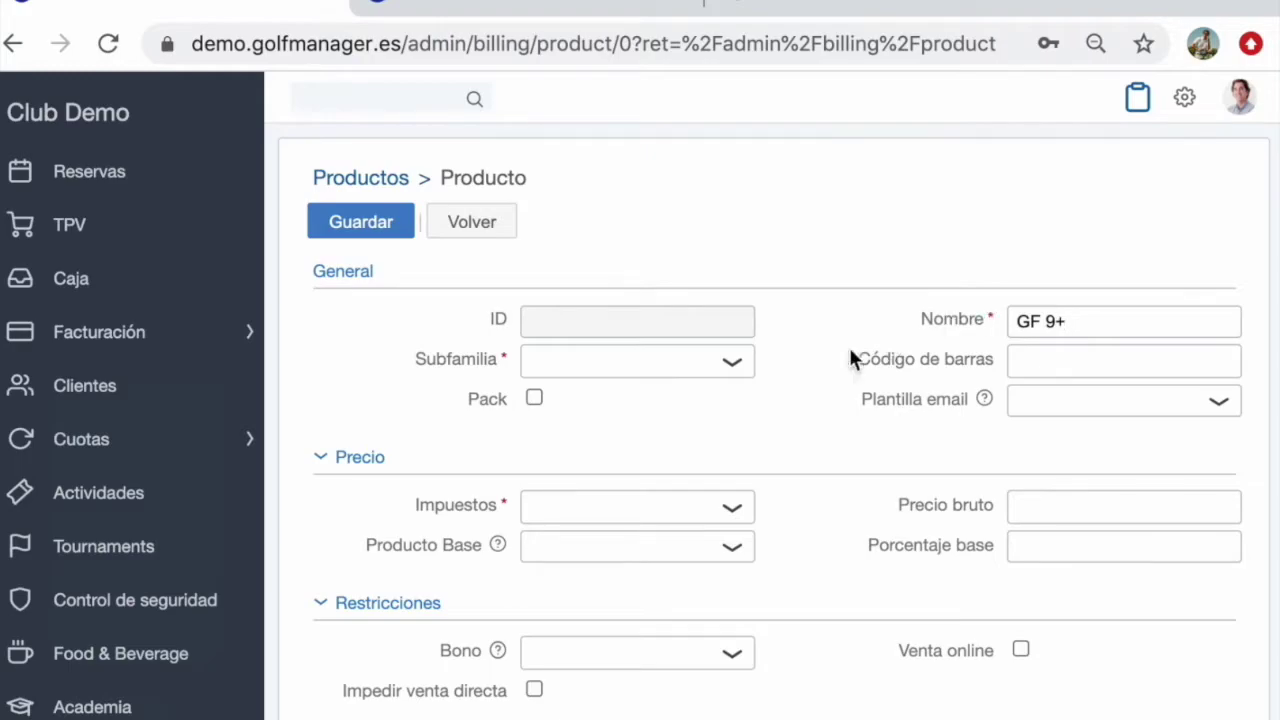
Set the GF 9+ product's subfamily to Green Fees 9 and its tax to 21%.
left_click(662, 372)
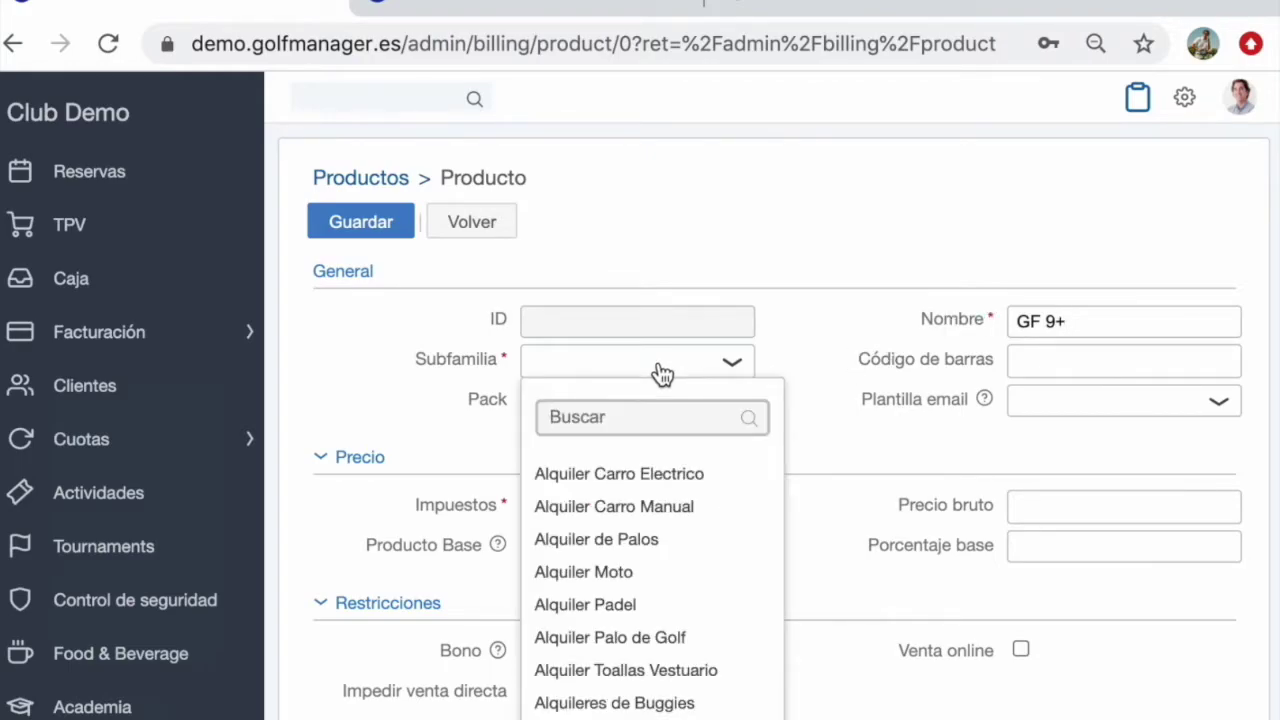
type("gree")
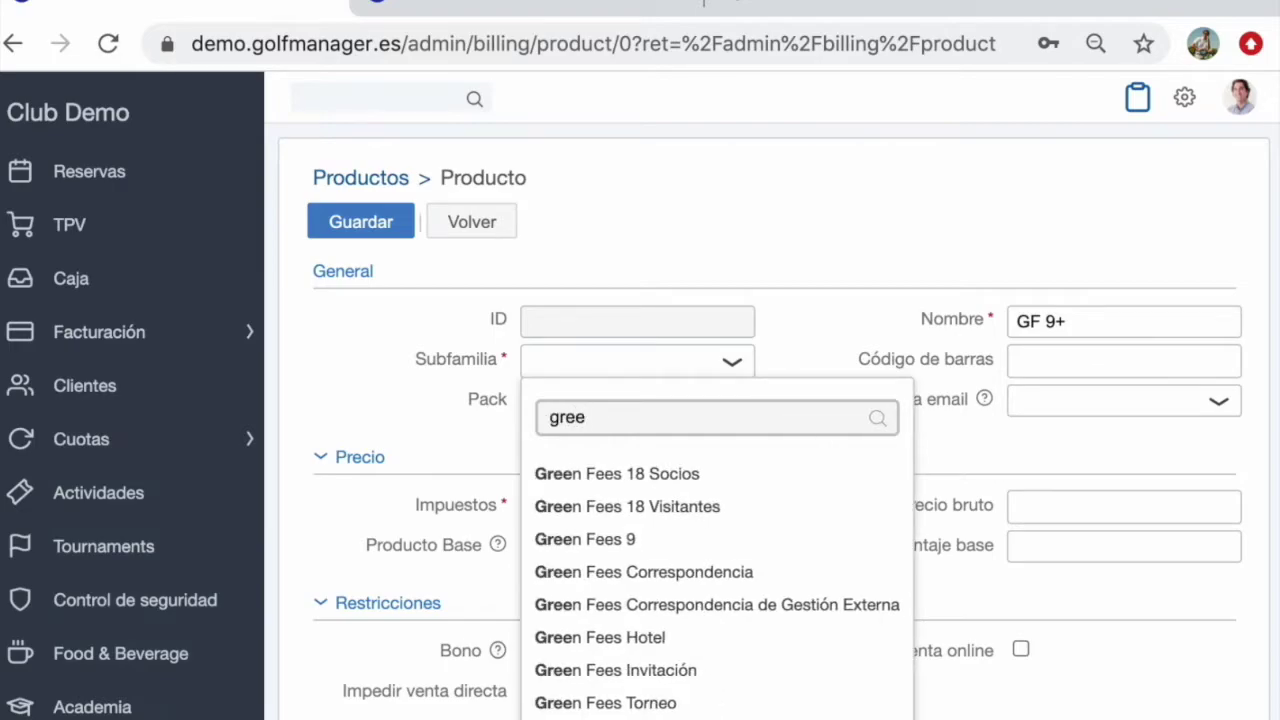
left_click(671, 541)
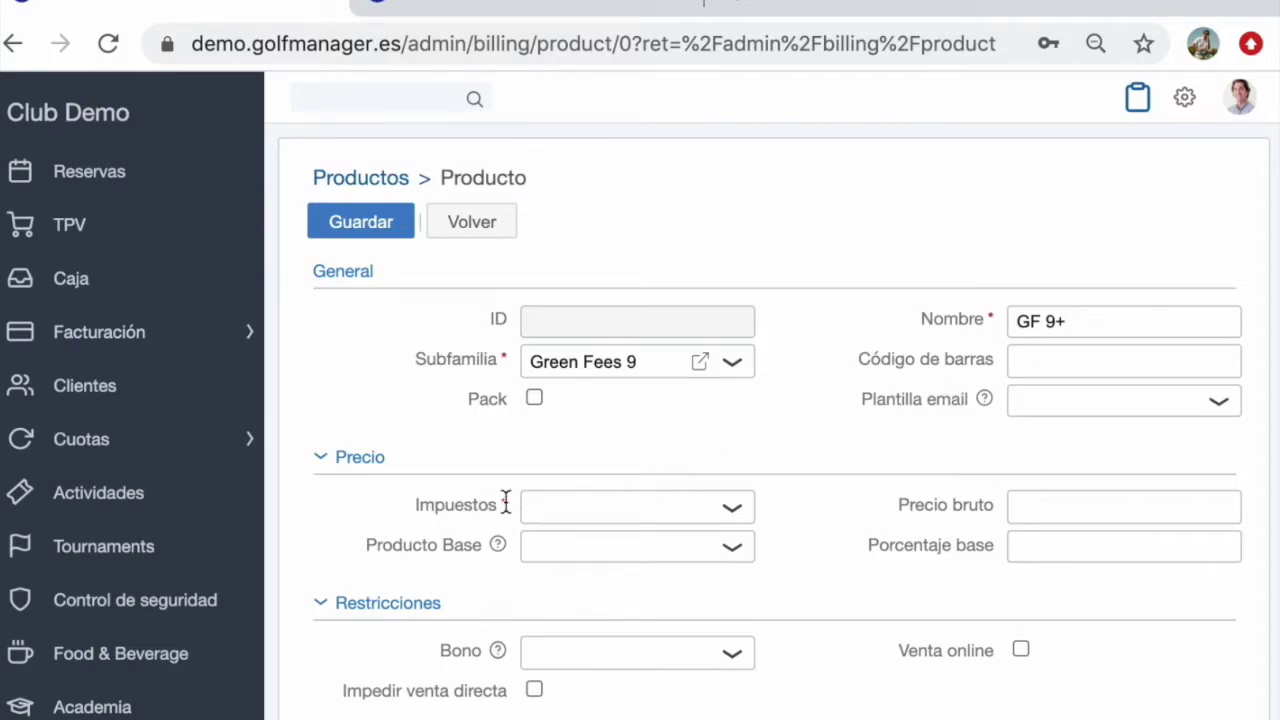
left_click(554, 514)
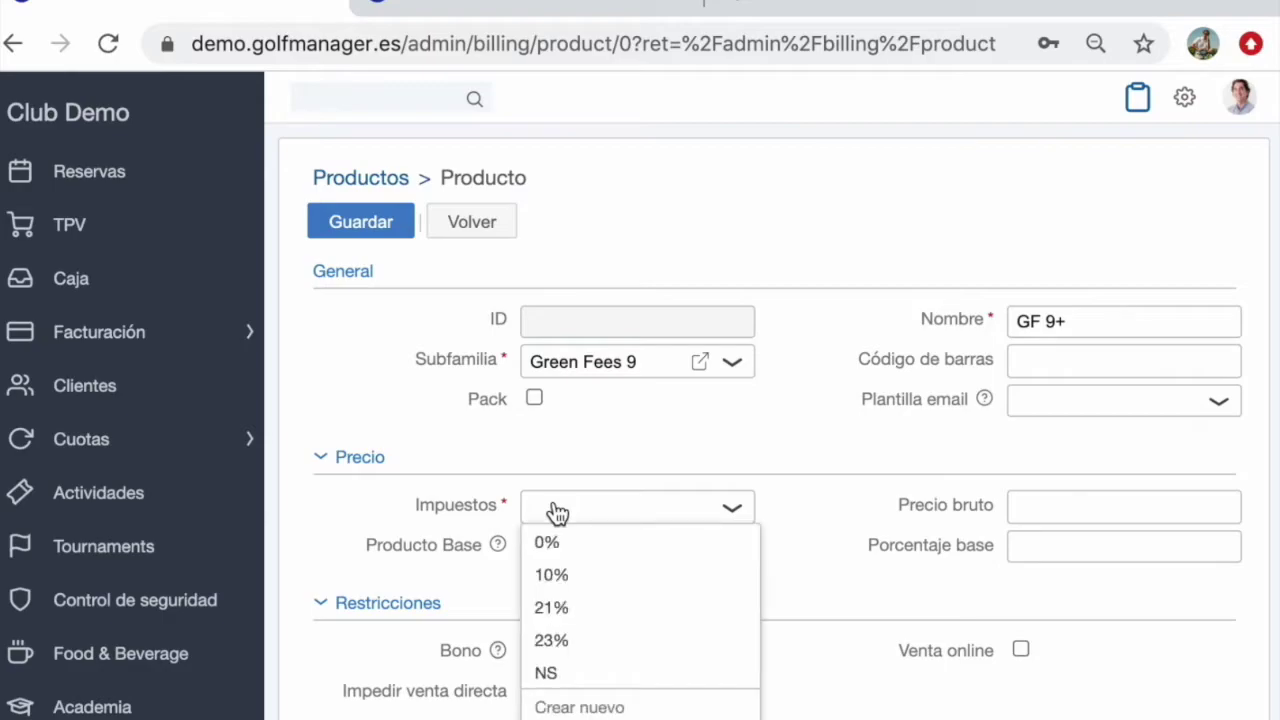
left_click(594, 610)
Enter a gross price of 75 and save the product.
left_click(1052, 500)
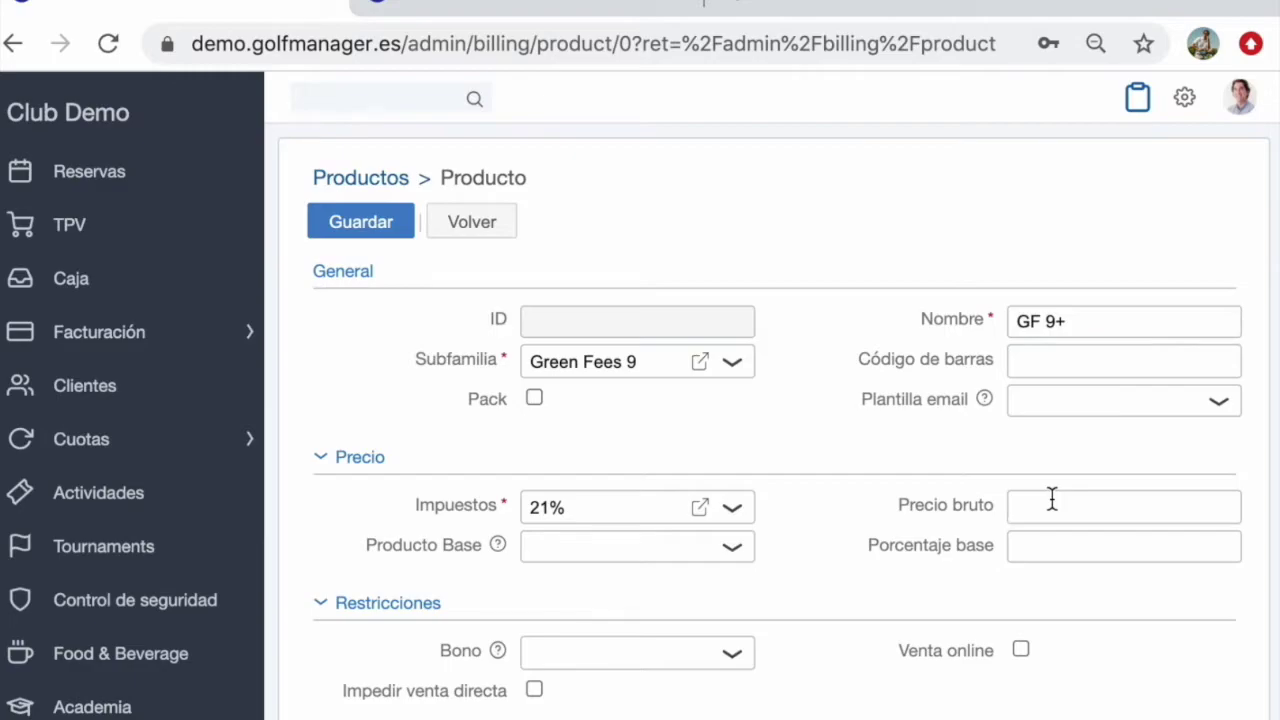
type("75")
left_click(362, 228)
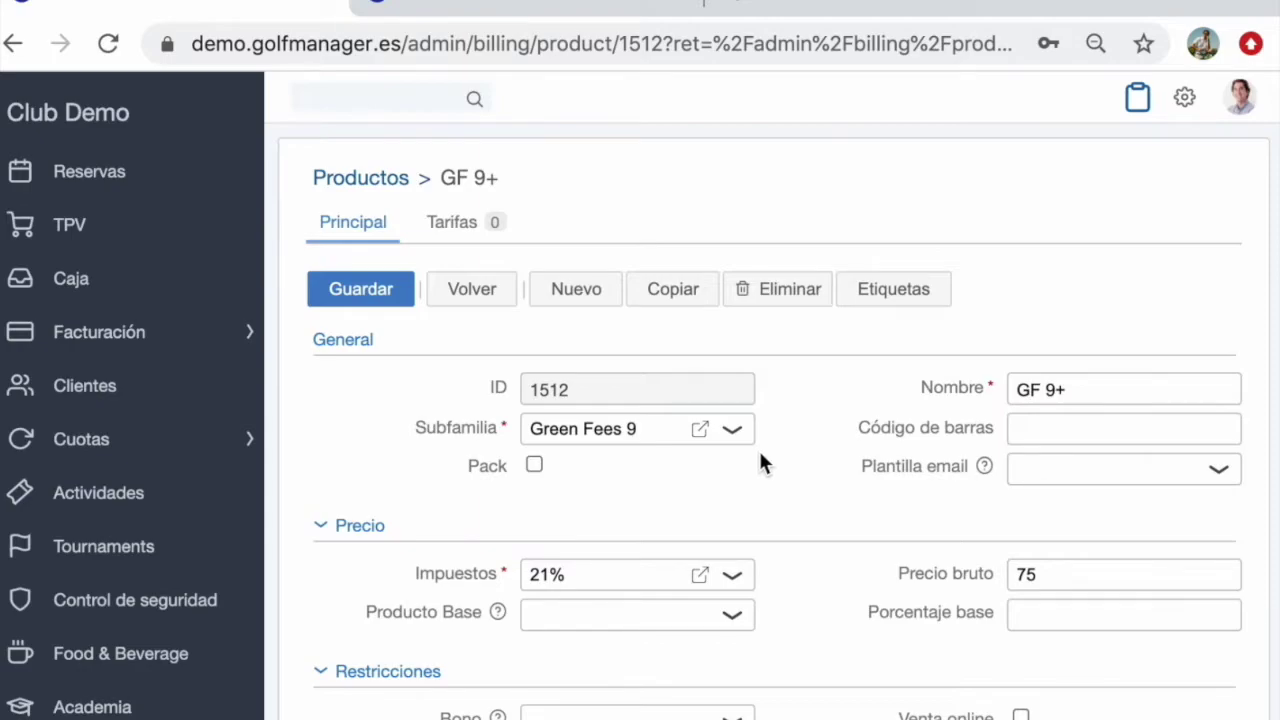
Add a new GF 9+ rate named Dto Laborables with priority 10.
left_click(458, 226)
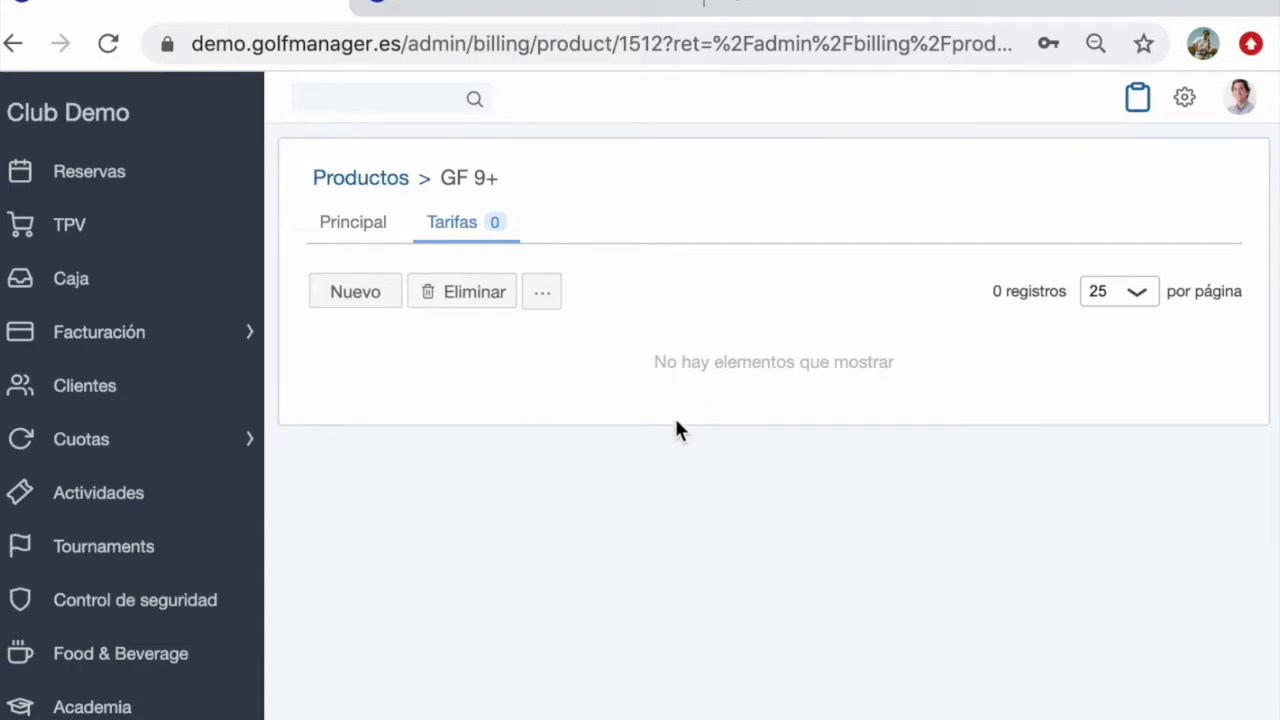
left_click(340, 299)
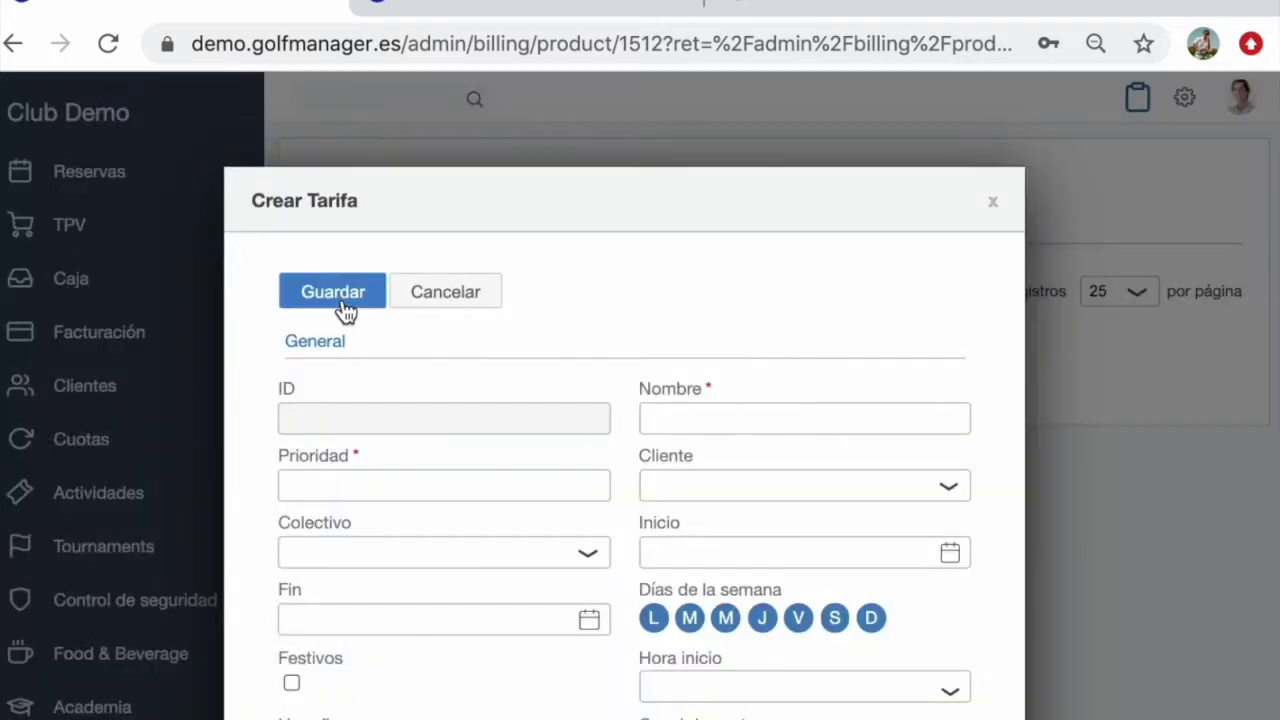
type("Dto Laborables")
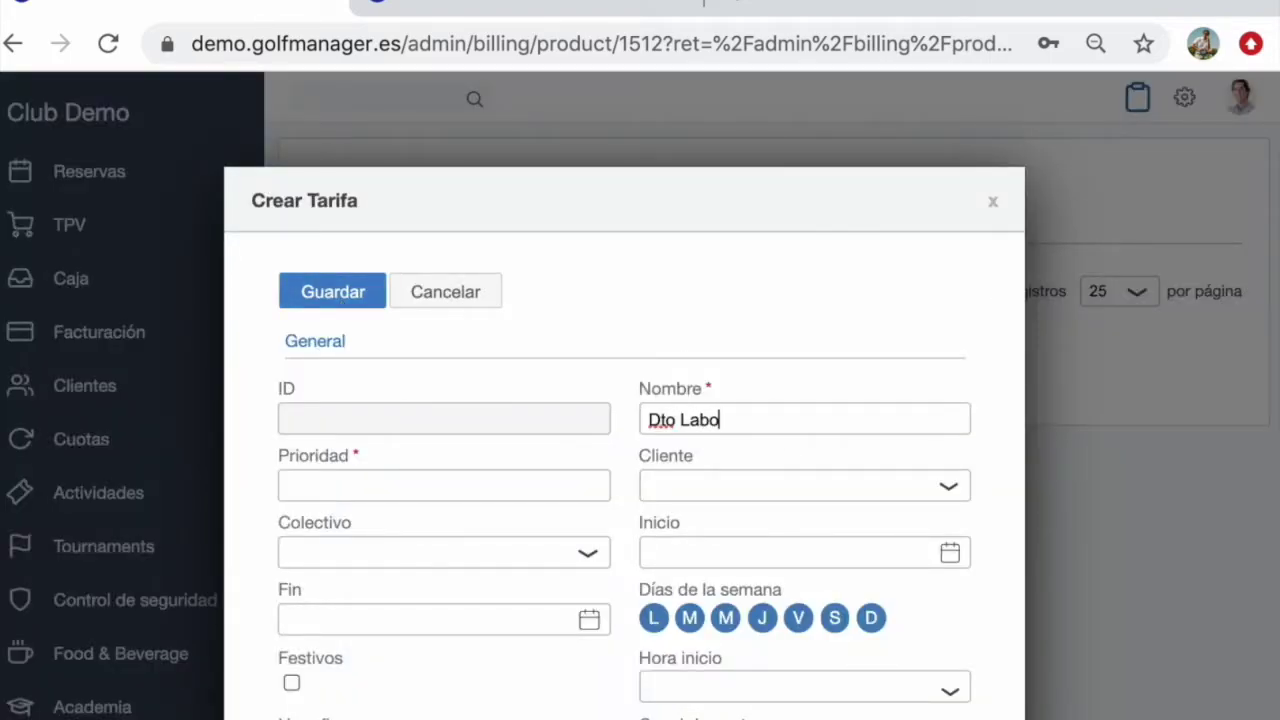
left_click(526, 486)
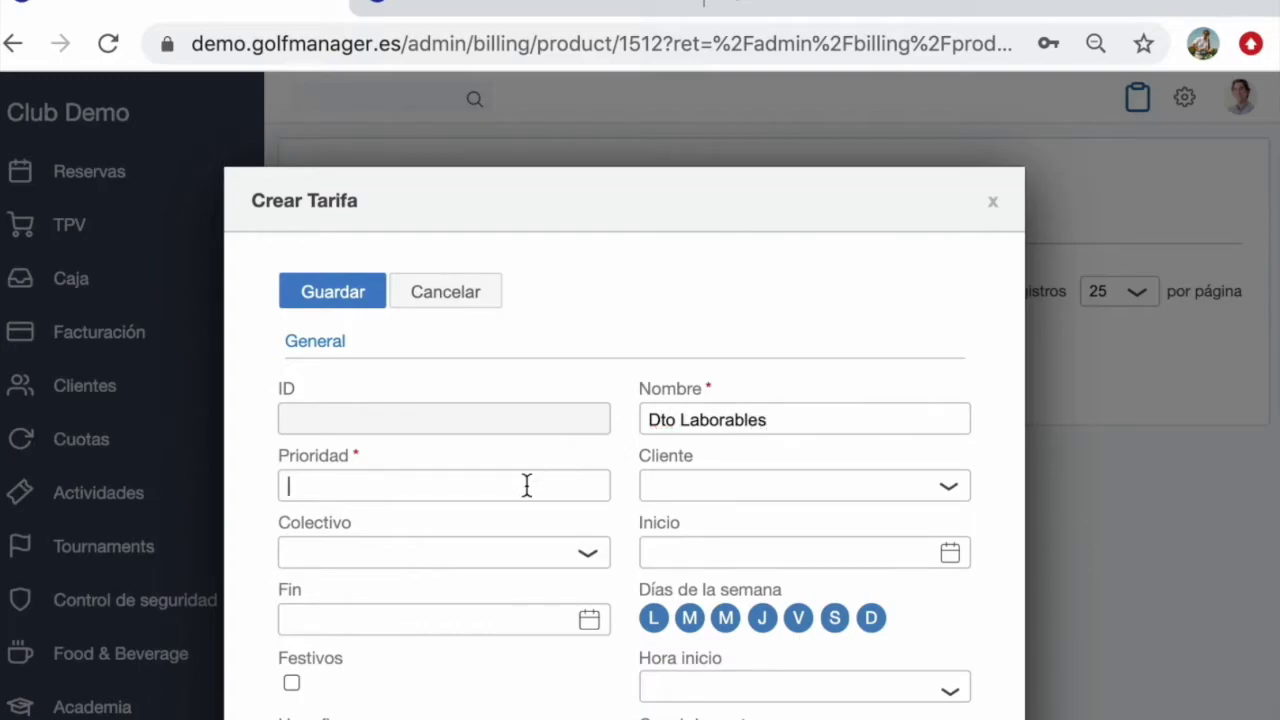
type("10")
Exclude Saturday and Sunday, set value 50 as an exact price, and save the rate.
left_click(836, 625)
left_click(871, 621)
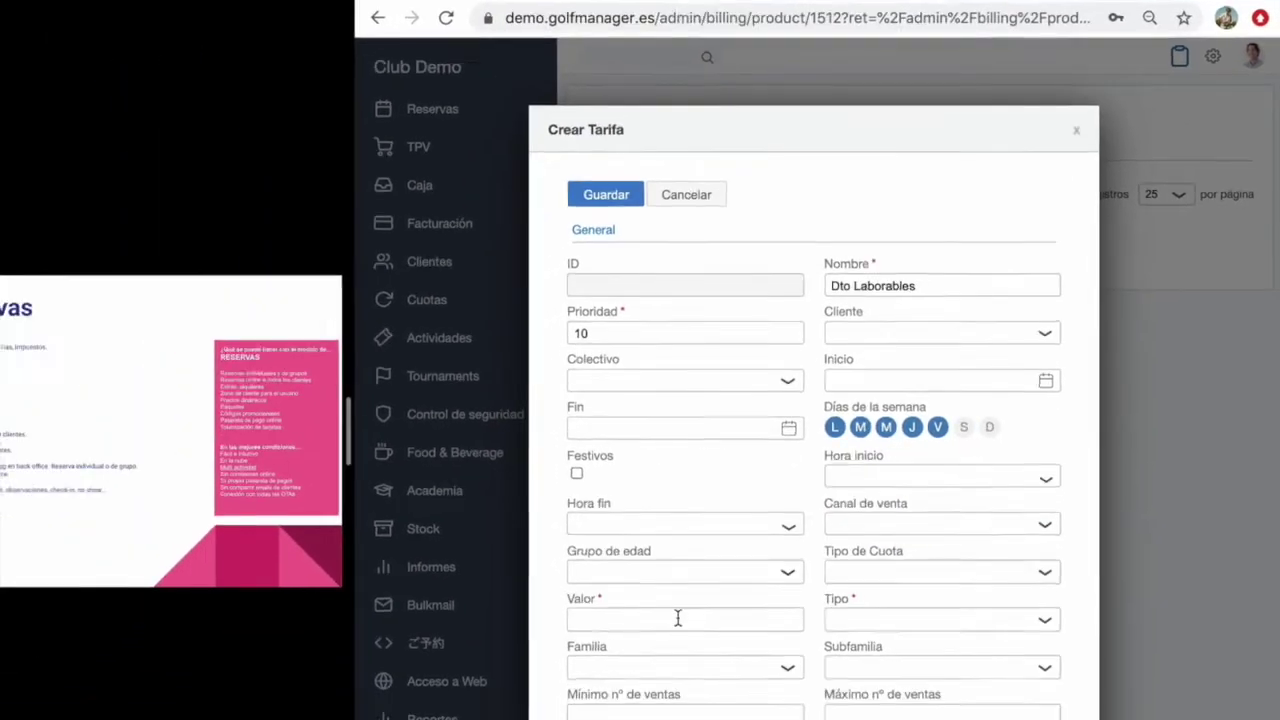
left_click(677, 618)
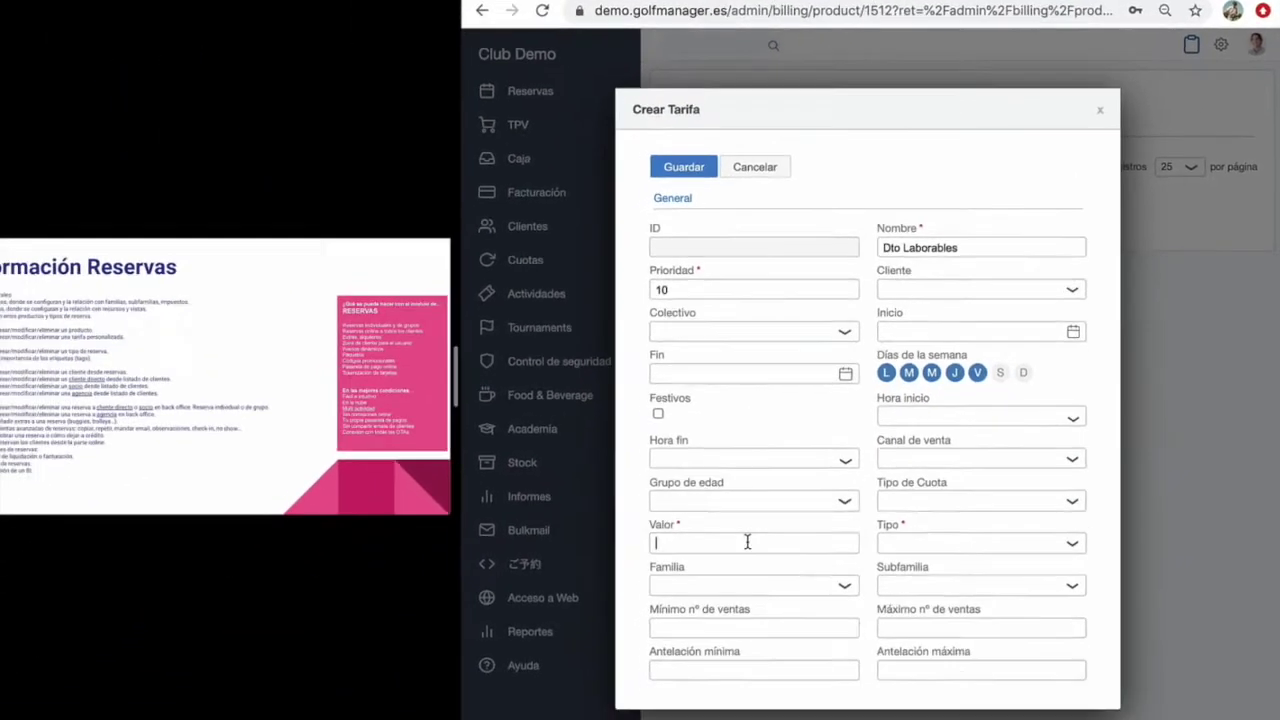
type("50")
left_click(900, 518)
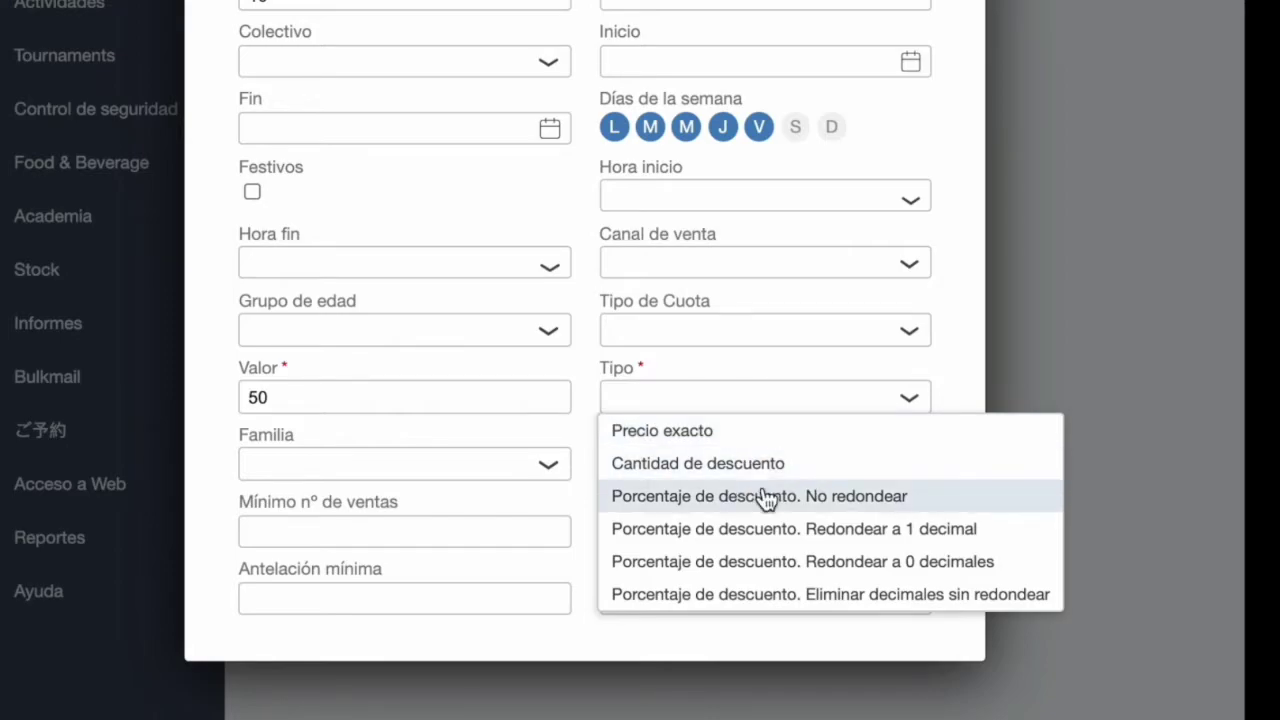
left_click(712, 438)
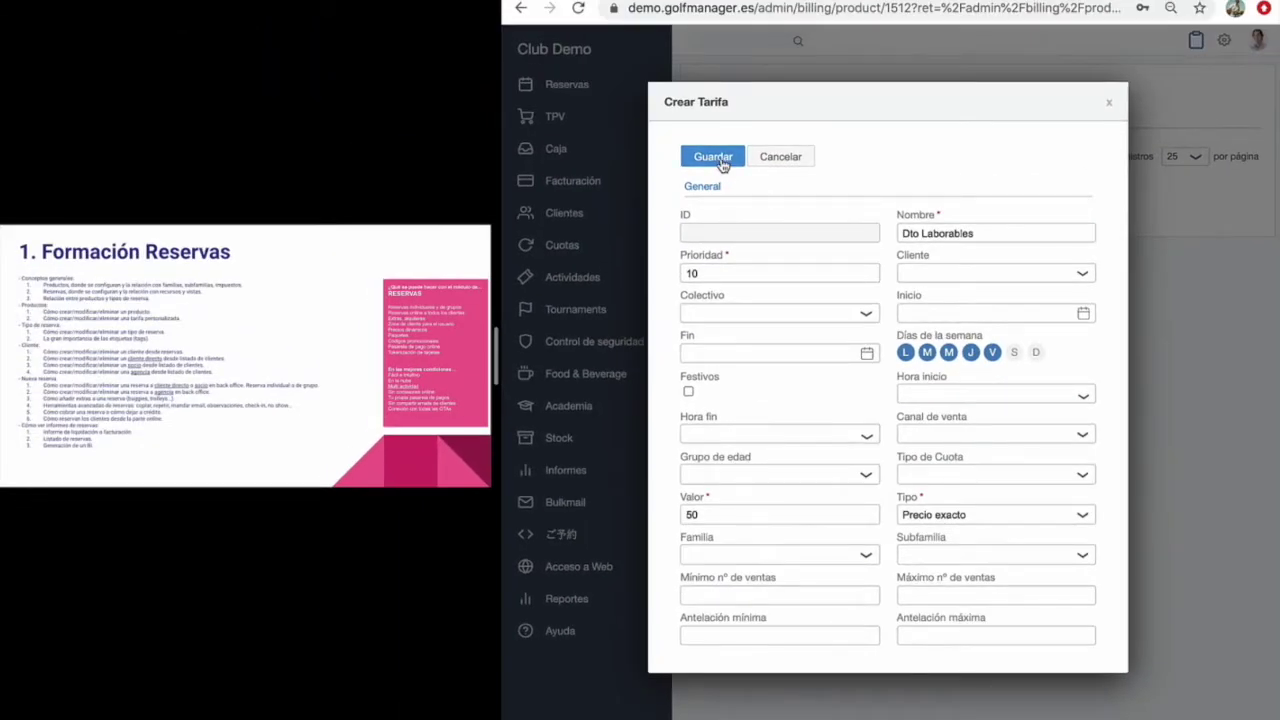
left_click(720, 161)
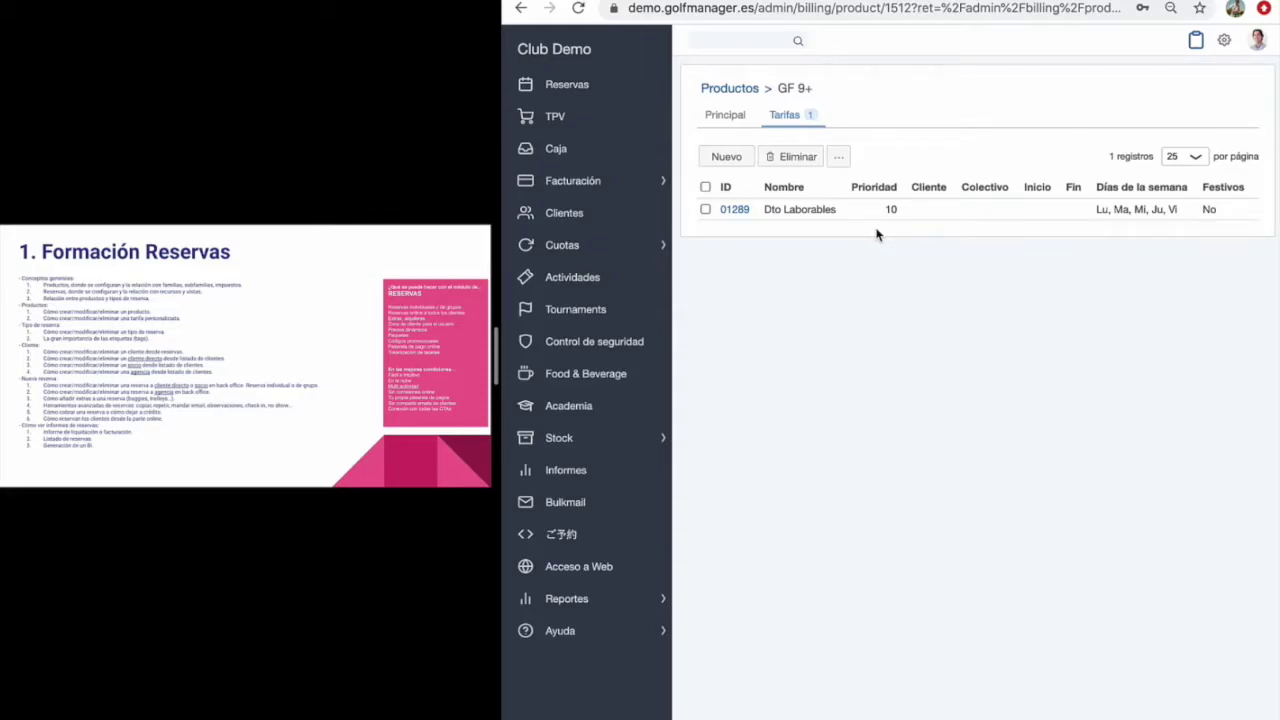
left_click_drag(497, 349, 847, 376)
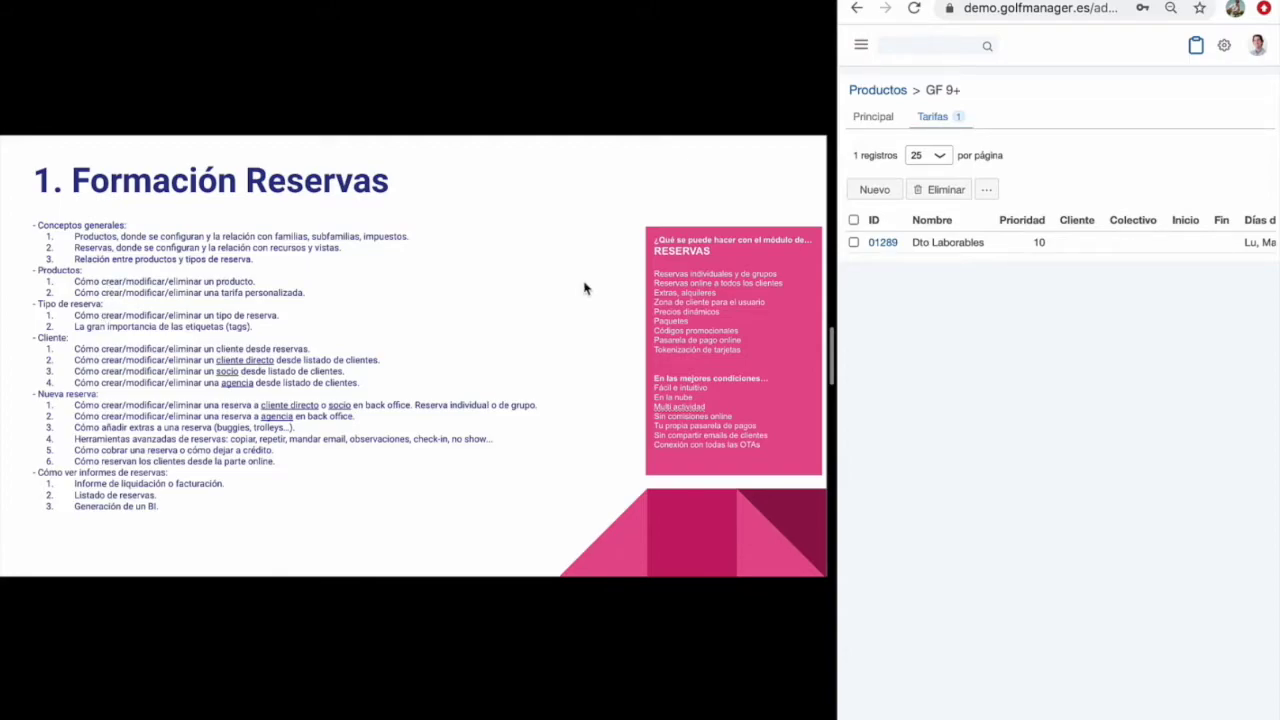
left_click_drag(830, 345, 460, 340)
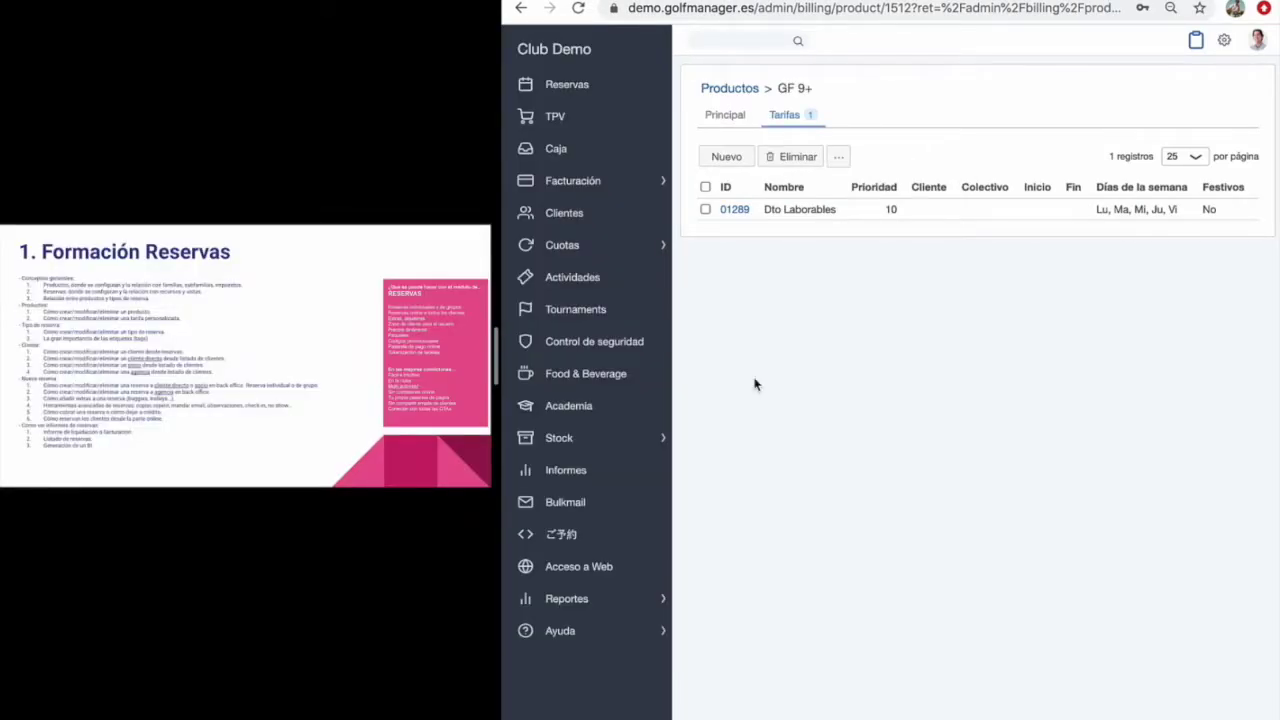
Search 'gf 9' and delete the duplicate GF 9+ product, ID 1286.
left_click(716, 40)
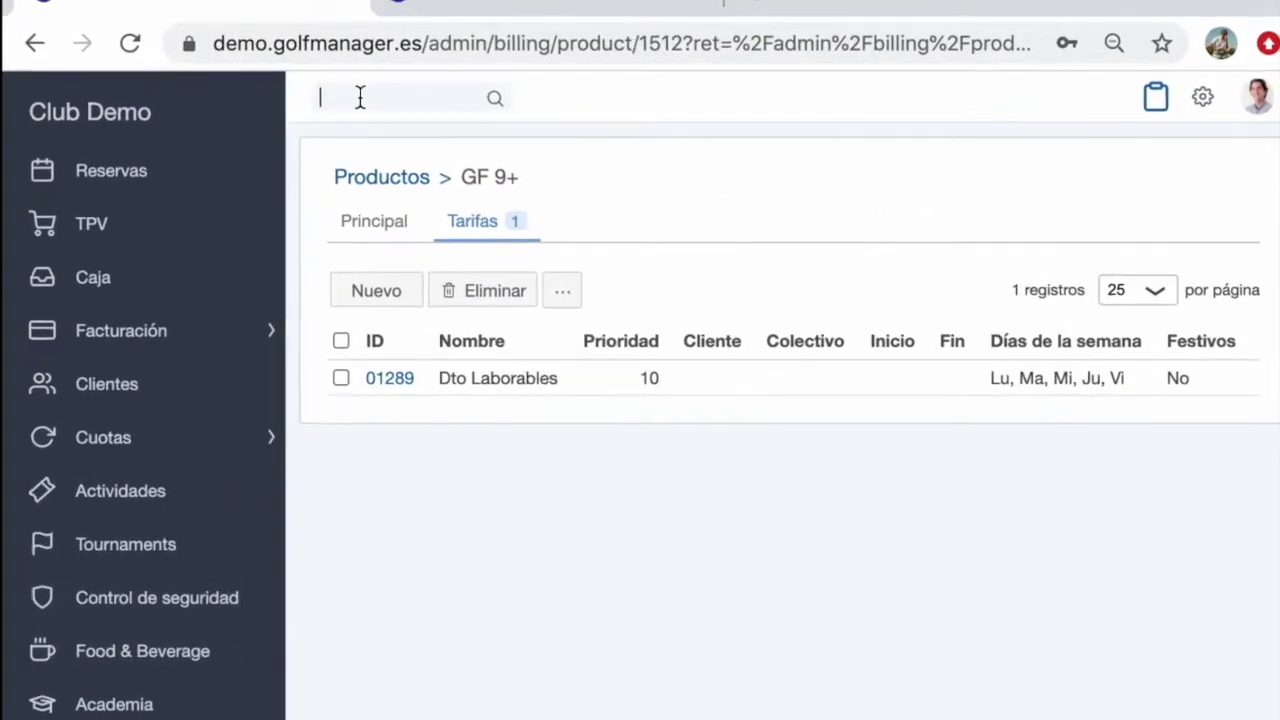
type("g")
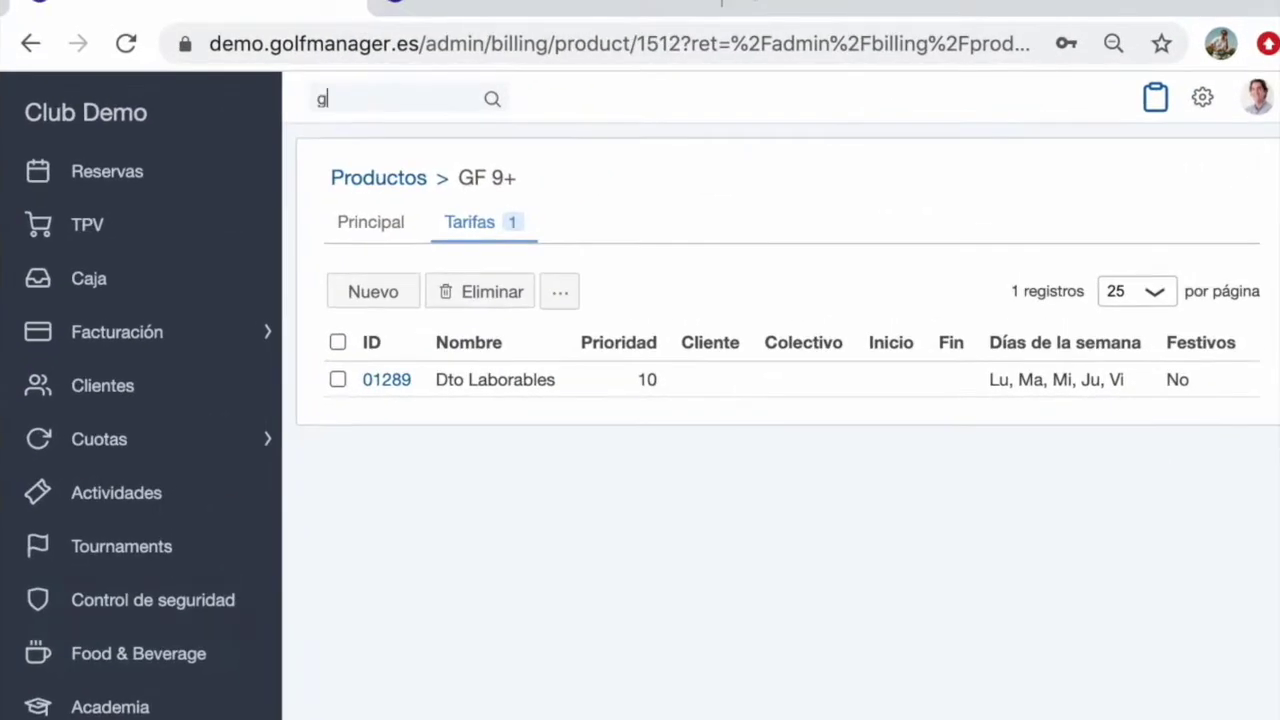
type("f 9")
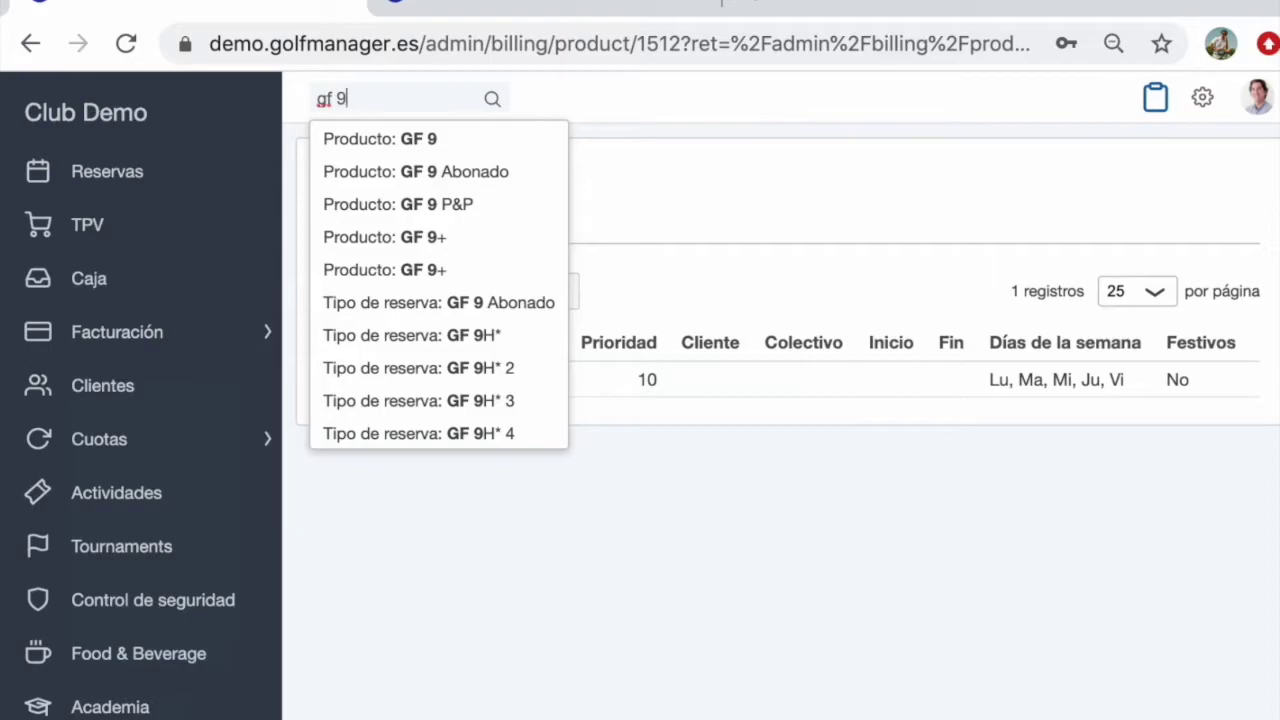
left_click(372, 246)
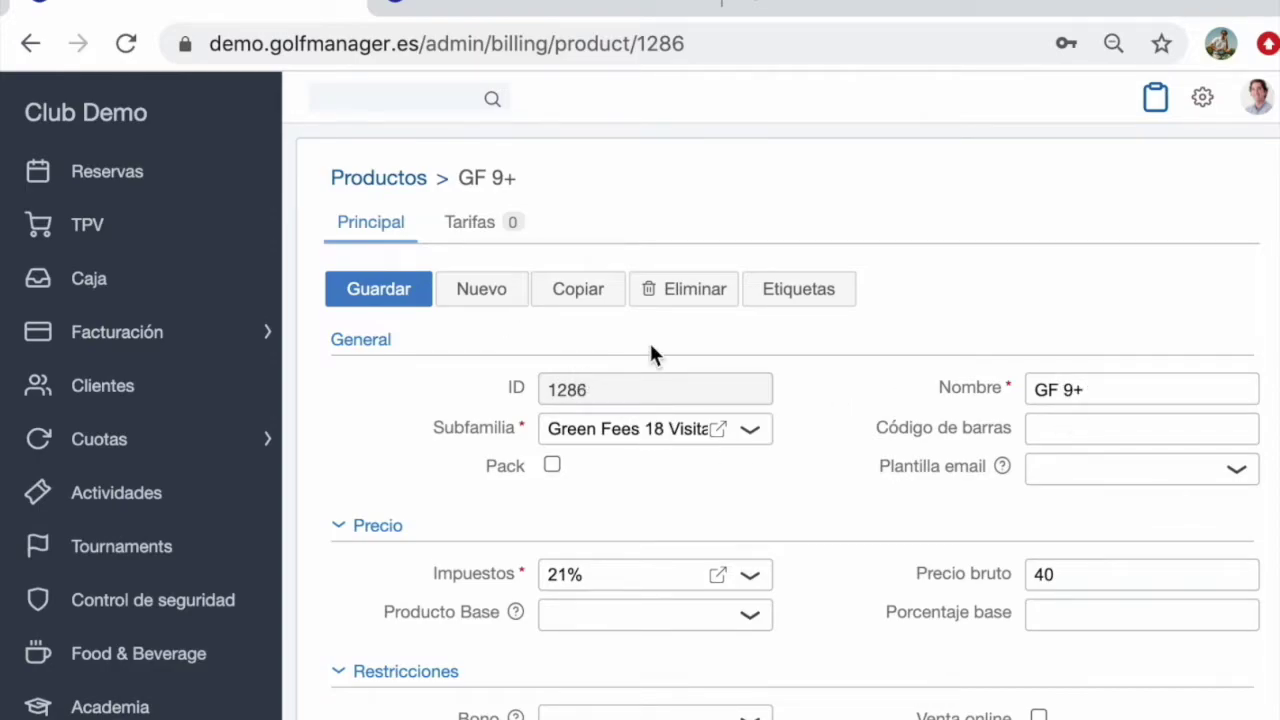
left_click(689, 292)
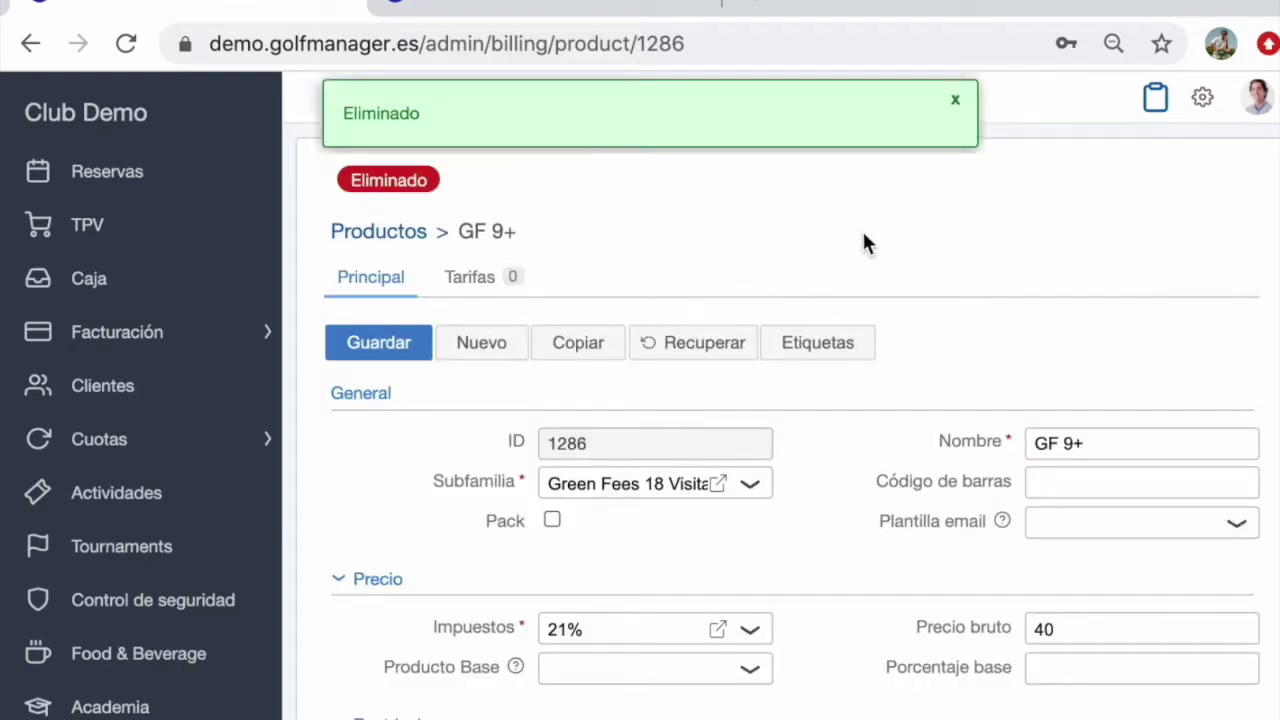
left_click(955, 101)
Reopen GF 9+ ID 1512, review its Dto Laborables rate, and return to its main tab.
left_click(363, 96)
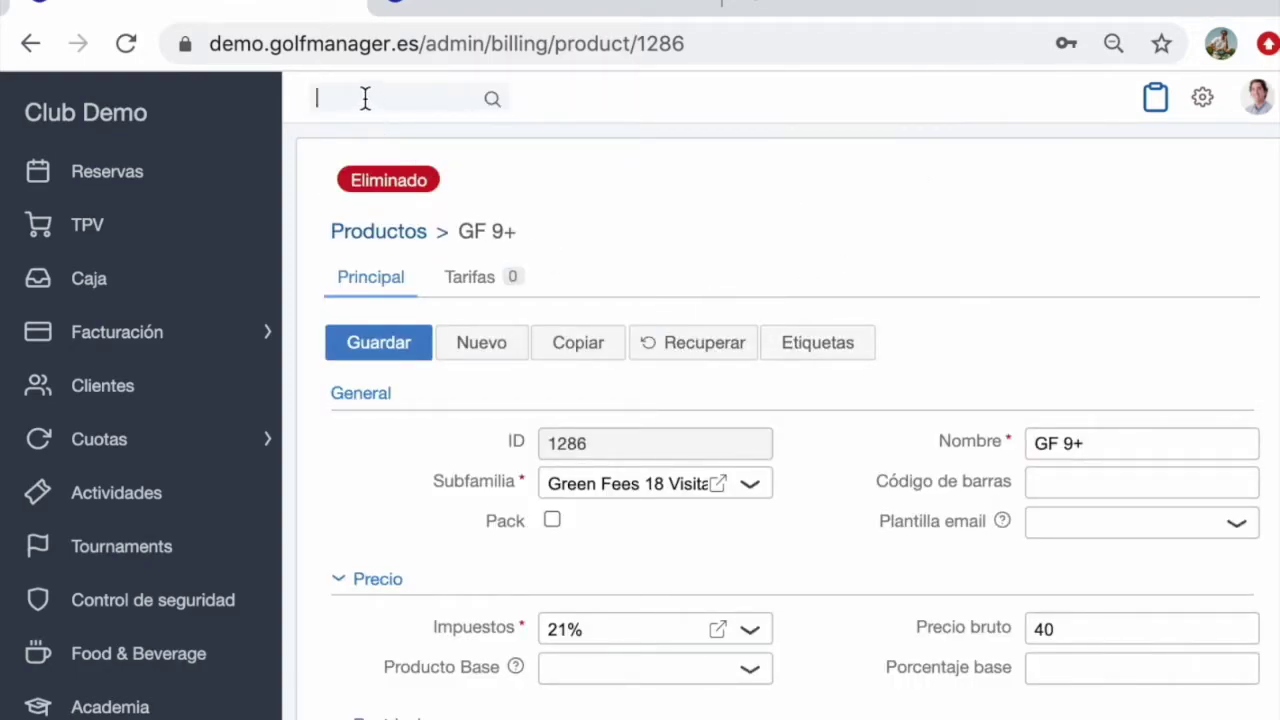
type("gf 9+")
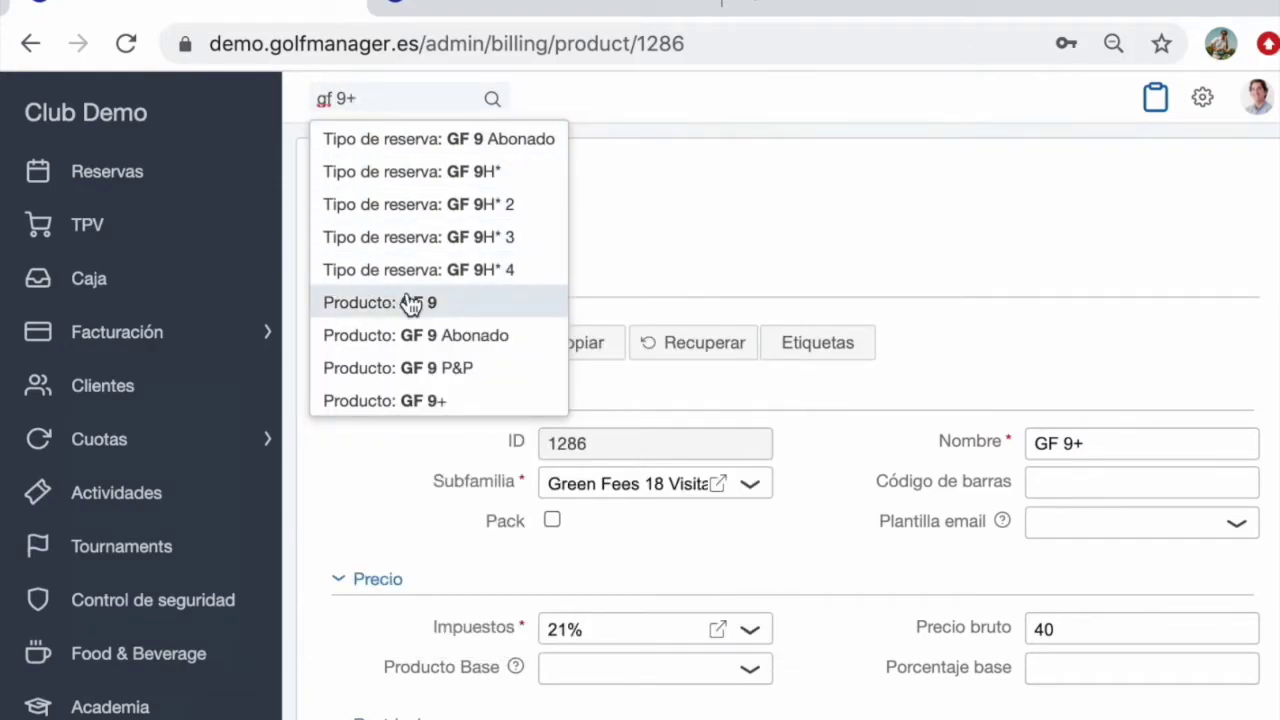
left_click(440, 405)
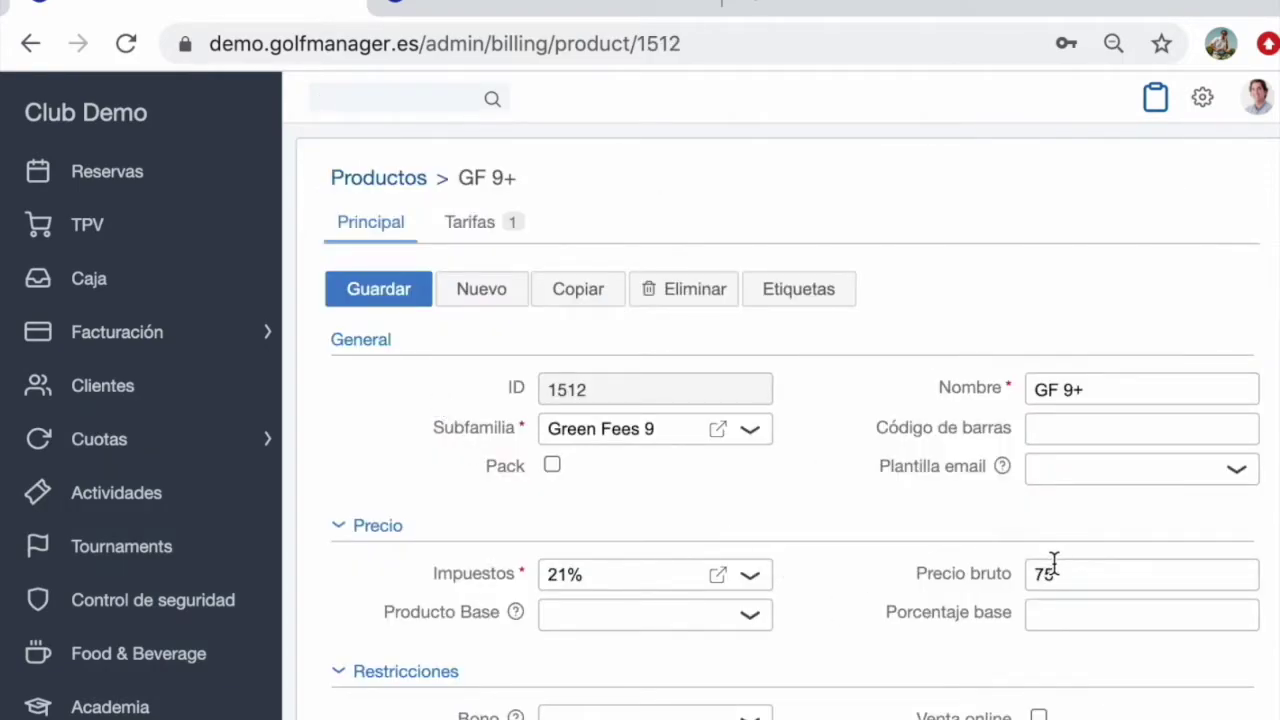
left_click(468, 223)
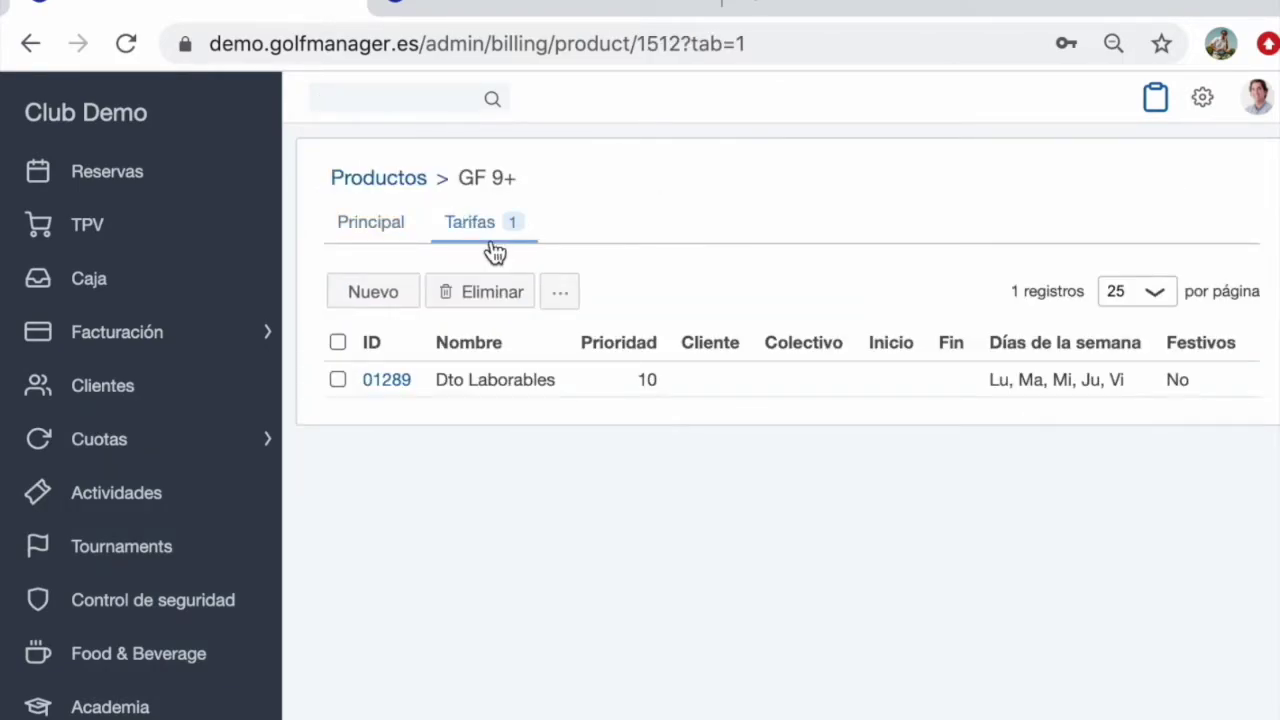
left_click(390, 382)
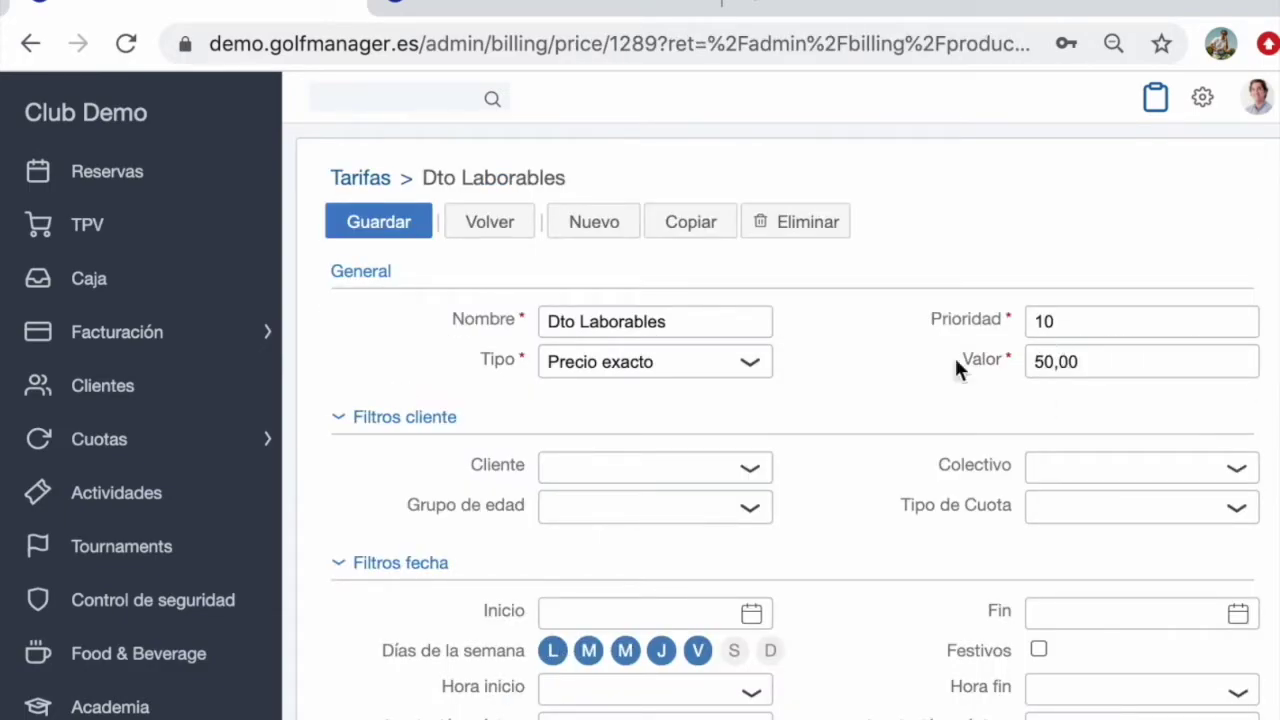
left_click(497, 231)
left_click(358, 223)
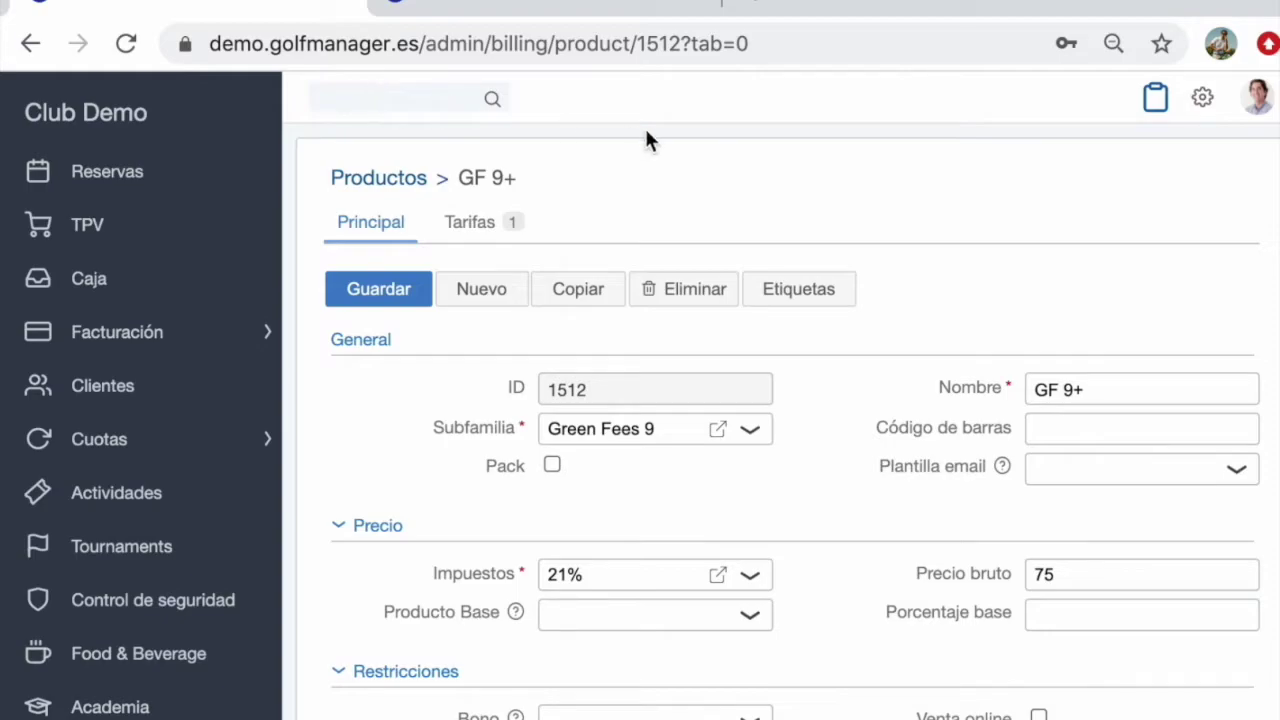
Find GF 9+ in the products list and save its gross price as 70.
left_click(1203, 102)
mouse_move(1180, 294)
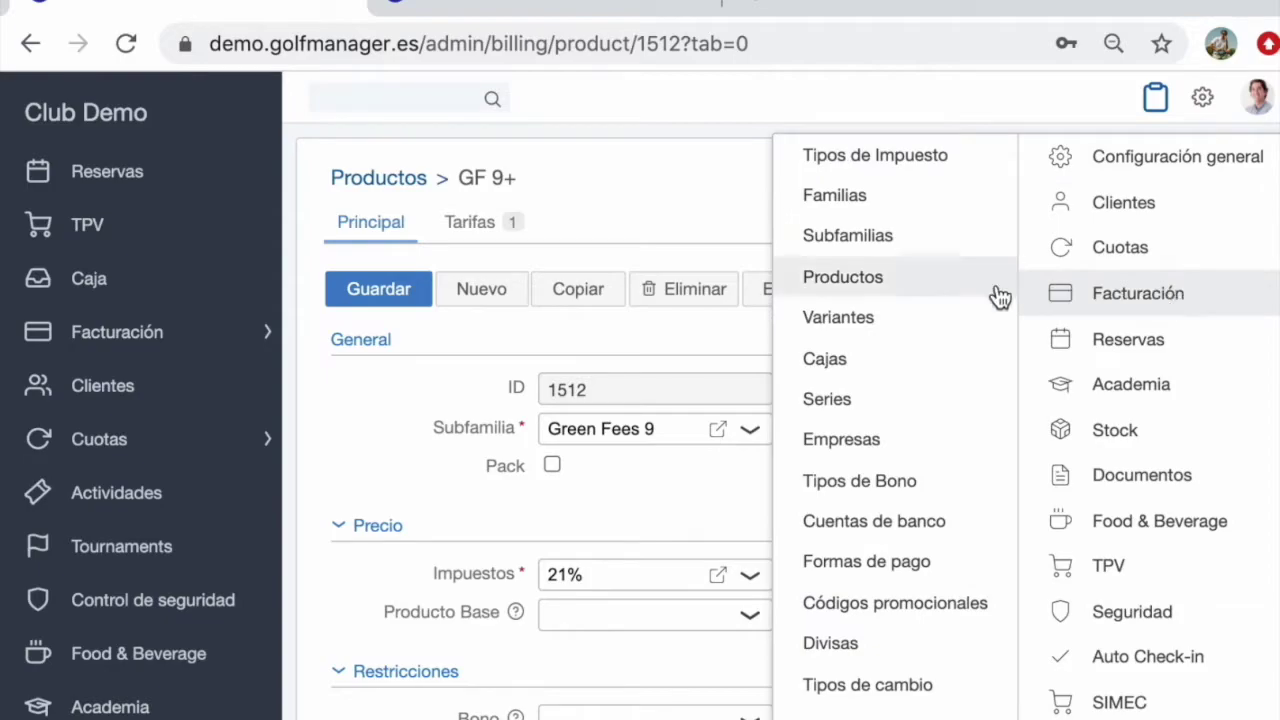
left_click(956, 293)
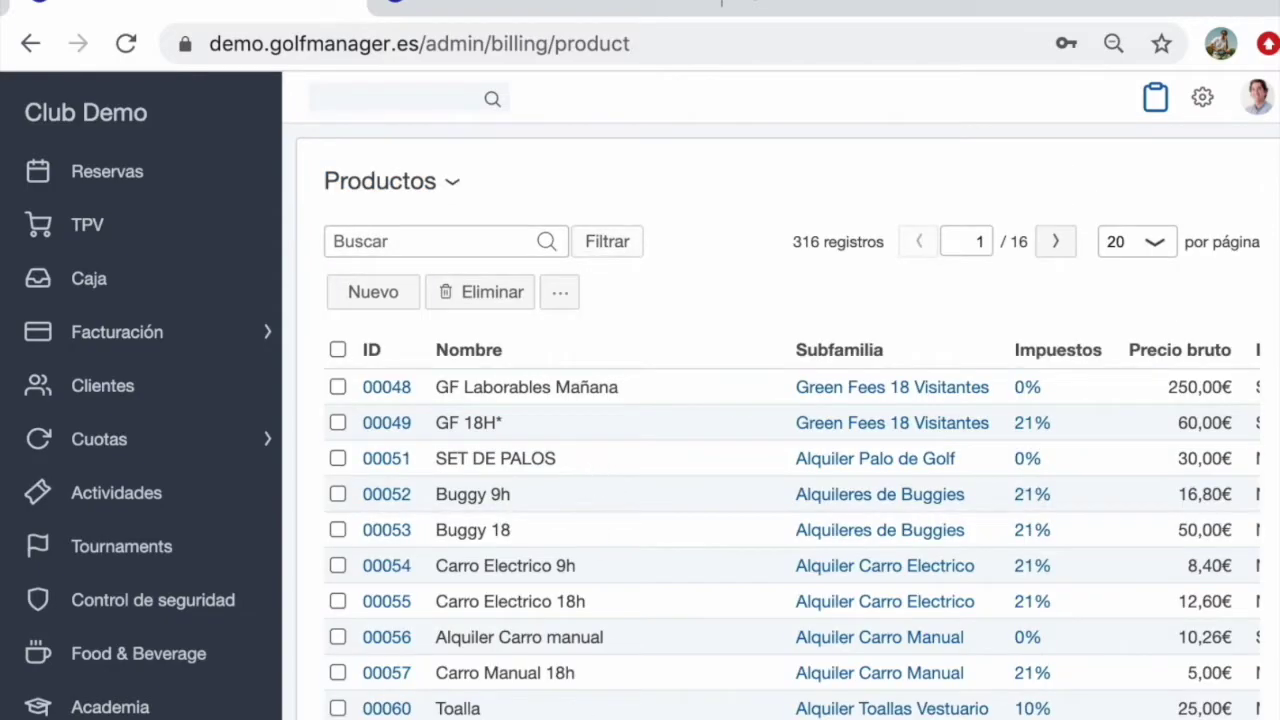
left_click(433, 241)
type("gf 9+")
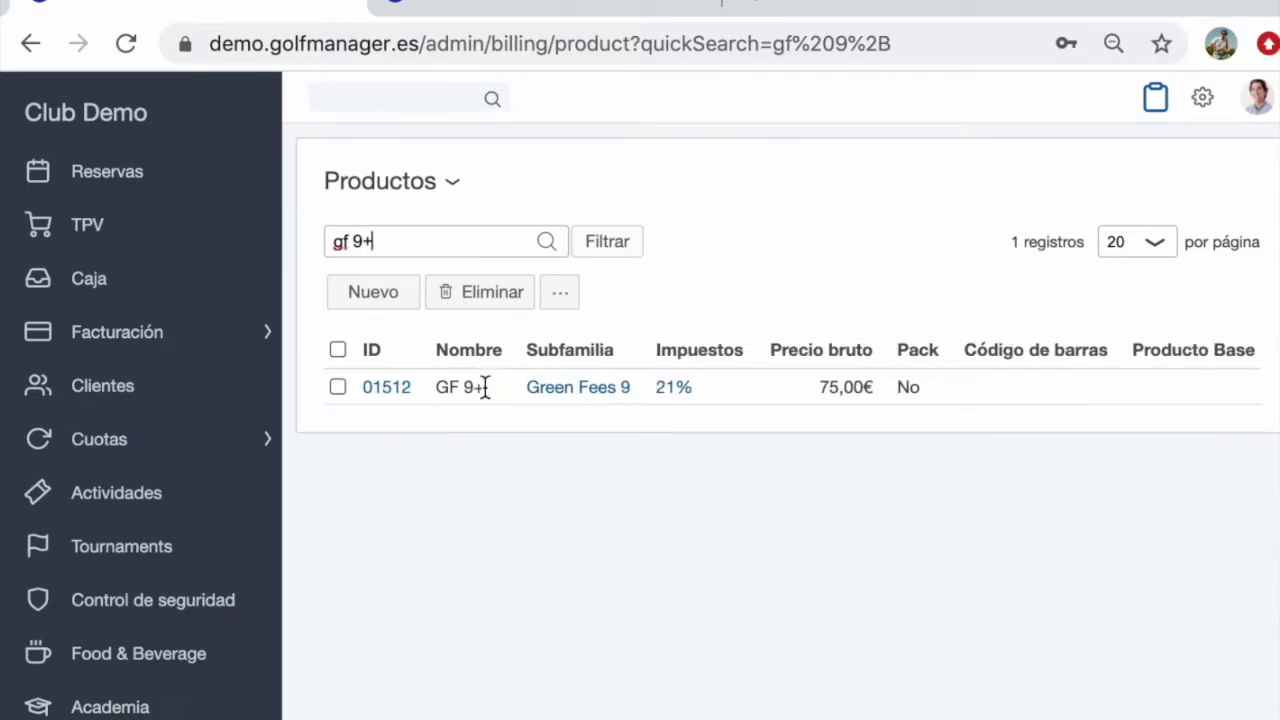
left_click(384, 392)
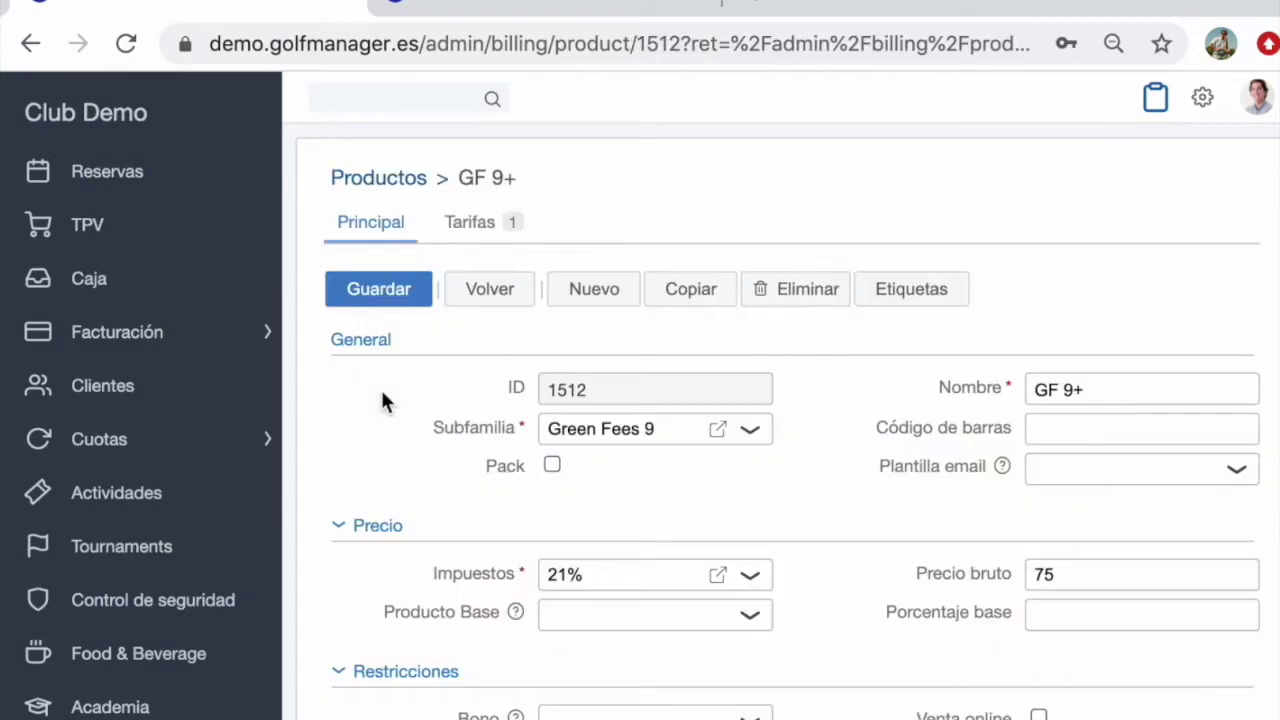
left_click(1093, 573)
double_click(1093, 573)
type("70")
left_click(385, 298)
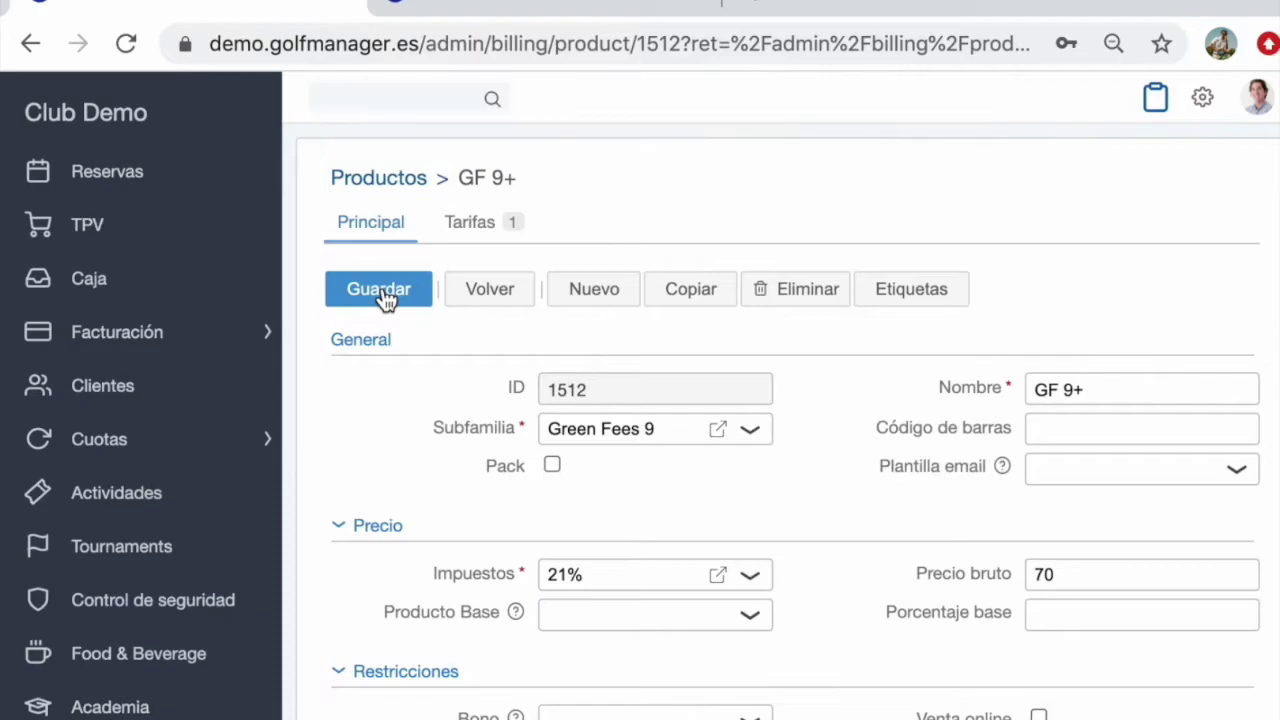
Change the Dto Laborables rate value from 50,00 to 40 and save it.
left_click(476, 230)
left_click(337, 379)
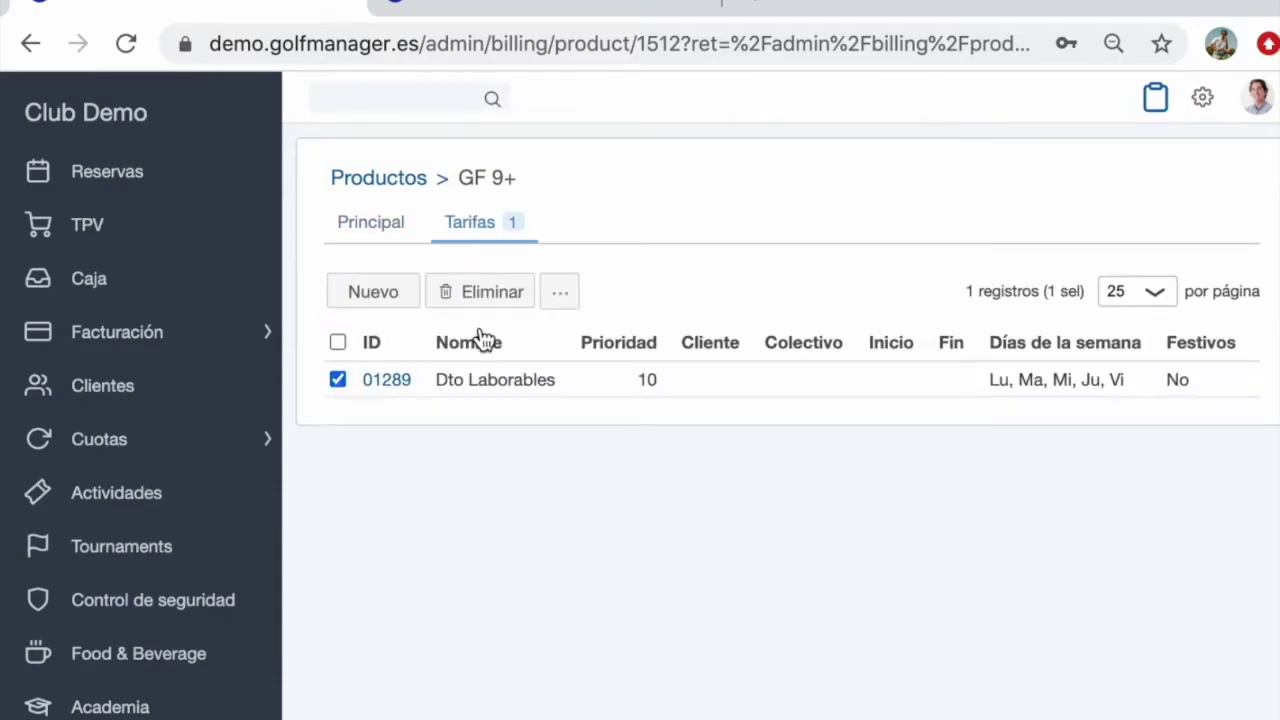
left_click(386, 381)
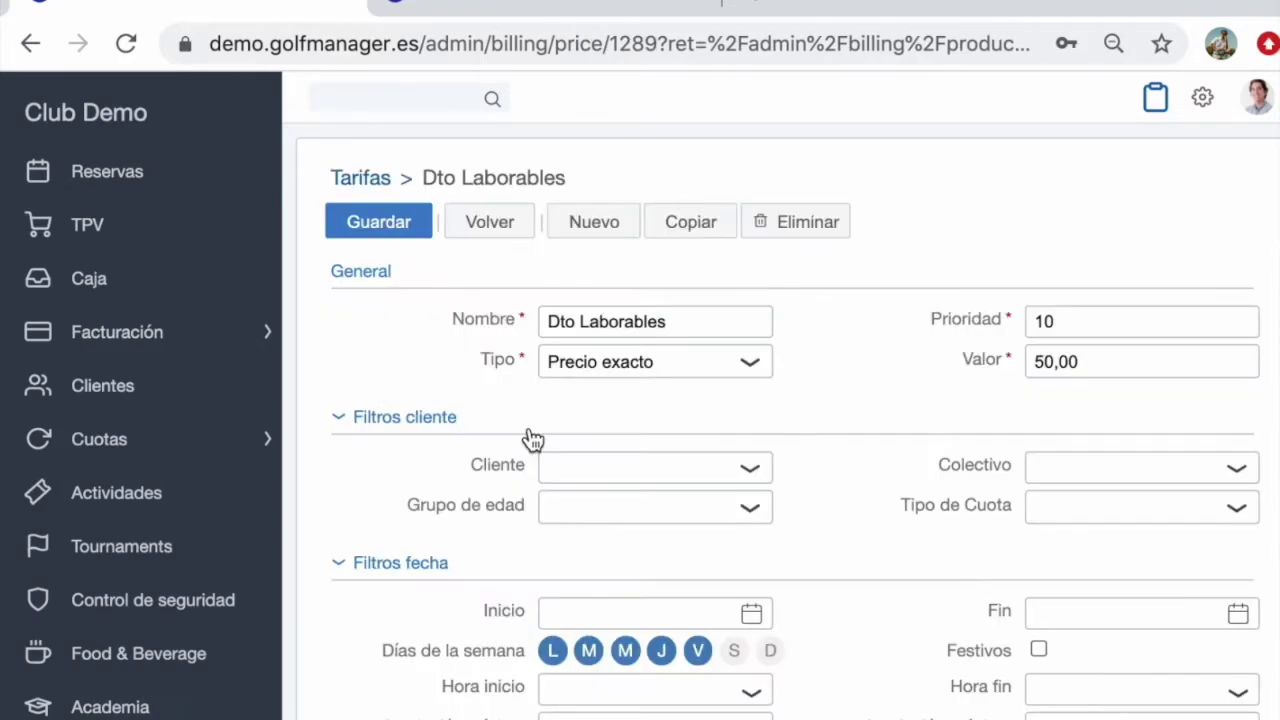
left_click_drag(1078, 368, 995, 362)
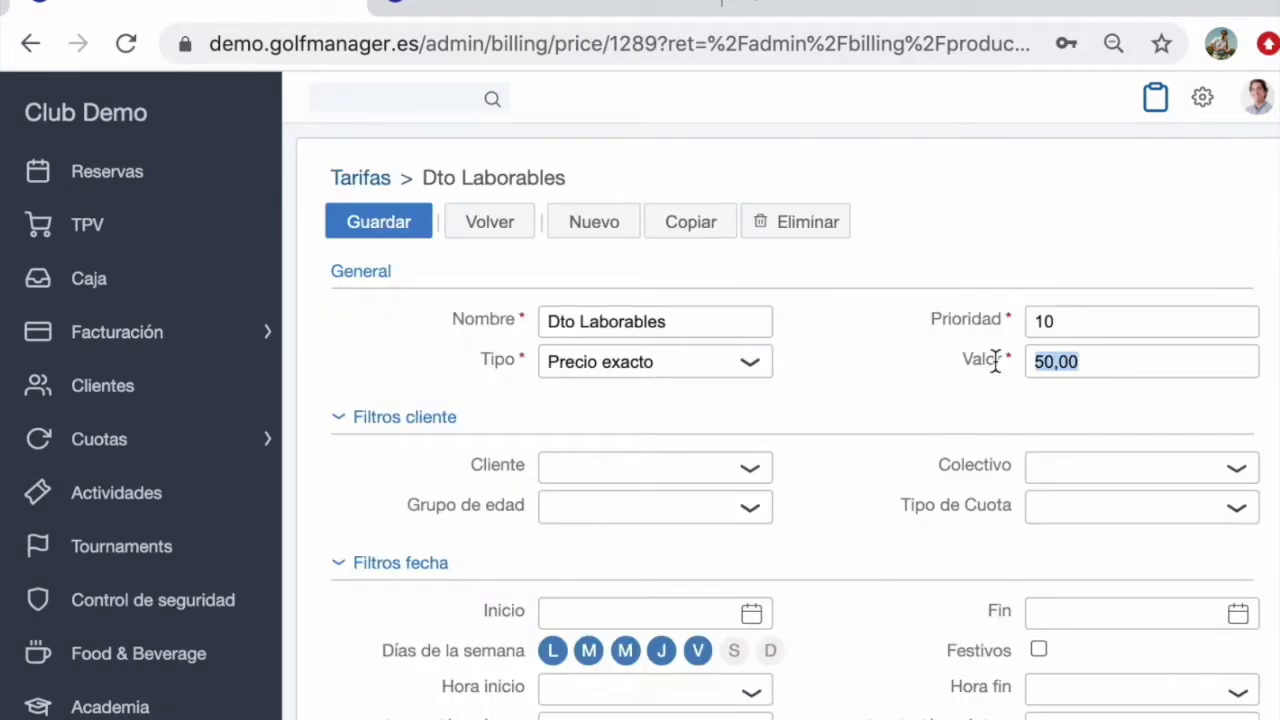
type("40")
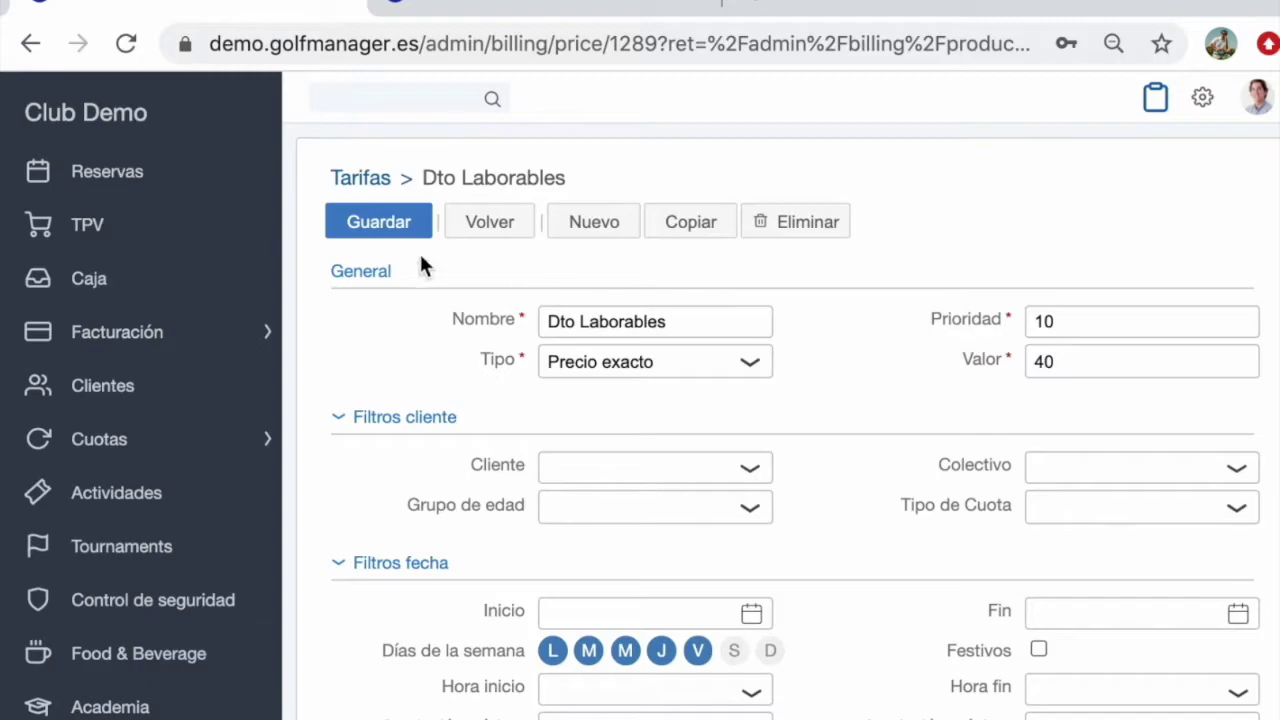
left_click(412, 226)
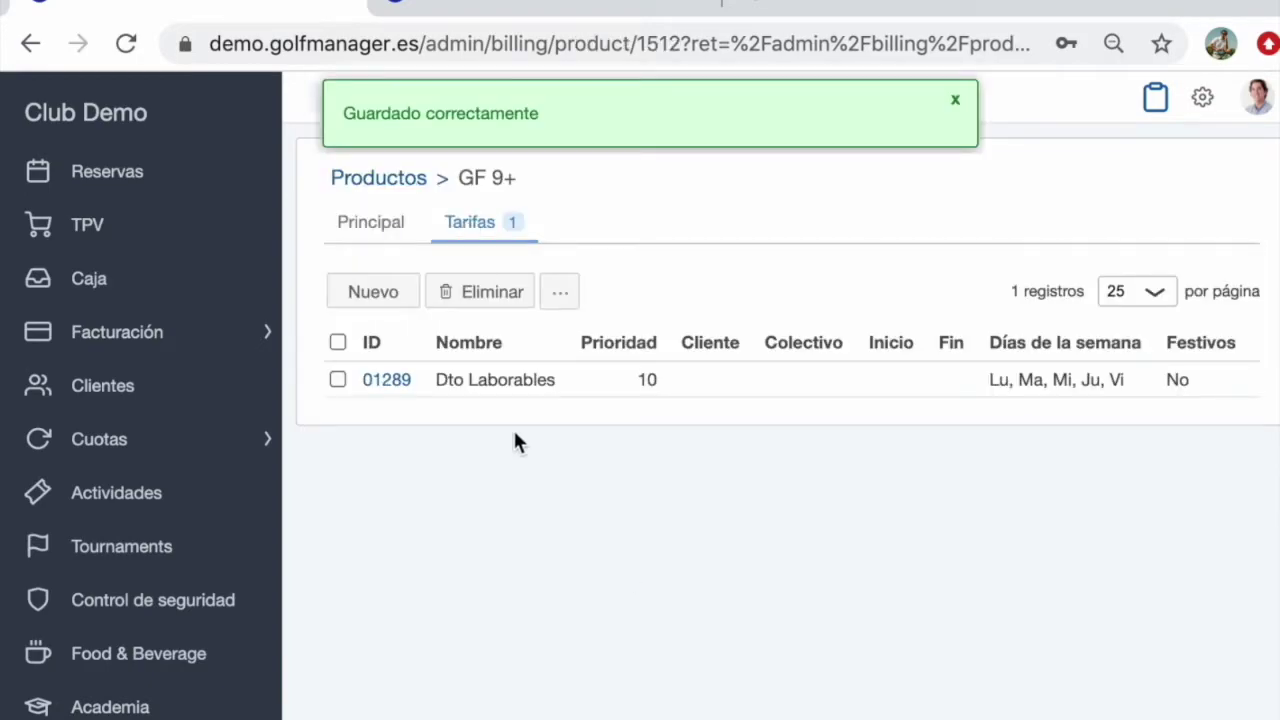
left_click(368, 230)
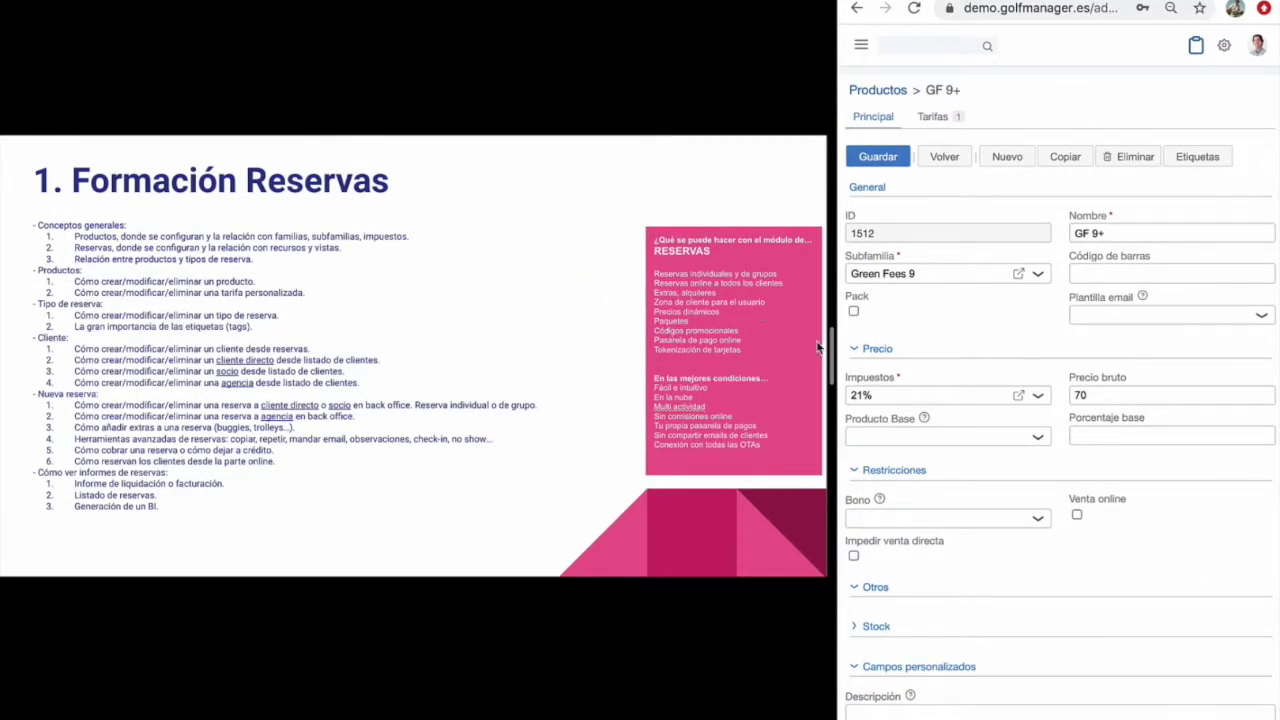
Widen the Golf Manager pane so the GF 9+ record fills the screen.
left_click_drag(818, 346, 418, 321)
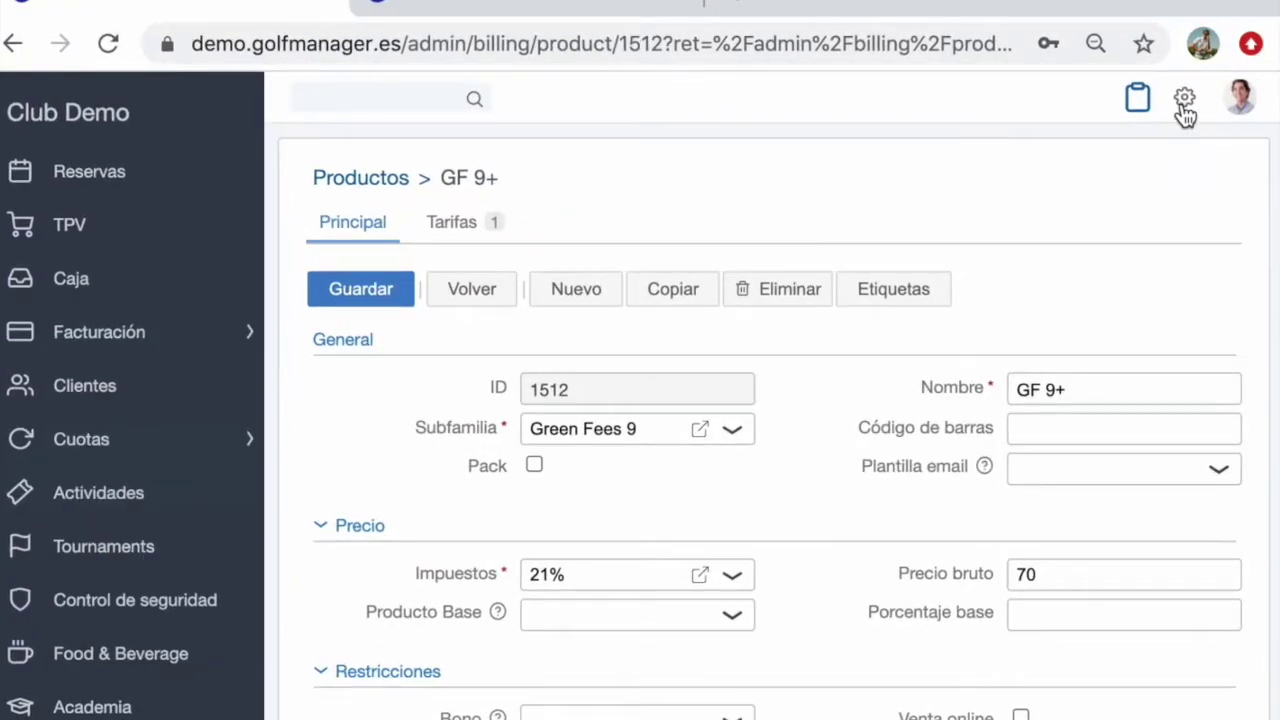
In Tipos de Reserva, search for gf 9+ and start a new booking type.
left_click(1182, 108)
mouse_move(1102, 302)
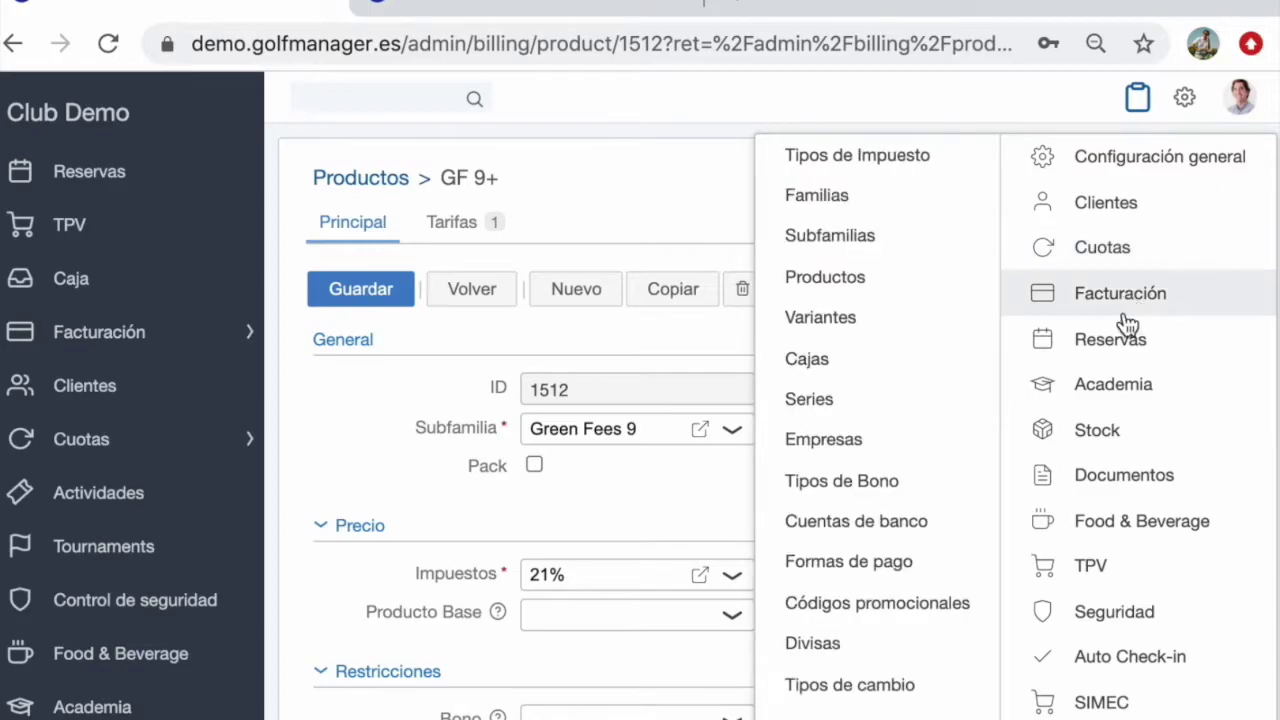
mouse_move(1040, 345)
left_click(881, 287)
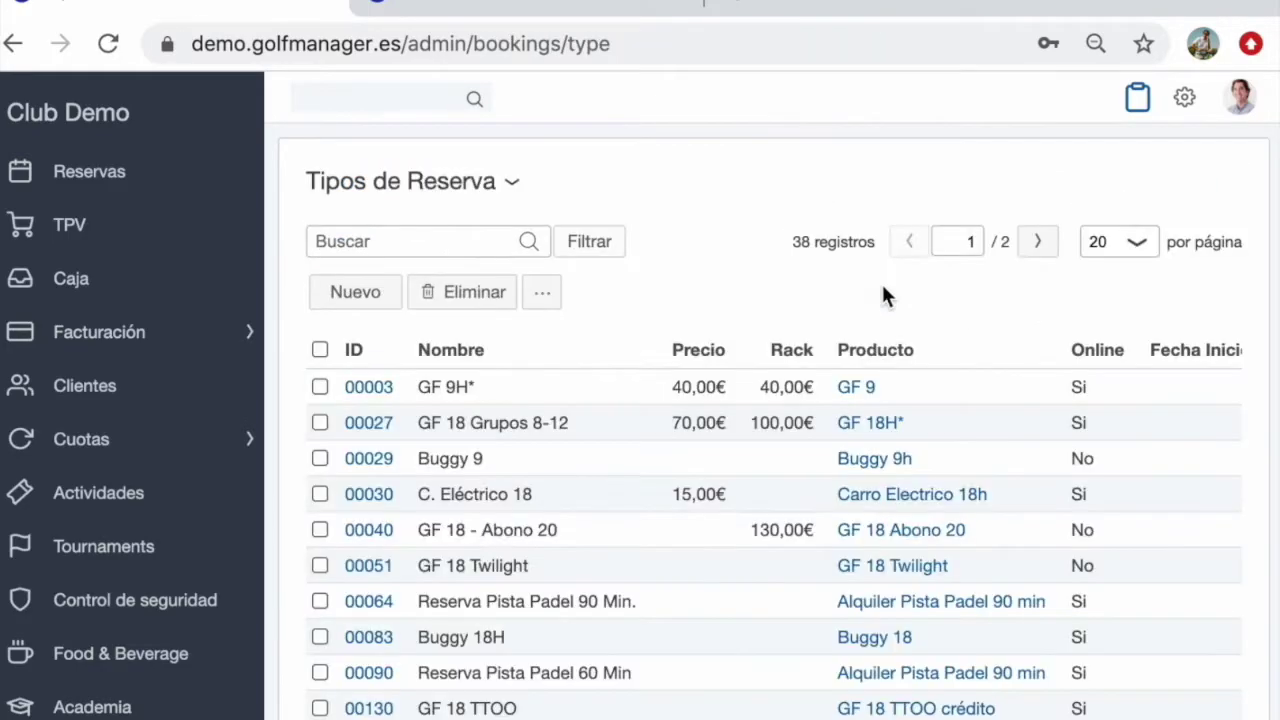
left_click(409, 241)
type("gf 9+")
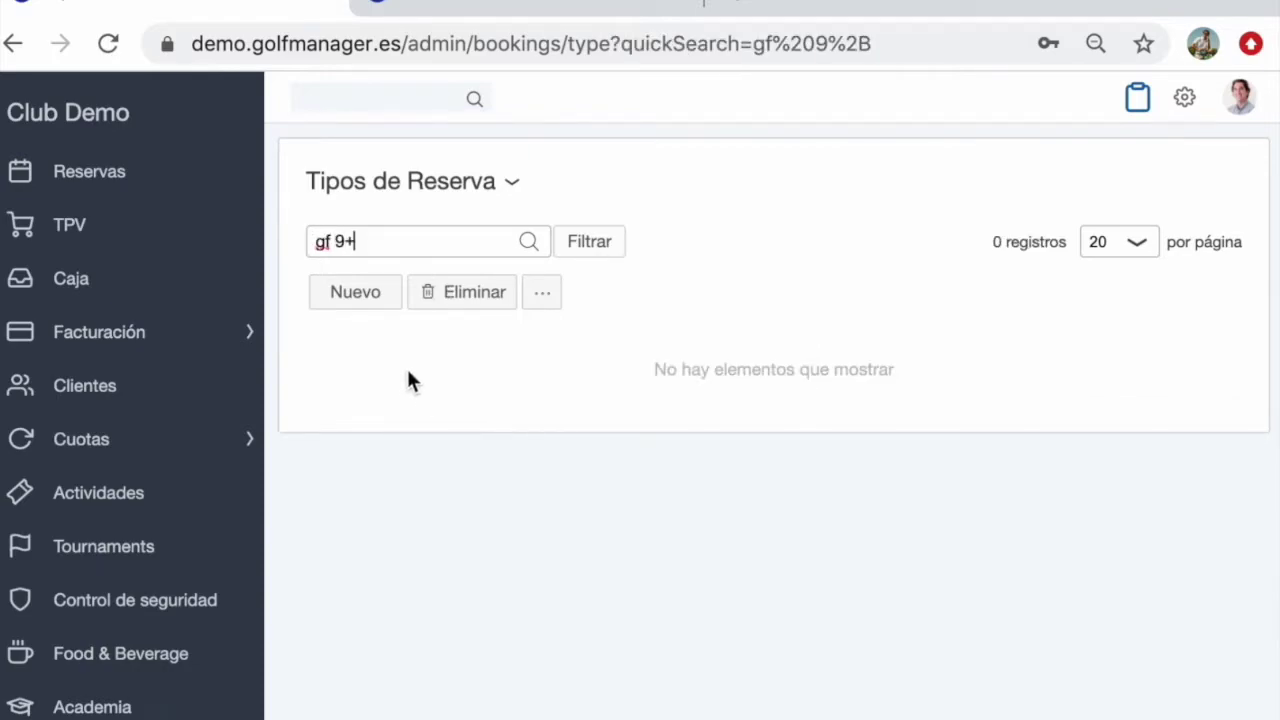
left_click(358, 298)
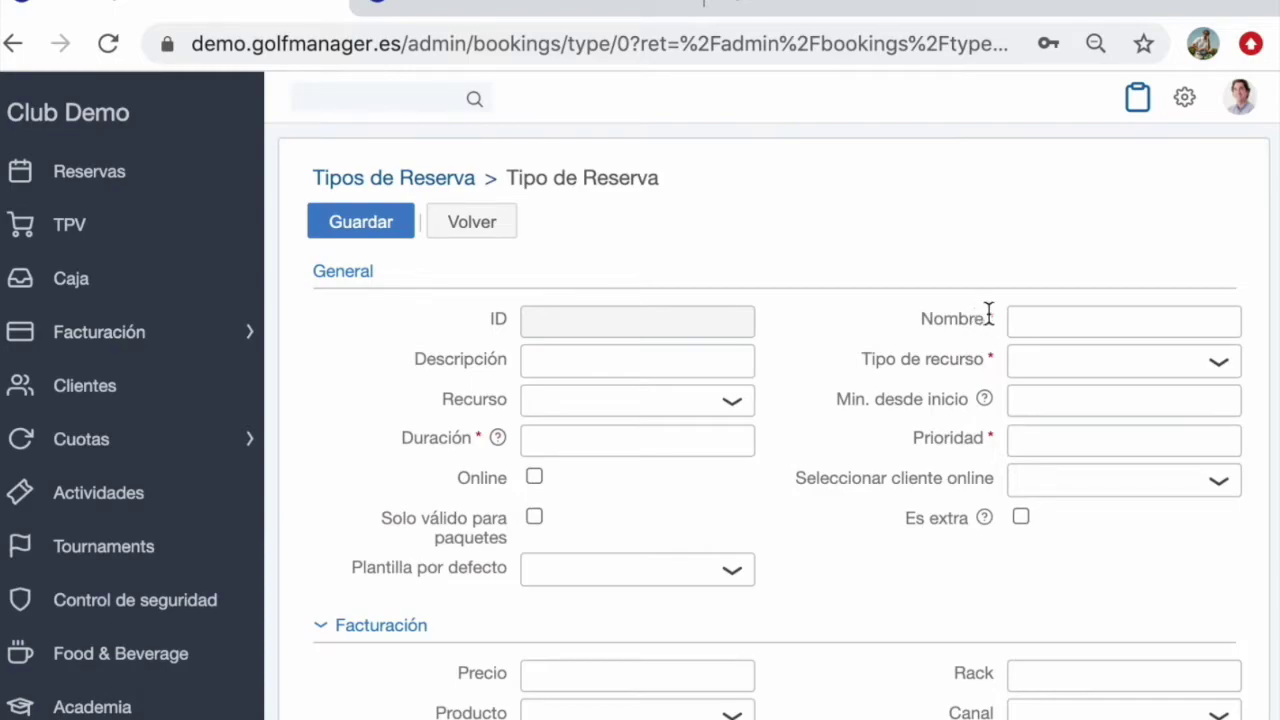
Name it GF 9+ on Campo de Golf with duration 10 and priority 10.
left_click(1030, 316)
type("GF 9+")
left_click(1063, 375)
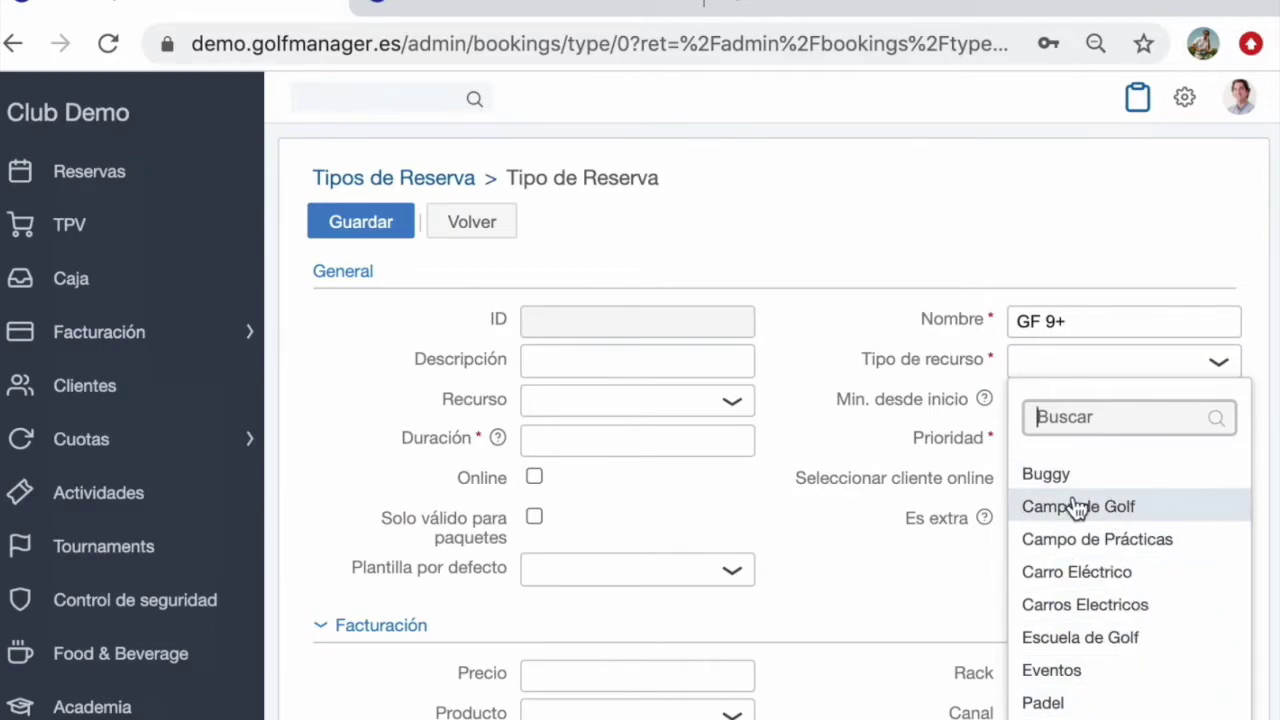
left_click(1078, 507)
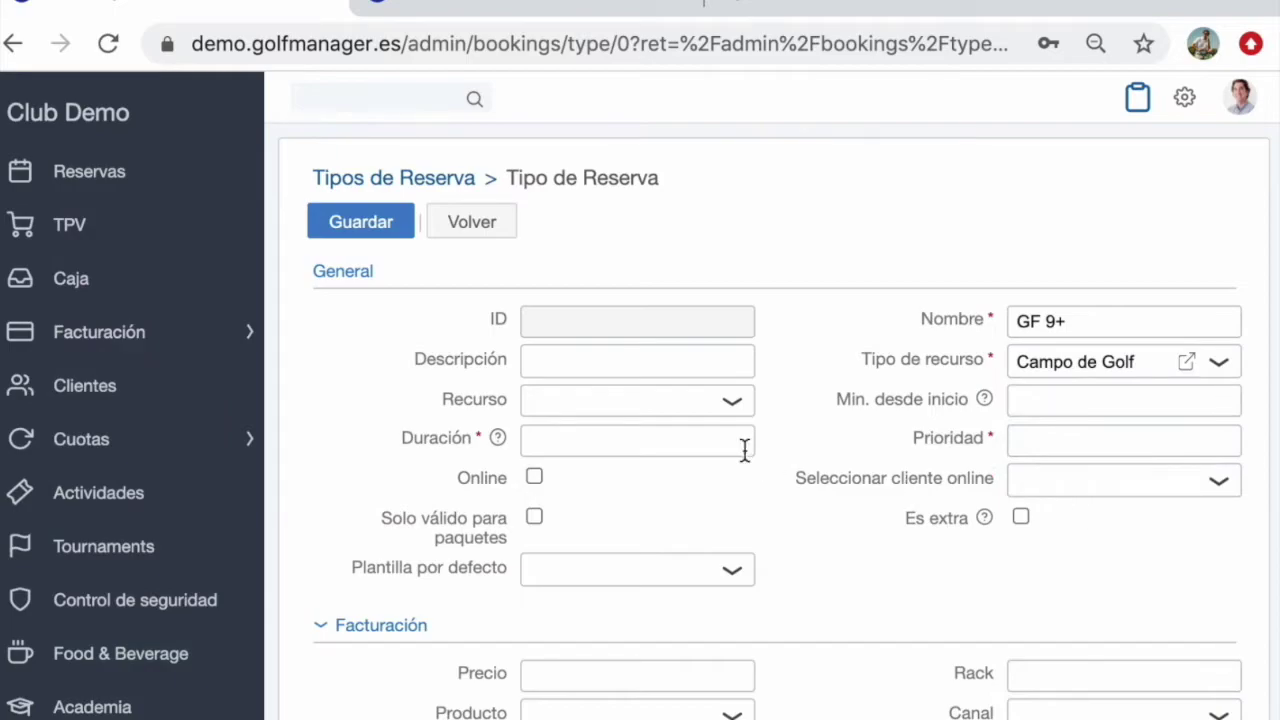
left_click(662, 440)
type("10")
left_click(1091, 443)
type("10")
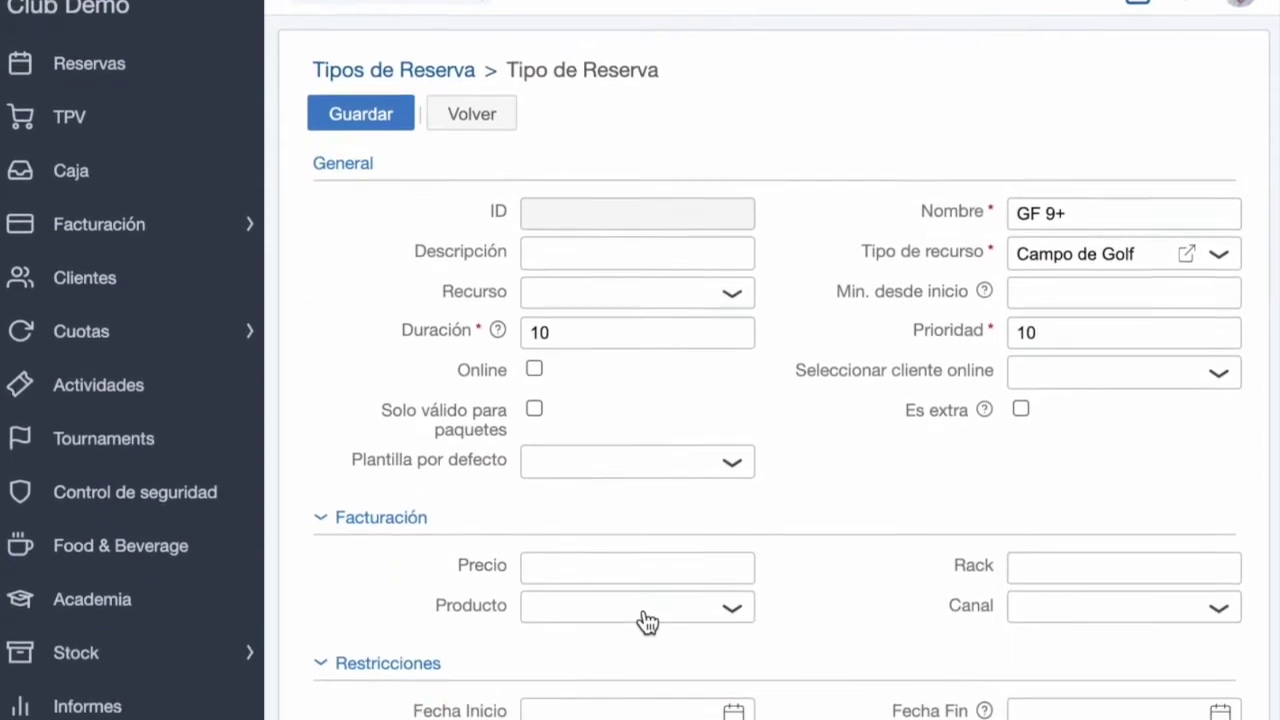
Link the booking type to product GF 9+ and save it.
left_click(645, 545)
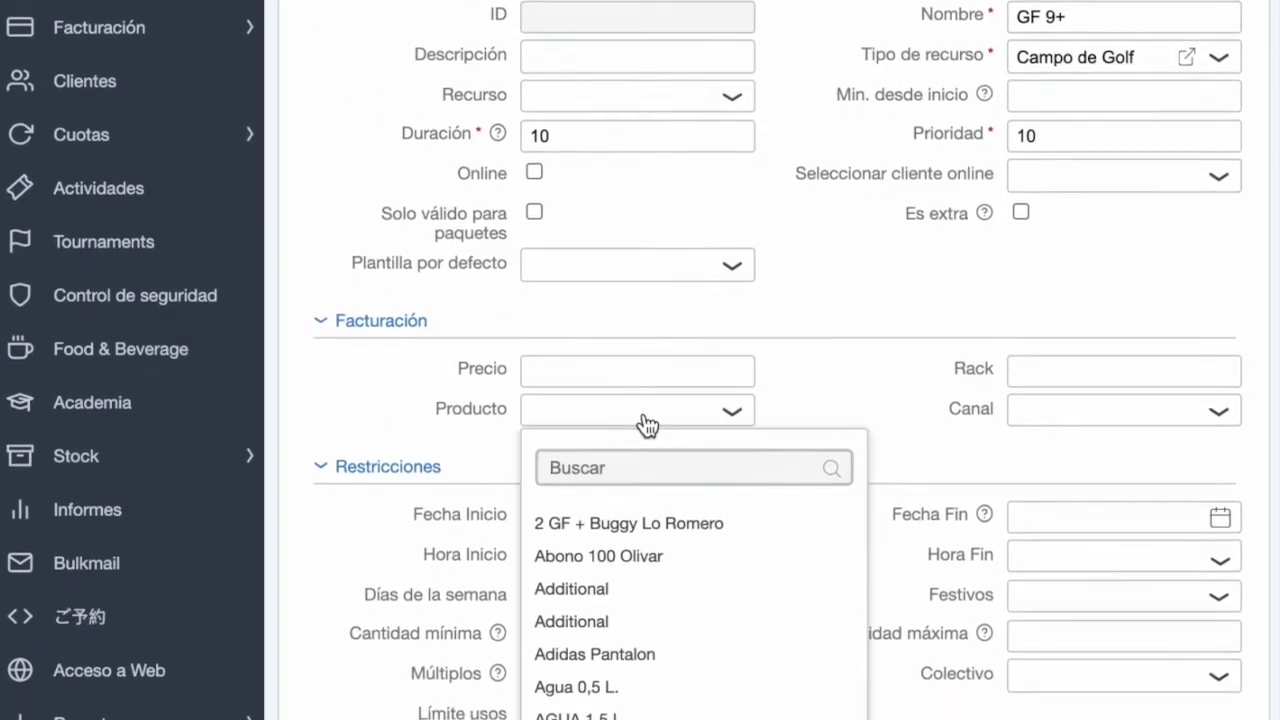
type("9+")
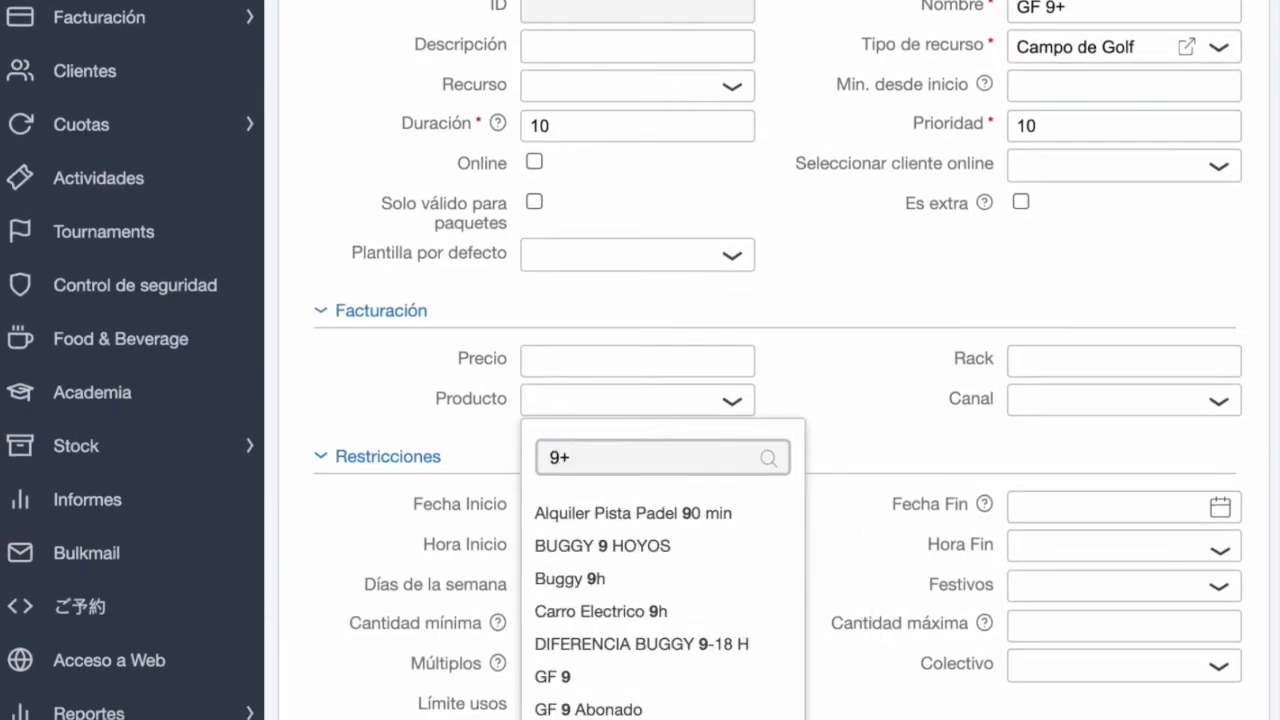
left_click(600, 513)
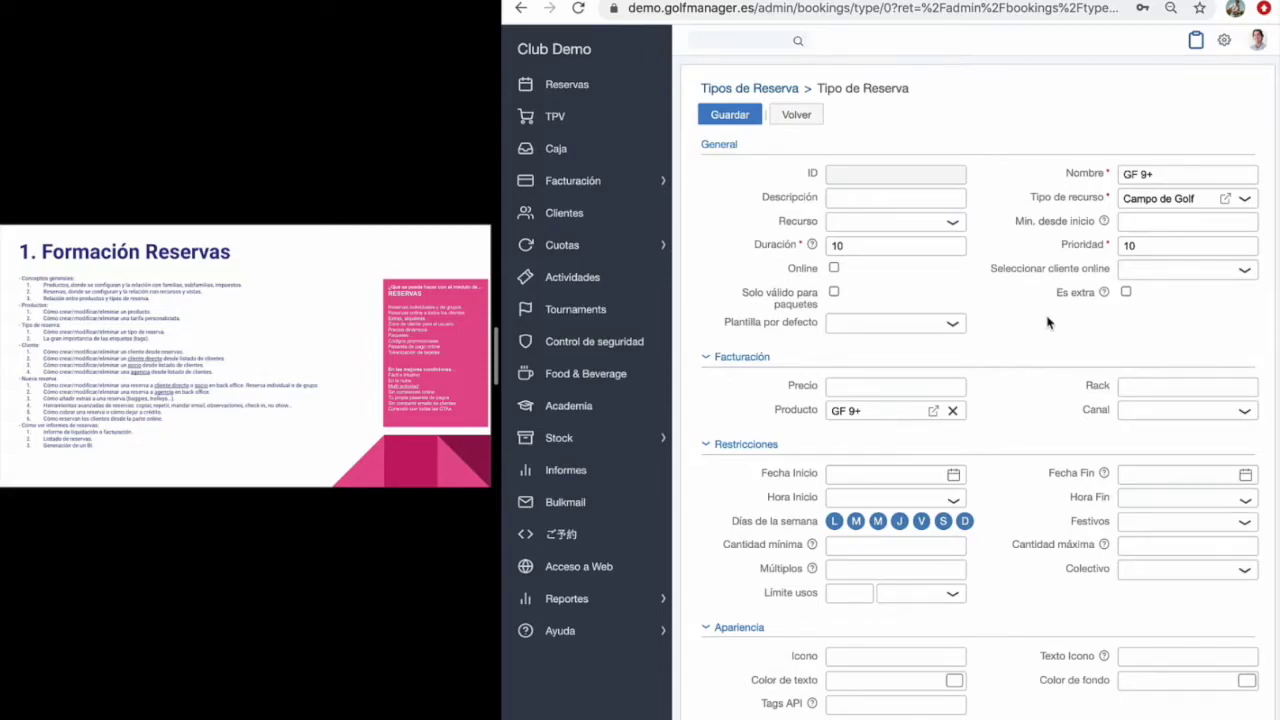
left_click(738, 116)
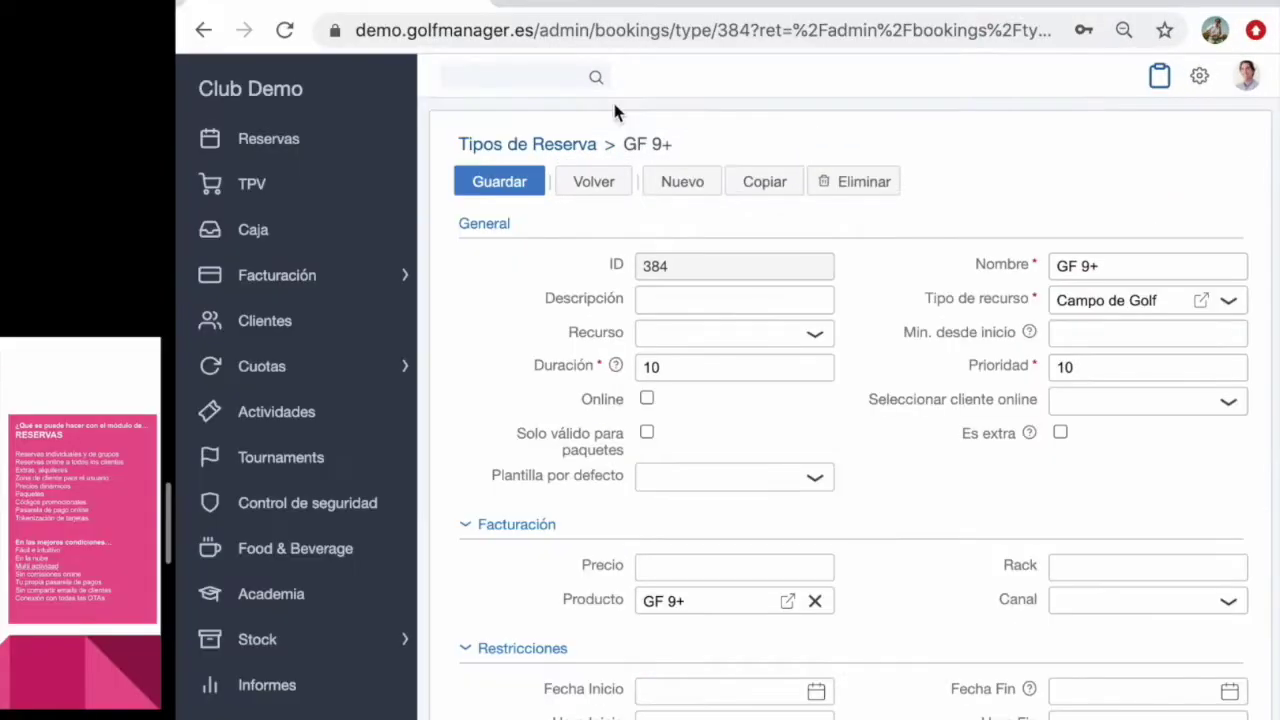
left_click(740, 35)
Search for gf 9+, then filter the Tipos de Reserva list by '9+'.
type("gf 9+")
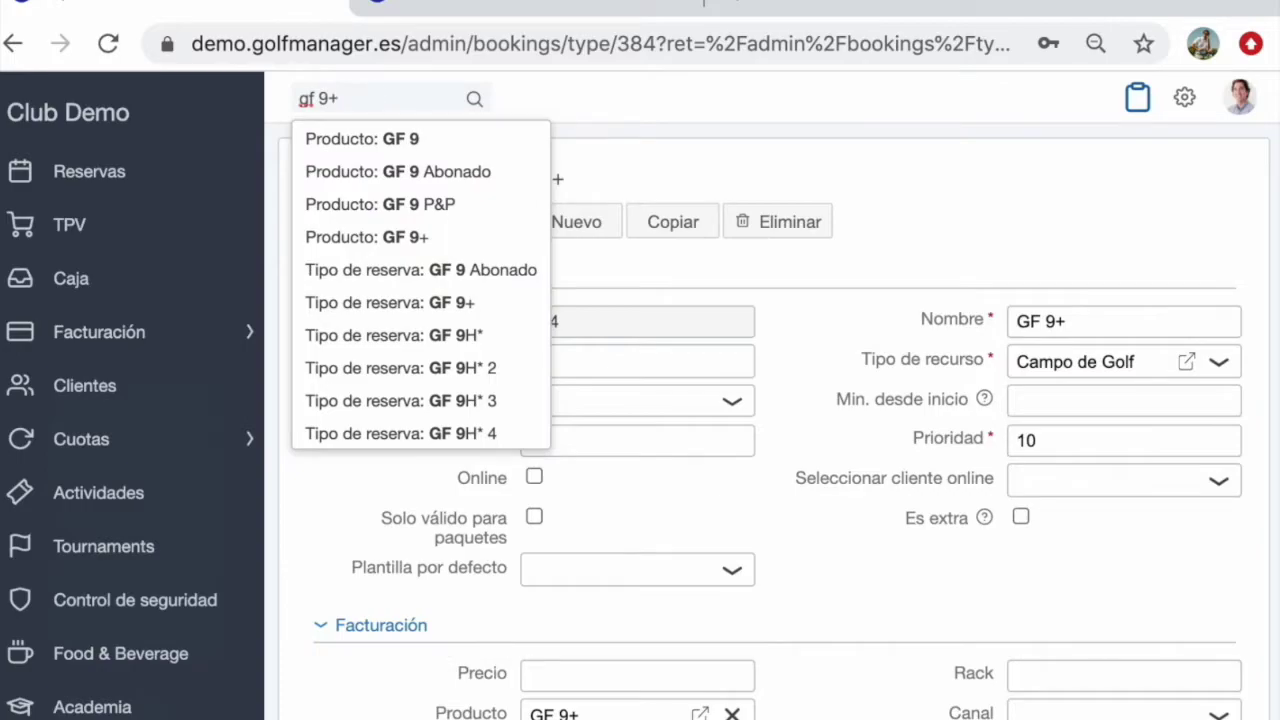
left_click(411, 313)
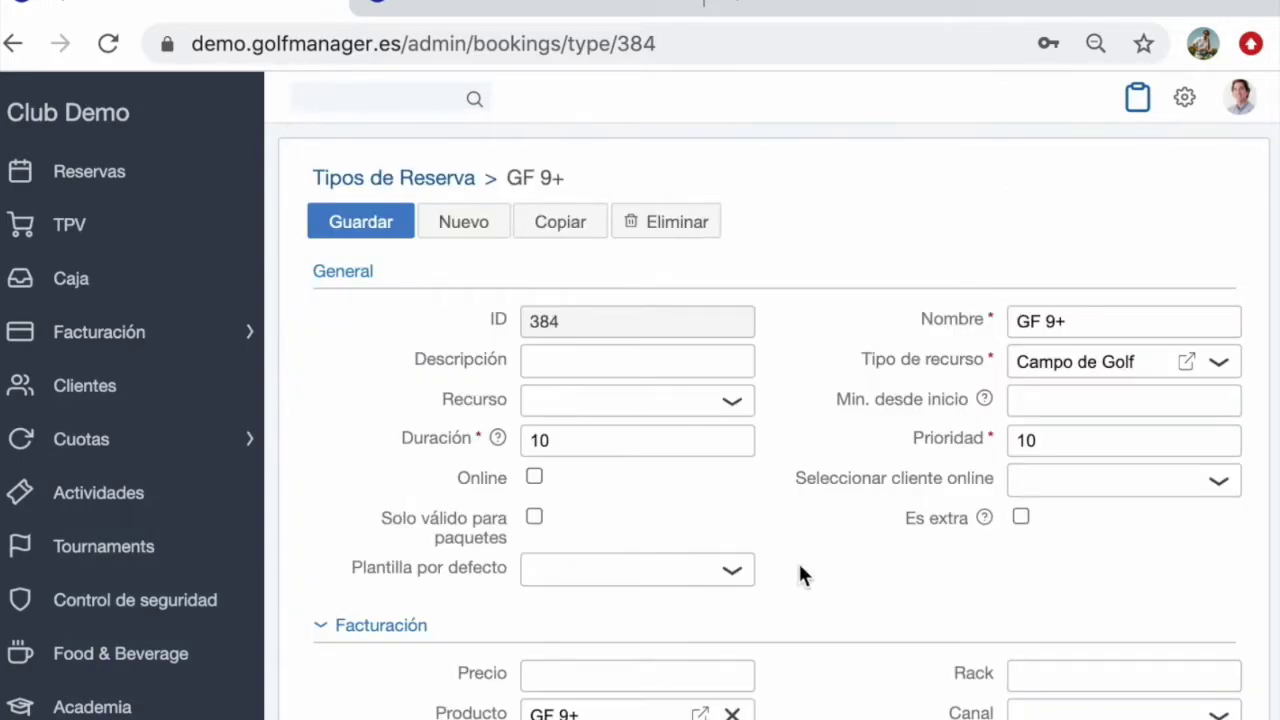
left_click(1185, 97)
mouse_move(1060, 337)
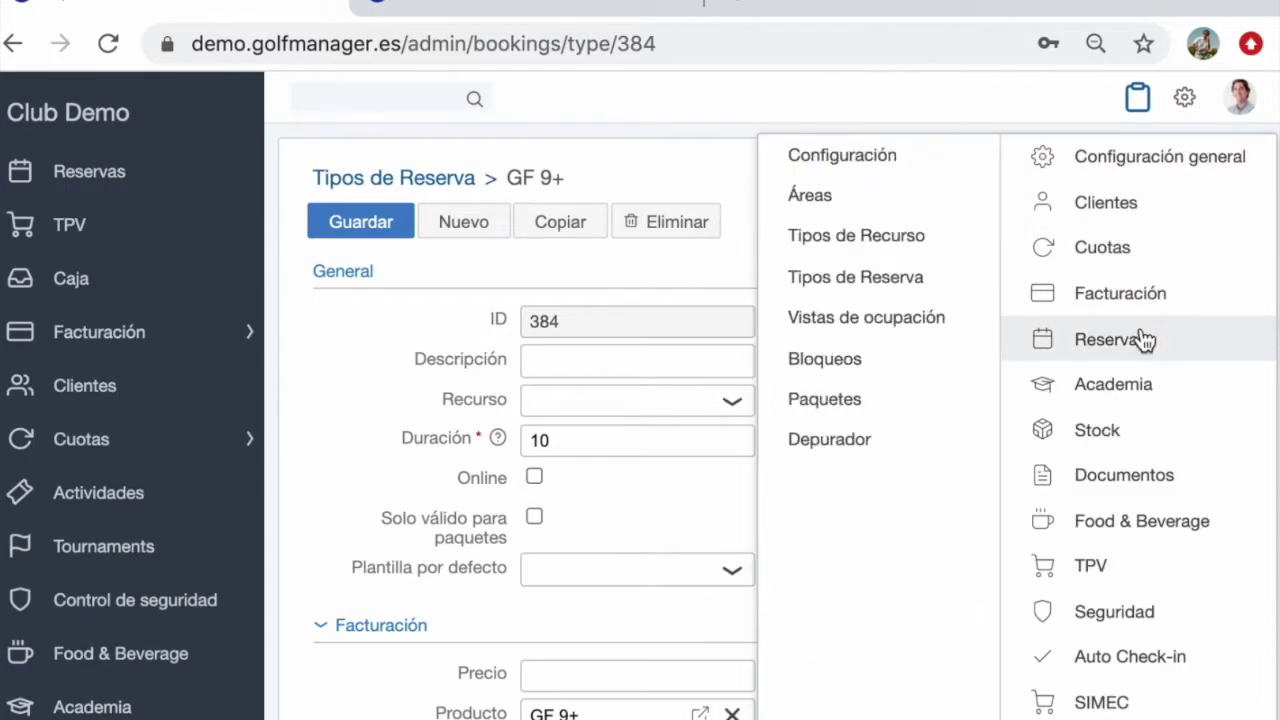
left_click(905, 277)
left_click(383, 240)
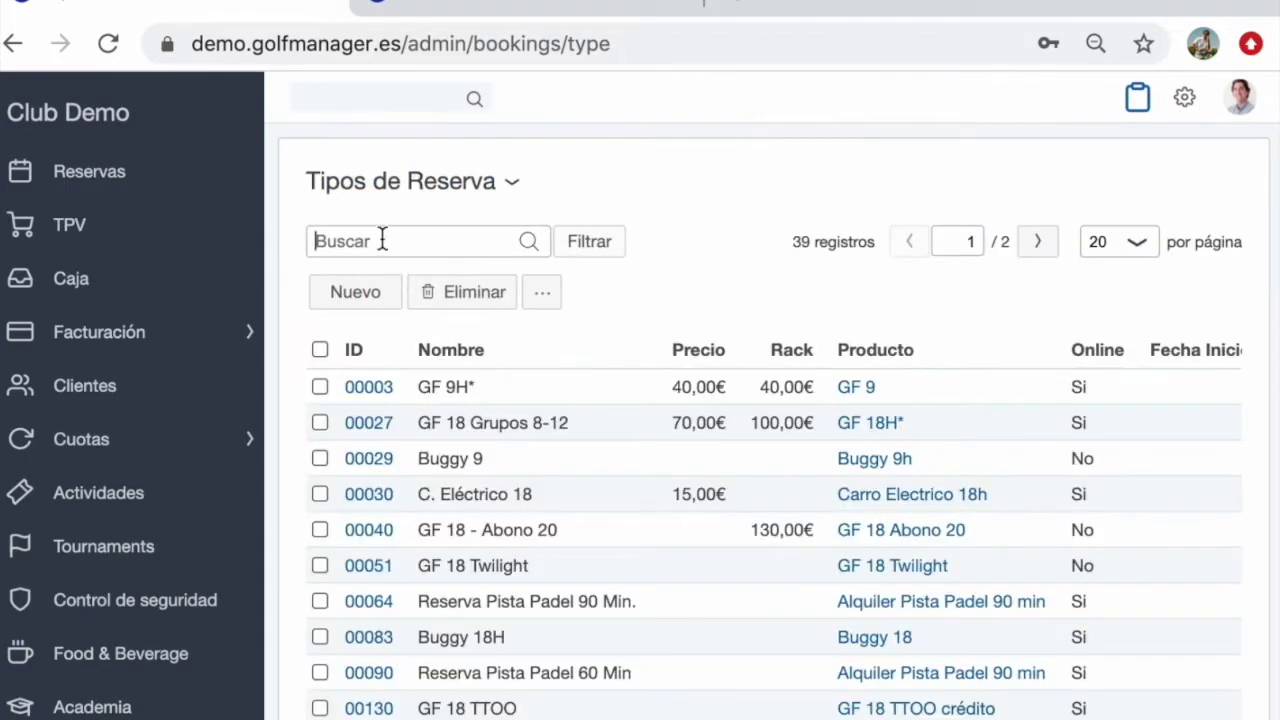
type("gf")
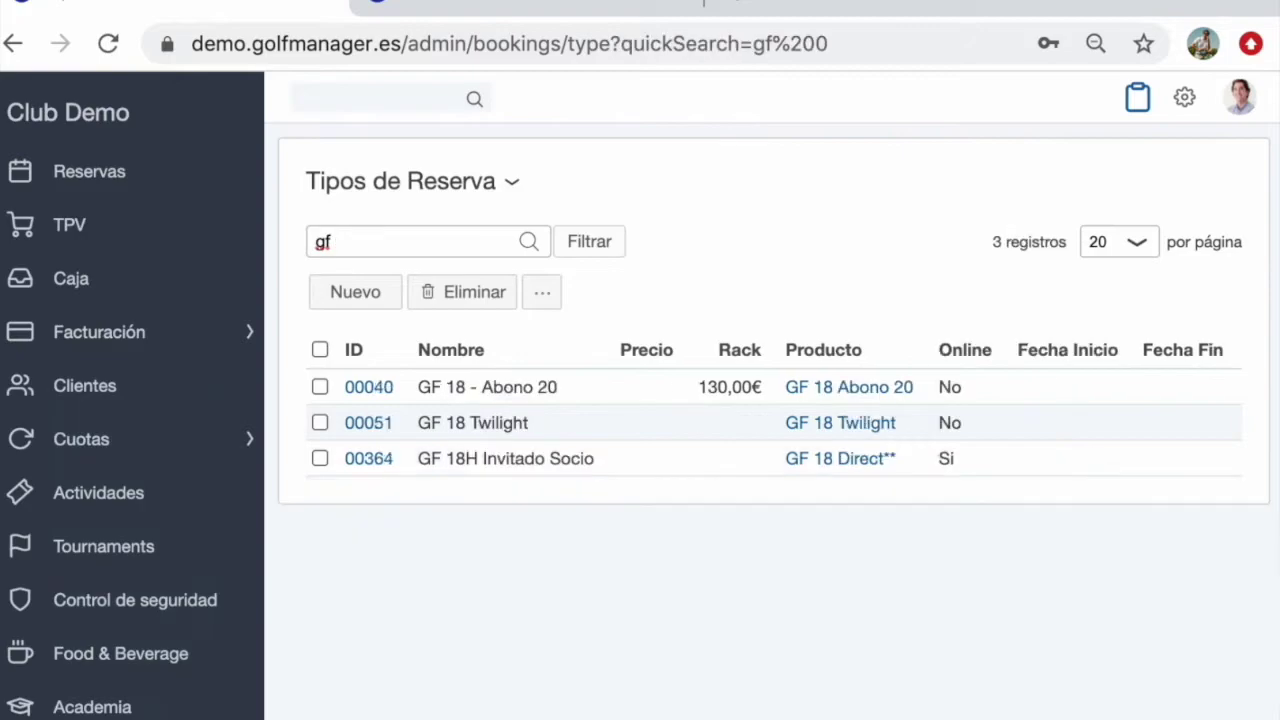
type(" 9+")
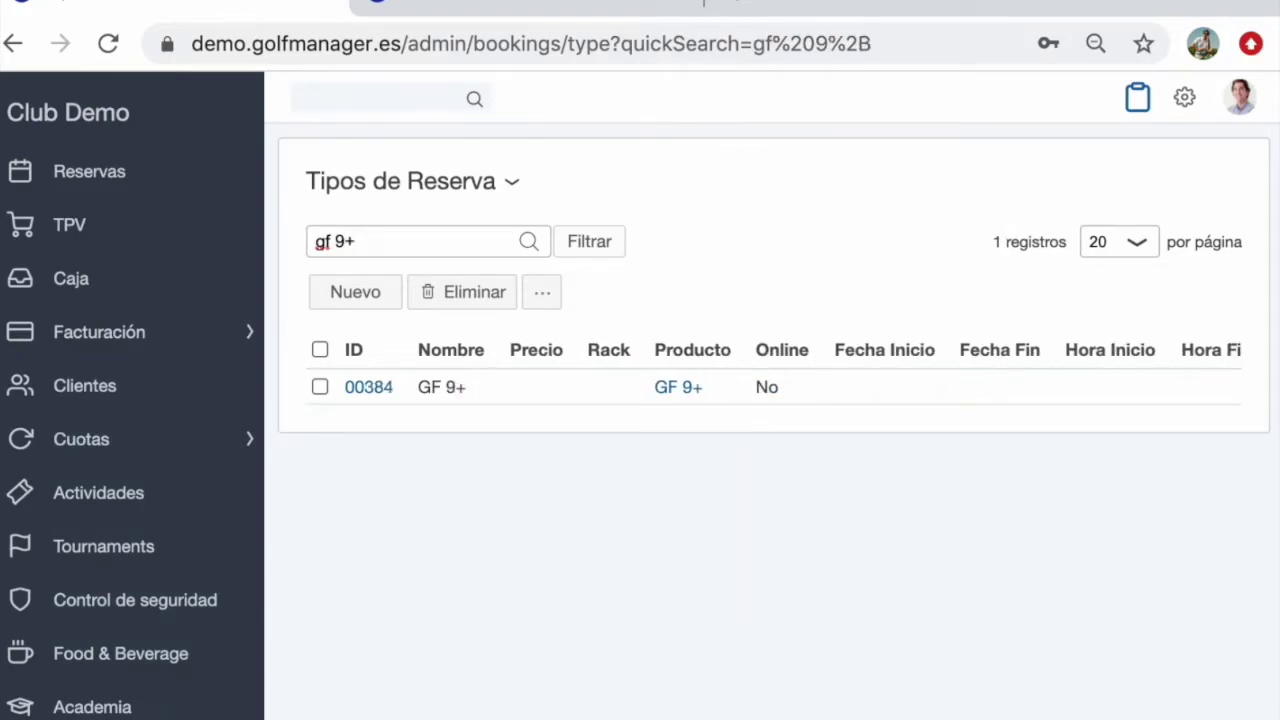
triple_click(368, 242)
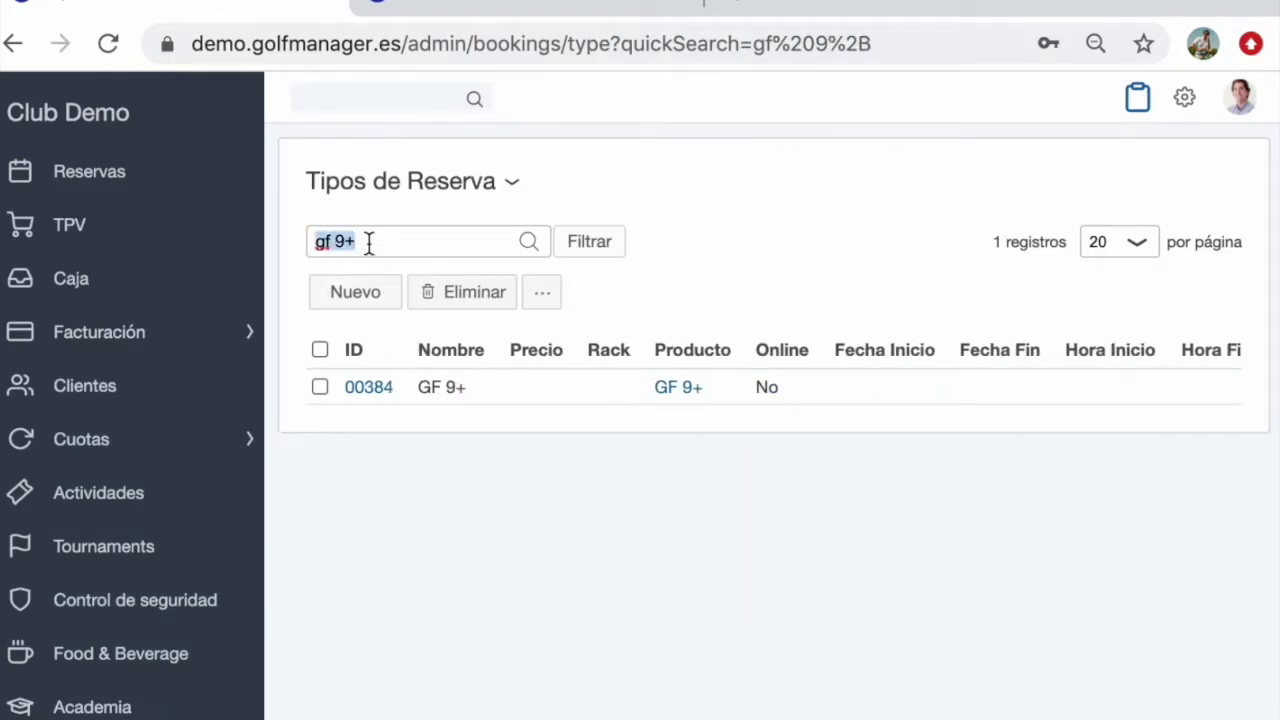
type("9+")
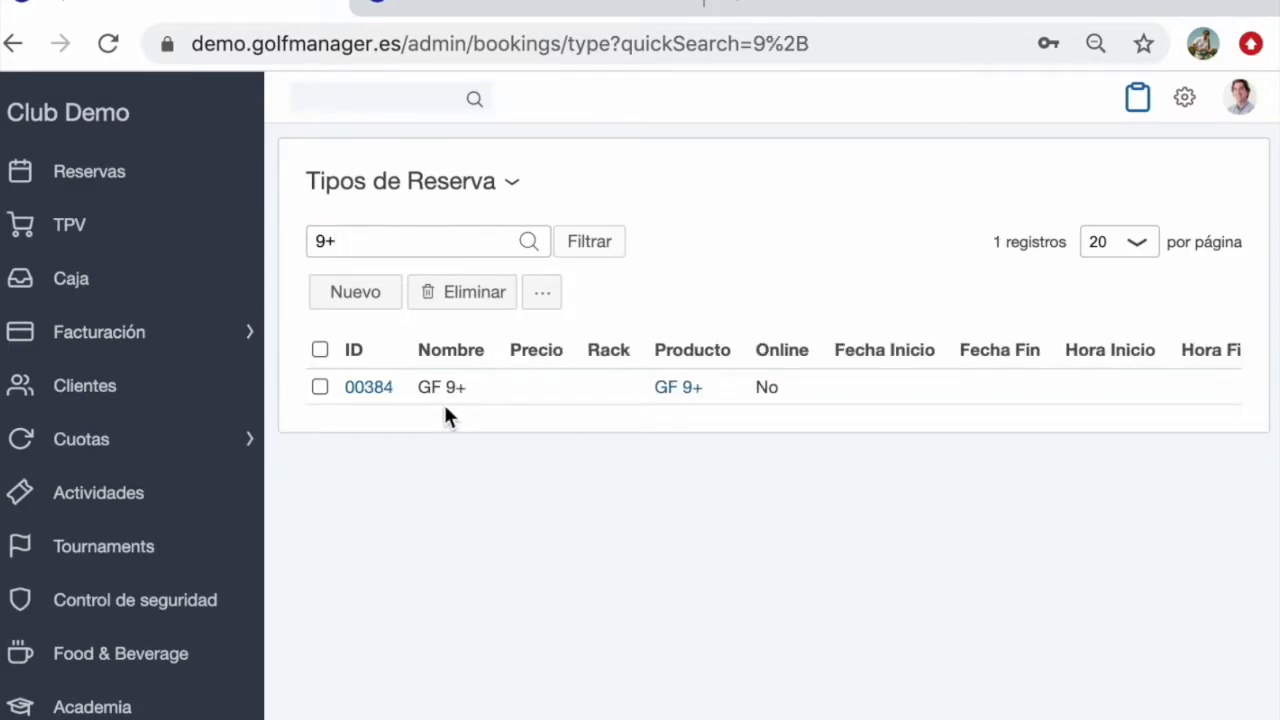
Open booking type ID 384 and replace its priority 10 with 5.
left_click(319, 388)
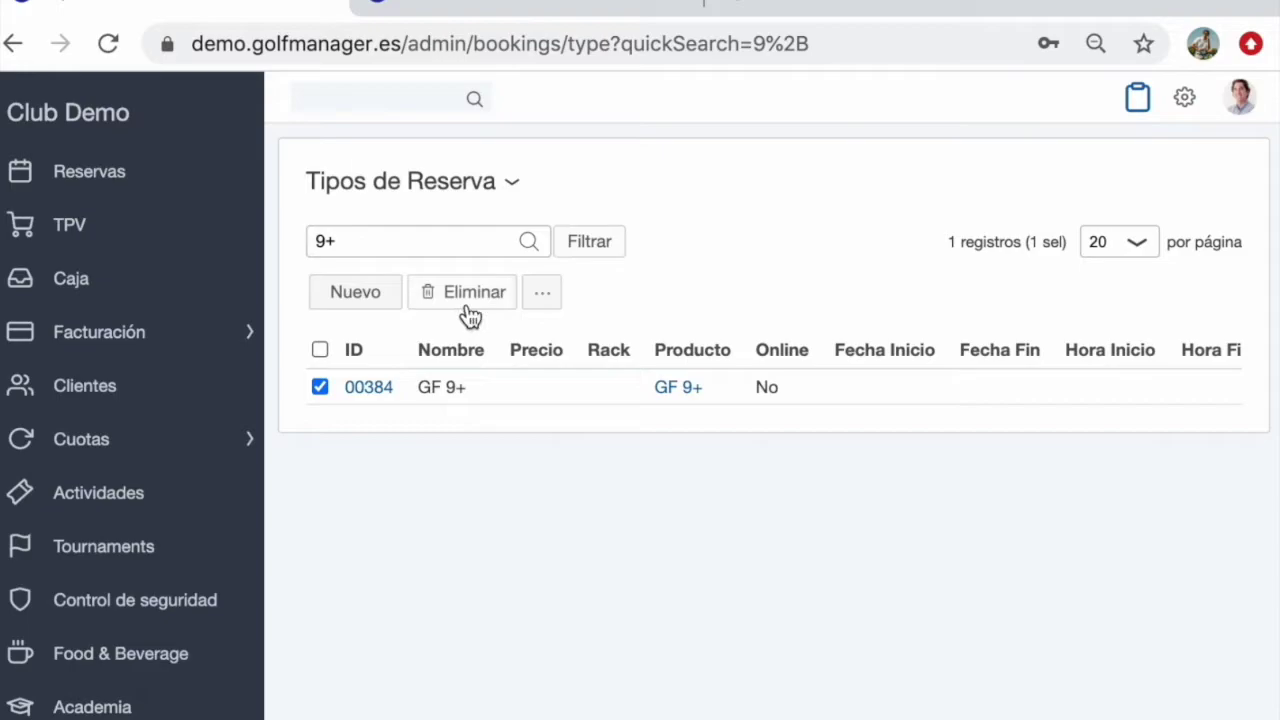
left_click(369, 390)
double_click(1048, 437)
type("5")
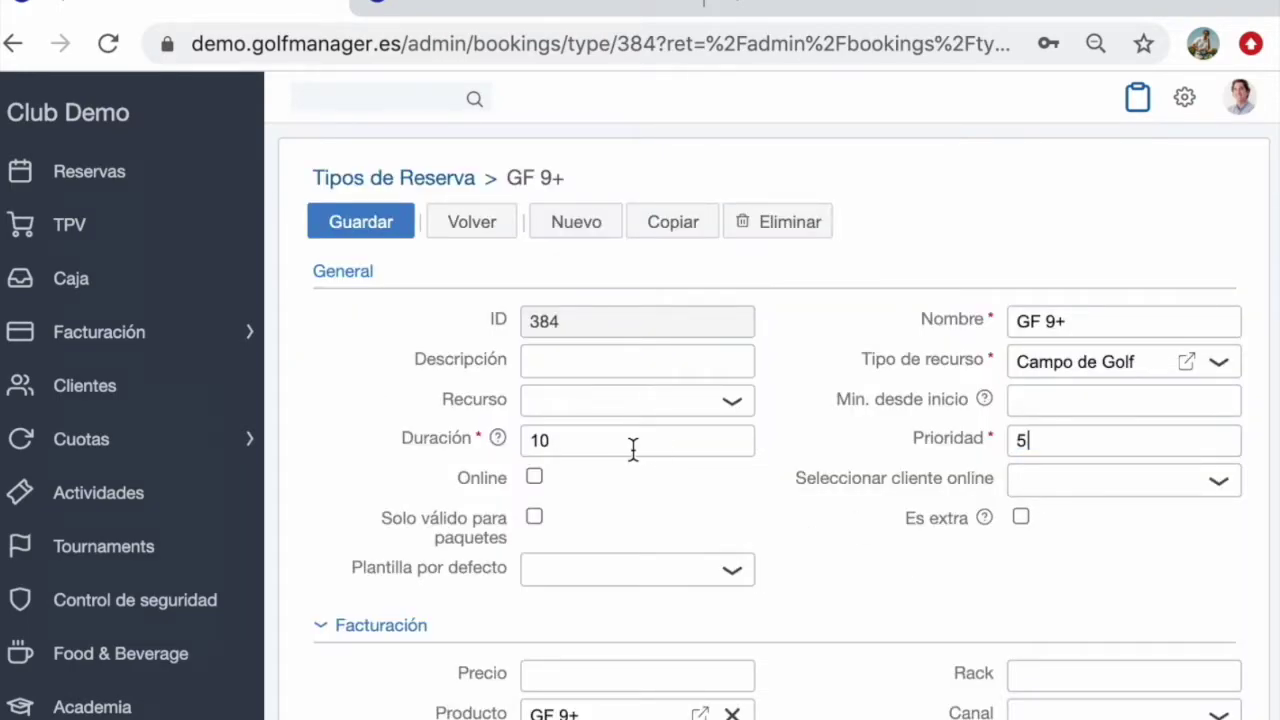
right_click(716, 663)
left_click(716, 663)
left_click(716, 665)
left_click(751, 665)
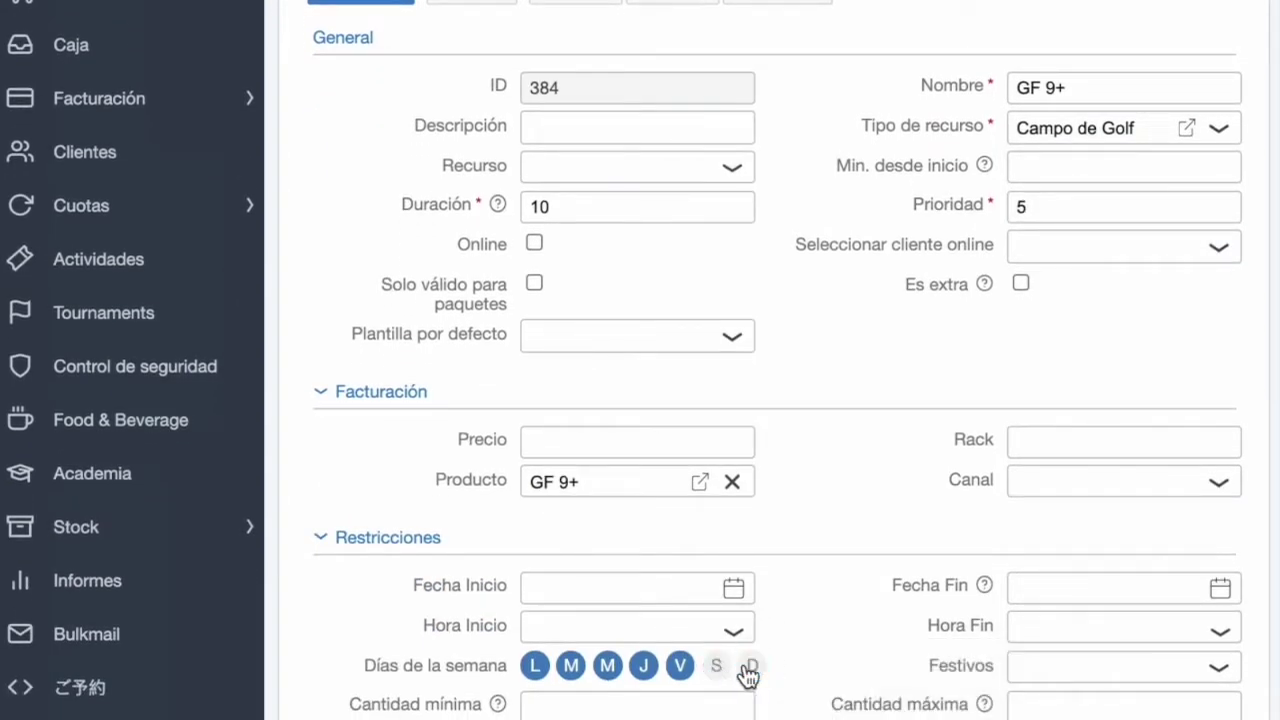
left_click(716, 665)
left_click(752, 665)
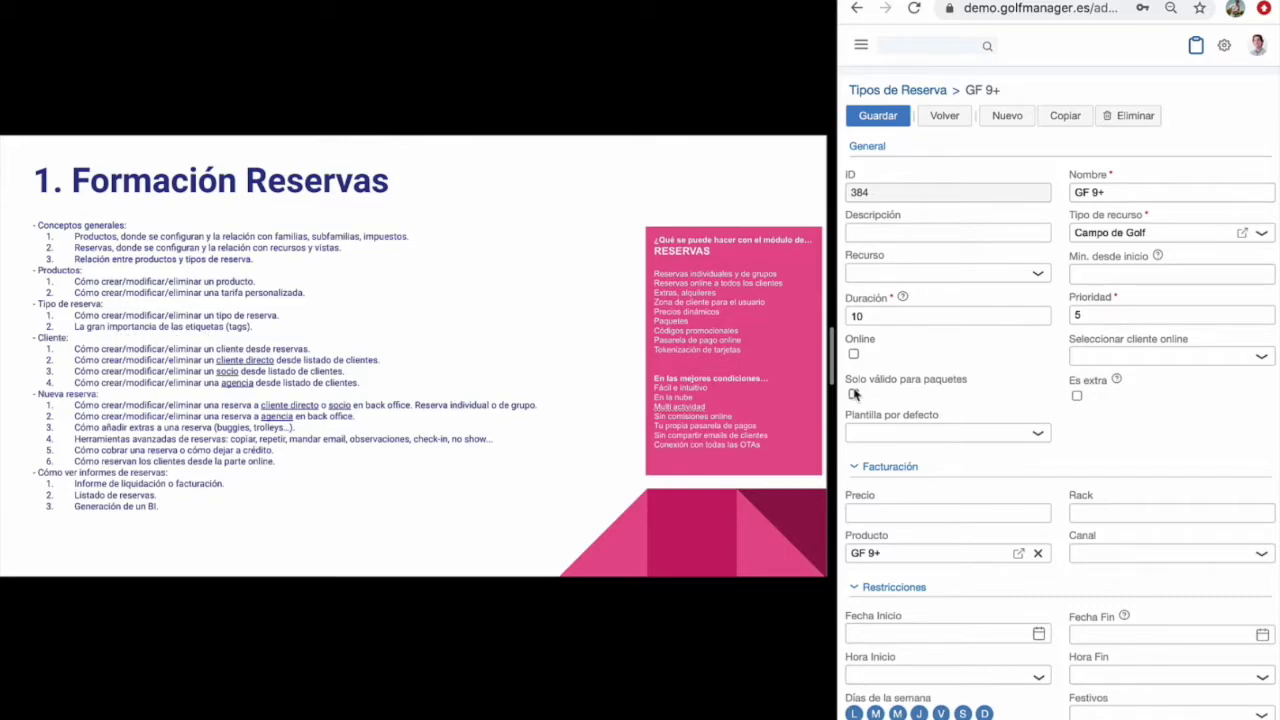
left_click_drag(831, 352, 470, 370)
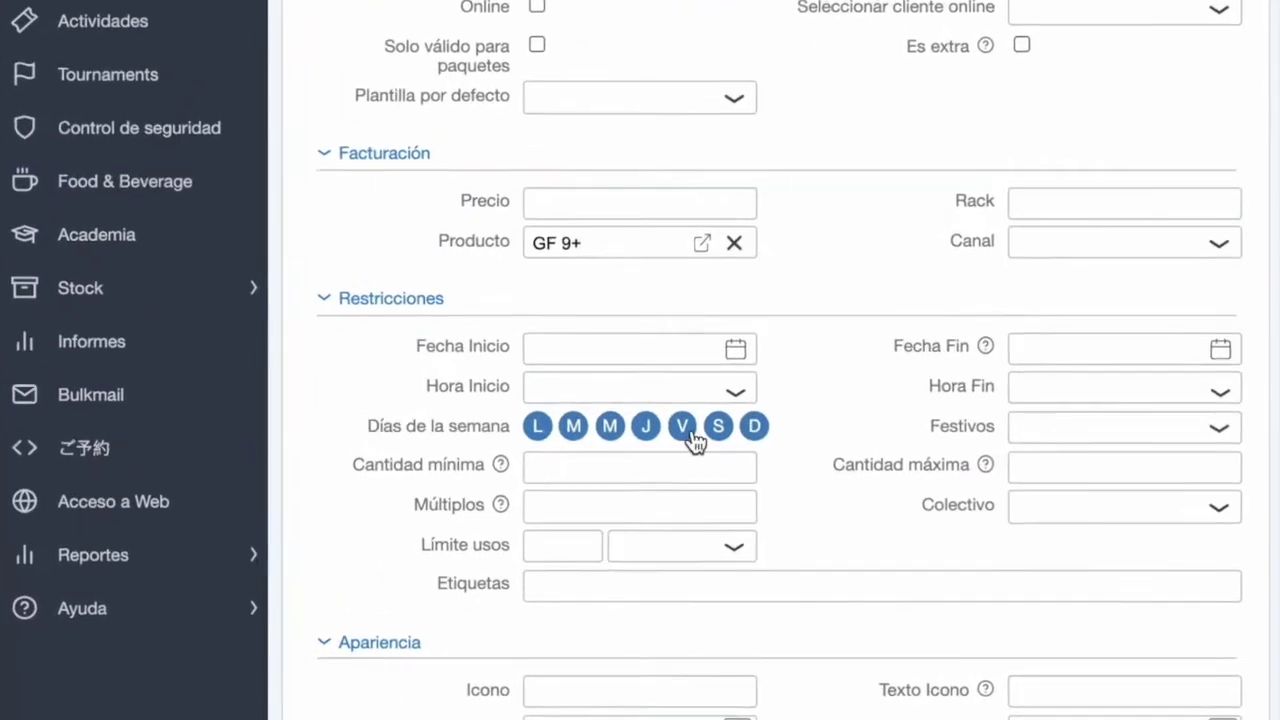
left_click(809, 607)
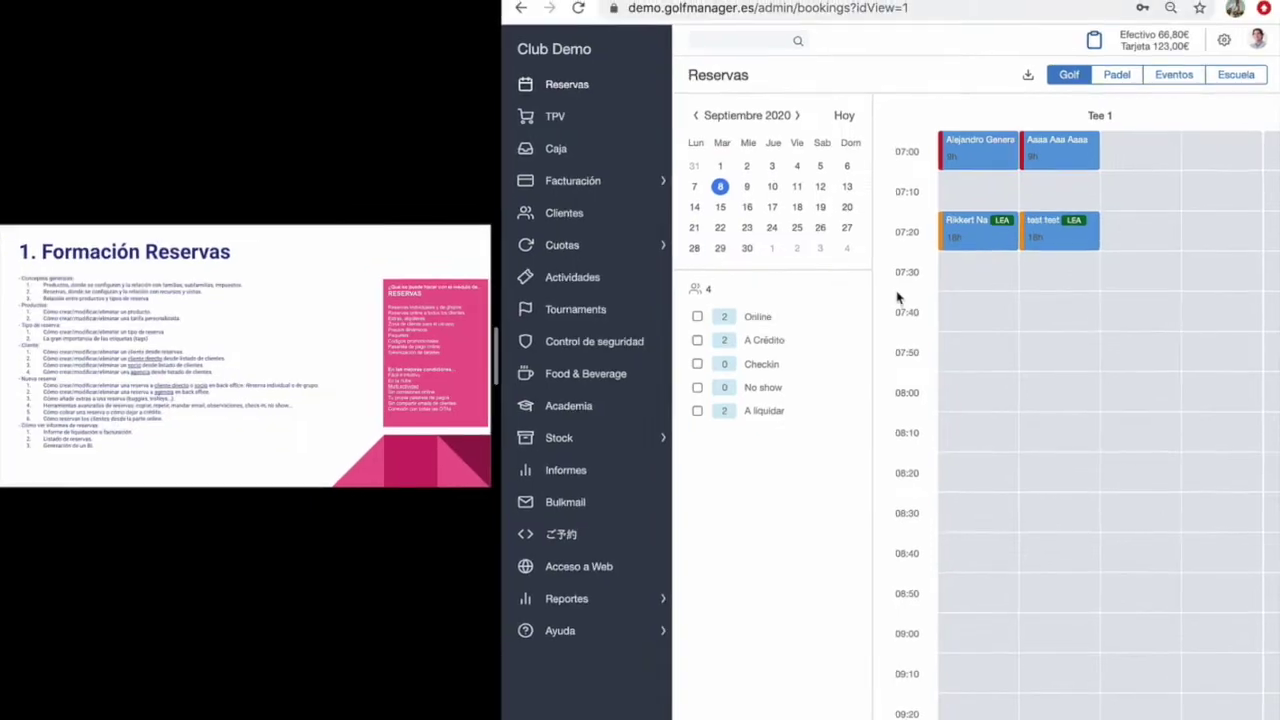
left_click(968, 312)
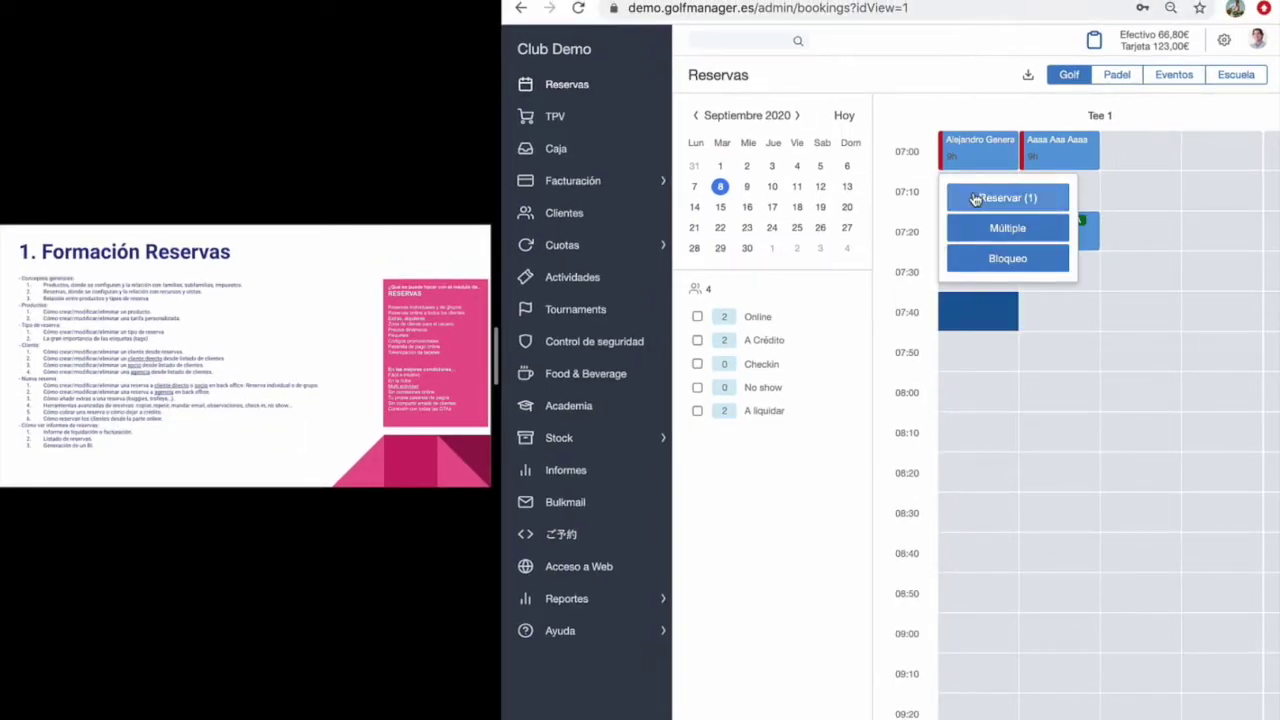
left_click(977, 197)
left_click(729, 163)
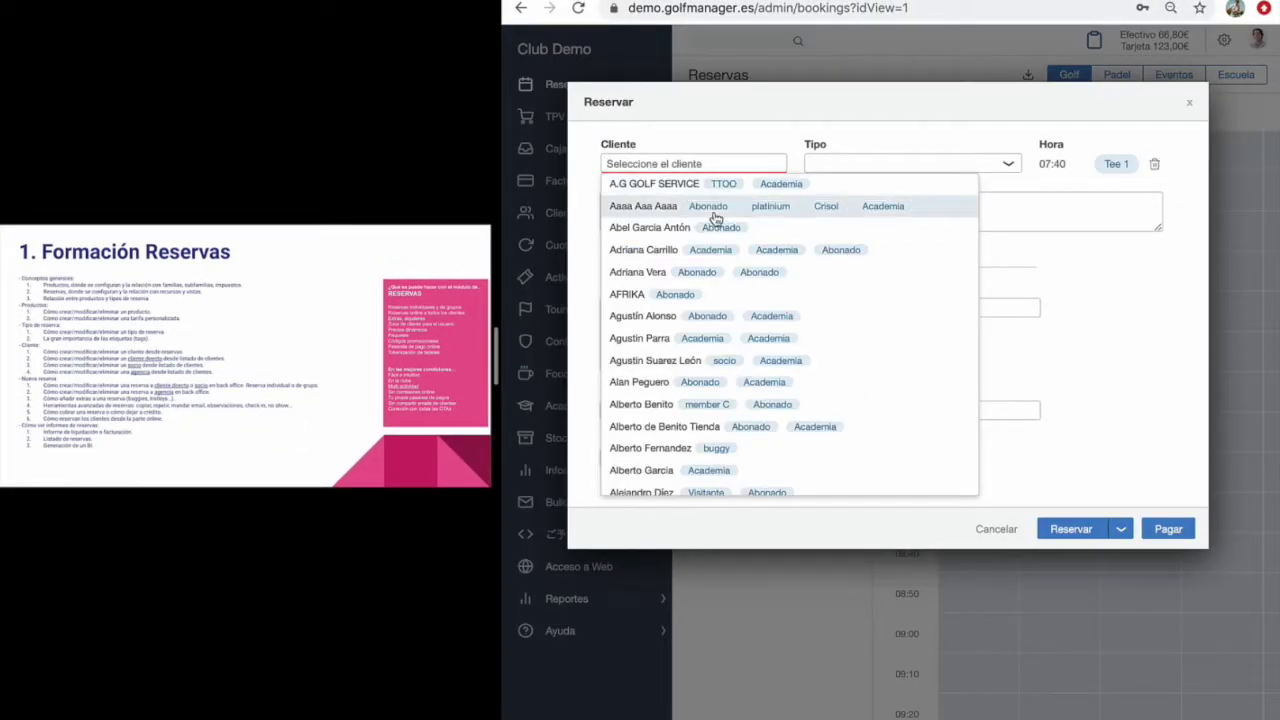
scroll(720, 282, "down", 5)
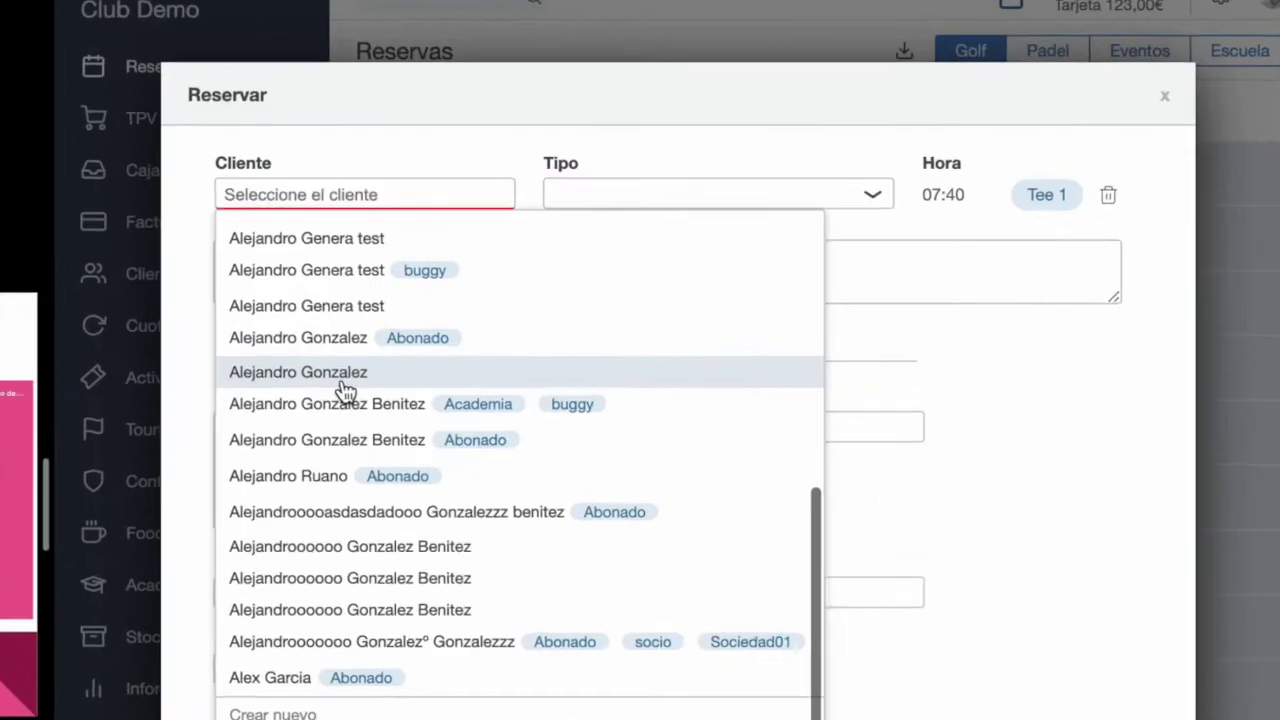
left_click(718, 309)
left_click(616, 200)
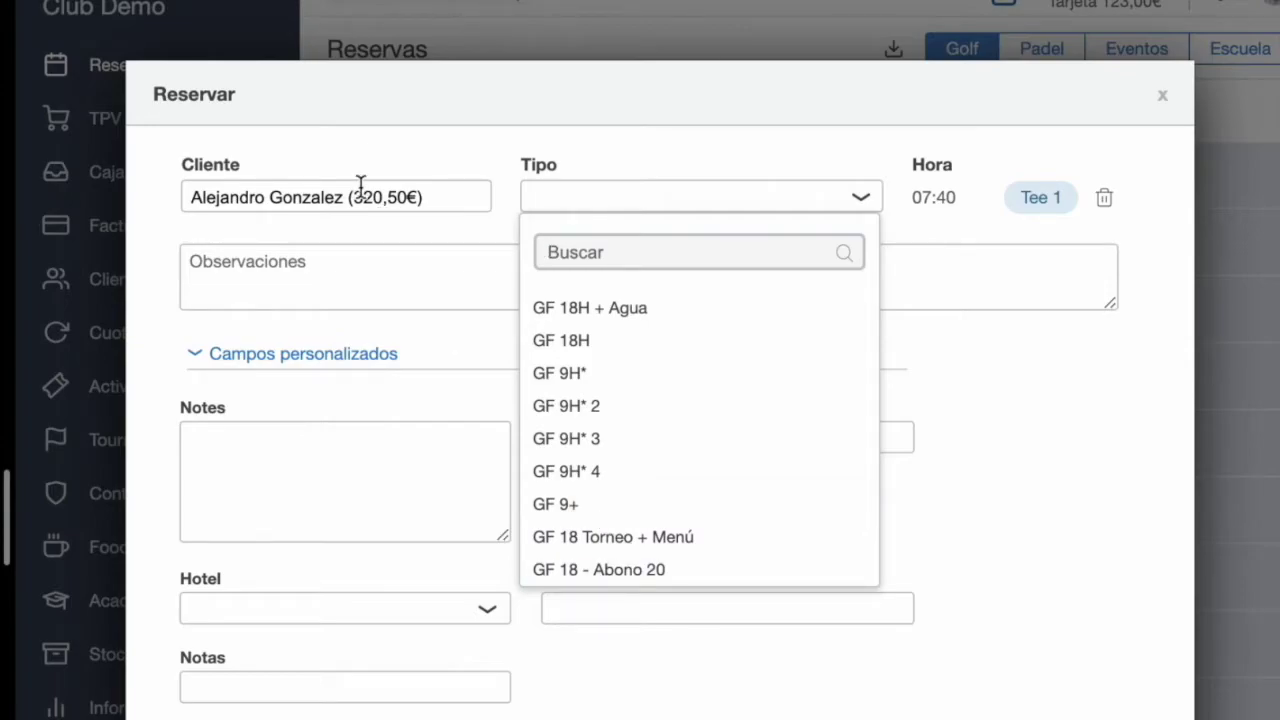
left_click(436, 197)
type("alej")
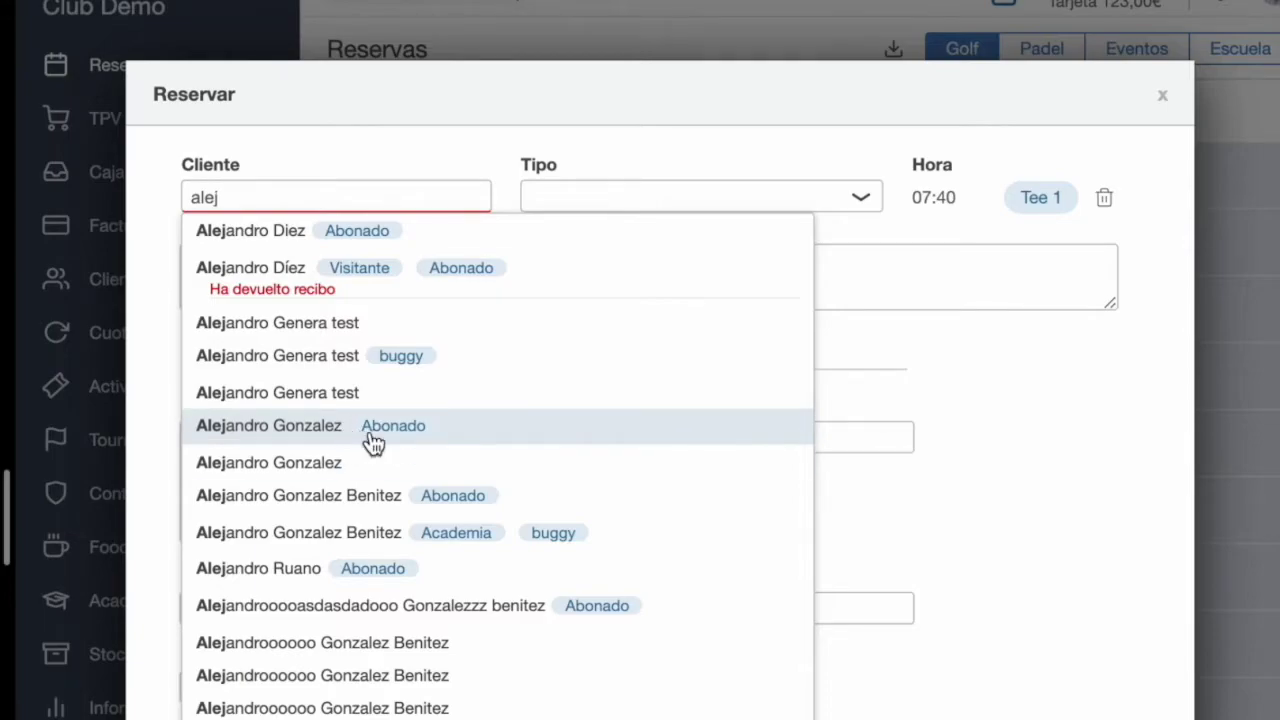
double_click(227, 197)
type("rafa")
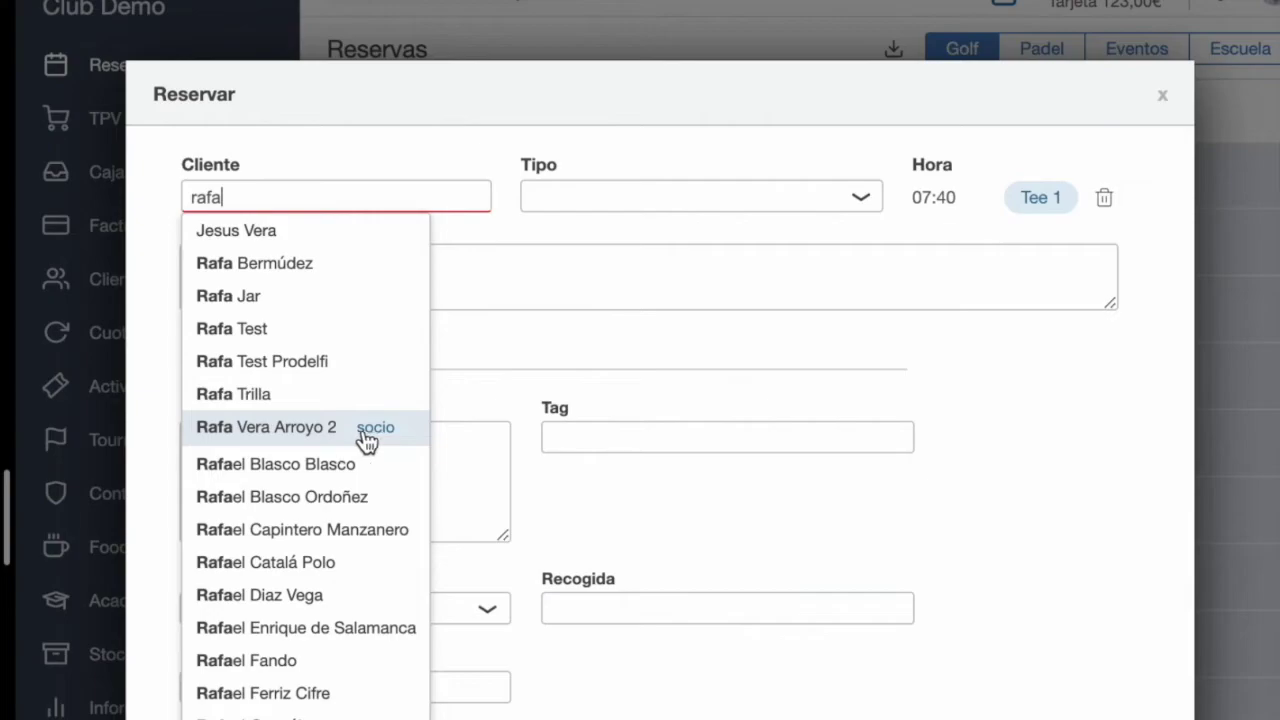
left_click(523, 34)
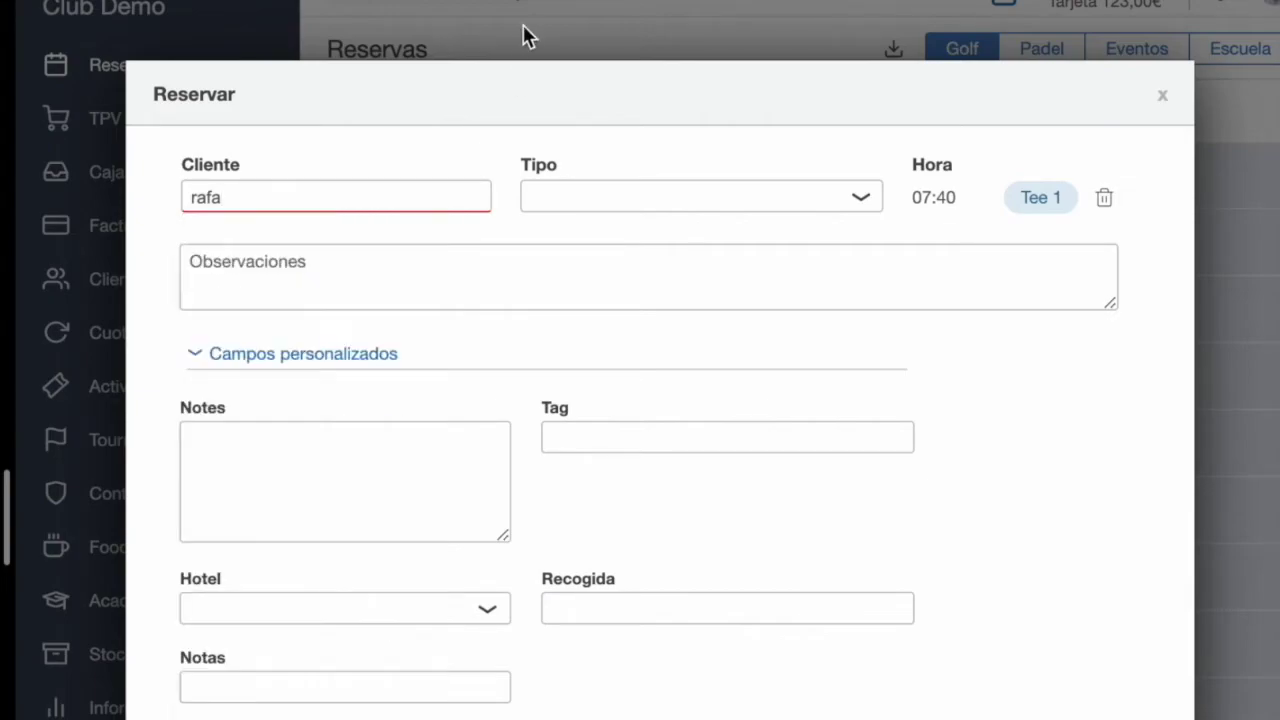
left_click(523, 34)
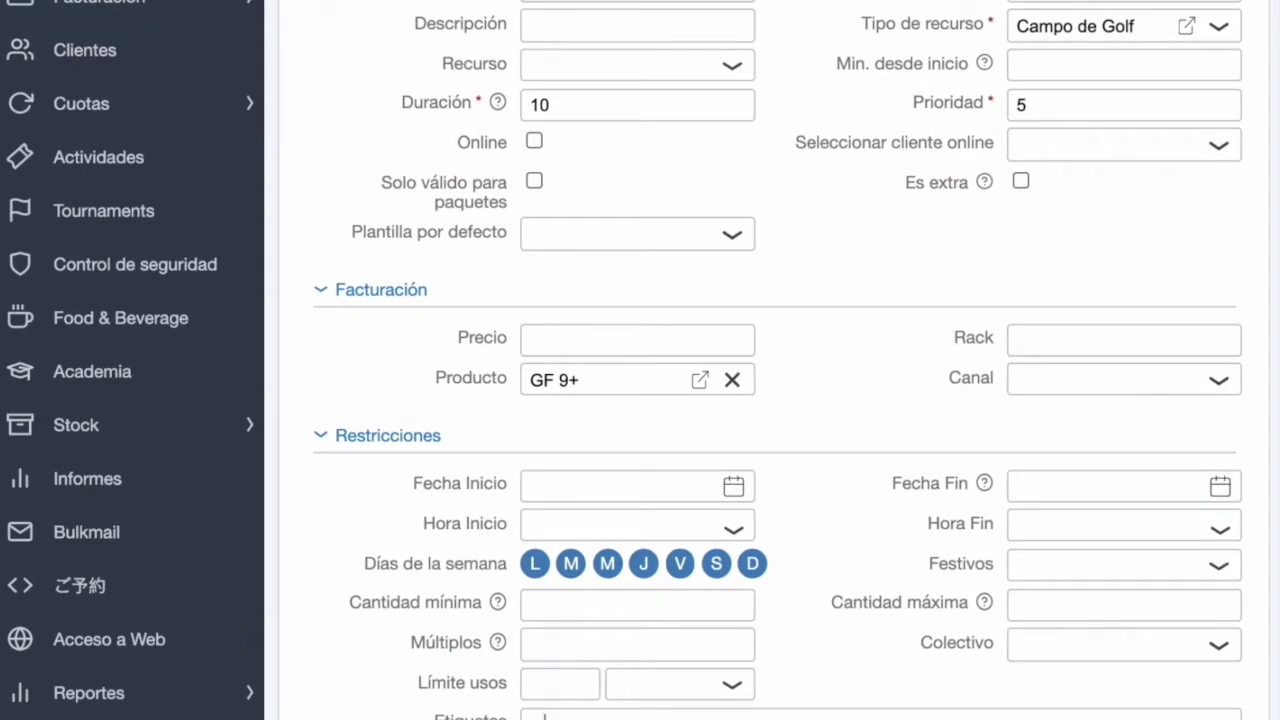
Add the typed tag to the GF 9+ booking type and save it.
key("Return")
scroll(557, 697, "up", 5)
left_click(372, 222)
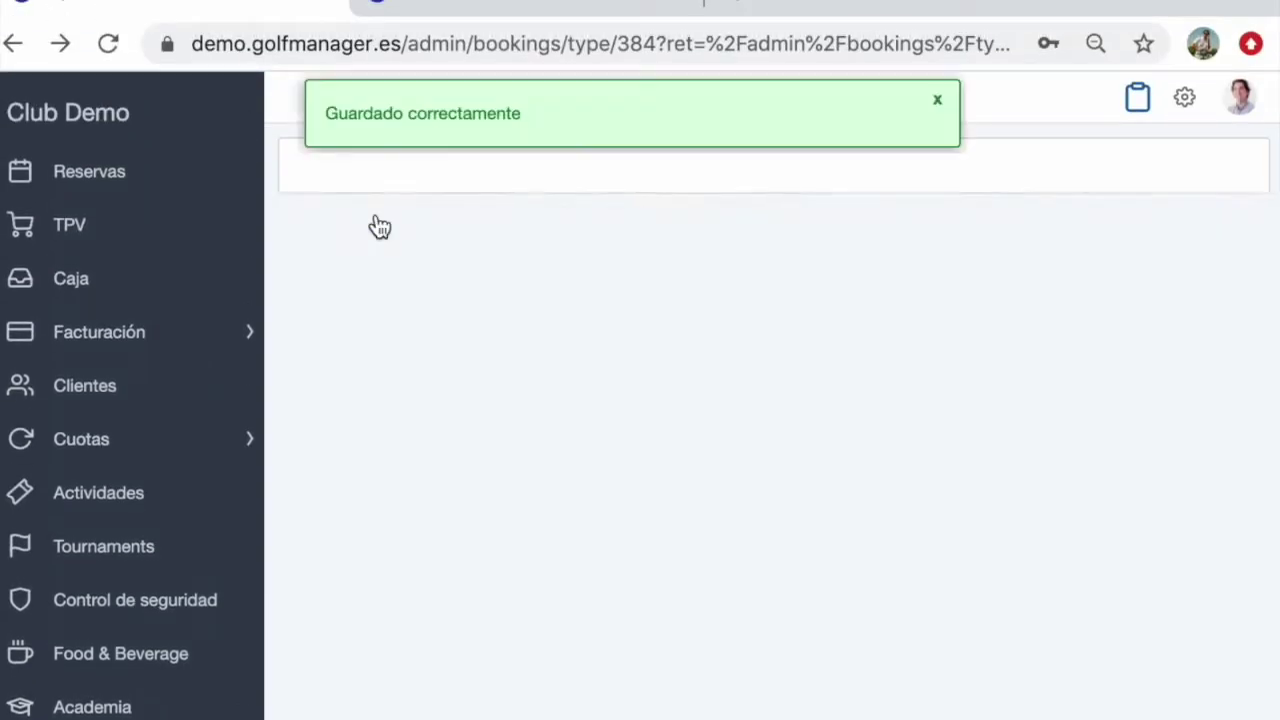
Start a 07:40 Tee 1 booking, pick a searched client and view their booking types.
left_click(105, 188)
left_click(766, 543)
left_click(772, 350)
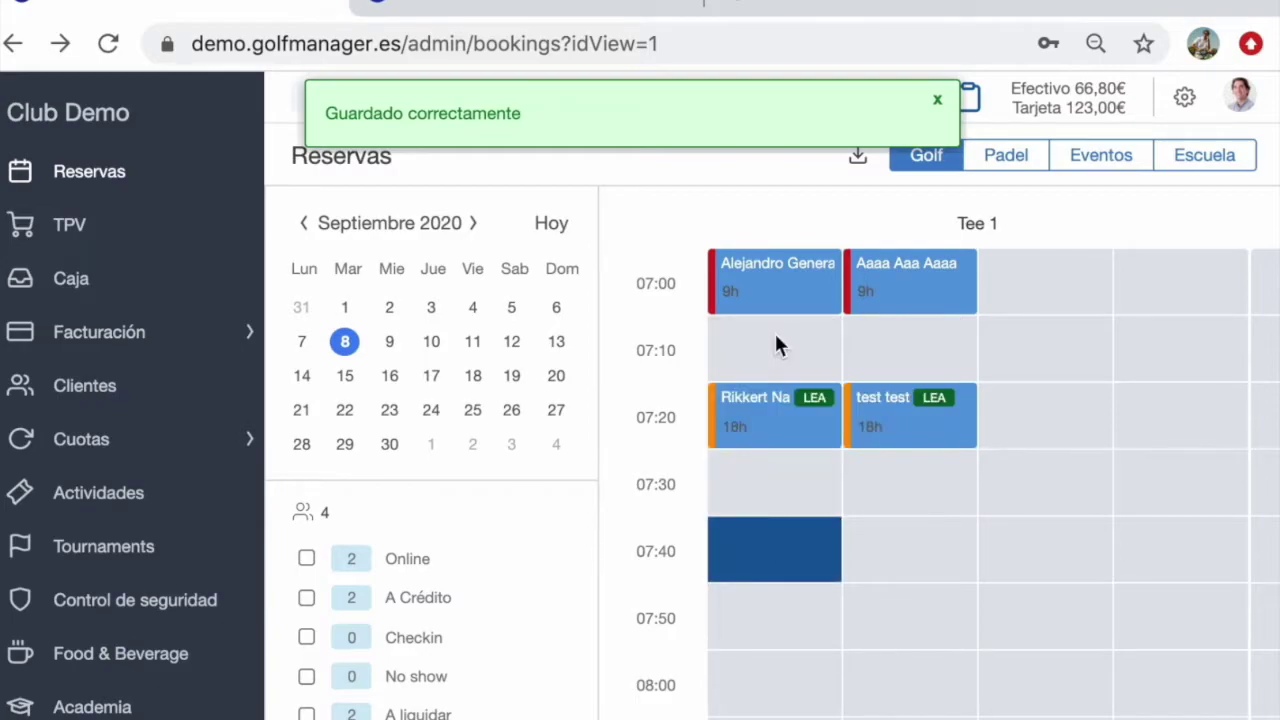
left_click(810, 560)
left_click(809, 380)
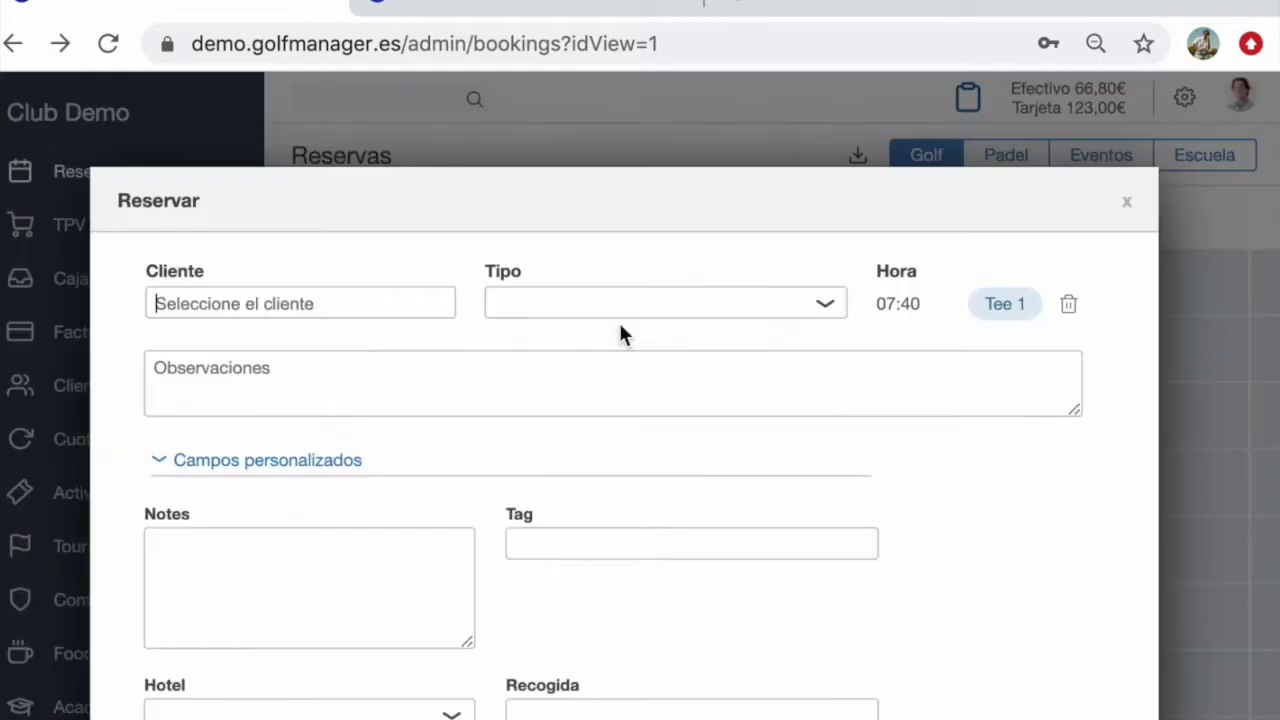
left_click(359, 303)
type("rafa")
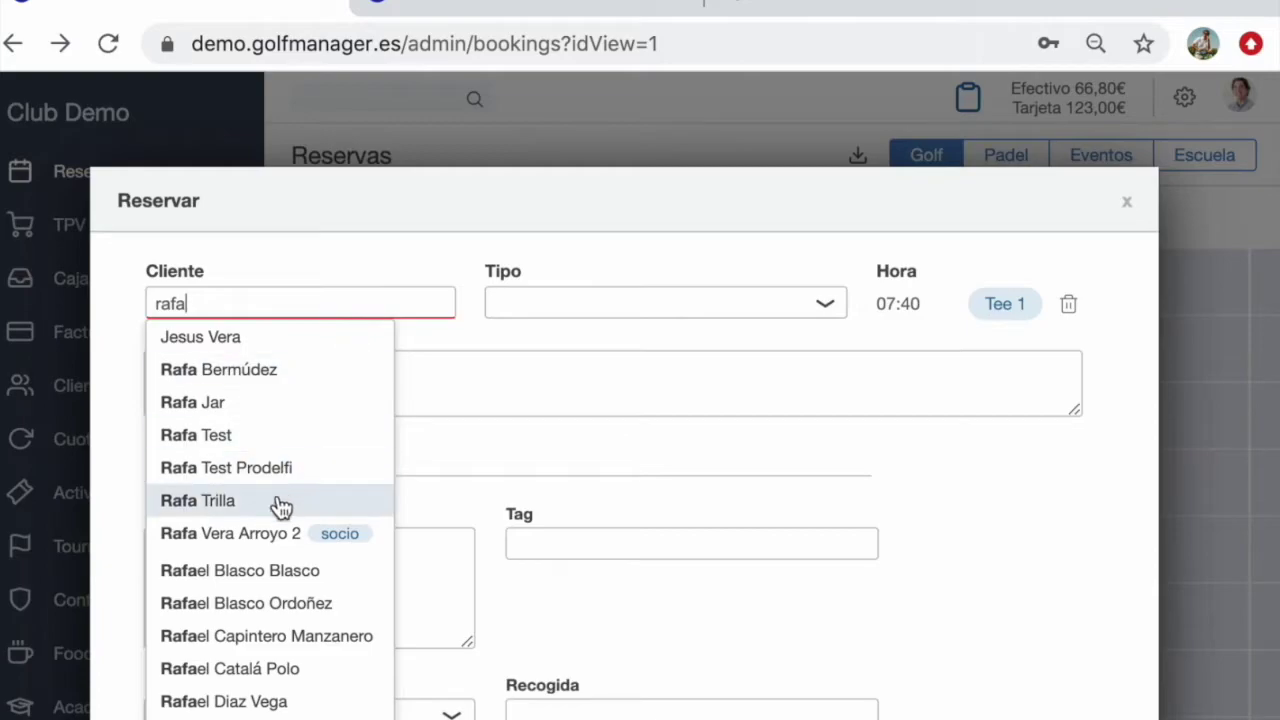
left_click(281, 505)
left_click(561, 310)
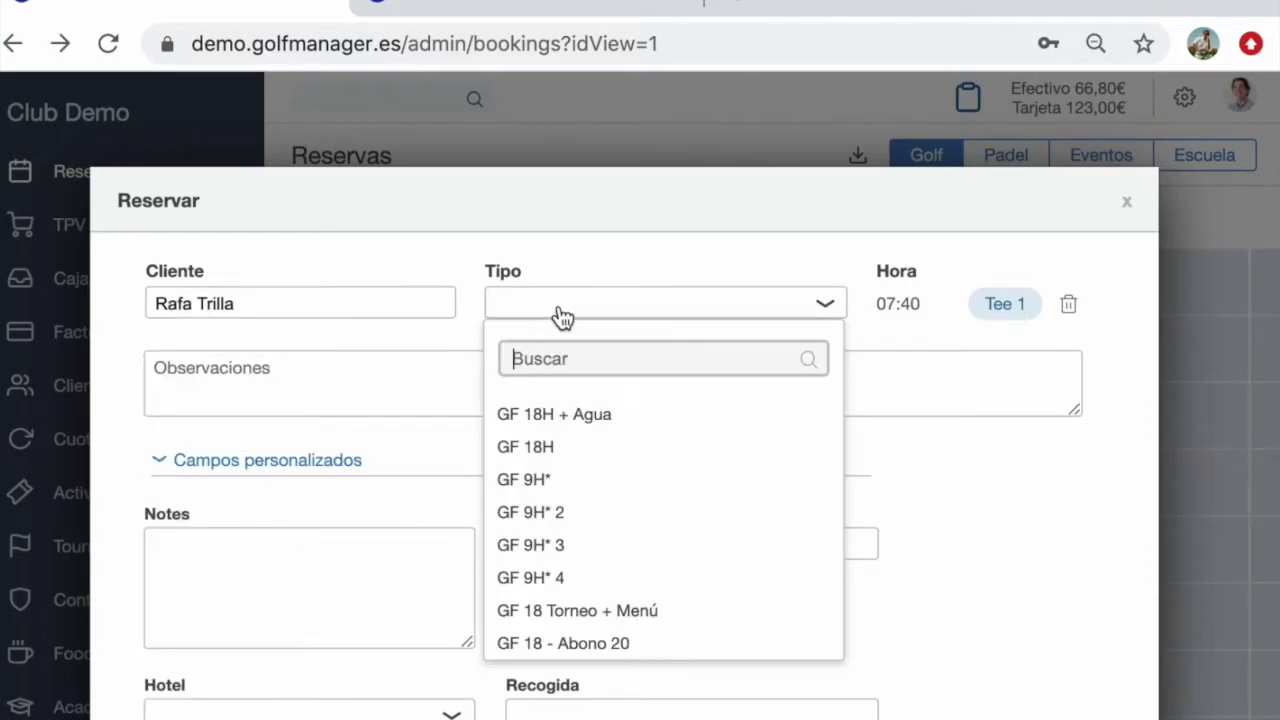
Switch to the socio-tagged client, compare available booking types, then cancel the booking.
left_click(323, 306)
type("r")
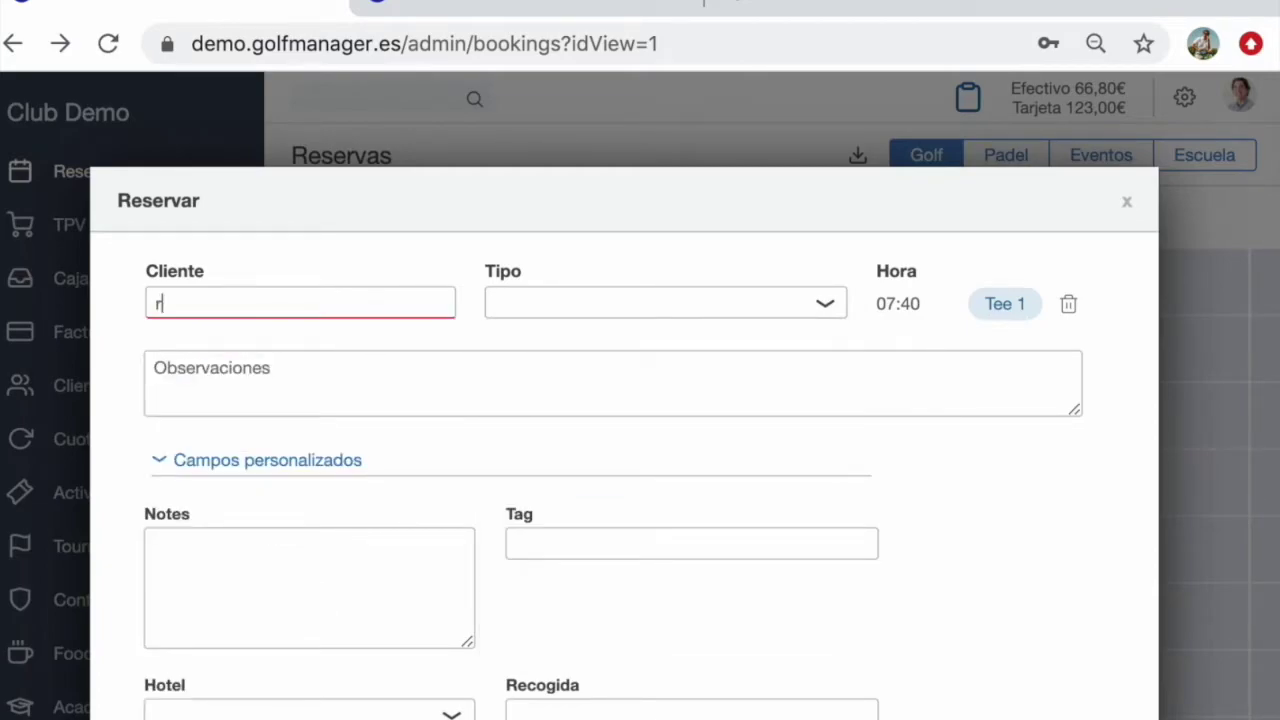
type("afa")
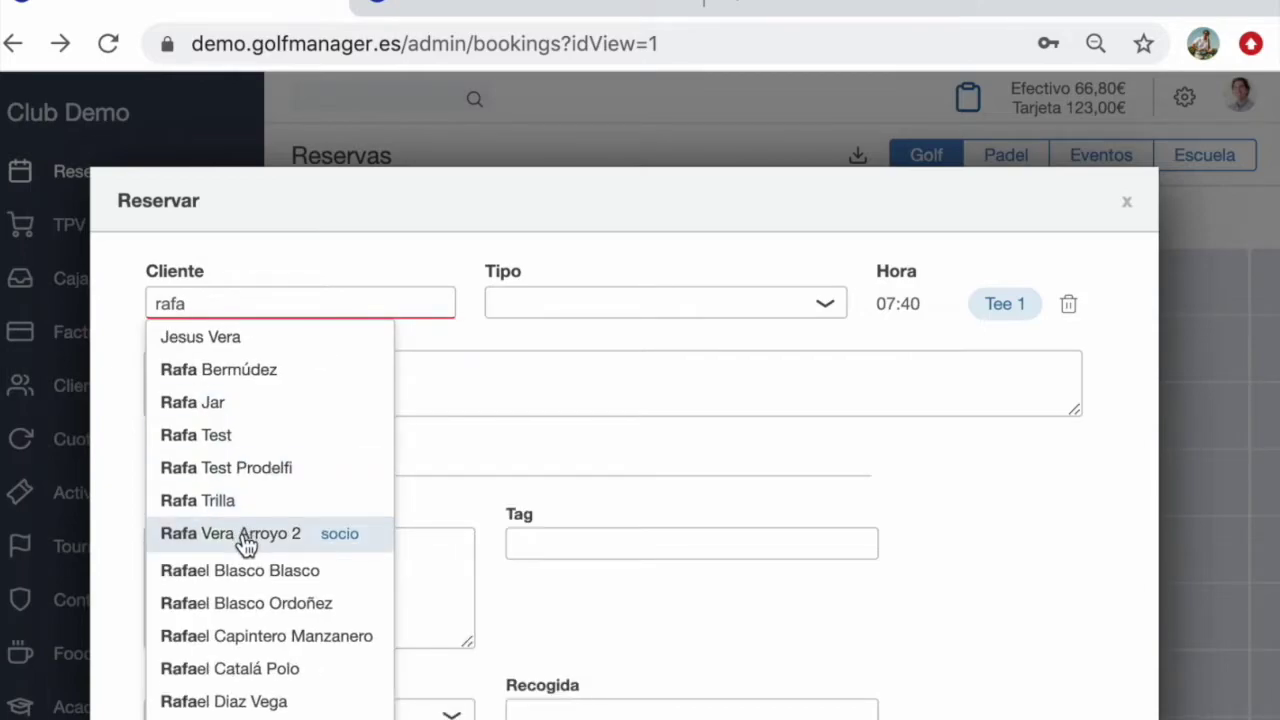
left_click(245, 541)
left_click(578, 316)
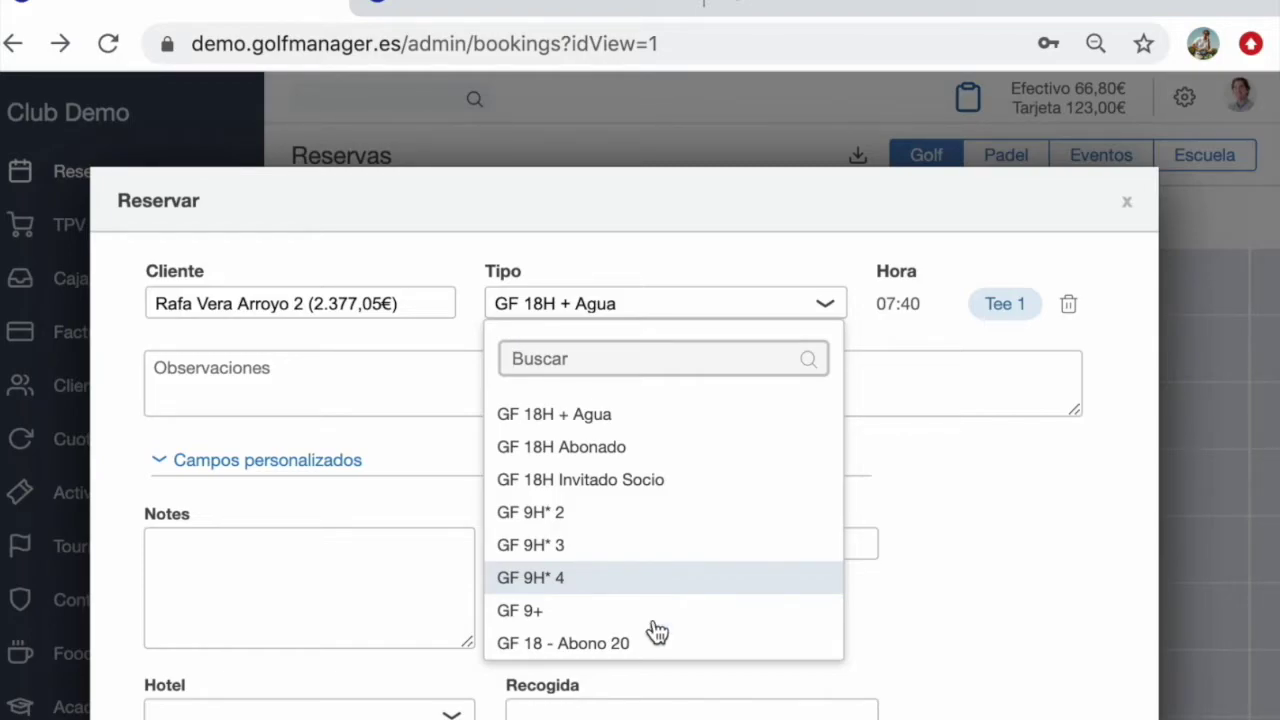
key("Escape")
key("Escape")
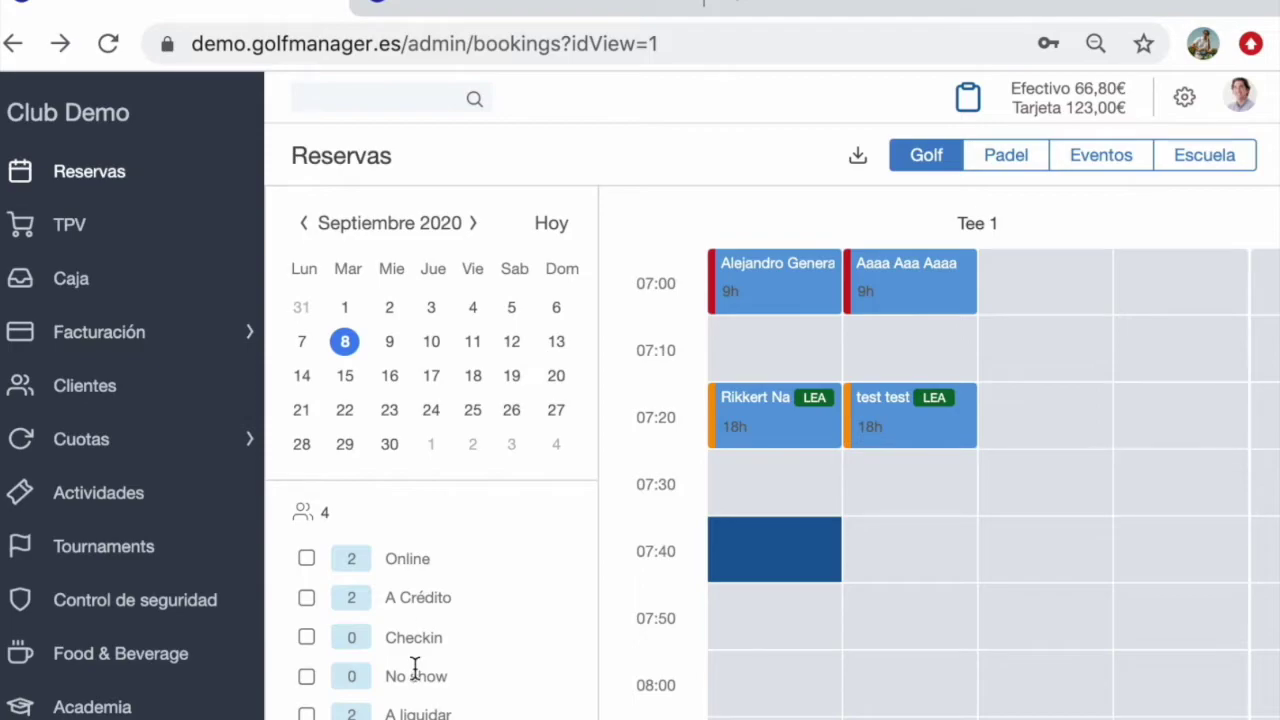
left_click(14, 48)
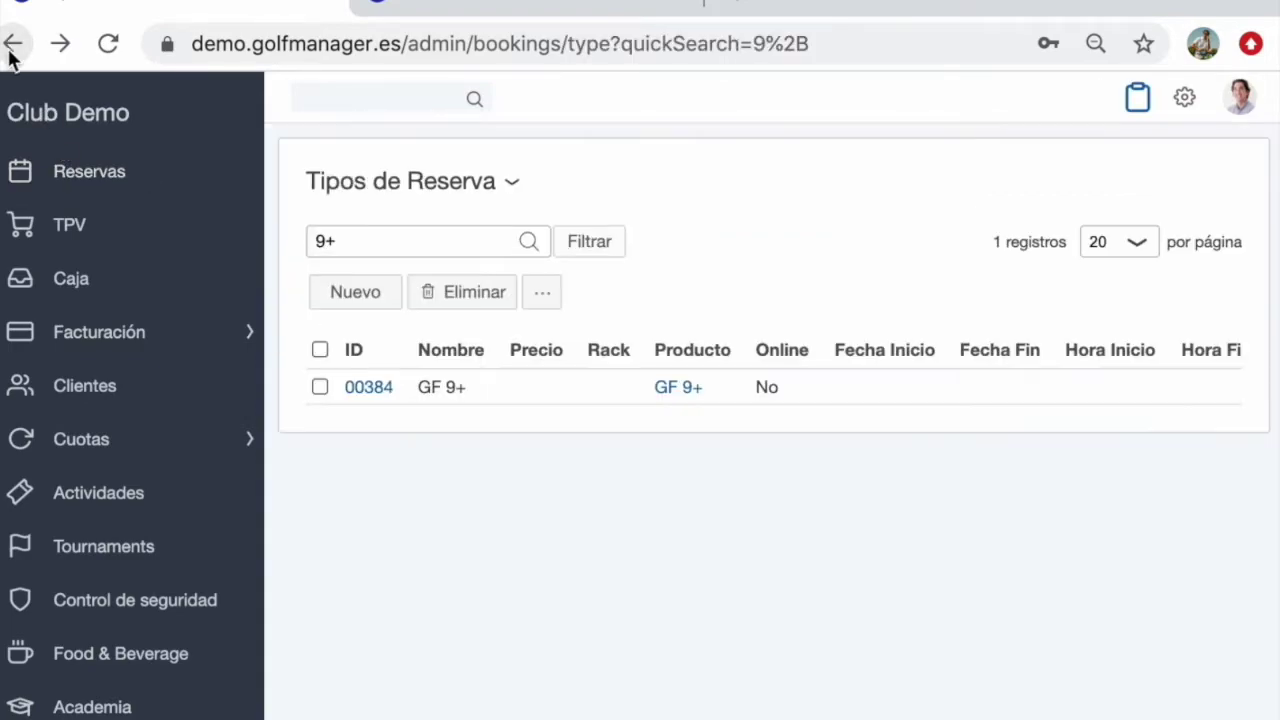
left_click(371, 386)
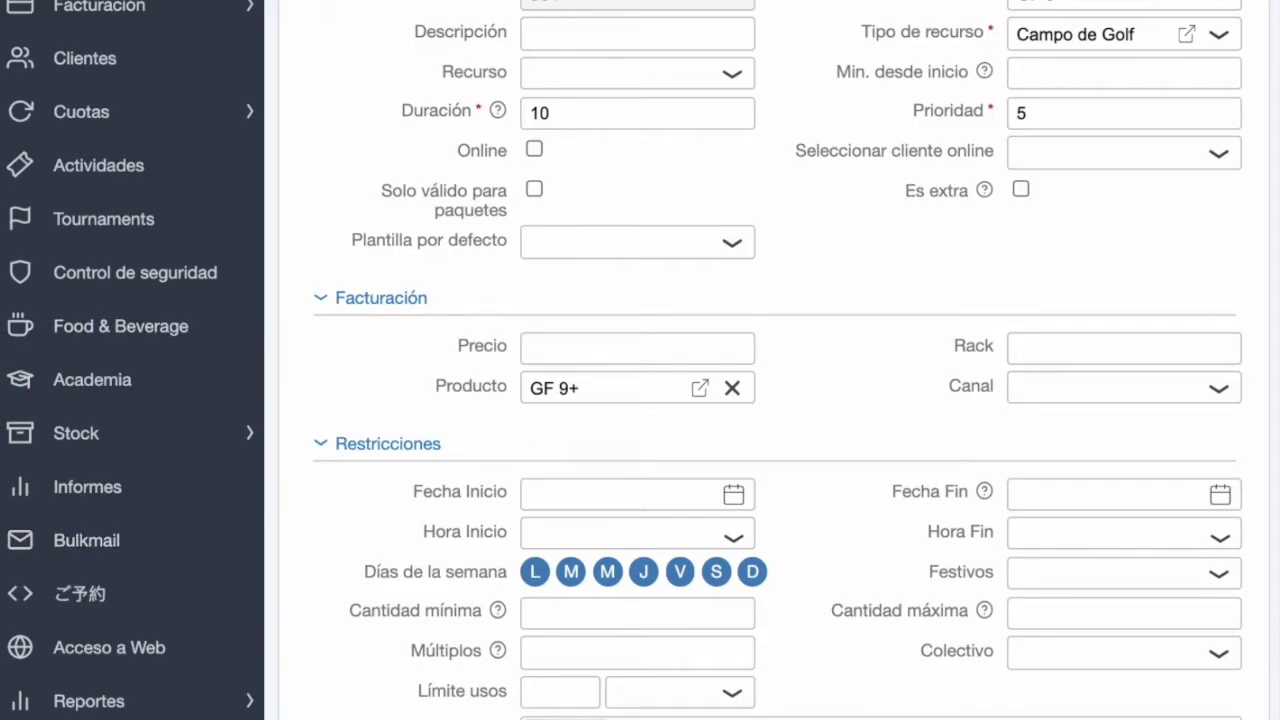
left_click_drag(3, 345, 413, 332)
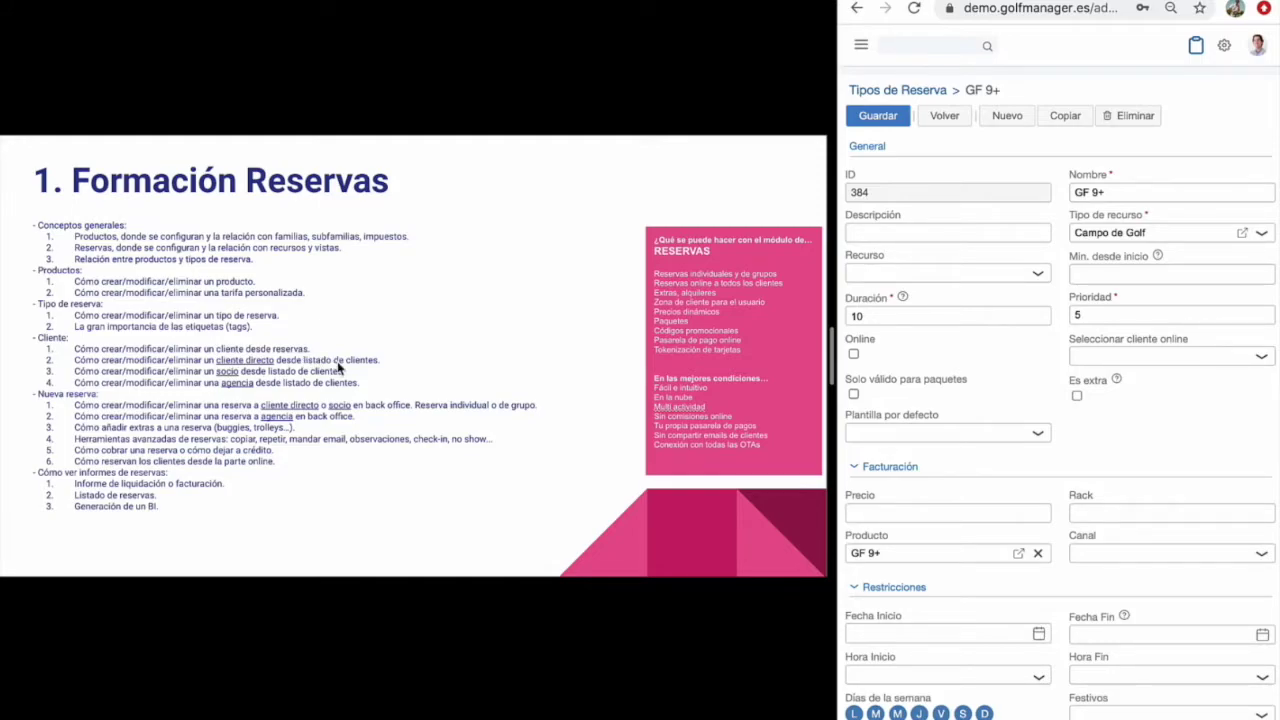
left_click_drag(831, 355, 306, 366)
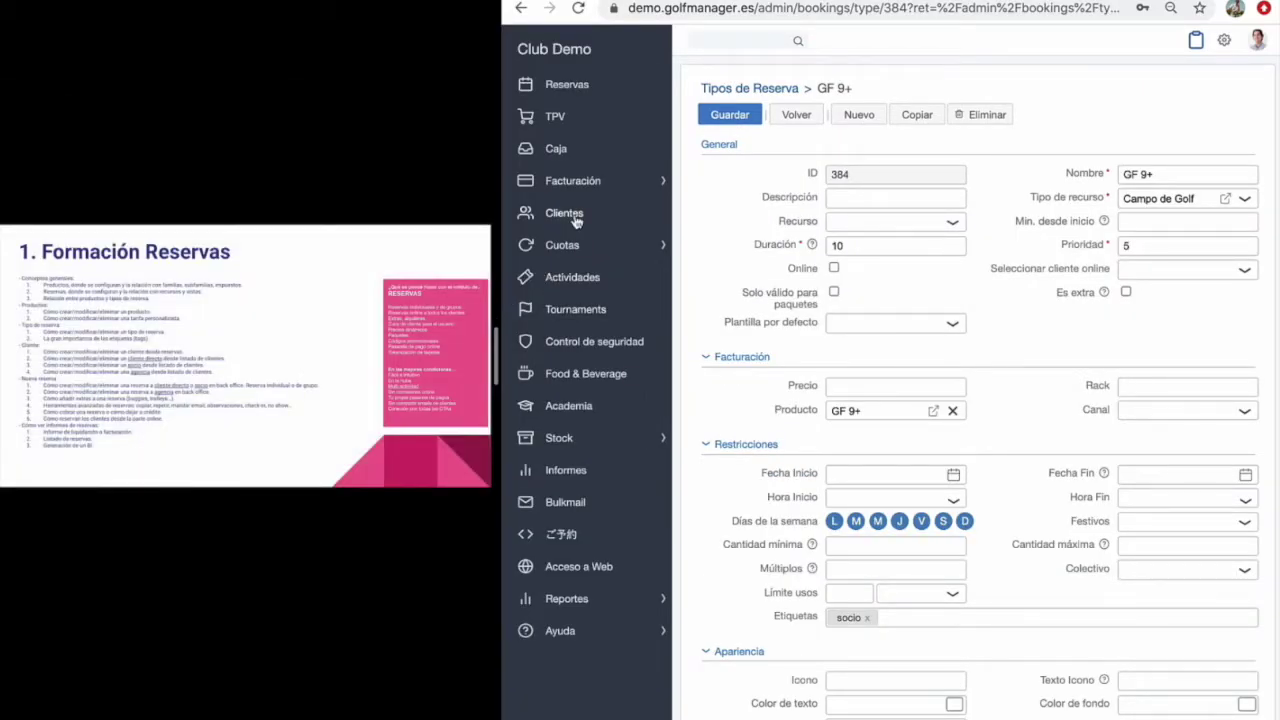
left_click(560, 86)
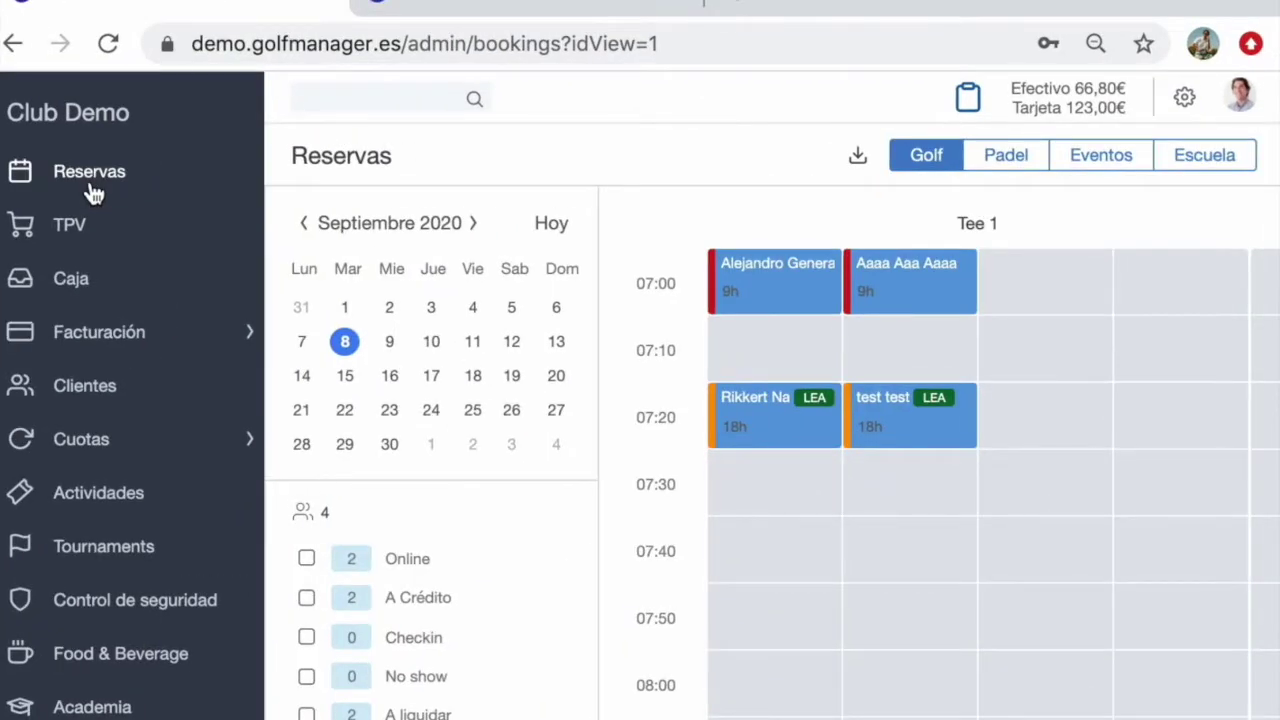
Start a 07:40 Tee 1 booking and search existing clients by the client's full name.
left_click(795, 560)
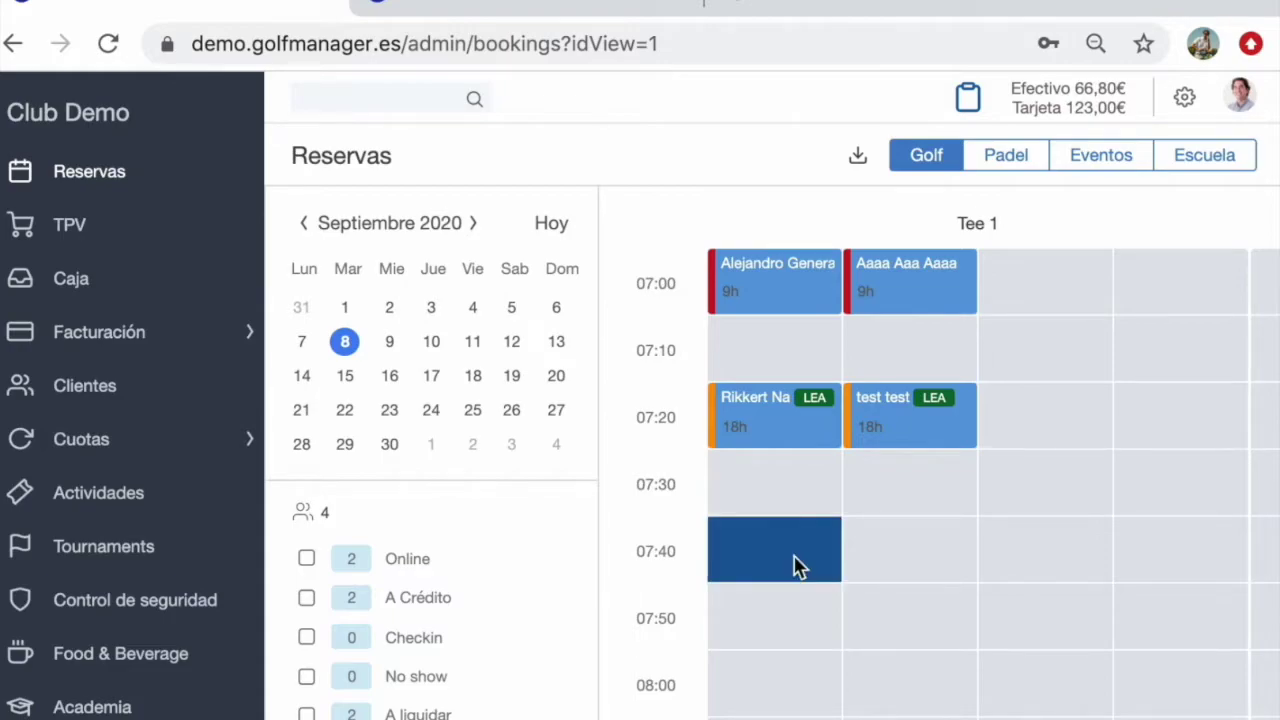
left_click(823, 357)
left_click(291, 309)
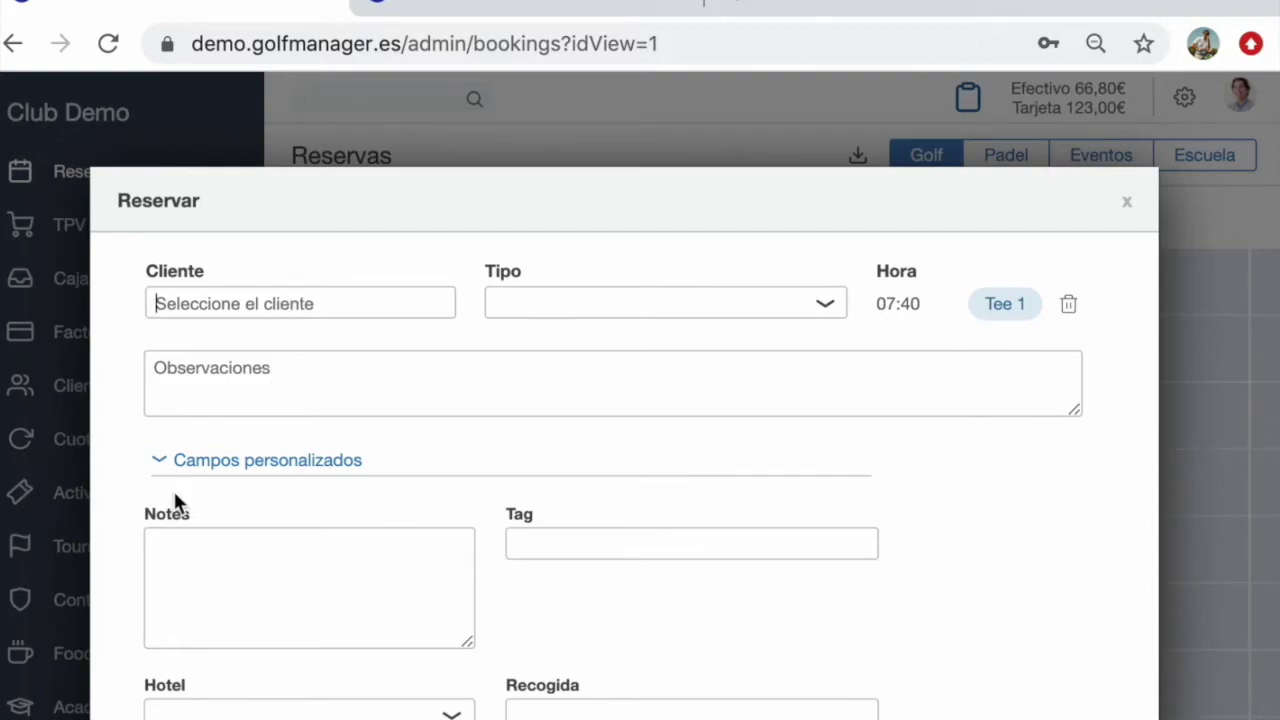
left_click(158, 462)
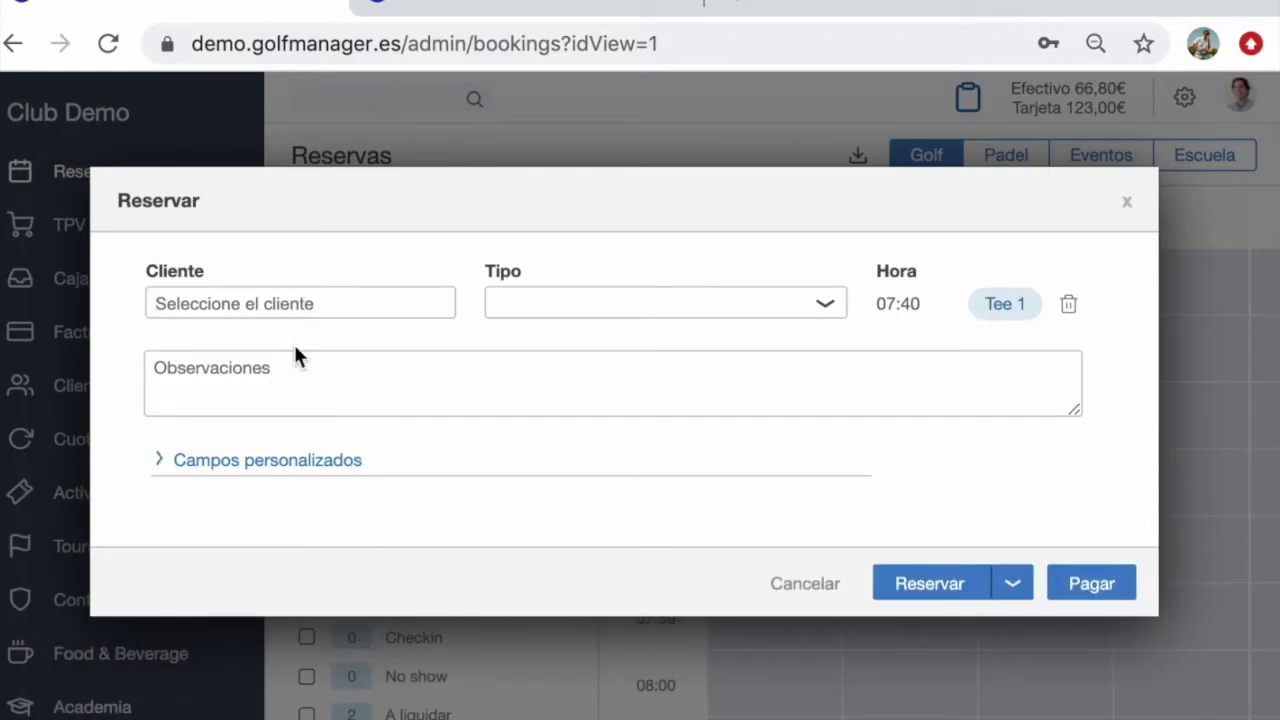
left_click(298, 296)
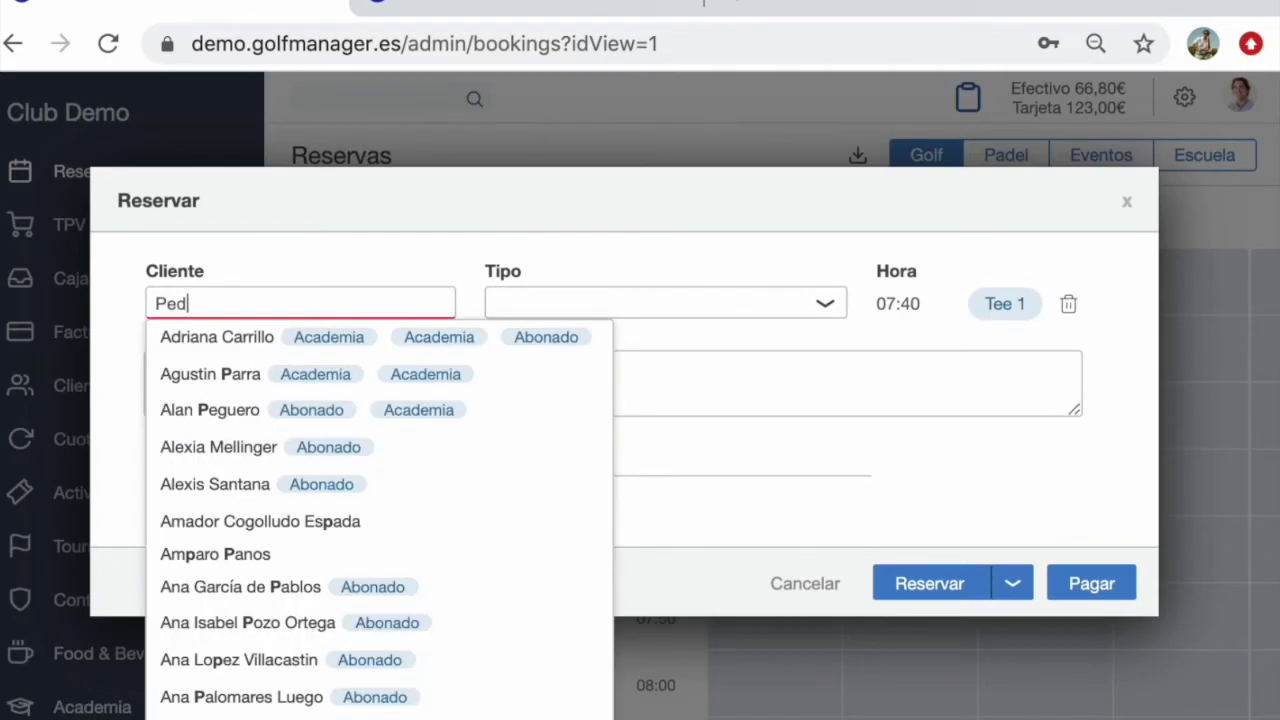
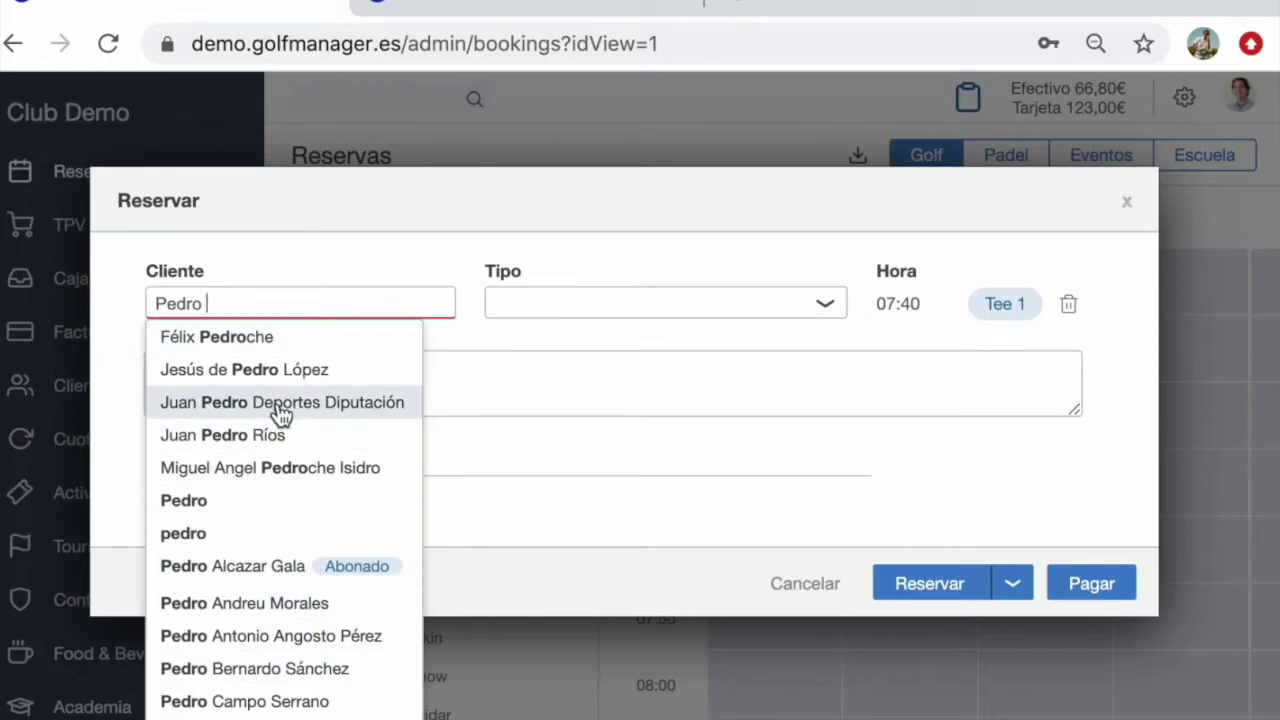
left_click(286, 612)
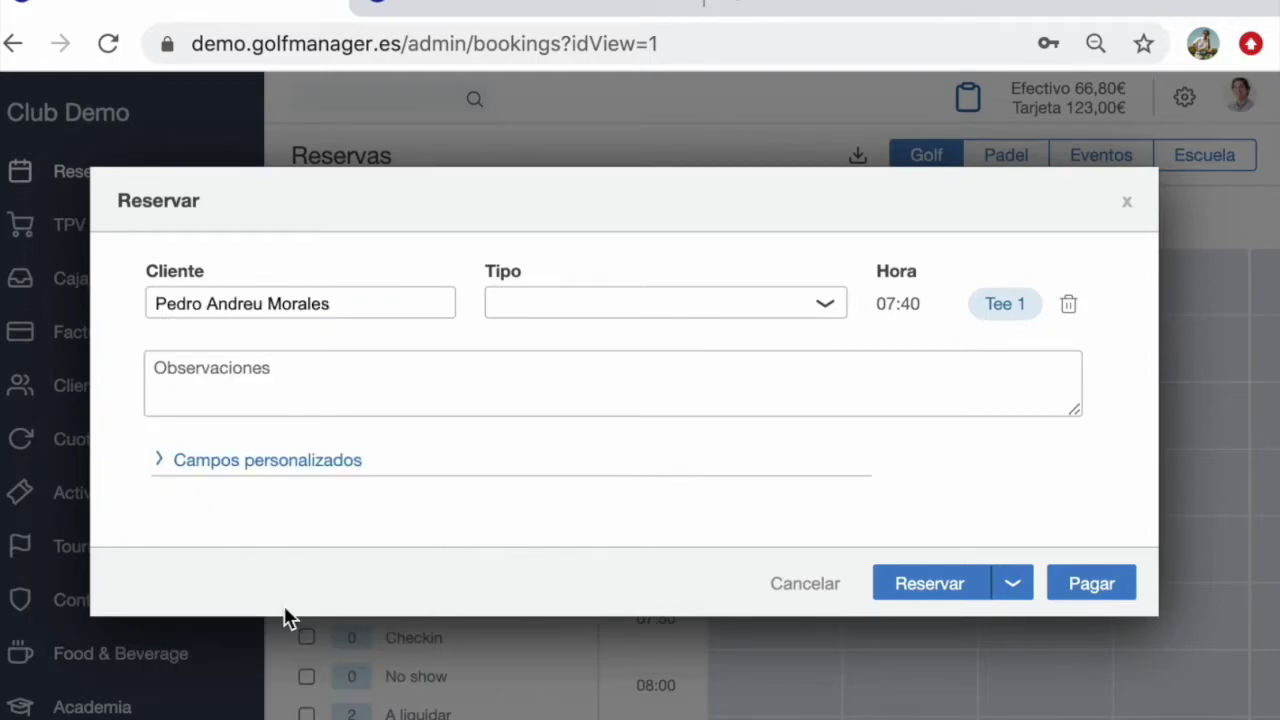
Retry the name and surname searches, then create a new client with that full name.
triple_click(405, 300)
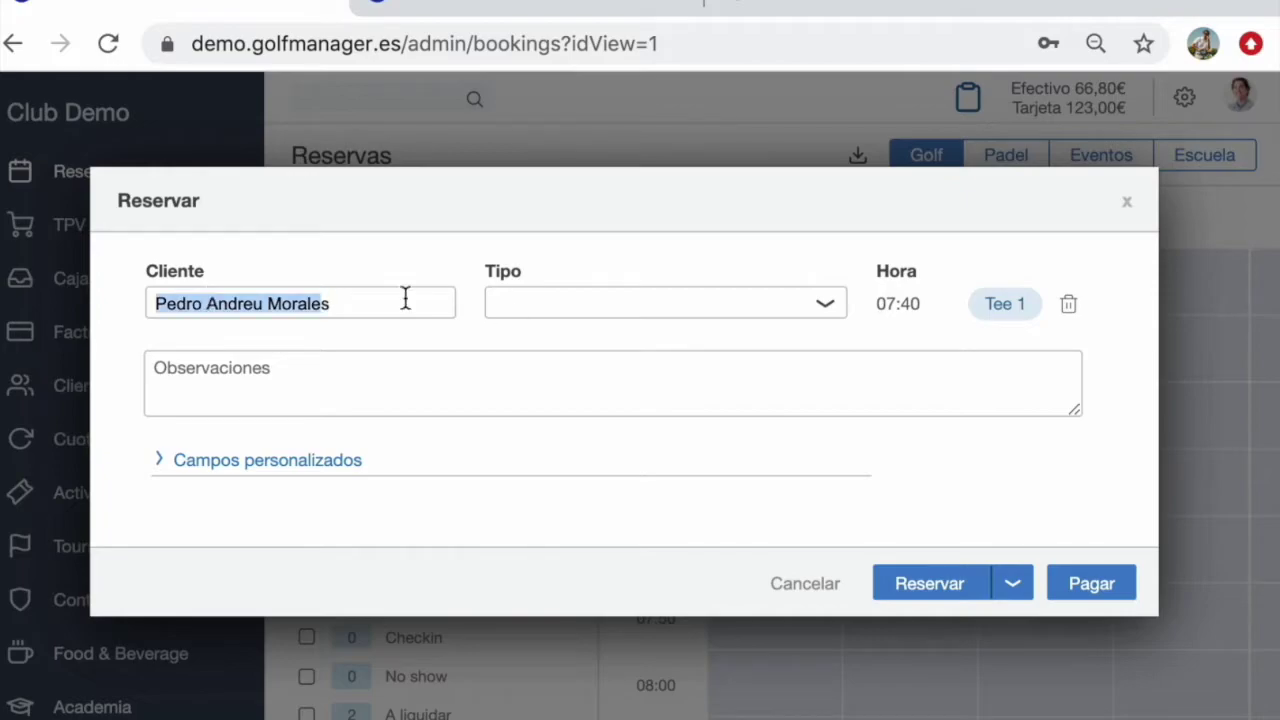
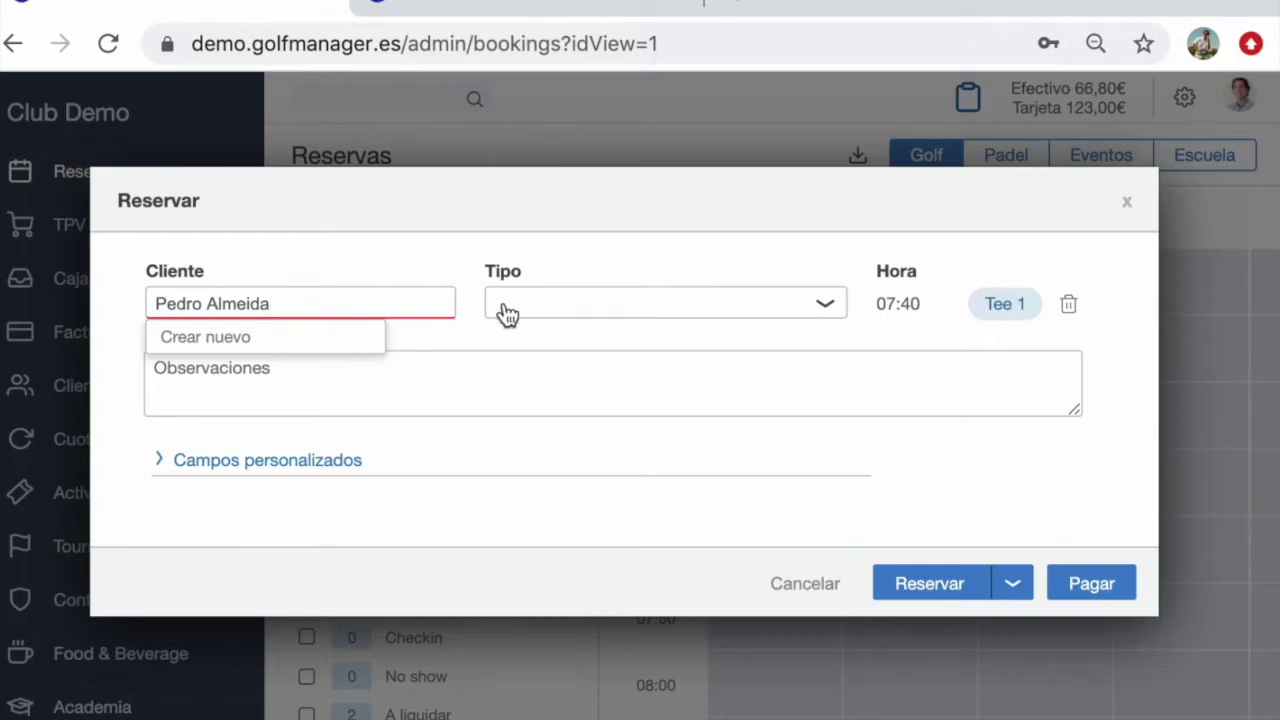
triple_click(287, 297)
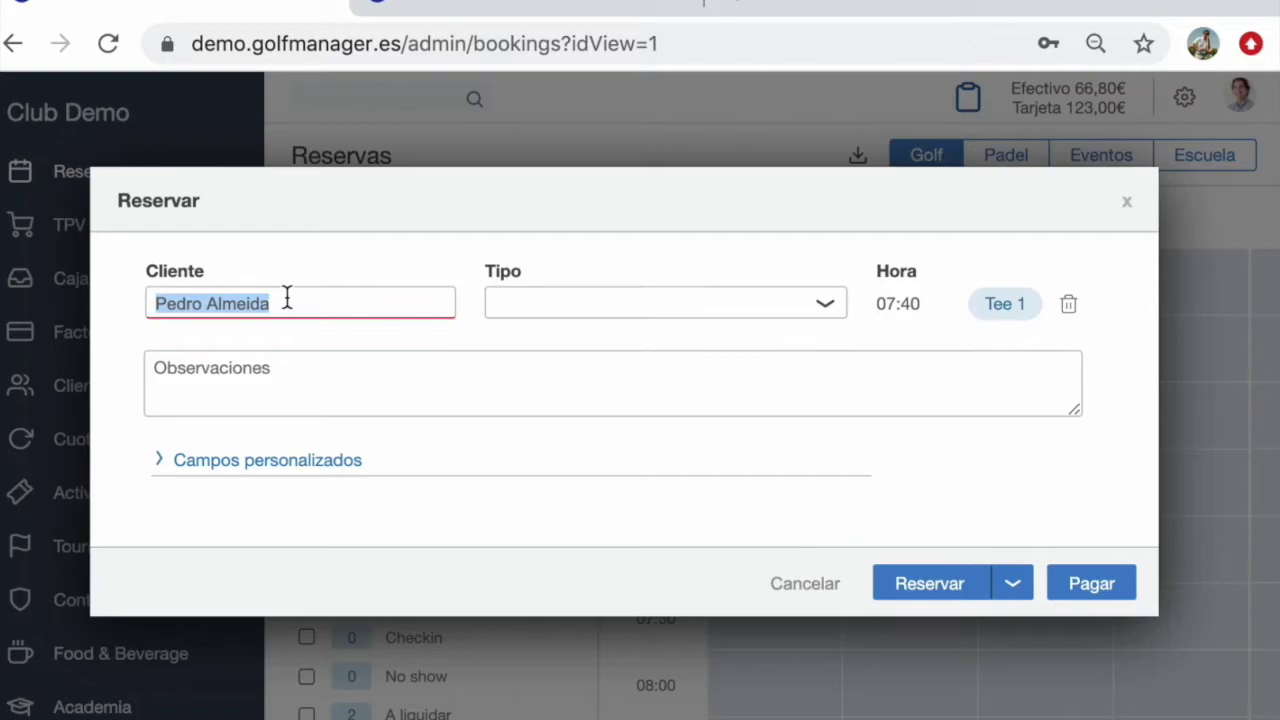
type("Almeida")
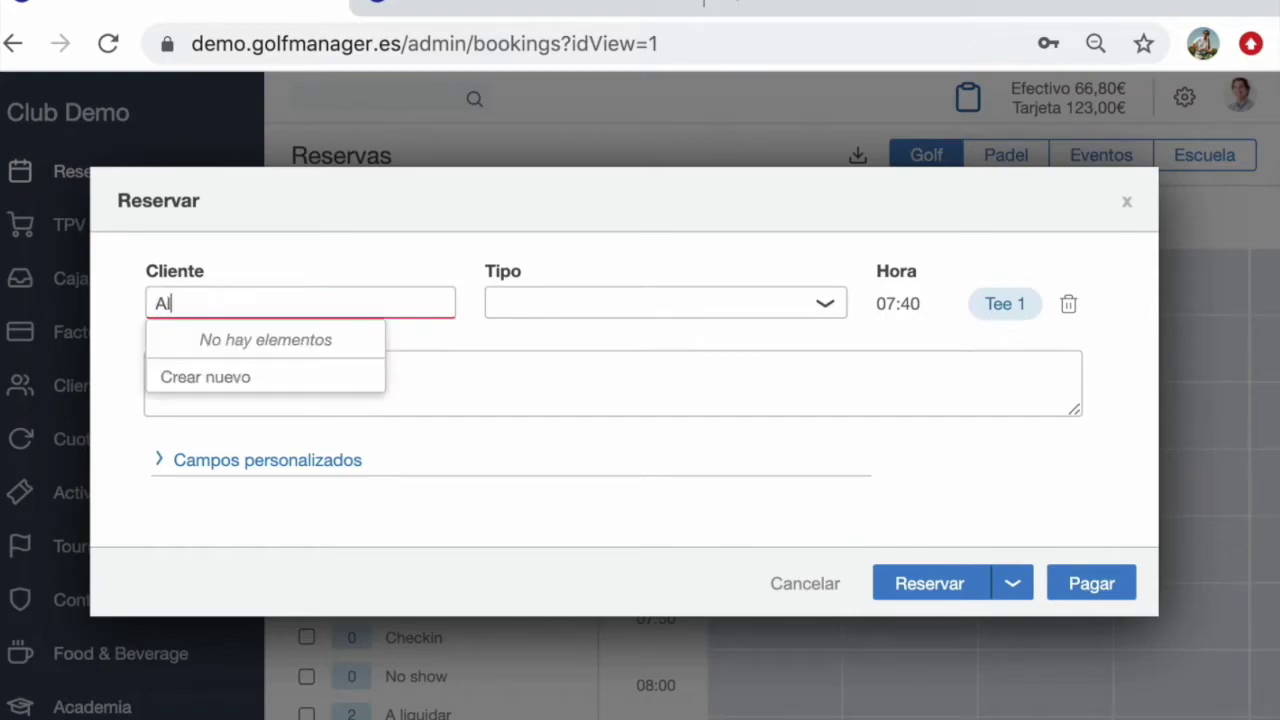
key("BackSpace")
key("BackSpace")
key("BackSpace")
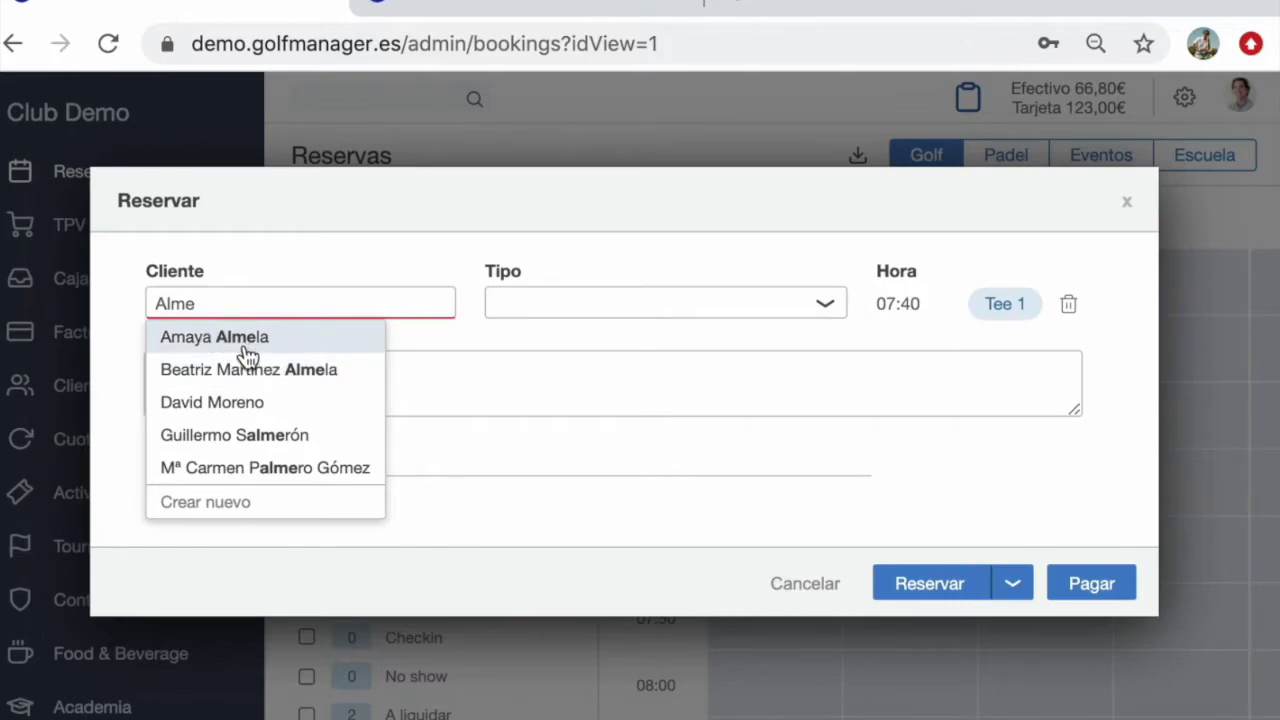
double_click(237, 304)
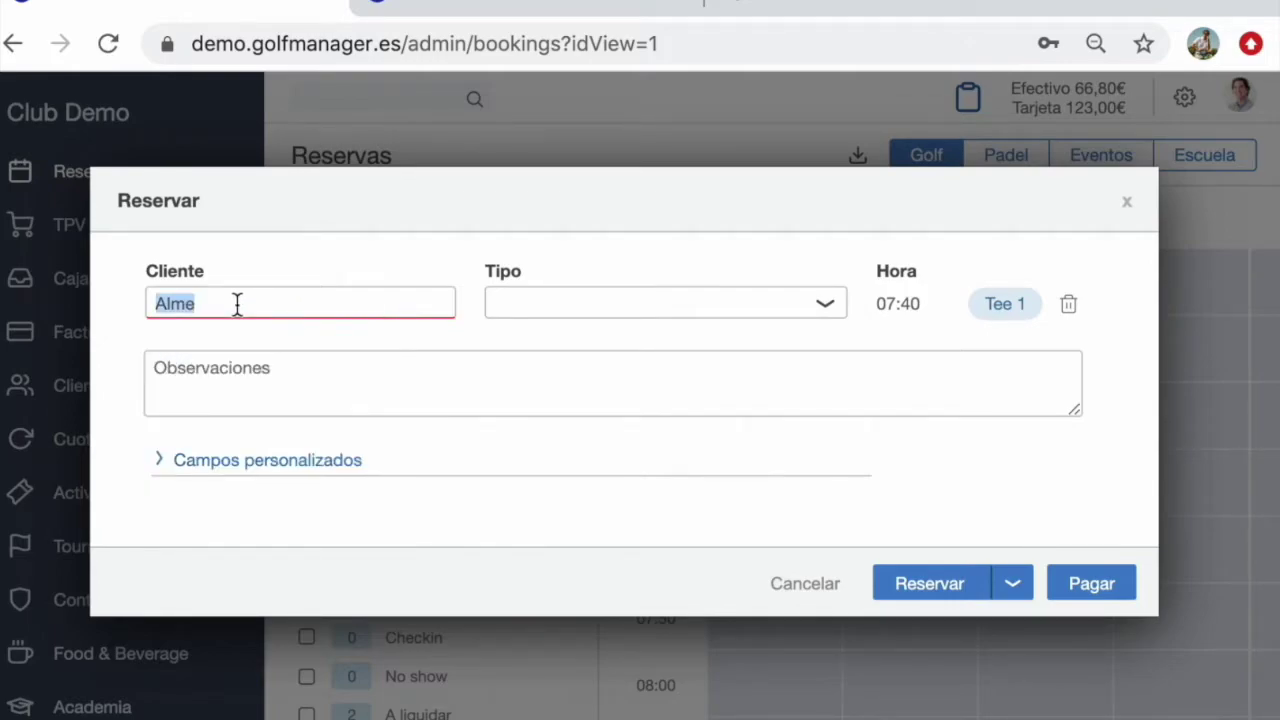
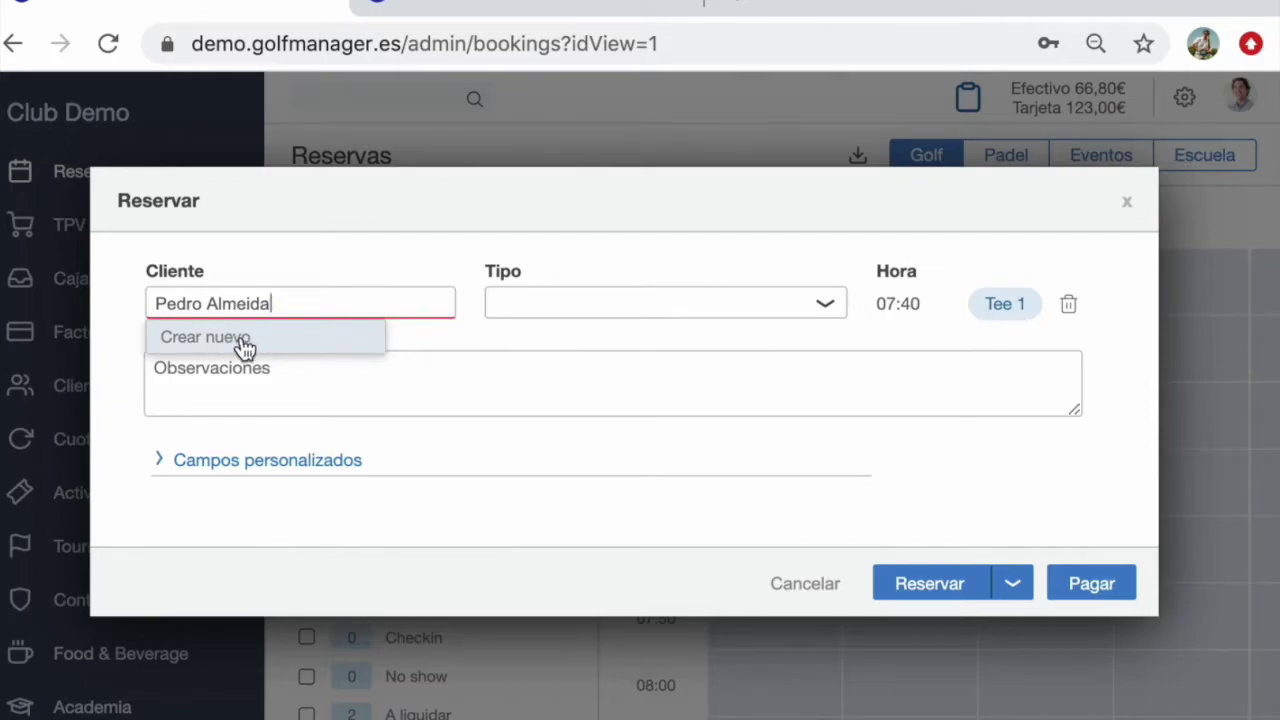
left_click(245, 347)
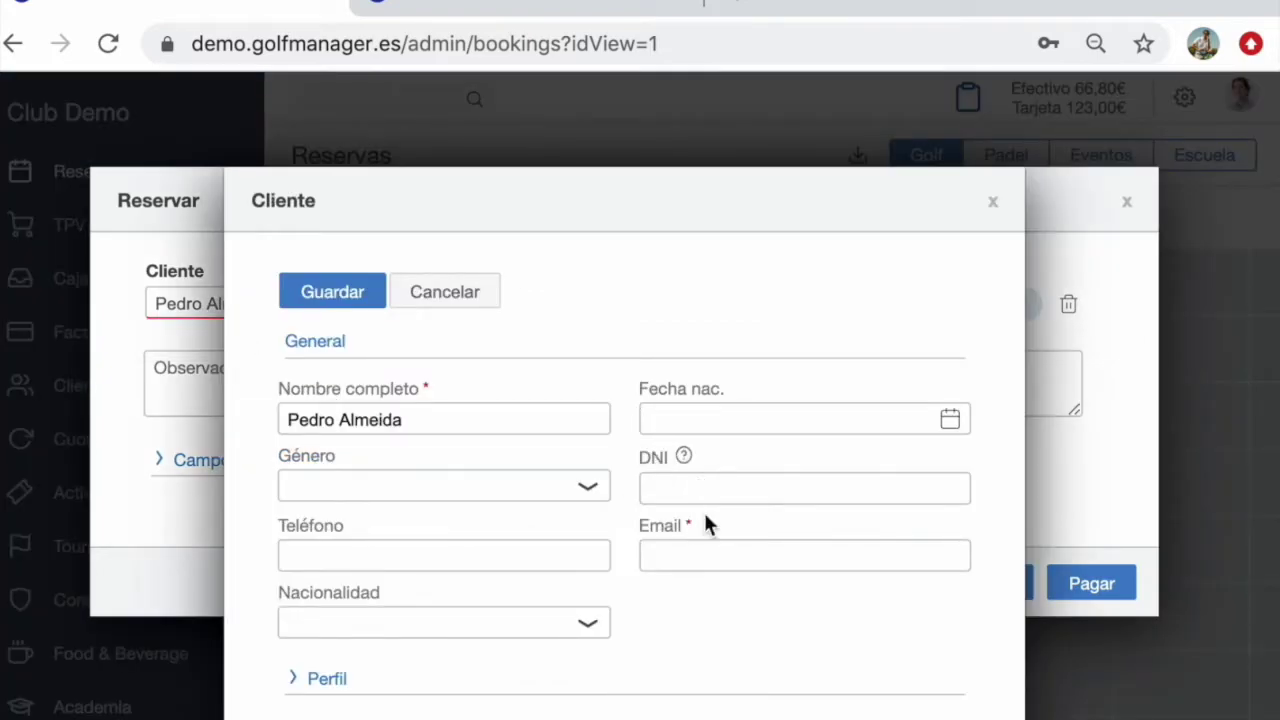
Fill in the new client's e-mail address, check Perfil and Alias, and save the client.
left_click(704, 562)
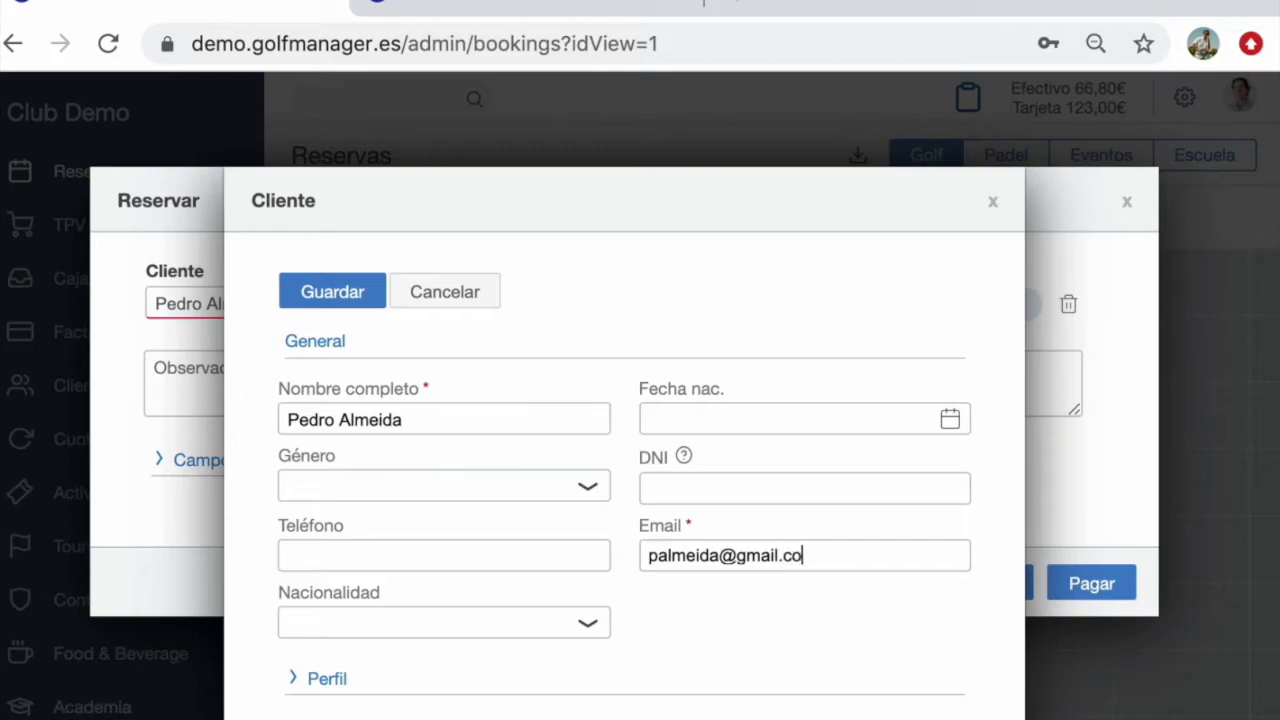
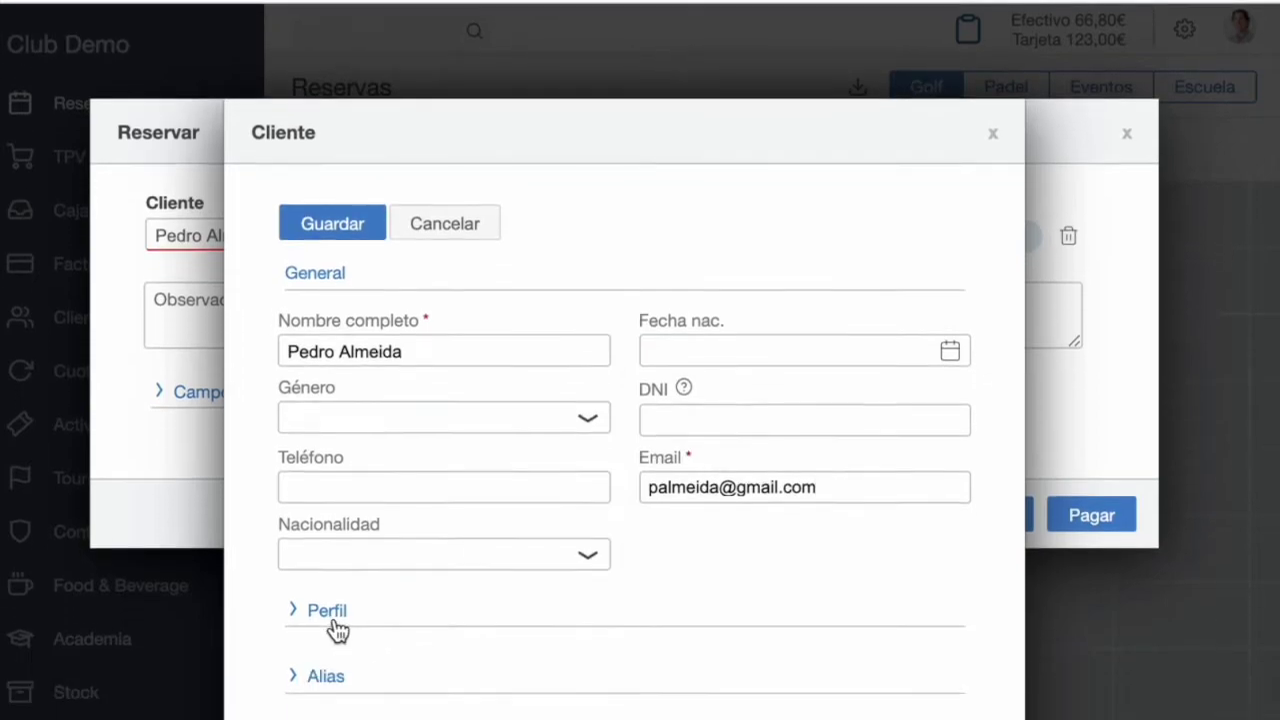
left_click(335, 679)
left_click(335, 679)
left_click(325, 674)
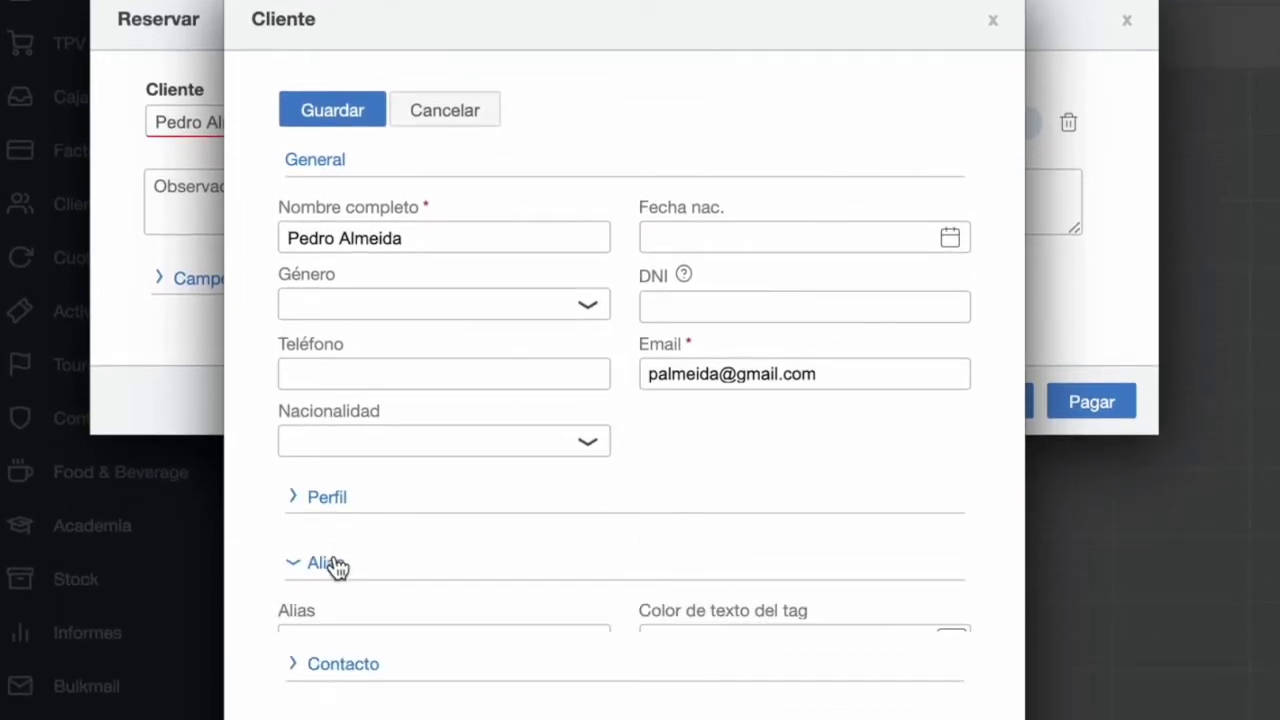
left_click(335, 565)
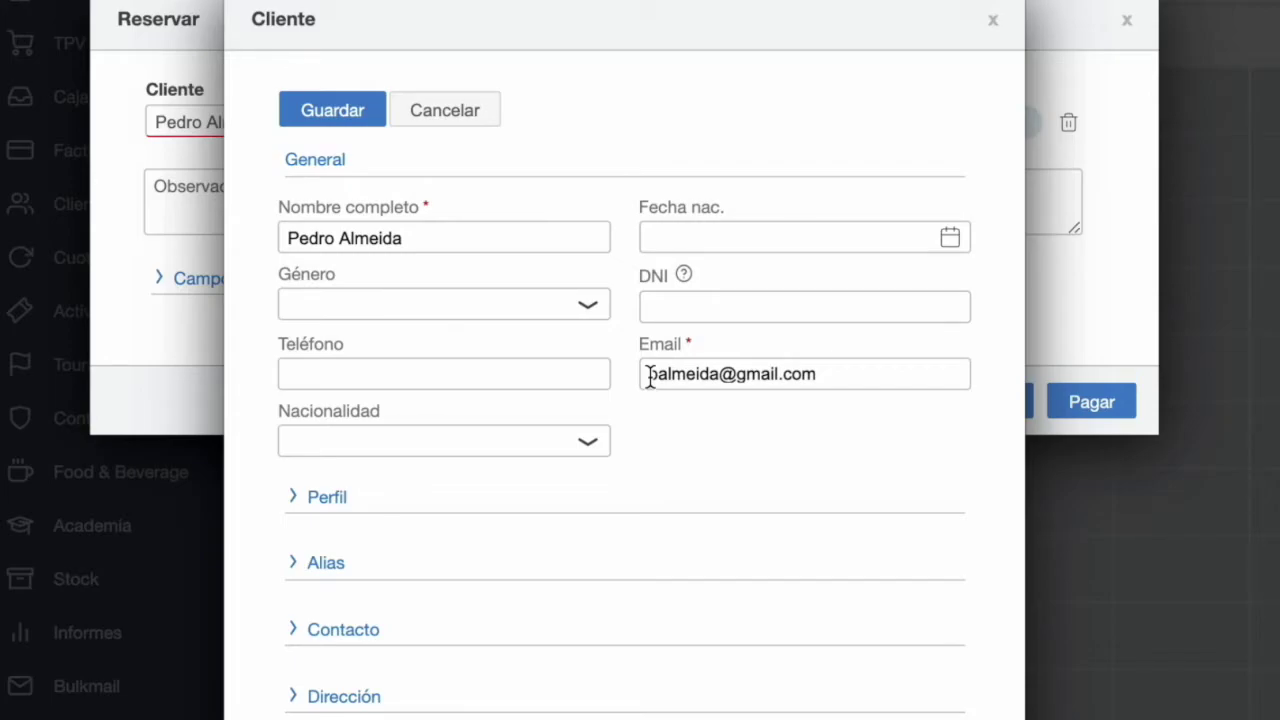
left_click(343, 106)
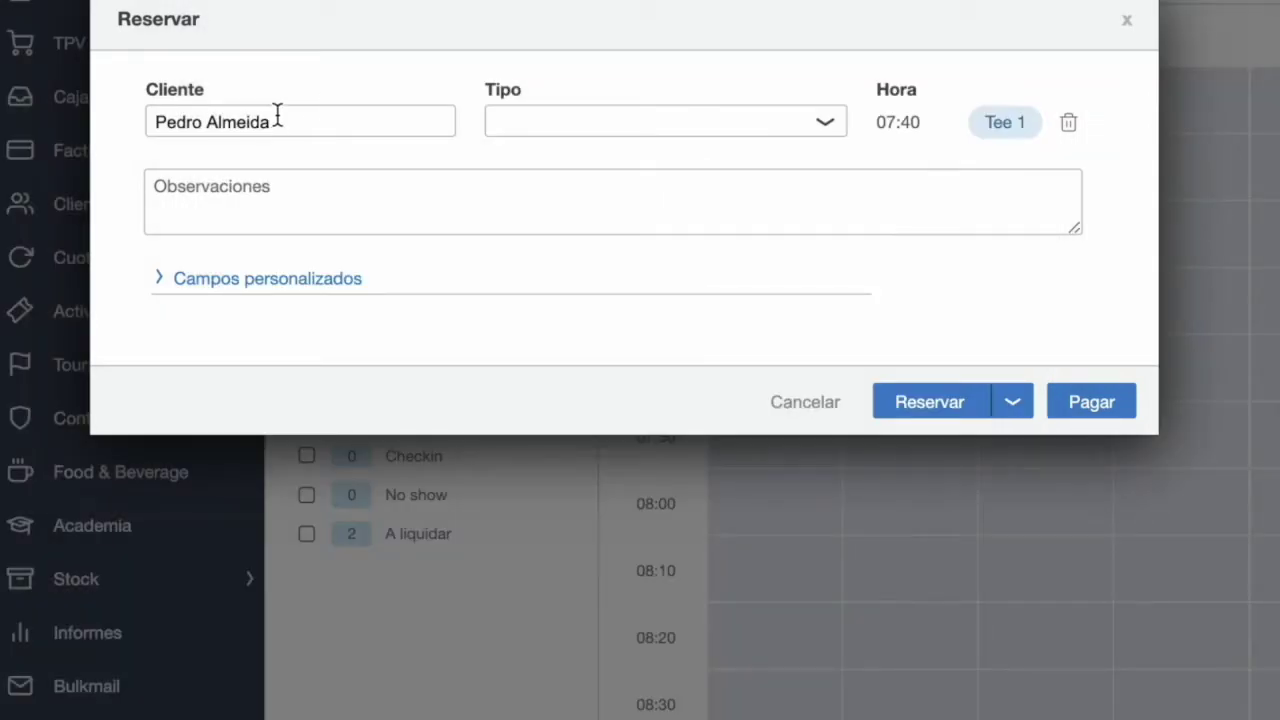
Book the new client on Tee 1 at 07:40 with booking type GF 18H.
left_click(560, 130)
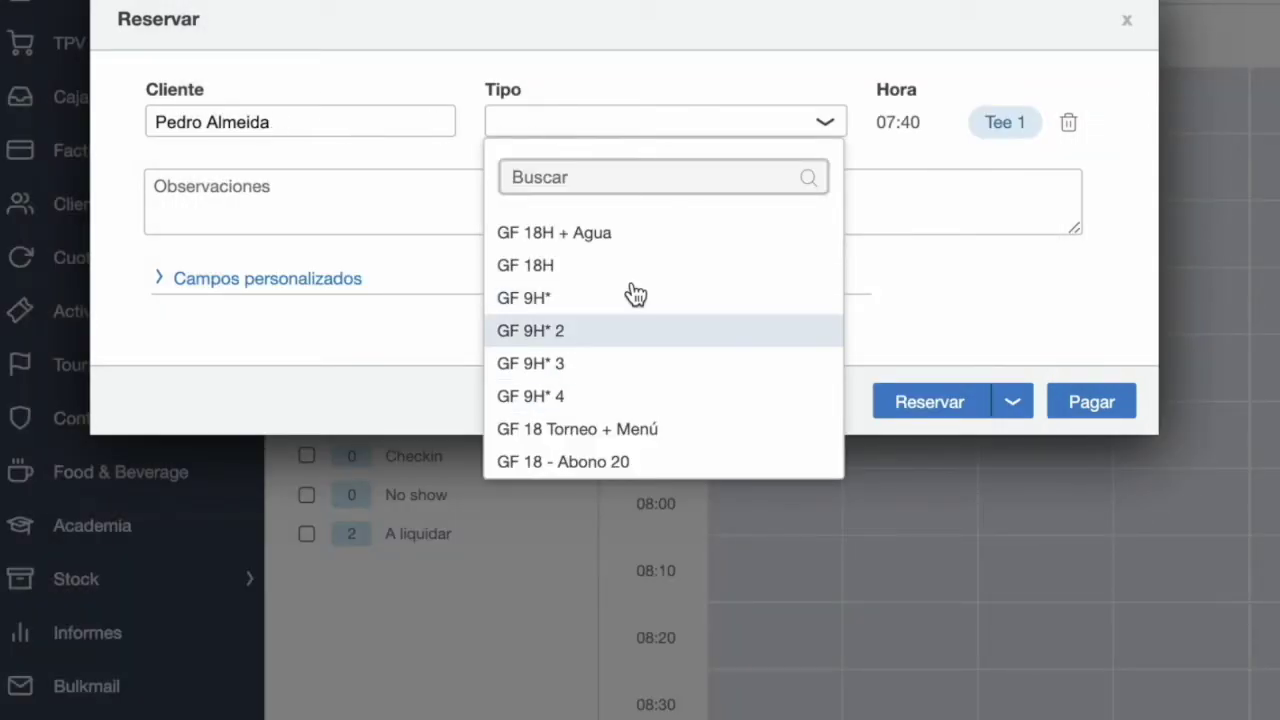
left_click(664, 266)
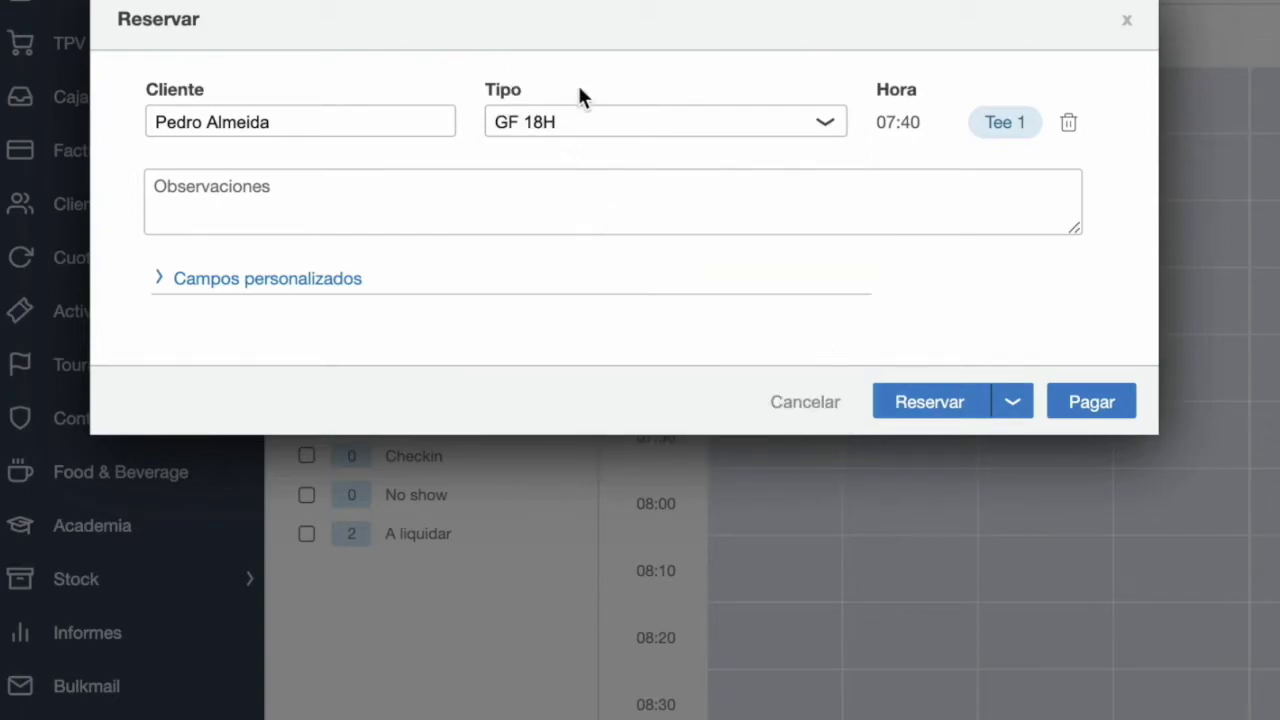
left_click(940, 402)
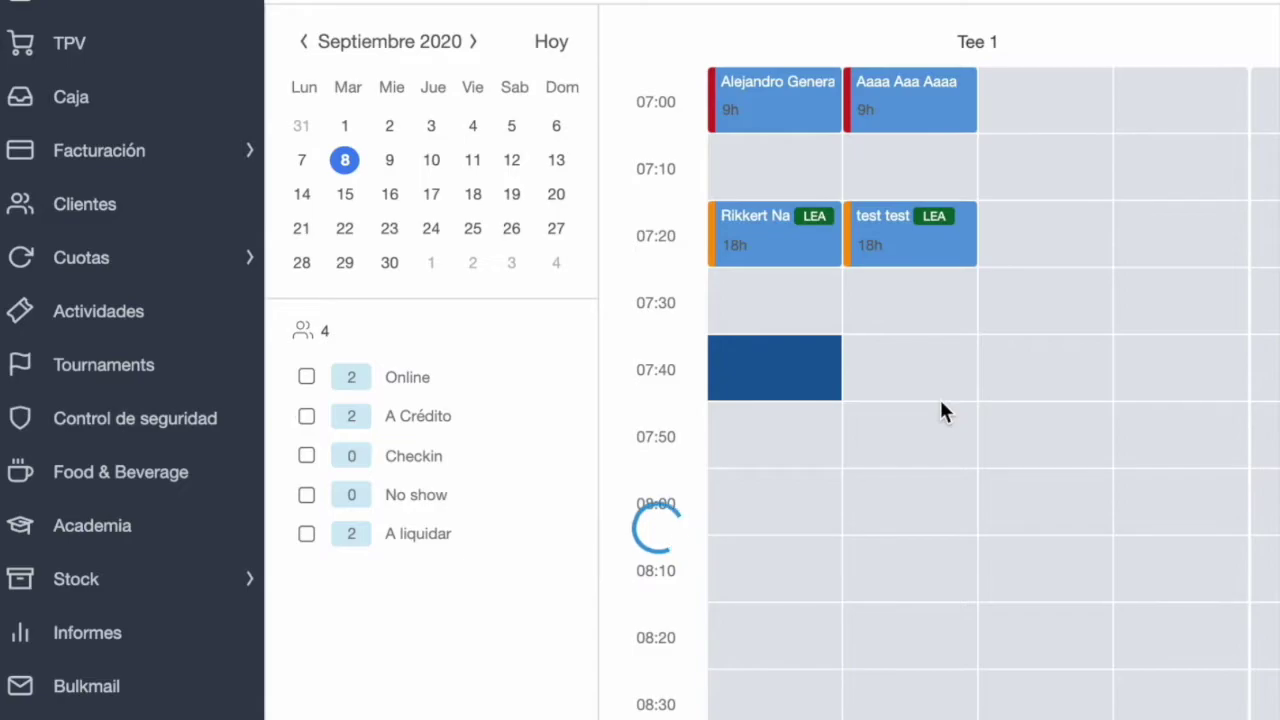
Add a second single GF 18H booking for the same client at 07:50.
left_click(804, 437)
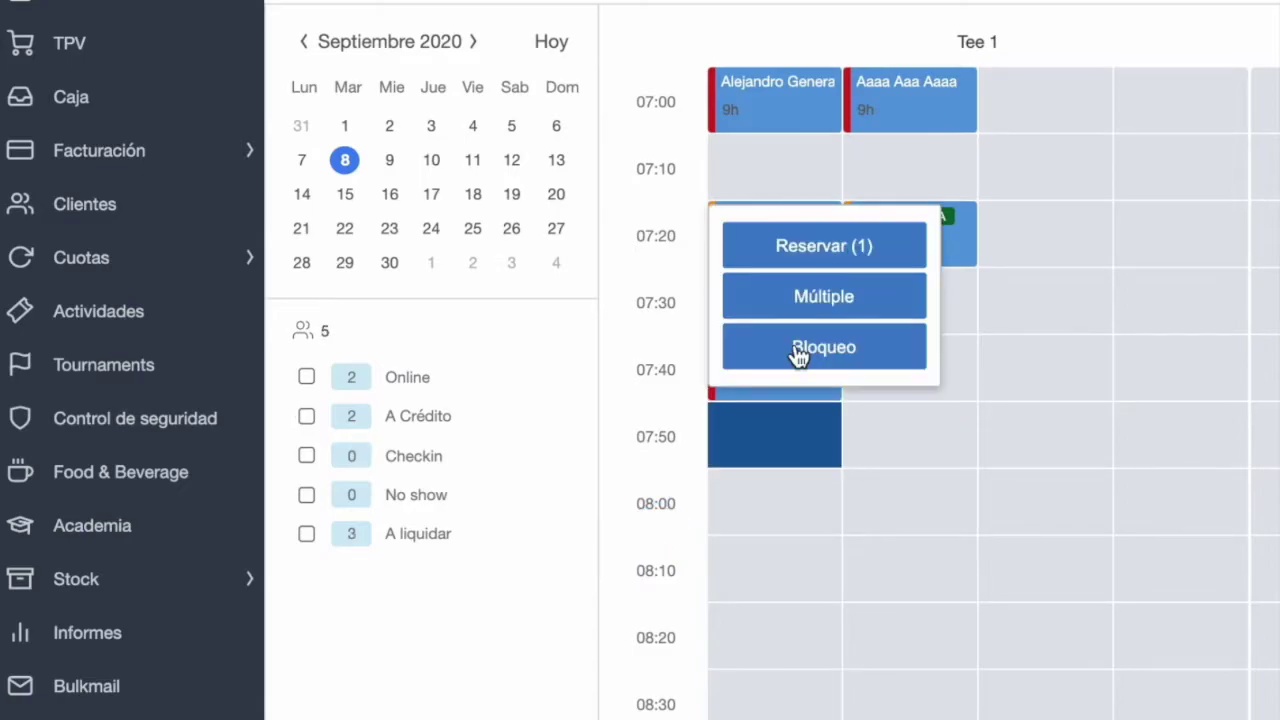
left_click(797, 243)
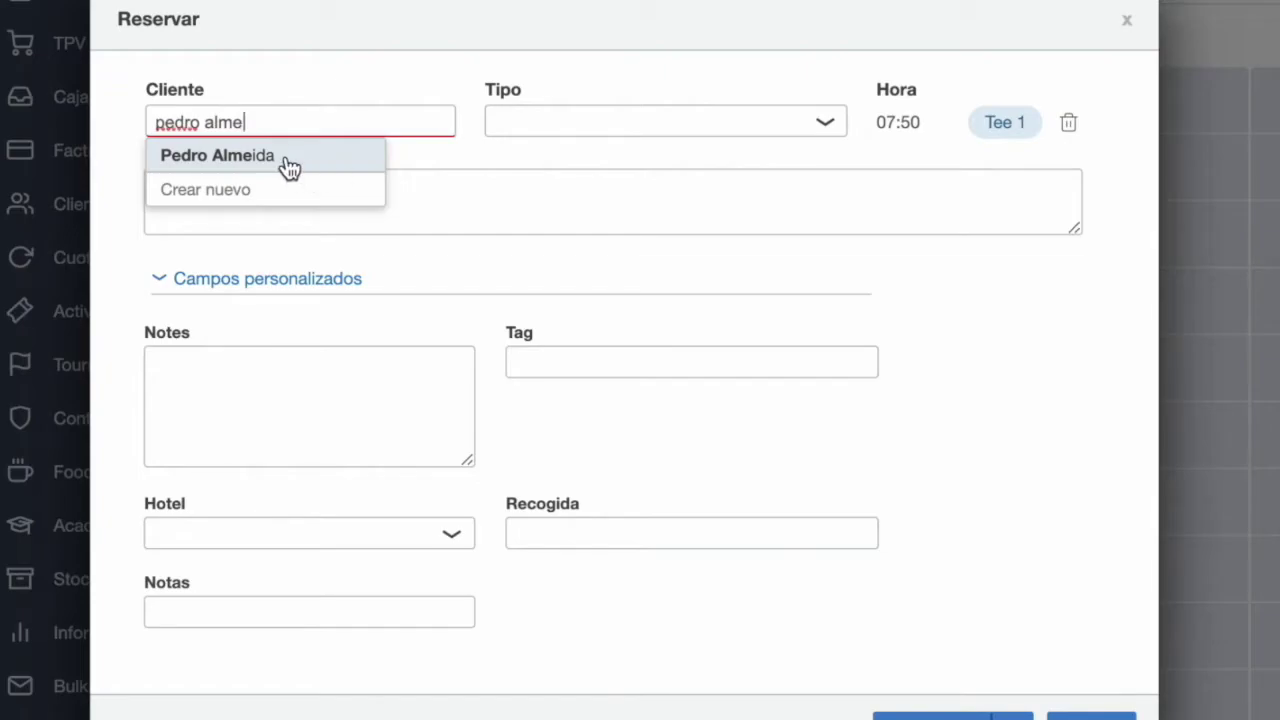
left_click(287, 158)
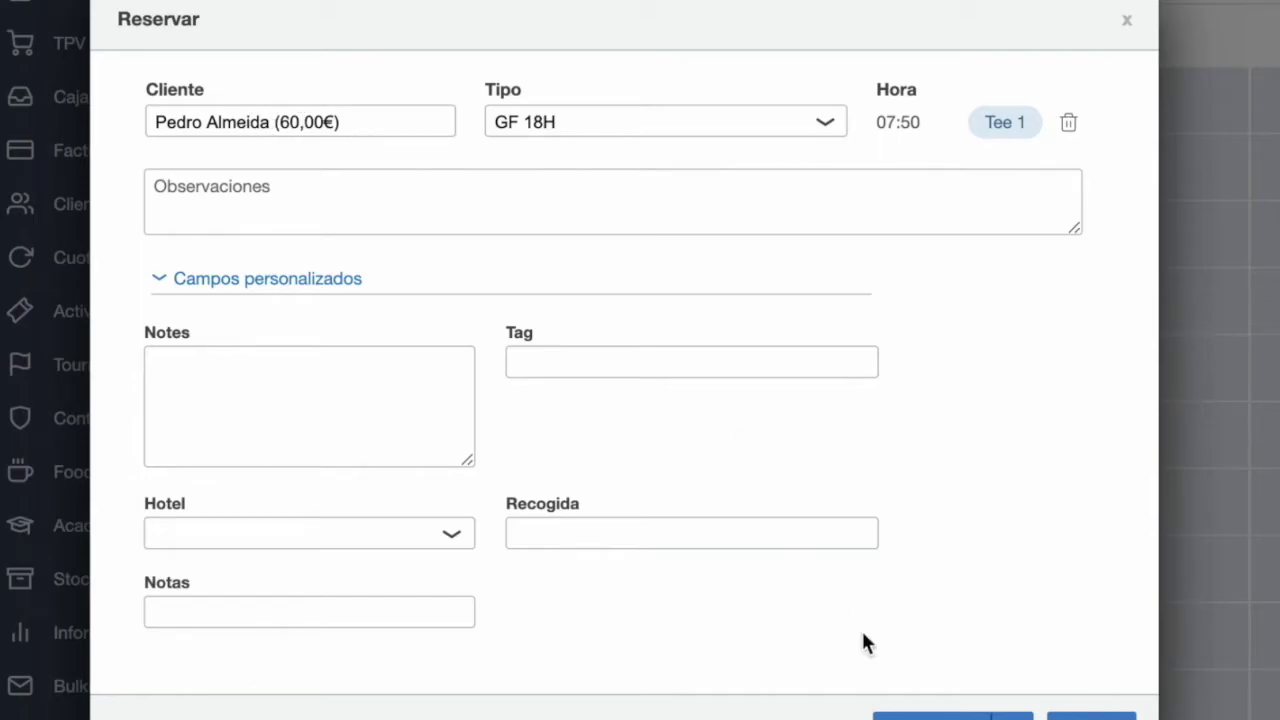
left_click(930, 716)
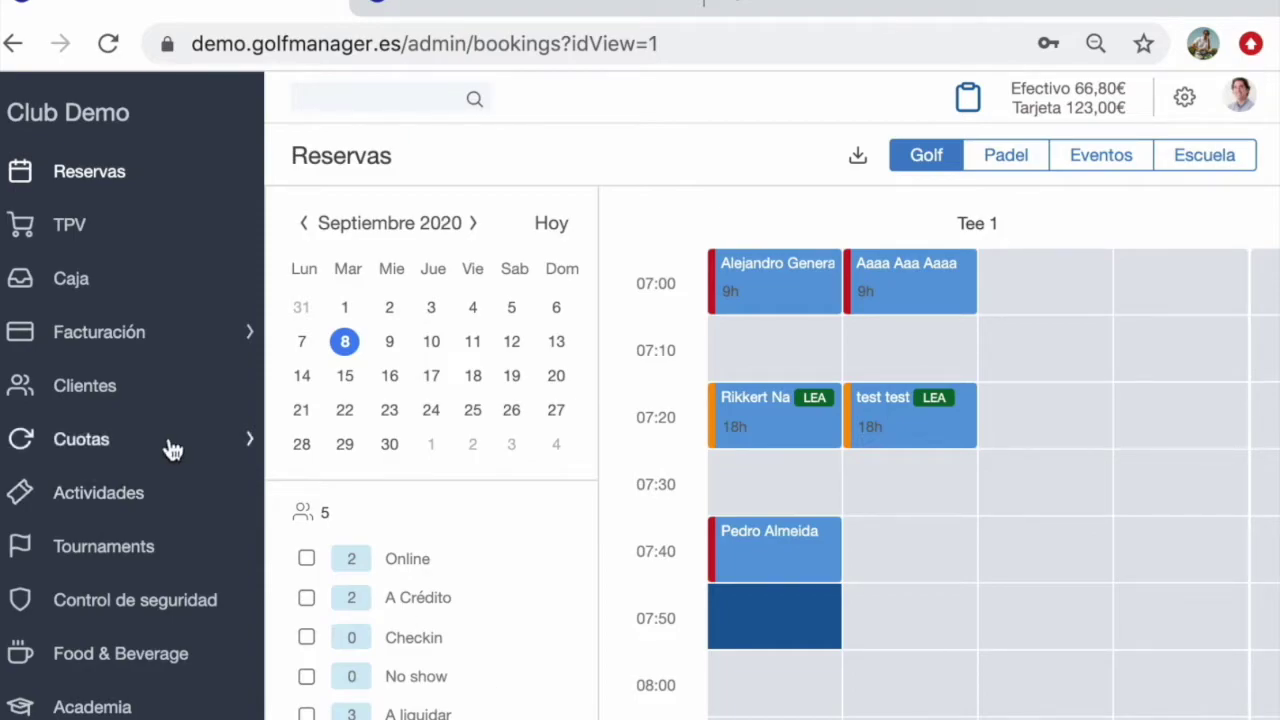
Search the client list by full name, then by surname only.
left_click(99, 400)
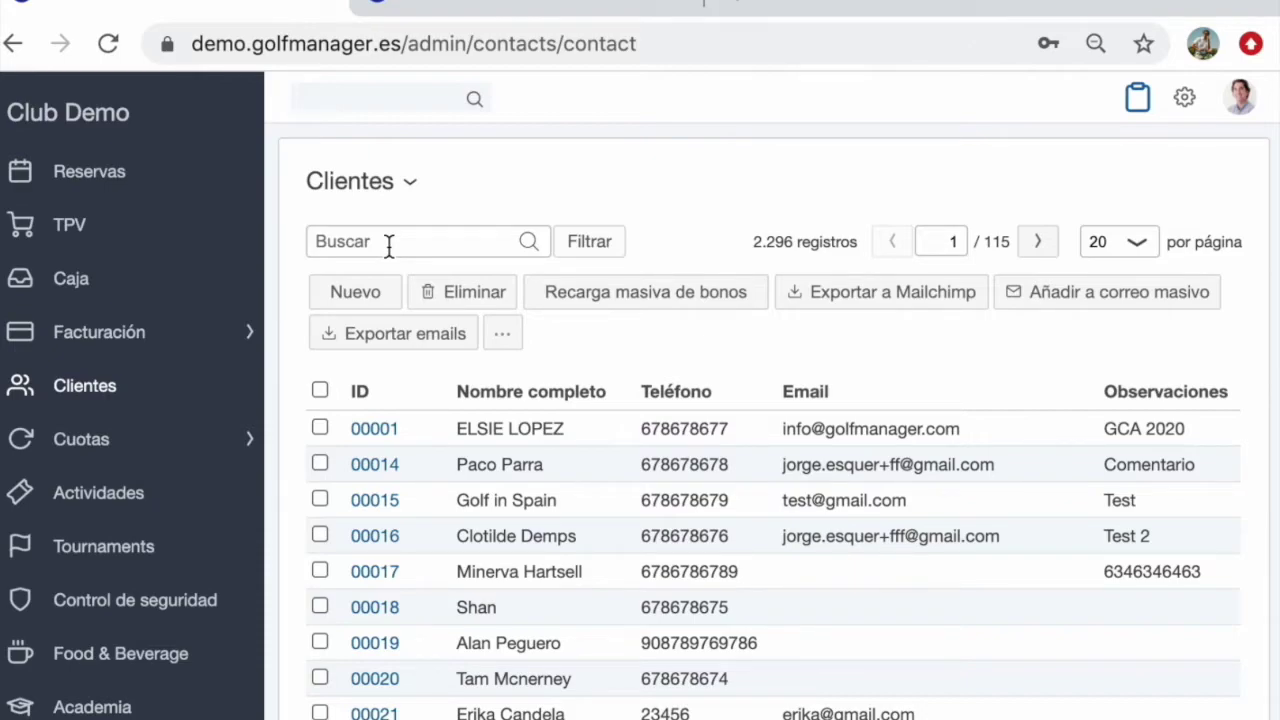
left_click(389, 247)
type("pablo")
key("BackSpace")
key("BackSpace")
key("BackSpace")
key("BackSpace")
key("BackSpace")
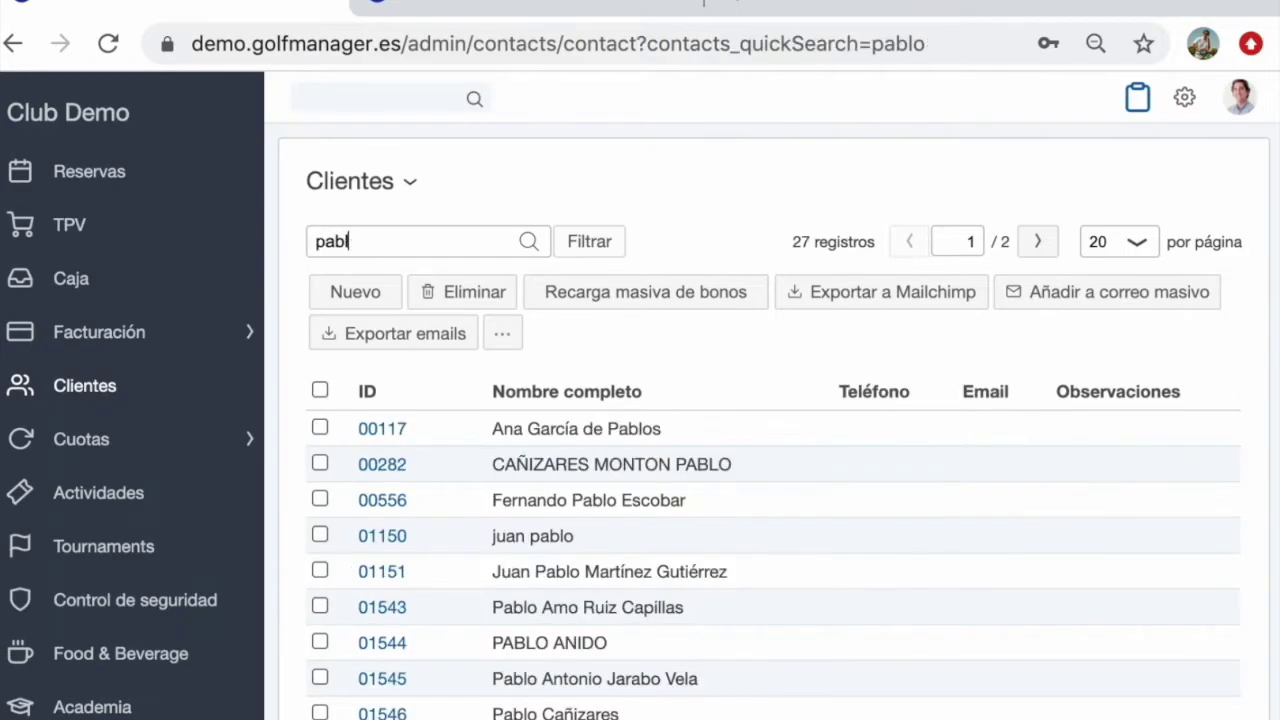
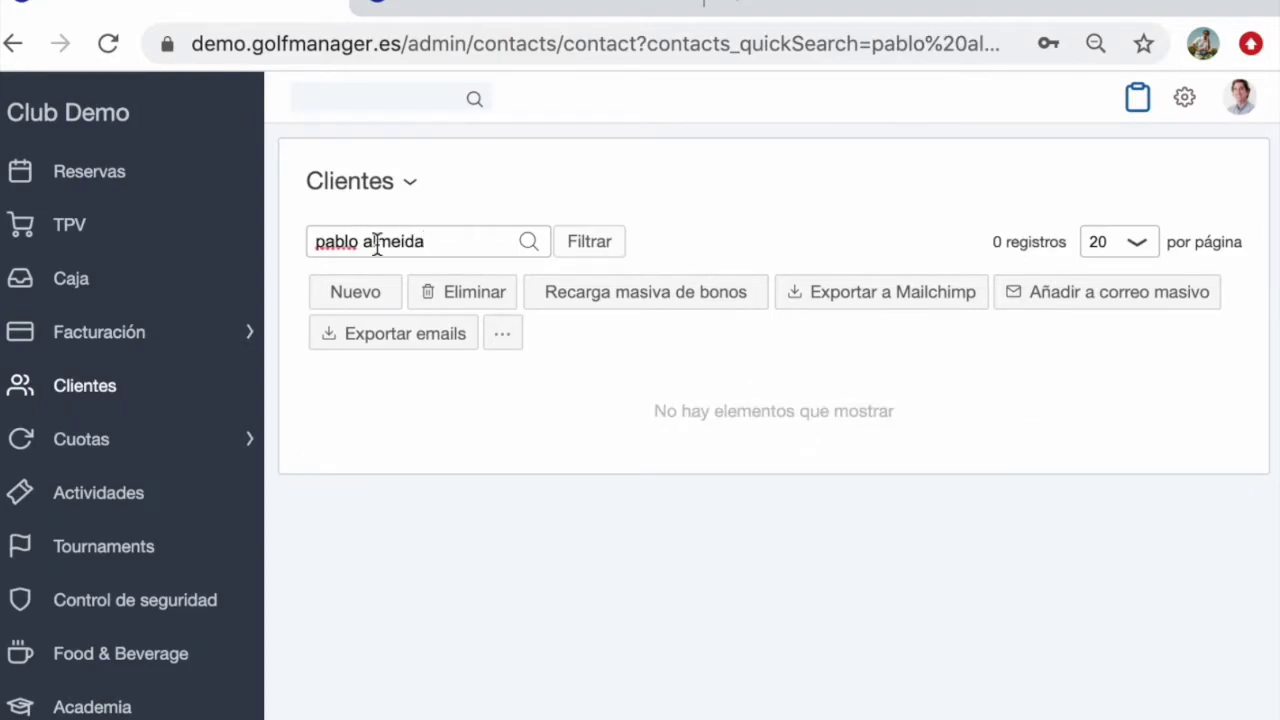
left_click_drag(360, 241, 291, 239)
key("BackSpace")
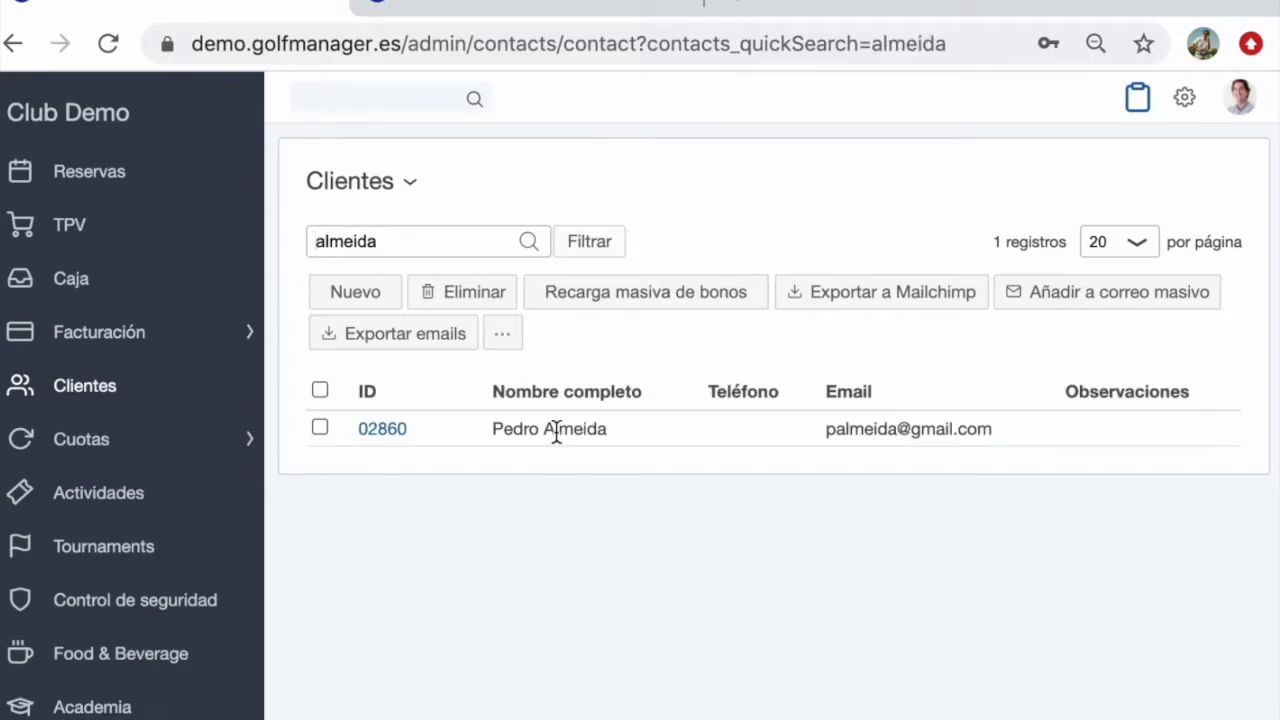
Create a client with the person's full name and e-mail, save it, and return to Reservas.
left_click(356, 292)
left_click(591, 366)
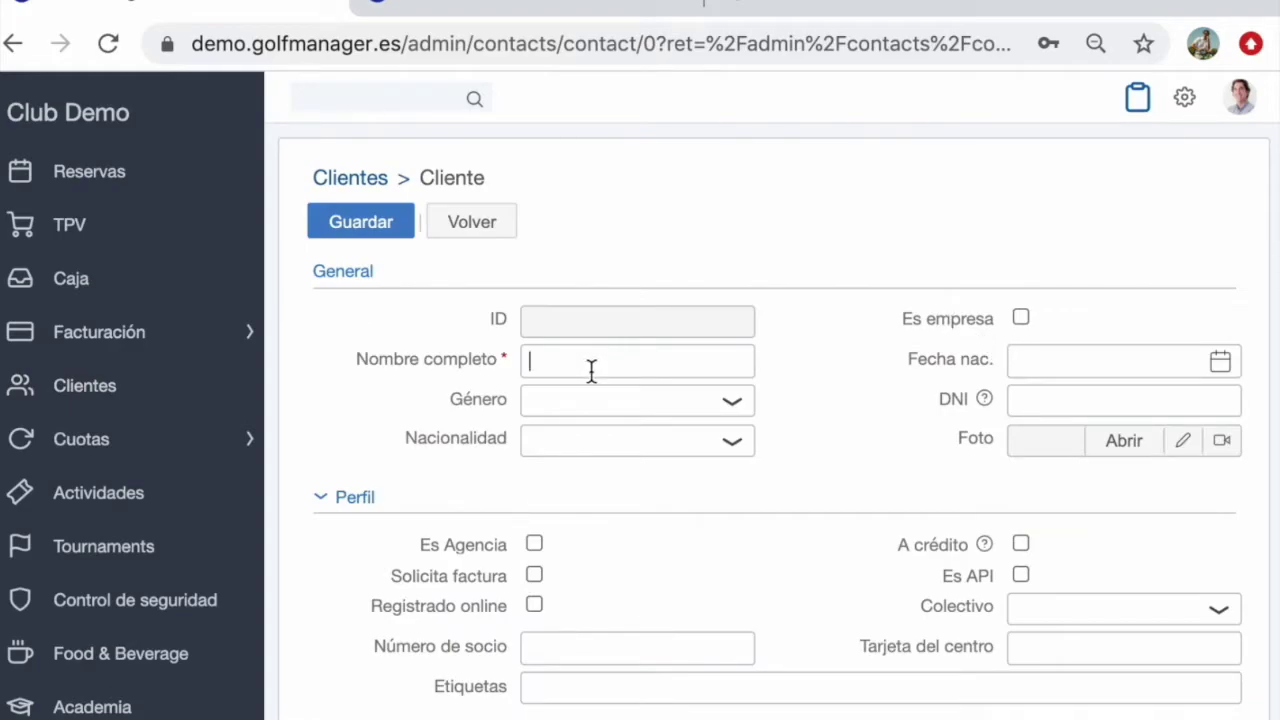
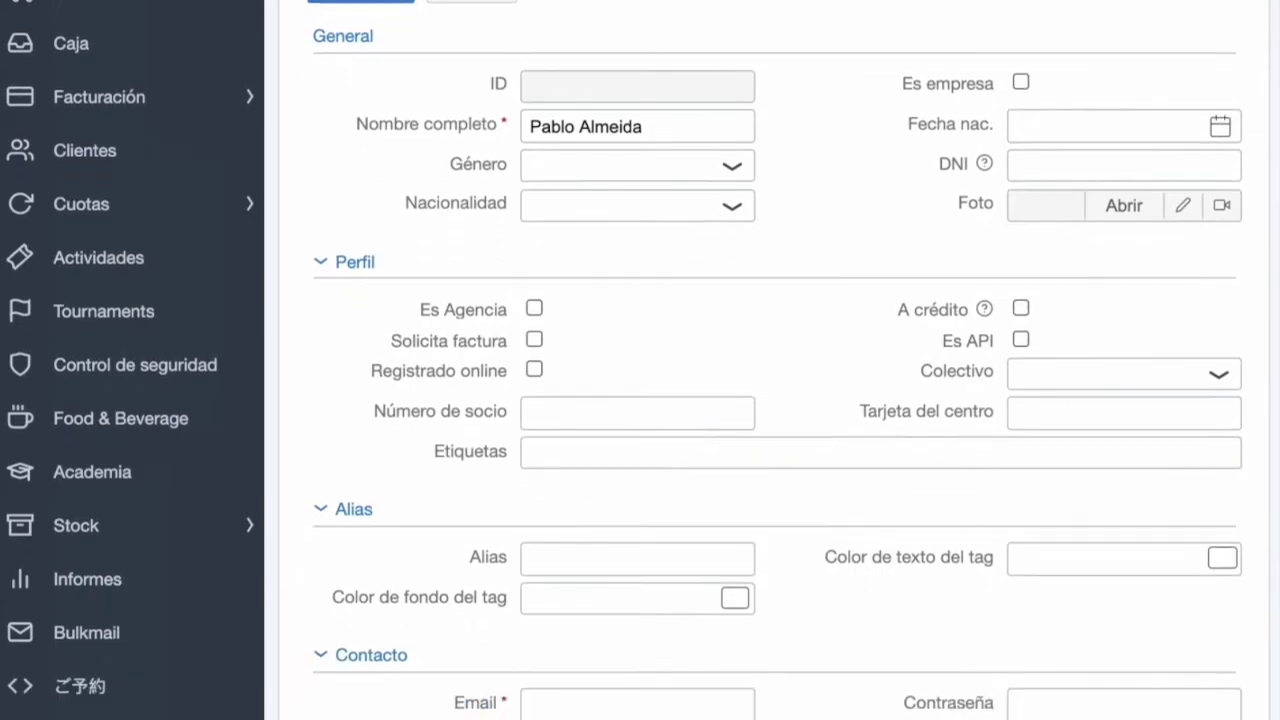
left_click(587, 704)
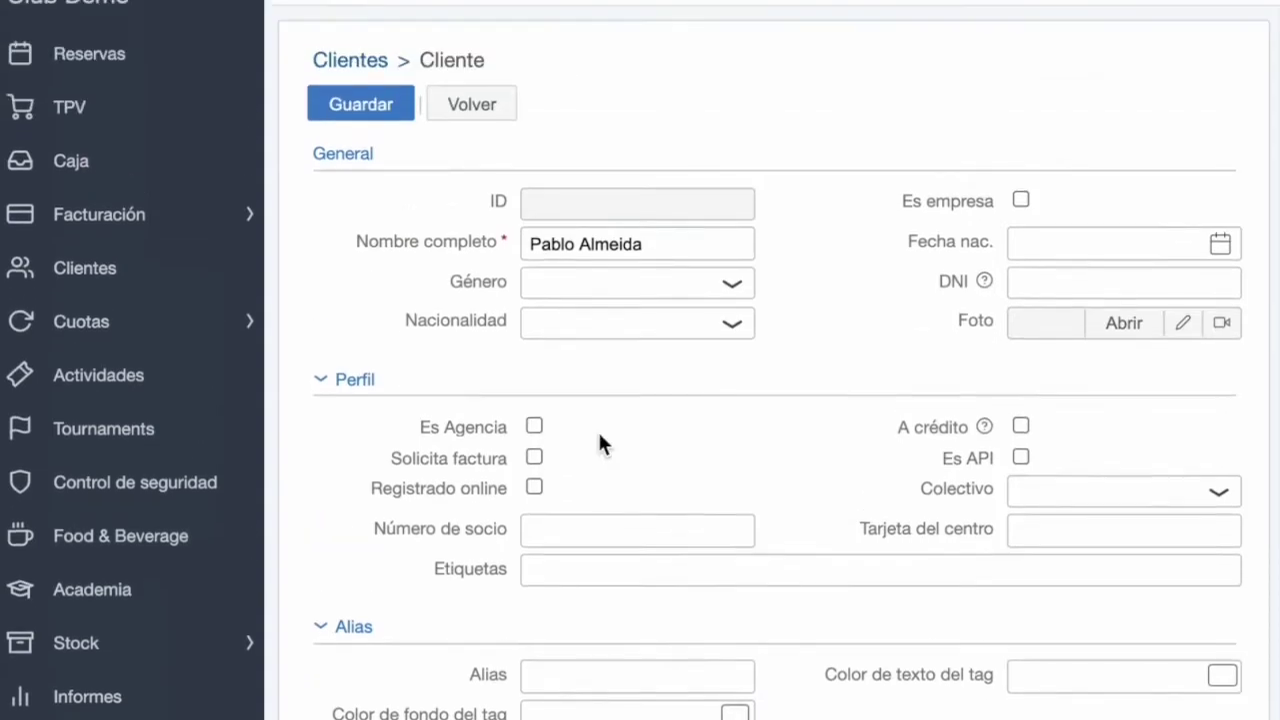
left_click(368, 112)
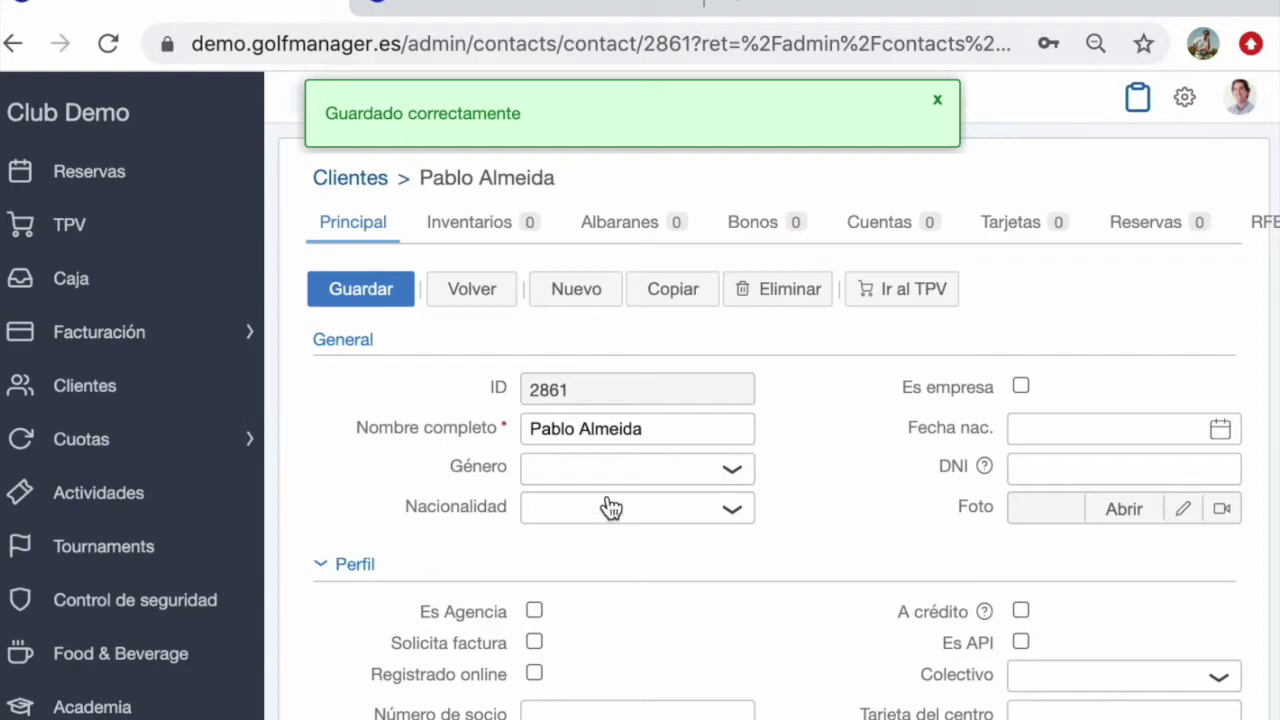
left_click(95, 188)
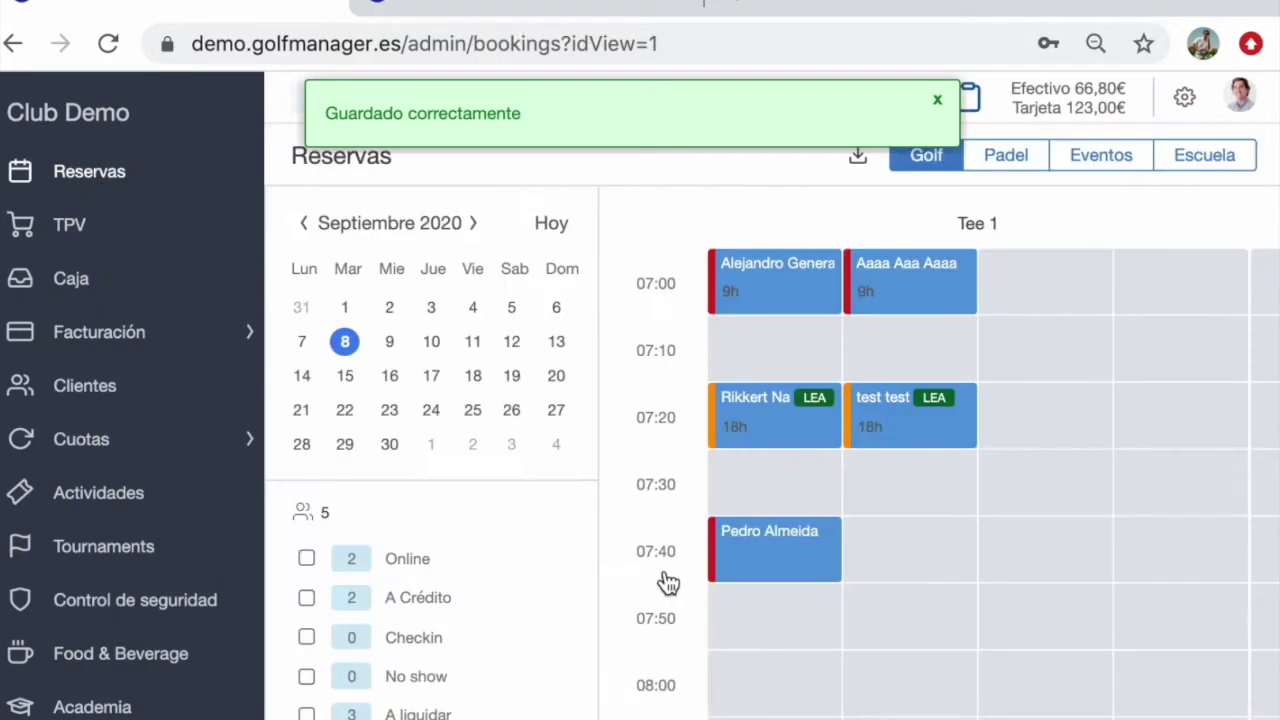
Book the newly created client, found by surname, into the 07:50 Tee 1 slot as GF 18H.
left_click(786, 625)
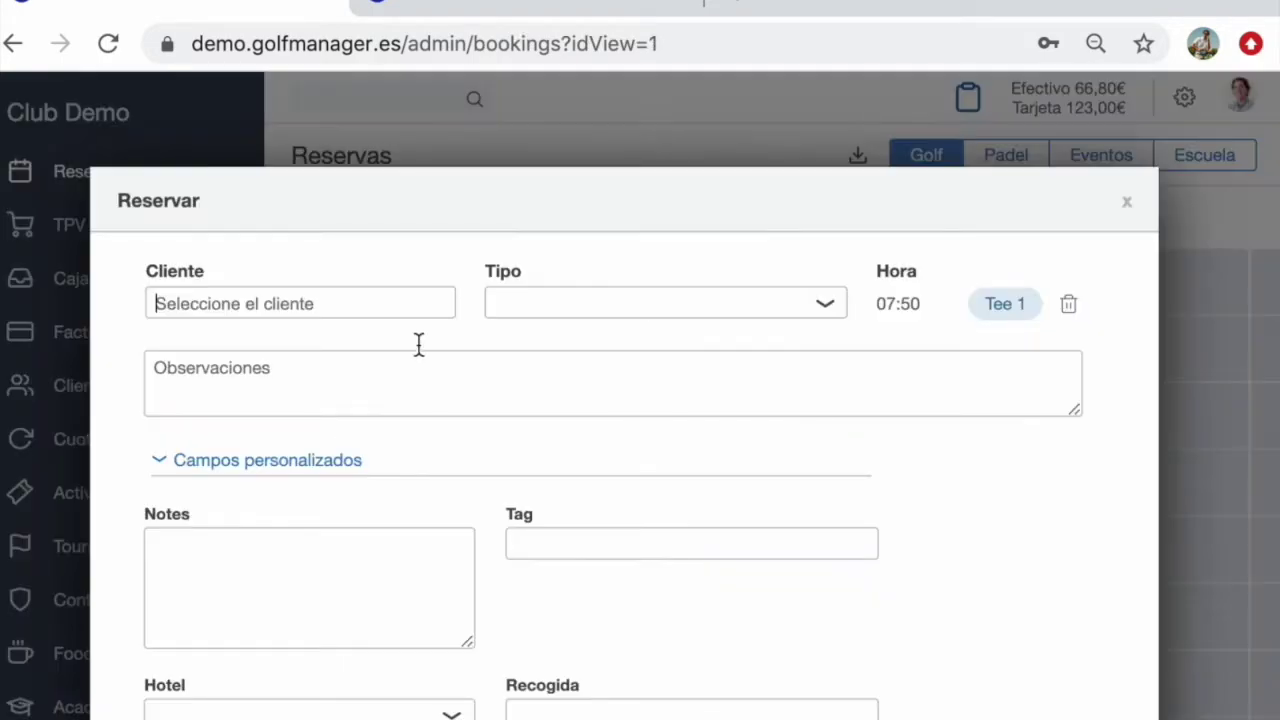
type("almeida")
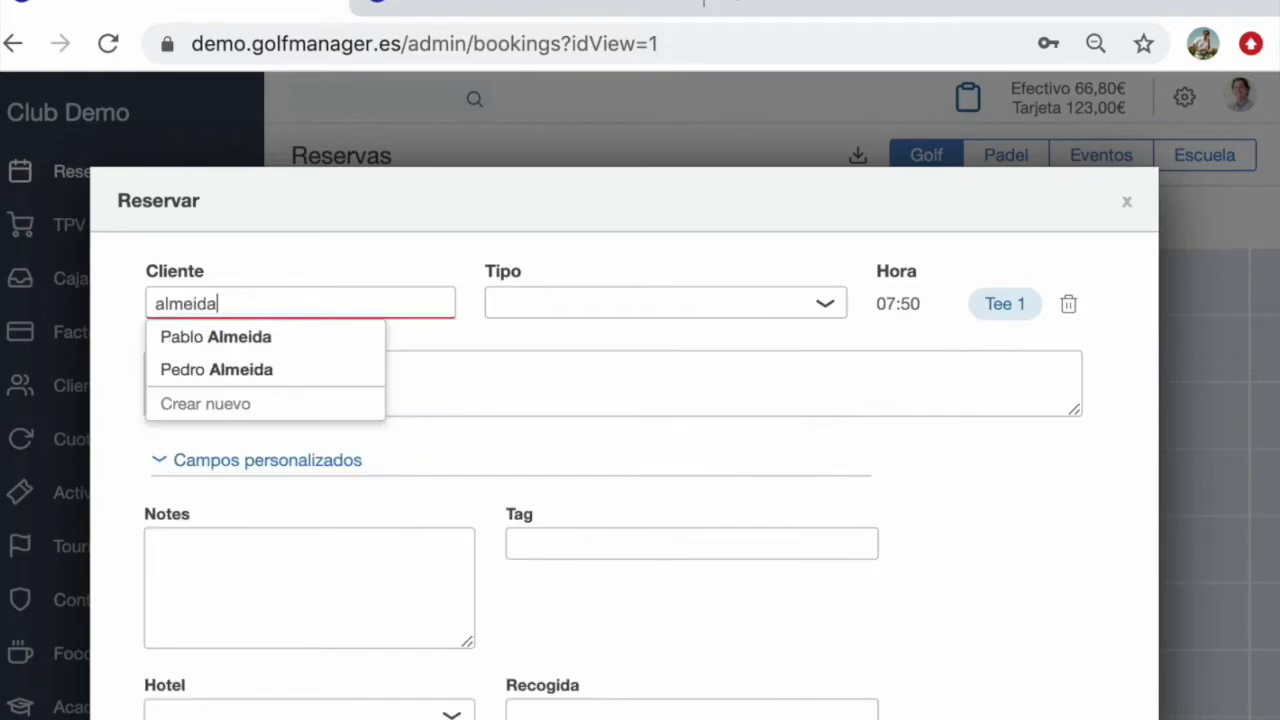
left_click(252, 343)
left_click(600, 304)
left_click(631, 449)
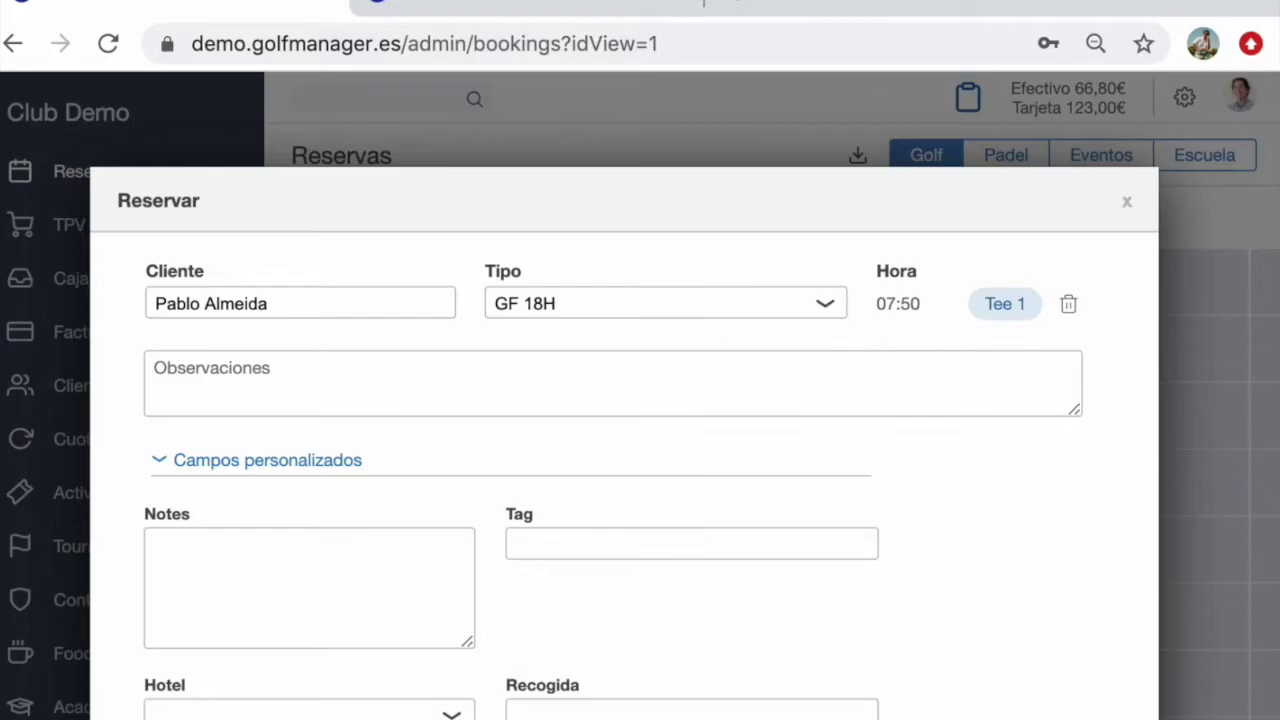
key("Return")
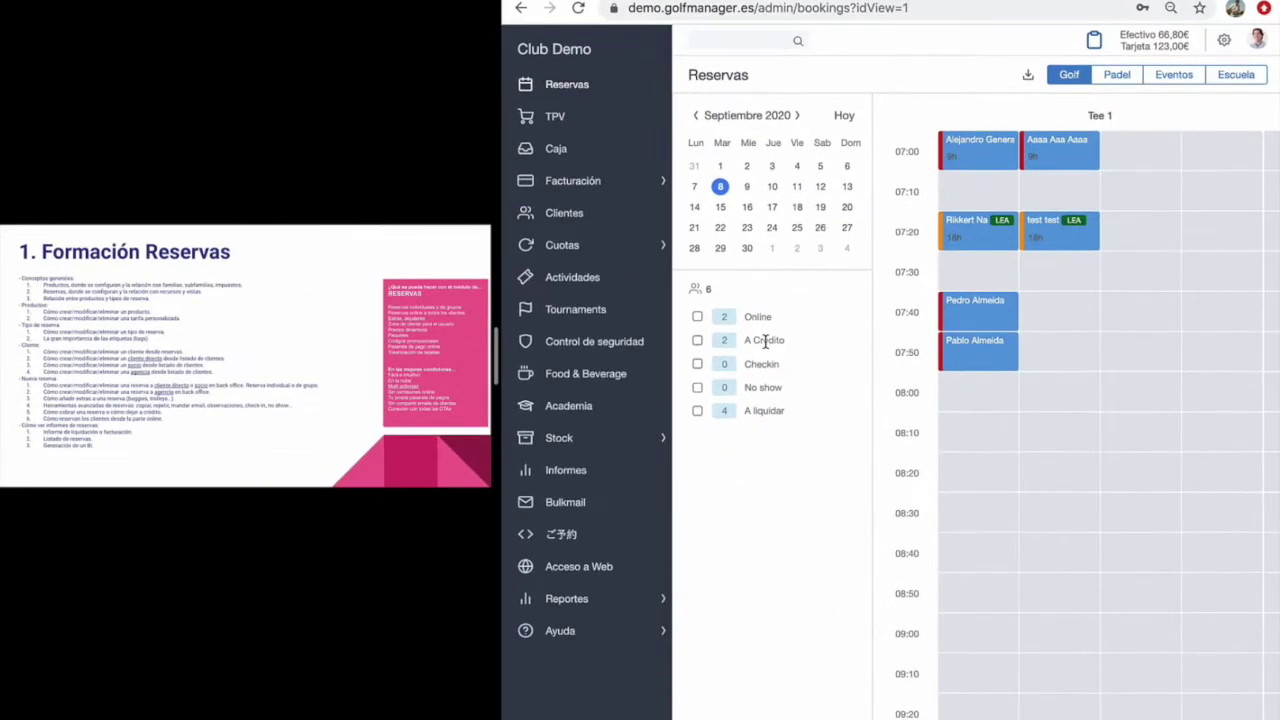
left_click_drag(500, 356, 831, 357)
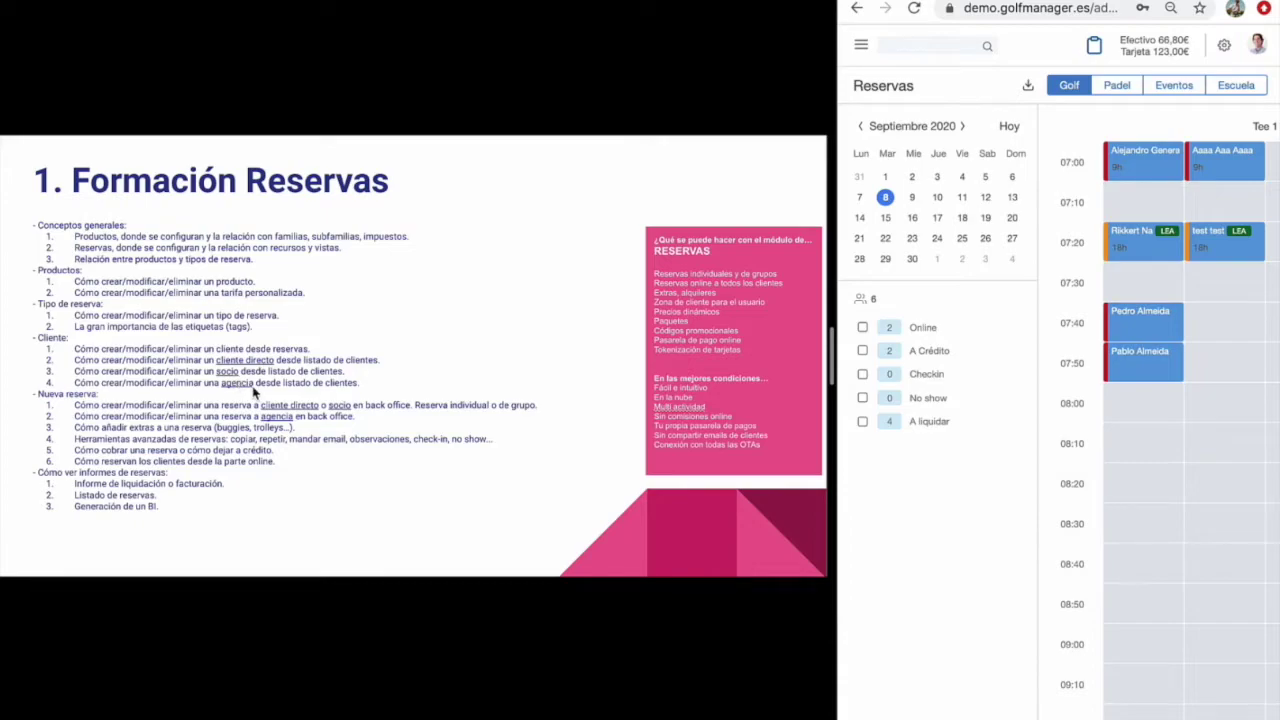
left_click_drag(834, 348, 259, 350)
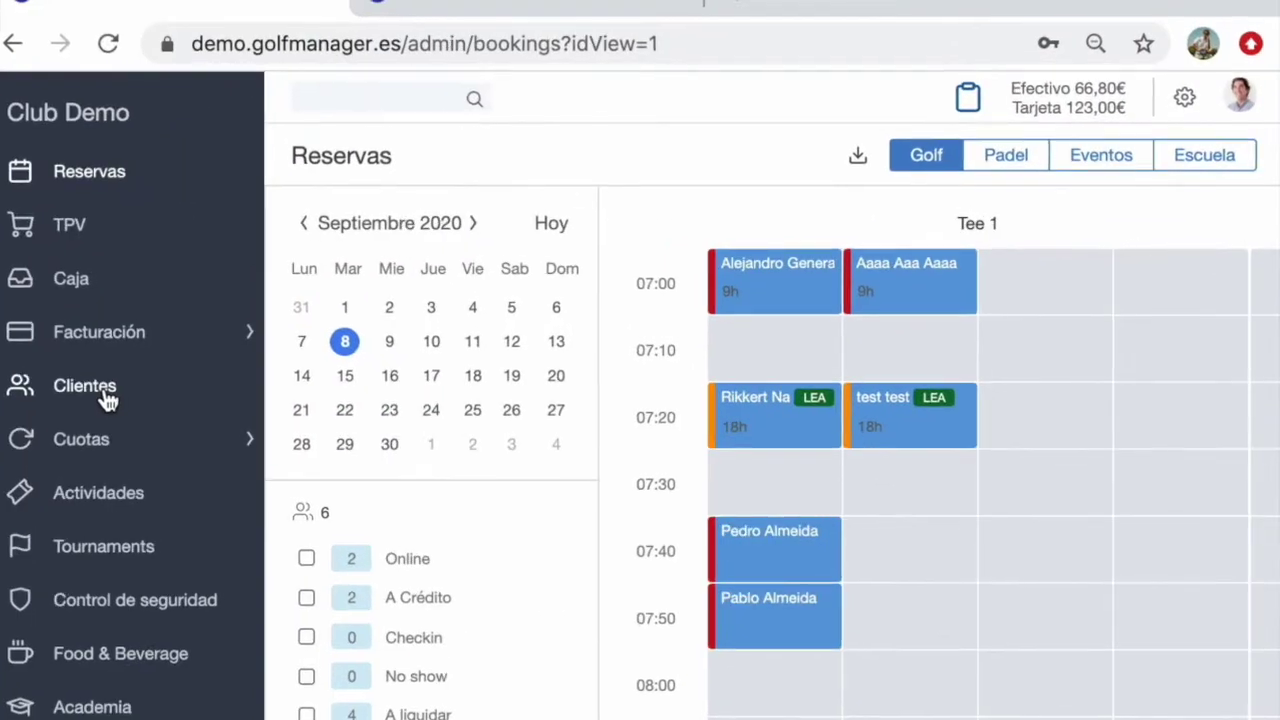
Abandon a started client record and search the client list by the shared surname.
left_click(578, 221)
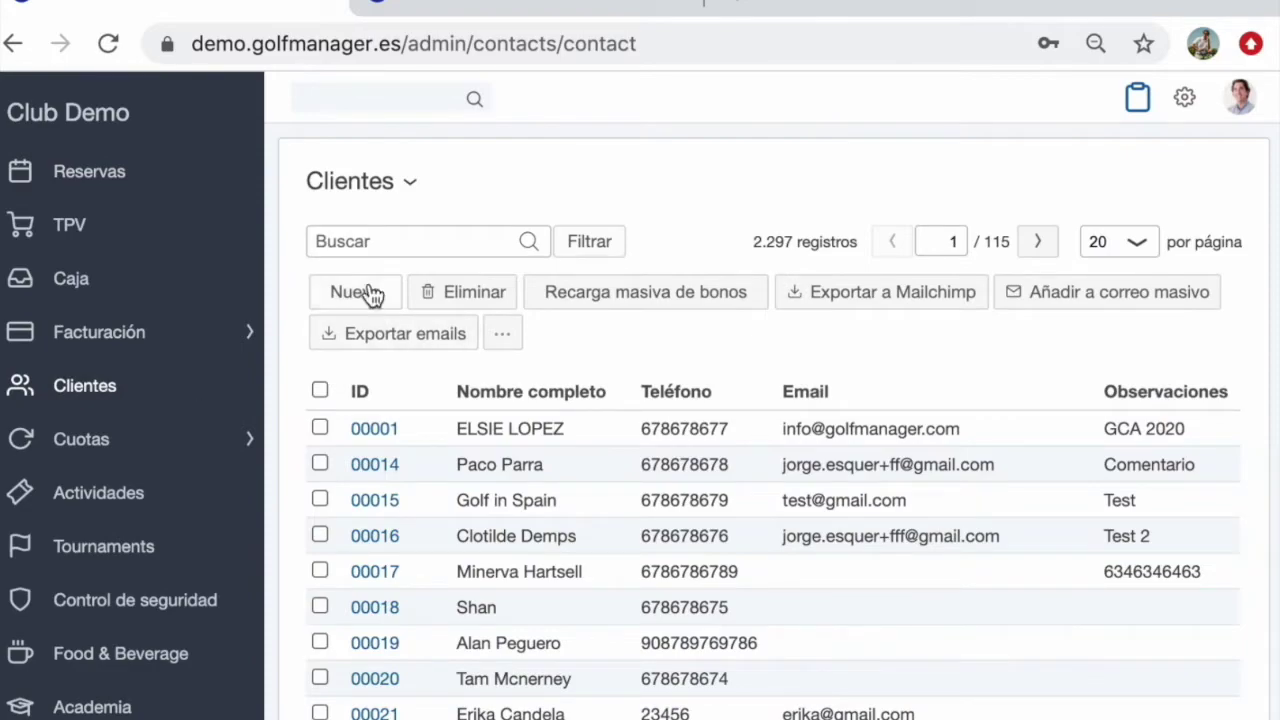
left_click(372, 290)
left_click(601, 366)
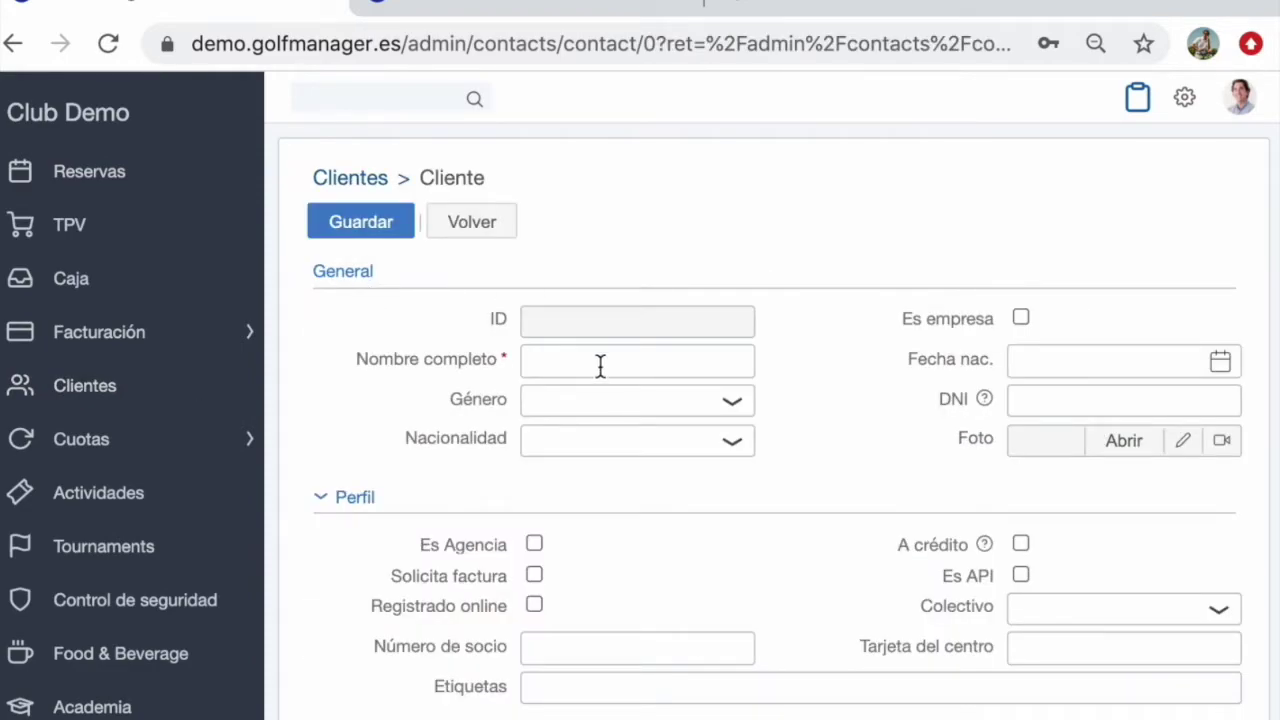
left_click(467, 232)
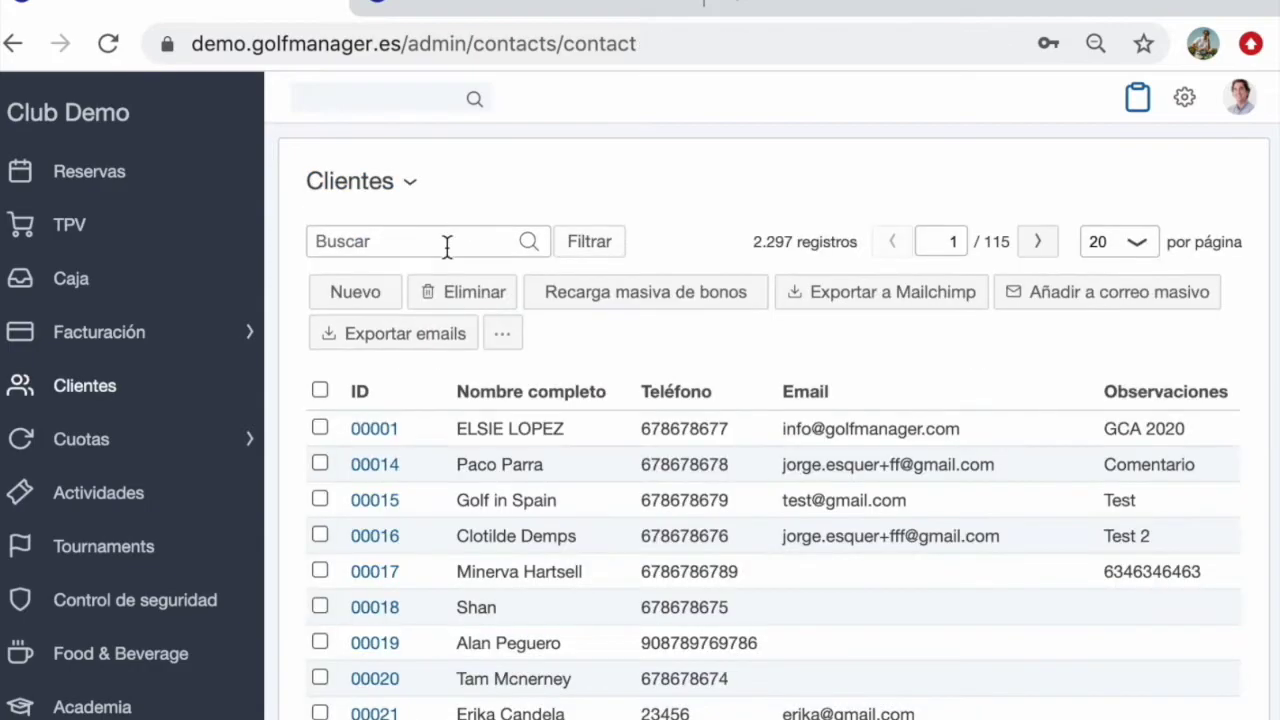
type("almeida")
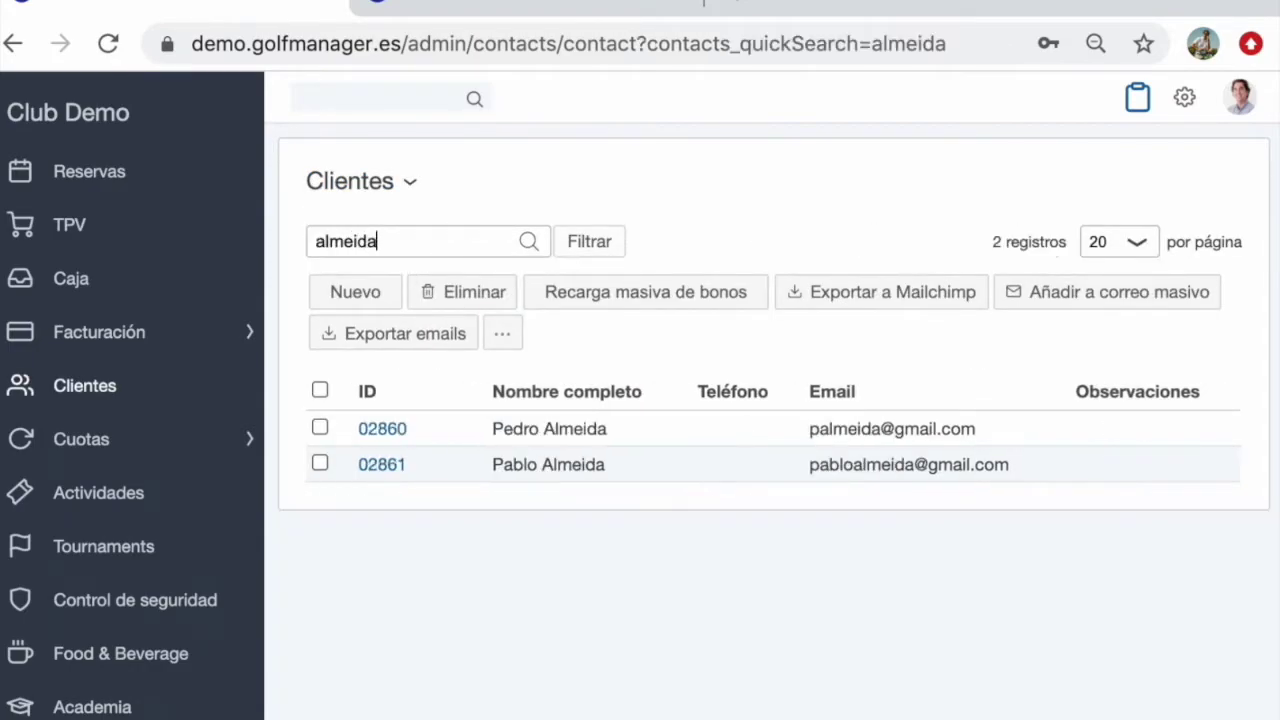
Create and save a new client record with only the person's full name.
left_click(377, 302)
left_click(549, 358)
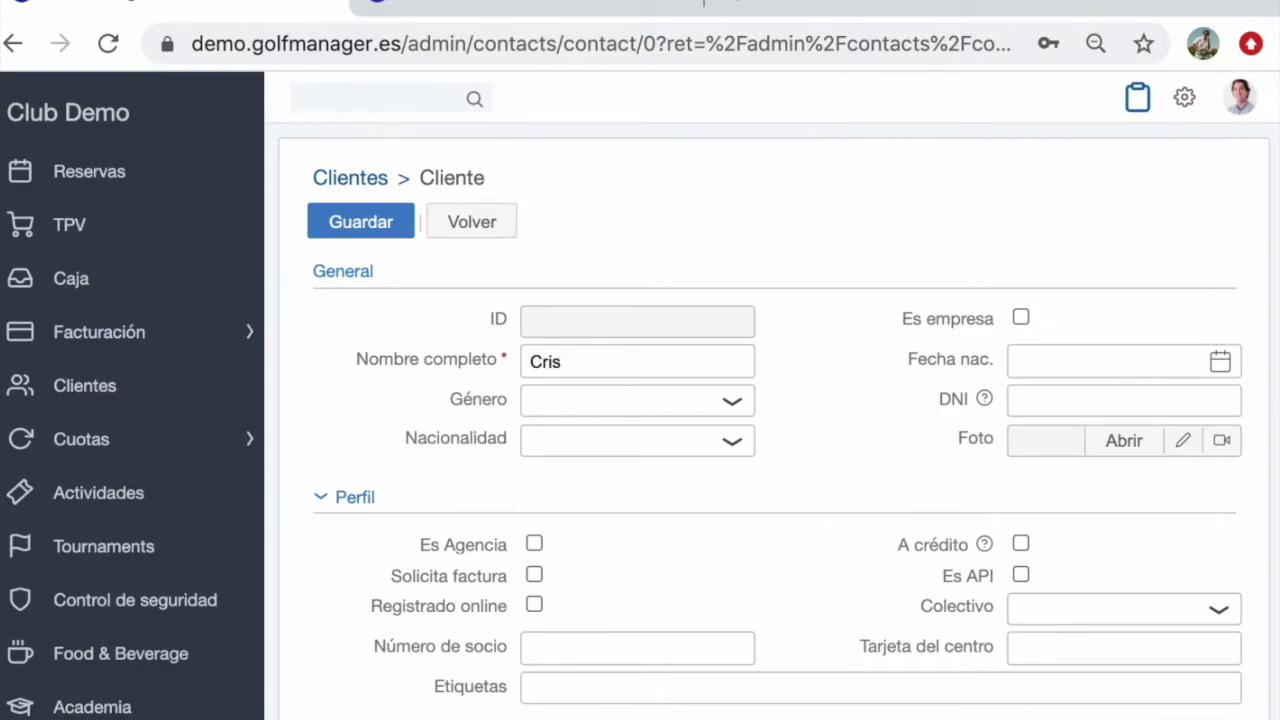
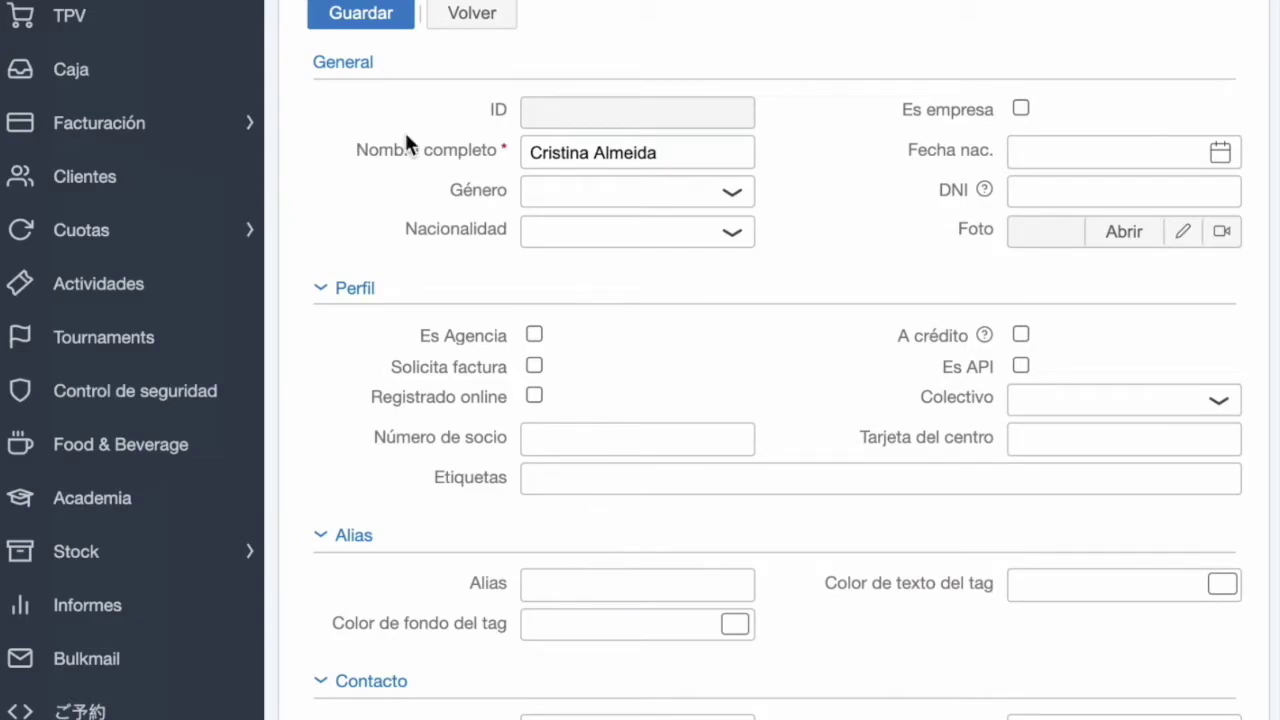
left_click(360, 18)
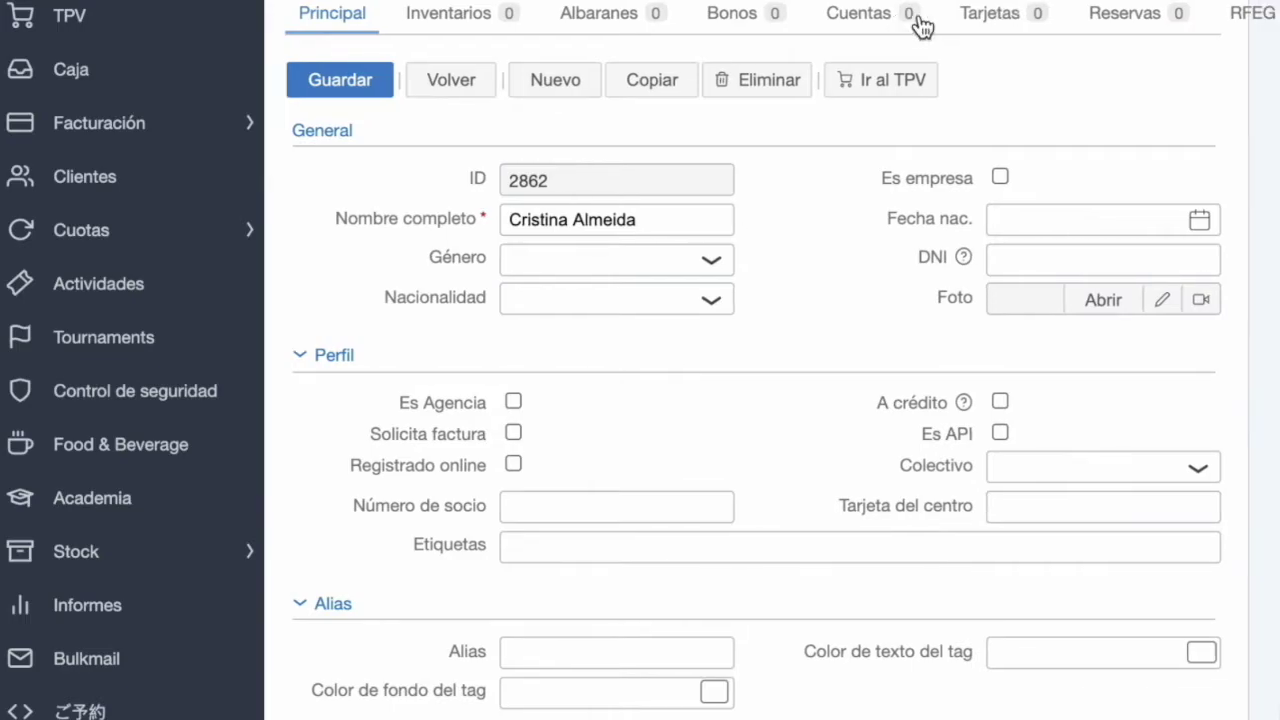
scroll(1086, 26, "right", 3)
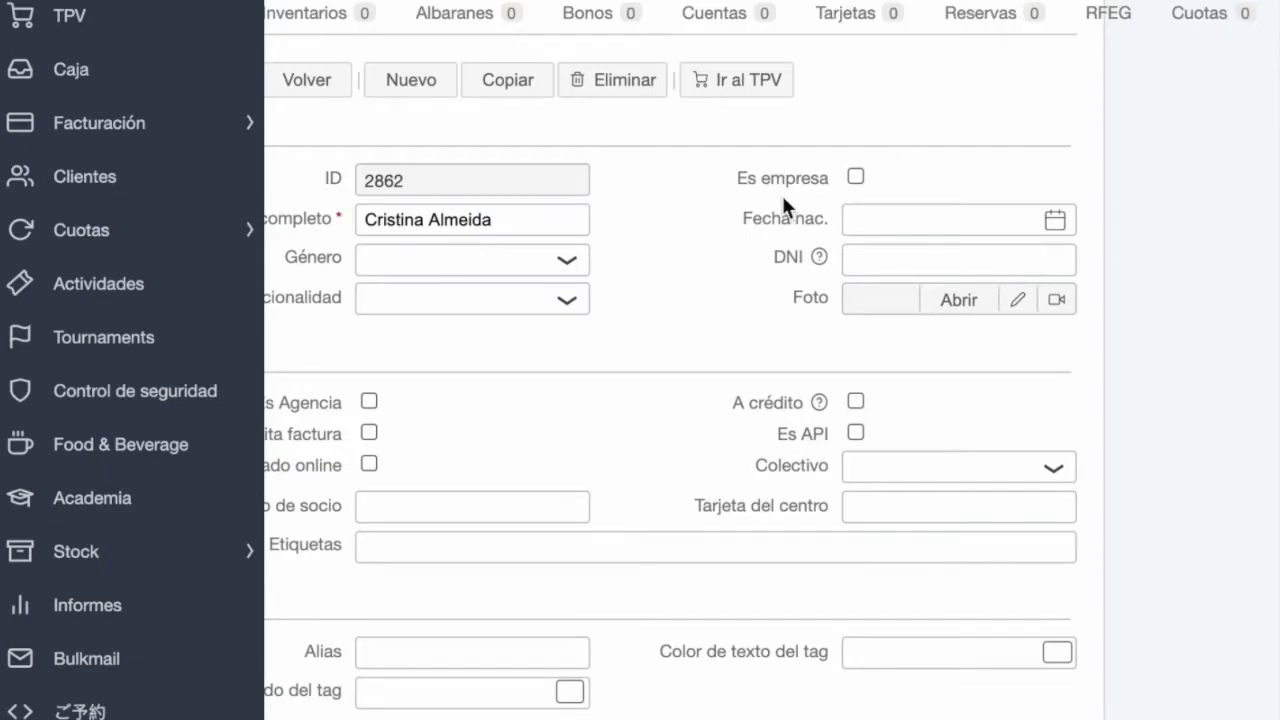
scroll(783, 207, "left", 3)
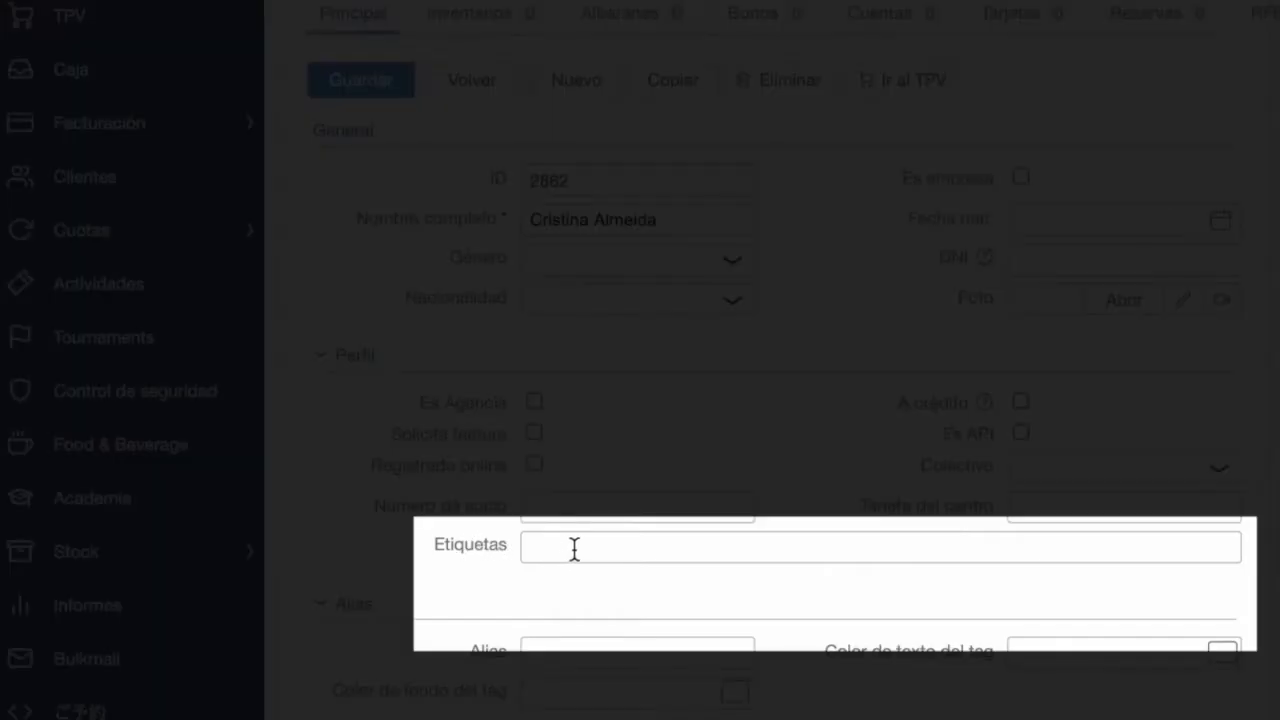
Add a socio tag to the client record.
left_click(575, 547)
type("socio")
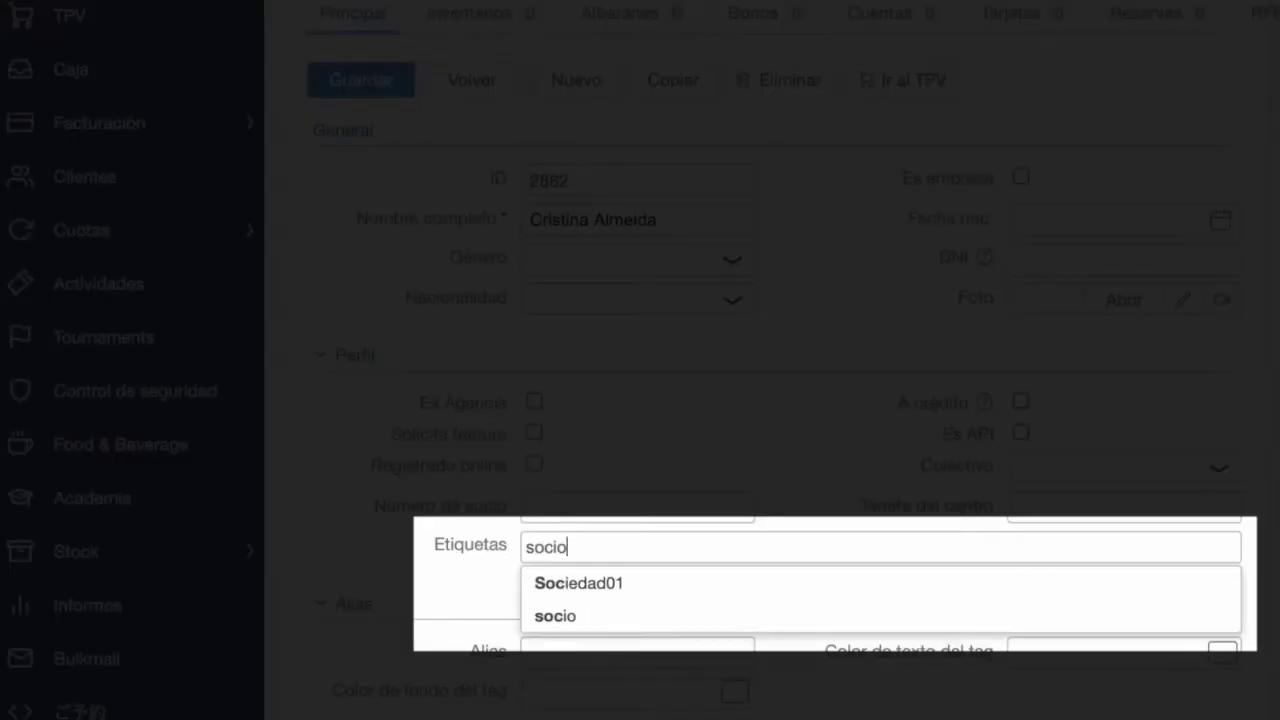
key("Return")
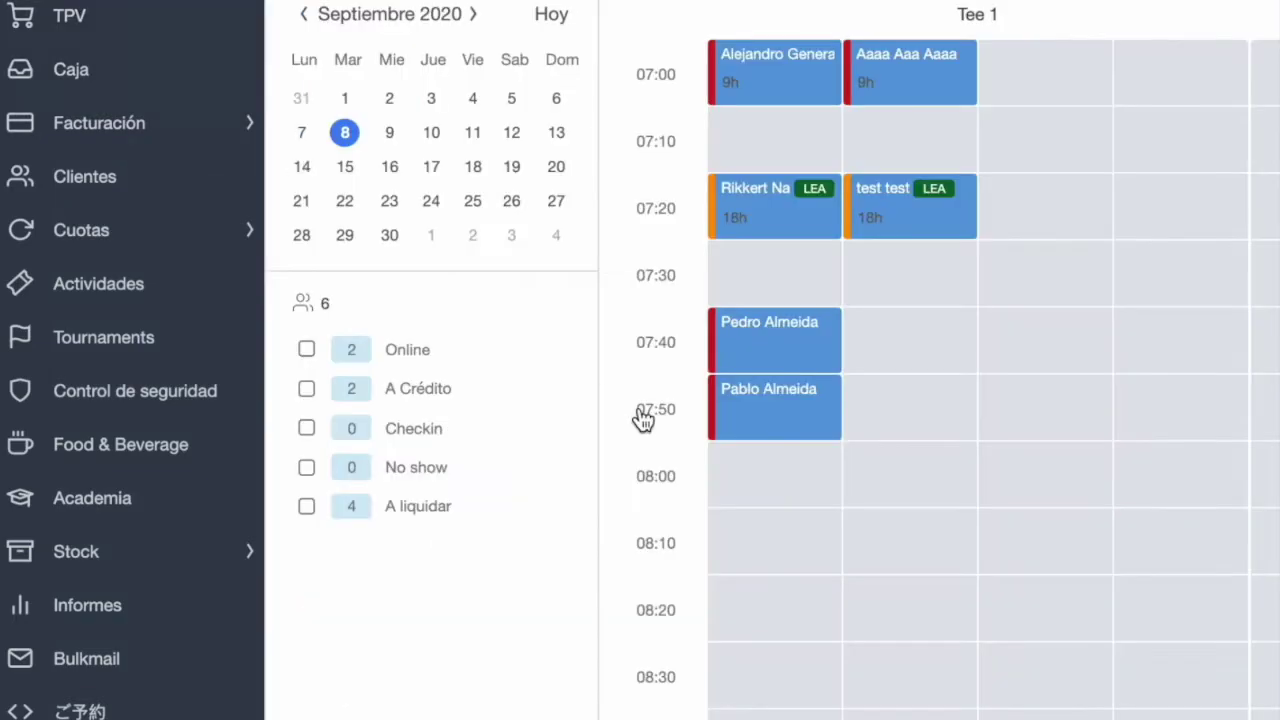
Start a two-player booking at 08:00 on Tee 1, assigning a client to each player.
left_click(900, 488)
left_click(962, 289)
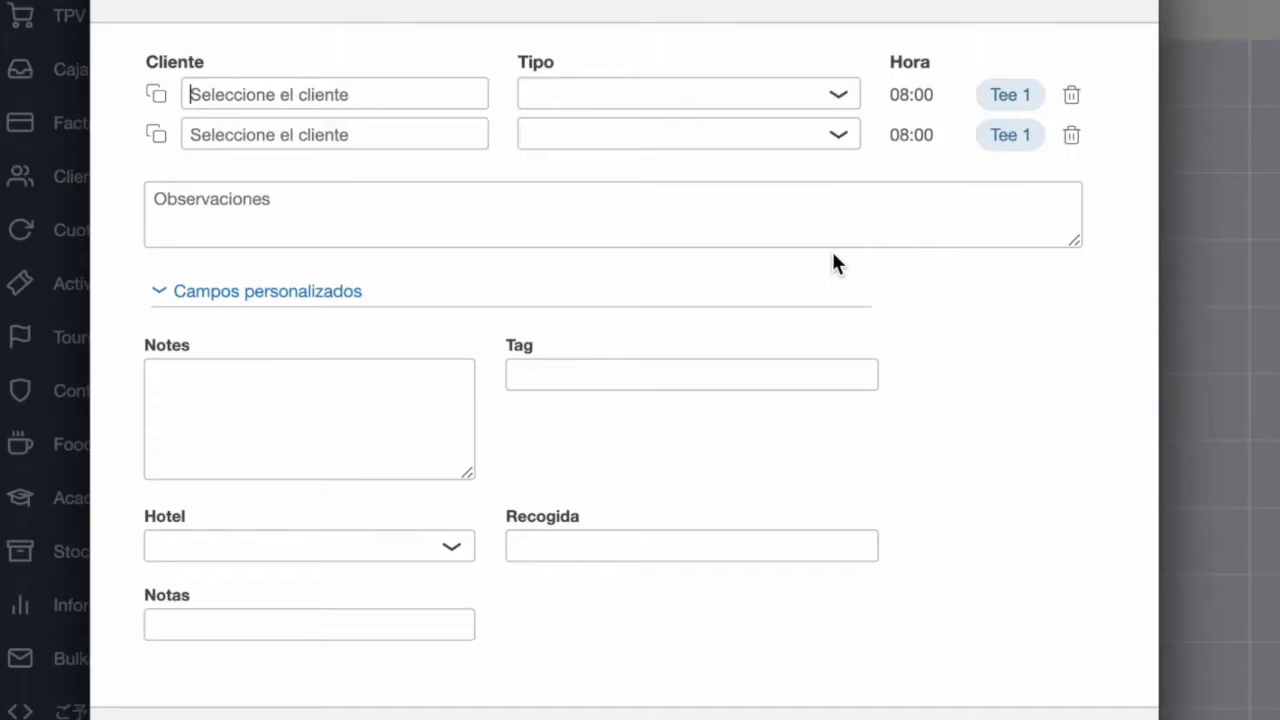
type("almeida")
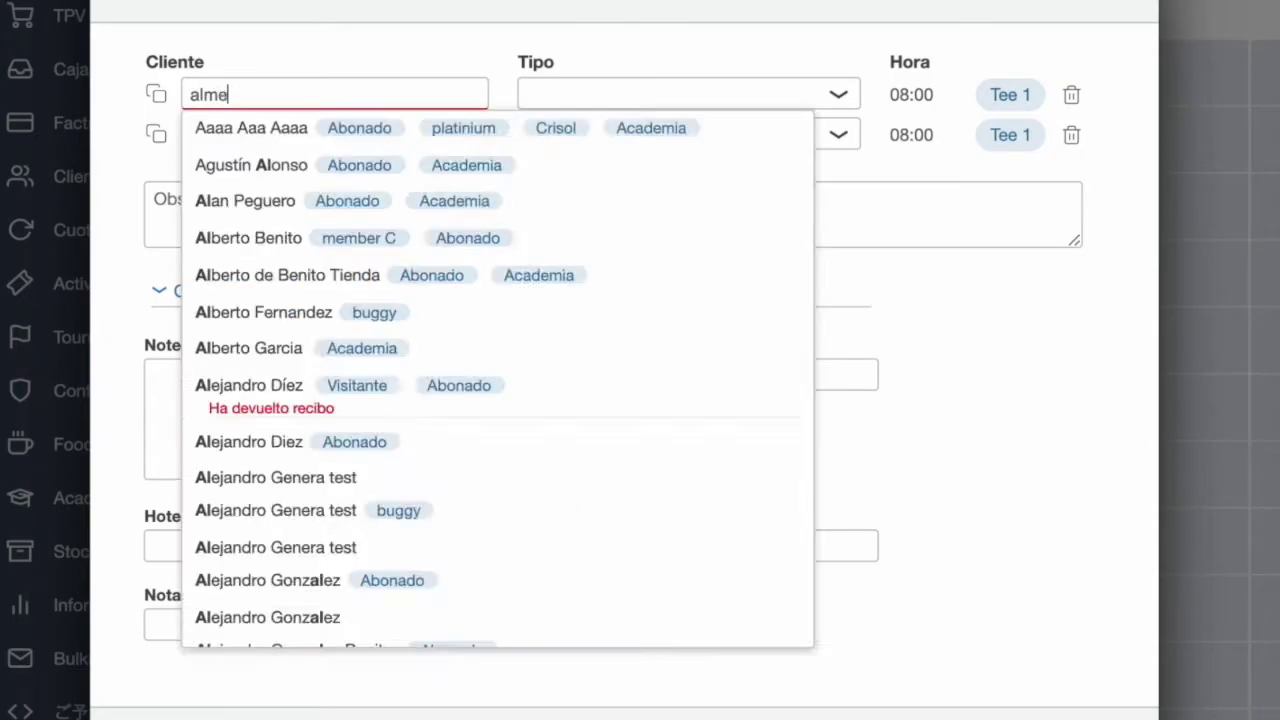
left_click(358, 165)
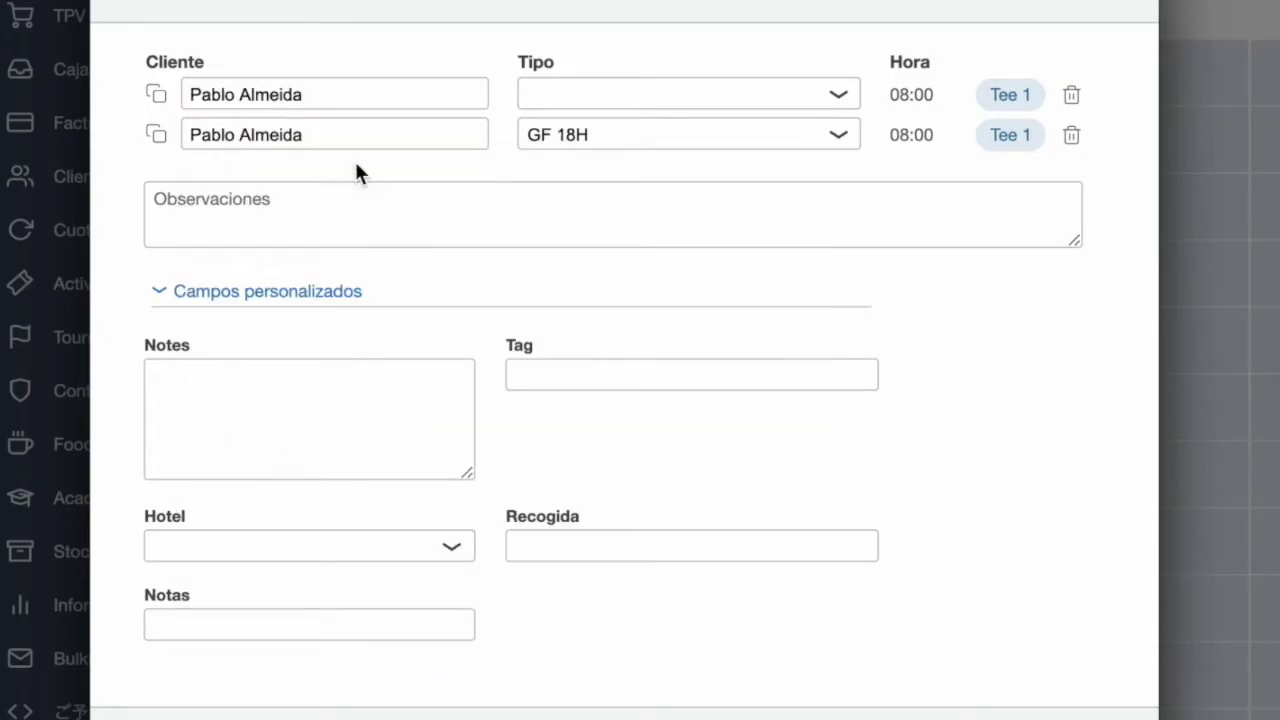
left_click(383, 131)
type("almei")
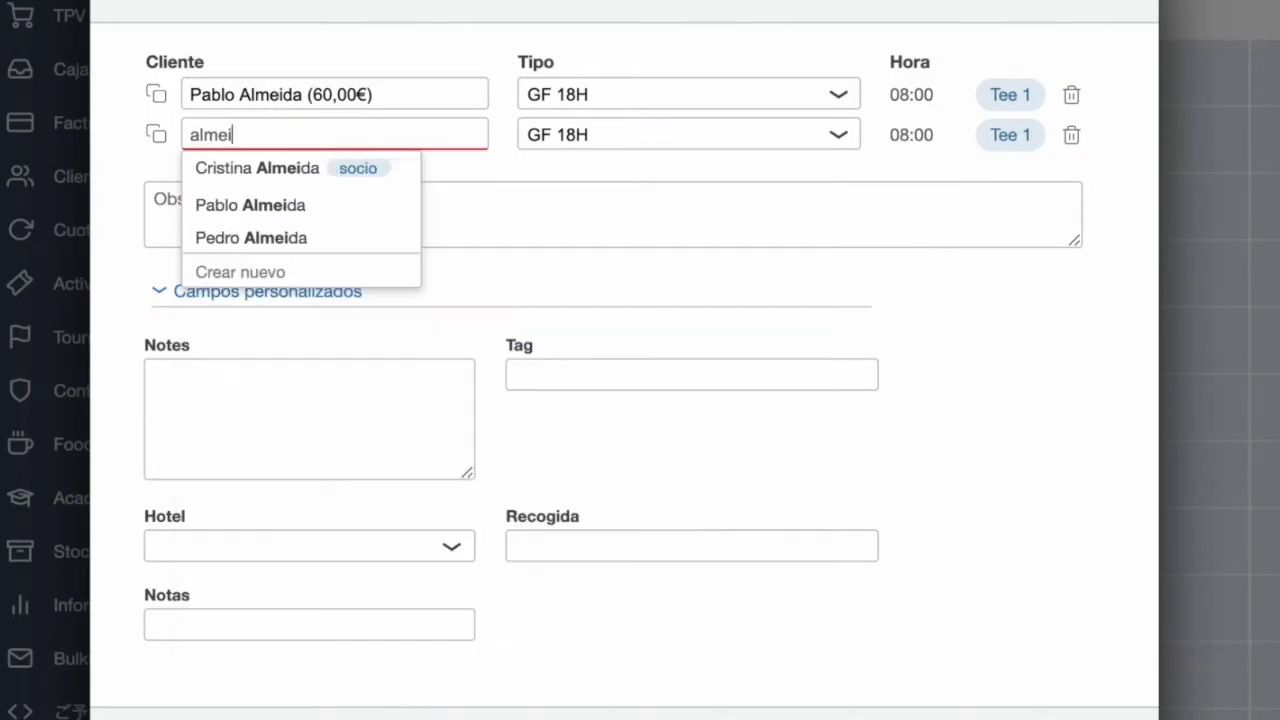
left_click(262, 176)
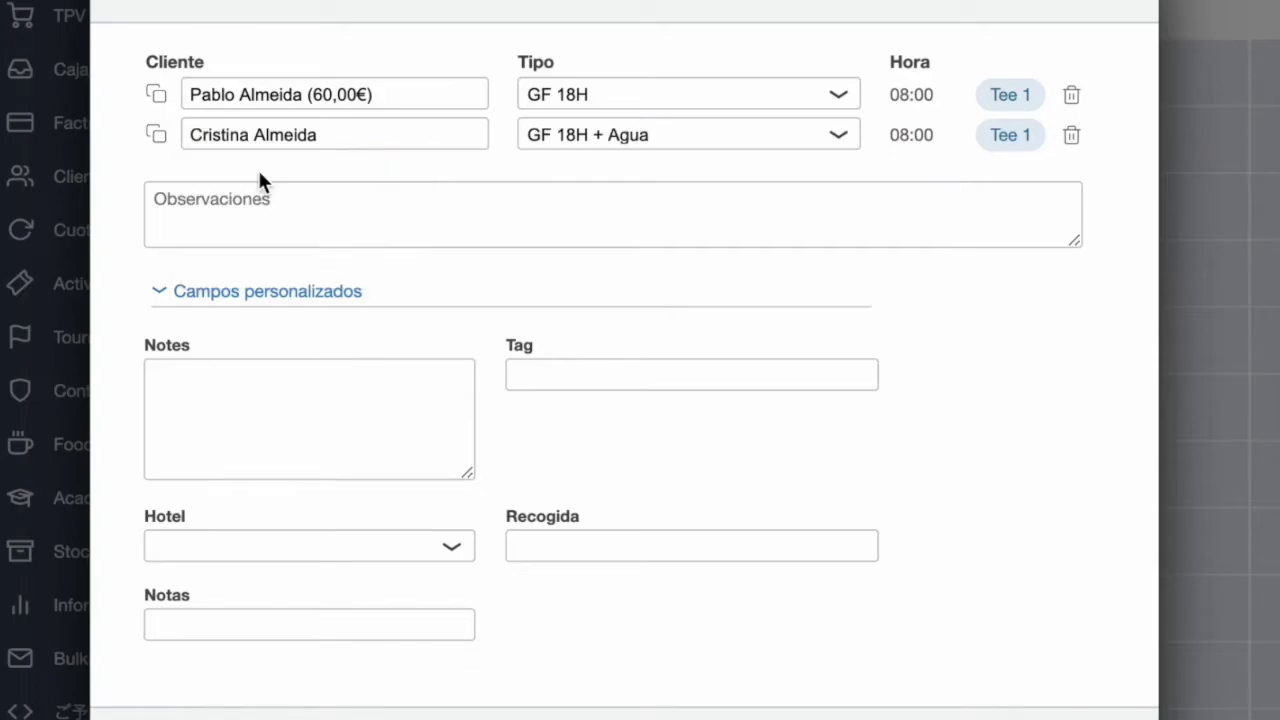
Compare both players' booking type lists, then close the form without saving.
left_click(650, 96)
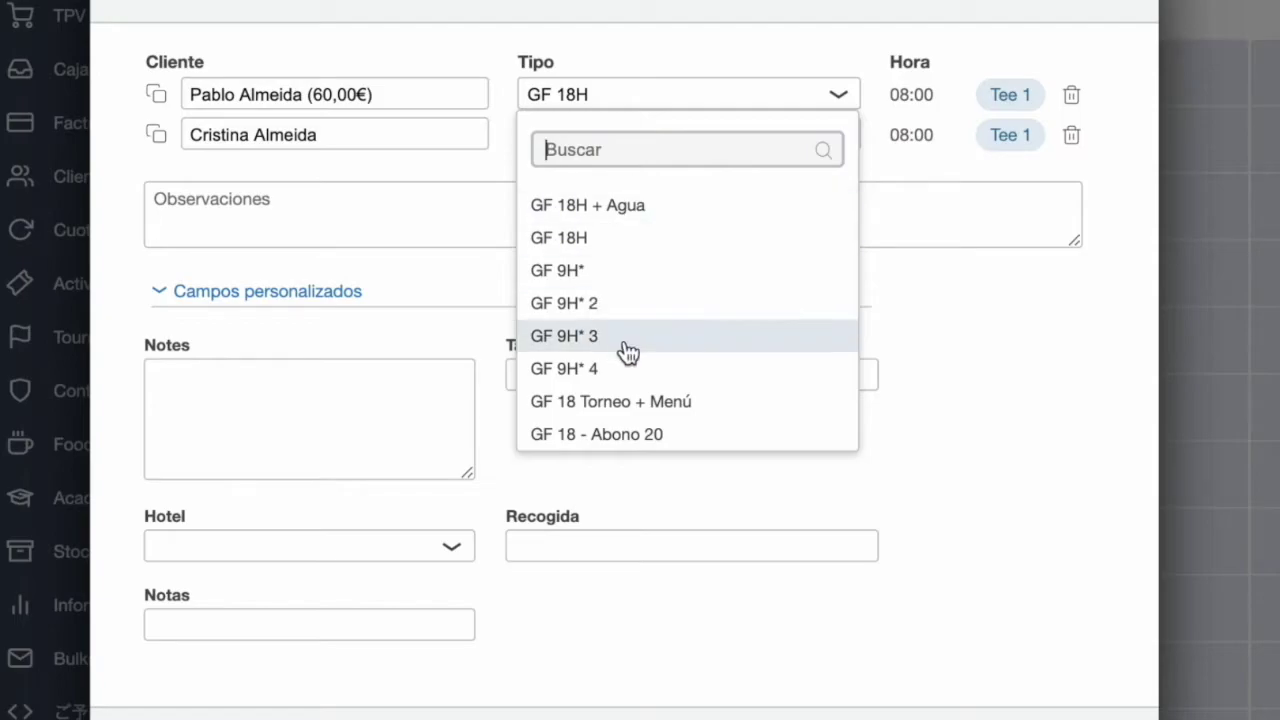
left_click(861, 176)
left_click(778, 137)
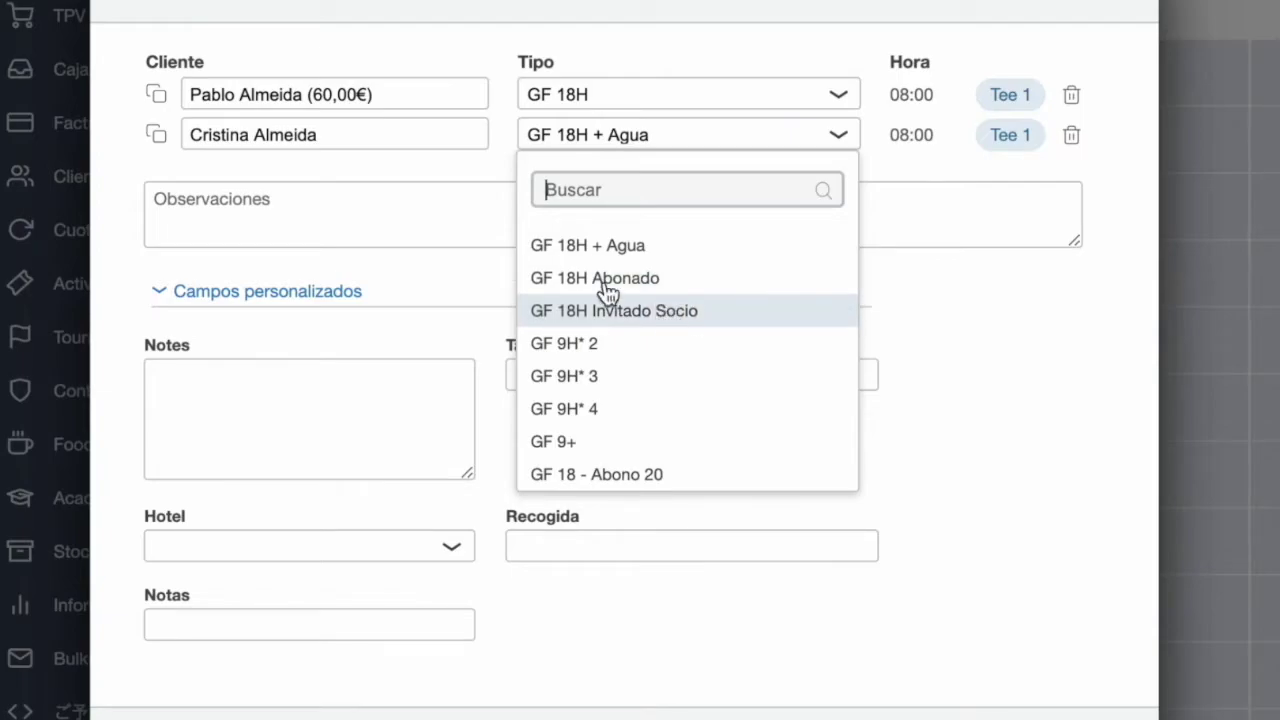
left_click(697, 97)
left_click(697, 97)
left_click(677, 97)
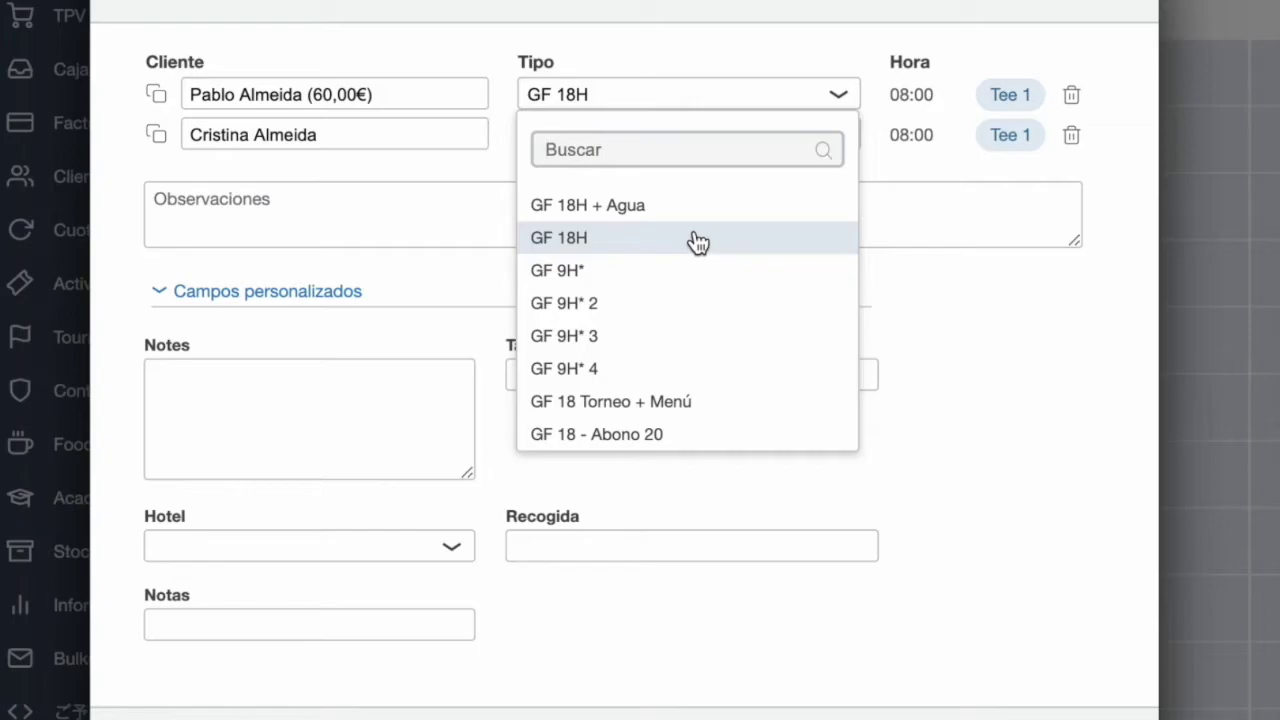
left_click(1126, 6)
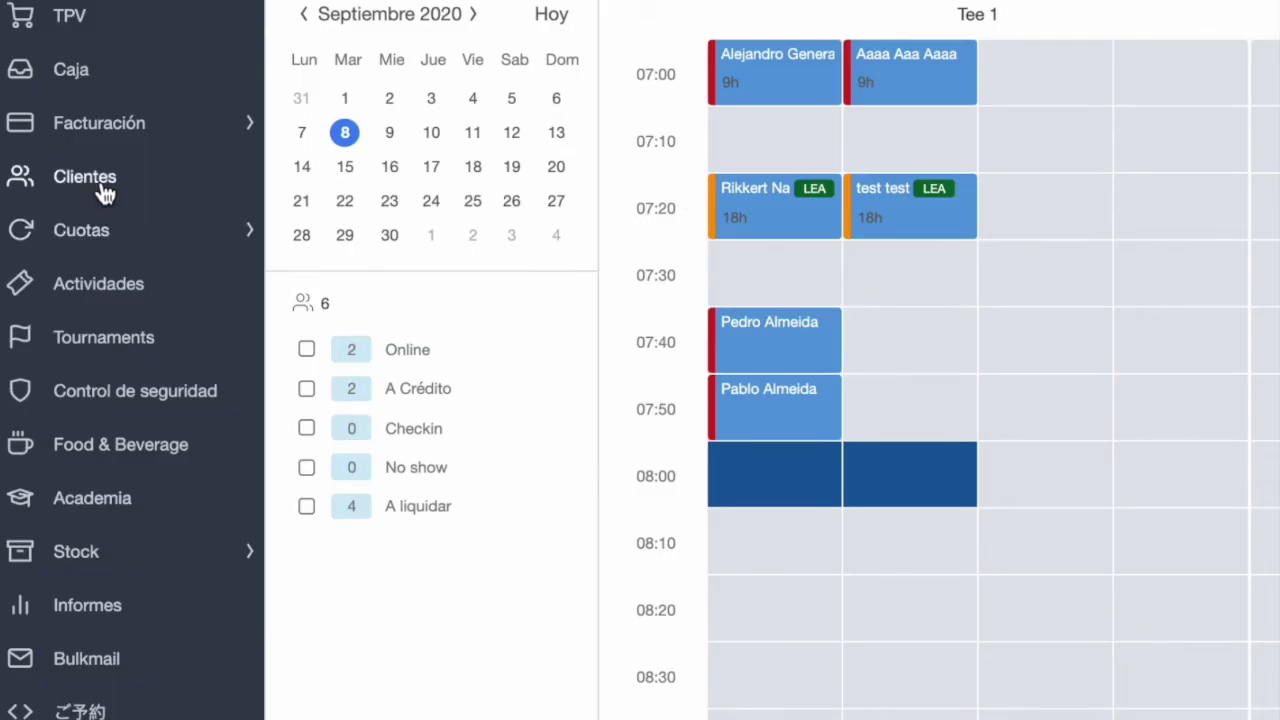
Search clients by surname and open the first matching client's record.
left_click(102, 182)
type("almeida")
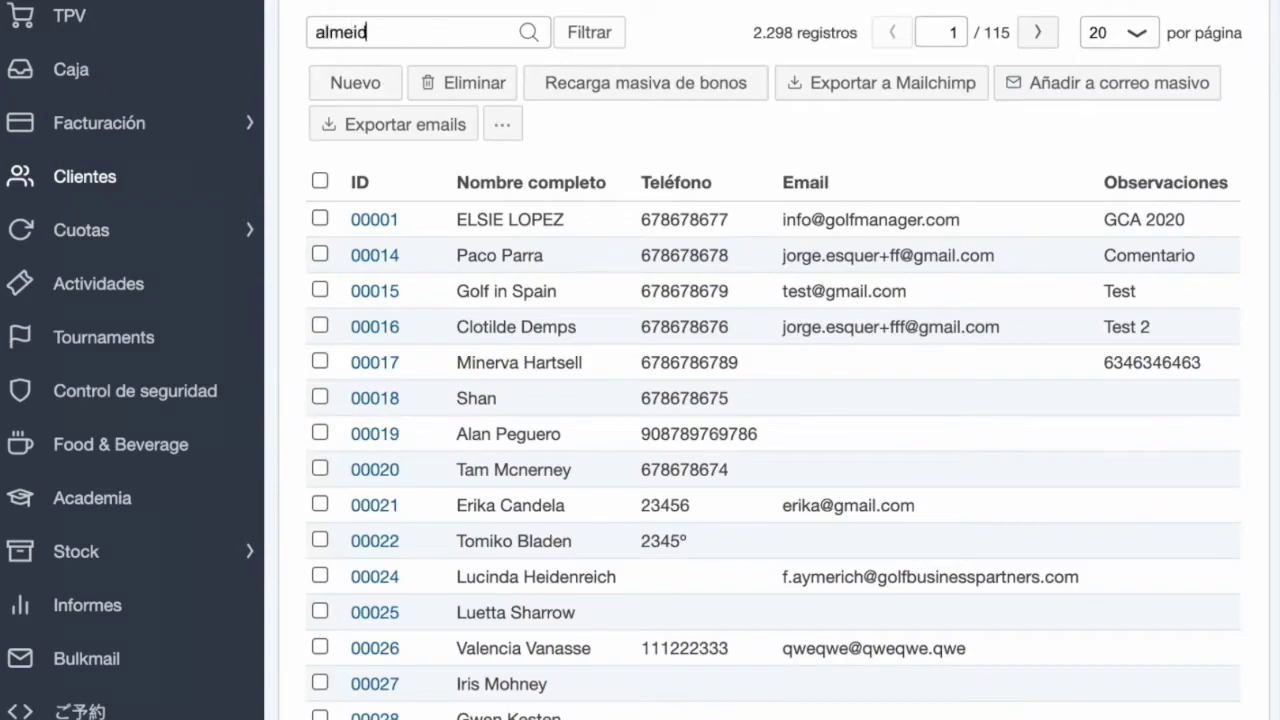
left_click(384, 292)
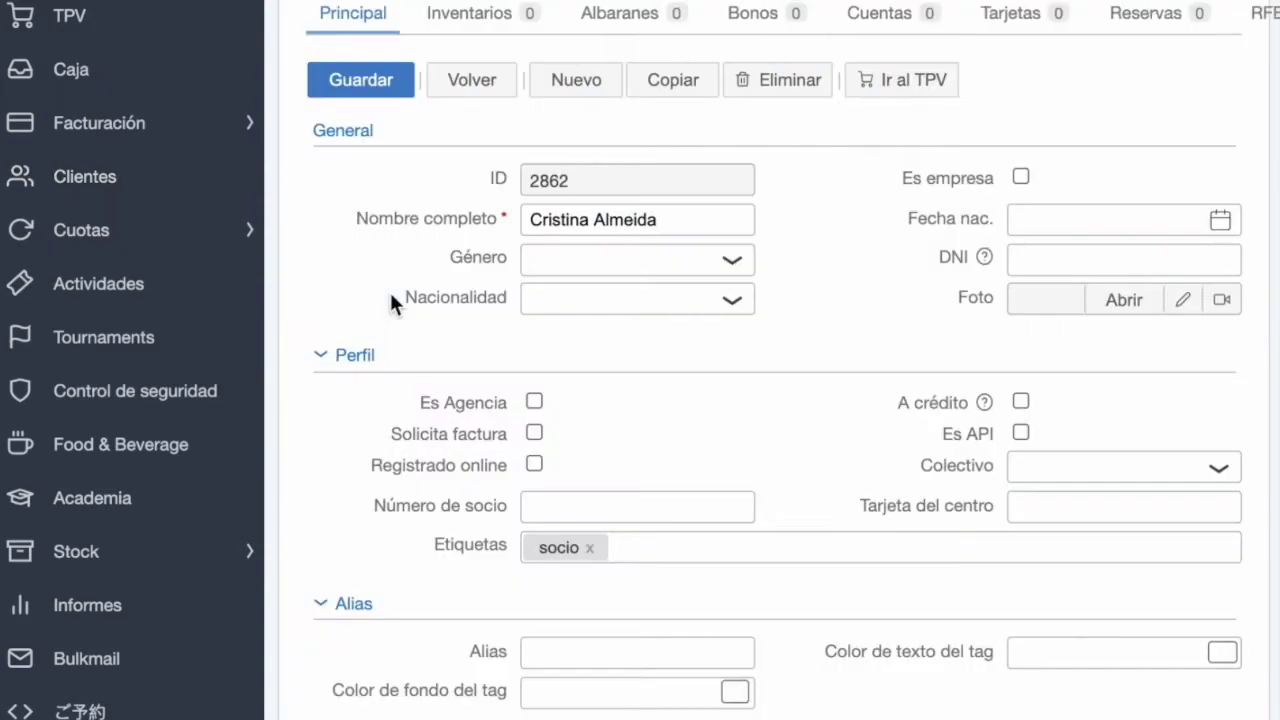
left_click(463, 80)
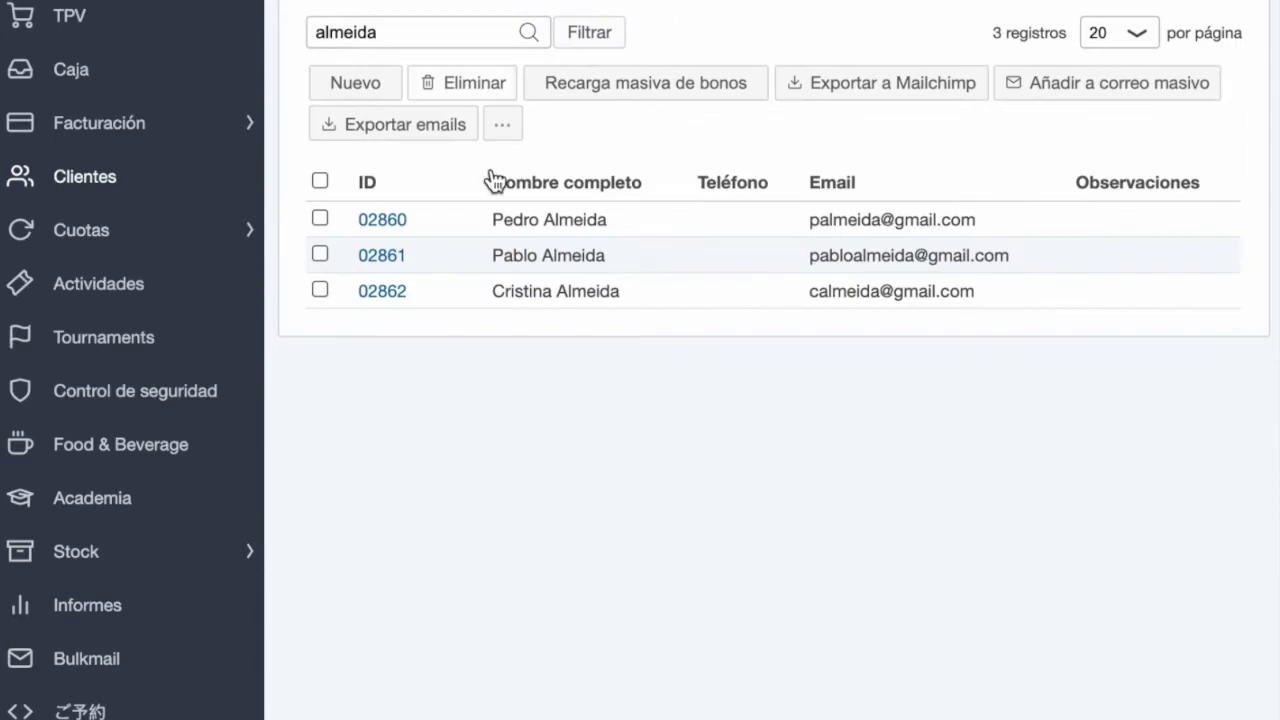
left_click(526, 219)
Tag that client as socio, save the record, and return to the 08:00 Tee 1 slot.
left_click(580, 652)
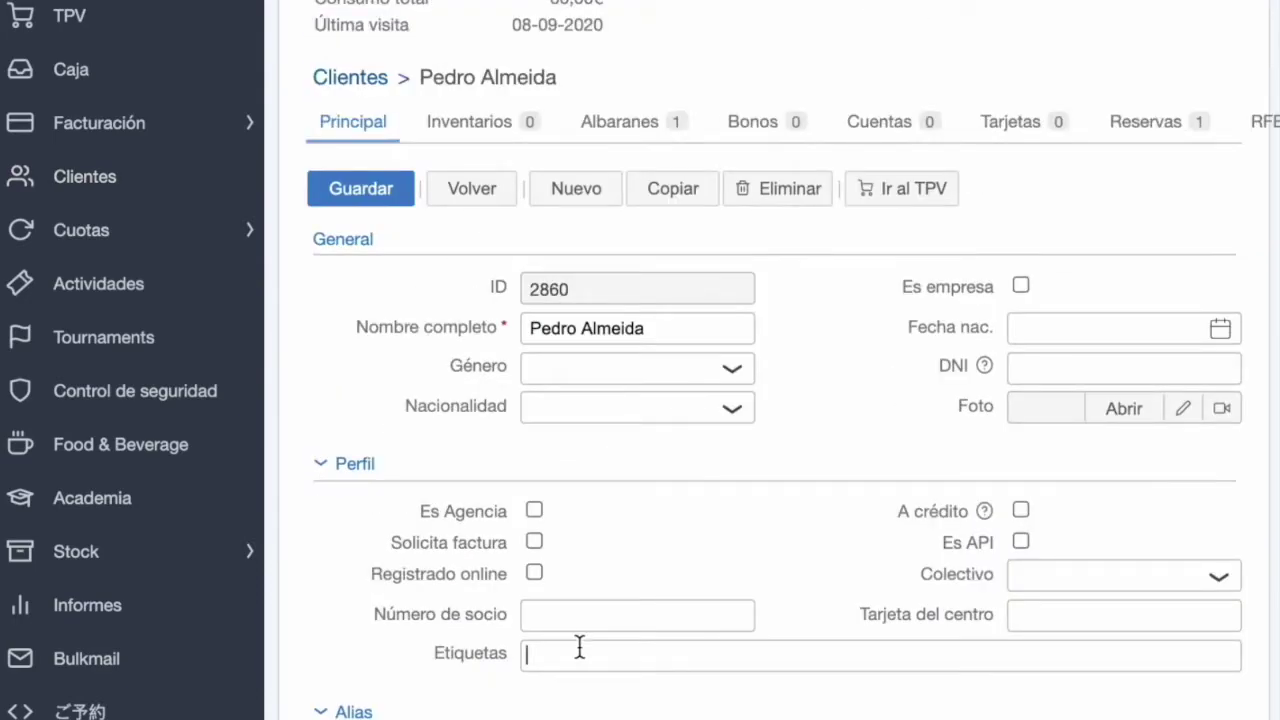
type("so")
key("Return")
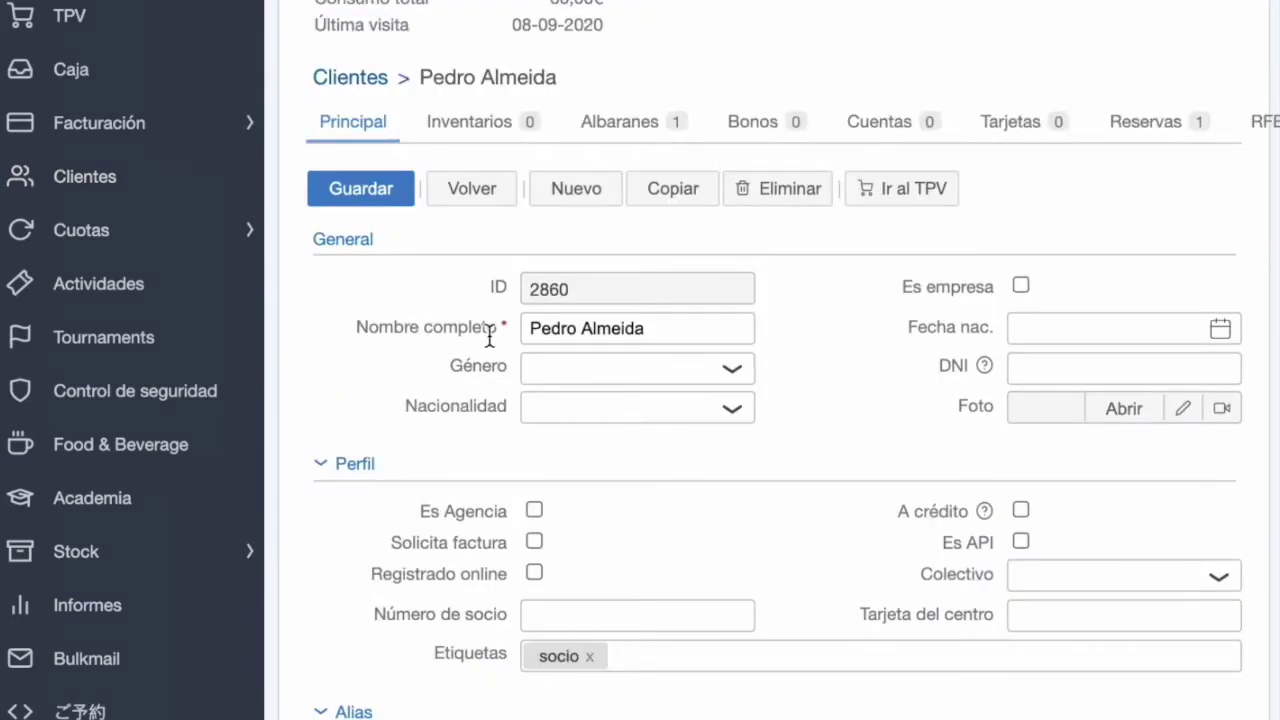
left_click(370, 199)
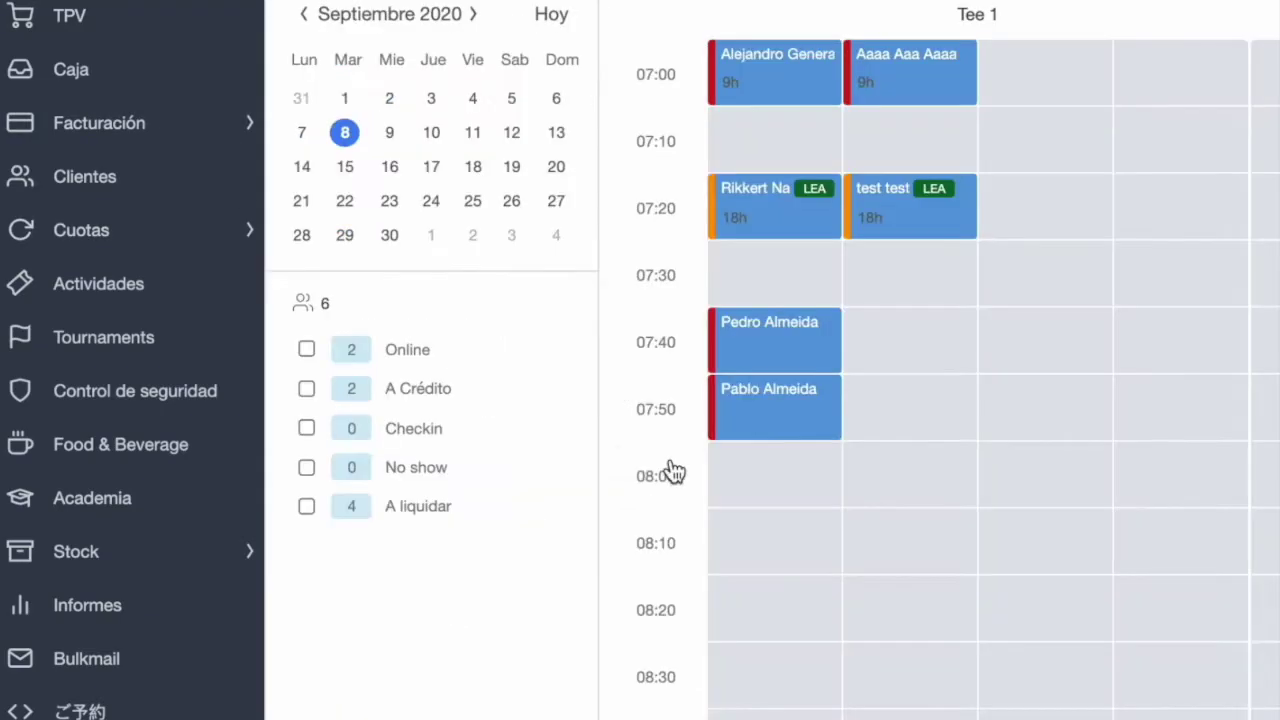
left_click(740, 465)
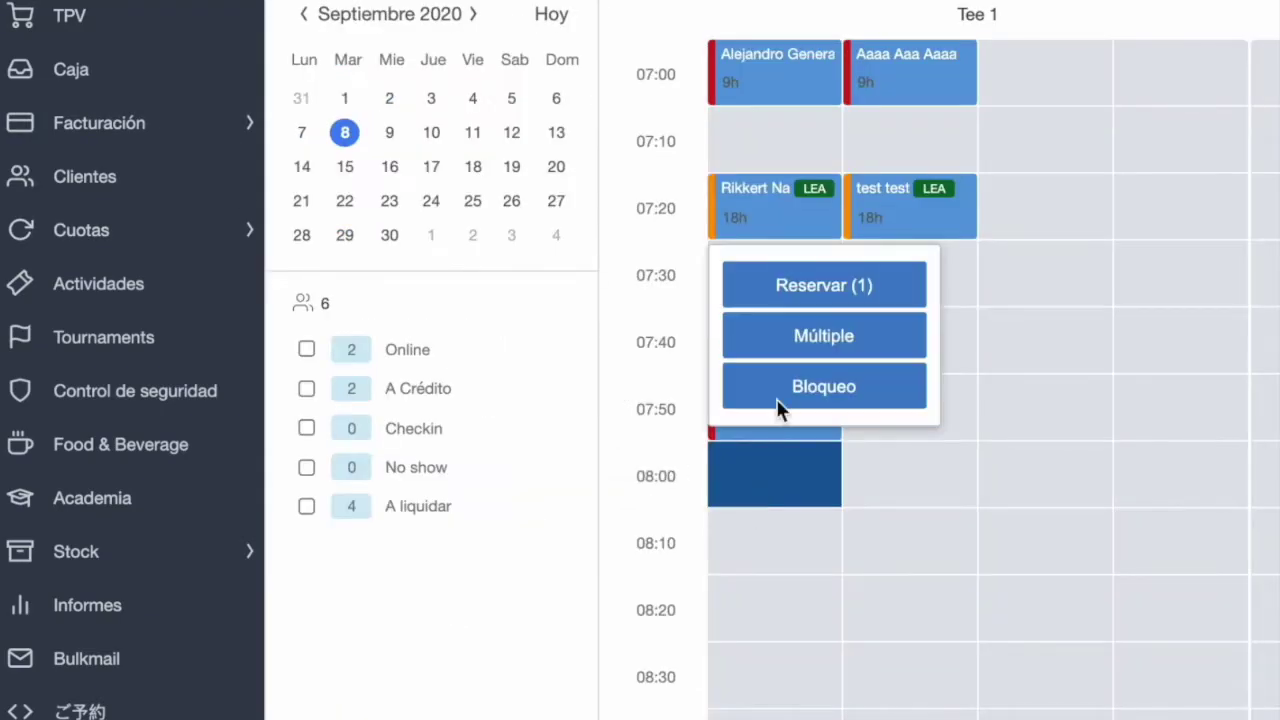
Start an 08:00 booking for the socio client and view its offered rate types.
left_click(785, 283)
left_click(390, 104)
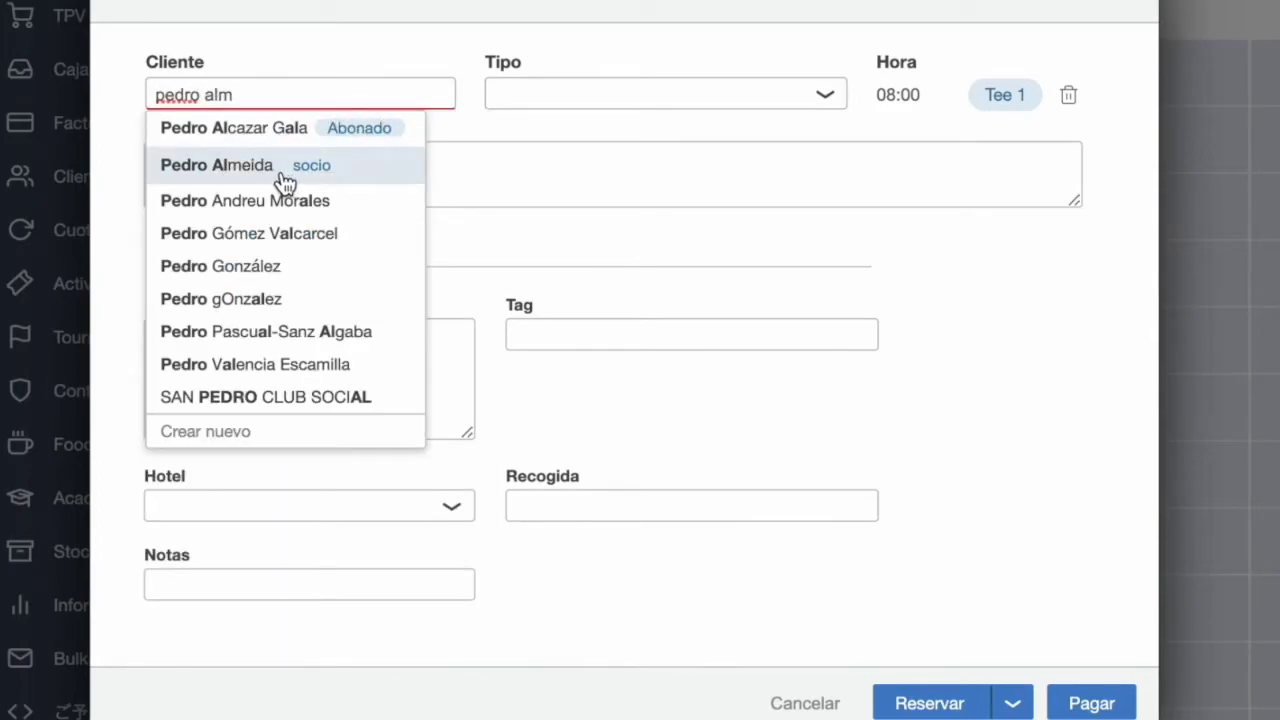
left_click(280, 168)
left_click(643, 107)
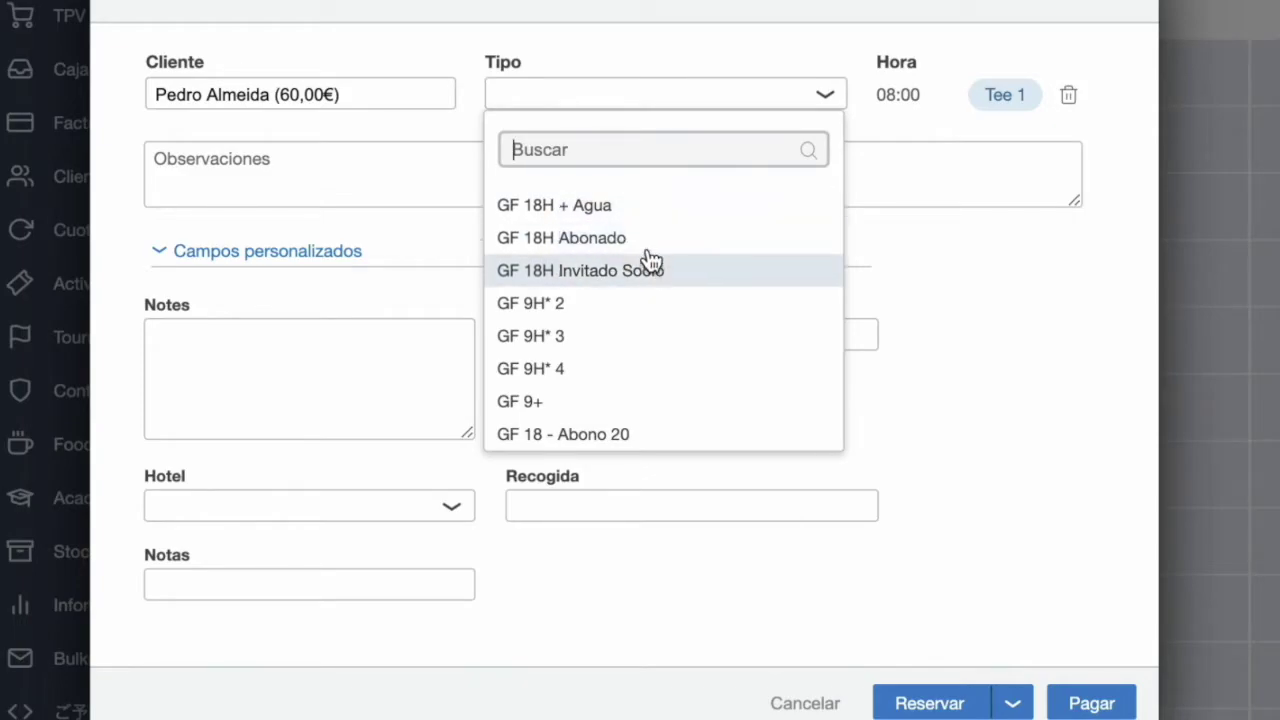
left_click(399, 93)
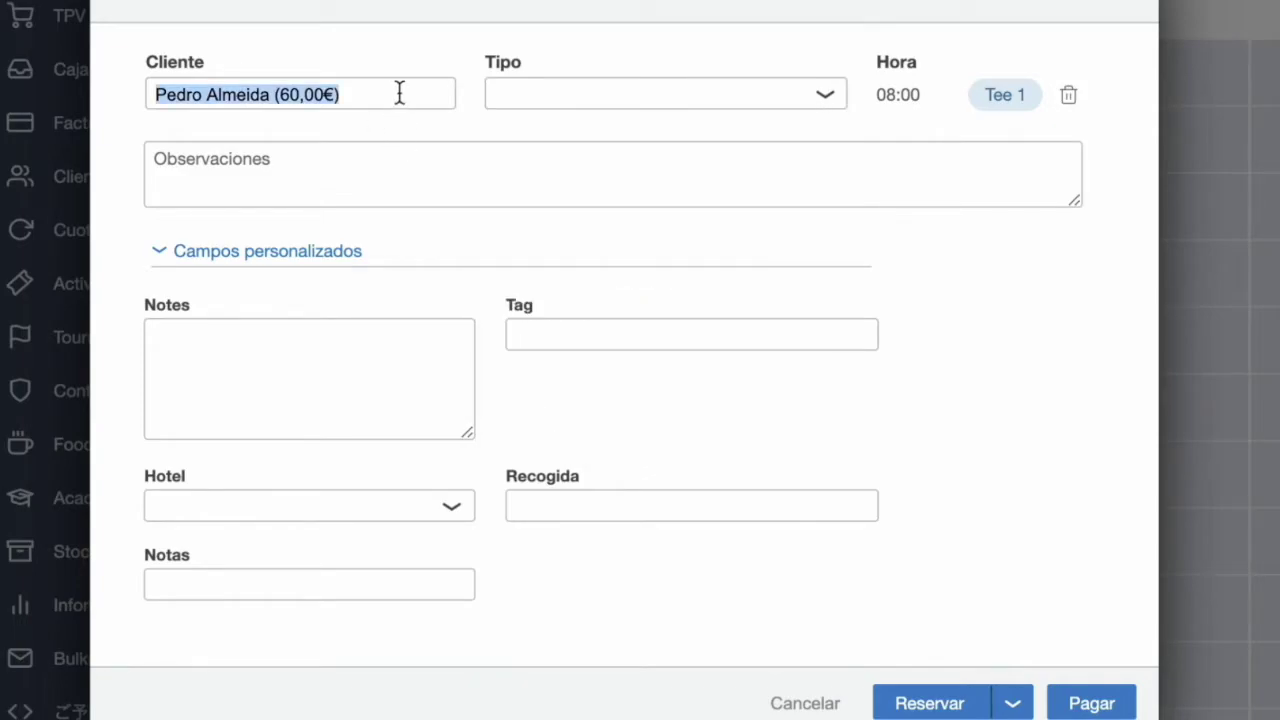
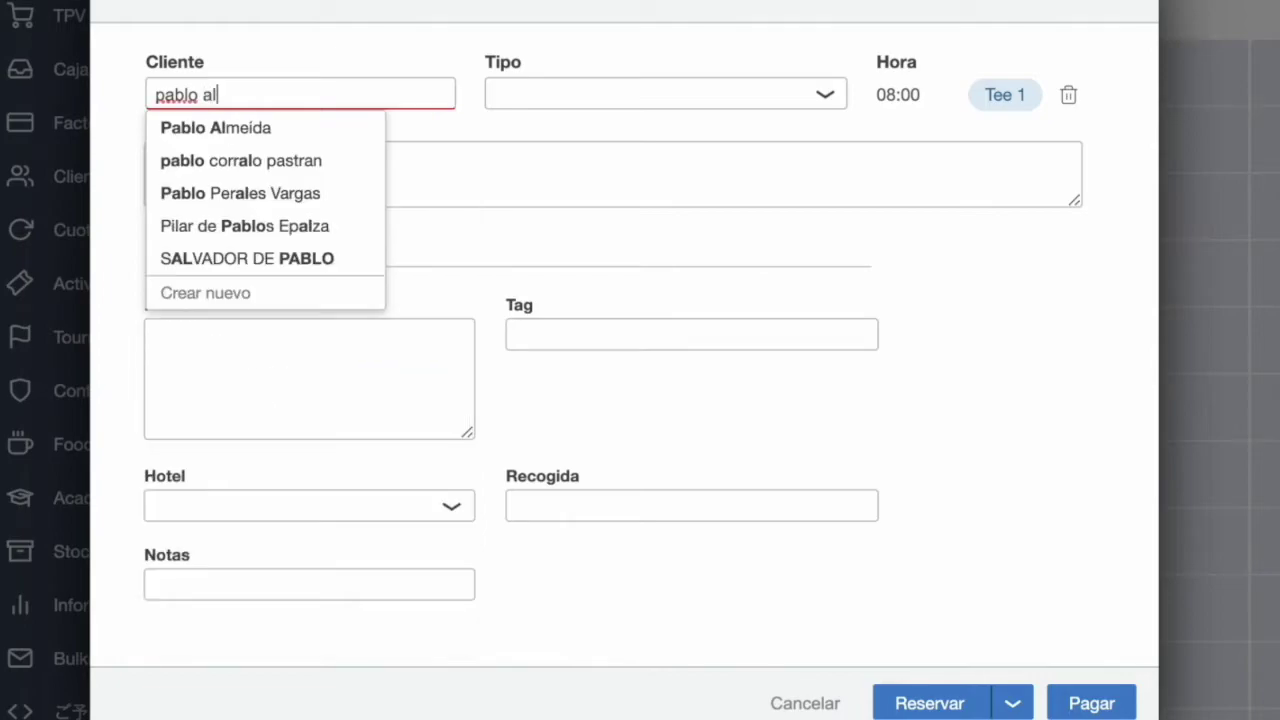
Swap to the non-member client, view its rate types, and close without booking.
left_click(356, 127)
left_click(572, 100)
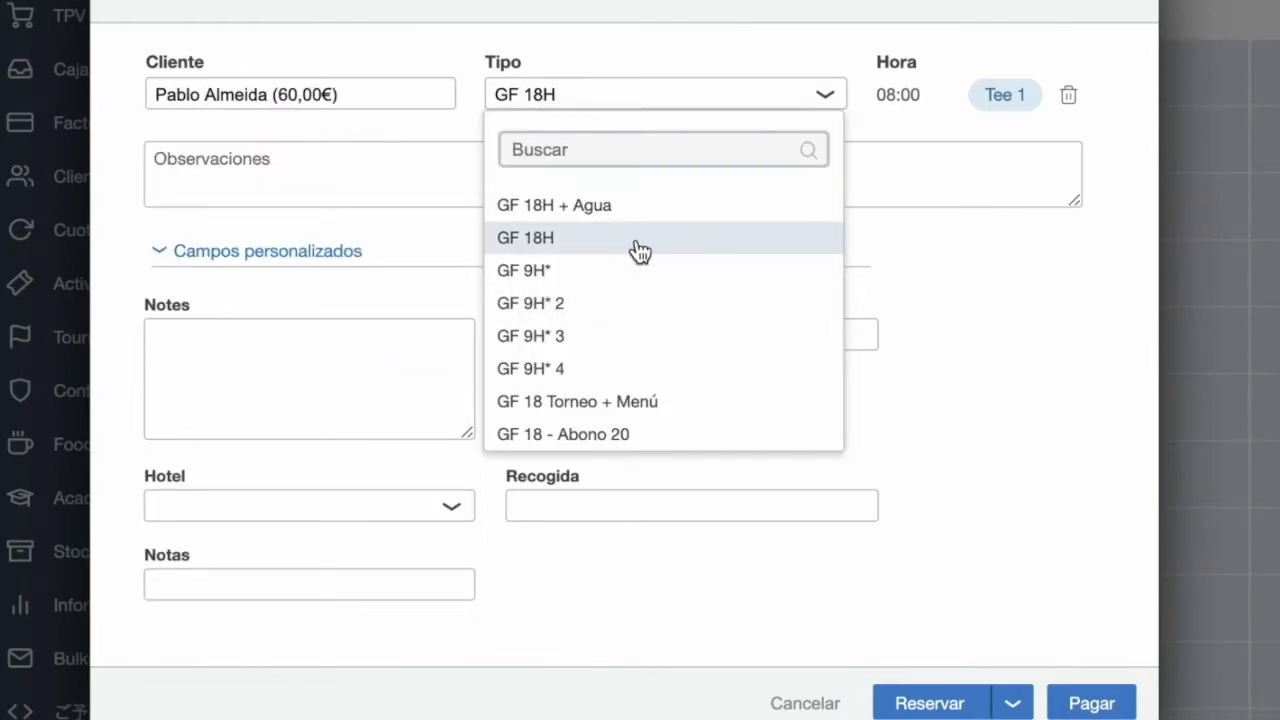
left_click(1130, 12)
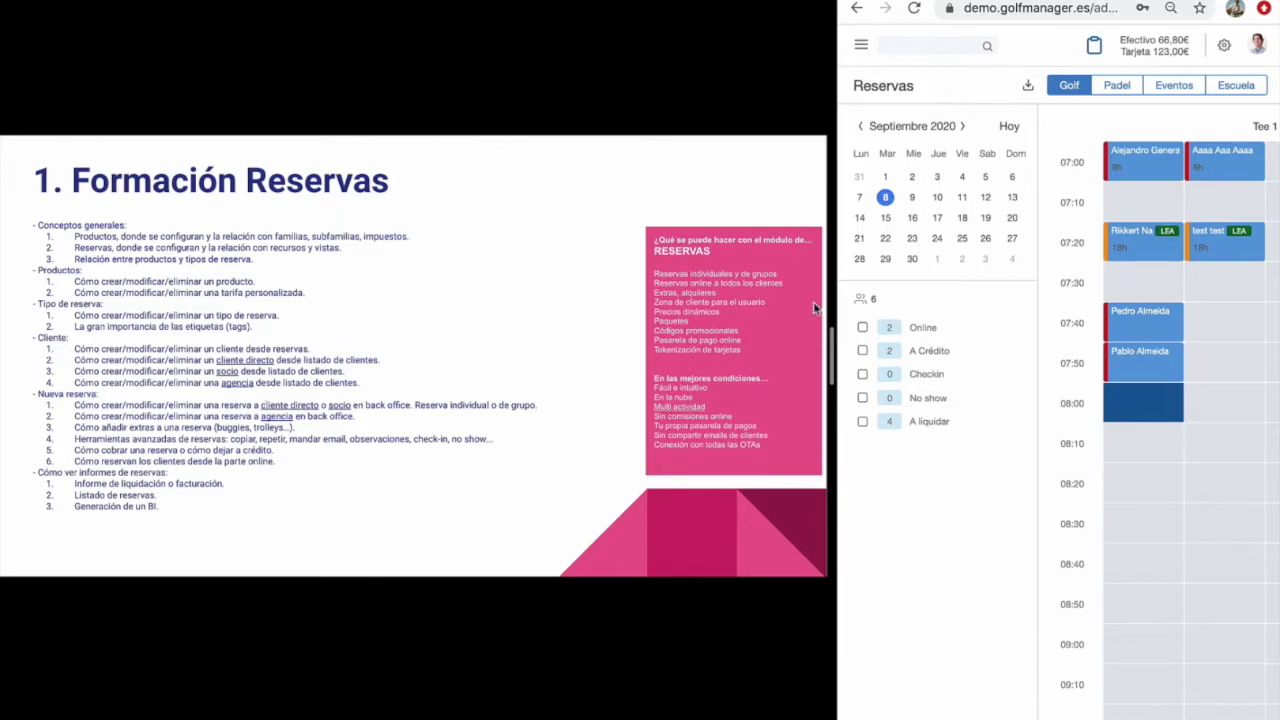
Widen the Golf Manager window and search clients for 'Golf and business'.
left_click_drag(830, 355, 497, 355)
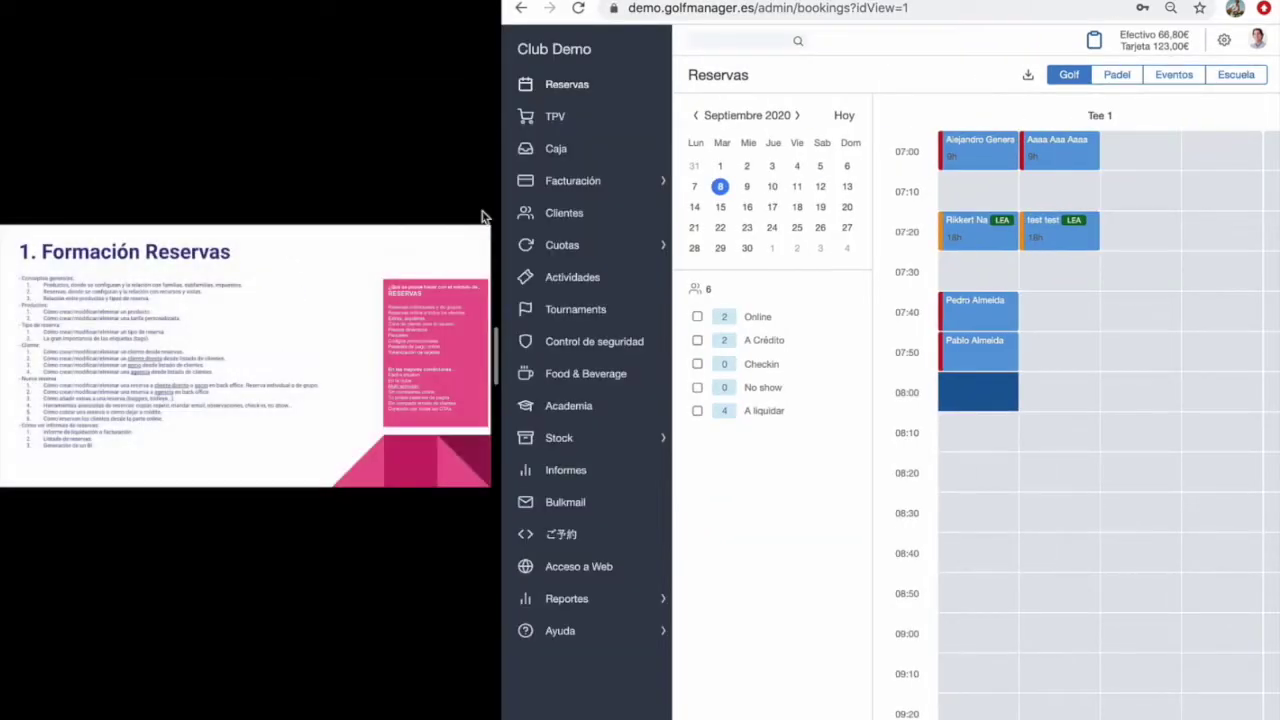
left_click(564, 212)
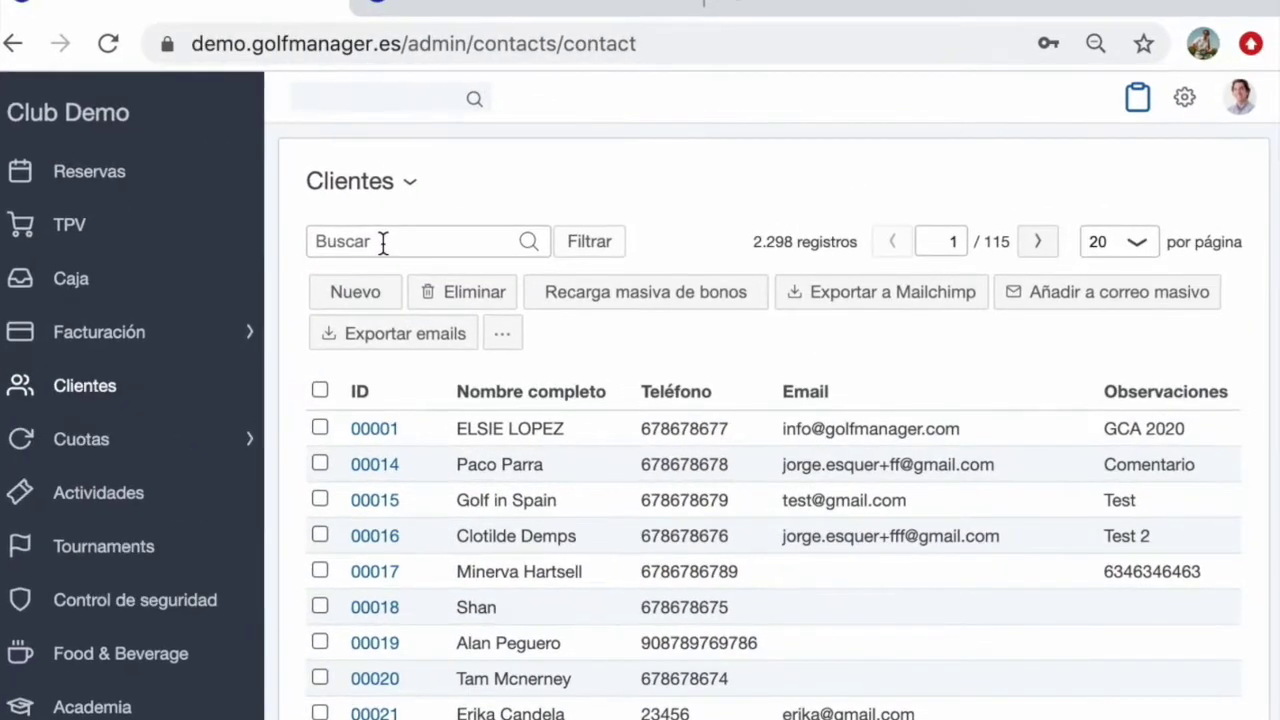
left_click(382, 243)
type("Golf and business")
triple_click(410, 243)
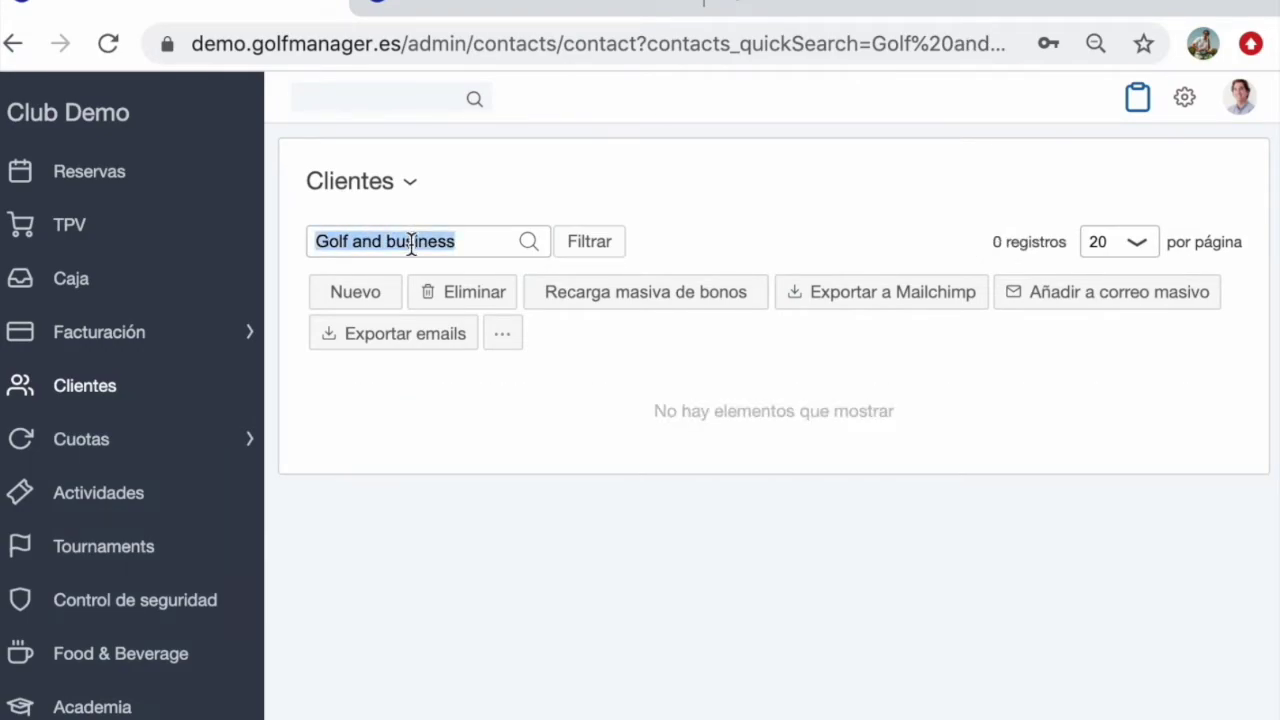
Create client 'Golf and business' tagged TTOO, save it, and return to the 08:00 slot.
left_click(355, 300)
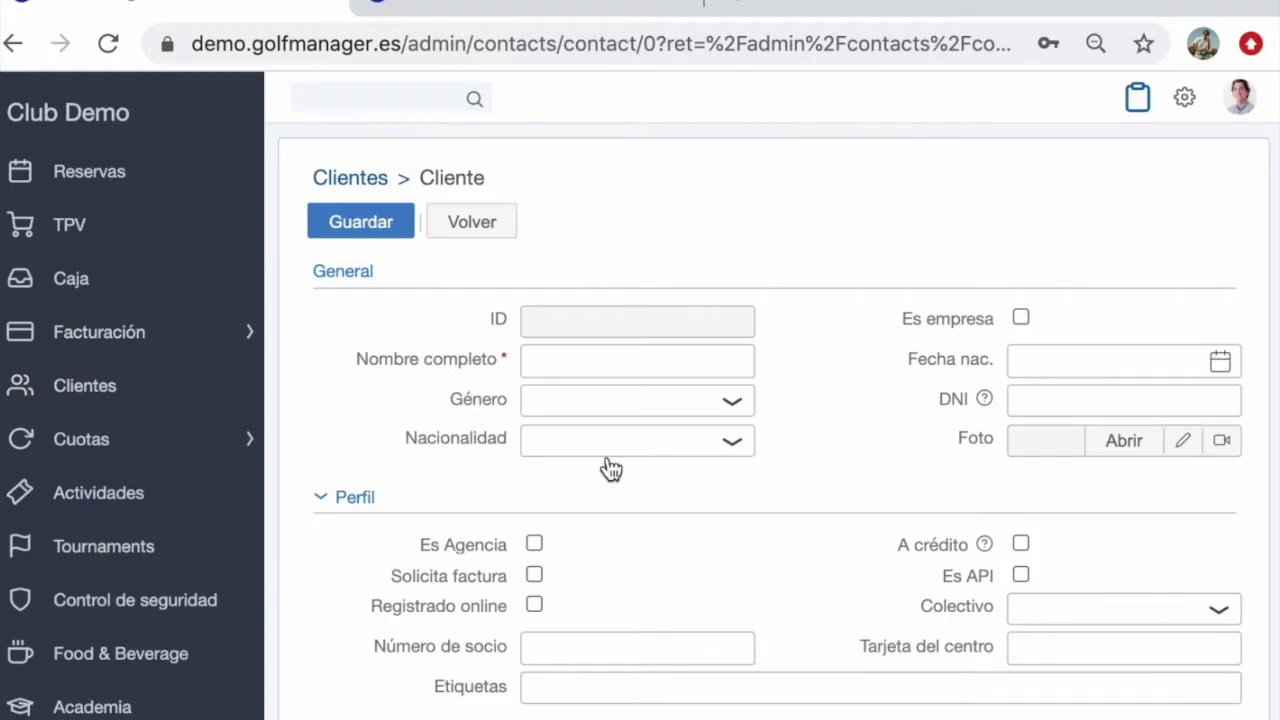
left_click(580, 362)
type("Golf and business")
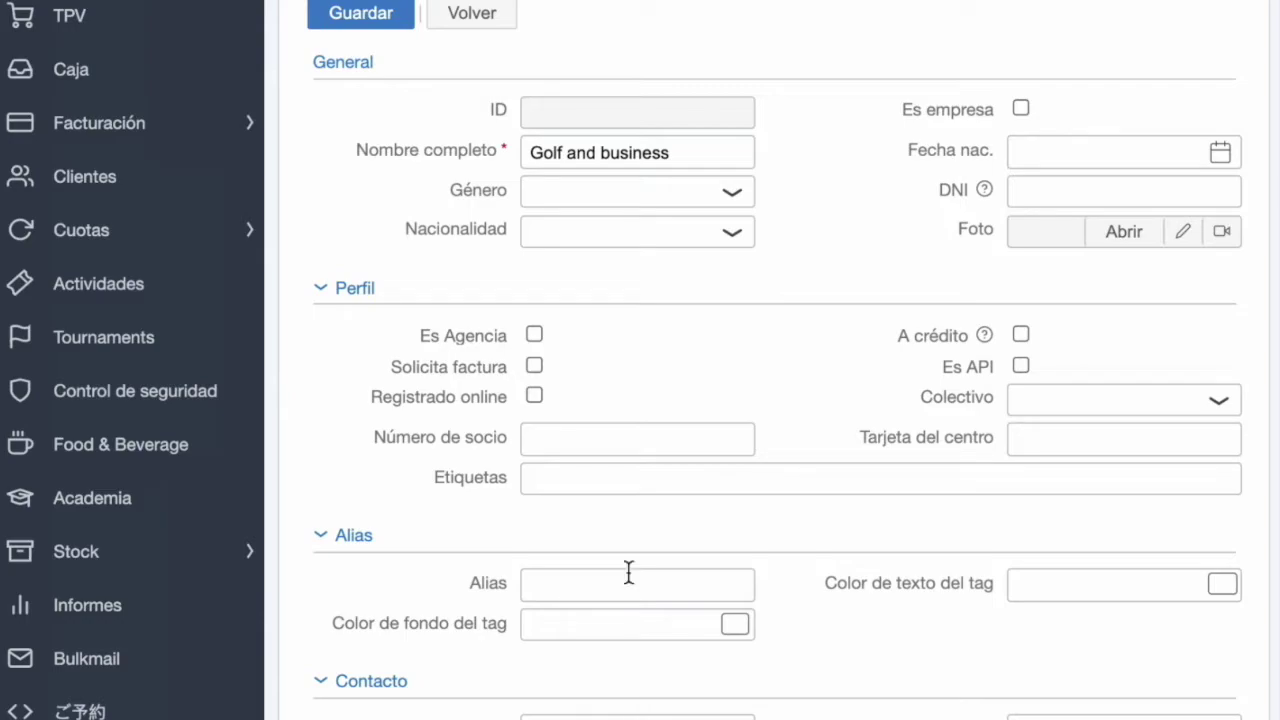
left_click(583, 480)
type("tt")
key("Return")
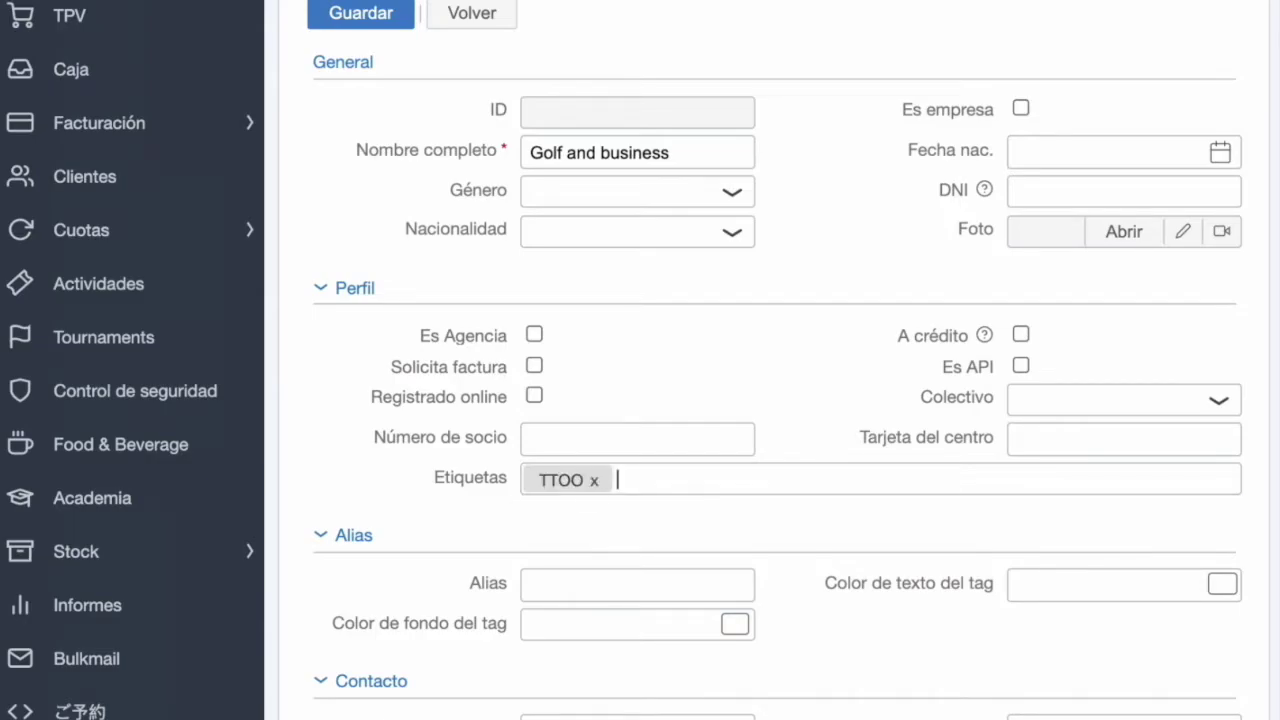
left_click(348, 22)
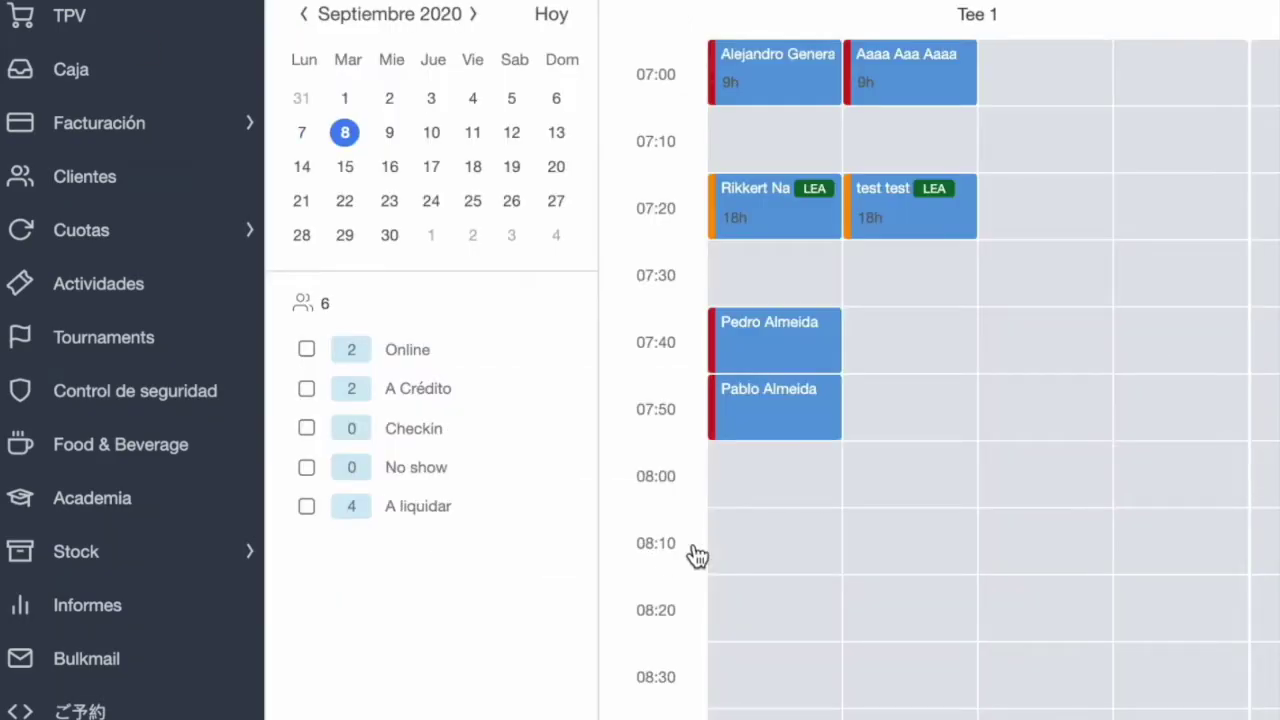
left_click(767, 488)
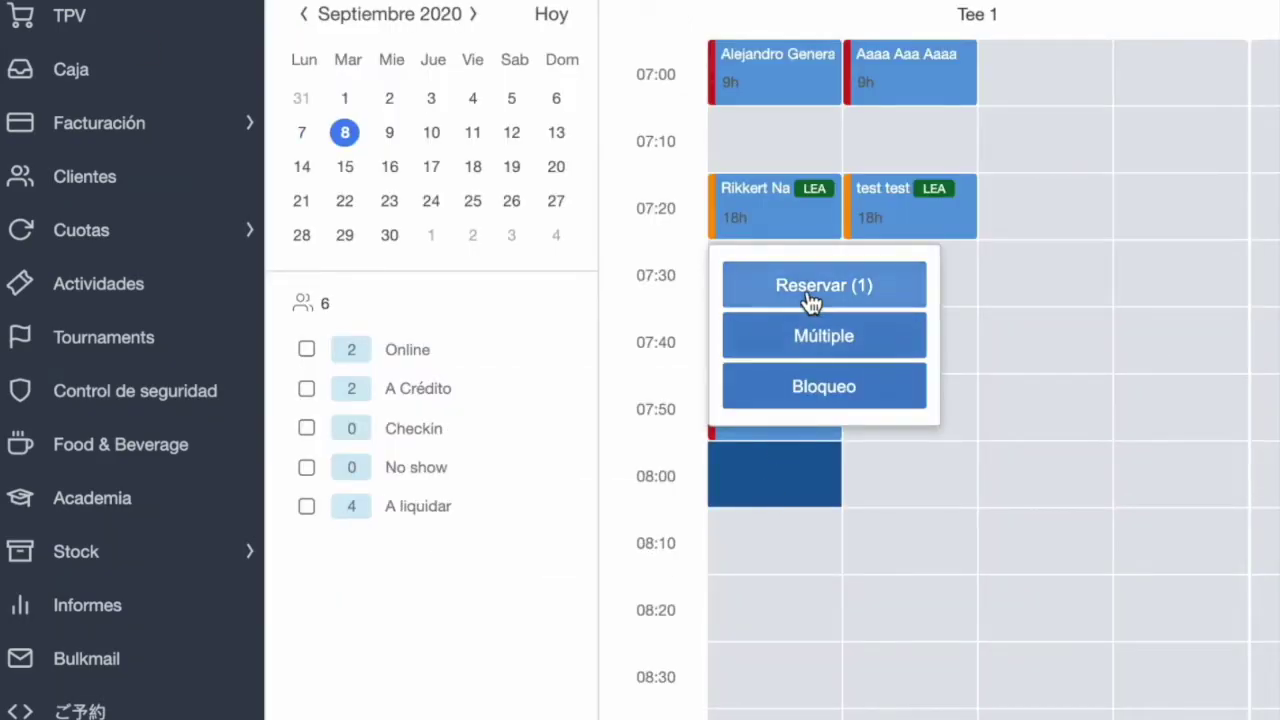
Start an 08:00 booking for Golf and business, check the GF 18 TTOO rate, and close unsaved.
left_click(811, 288)
left_click(360, 100)
type("golf & busi")
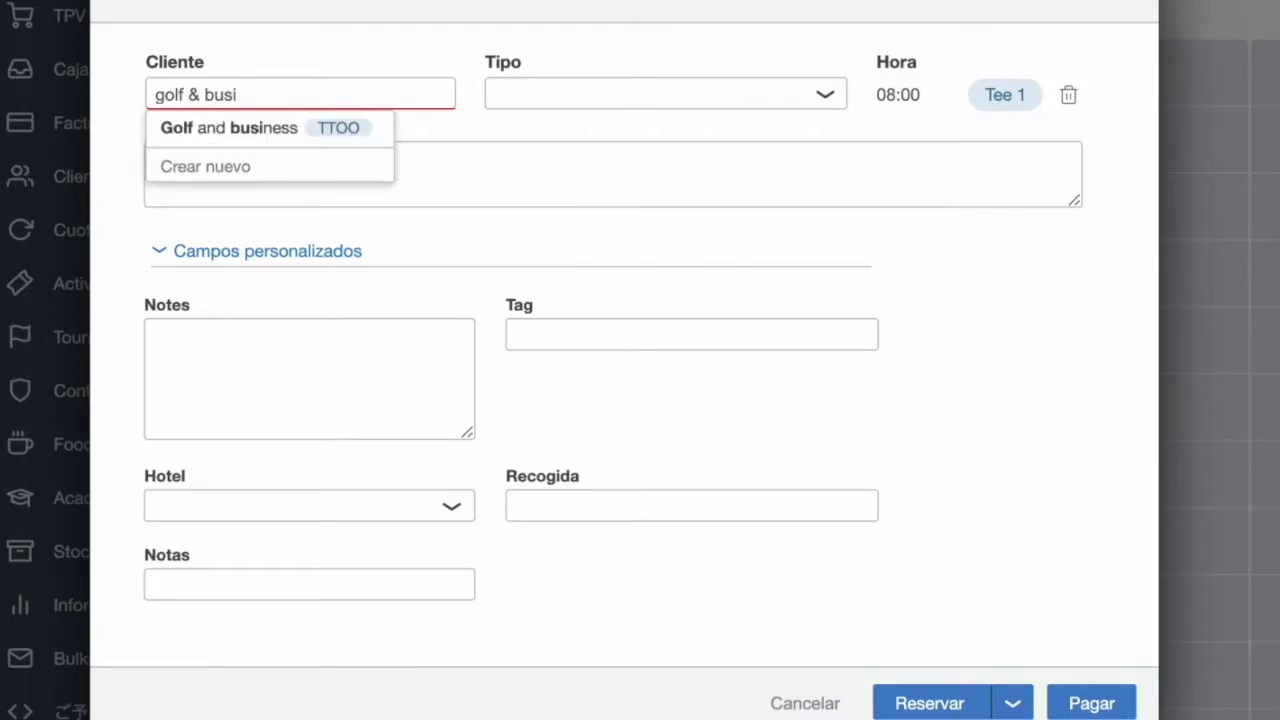
left_click(276, 132)
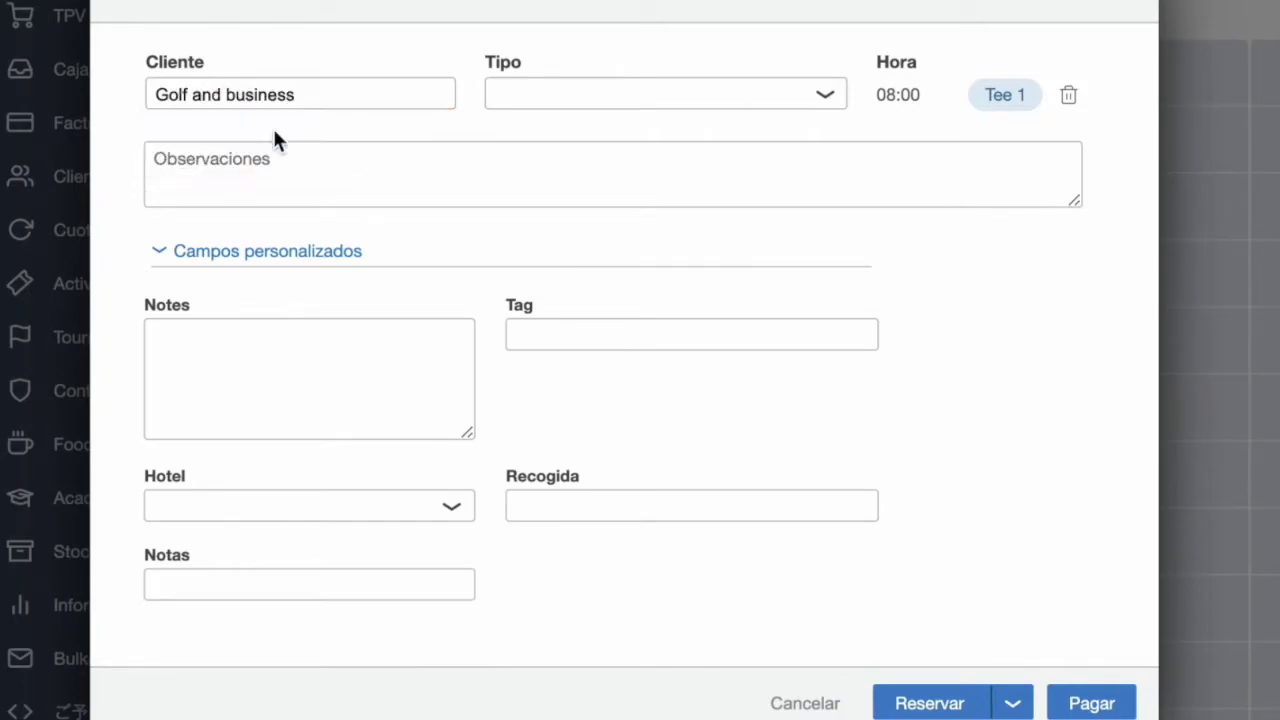
left_click(622, 104)
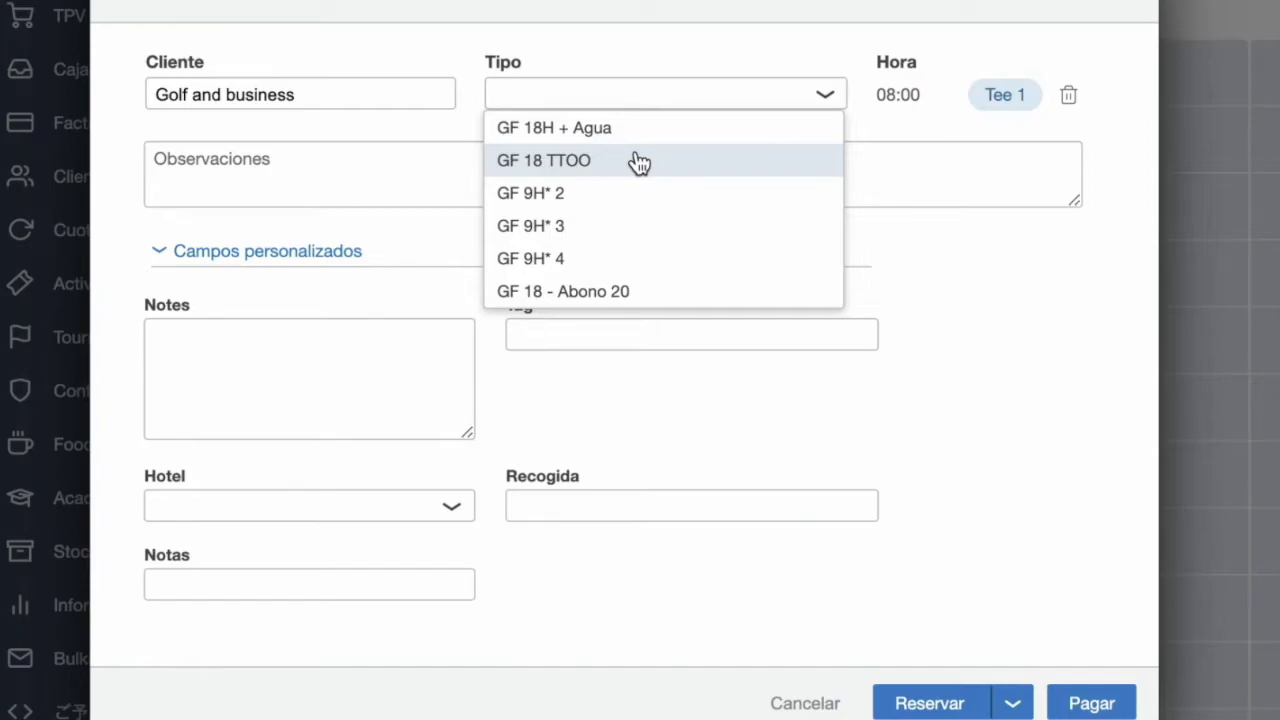
left_click(1132, 9)
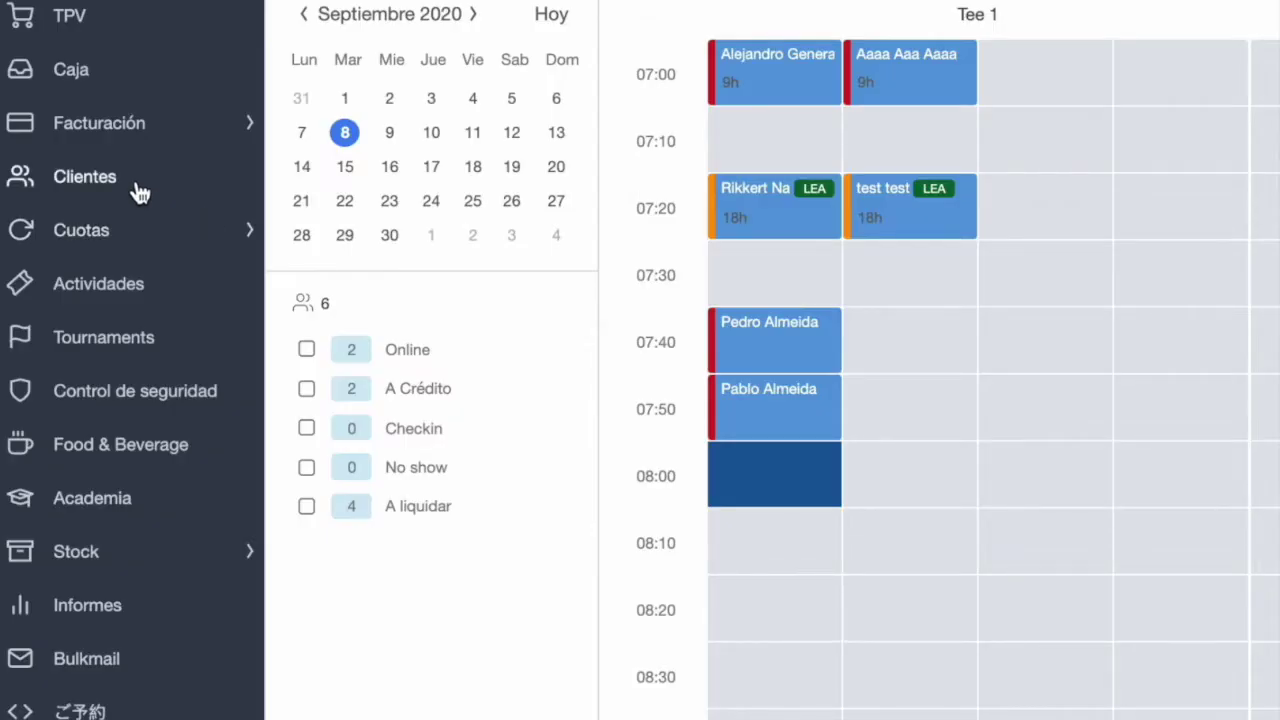
Open client 02863 (Golf and business) from the ID-descending list, review its agency form, and return to Reservas.
left_click(139, 193)
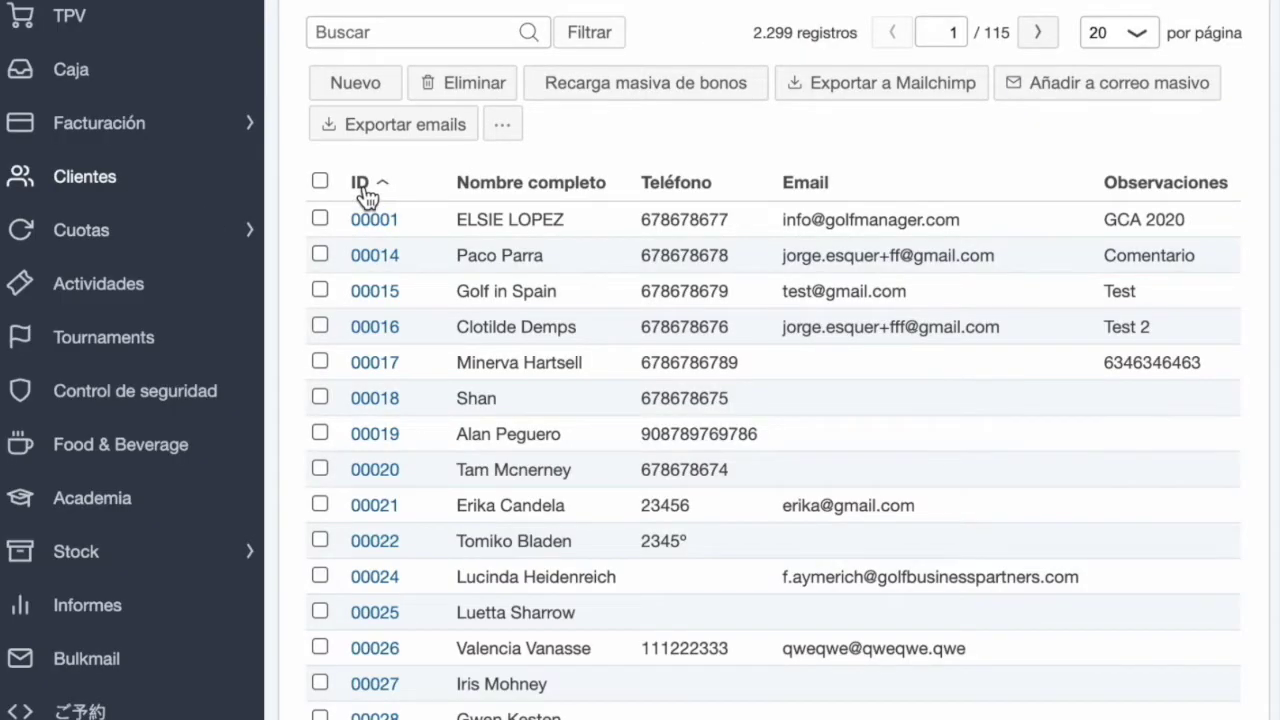
left_click(365, 190)
left_click(385, 225)
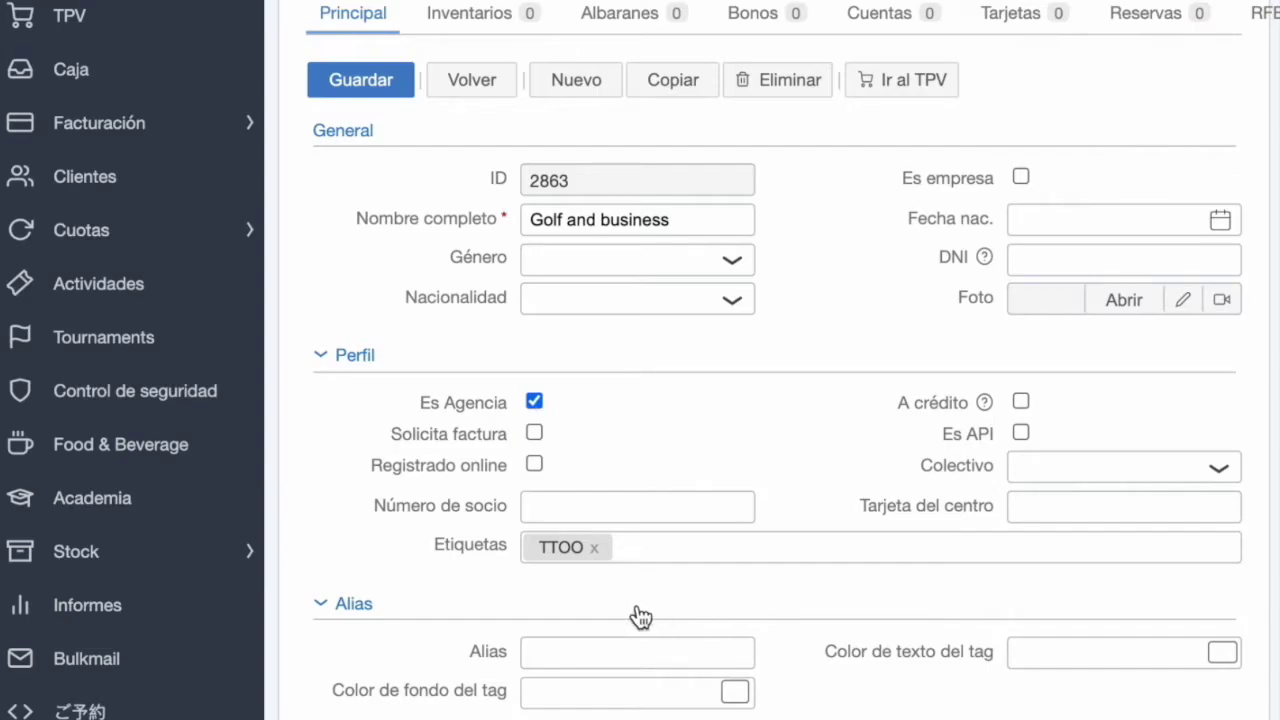
scroll(734, 634, "down", 5)
scroll(700, 634, "down", 10)
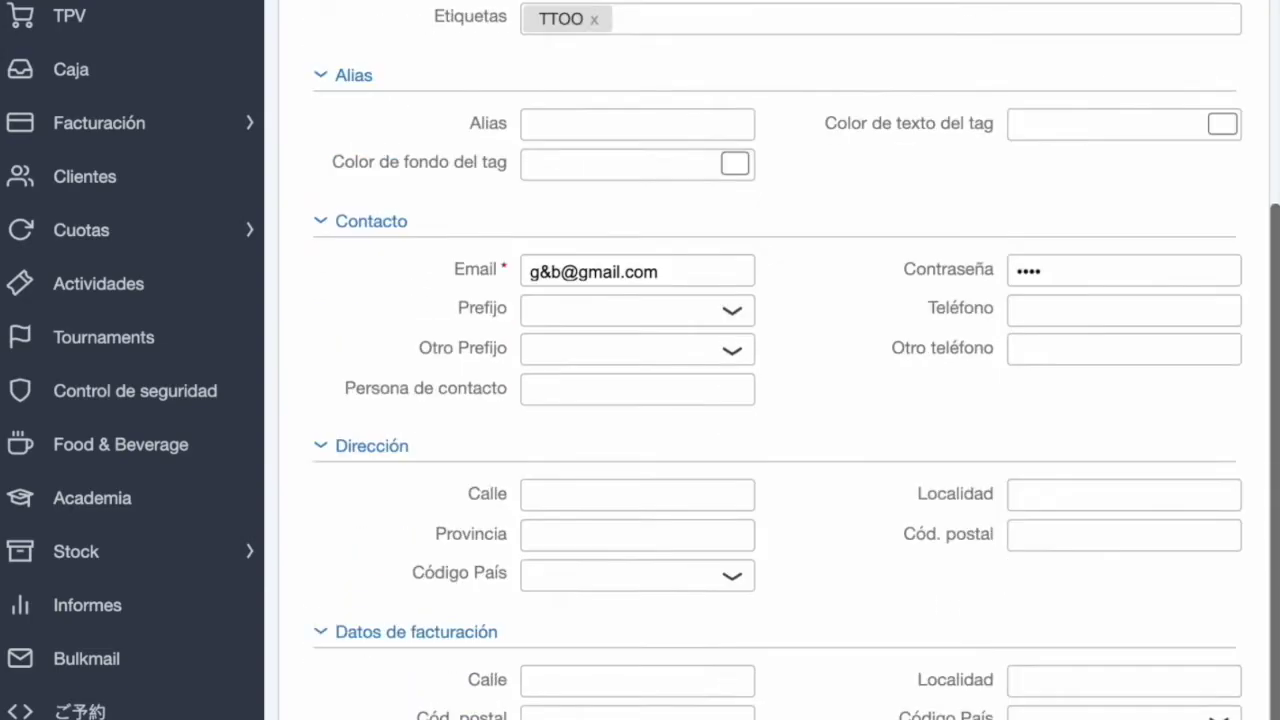
scroll(700, 634, "up", 8)
scroll(770, 400, "up", 7)
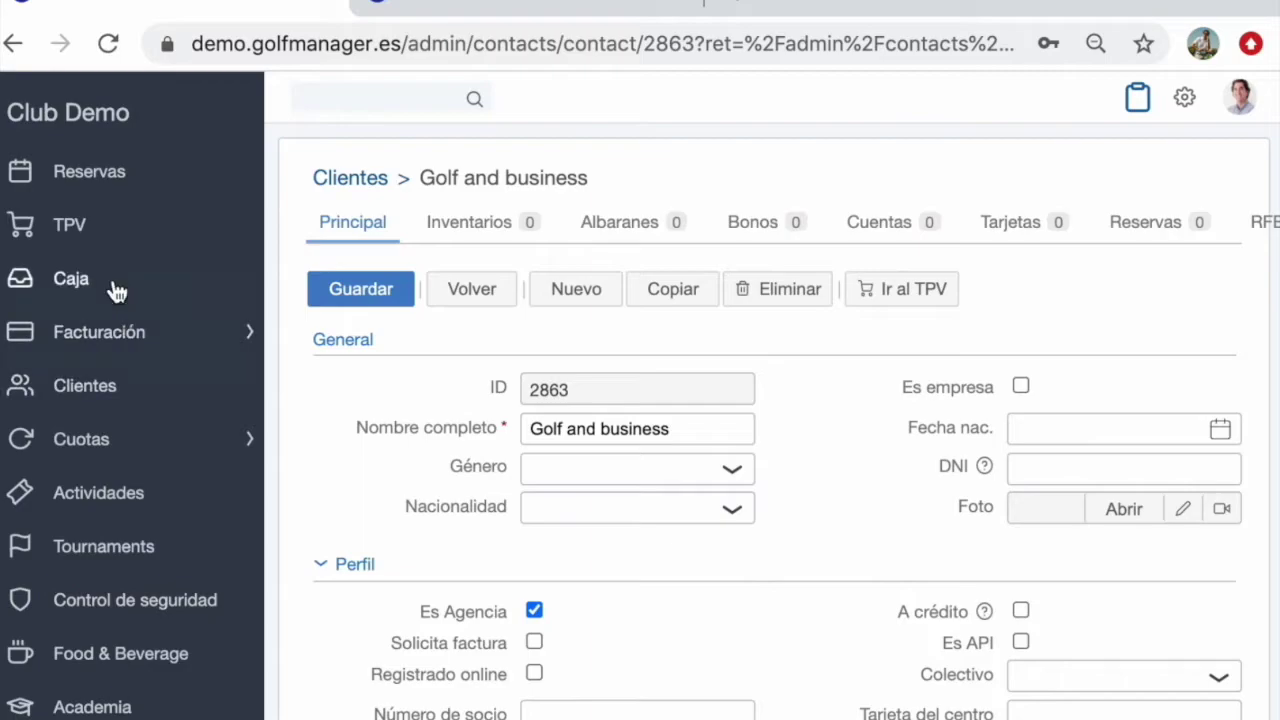
left_click(100, 188)
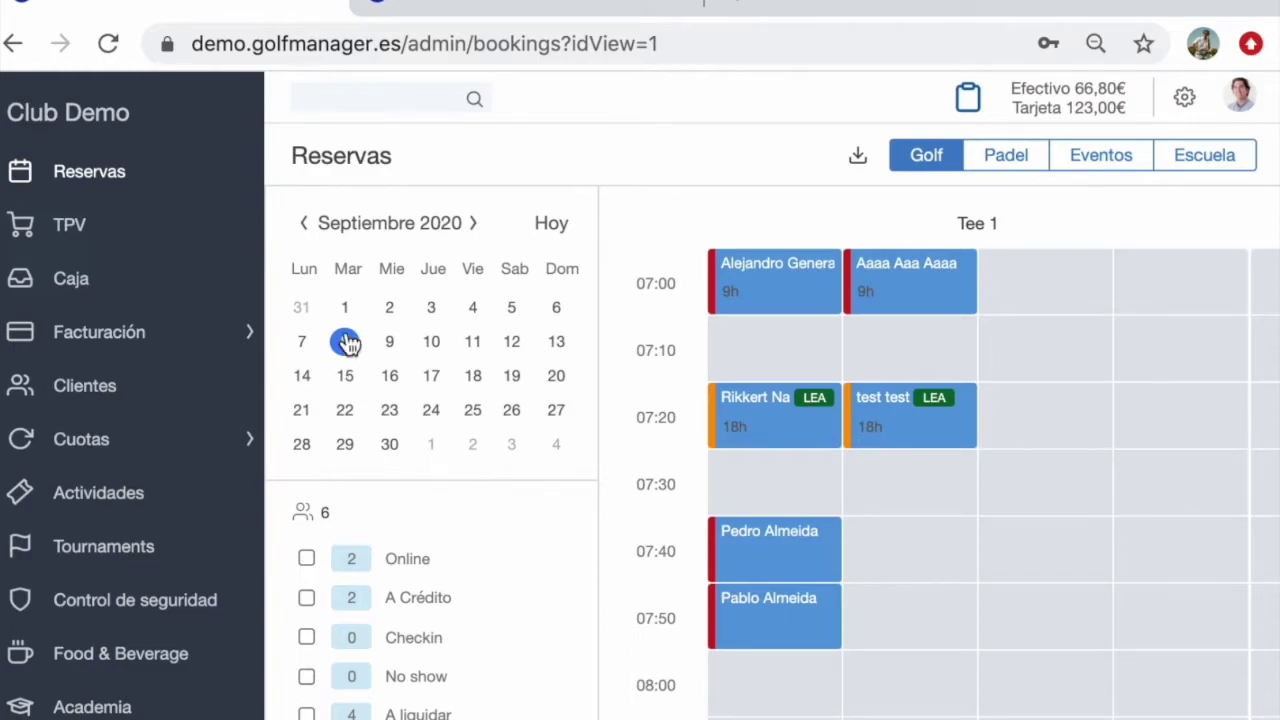
Book the searched client into Tee 1's 08:40 slot on 9 September as GF 18H + Agua.
left_click(389, 341)
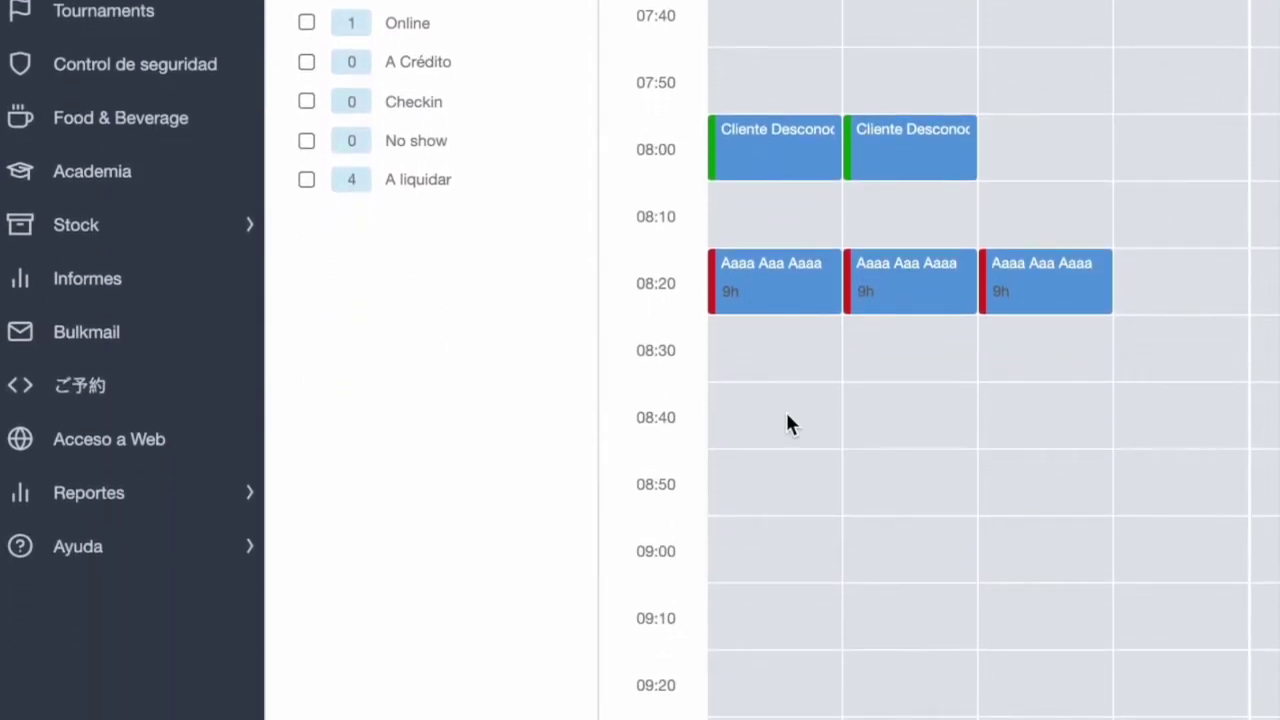
left_click(787, 415)
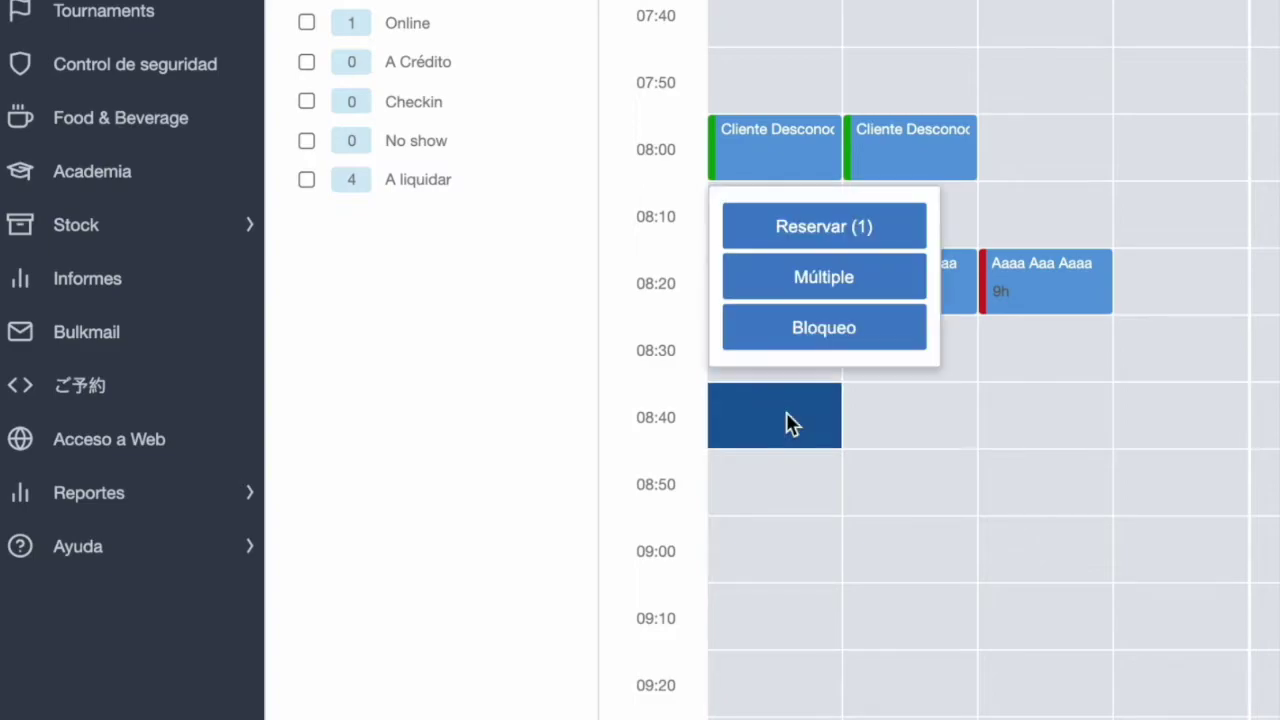
left_click(815, 230)
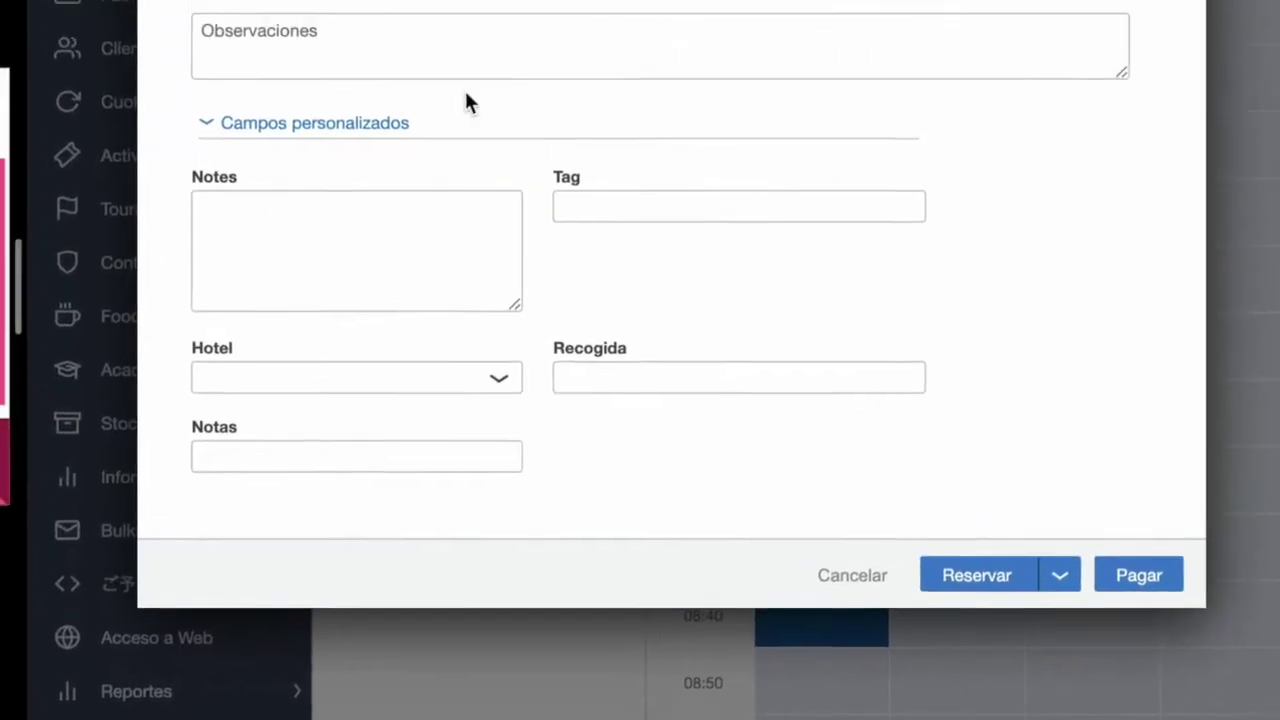
type("vera")
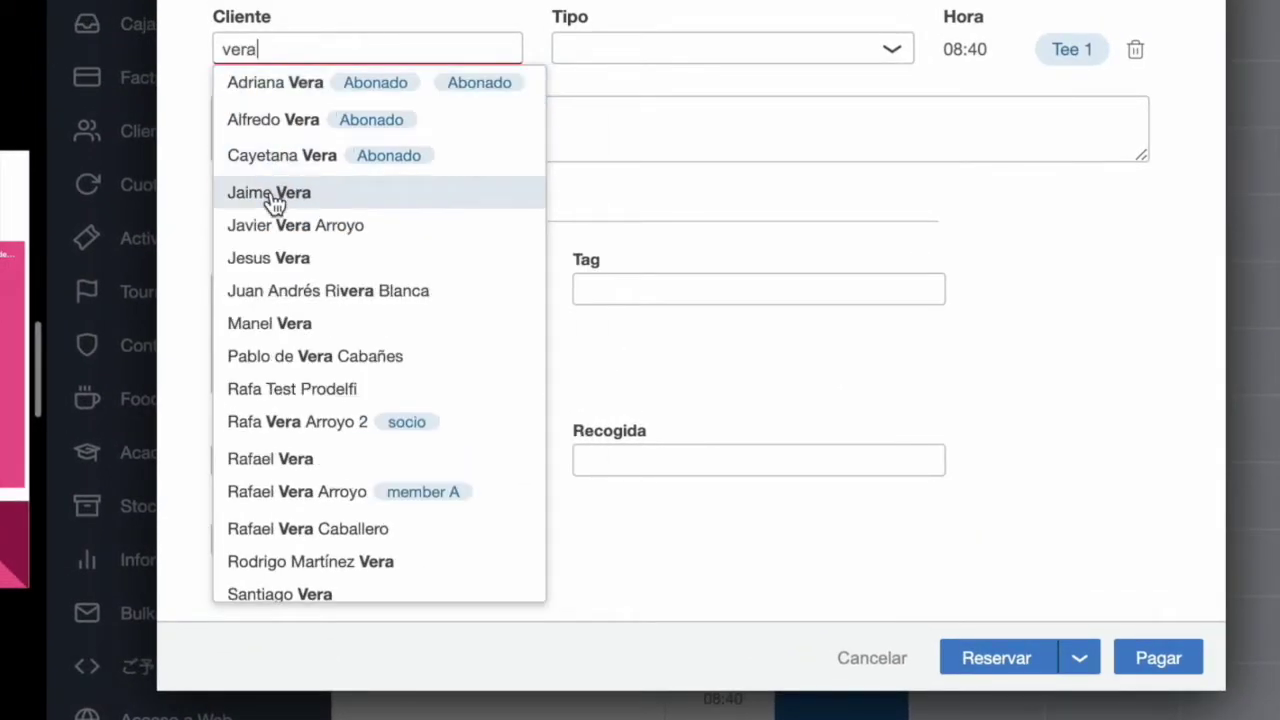
left_click(268, 193)
left_click(710, 55)
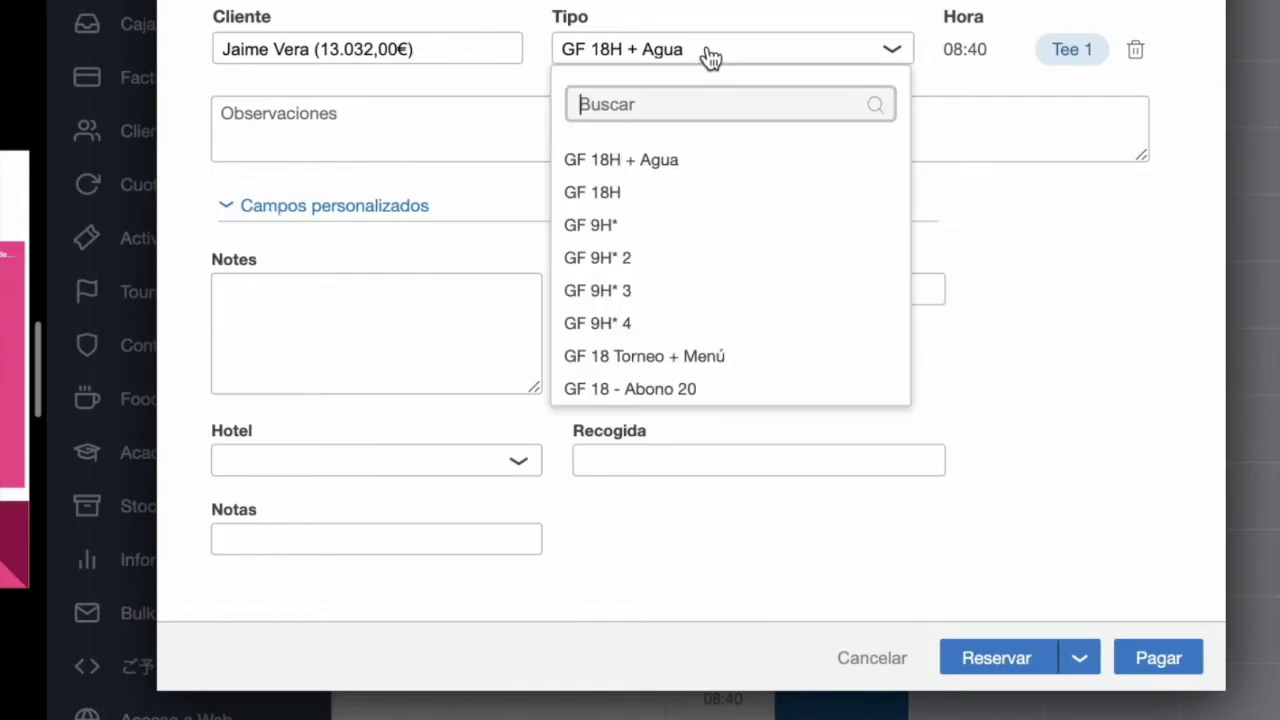
left_click(720, 162)
left_click(997, 657)
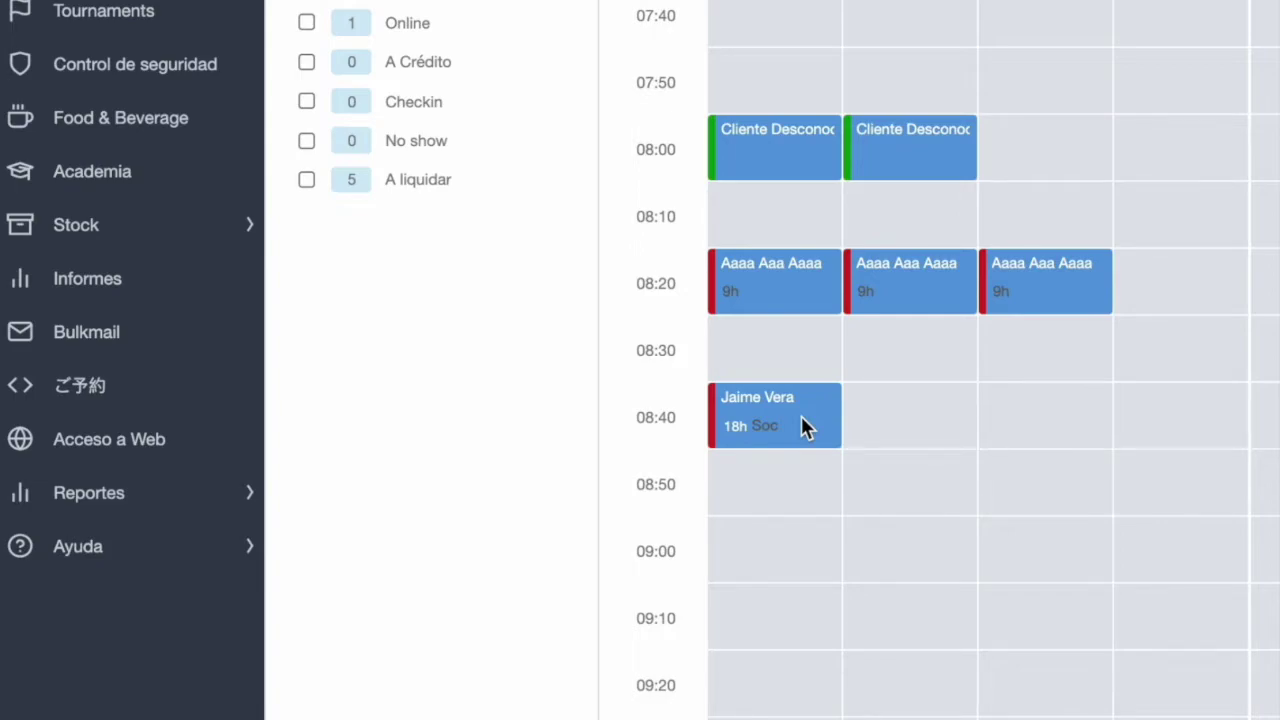
Drag the 08:40 booking to 09:00, then move it to 08:50.
left_click_drag(801, 416, 831, 597)
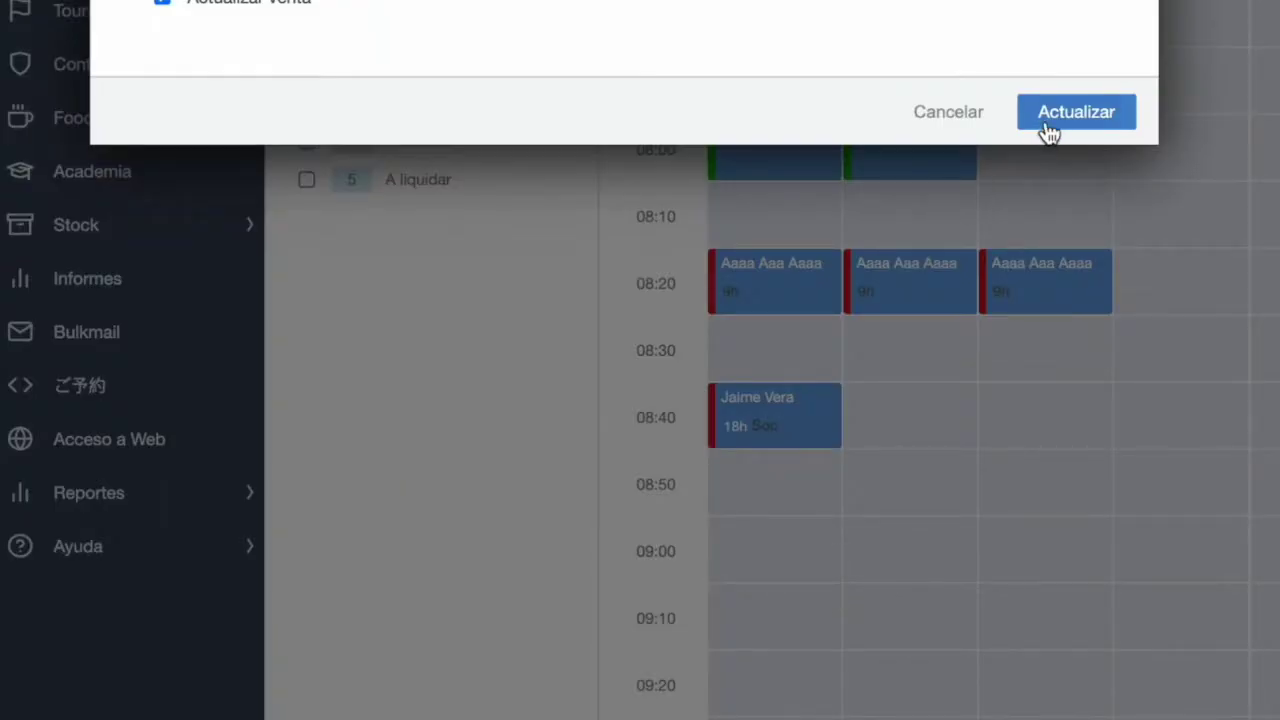
left_click(1054, 112)
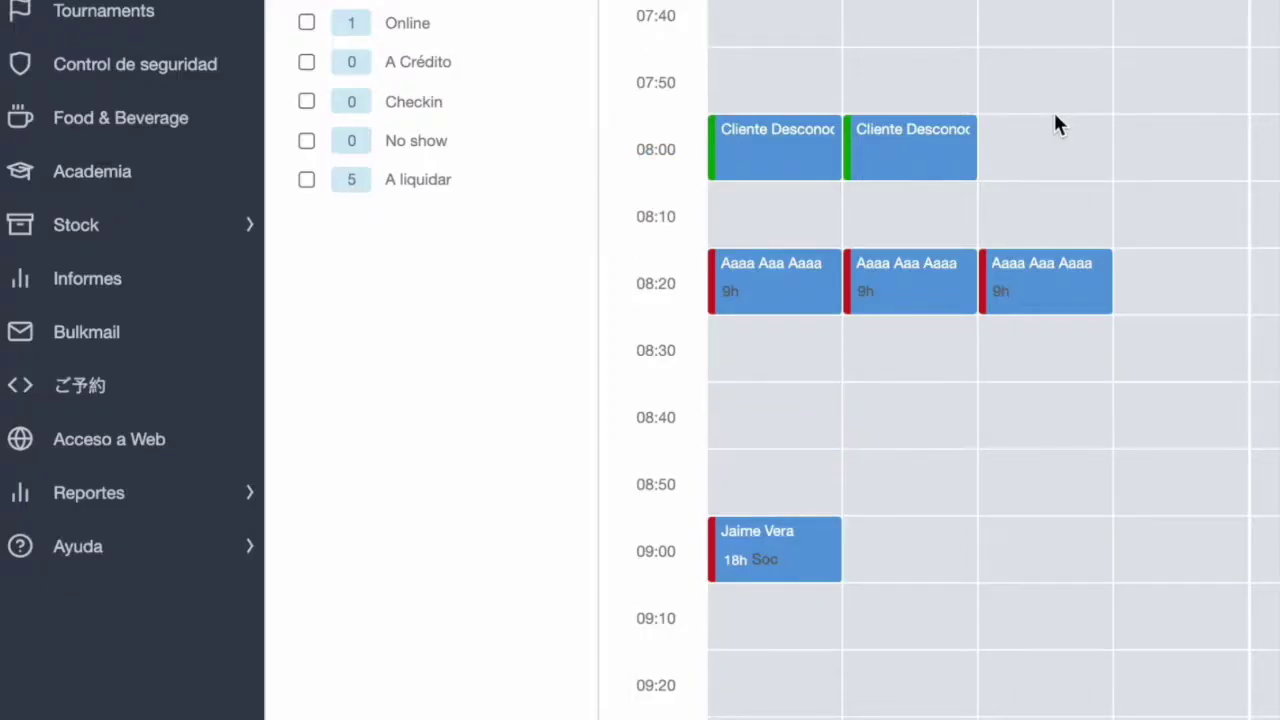
left_click(823, 575)
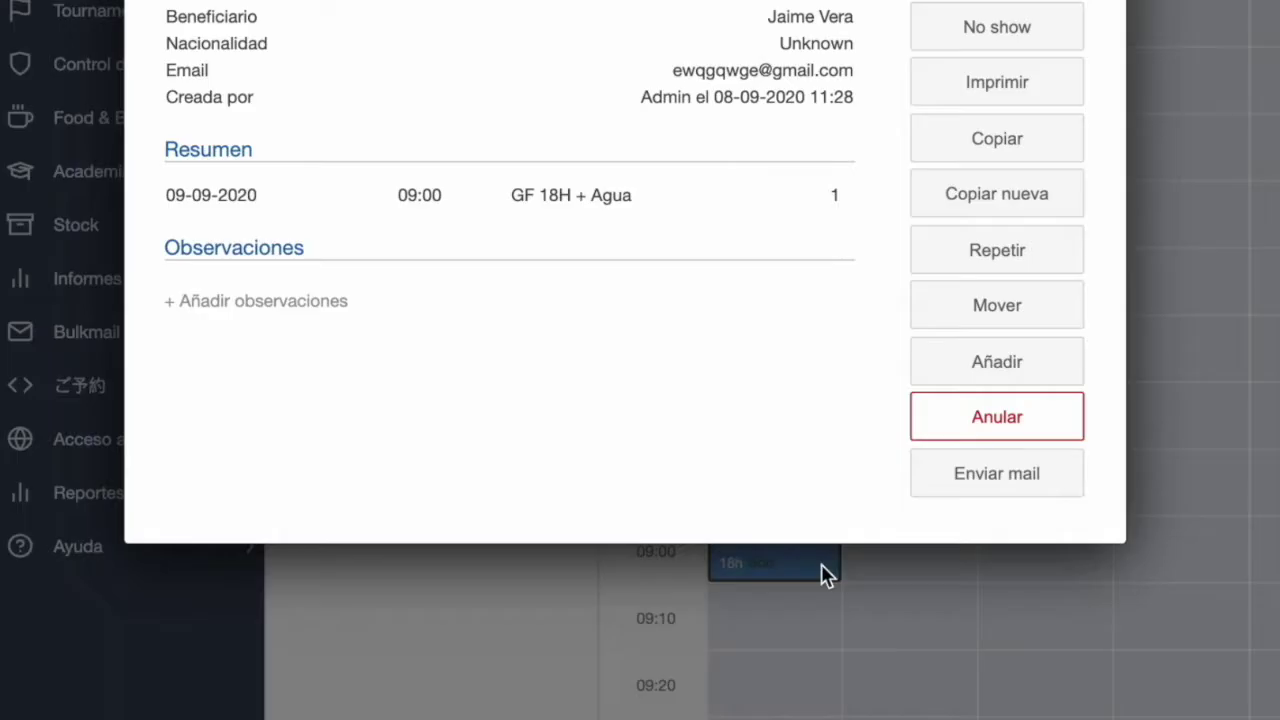
left_click(997, 320)
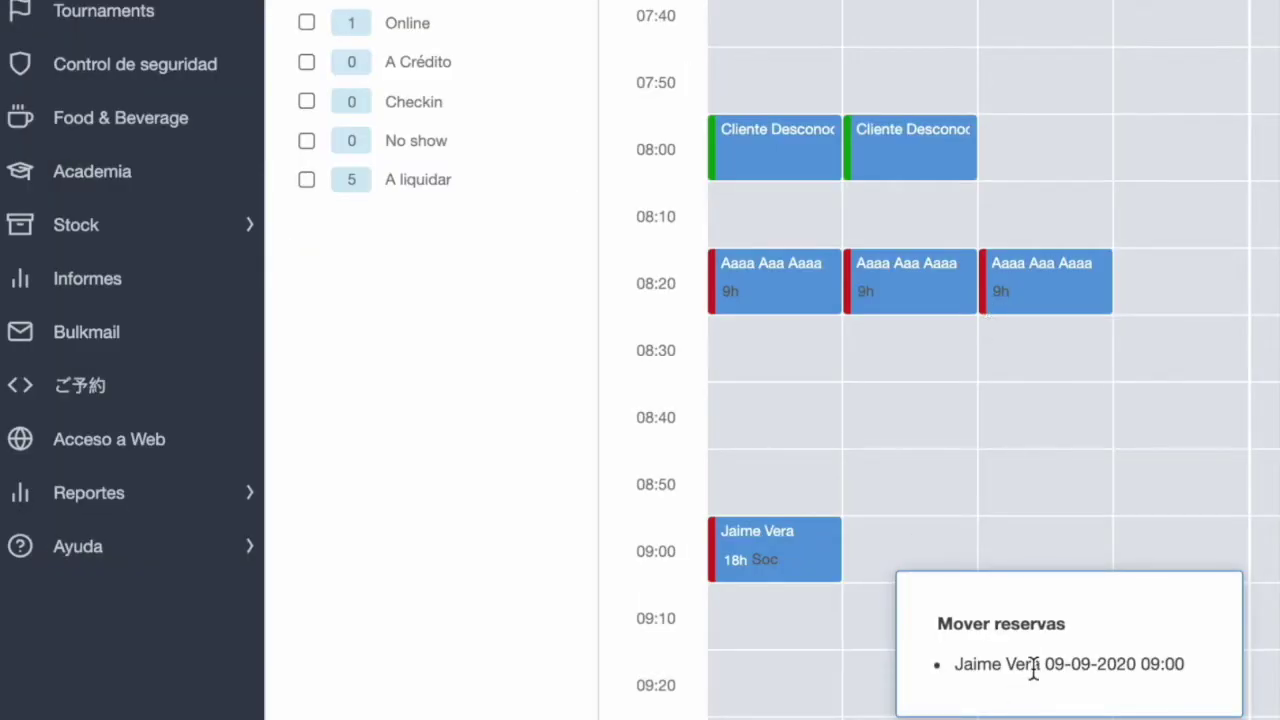
left_click(768, 484)
left_click(1071, 116)
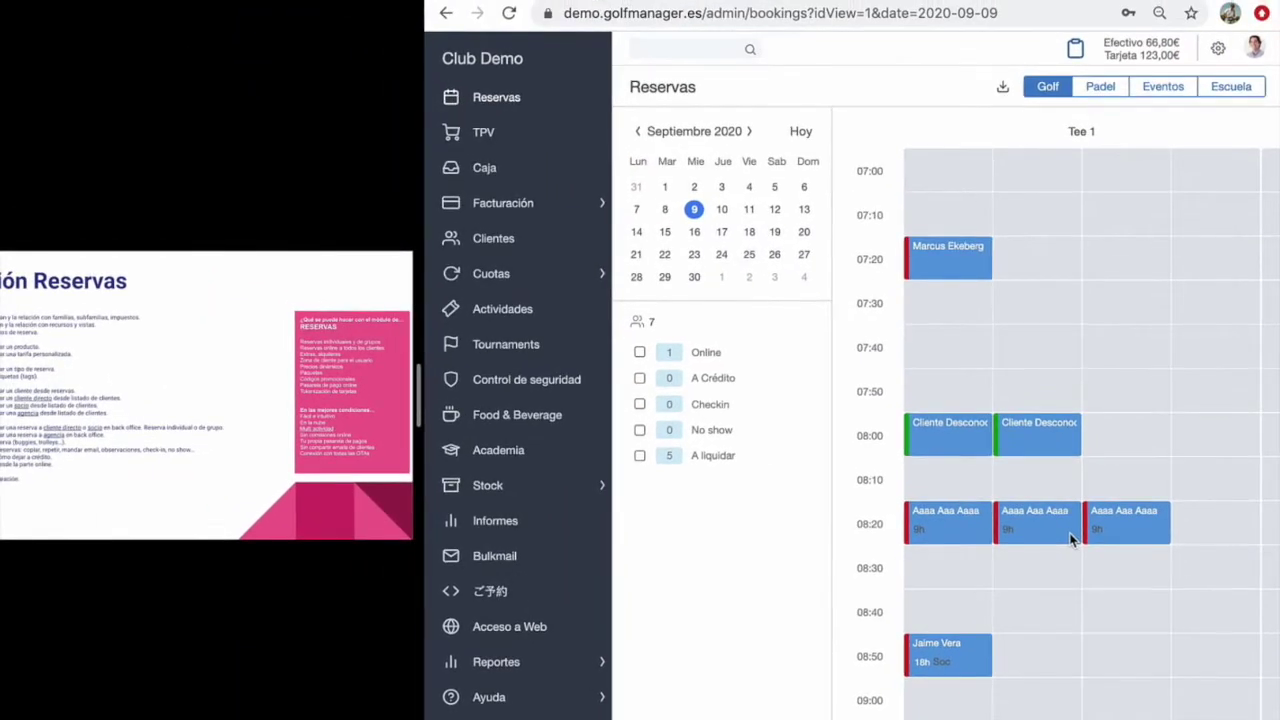
Move the 08:50 booking to the 08:00 slot on 10 September.
left_click(980, 657)
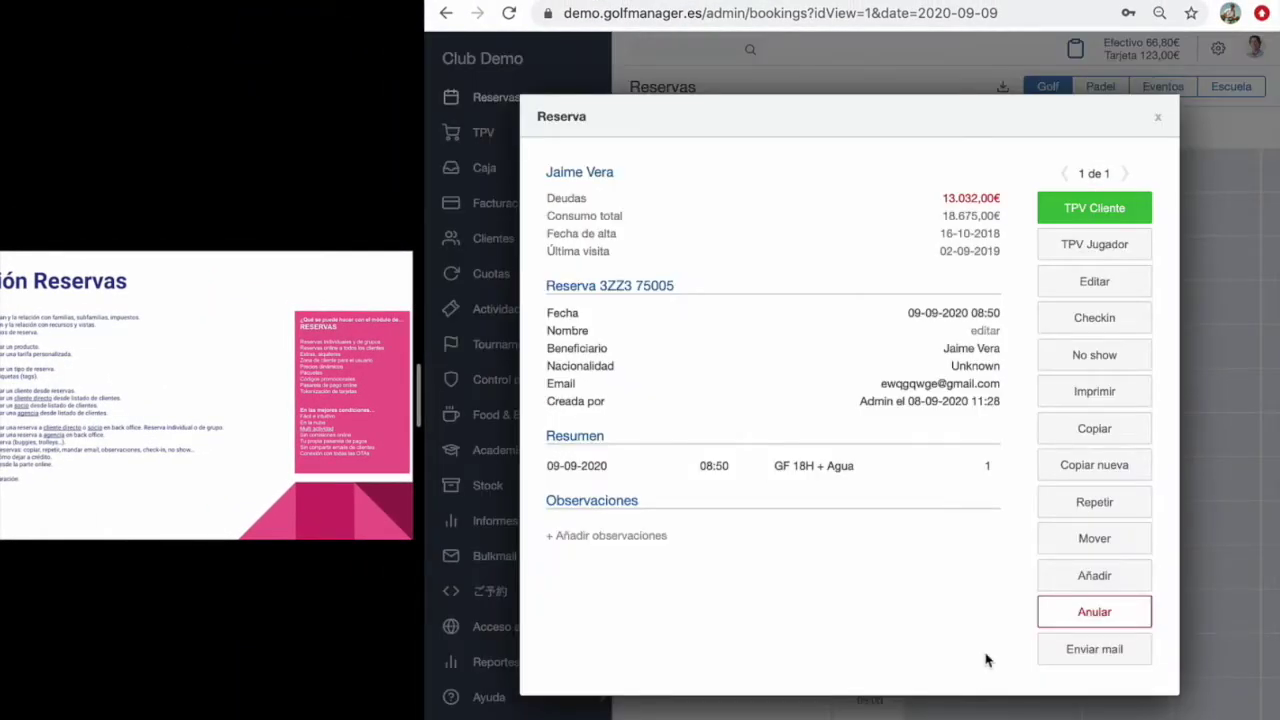
left_click(1096, 534)
left_click(722, 209)
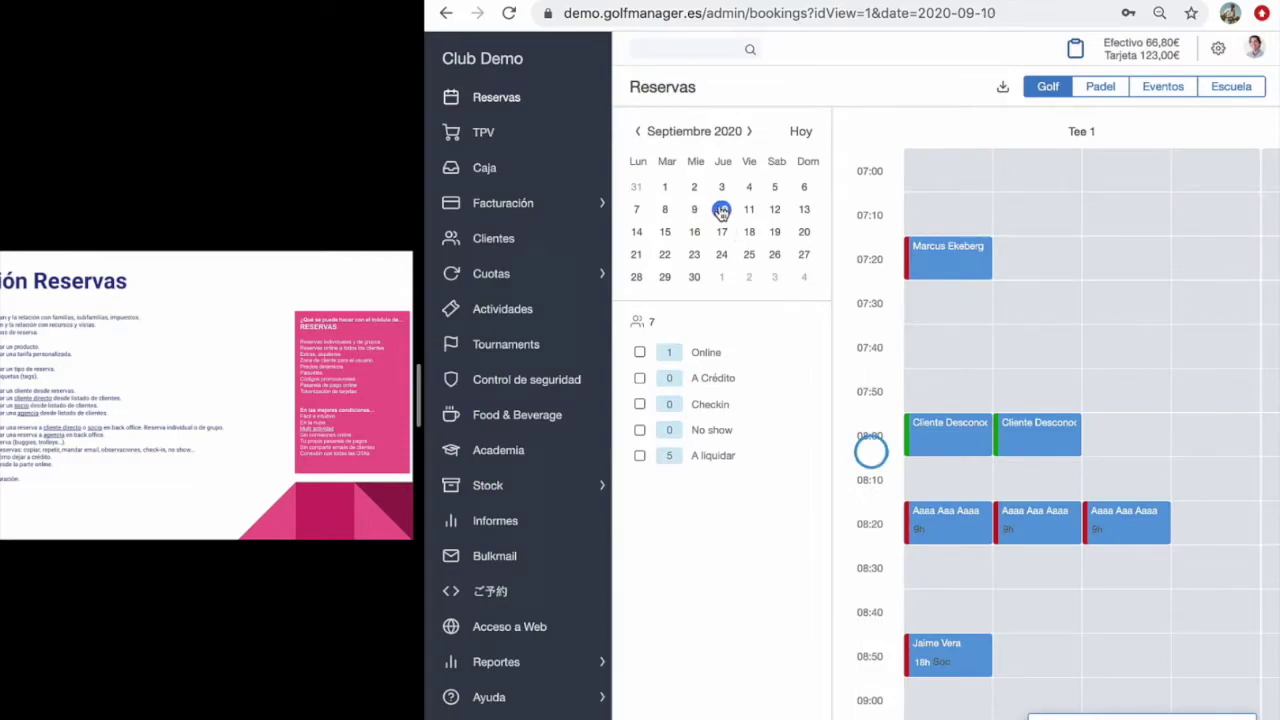
left_click(934, 443)
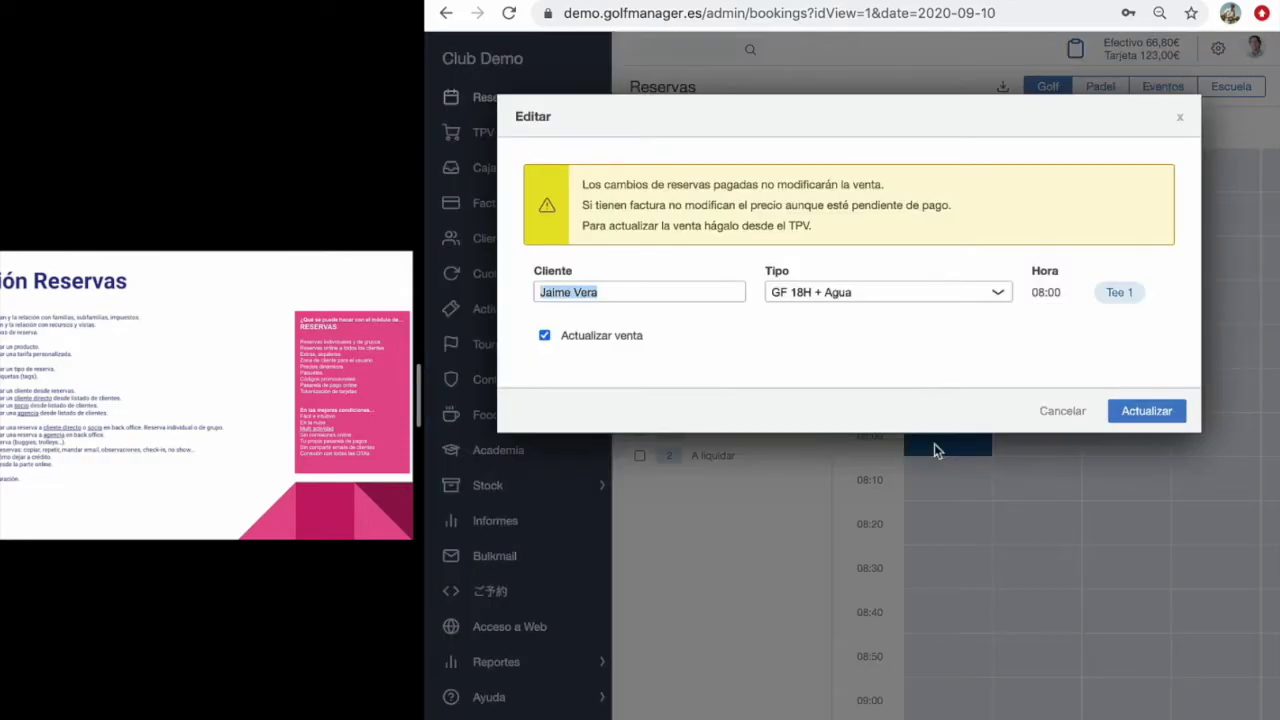
left_click(1150, 411)
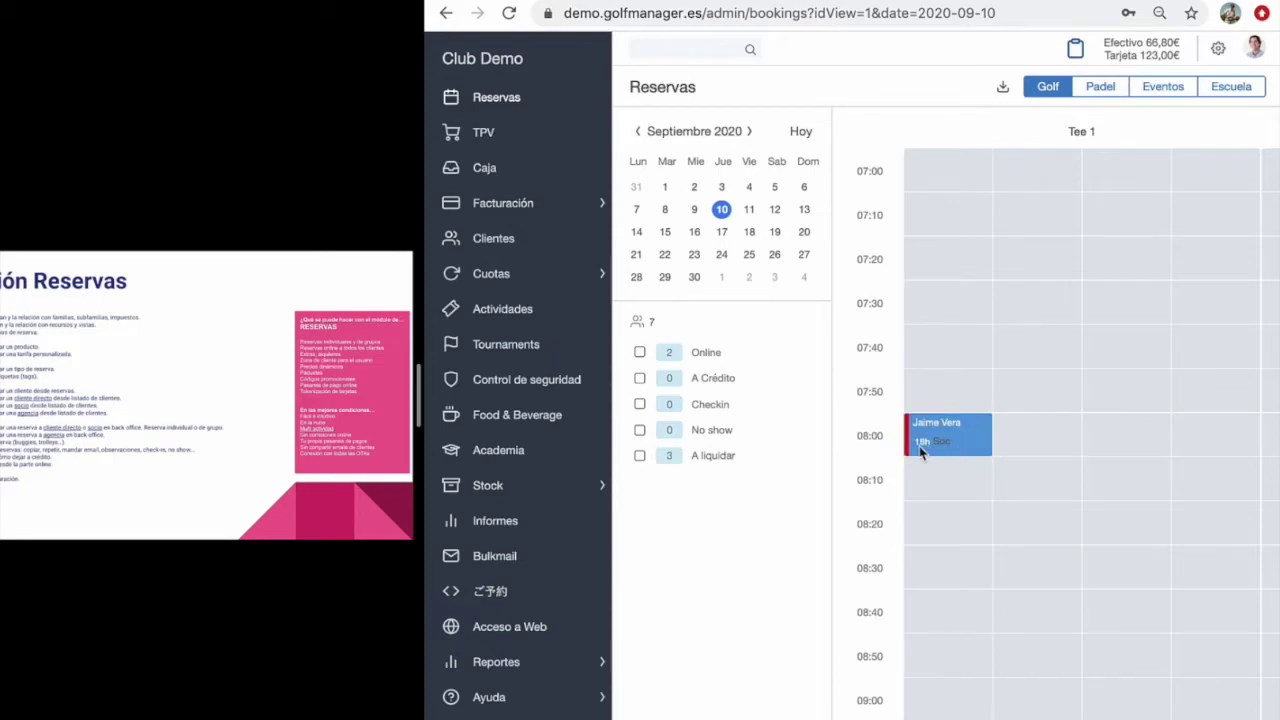
Change the 08:00 booking's type to GF 9H* and save it.
left_click(975, 439)
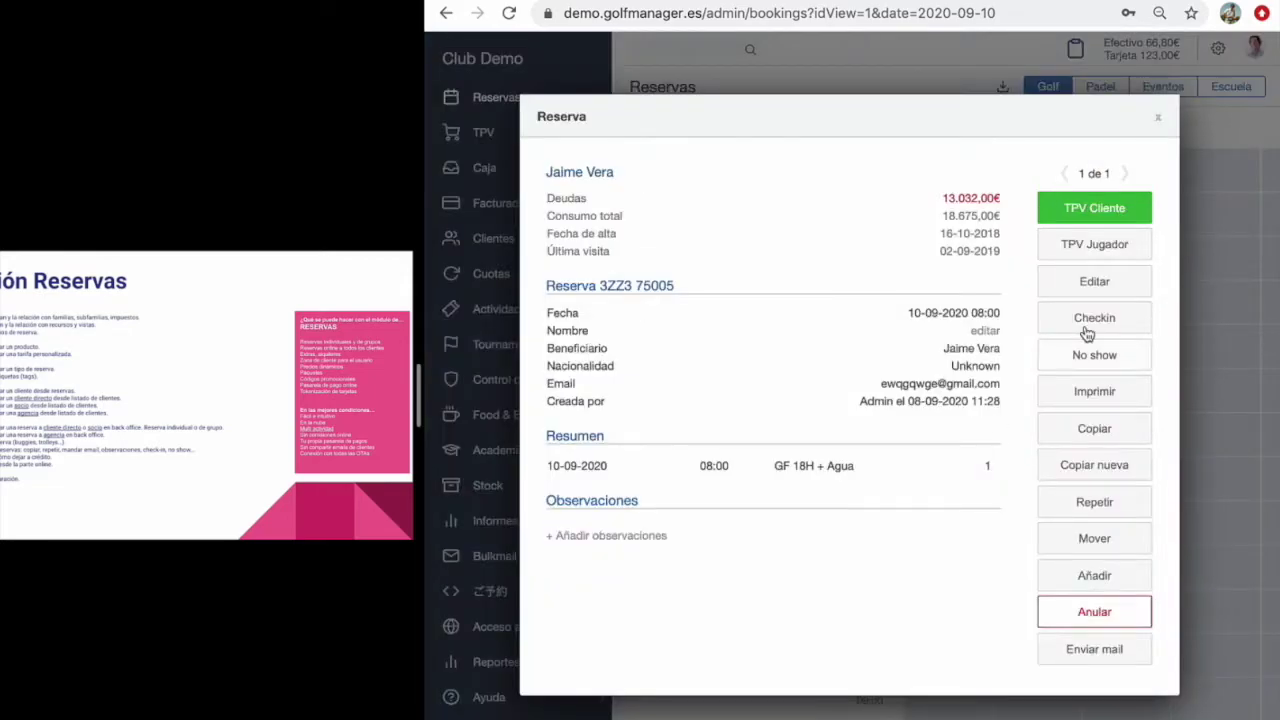
left_click(1100, 291)
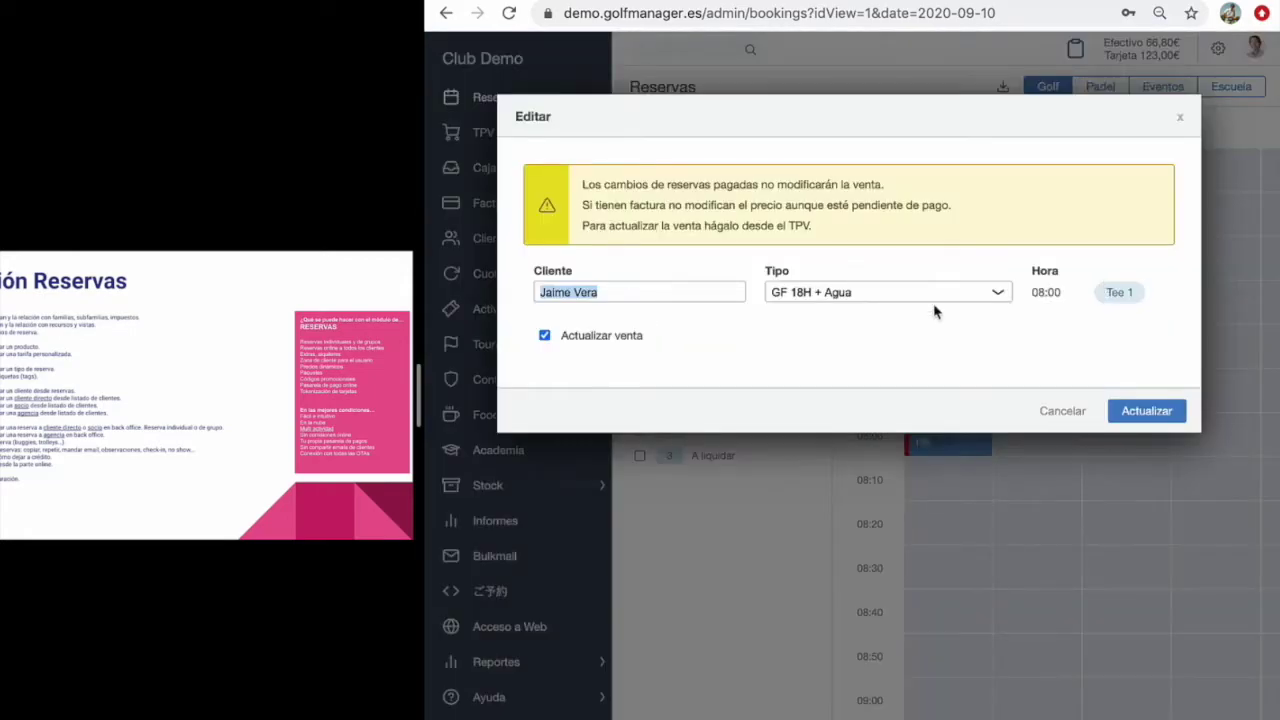
left_click(926, 301)
left_click(870, 407)
left_click(1160, 413)
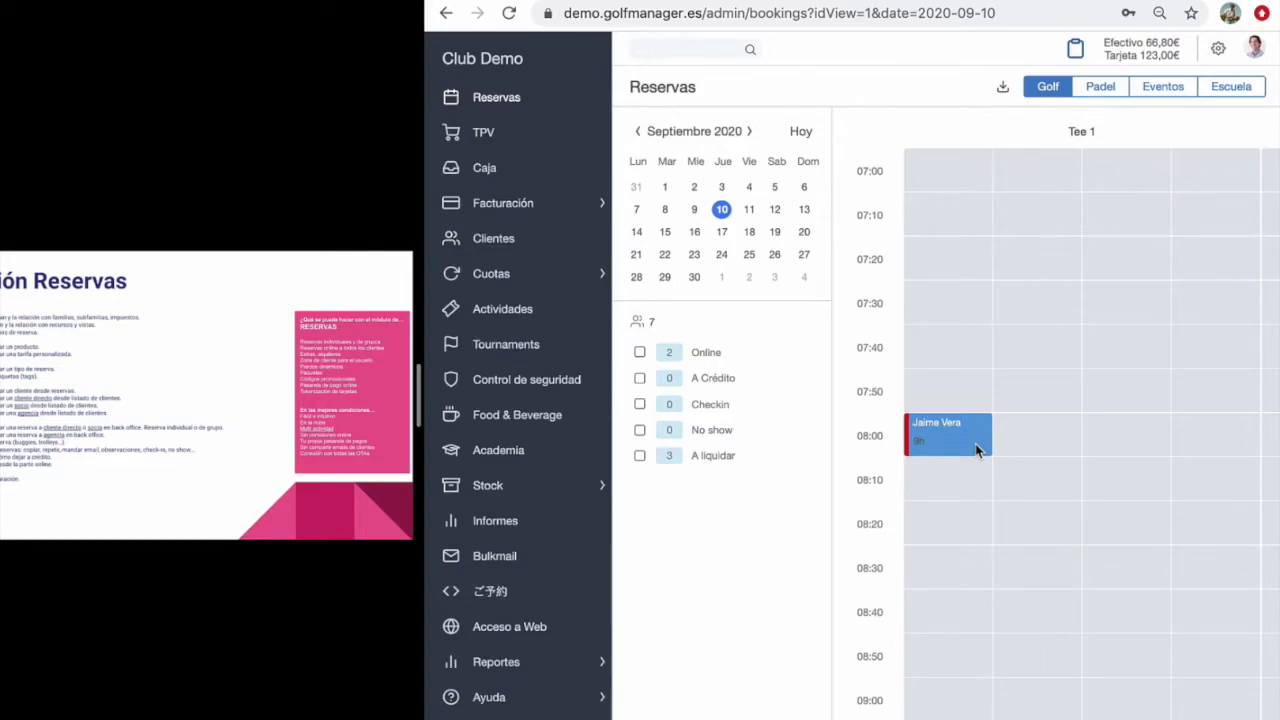
Cancel the 08:00 booking on 10 September with Anular and Aceptar.
left_click(975, 443)
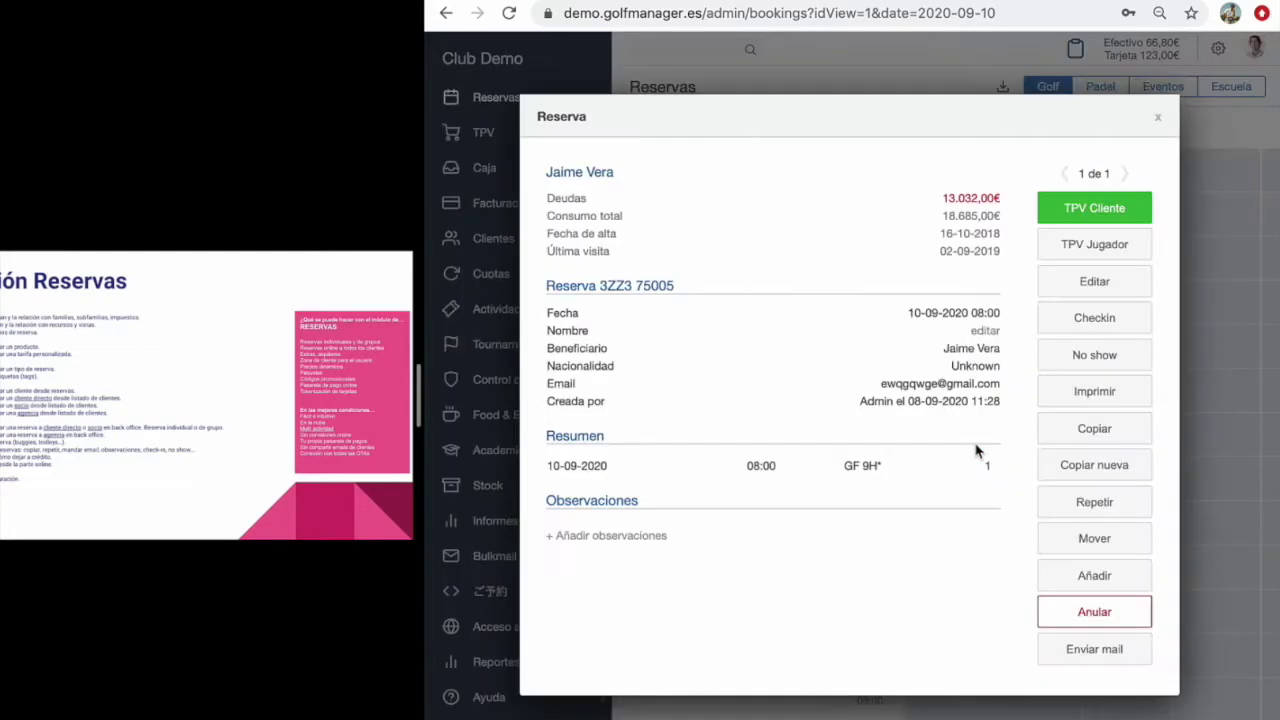
left_click(1097, 622)
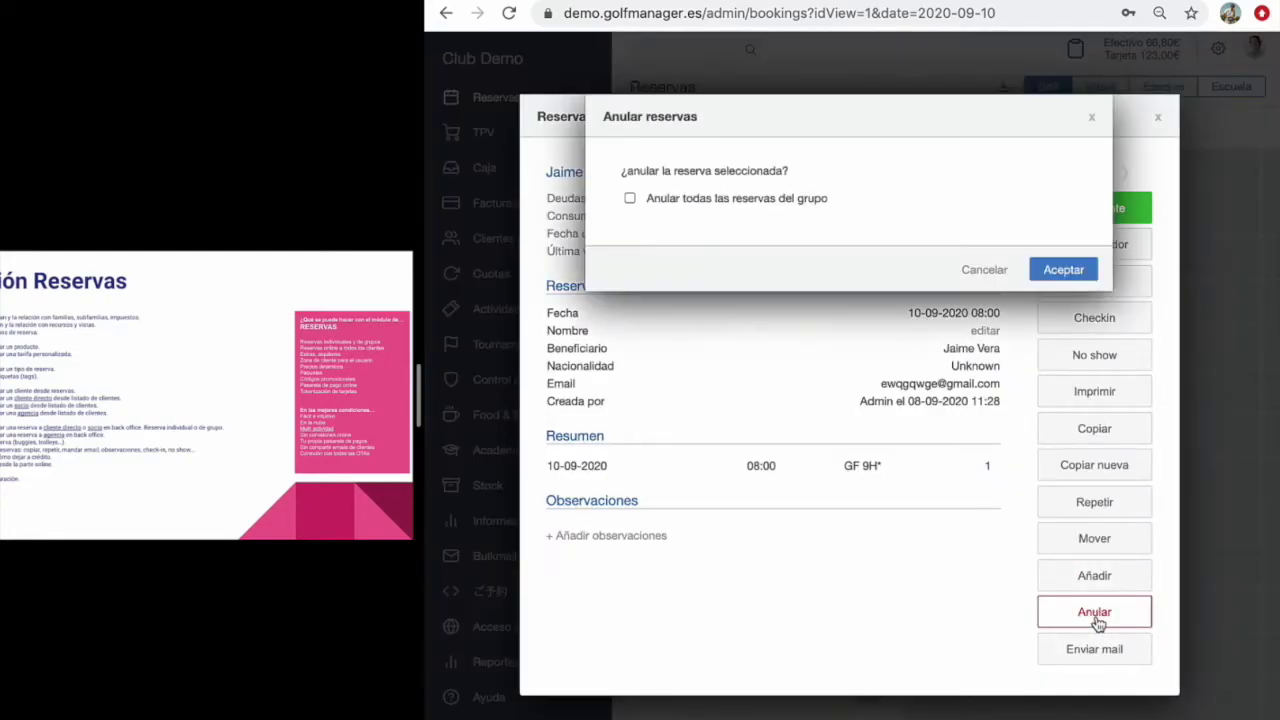
left_click(1059, 271)
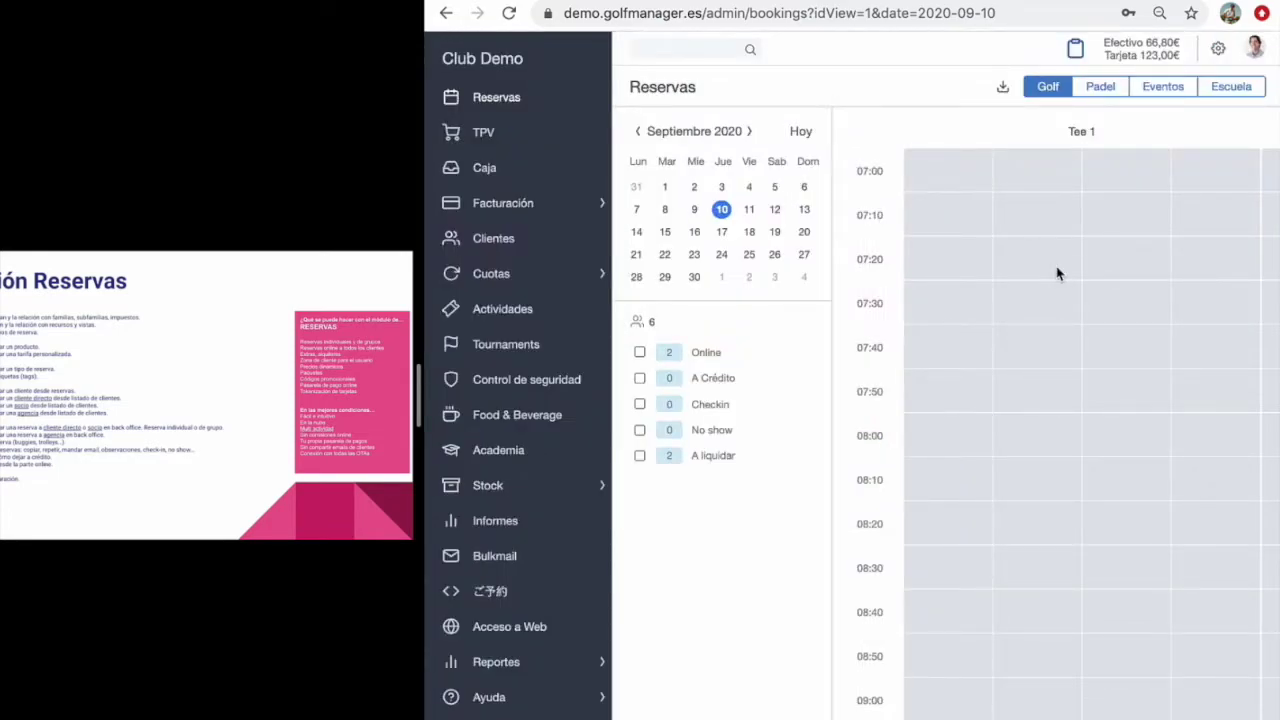
Return to today's 8 September tee sheet and try selecting slots between 08:20 and 08:50.
left_click(801, 133)
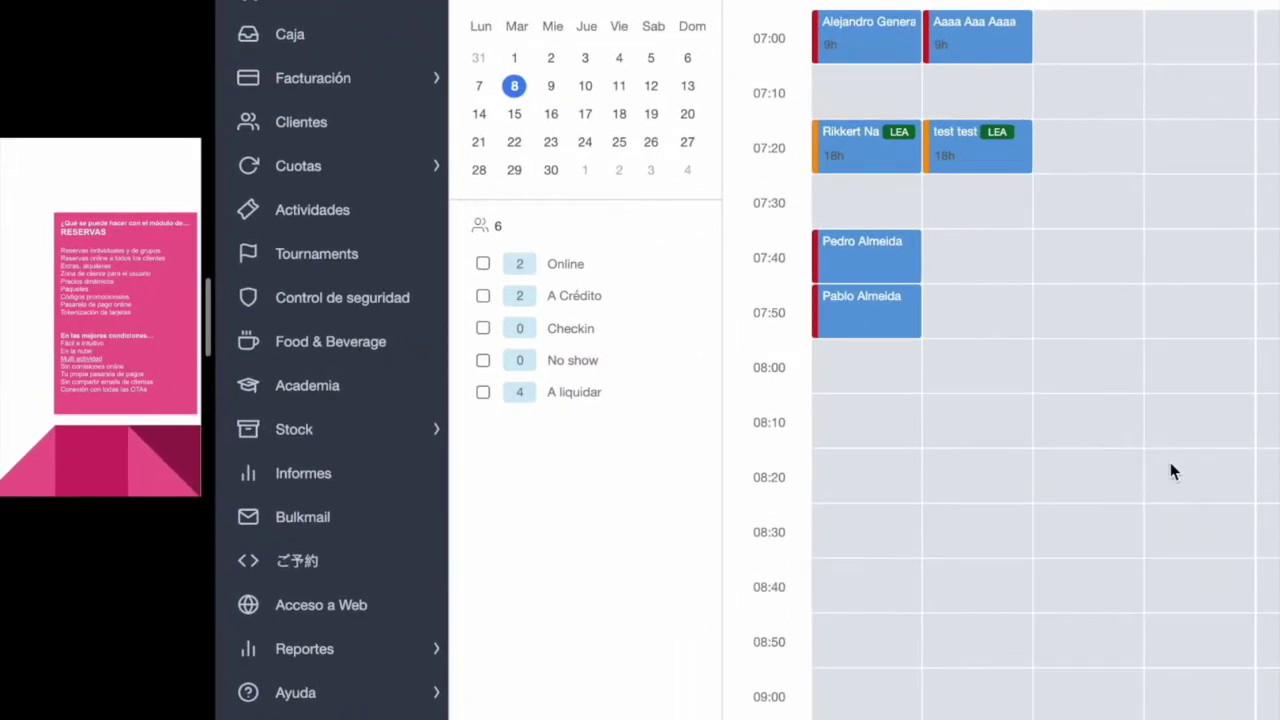
left_click(1183, 490)
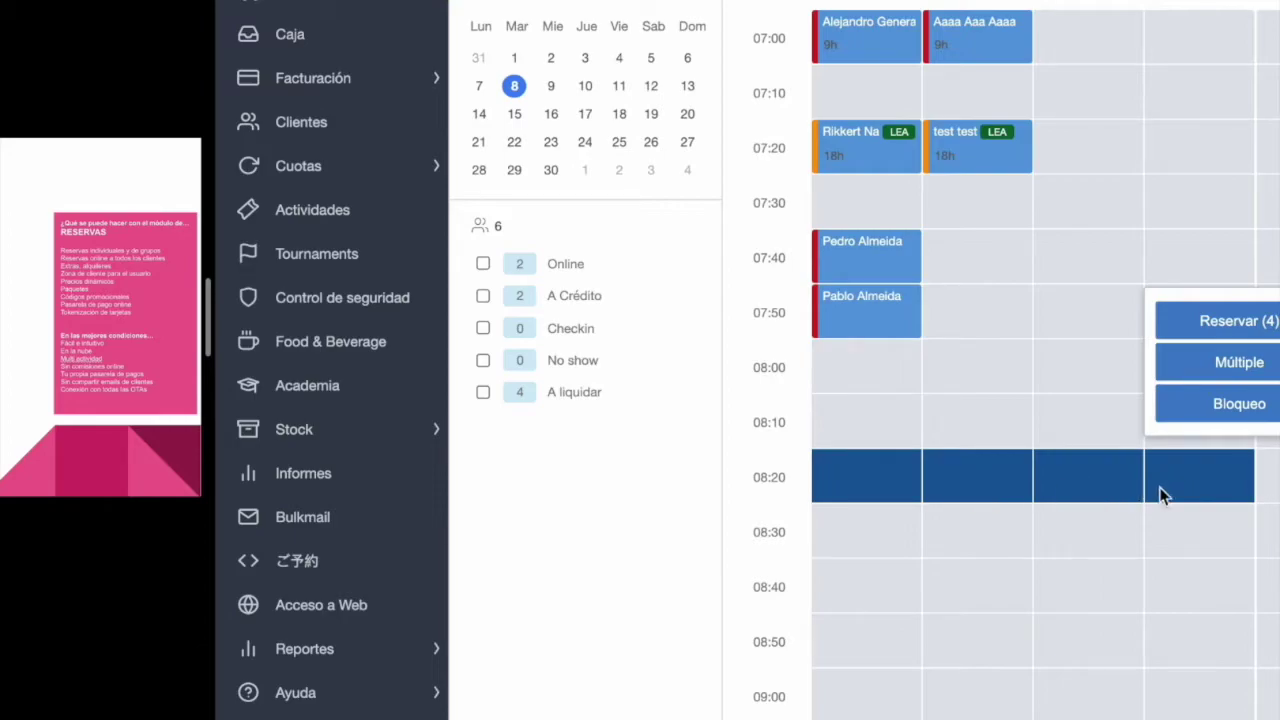
left_click_drag(867, 535, 1164, 537)
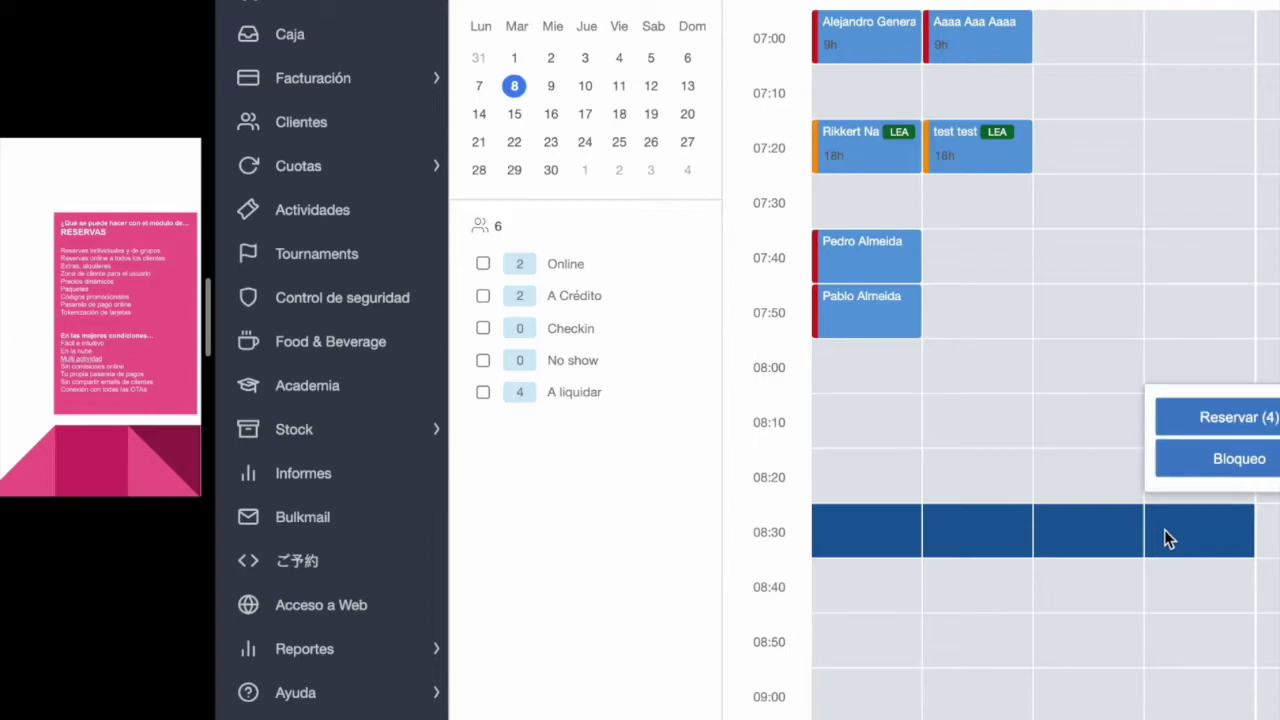
left_click(862, 592)
left_click_drag(913, 590, 873, 640)
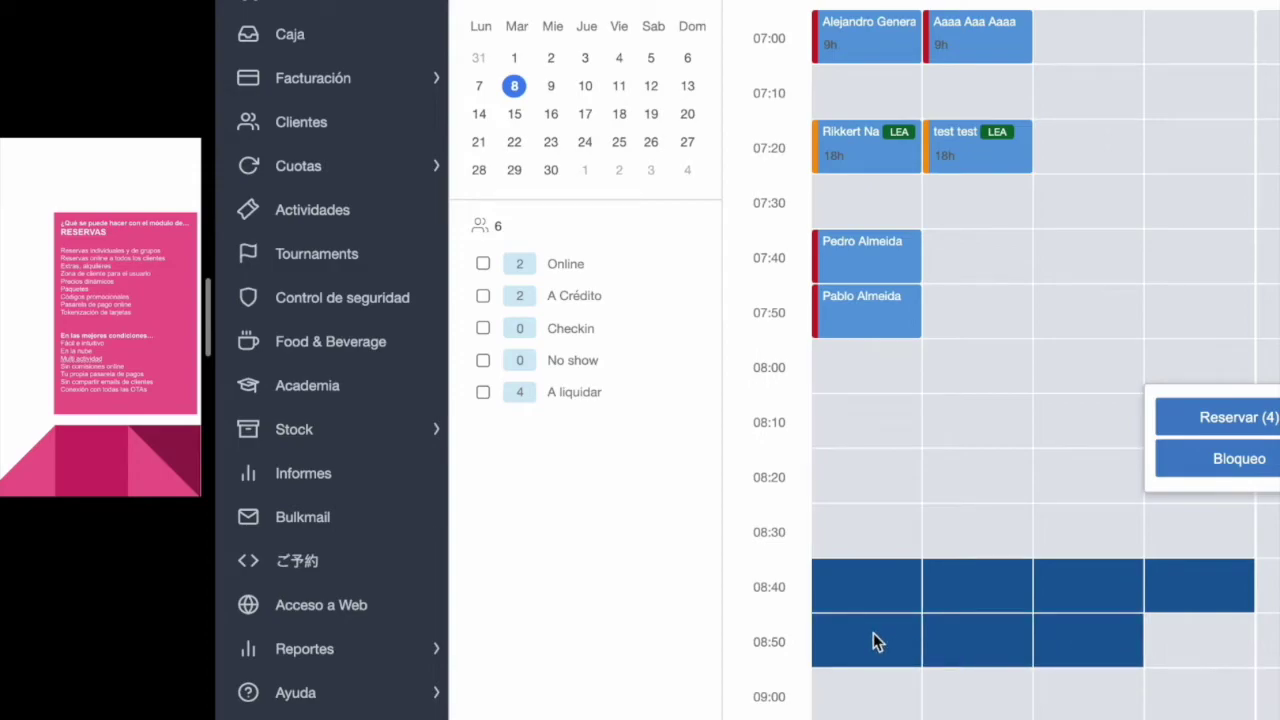
left_click_drag(873, 640, 873, 640)
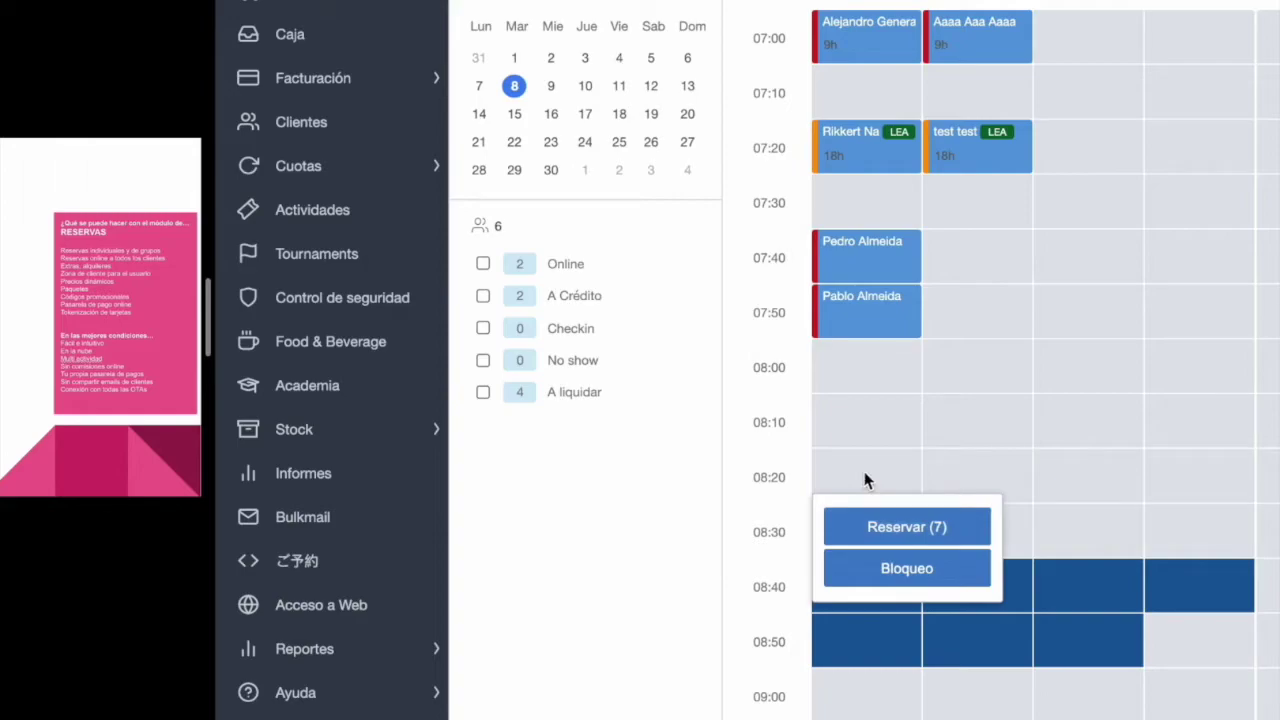
Clear the earlier selection and mark the four 08:10 slots for a group booking.
left_click_drag(866, 481, 1023, 526)
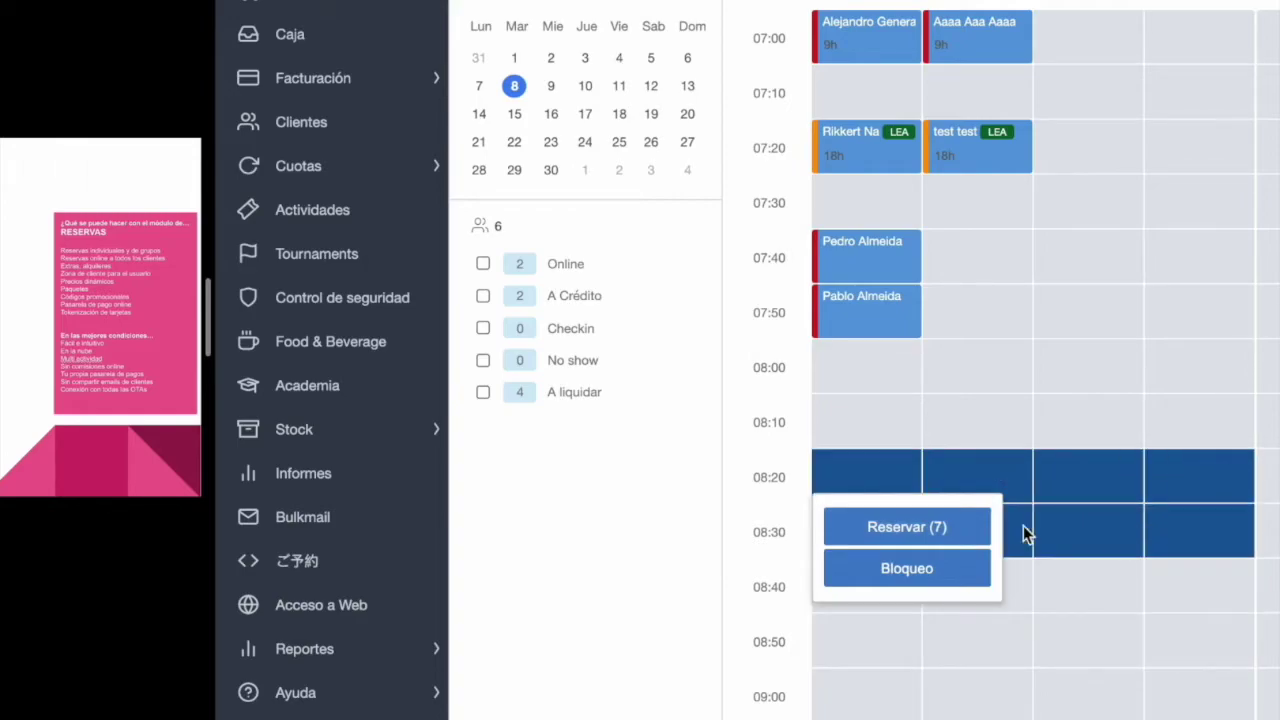
left_click(1105, 155)
left_click_drag(866, 490, 870, 549)
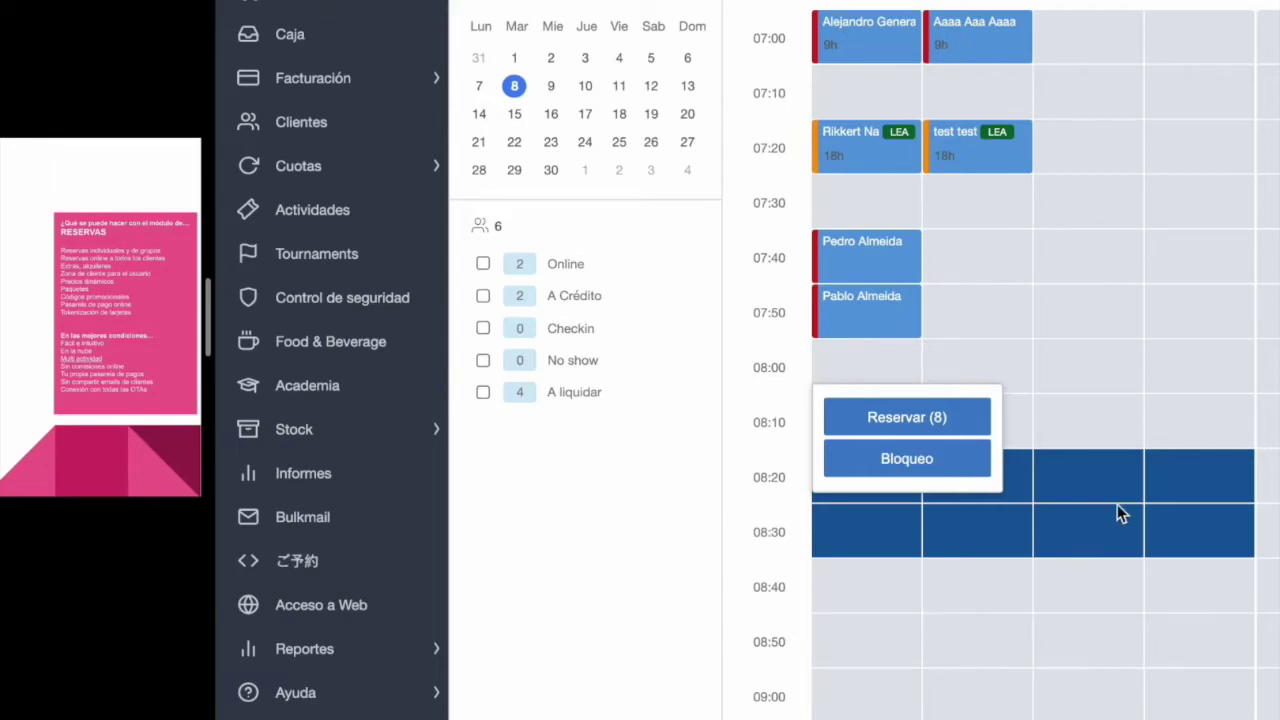
left_click_drag(1020, 420, 1222, 445)
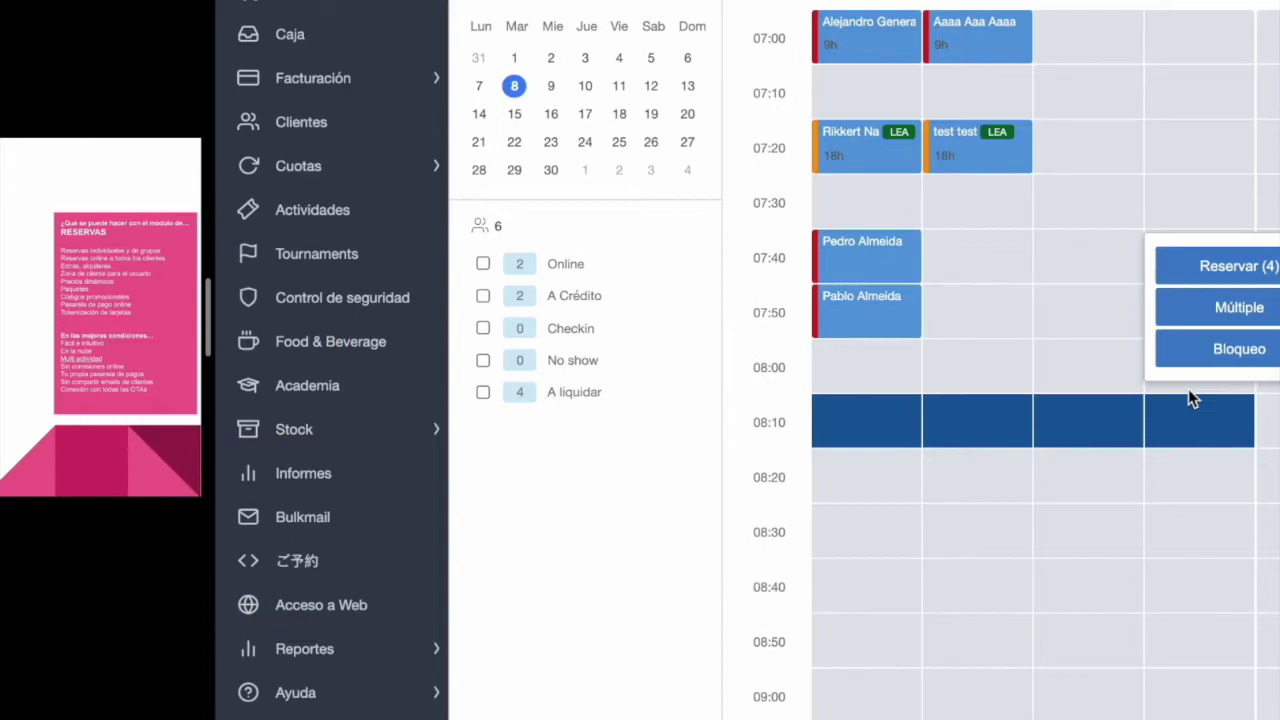
left_click(1222, 264)
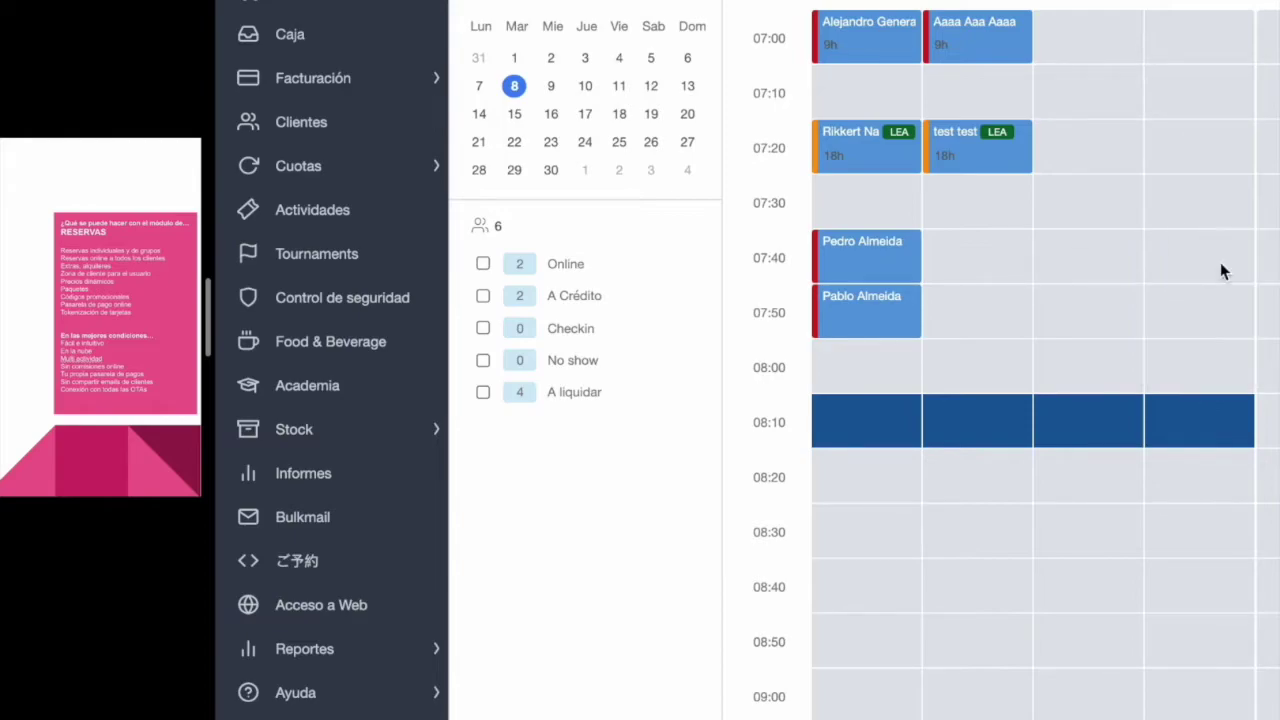
Pick the searched client as the first player and collapse Campos personalizados.
type("vera")
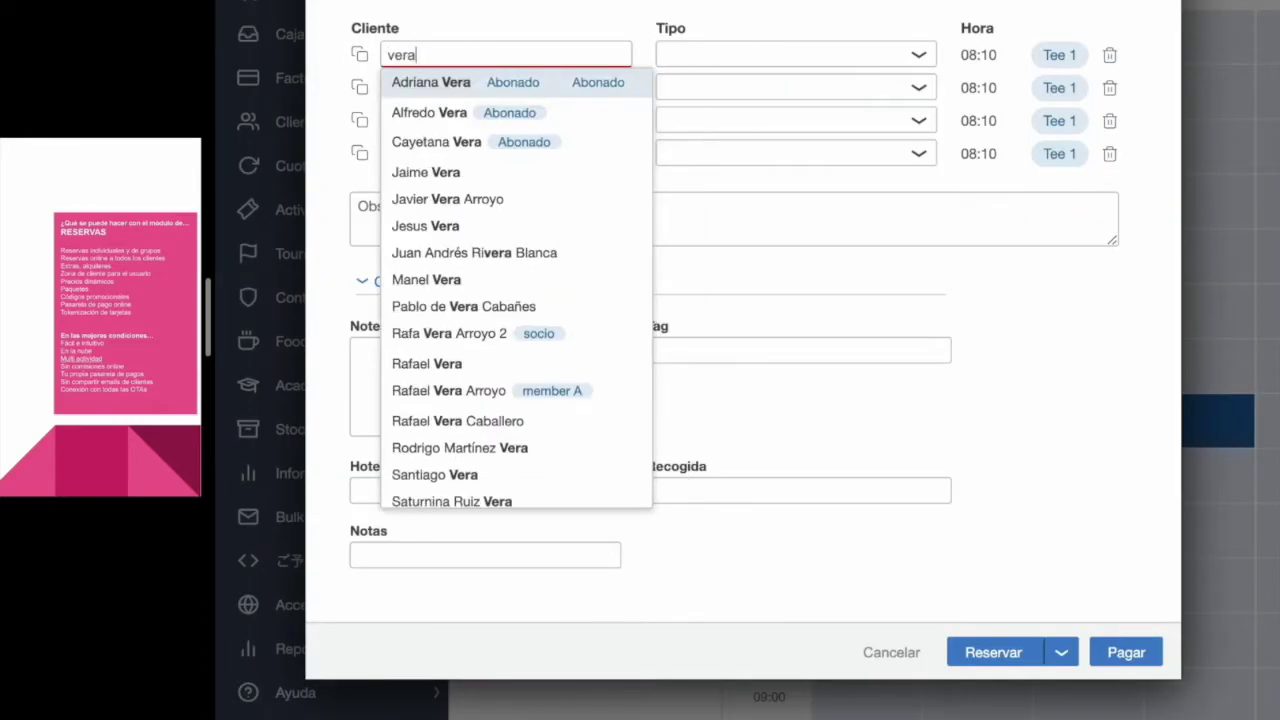
left_click(398, 176)
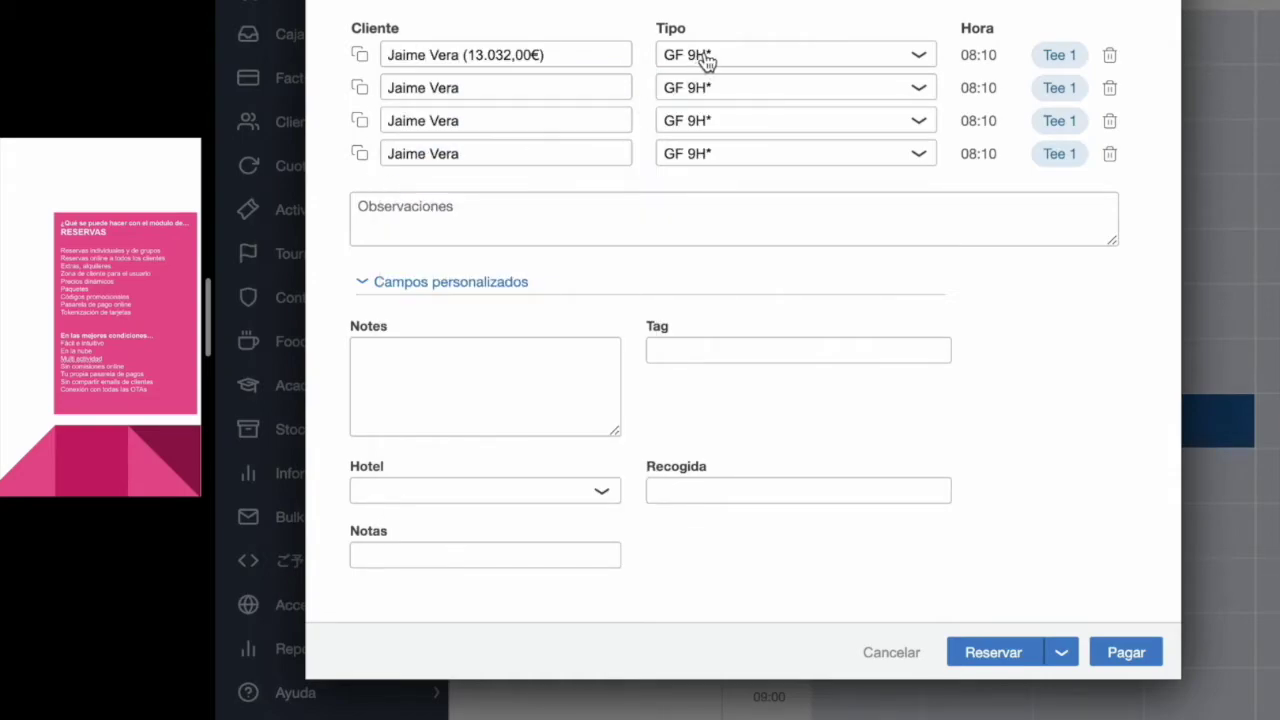
left_click(392, 286)
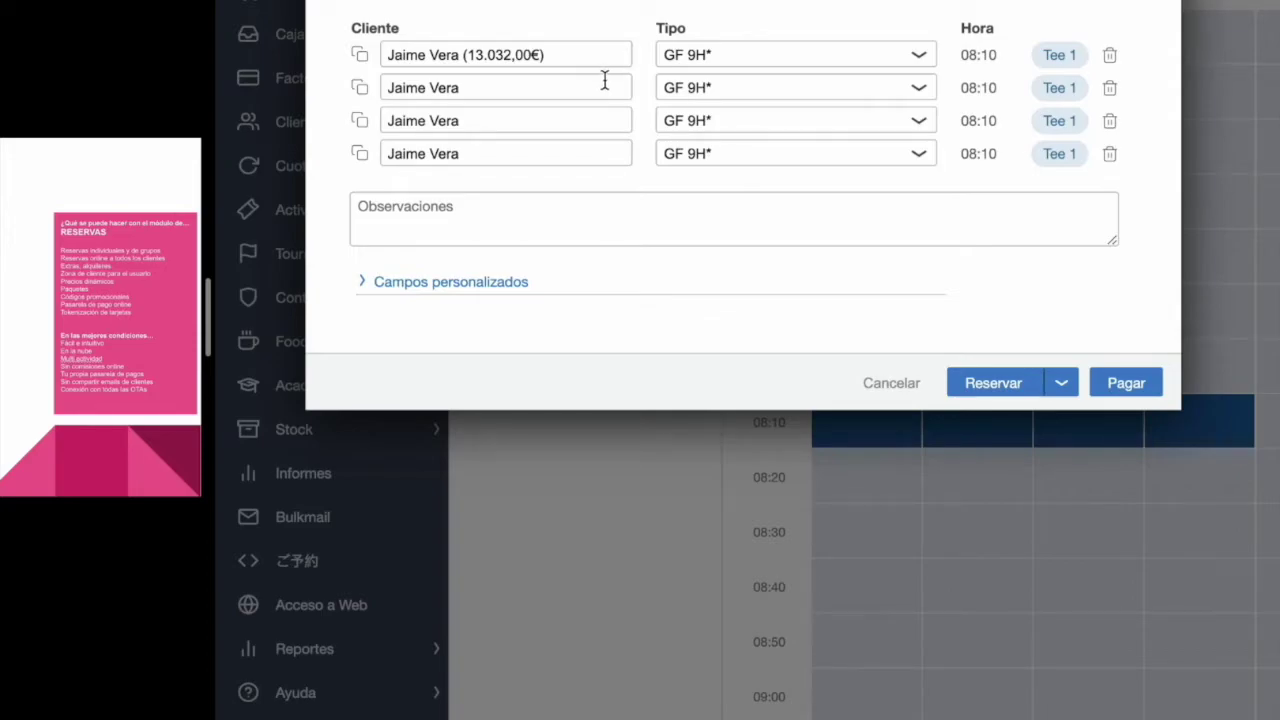
Assign different clients to players two, three and four, then confirm the 08:10 GF 9H* booking.
left_click(549, 88)
type("ve")
left_click(503, 229)
left_click(512, 121)
type("ve")
left_click(523, 370)
left_click(551, 150)
type("ve")
left_click(523, 462)
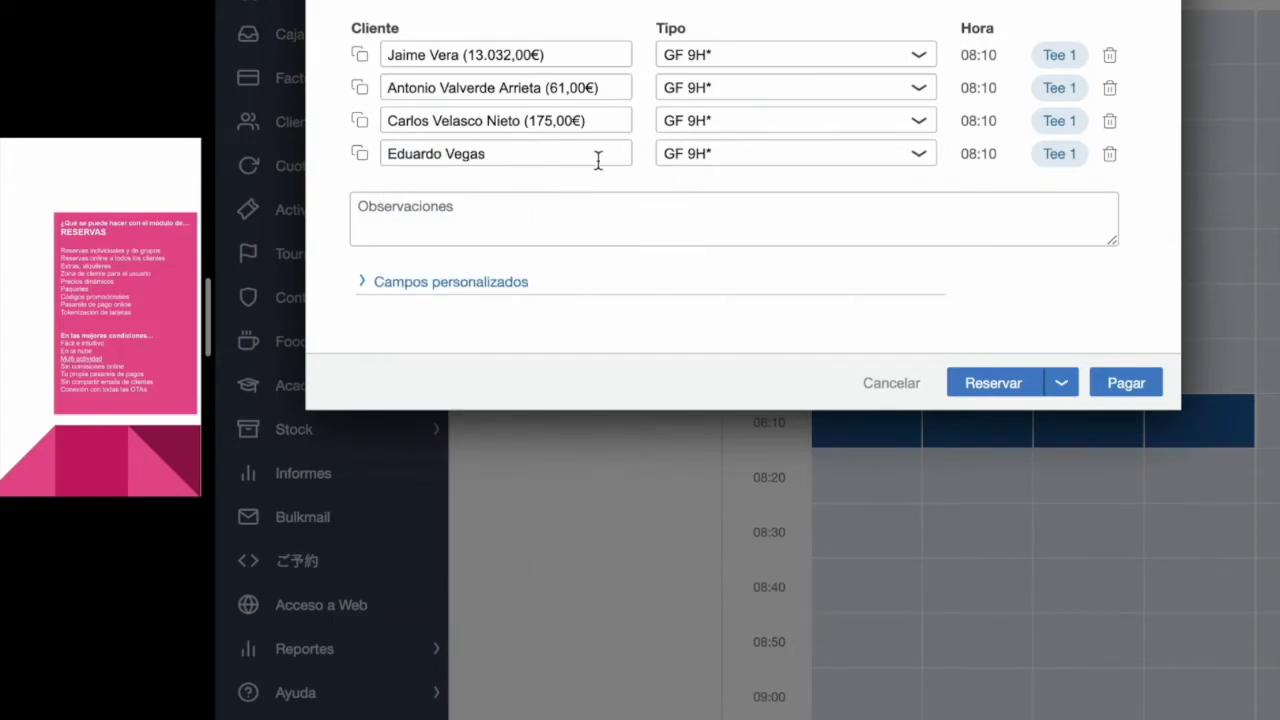
left_click(995, 385)
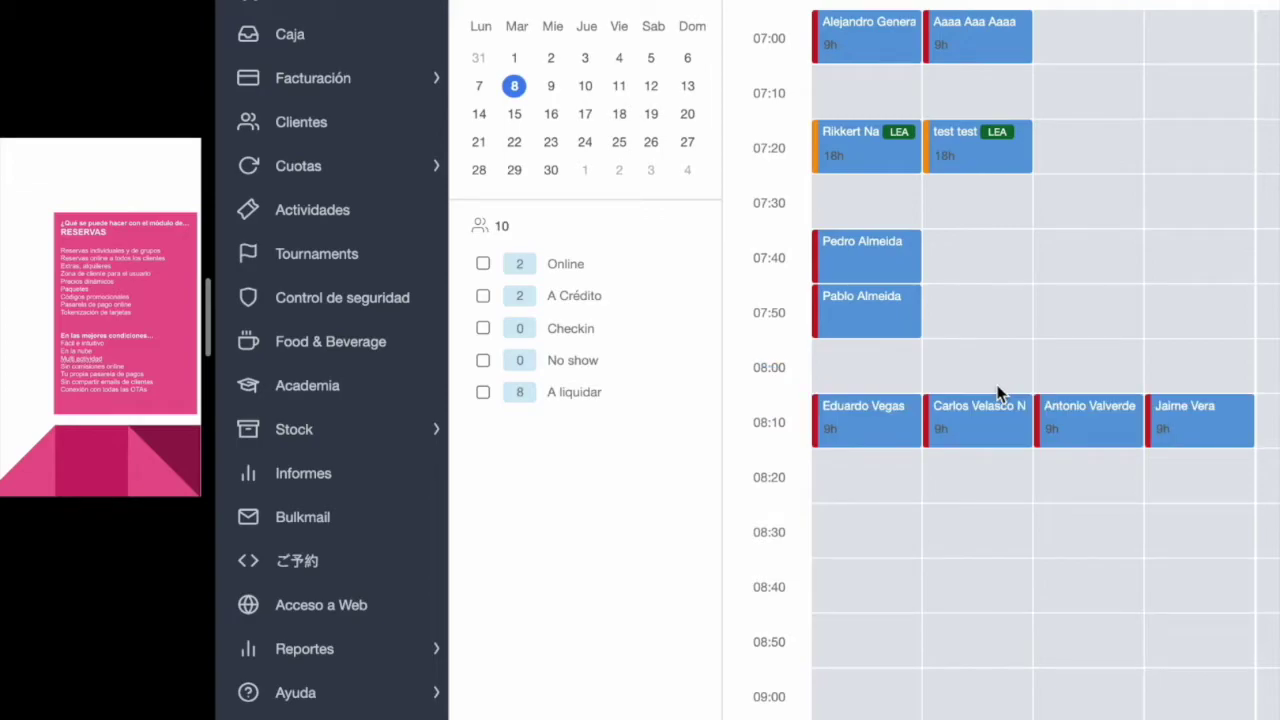
left_click_drag(1140, 474, 1228, 530)
left_click(881, 590)
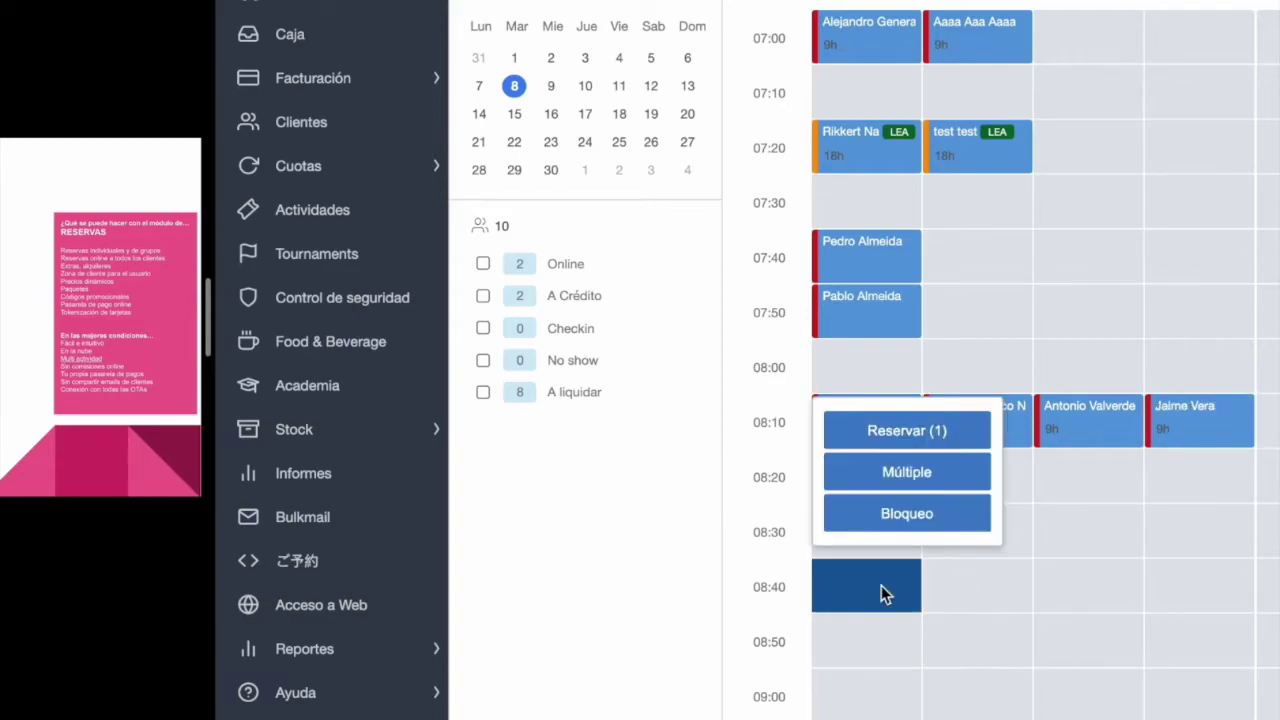
left_click(896, 474)
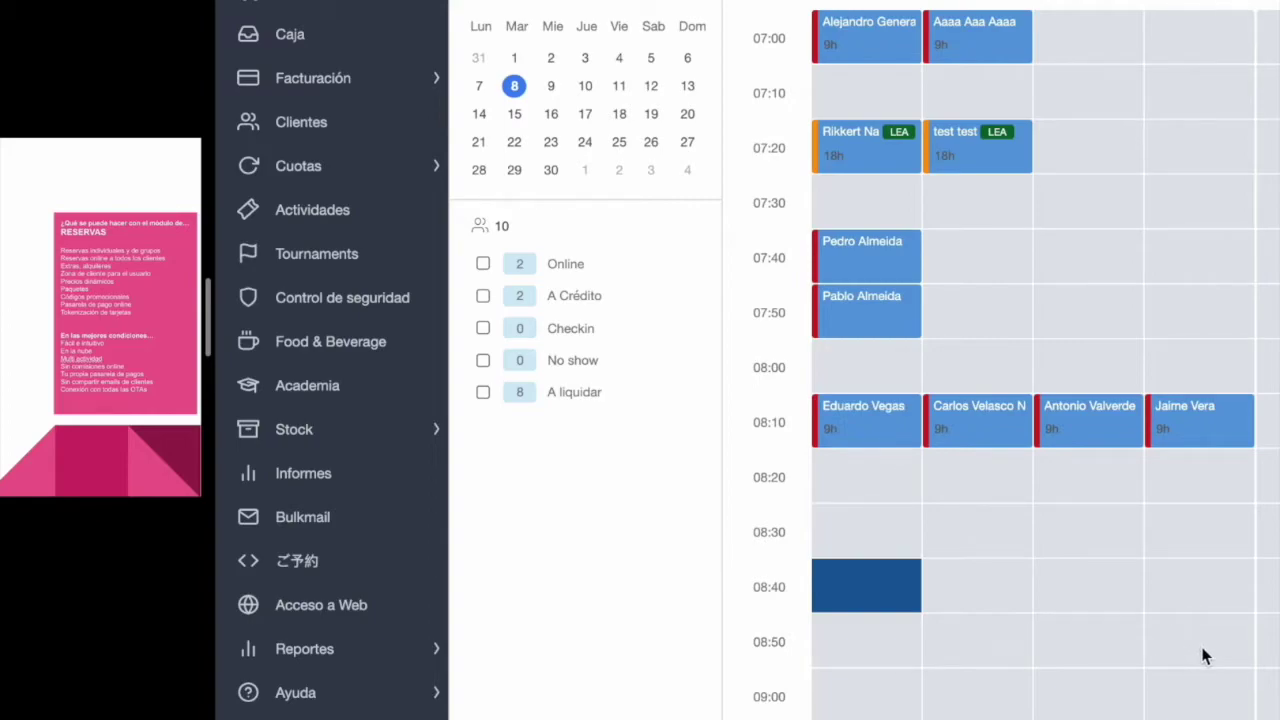
left_click_drag(1205, 655, 1205, 655)
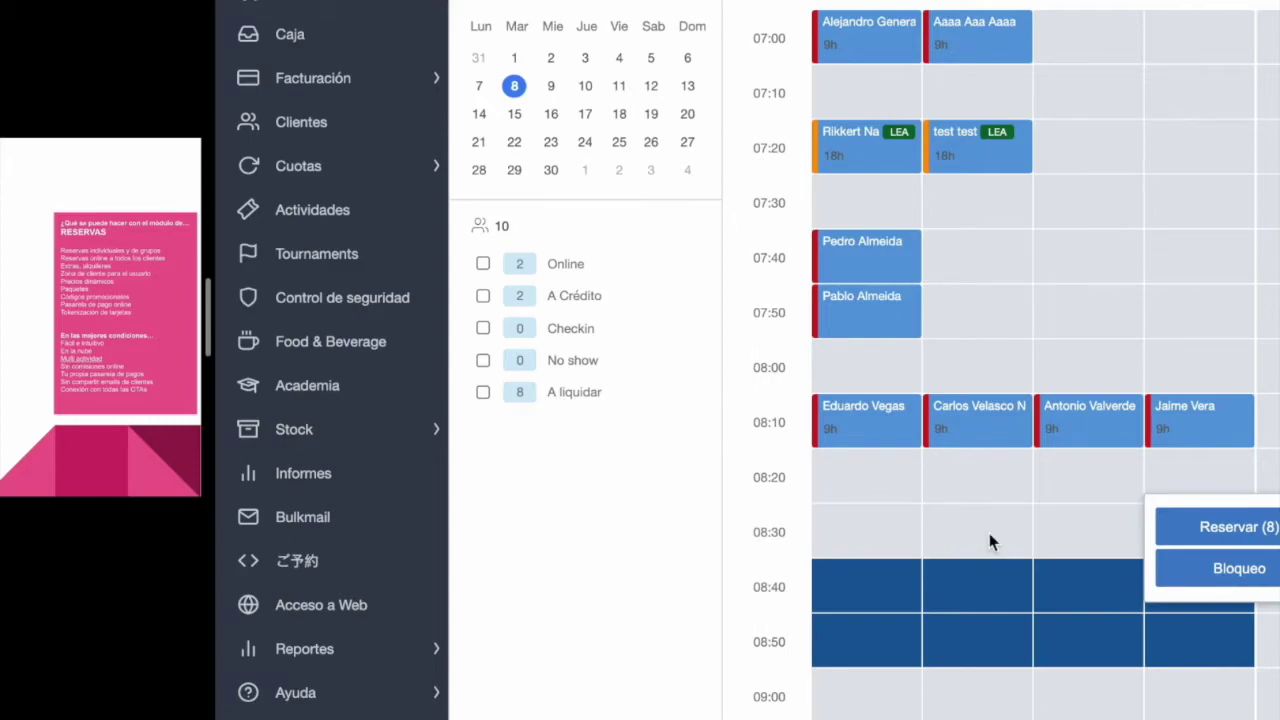
scroll(937, 503, "down", 5)
scroll(937, 503, "down", 2)
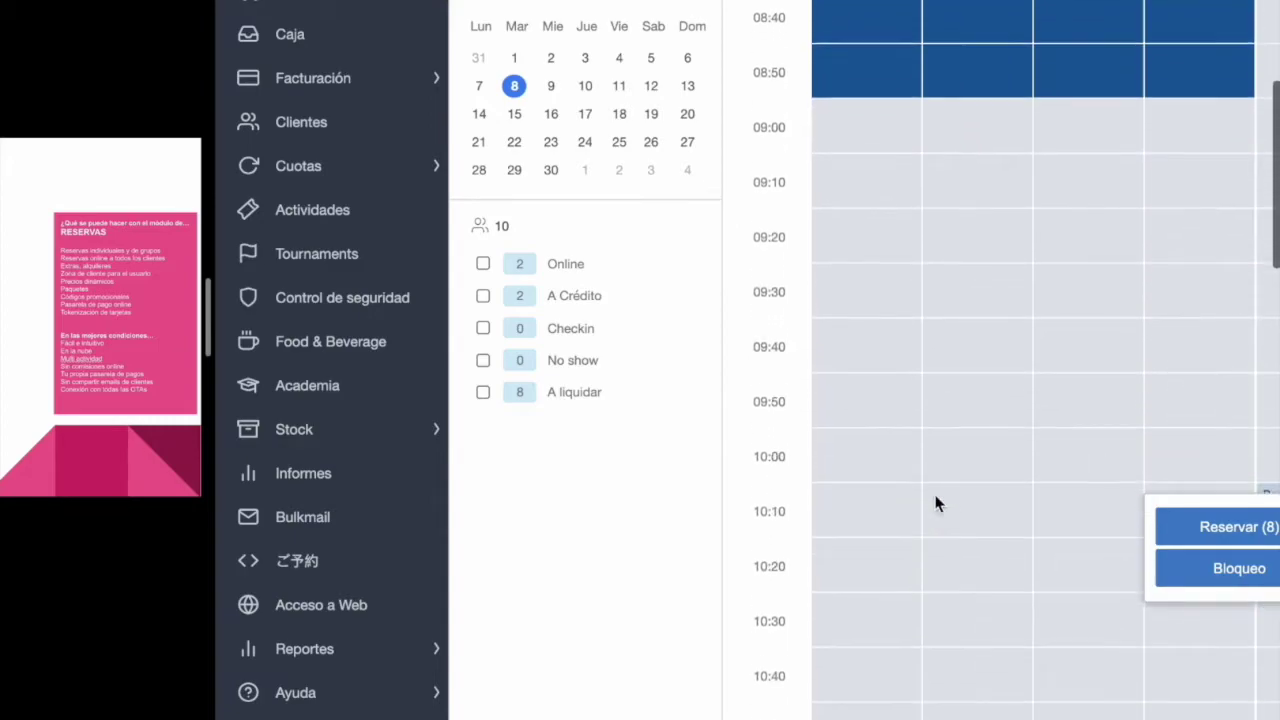
left_click(856, 125)
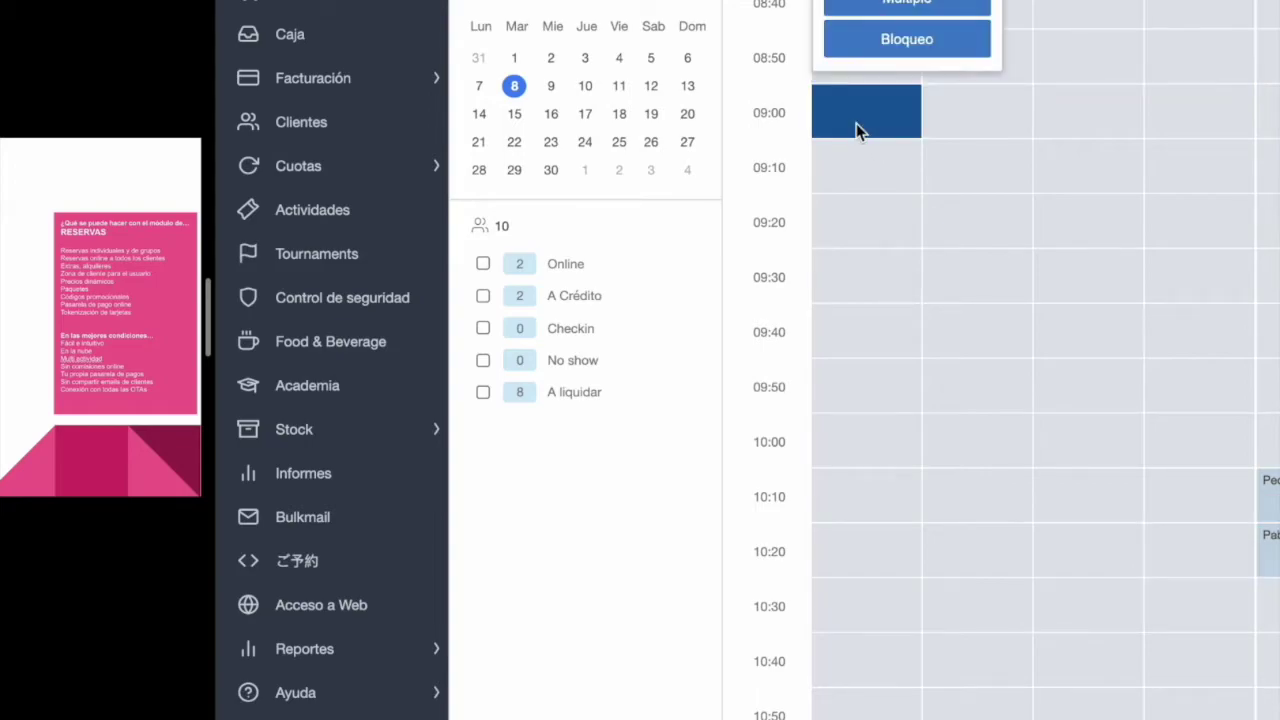
left_click_drag(1143, 114, 946, 348)
left_click(864, 385)
left_click(907, 288)
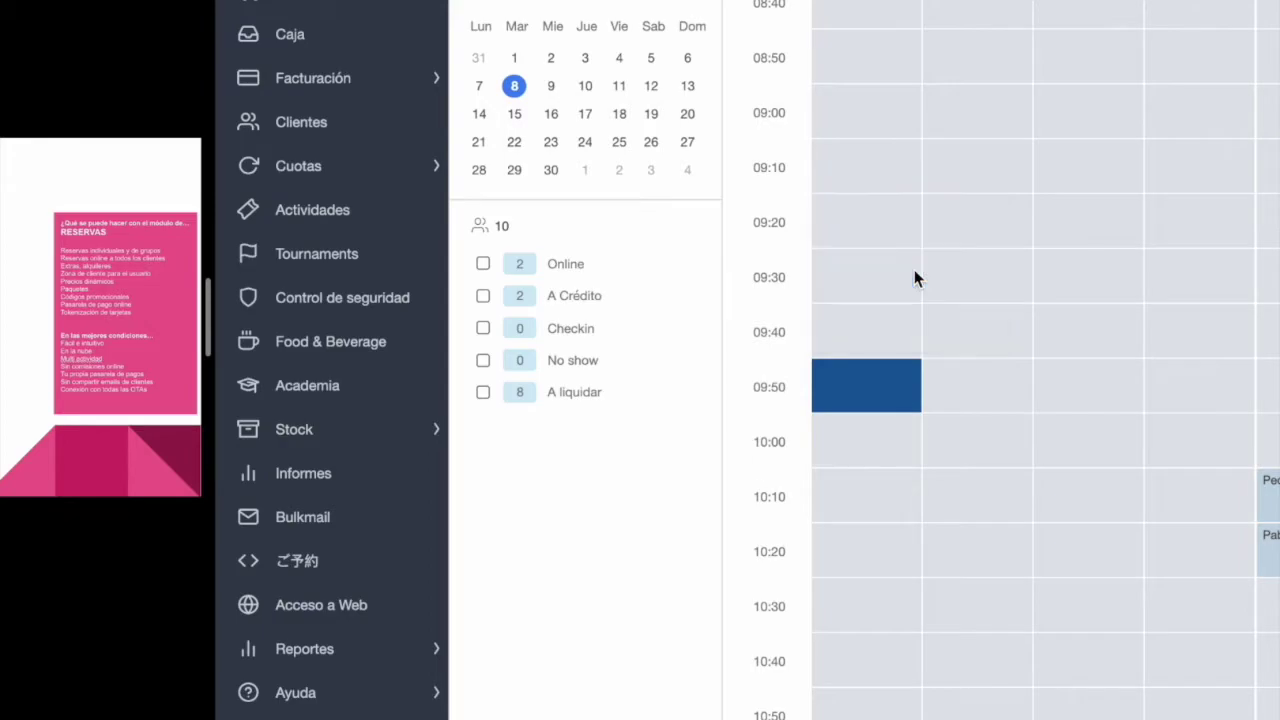
left_click(1205, 609)
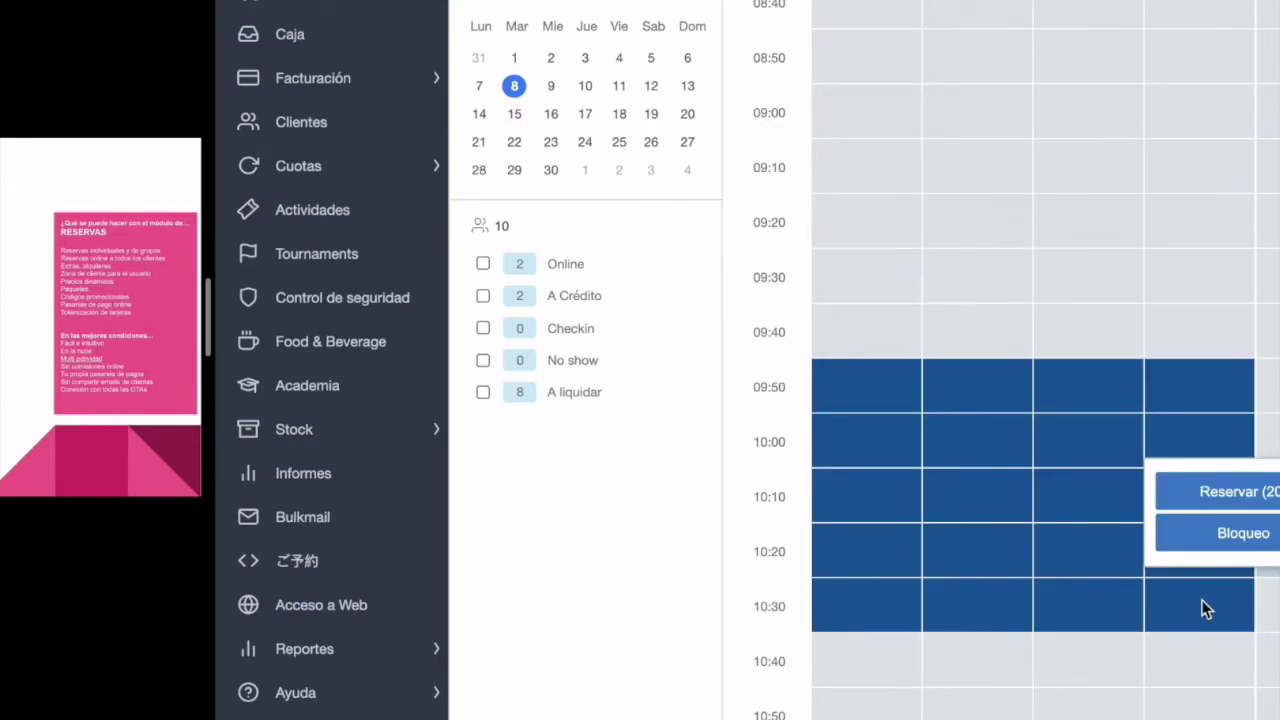
left_click(1220, 492)
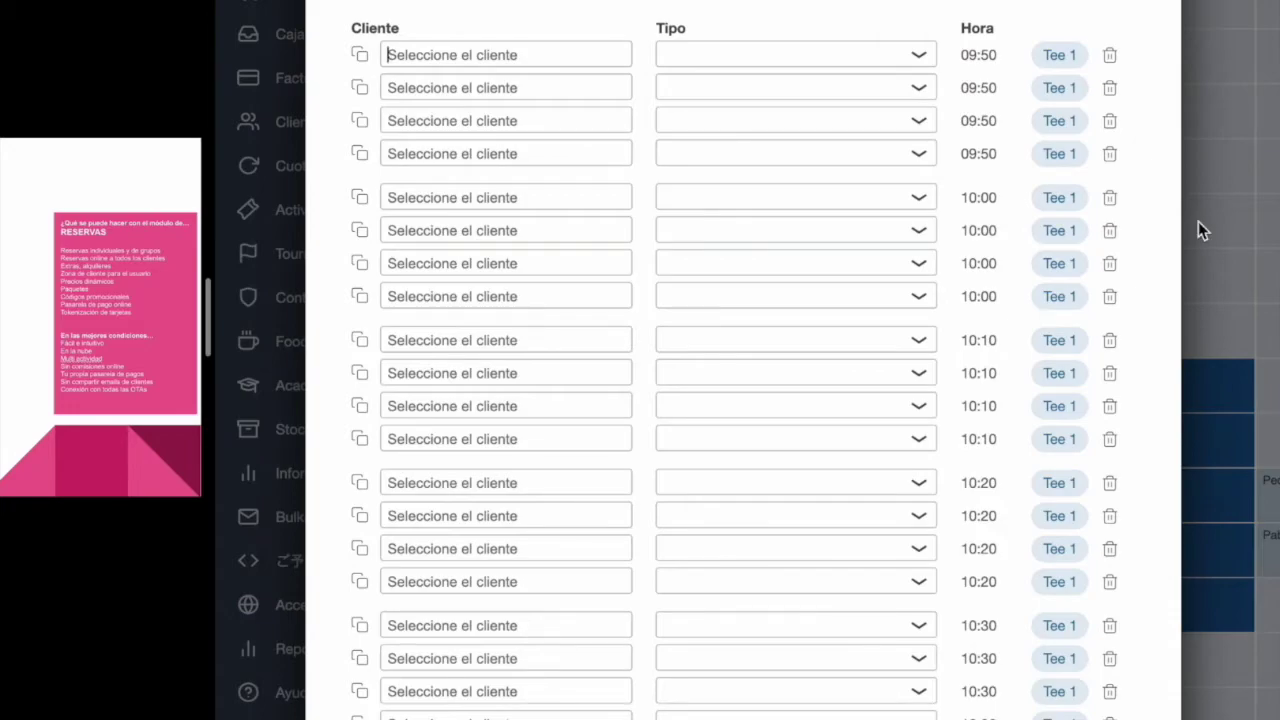
key("Escape")
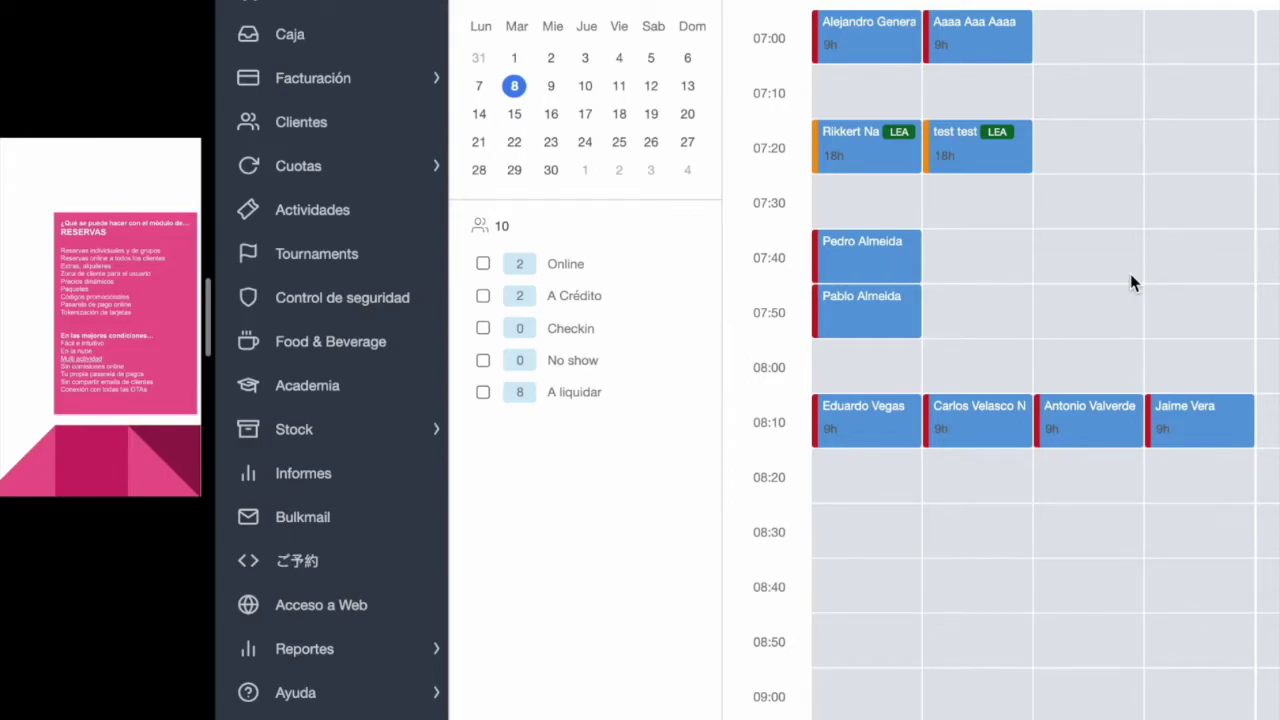
Cancel the fourth player's 08:10 booking with Anular and Aceptar.
left_click(1188, 426)
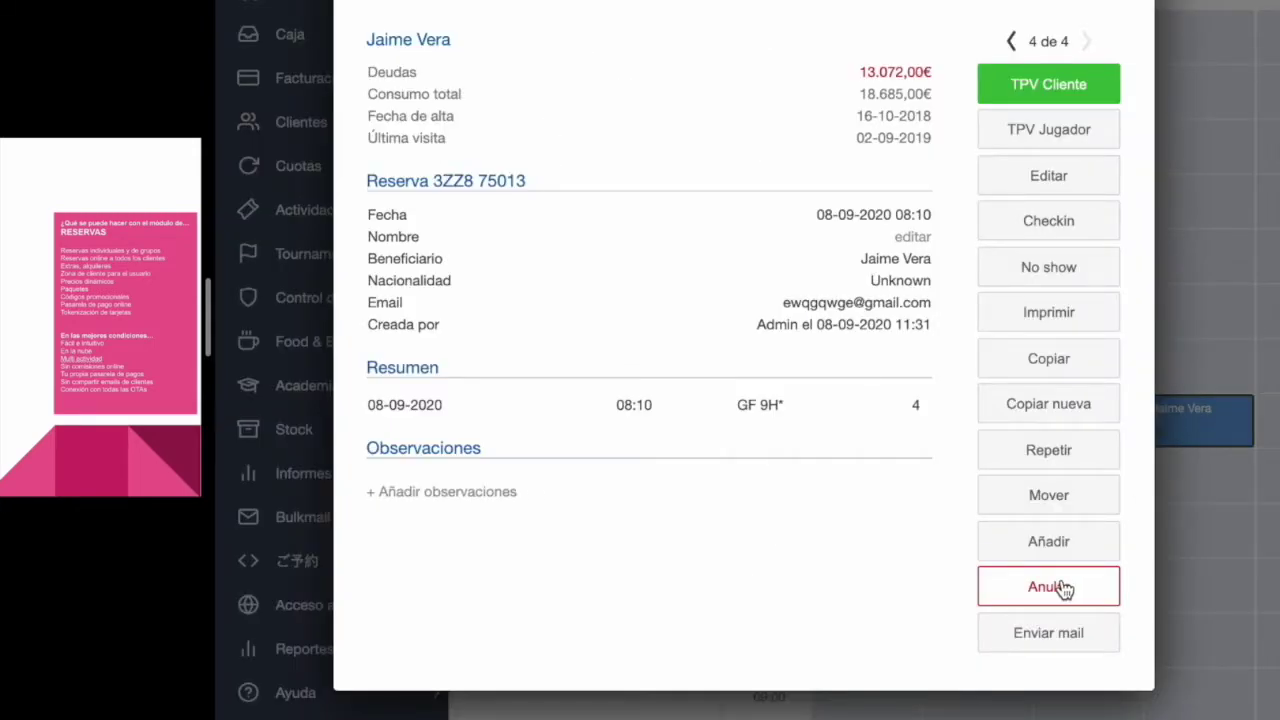
left_click(1065, 589)
left_click(1018, 152)
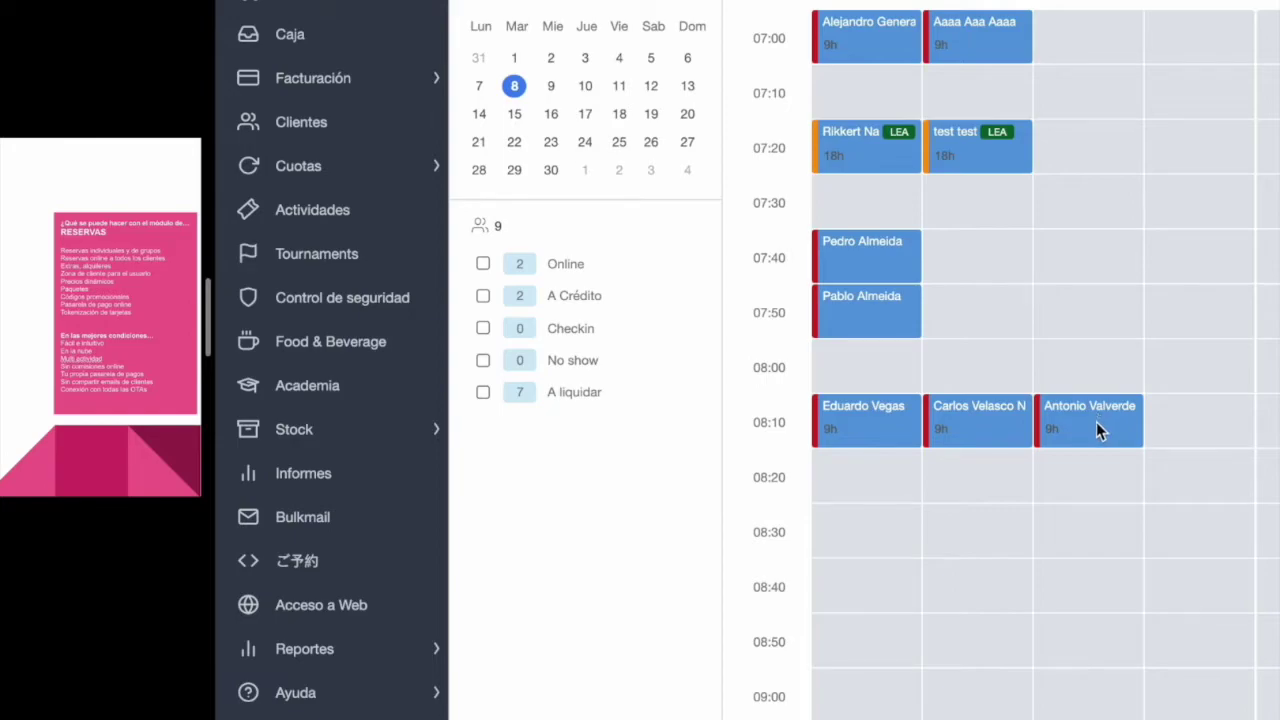
Replace the third player's client with a different client and save the booking.
left_click(1096, 422)
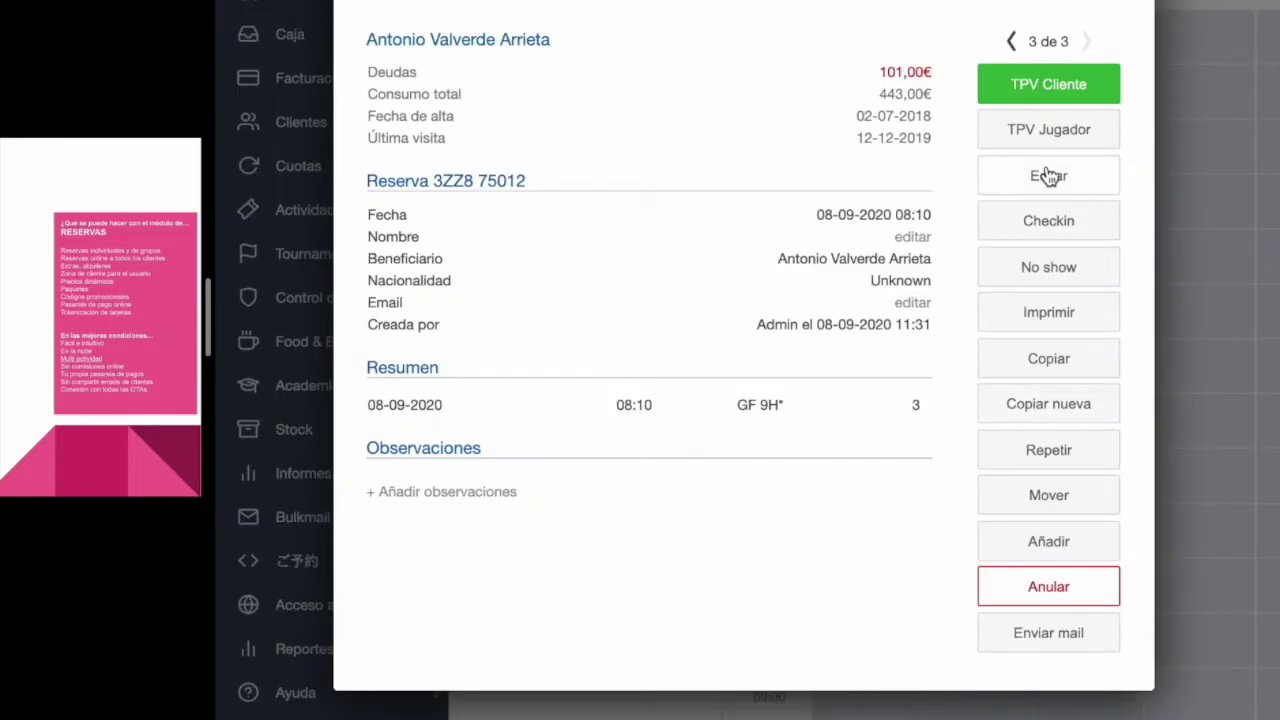
left_click(1048, 176)
left_click(565, 255)
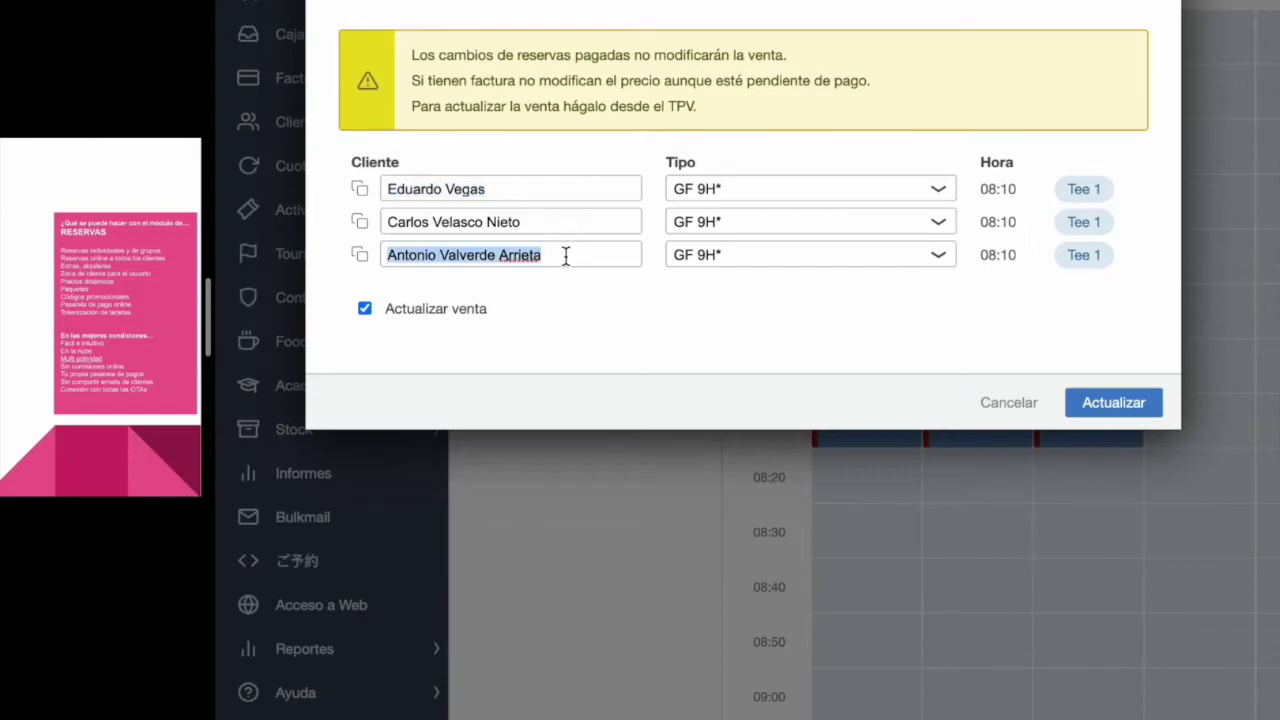
type("a")
left_click(490, 403)
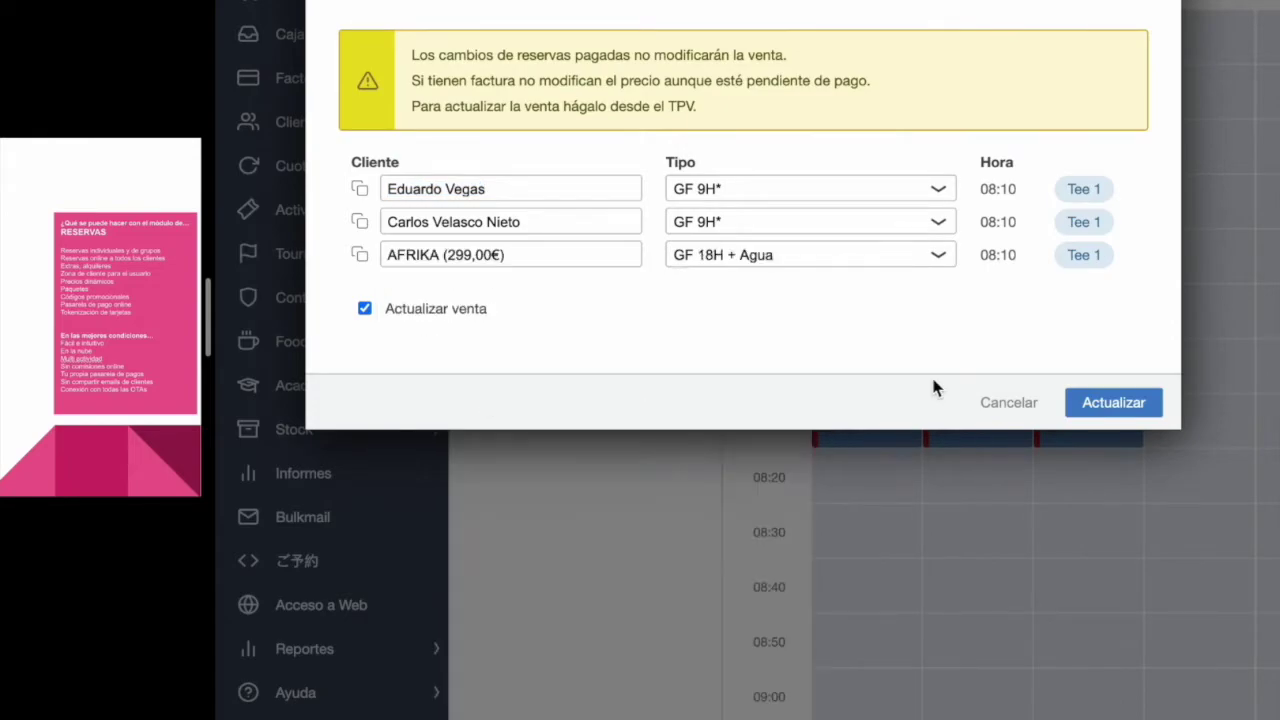
left_click(1112, 400)
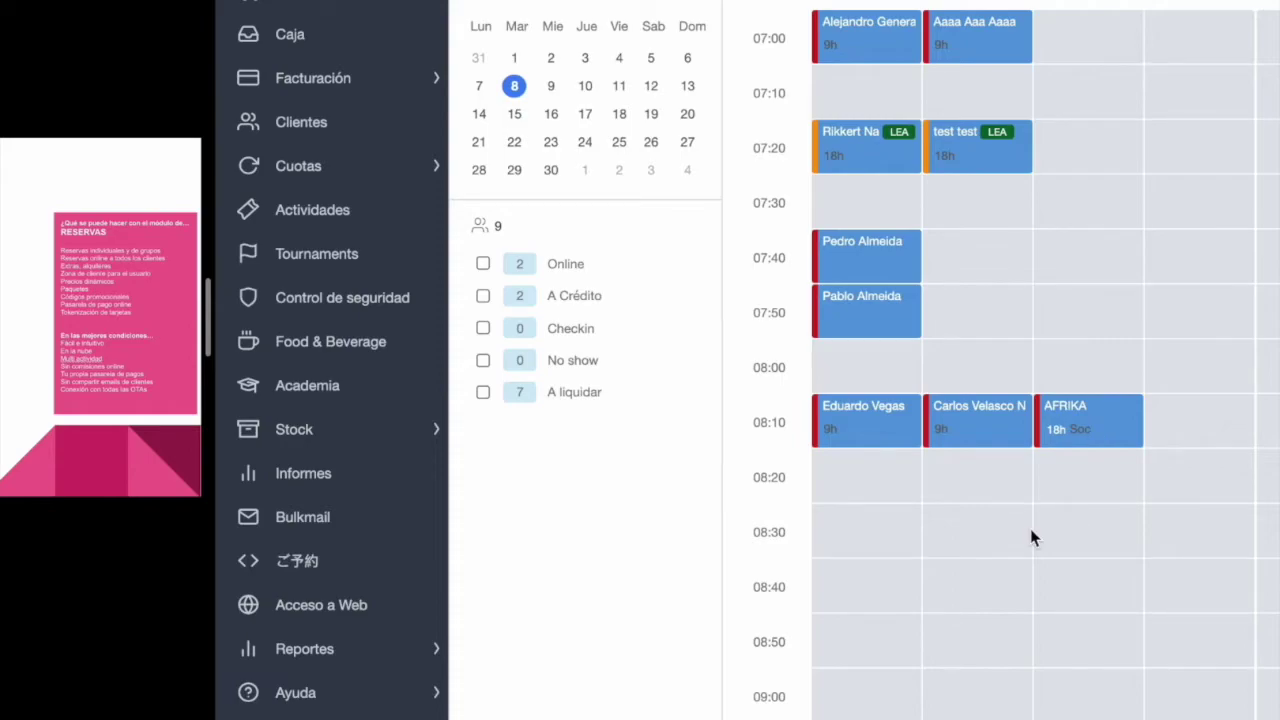
Move the three selected 08:10 bookings to 08:50 and reselect the group there.
left_click(869, 426)
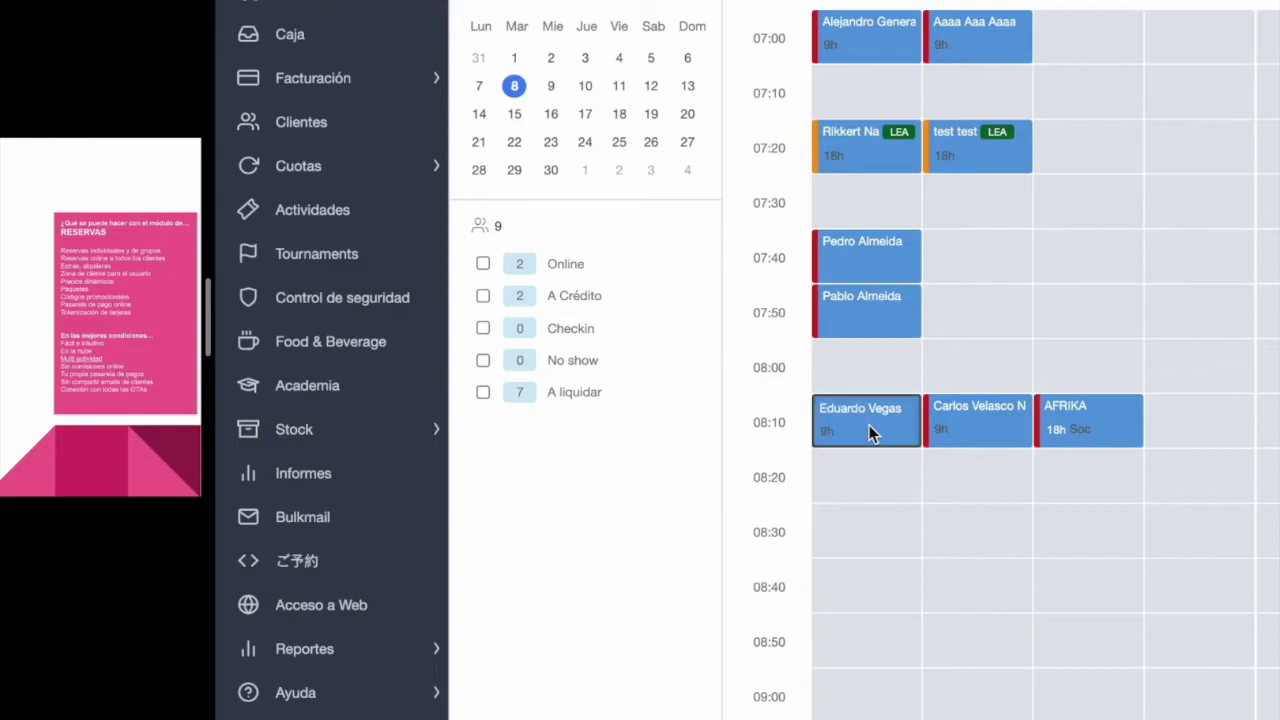
left_click(1113, 432, "shift")
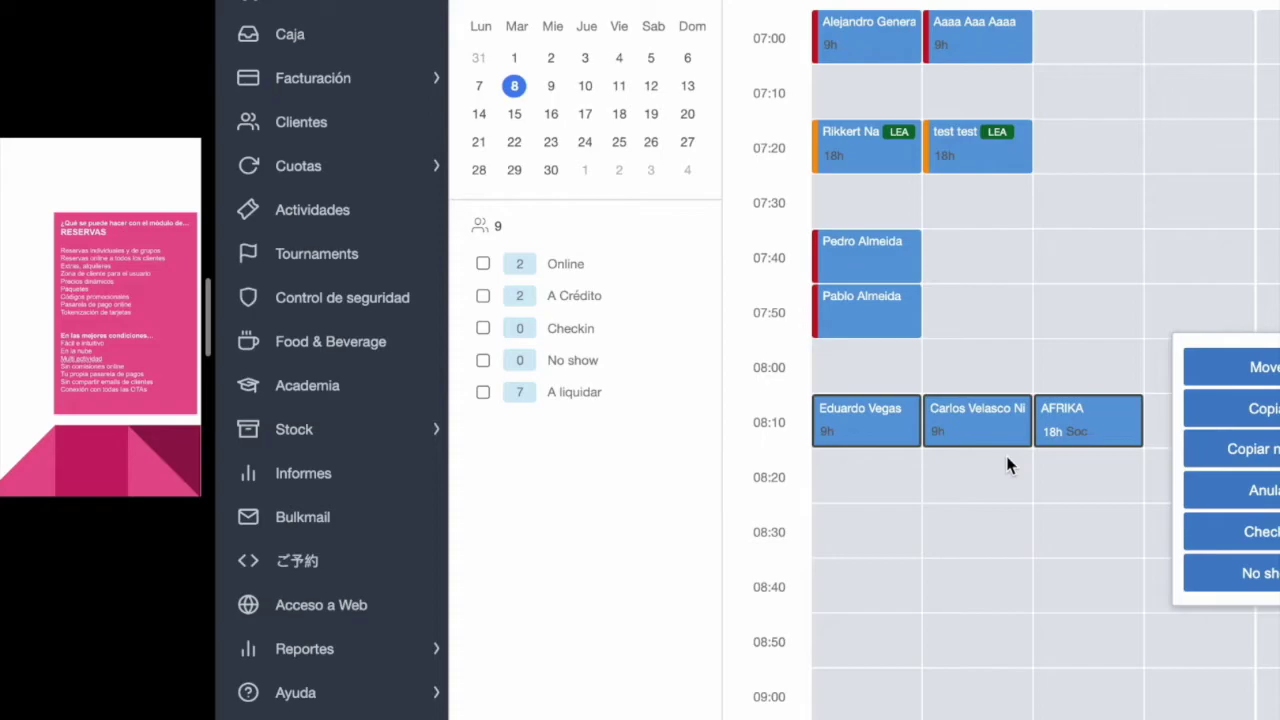
left_click(1240, 370)
left_click(853, 648)
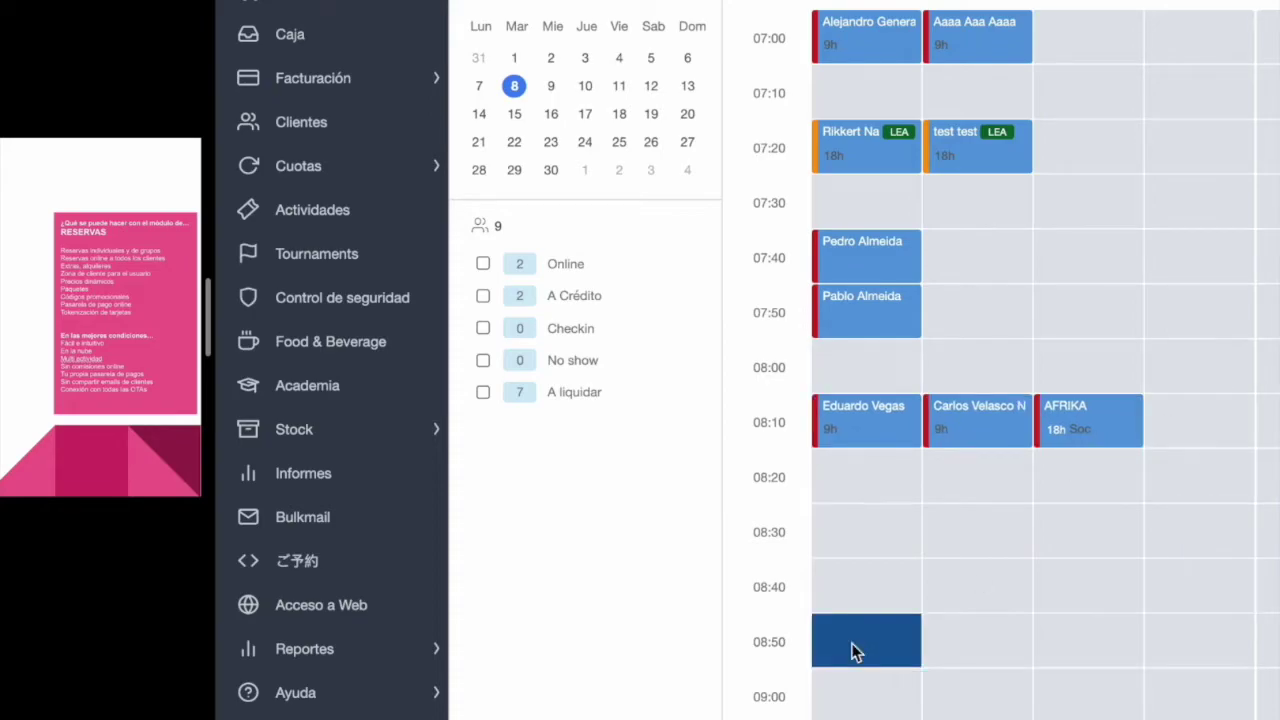
left_click(1133, 400)
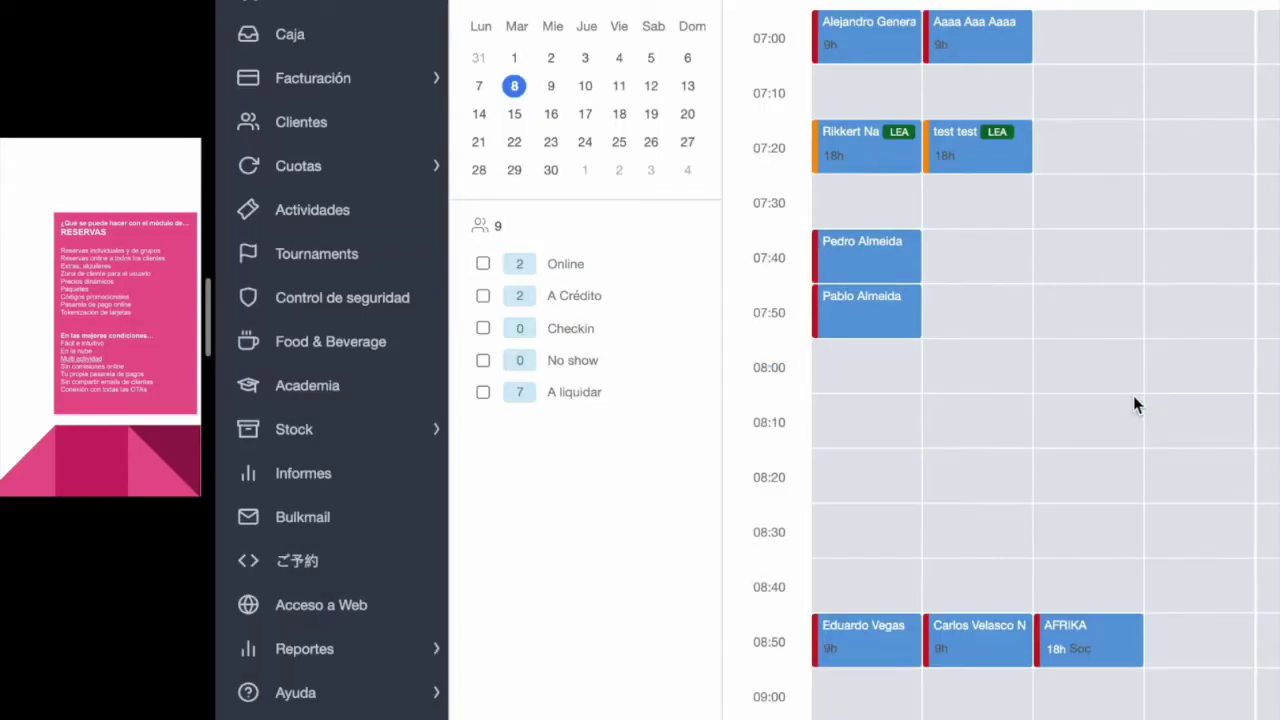
left_click(871, 642)
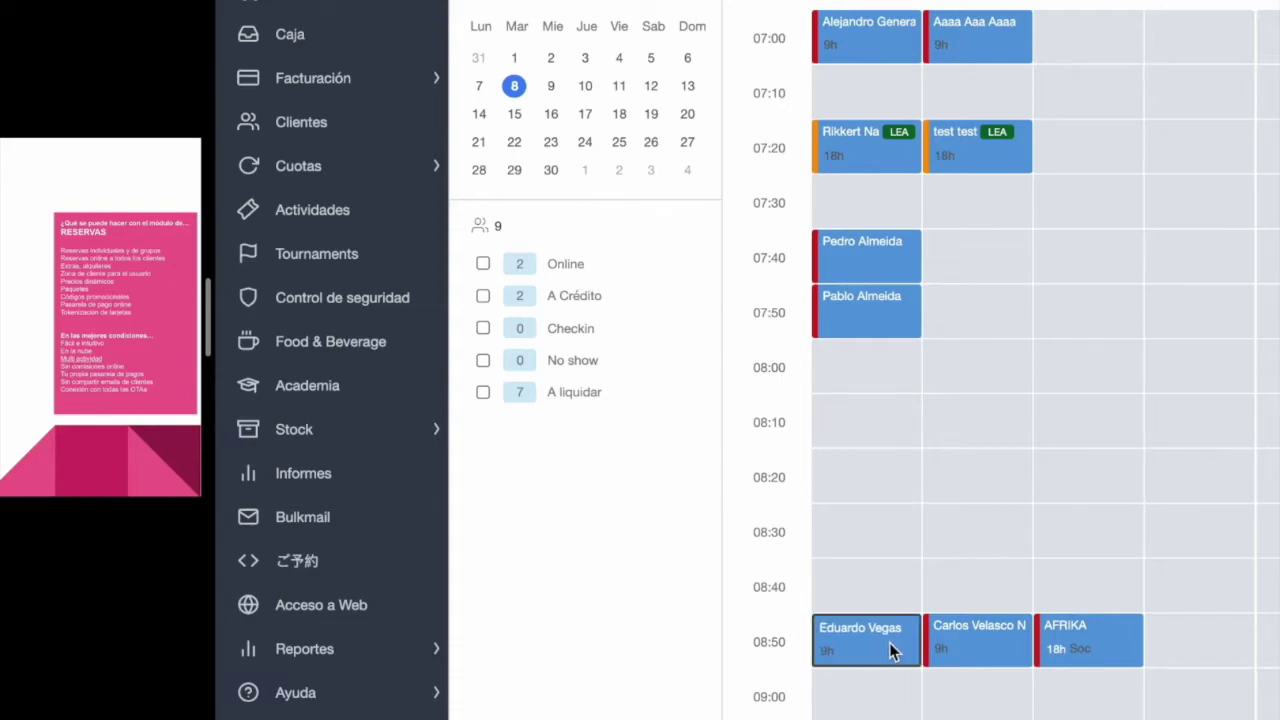
left_click(1109, 638, "shift")
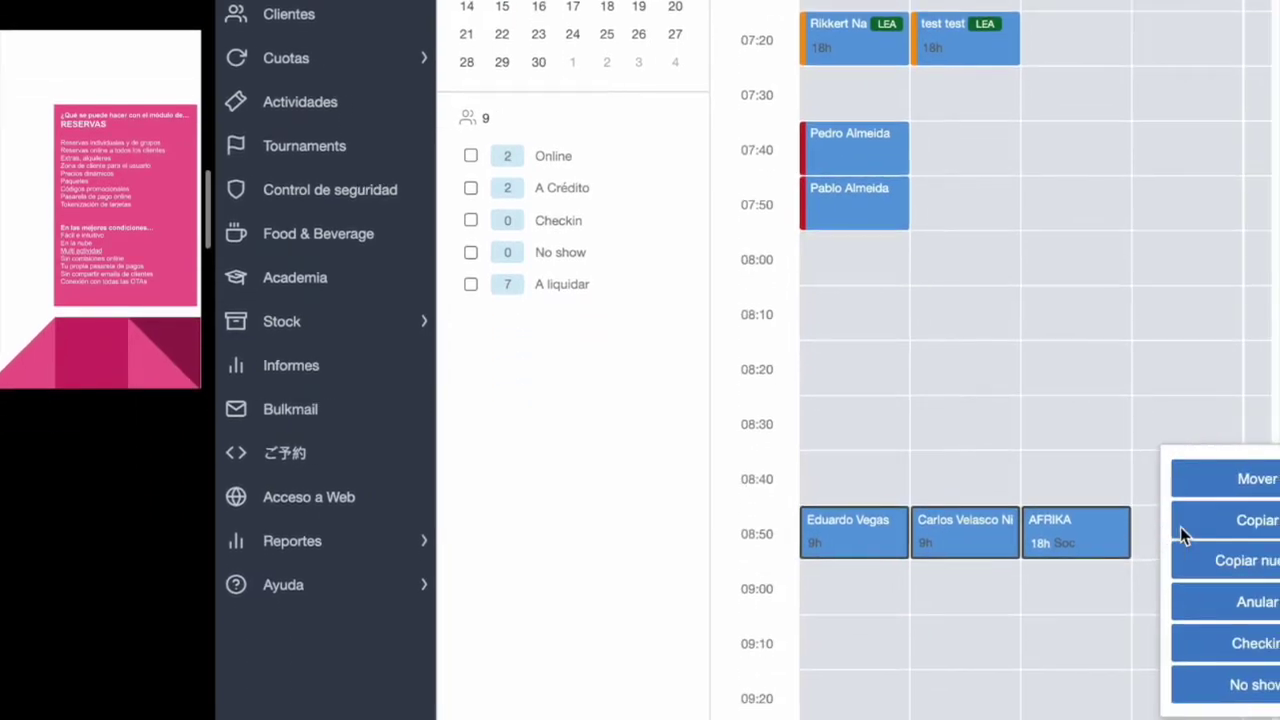
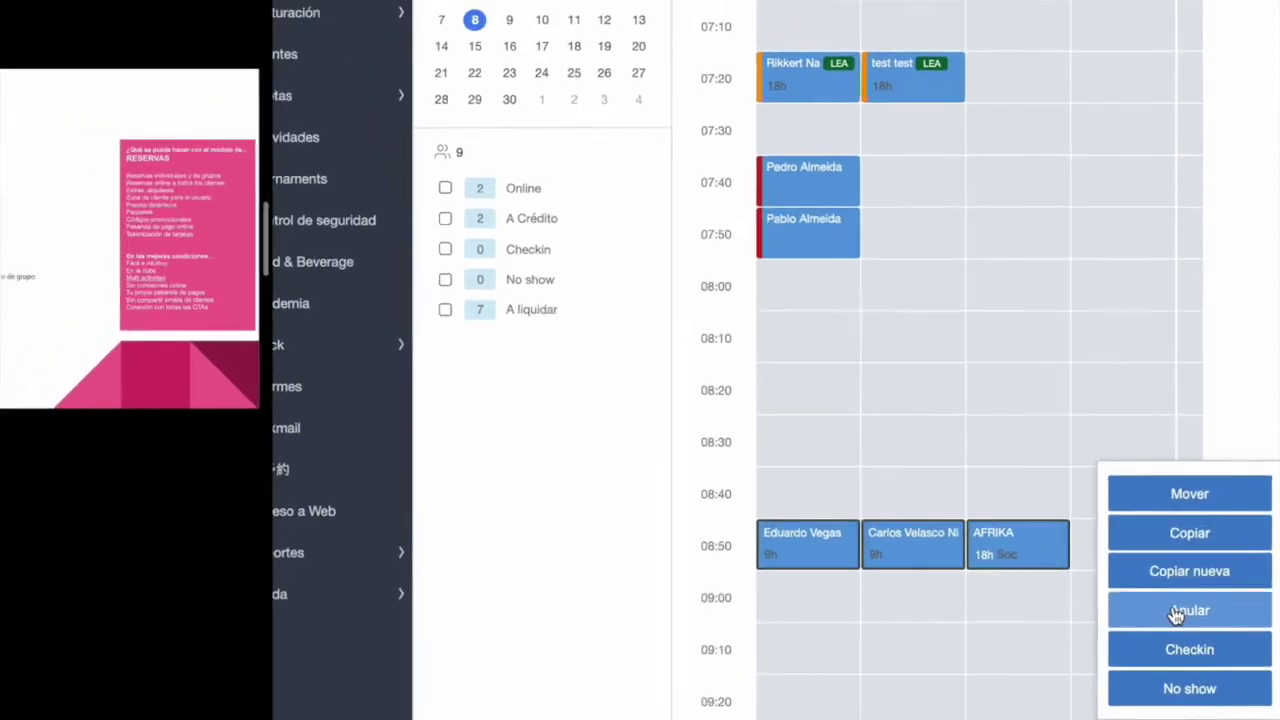
Cancel the three 08:50 bookings and select the 08:30–08:40 slots on every tee.
left_click(1115, 601)
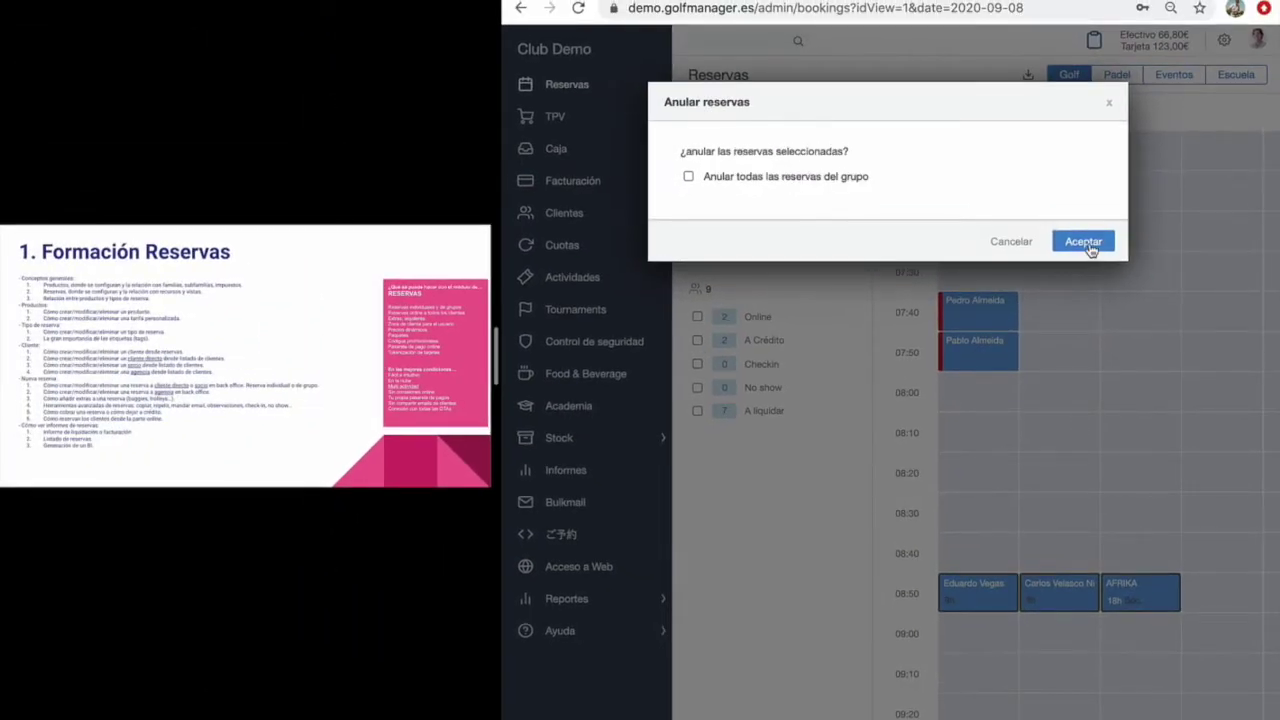
left_click(1086, 227)
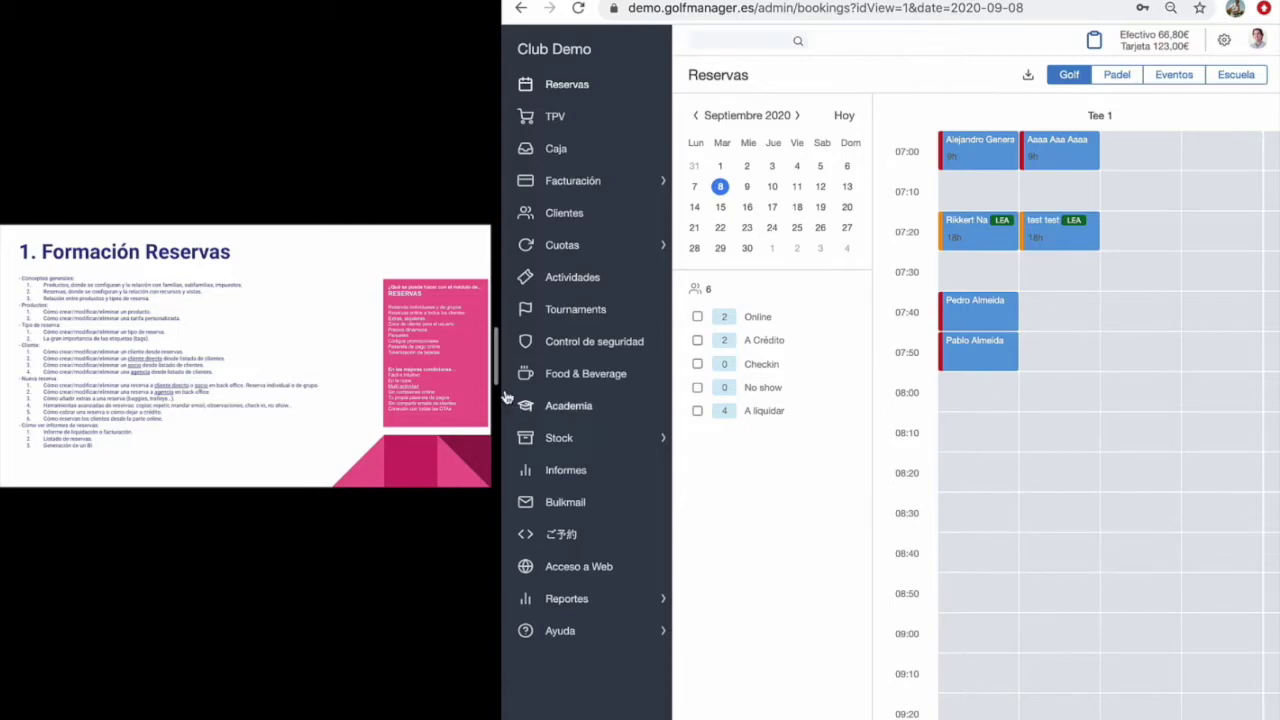
left_click_drag(500, 370, 762, 395)
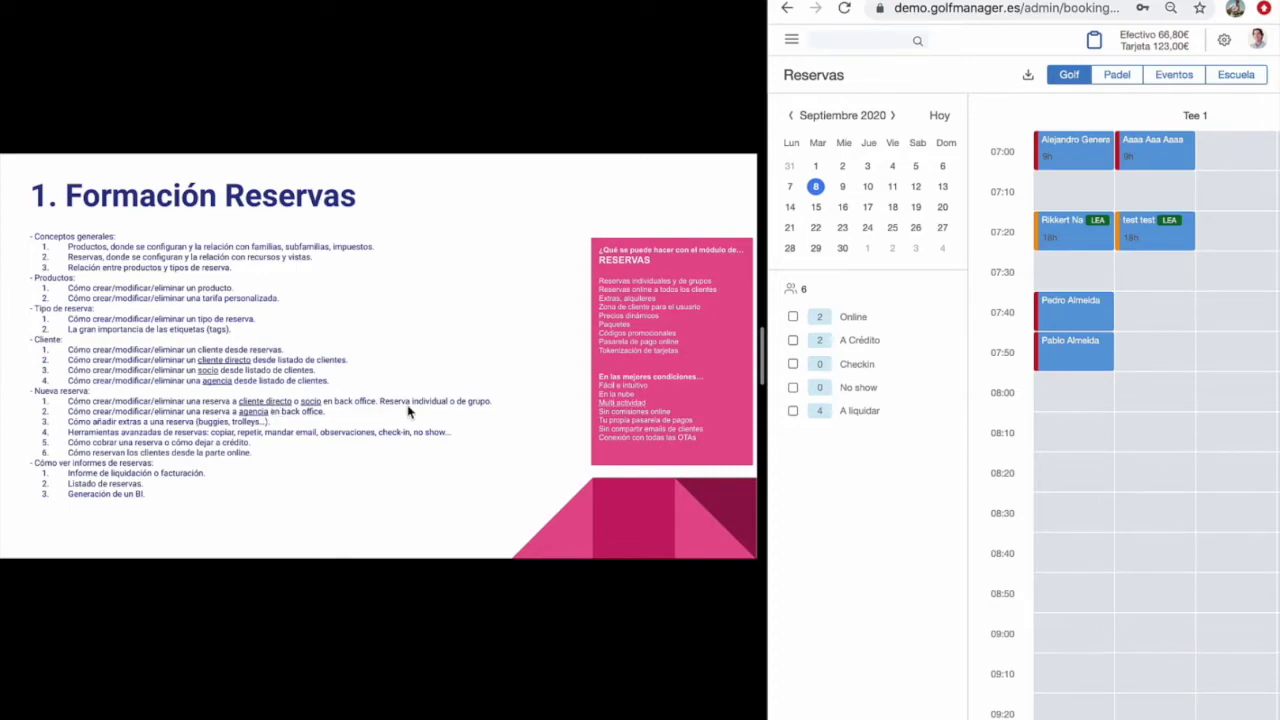
left_click_drag(762, 354, 306, 363)
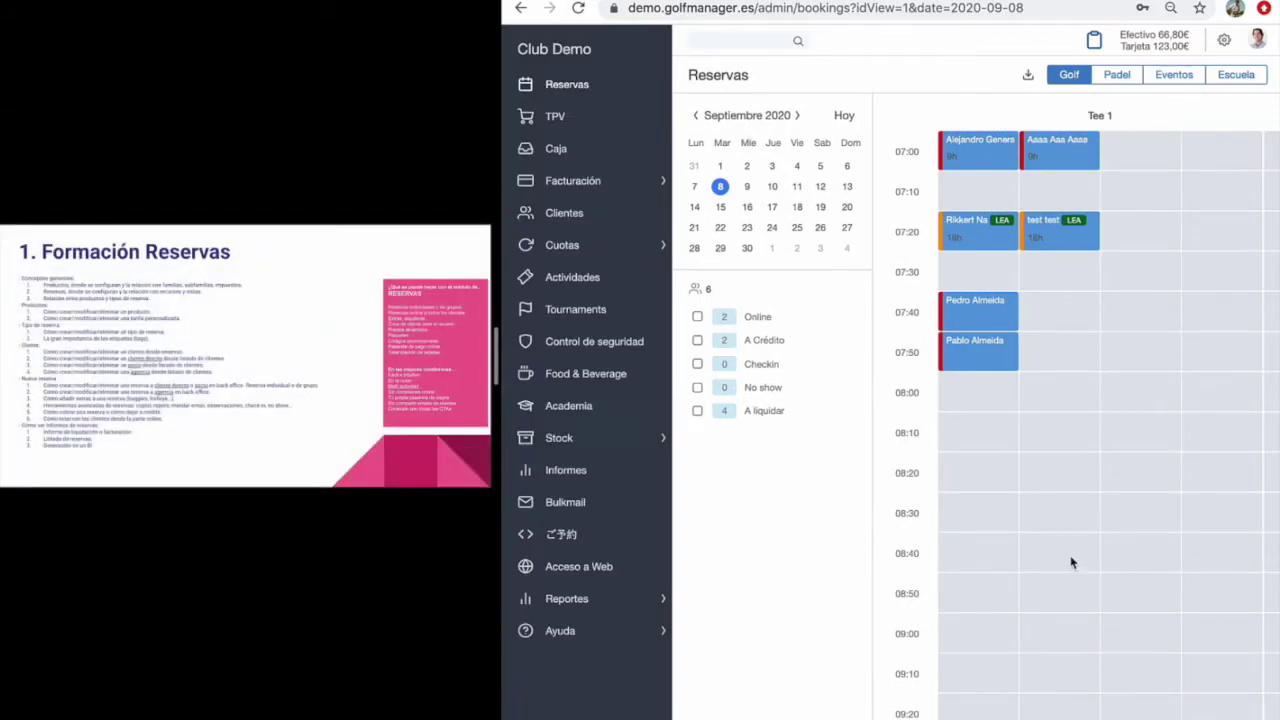
left_click_drag(985, 523, 988, 562)
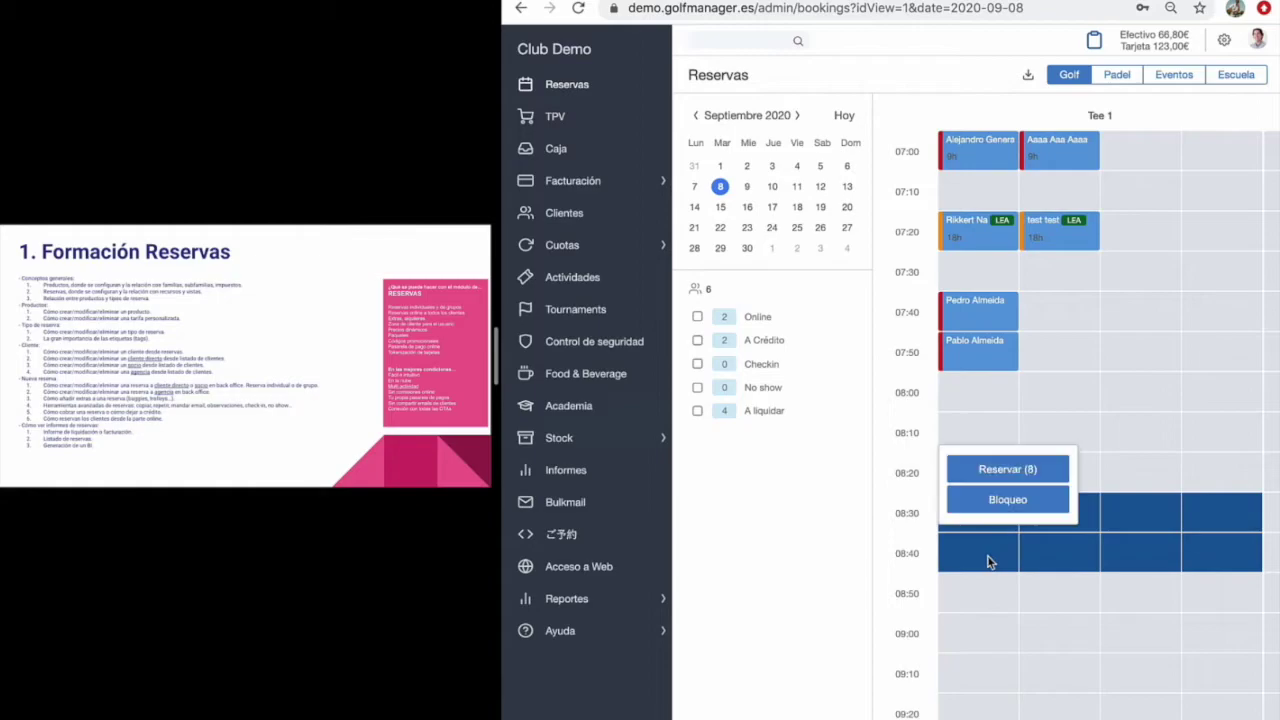
Book all eight 08:30–08:40 slots for the searched client with the GF 18H + Agua fee.
left_click(1007, 469)
type("v")
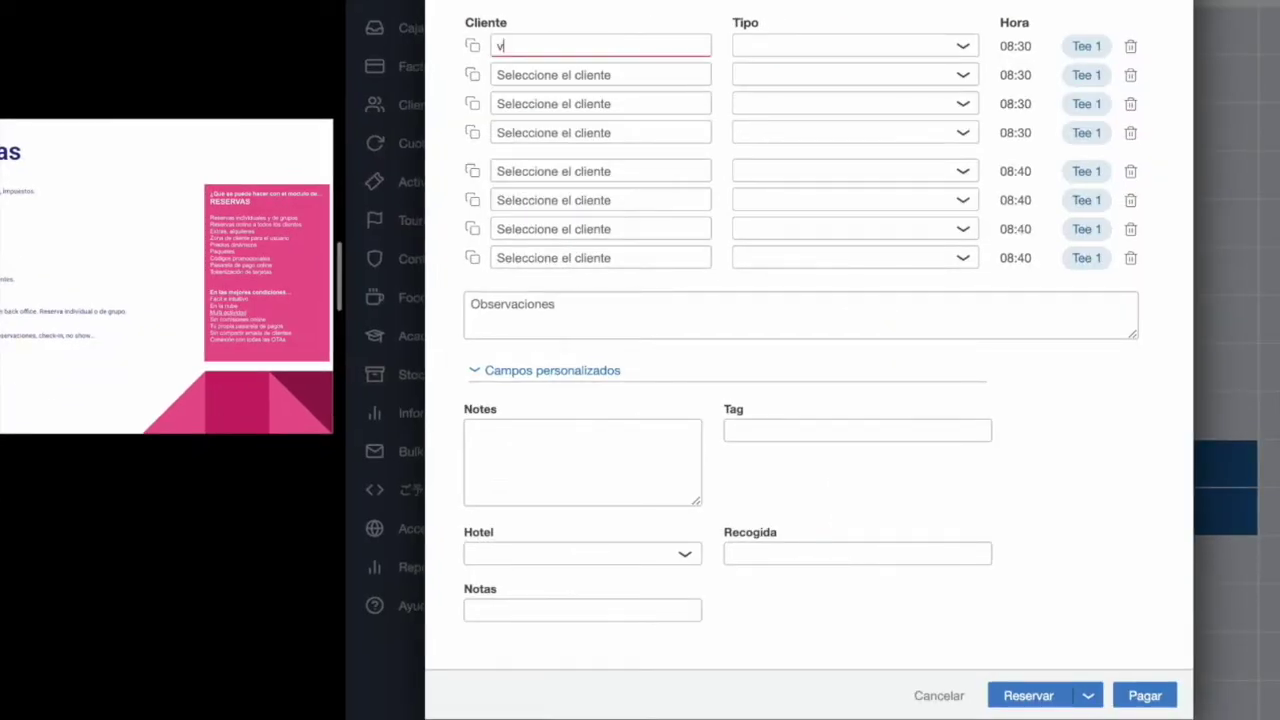
type("er")
left_click(556, 197)
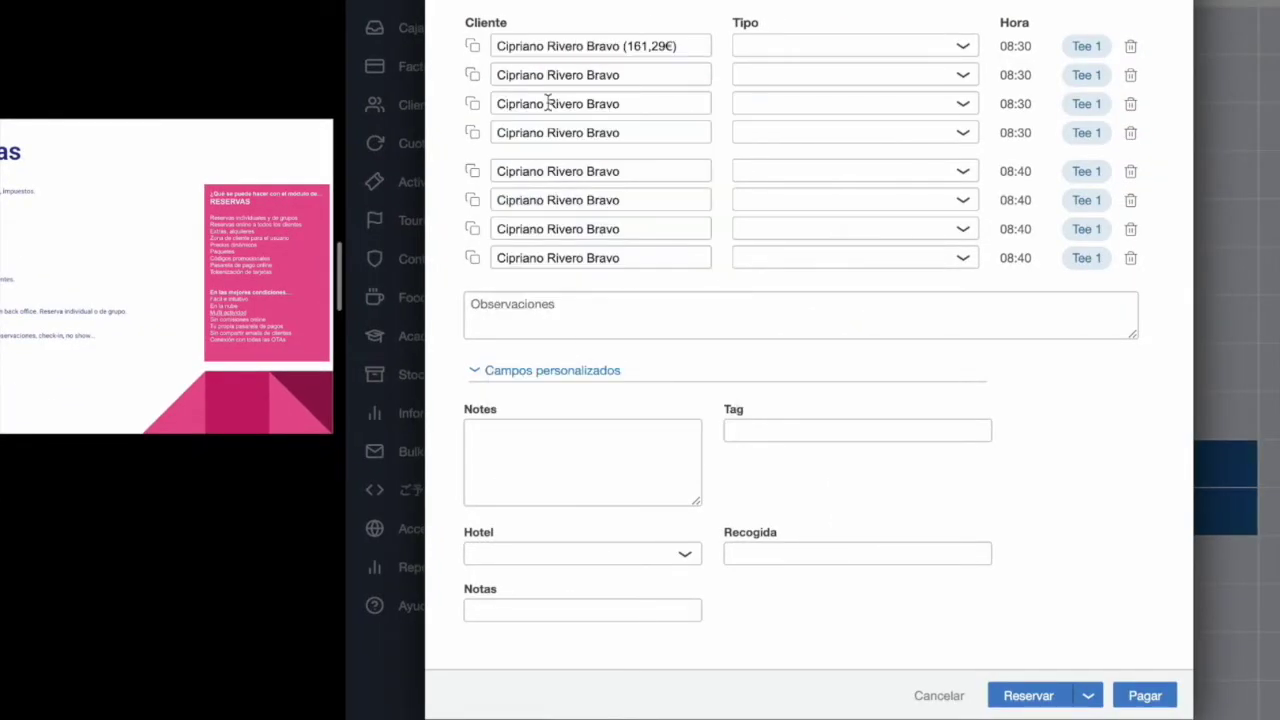
left_click(775, 50)
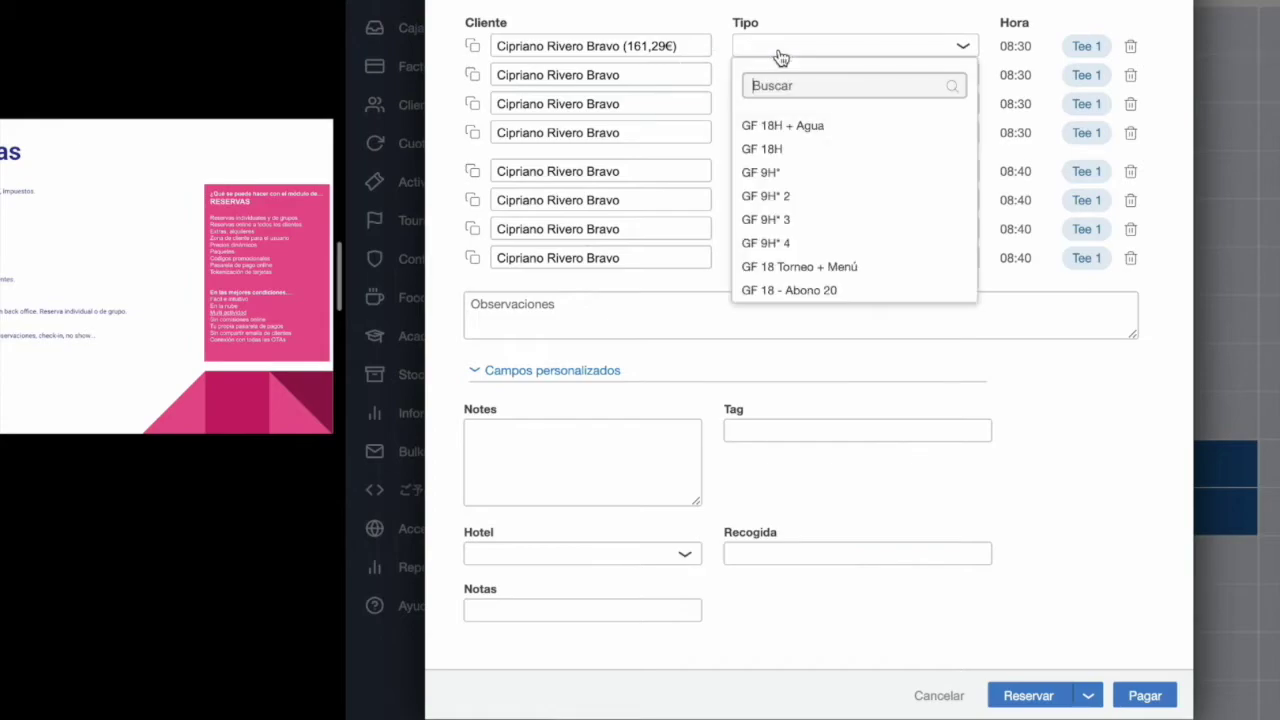
left_click(800, 122)
left_click(1034, 700)
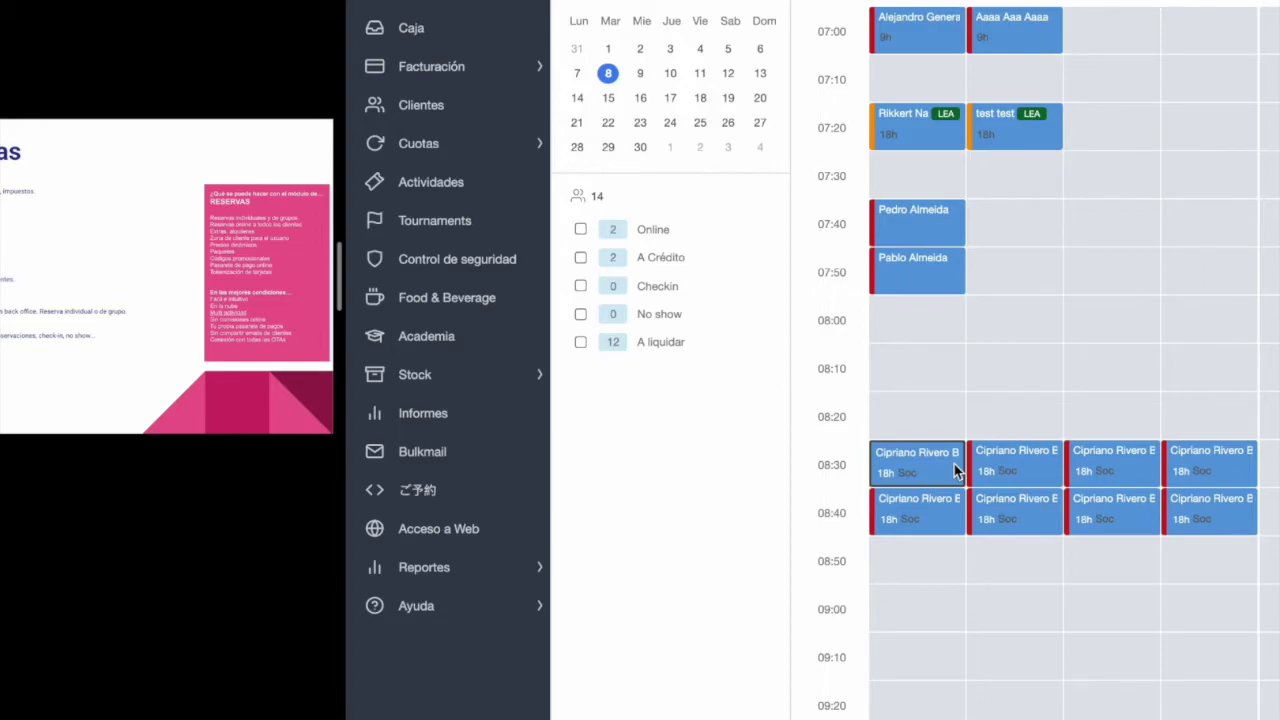
Copy the eight-player booking group to 10 September at 08:10.
left_click(1205, 511)
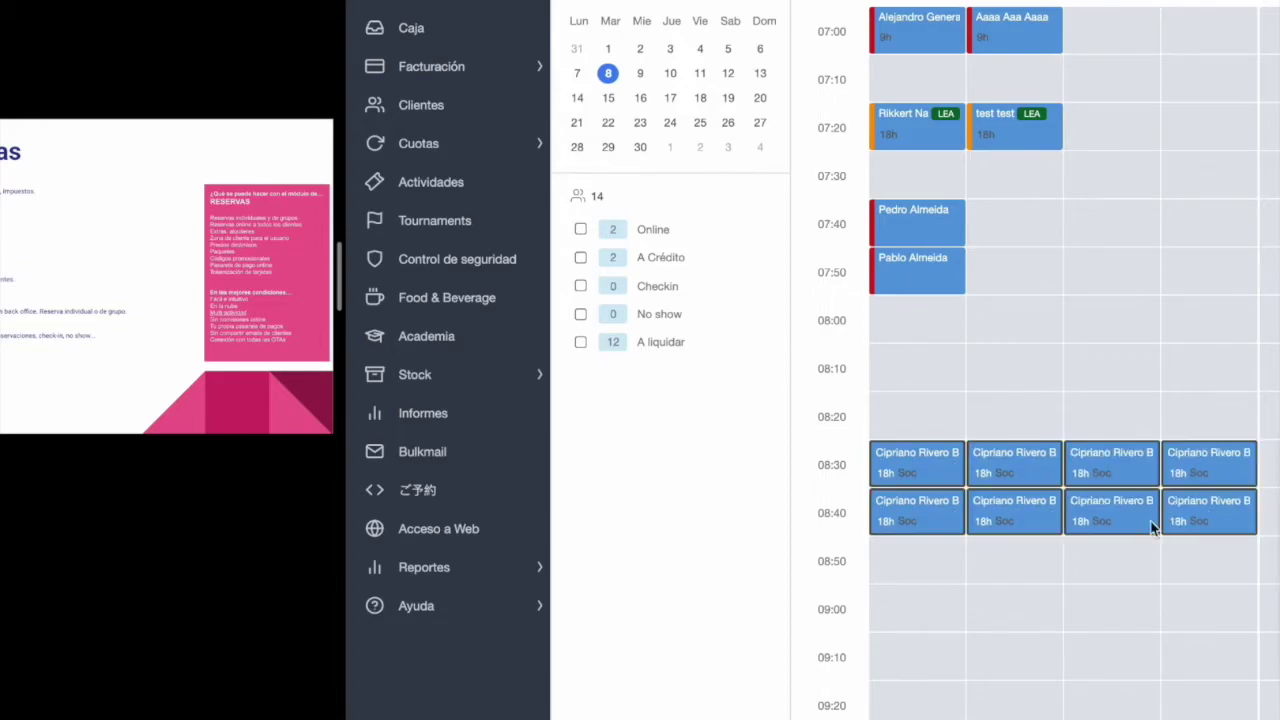
scroll(1000, 537, "right", 5)
scroll(1000, 537, "left", 5)
left_click(914, 557)
left_click(1228, 532)
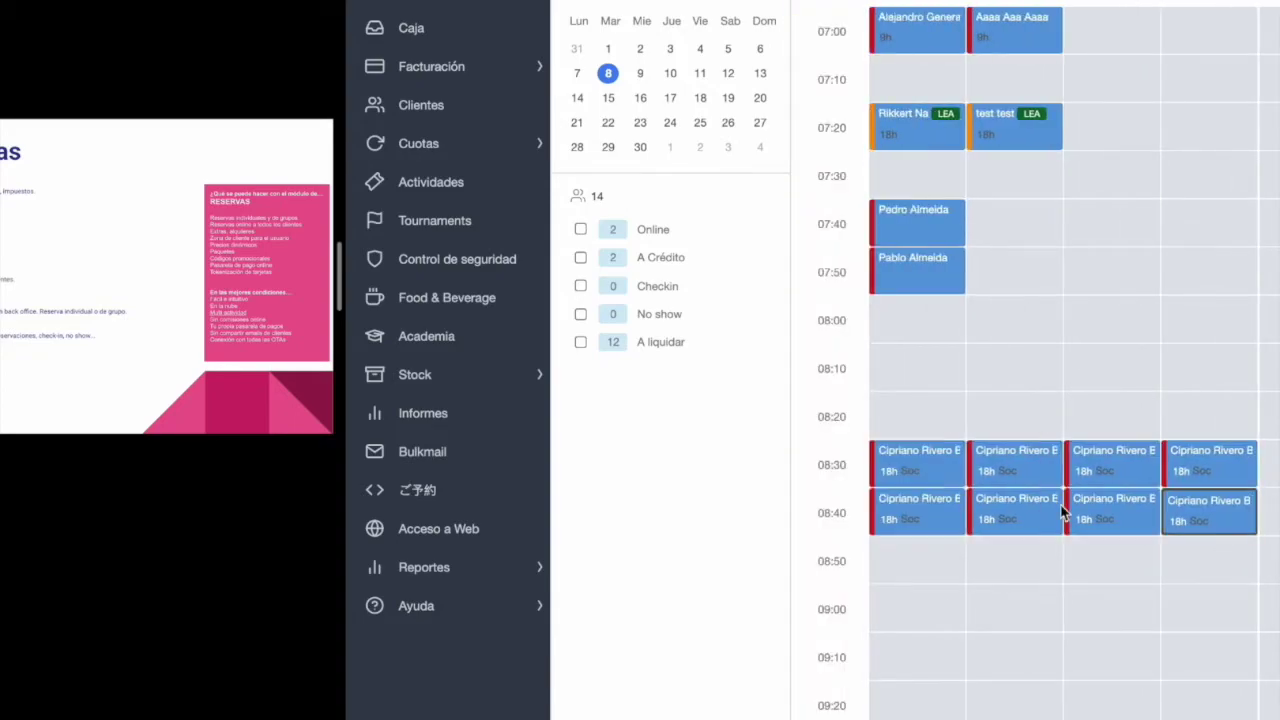
left_click(895, 474)
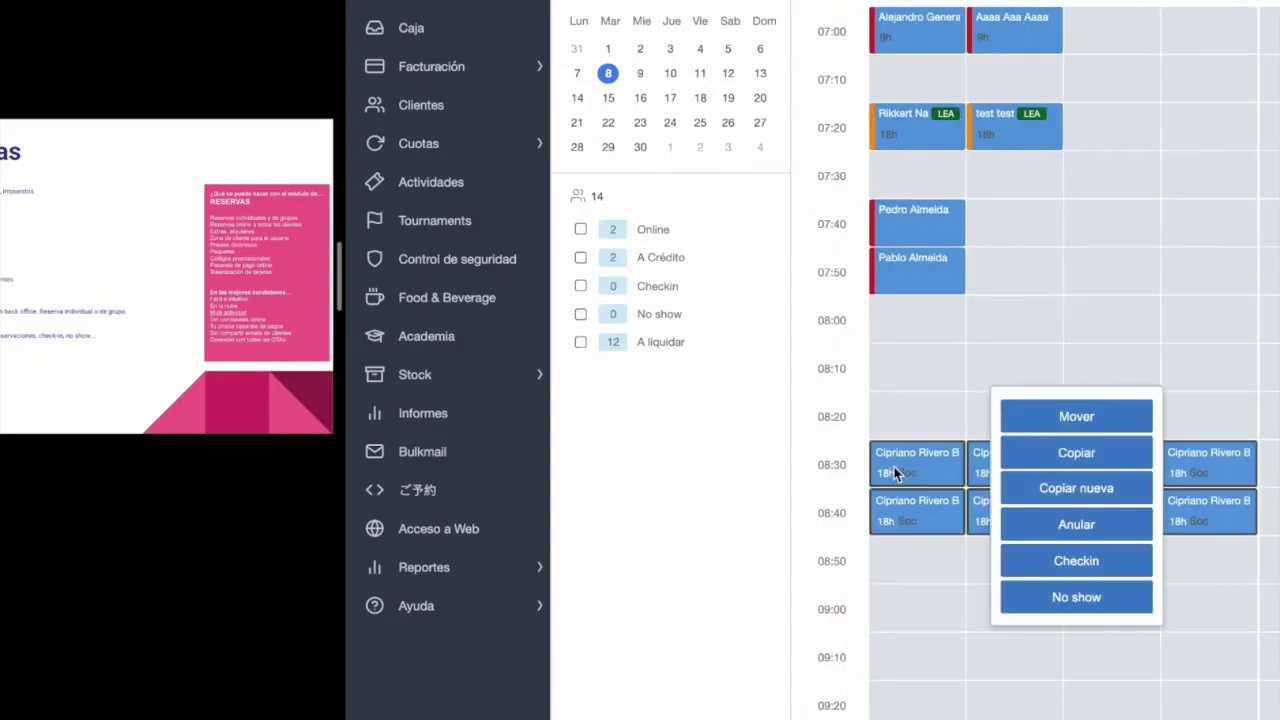
left_click(1094, 456)
left_click(670, 74)
left_click(905, 360)
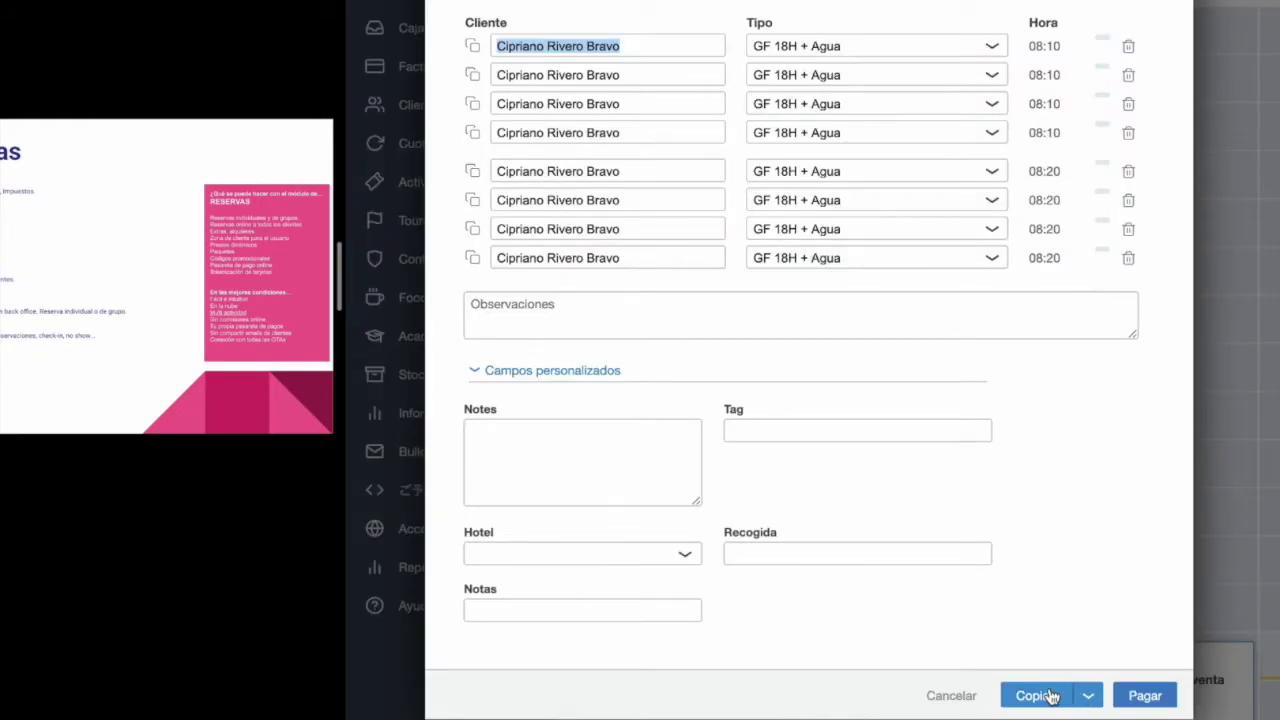
left_click(1088, 698)
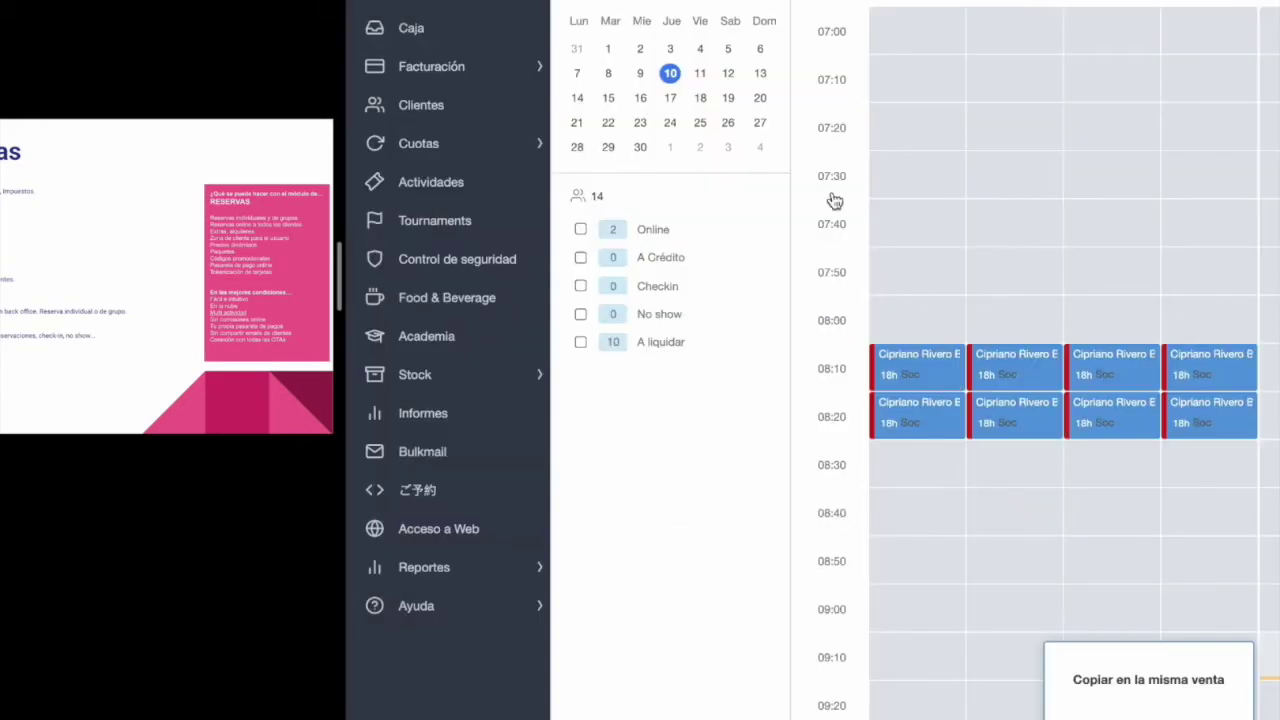
Copy the group to 12 September at 07:40 and review the copied booking's details.
left_click(728, 73)
left_click(909, 232)
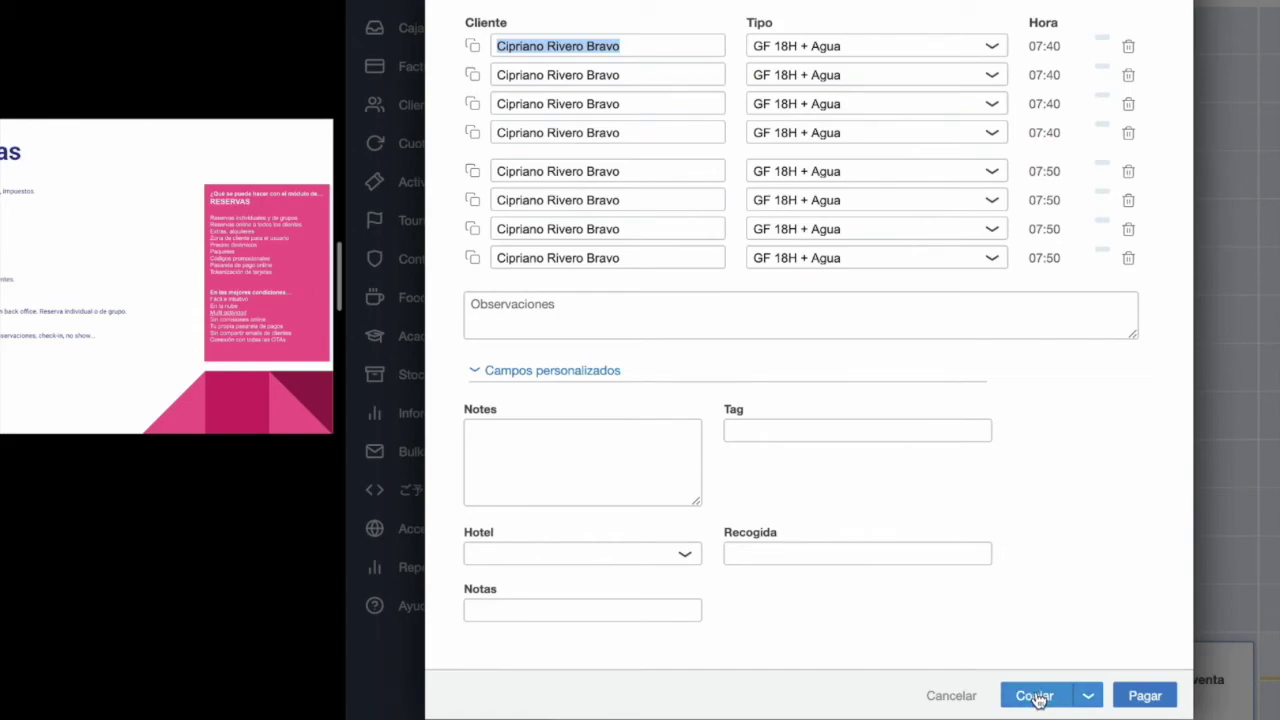
left_click(1036, 698)
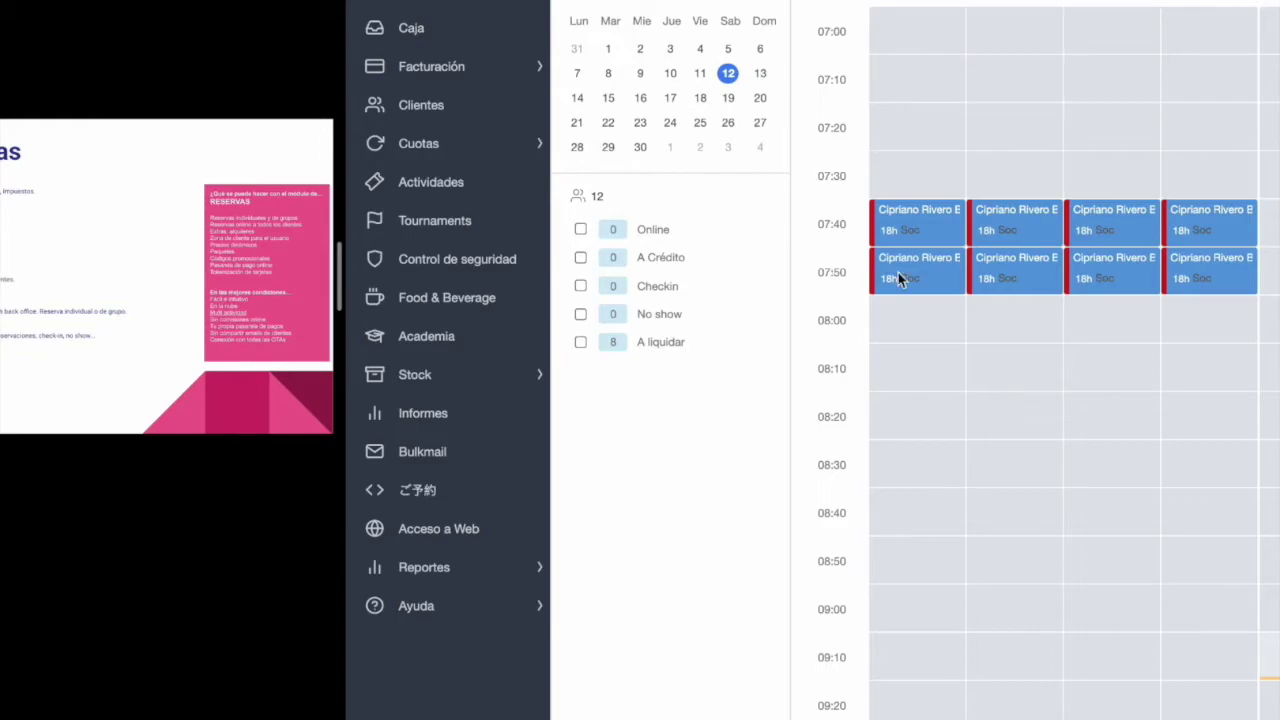
left_click(938, 289)
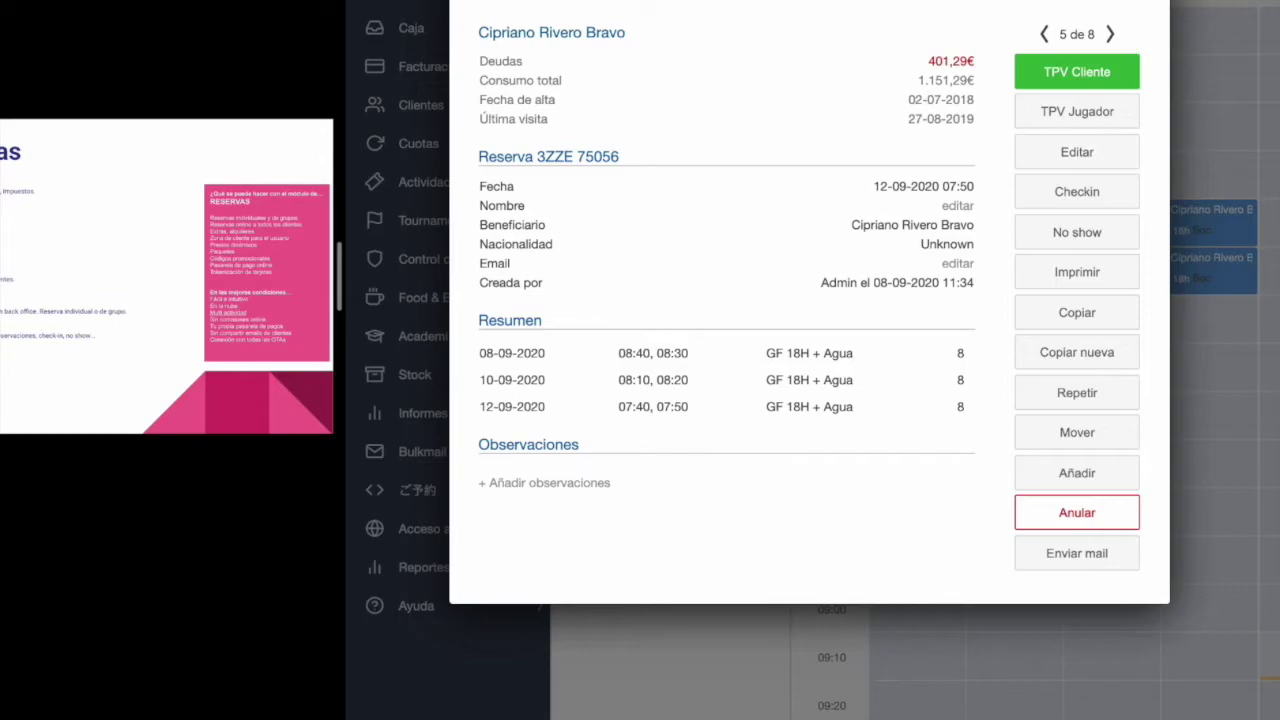
key("Escape")
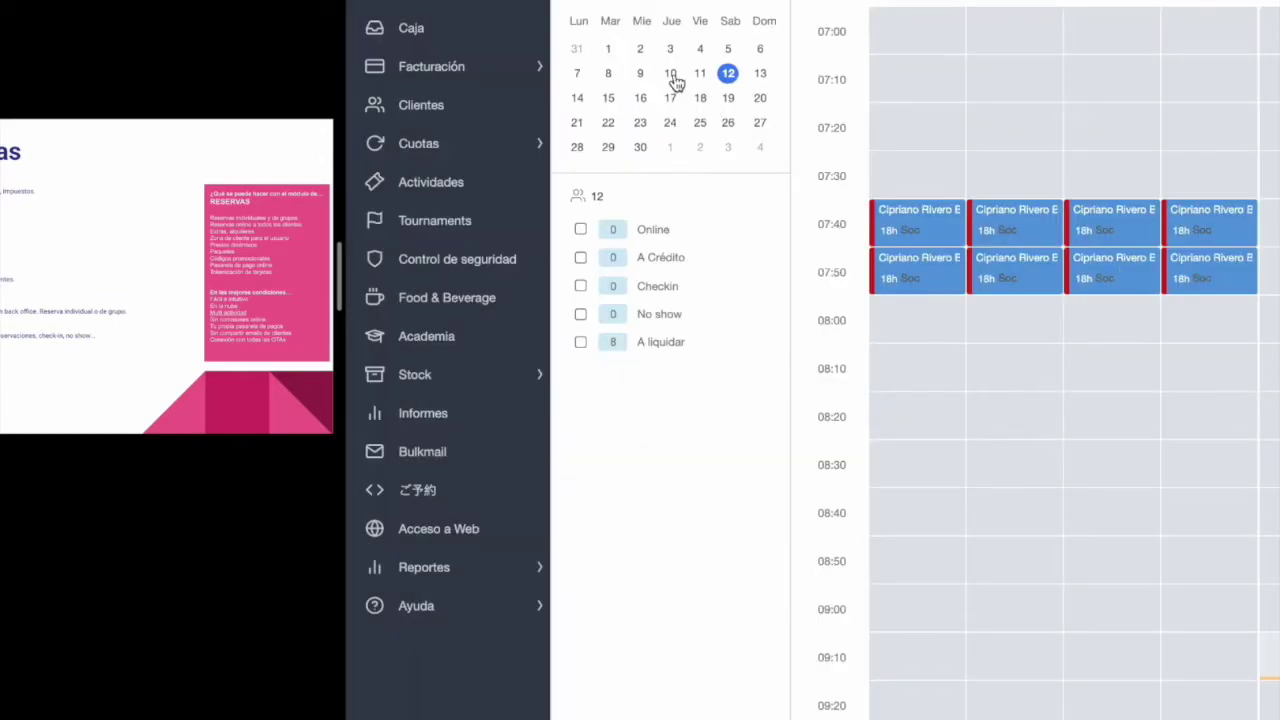
Return to 8 September and start a booking for the two 08:10 slots.
left_click(672, 76)
left_click(609, 76)
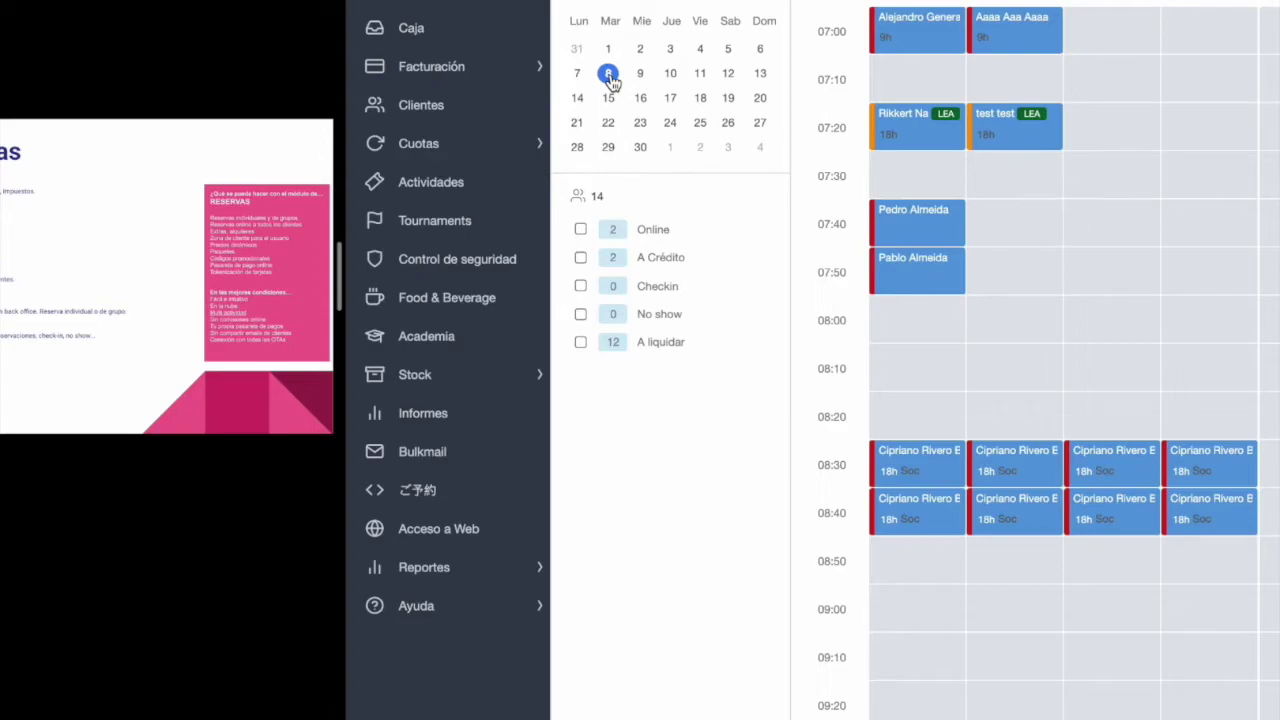
left_click(1002, 370)
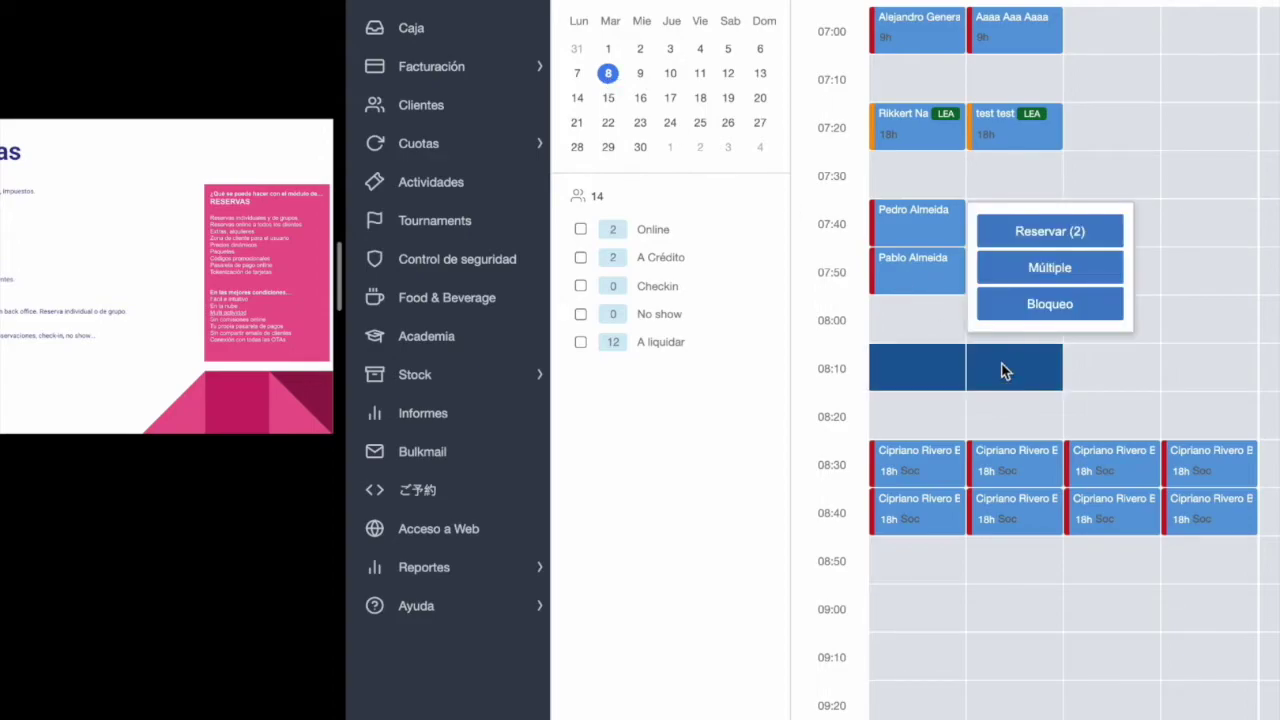
left_click(1049, 231)
Search for and assign a separate client record to each of the two players.
left_click(690, 46)
type("rafa")
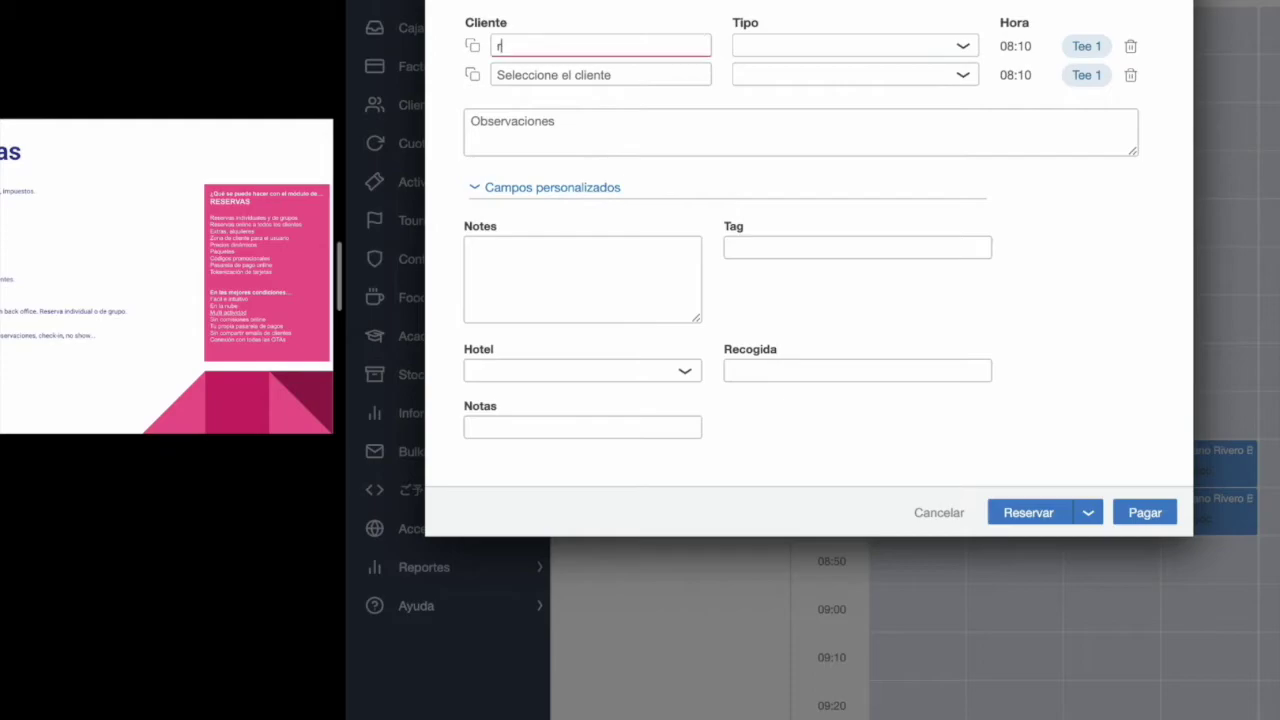
left_click(583, 188)
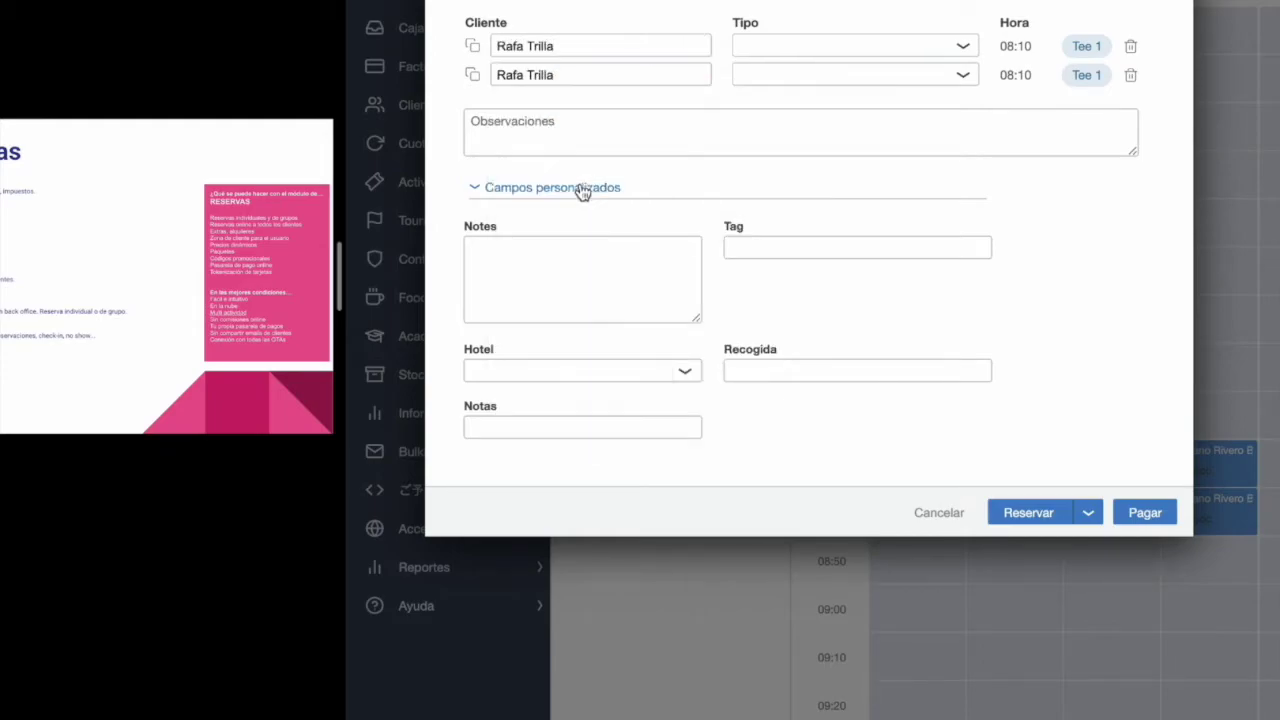
left_click(603, 75)
type("rafa")
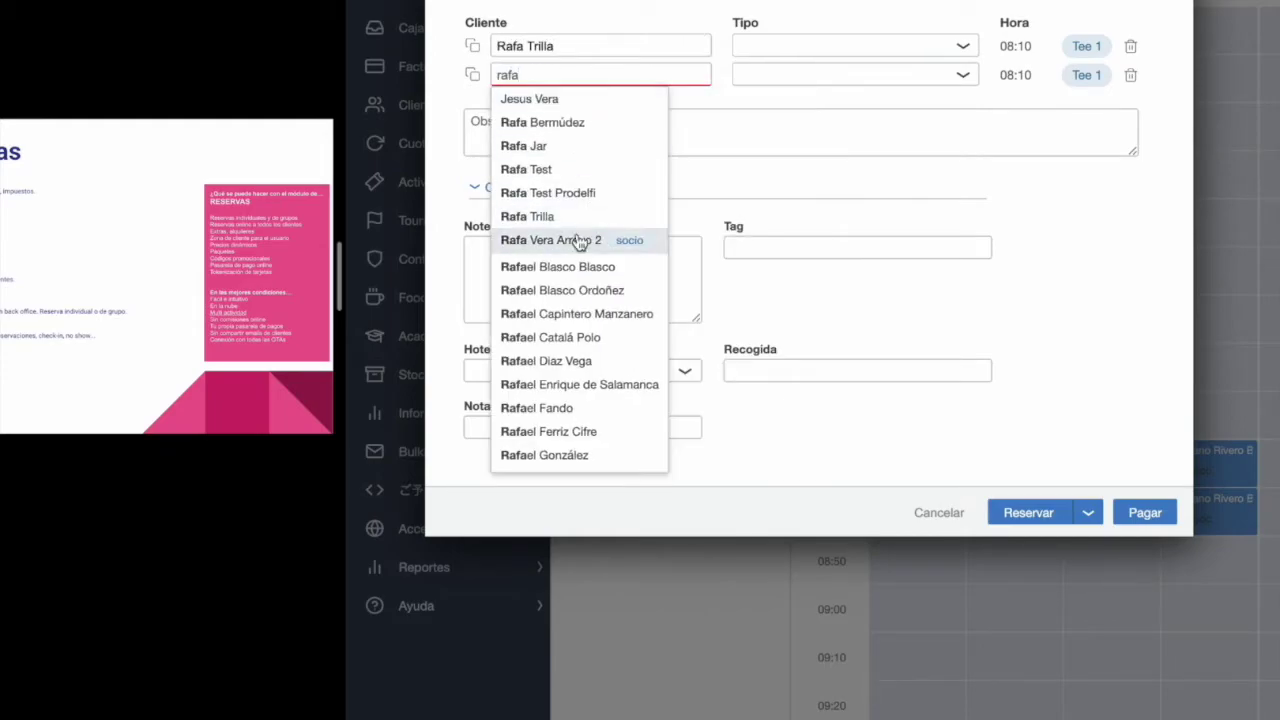
left_click(584, 240)
Give the first player the GF 18H fee, change the second player's fee type, and save.
left_click(806, 50)
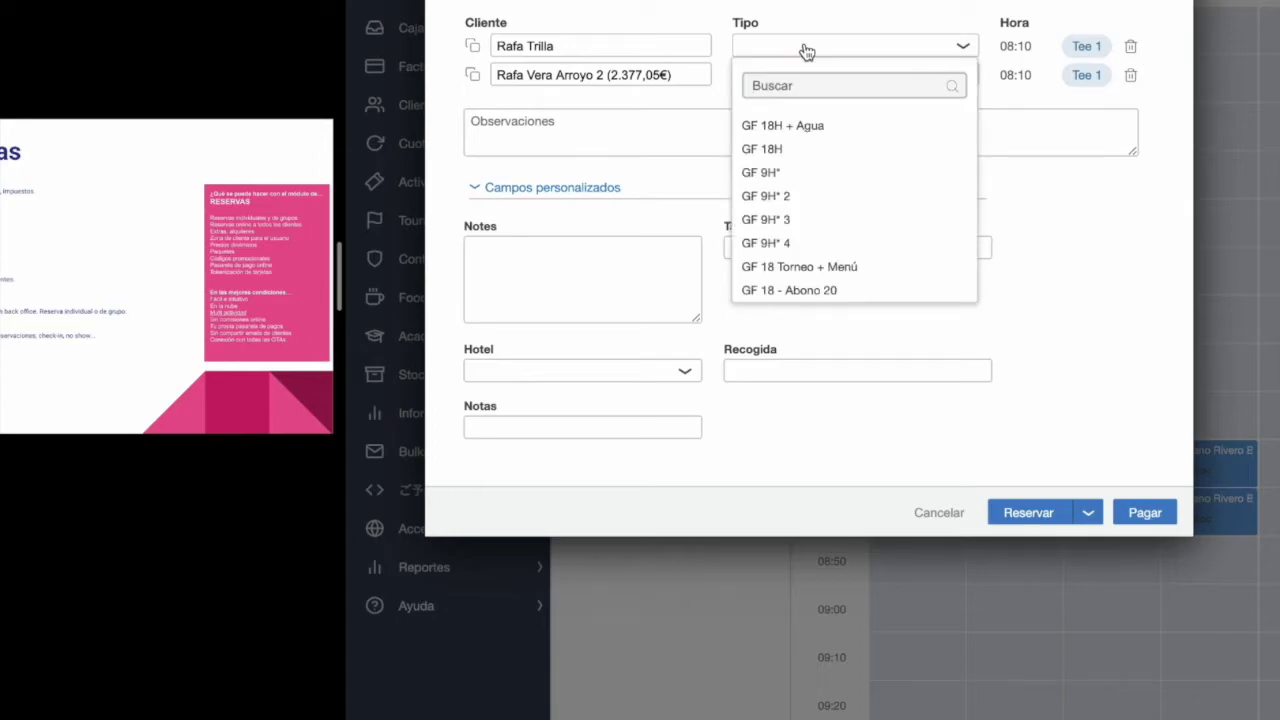
left_click(810, 148)
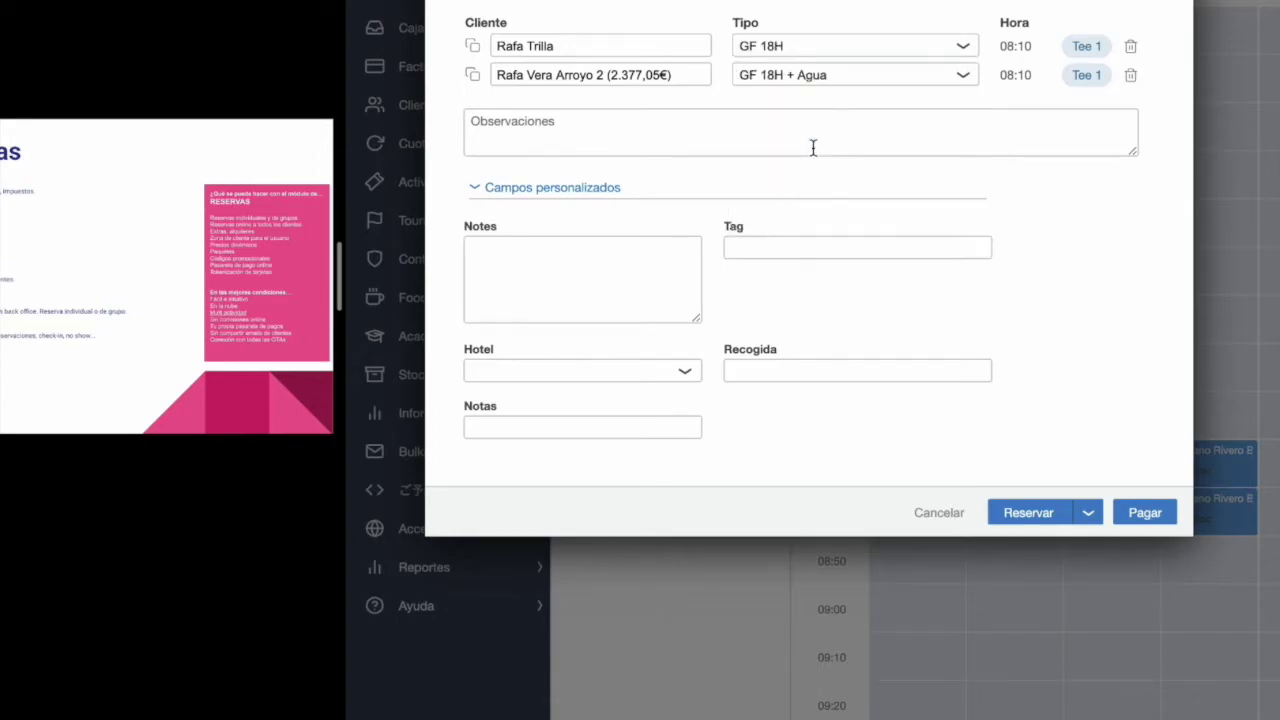
left_click(870, 81)
left_click(870, 184)
left_click(1040, 520)
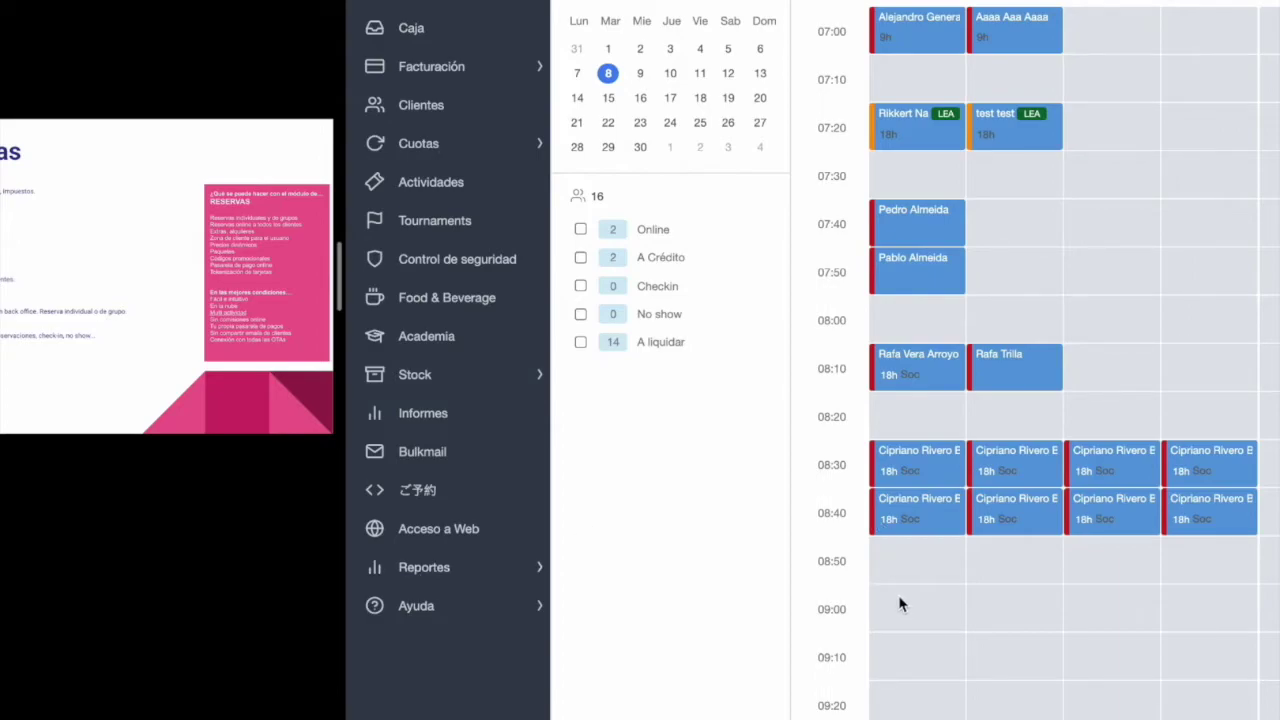
Mark the 09:00–09:10 slots and book all seven players for Golf and business at GF 18 TTOO.
left_click_drag(1208, 610, 1095, 650)
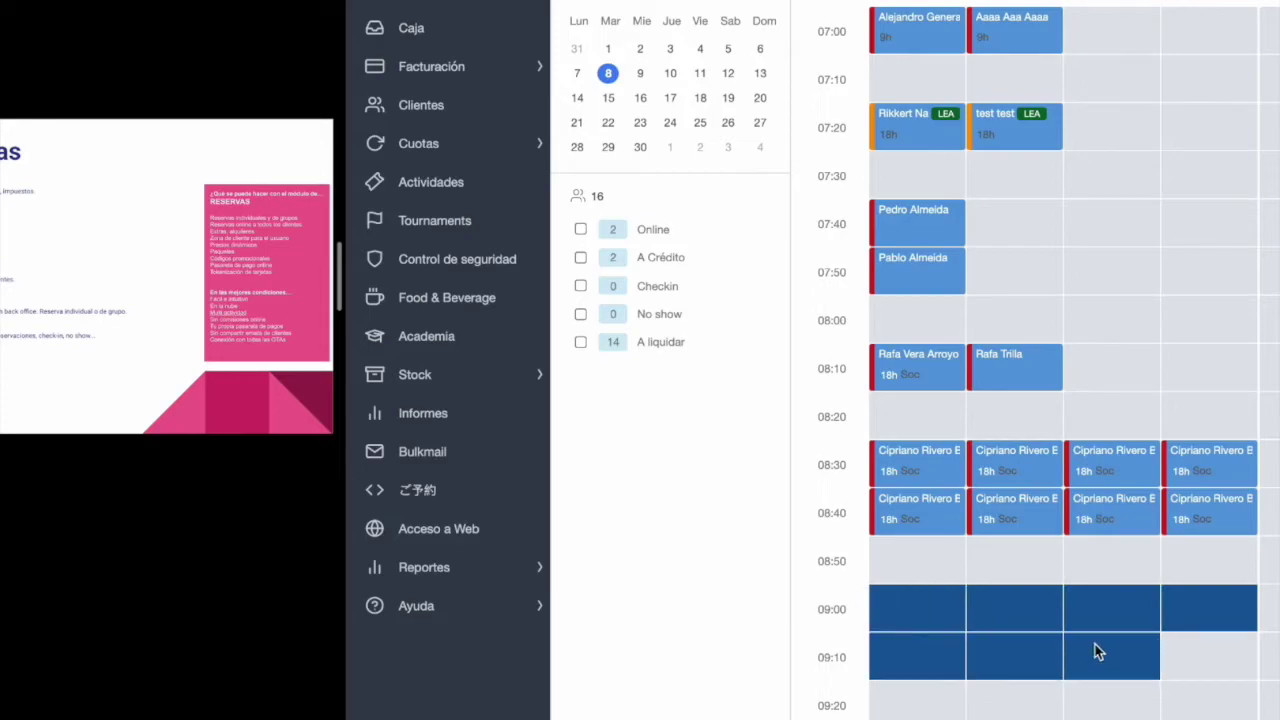
left_click(1100, 556)
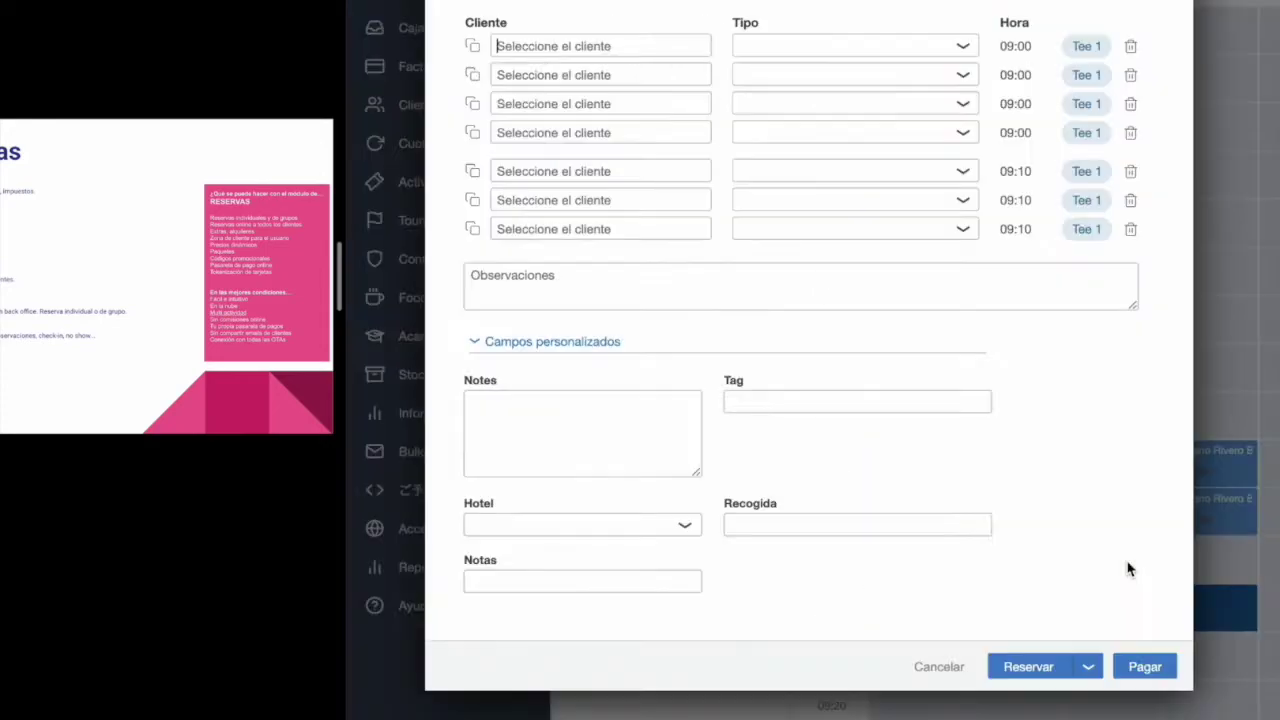
left_click(600, 46)
type("golf")
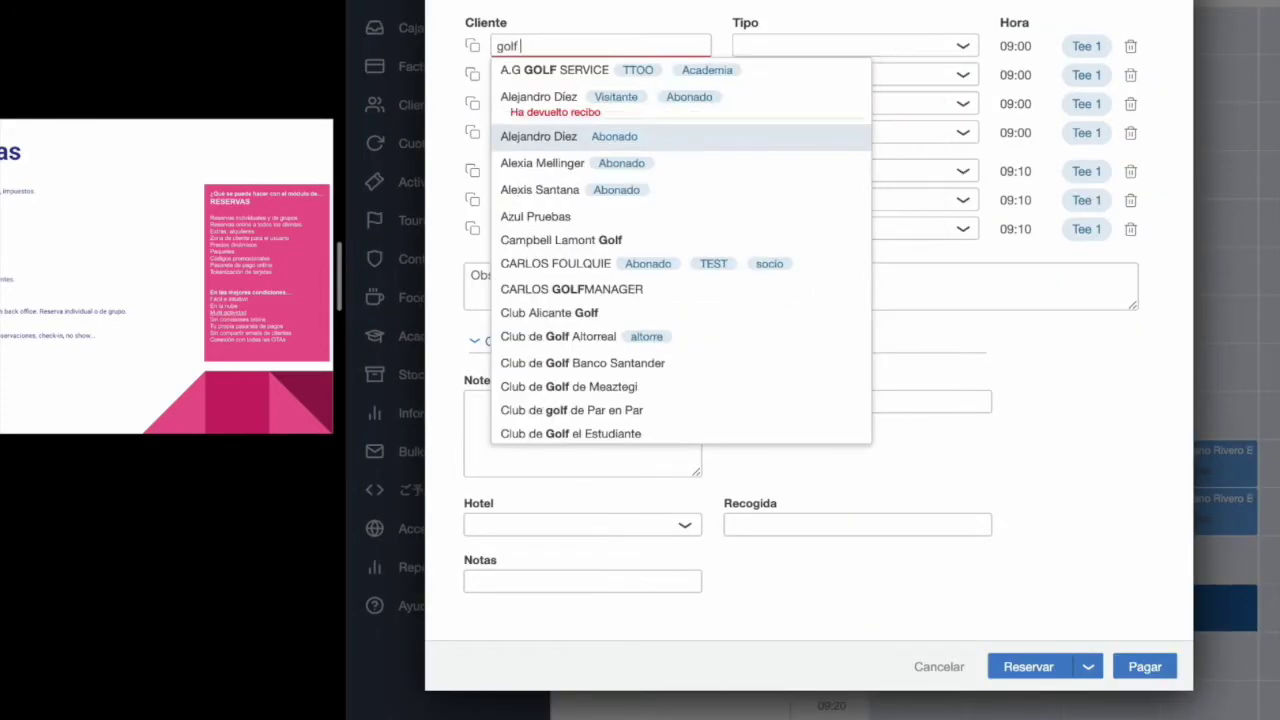
type(" & busi")
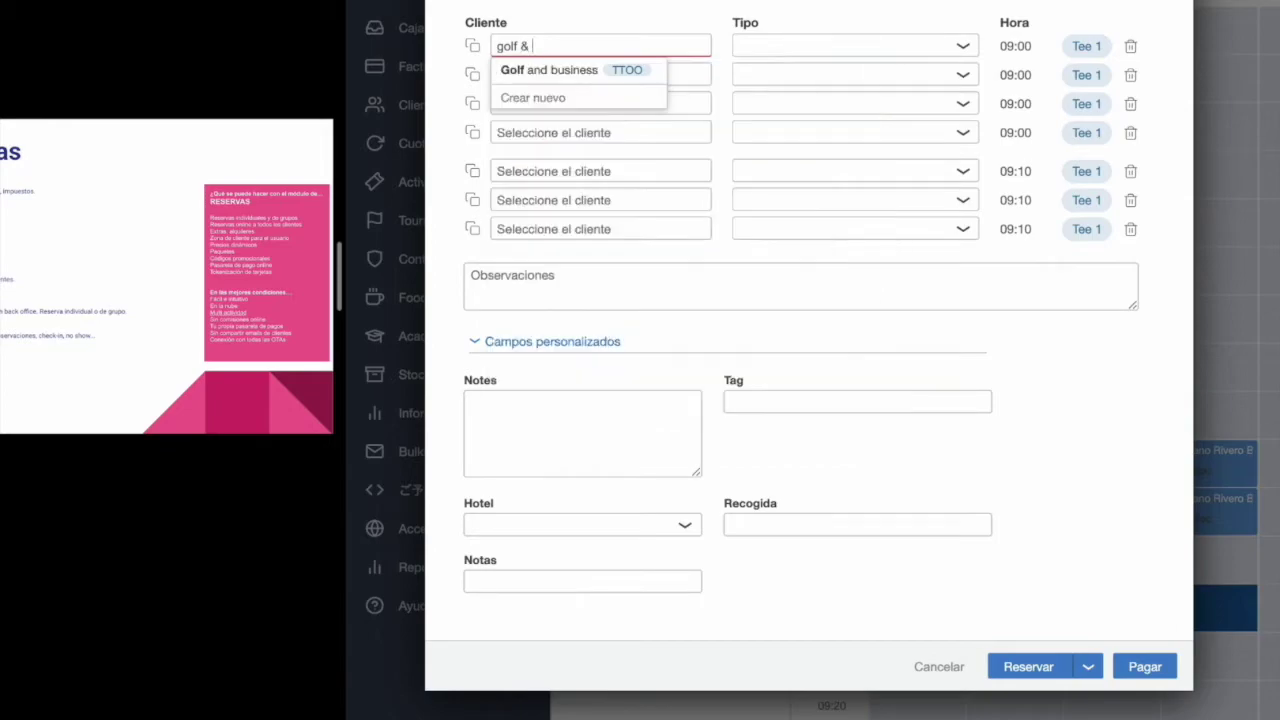
left_click(560, 72)
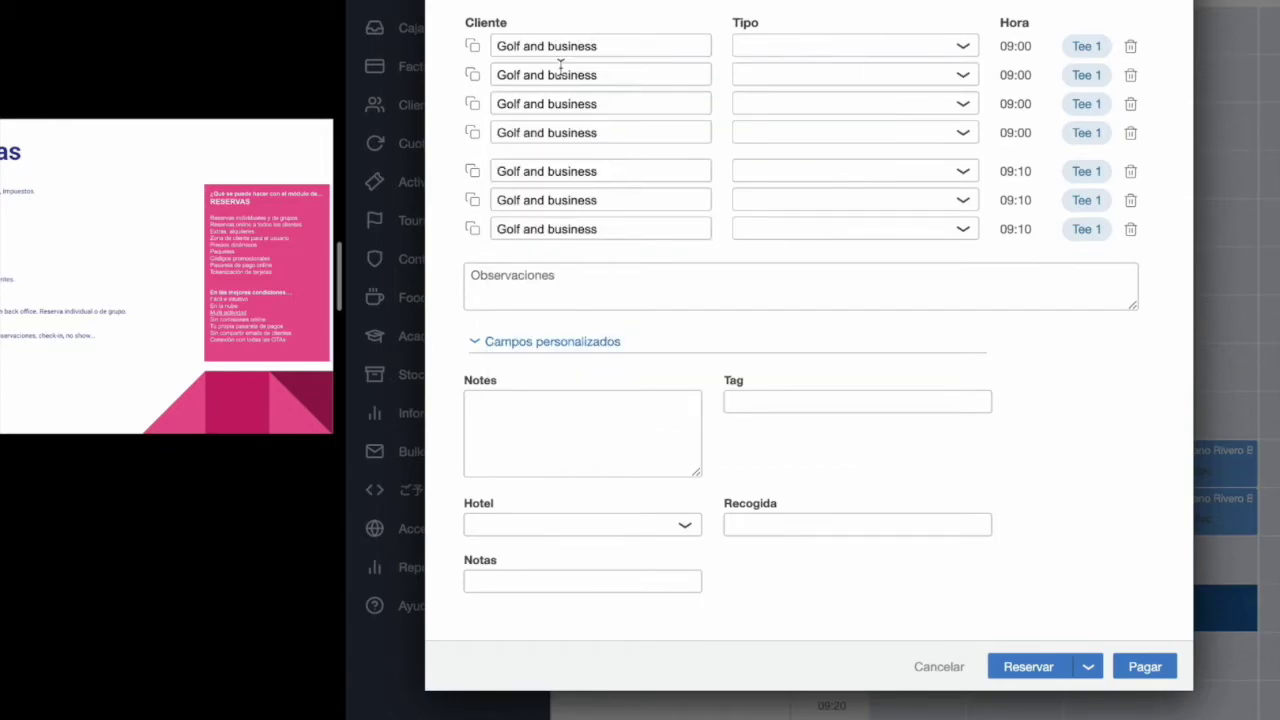
left_click(752, 50)
left_click(793, 90)
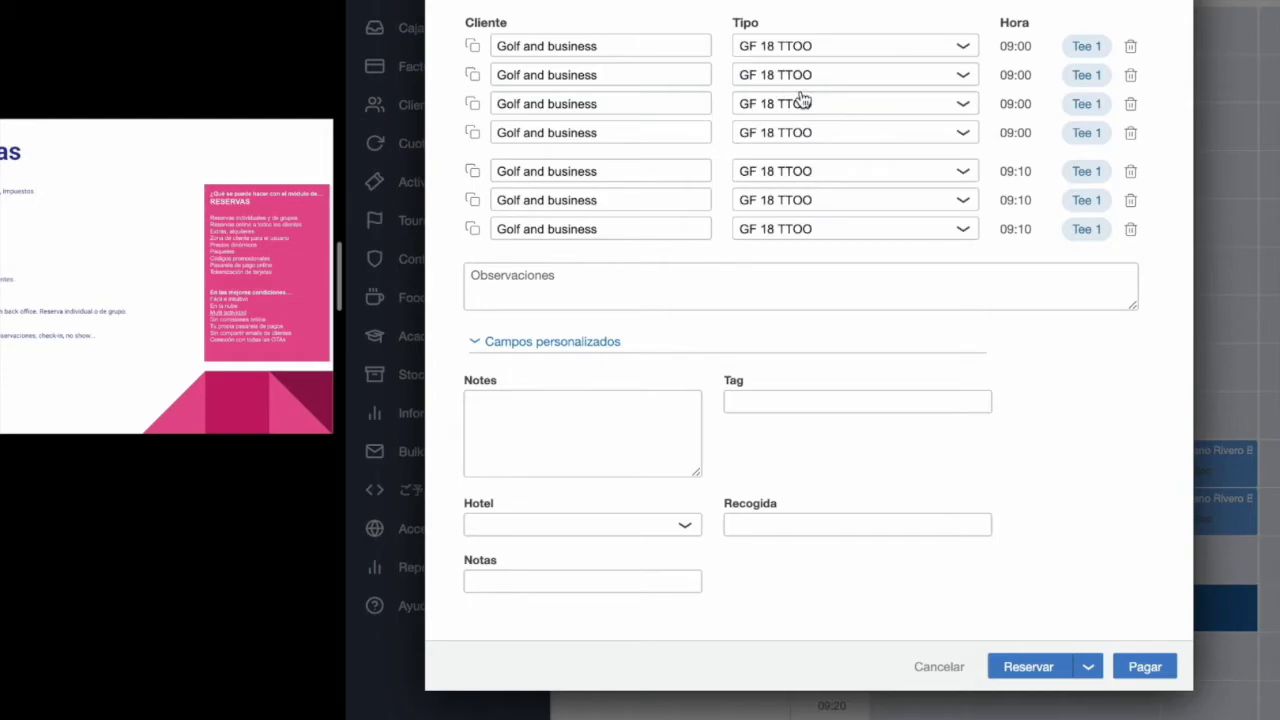
left_click(1034, 666)
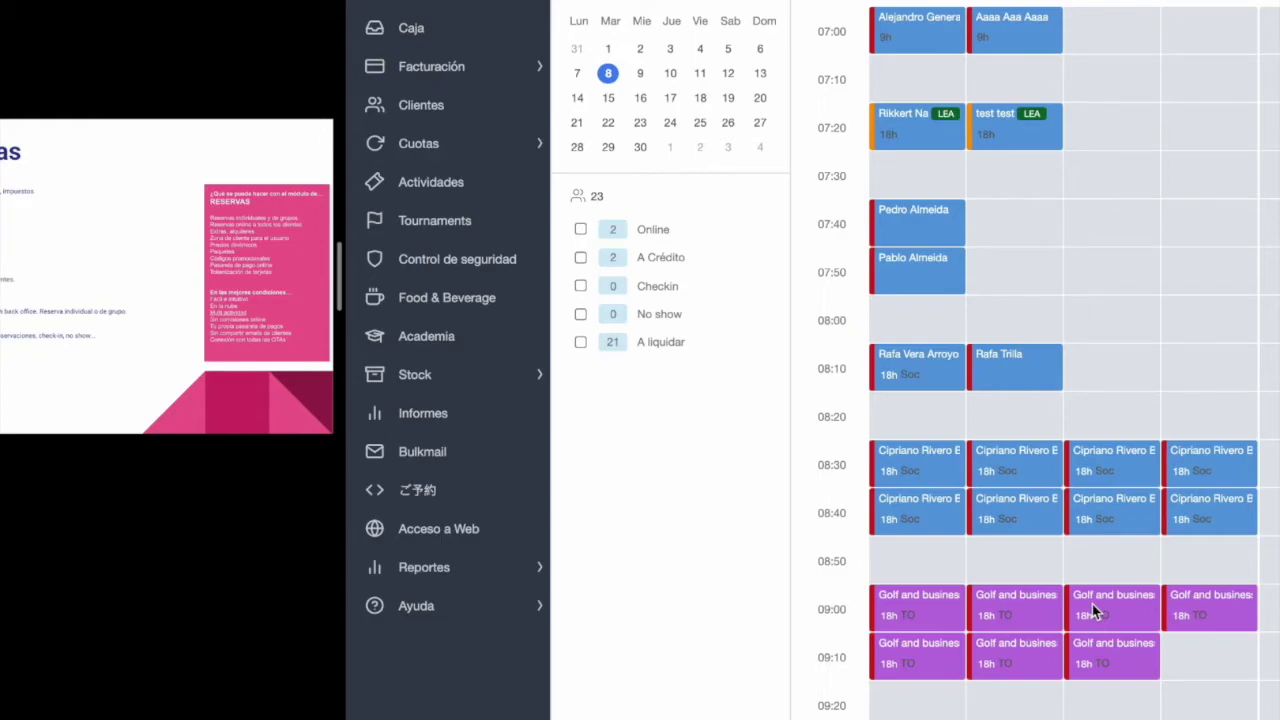
Find and open the Golf and business client record in Clientes.
left_click(433, 118)
left_click(670, 5)
type("golf &")
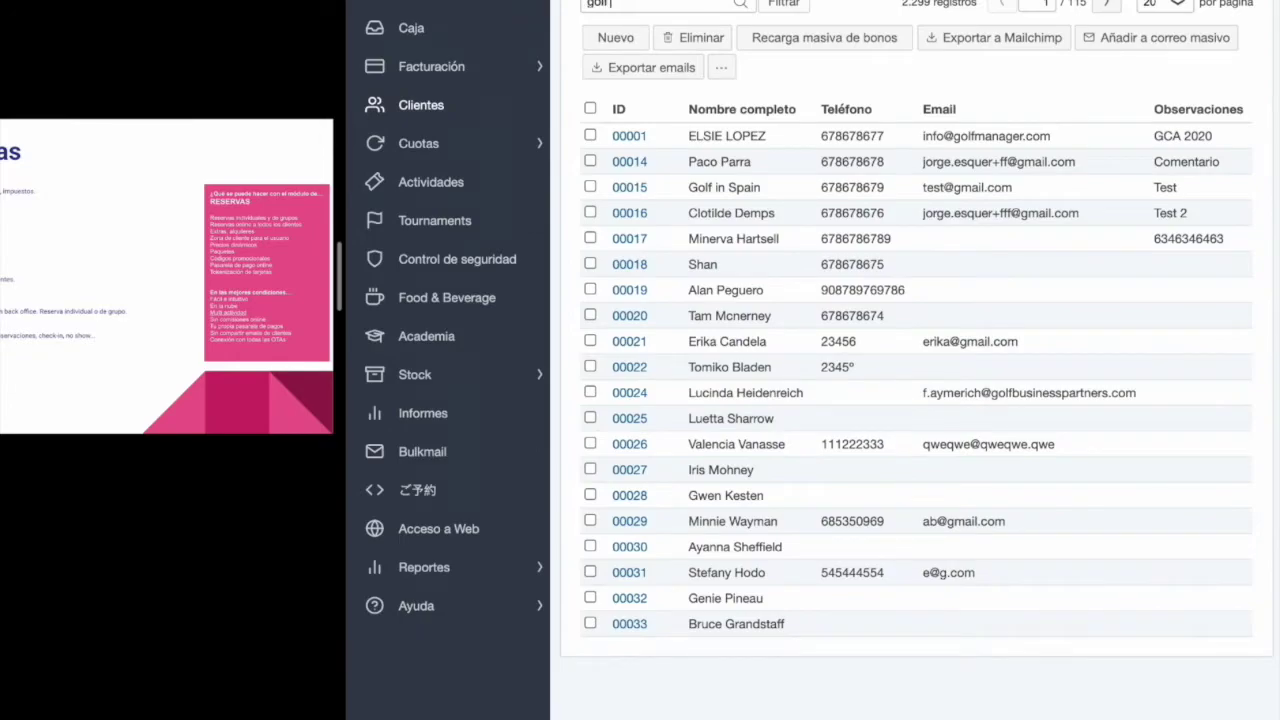
type(" busin")
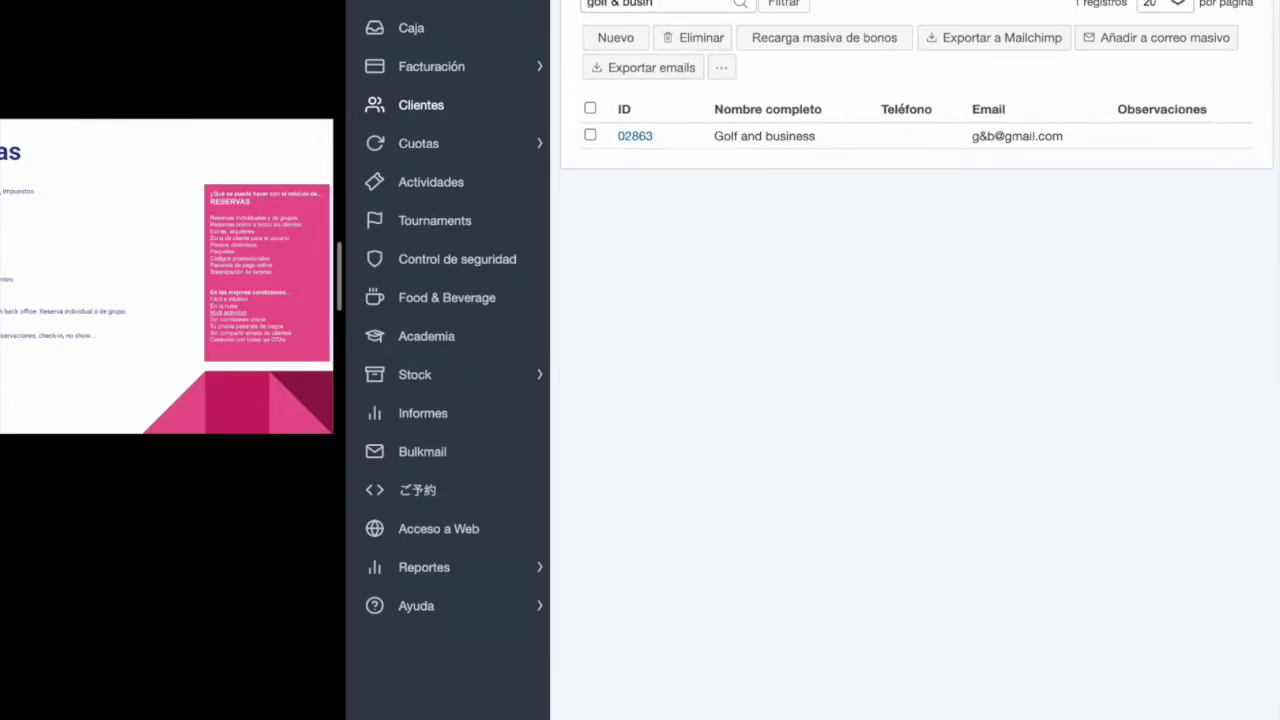
left_click(634, 134)
scroll(714, 381, "down", 3)
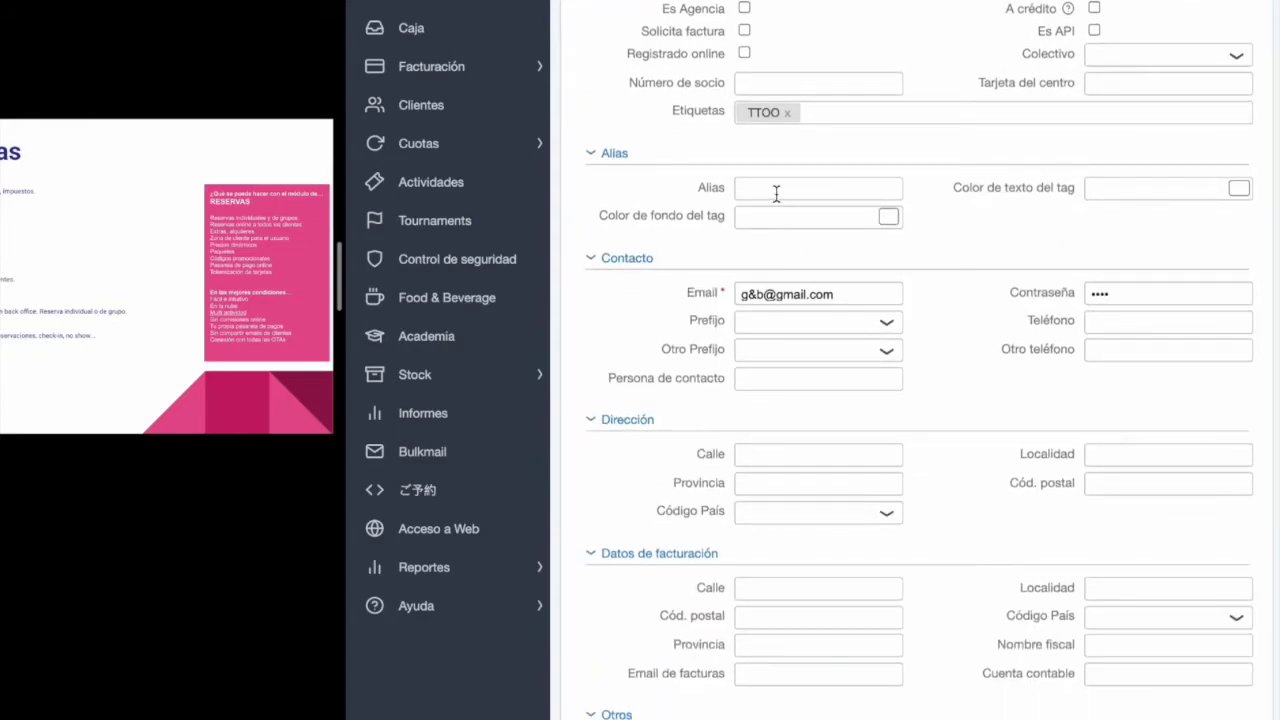
Set alias G&B with white #ffffff tag text on a #616161 background and save.
left_click(775, 192)
type("G&B")
left_click(1239, 192)
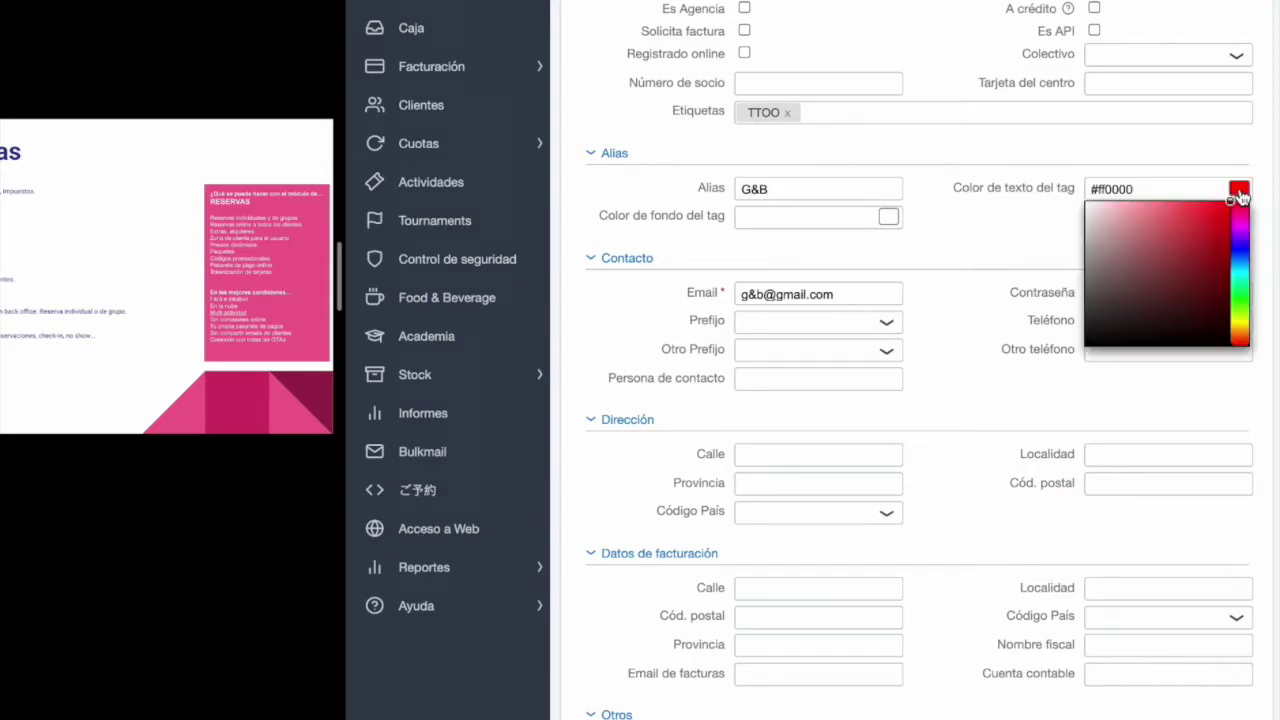
left_click(1055, 188)
left_click(888, 217)
left_click_drag(800, 283, 734, 323)
left_click(730, 328)
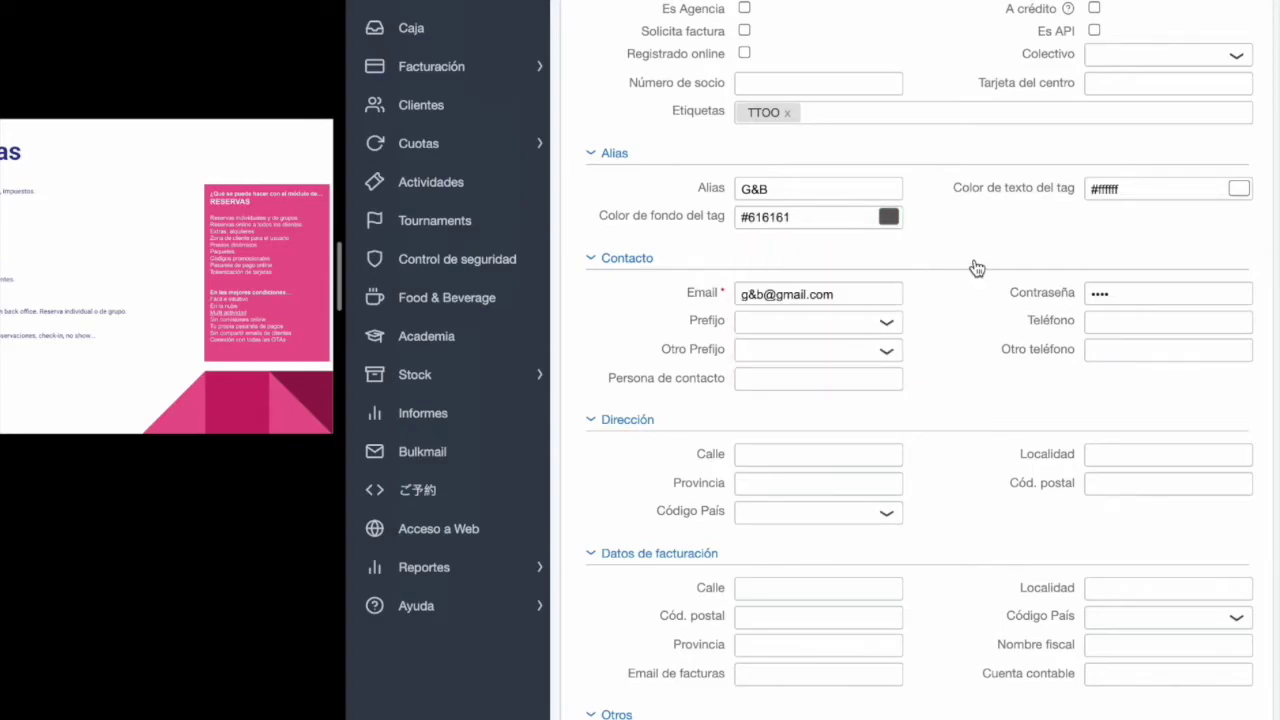
scroll(935, 237, "up", 4)
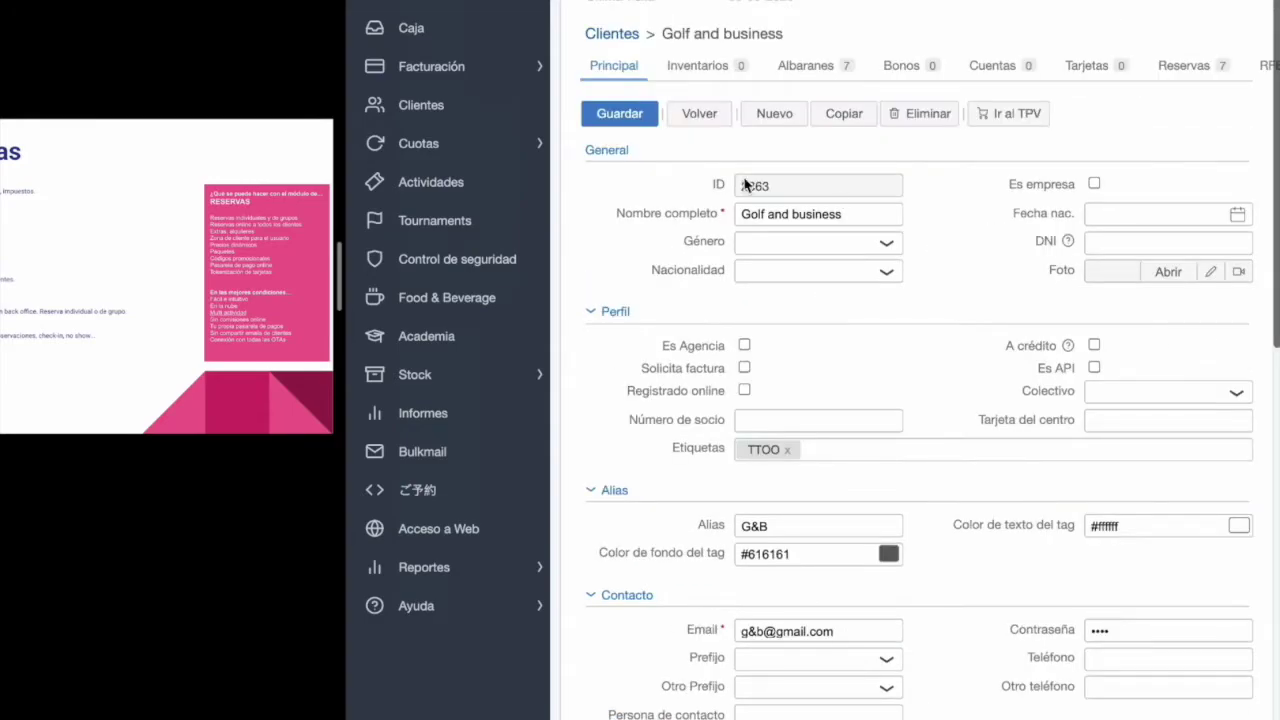
left_click(622, 116)
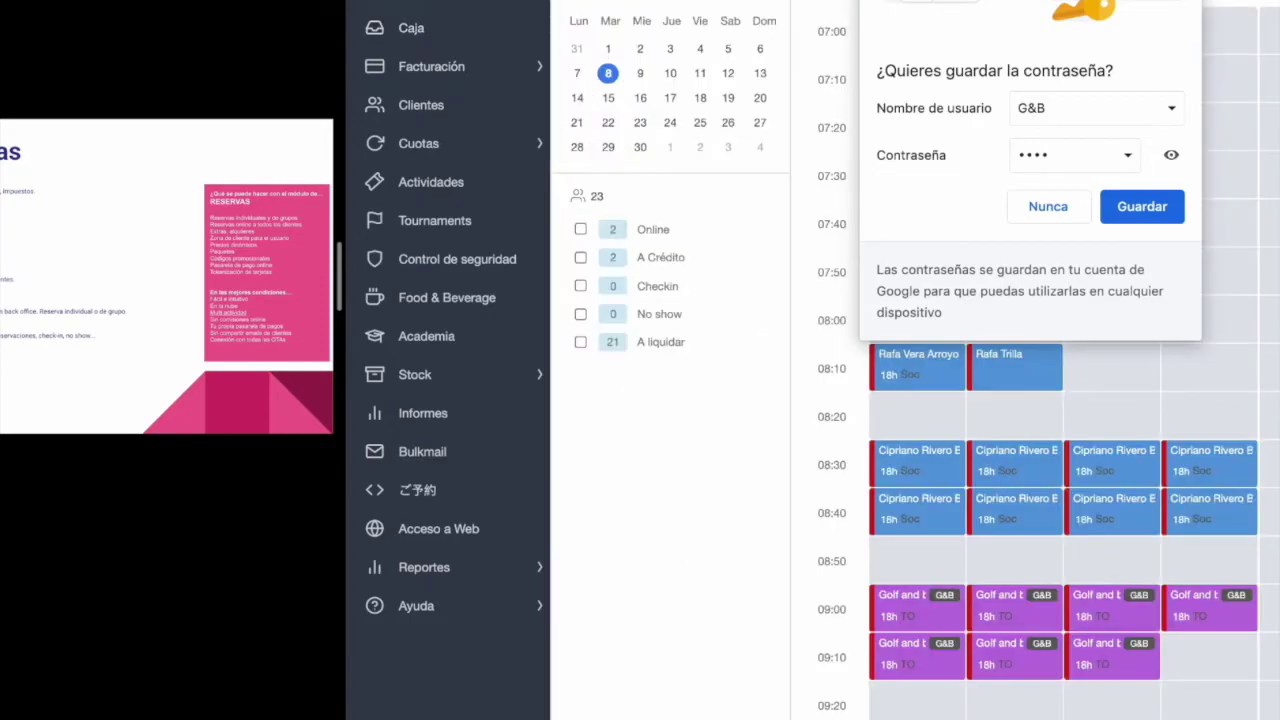
Enter the player's name on the Golf and business booking and save it for all seven players.
left_click(1177, 30)
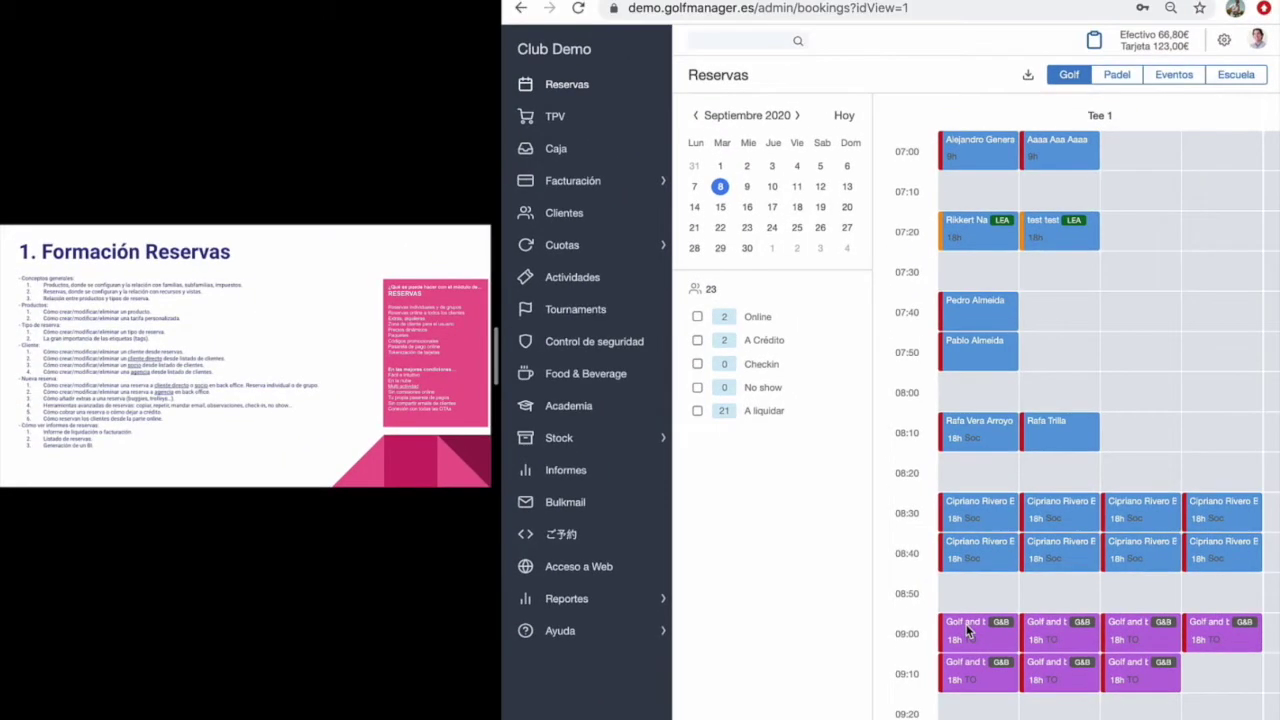
left_click(966, 624)
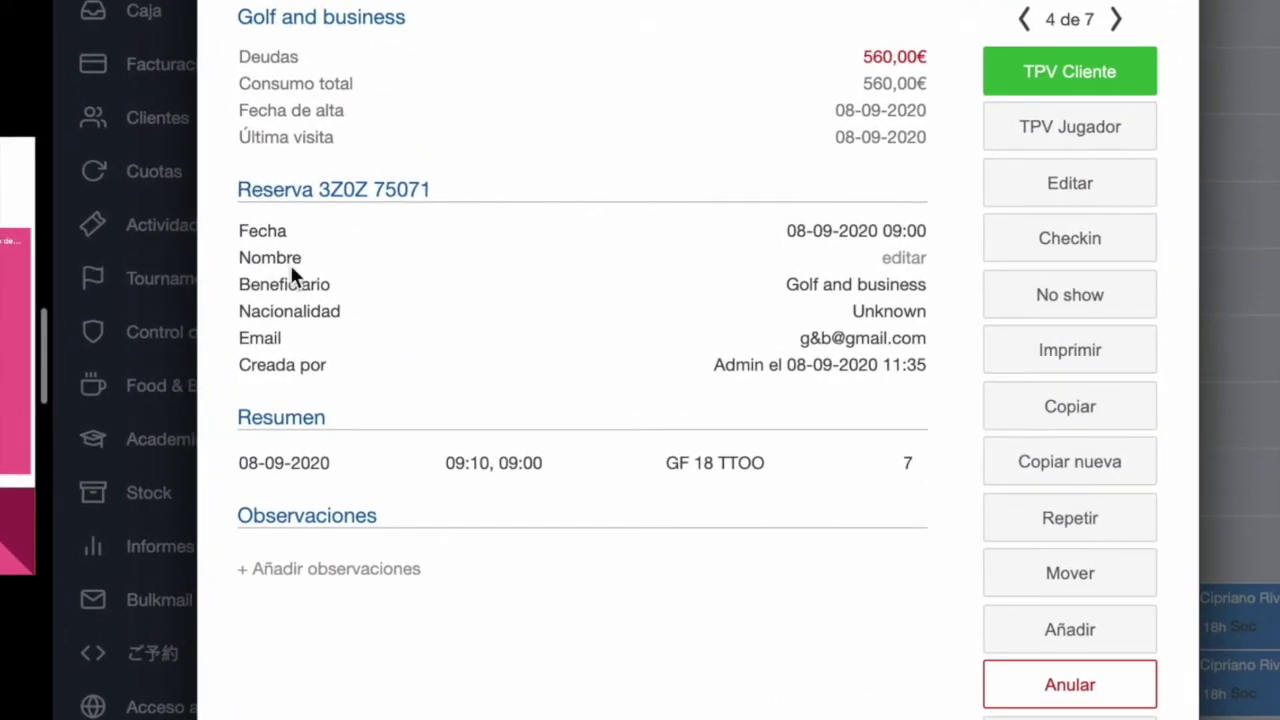
left_click(900, 259)
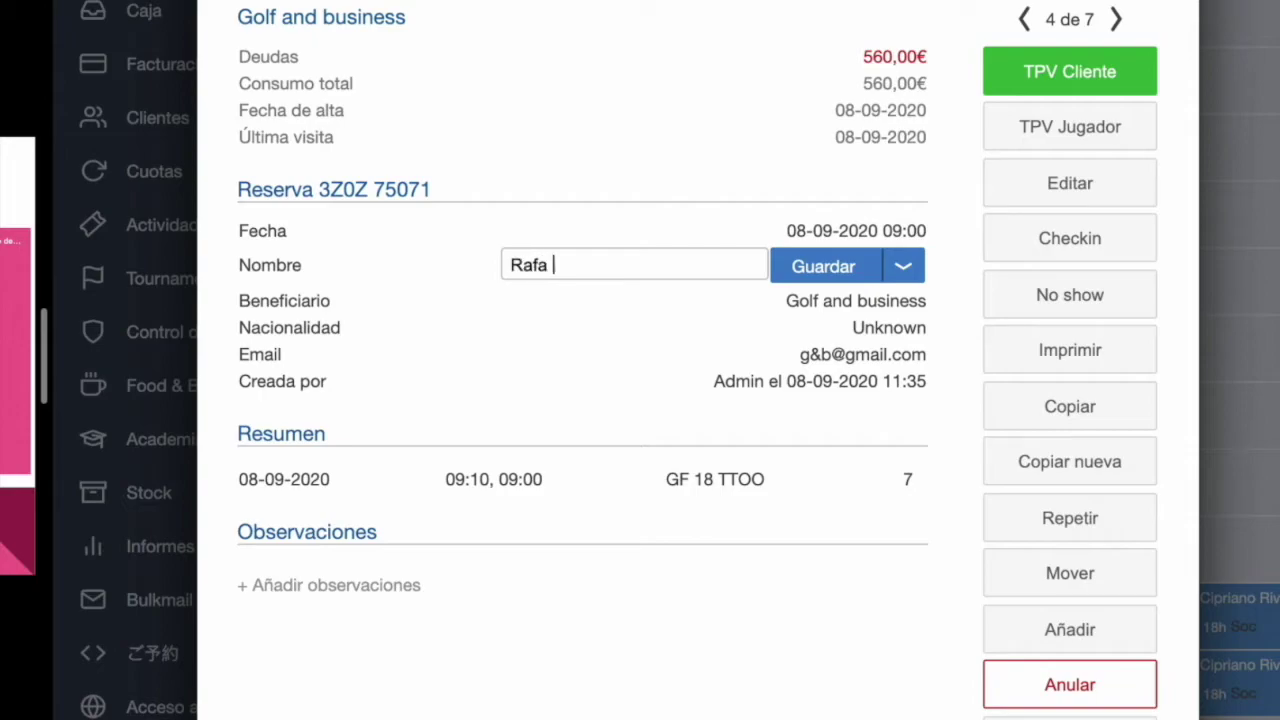
left_click(903, 268)
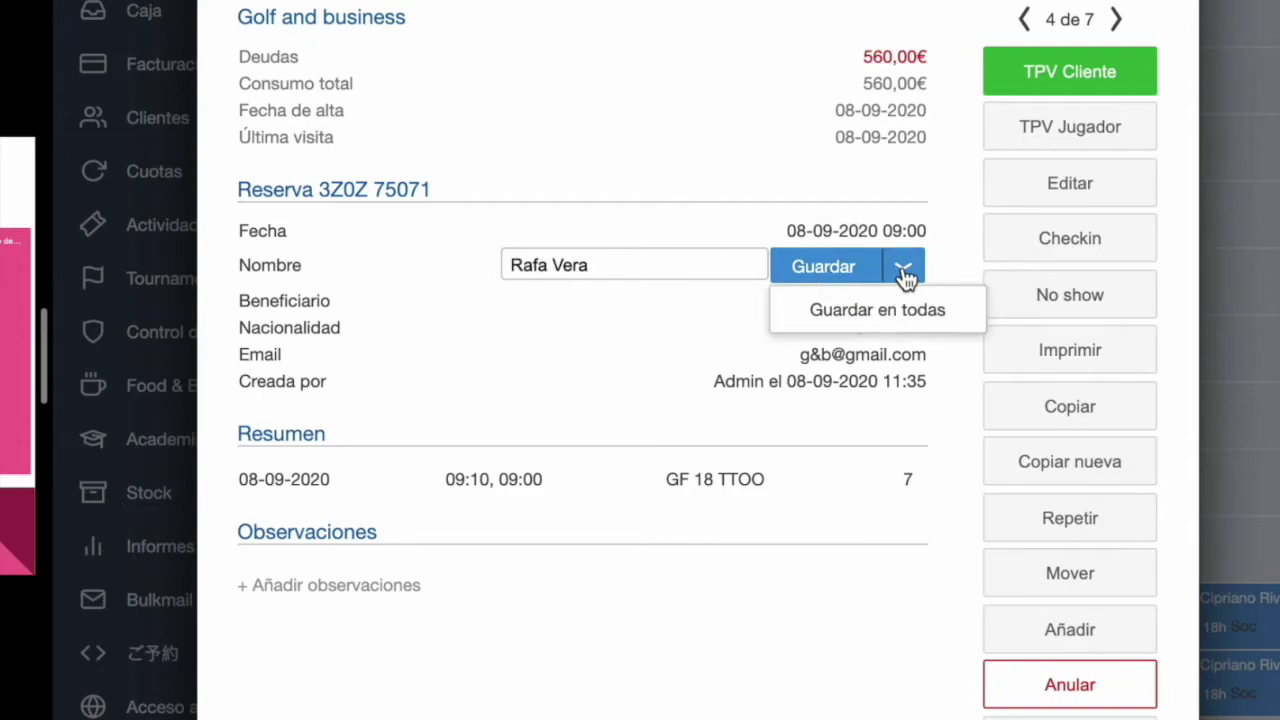
left_click(888, 312)
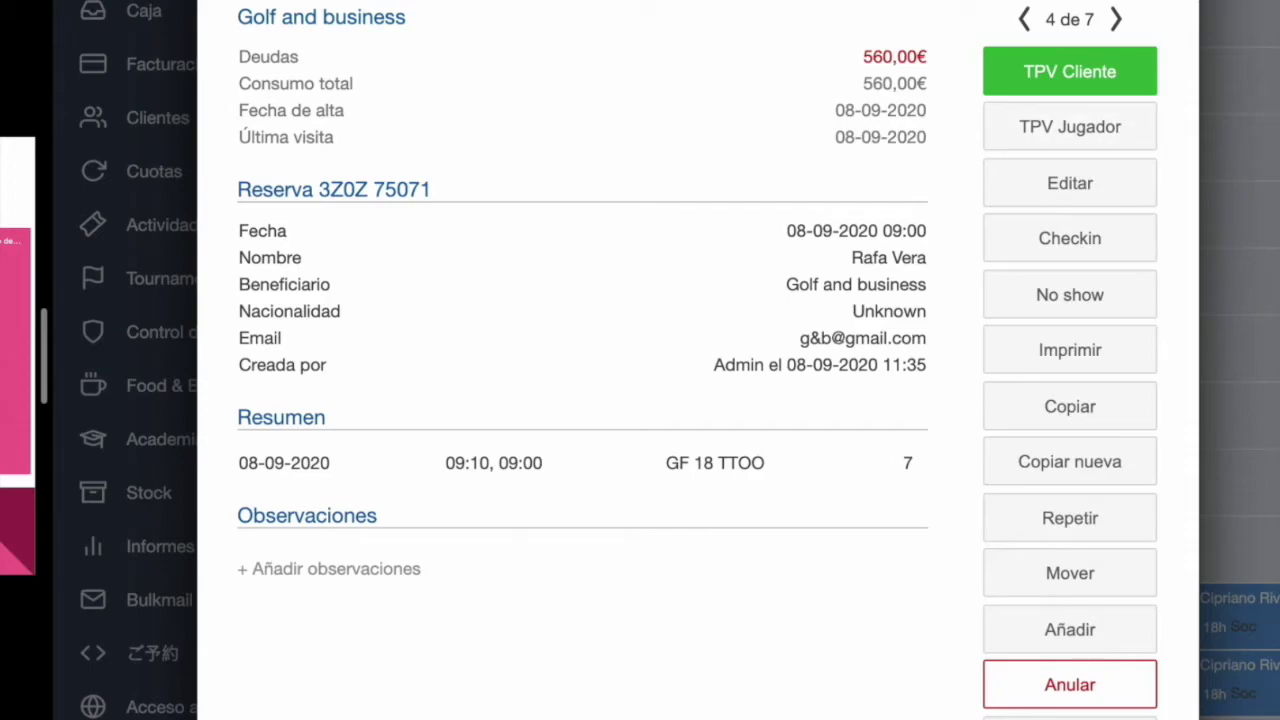
key("Escape")
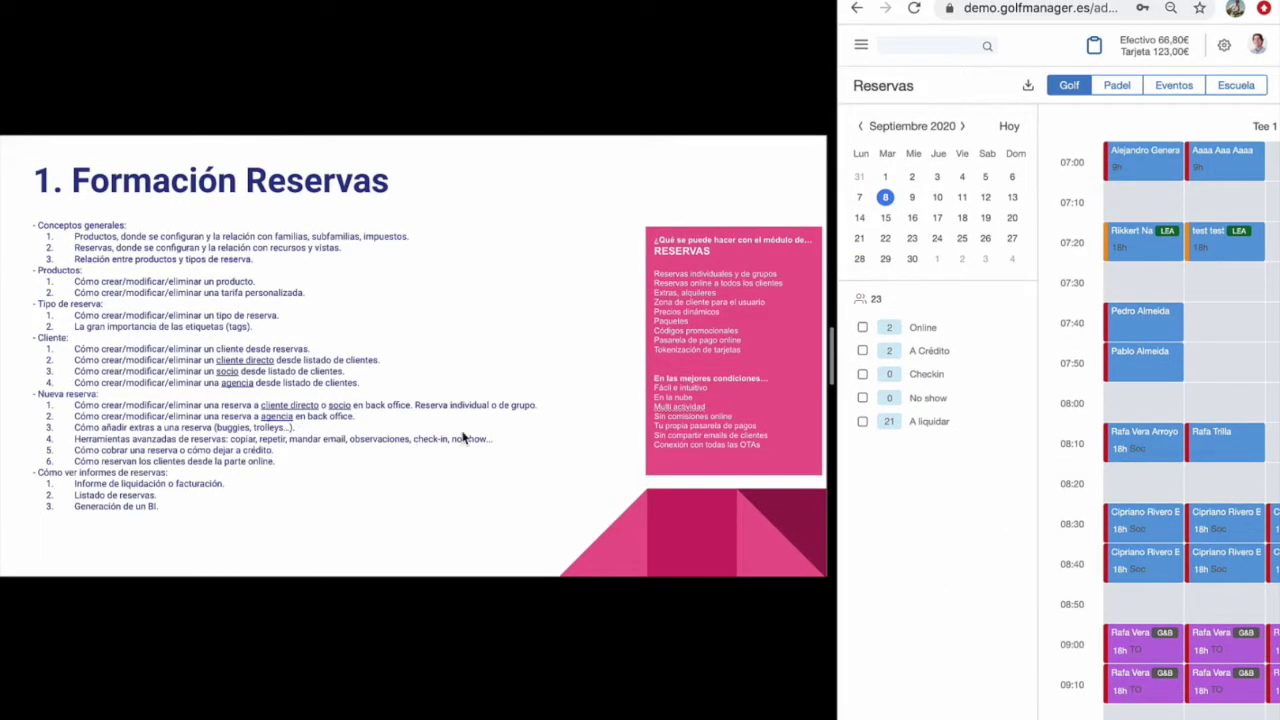
Widen the booking screen beside the slides and open the 08:10 booking's details.
left_click_drag(831, 343, 368, 350)
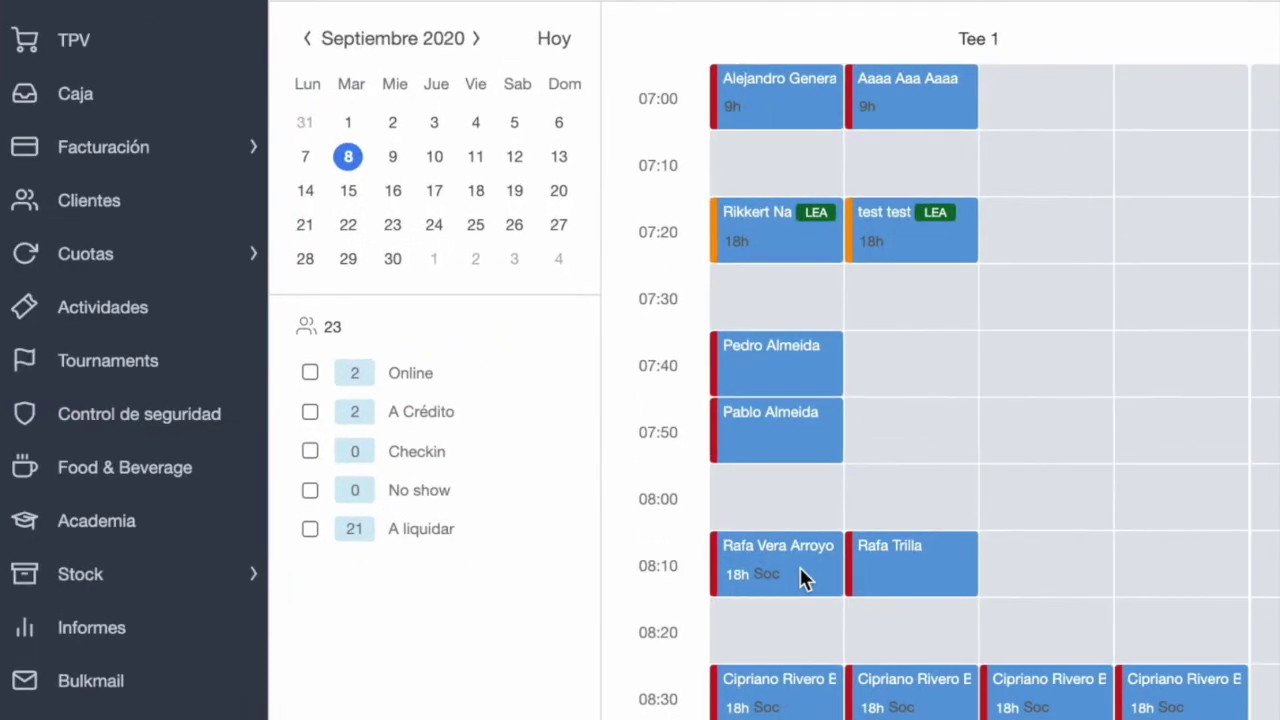
left_click(989, 435)
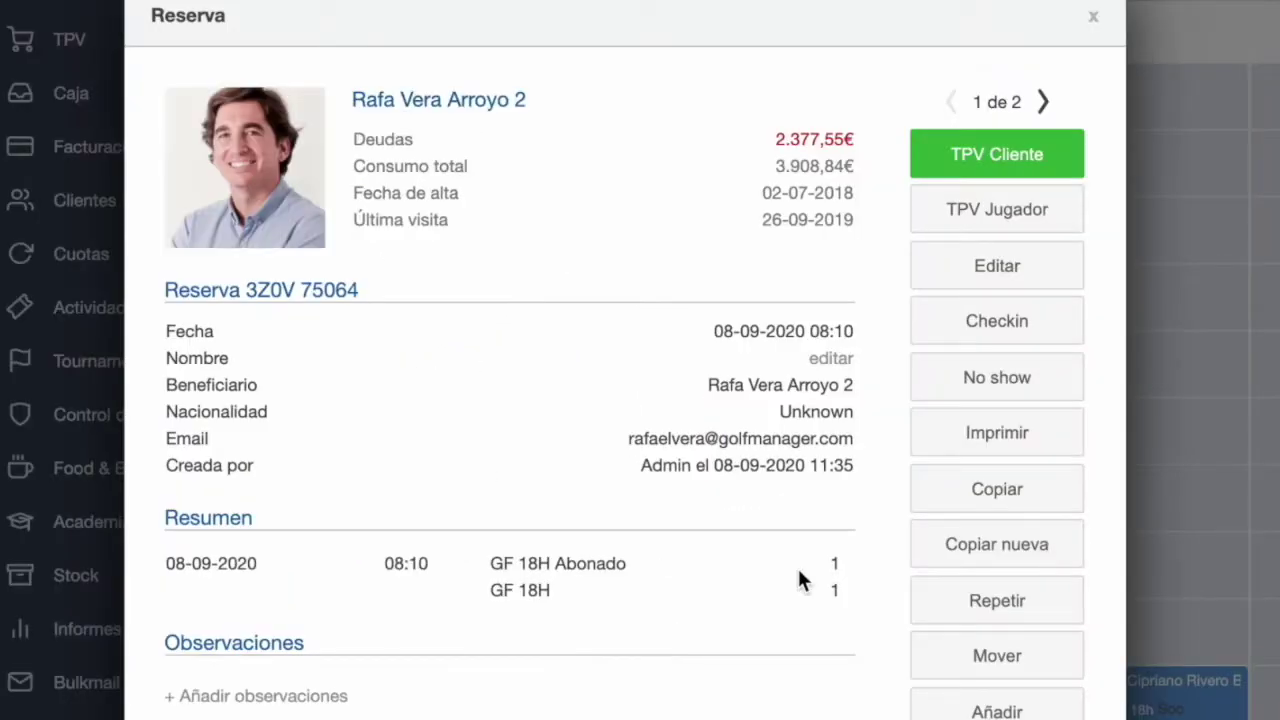
Add a 50,00€ Buggy 18H to the member's line and leave the 110,50€ ticket pending.
left_click(998, 165)
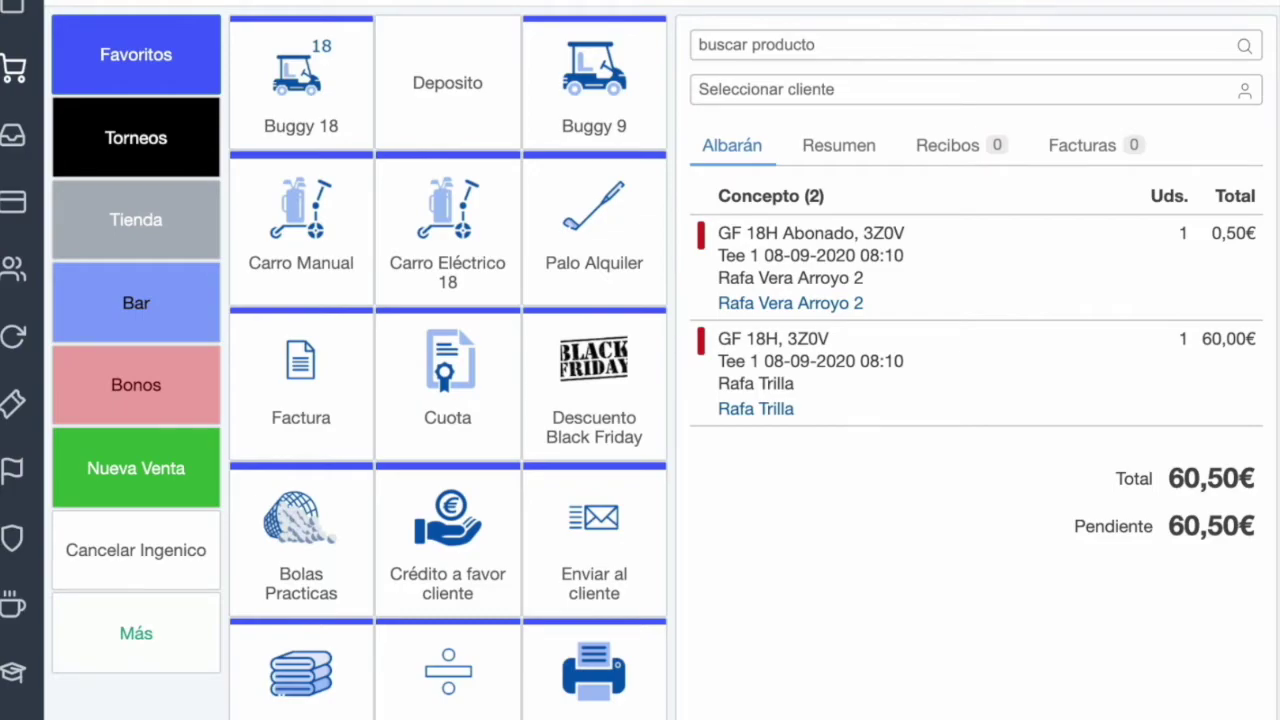
left_click(986, 279)
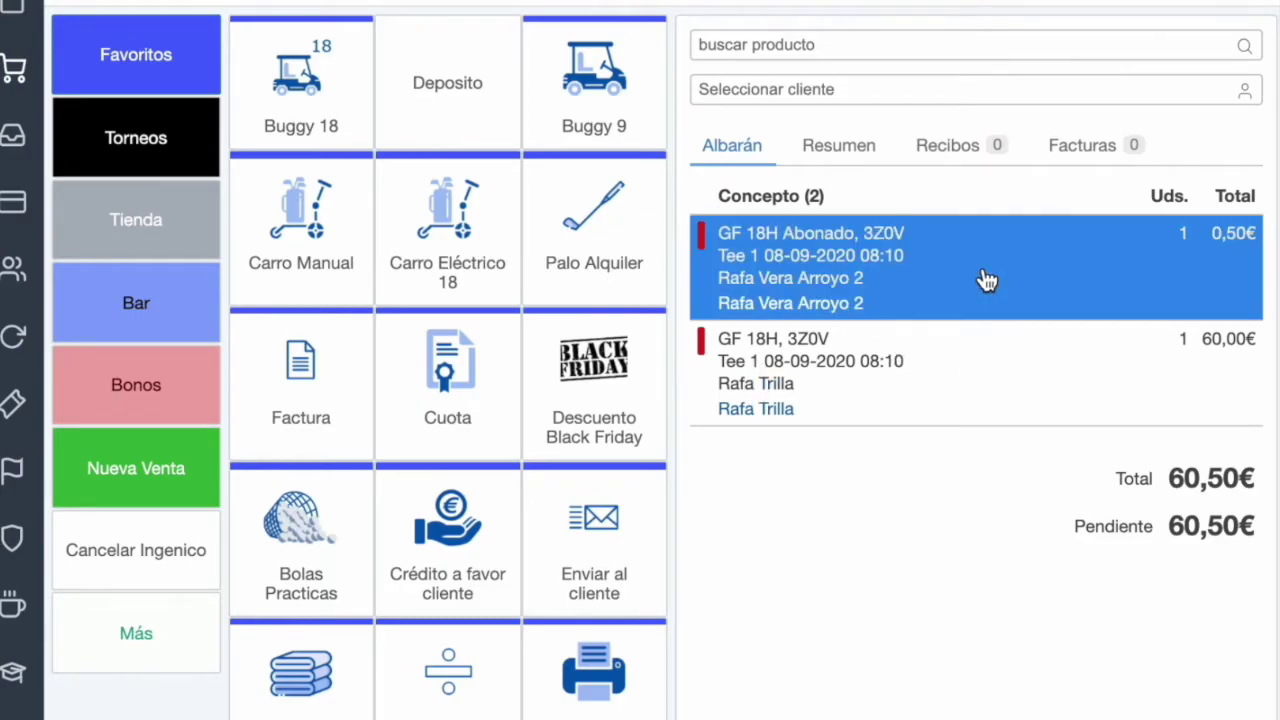
left_click(295, 92)
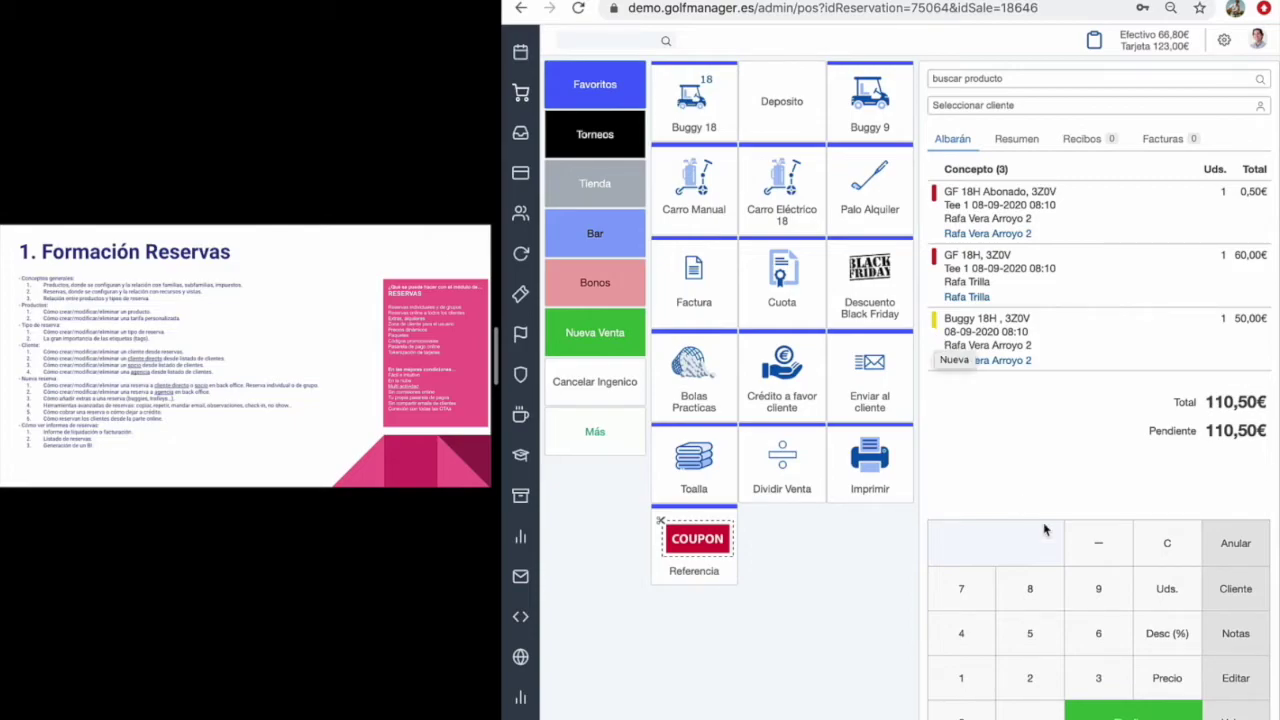
left_click(1105, 710)
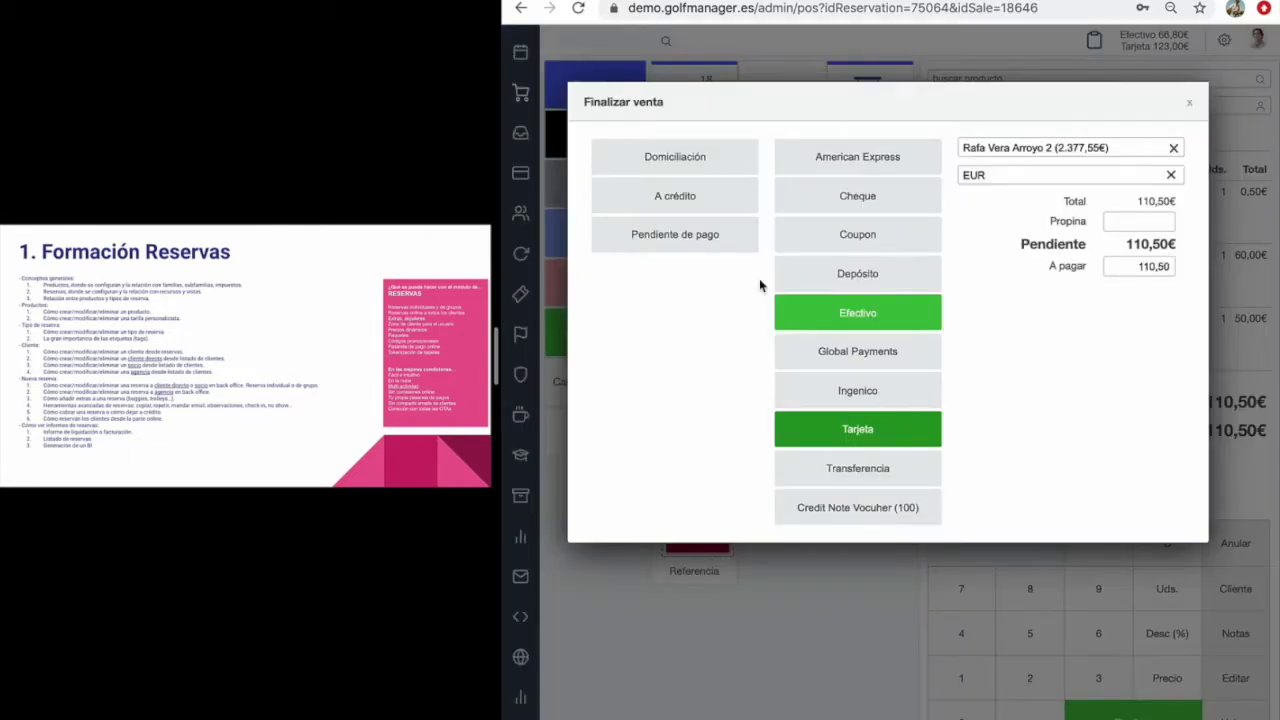
left_click(683, 236)
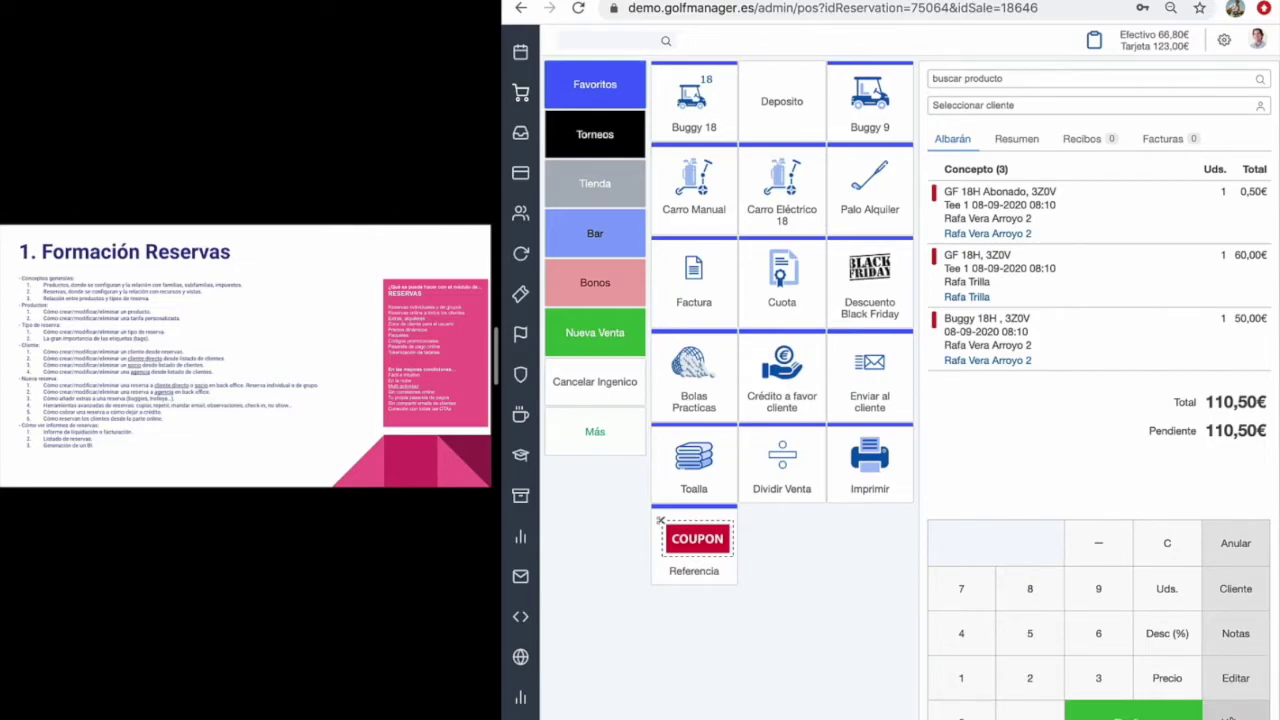
Add a Carro Eléctrico 18 for the GF 18H player, leave 125,50€ pending, and return to Reservas.
left_click(1120, 292)
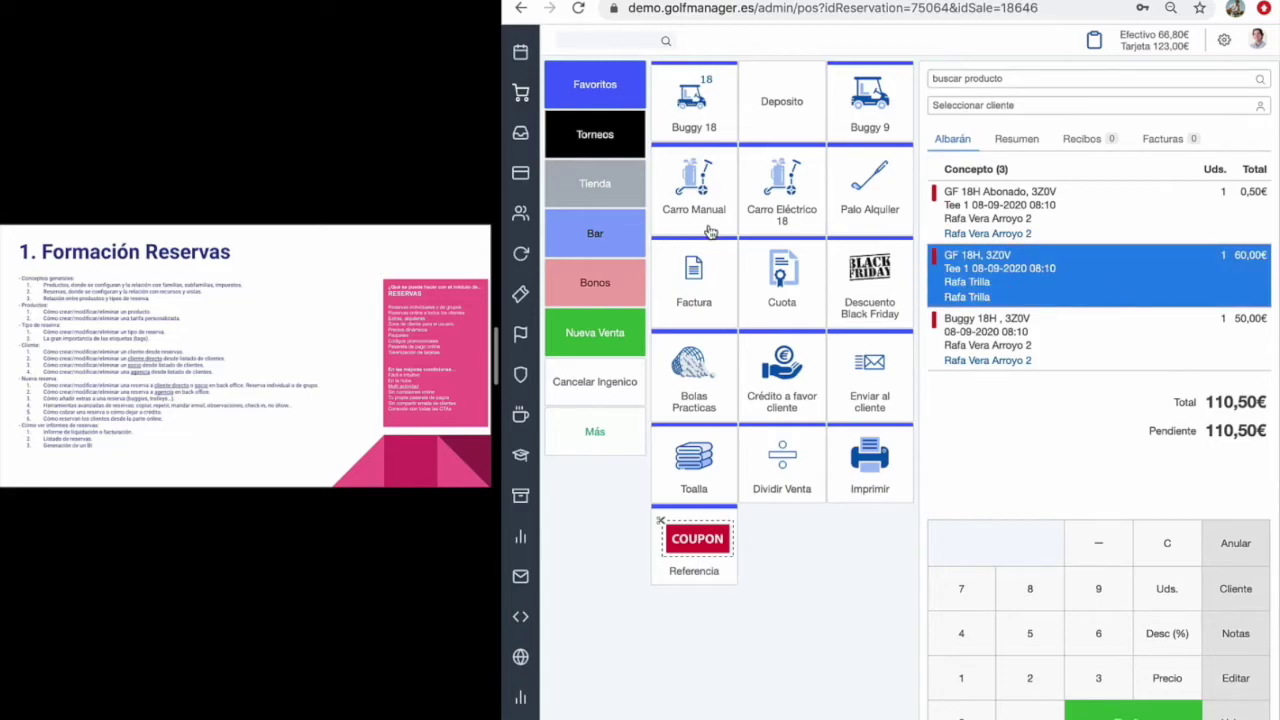
left_click(795, 184)
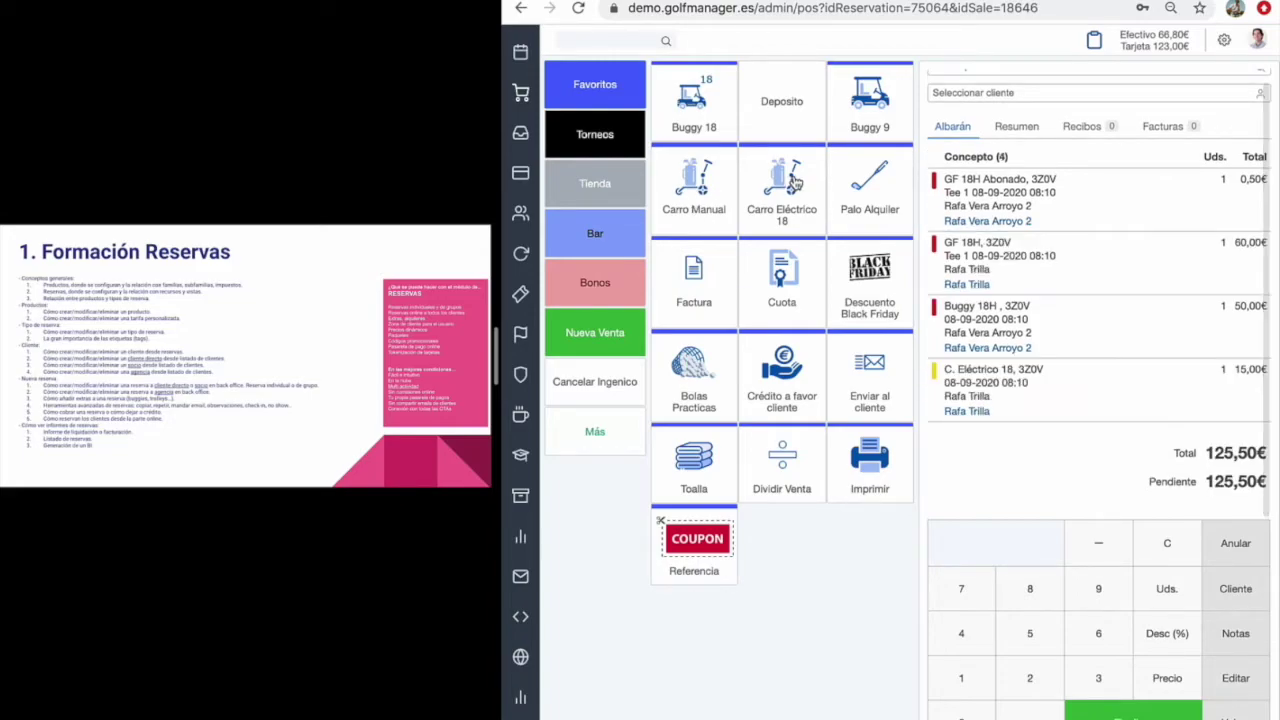
left_click(1120, 710)
left_click(718, 239)
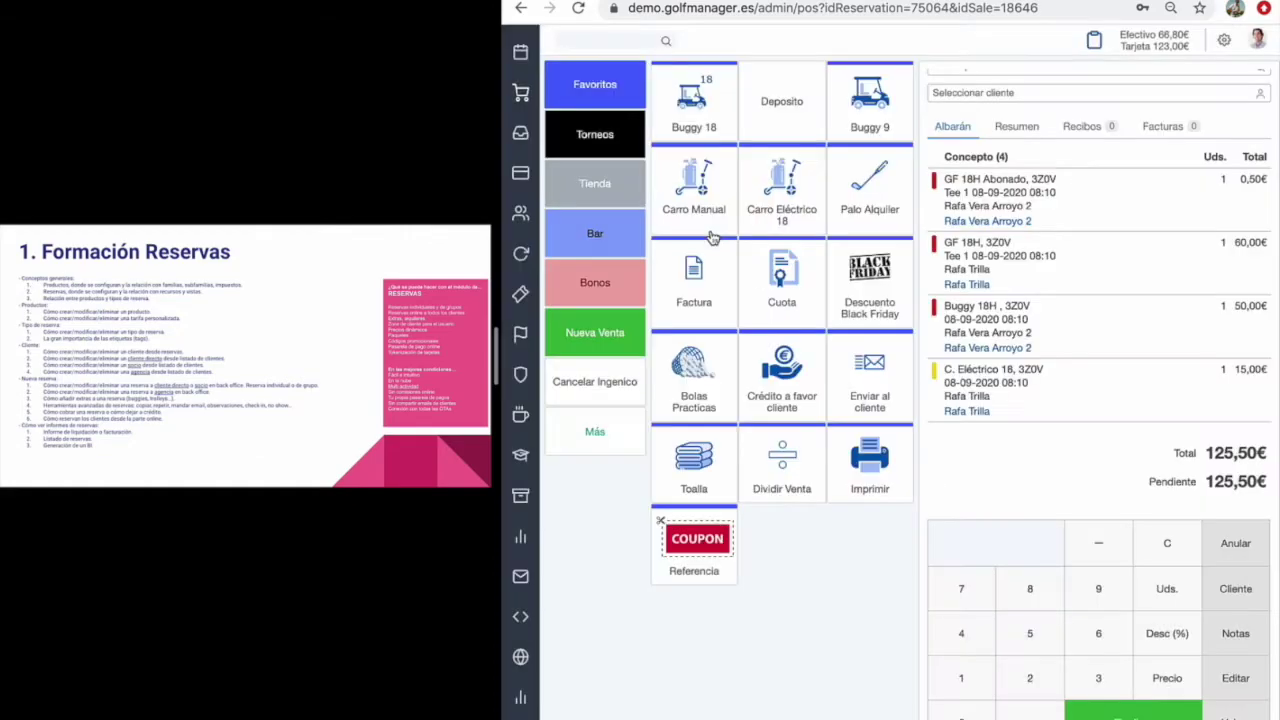
left_click(1236, 712)
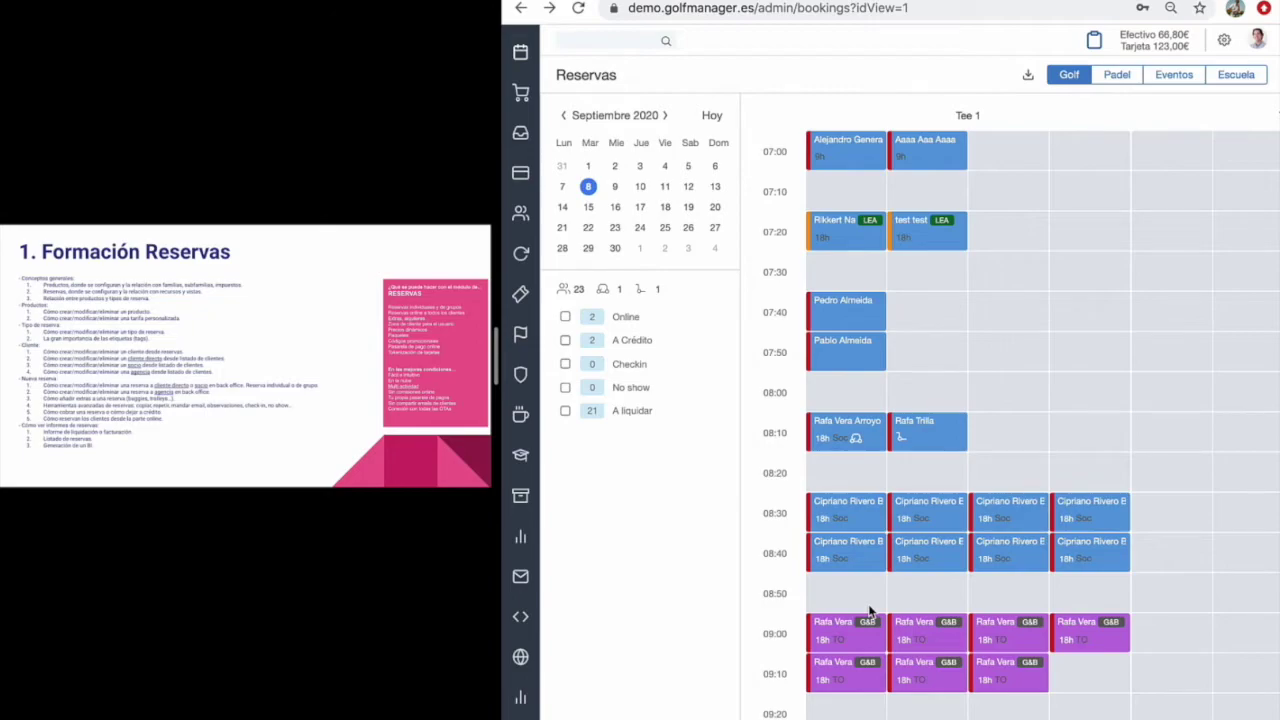
Add two Buggy 18 items to the Golf and business 09:00 booking's ticket and leave 660€ pending.
left_click(852, 636)
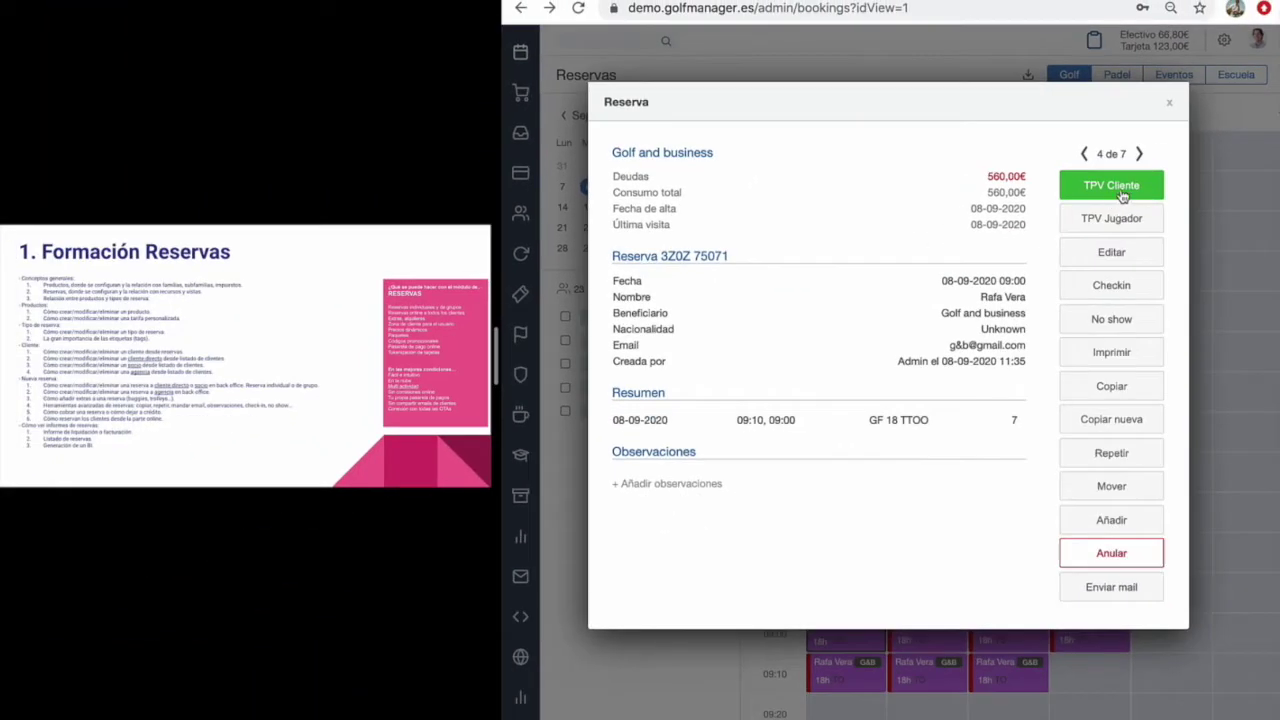
left_click(1122, 190)
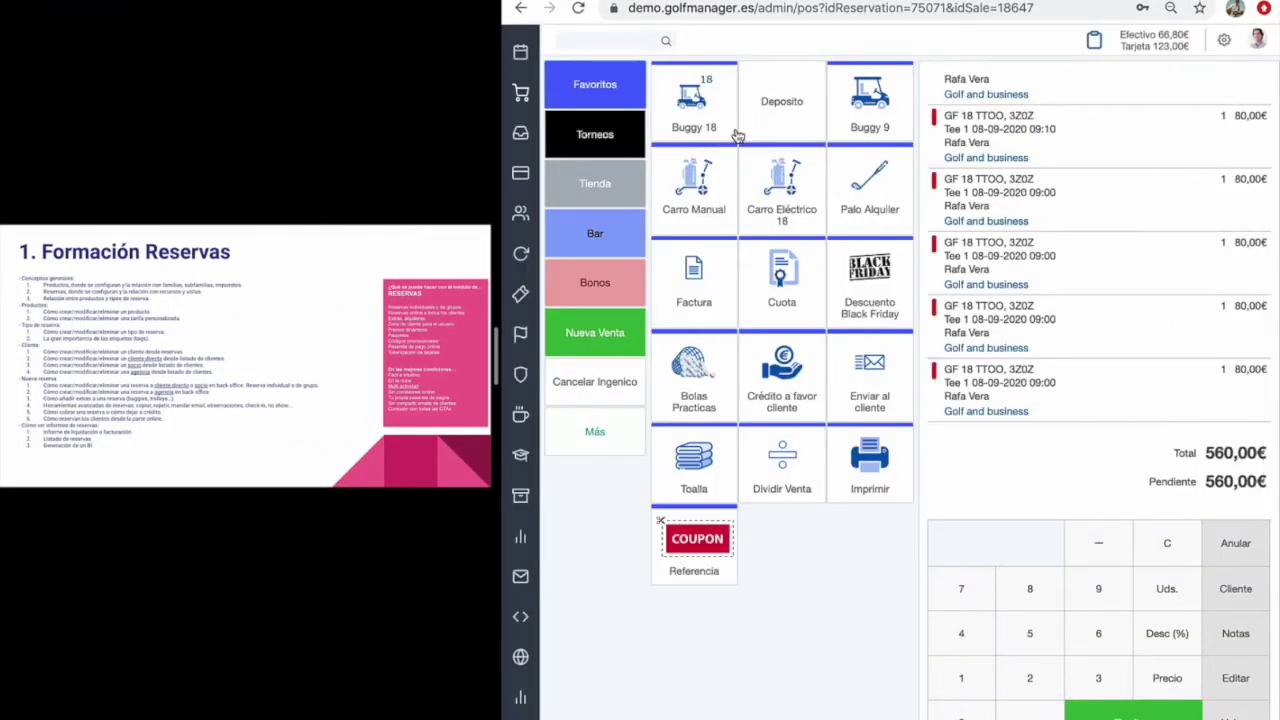
left_click(693, 105)
left_click(693, 105)
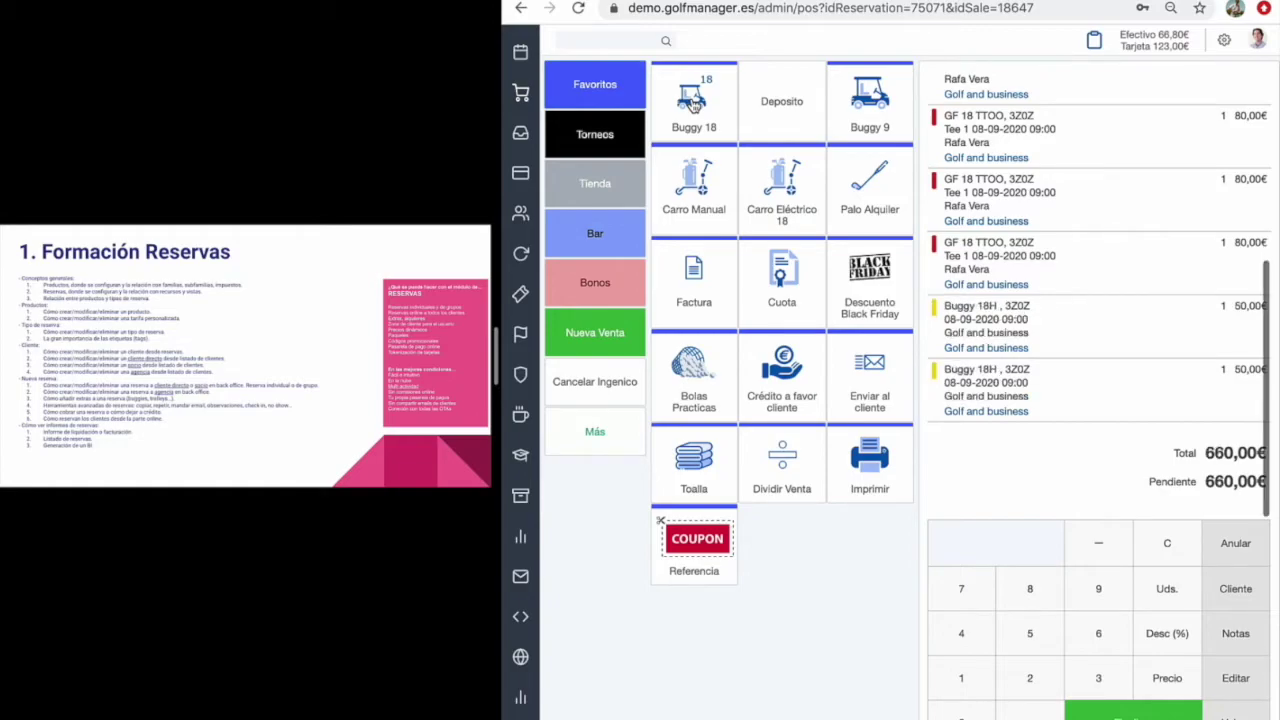
left_click(1122, 714)
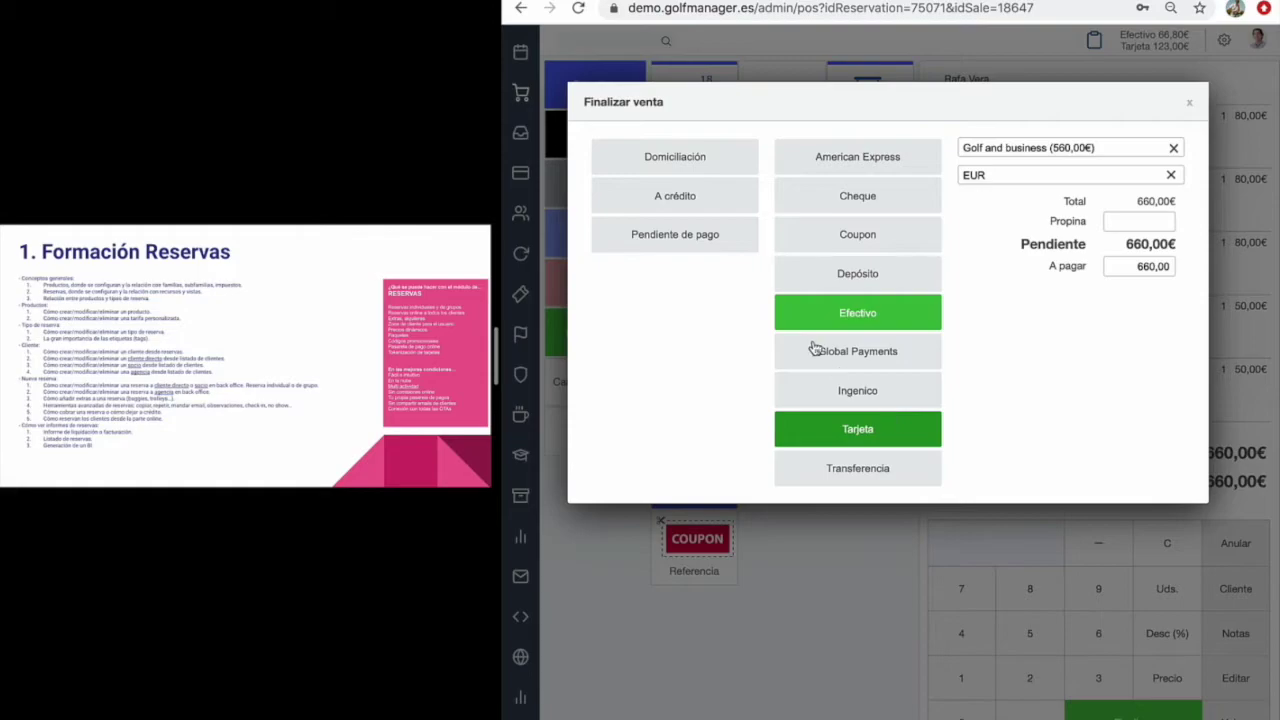
left_click(707, 231)
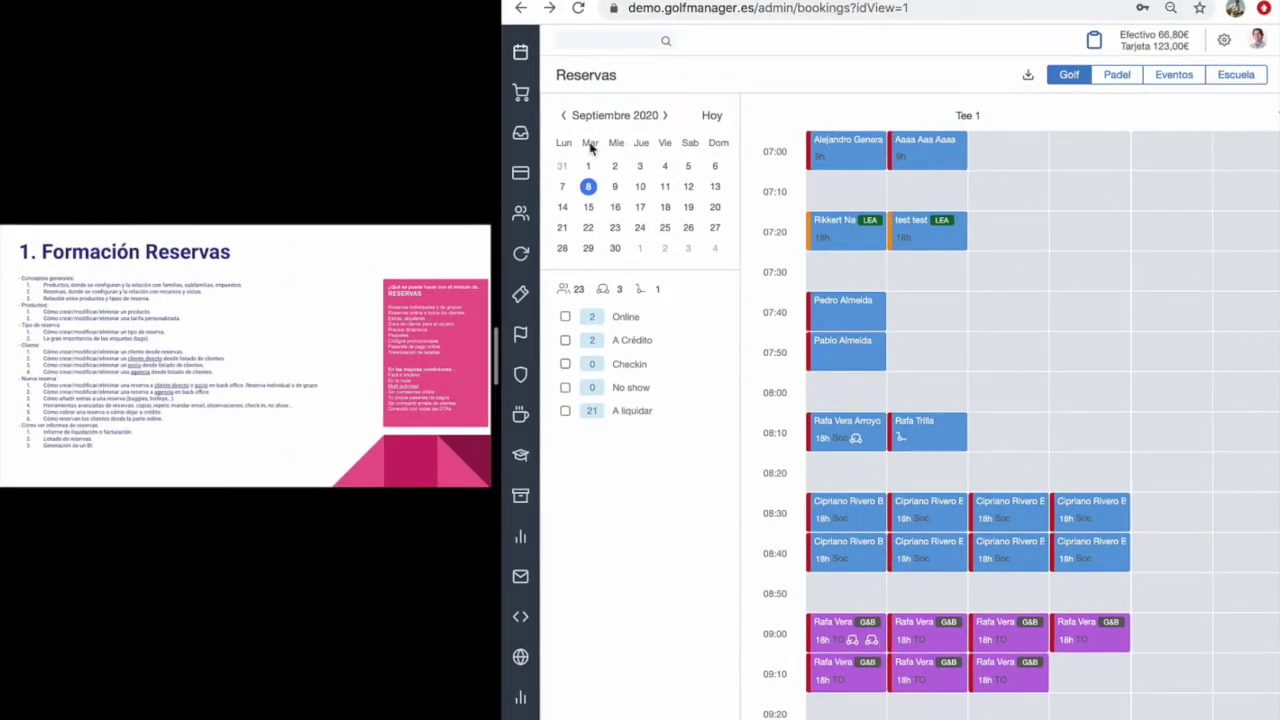
Sell two 18-hole electric trolleys for 30,00€, paid by card (Tarjeta).
left_click(520, 92)
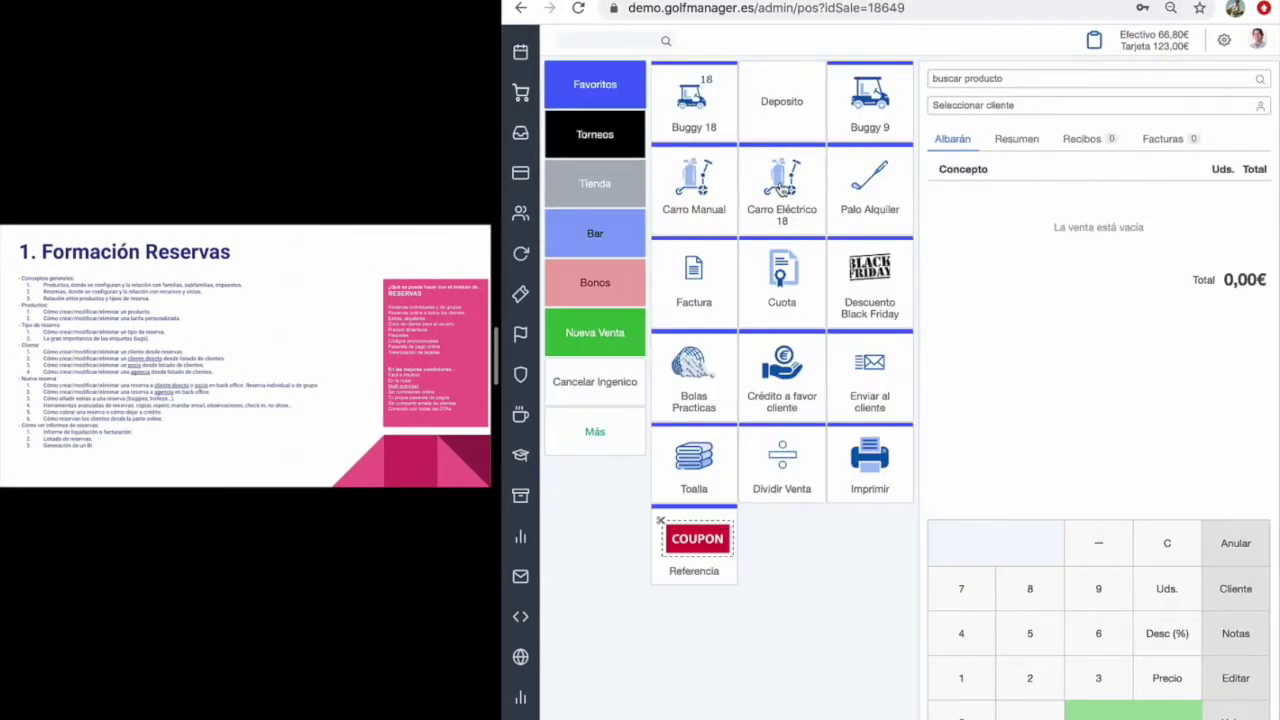
double_click(781, 190)
left_click(1164, 702)
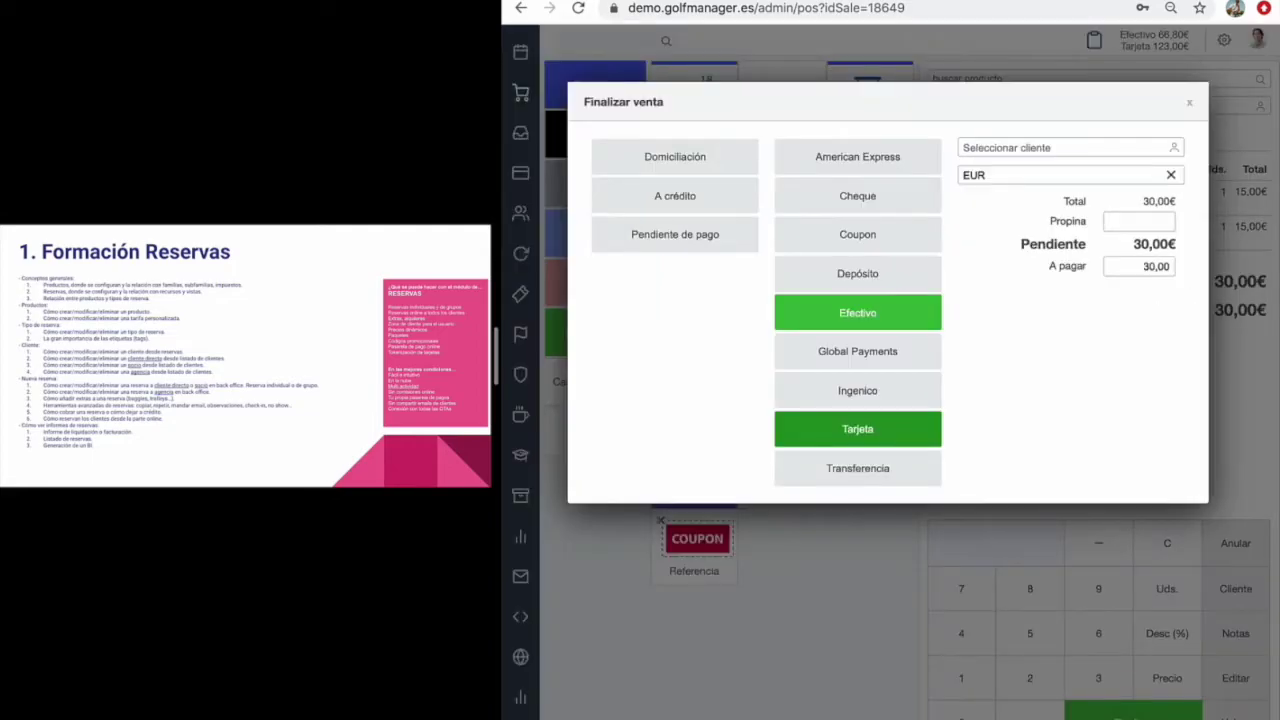
left_click(878, 432)
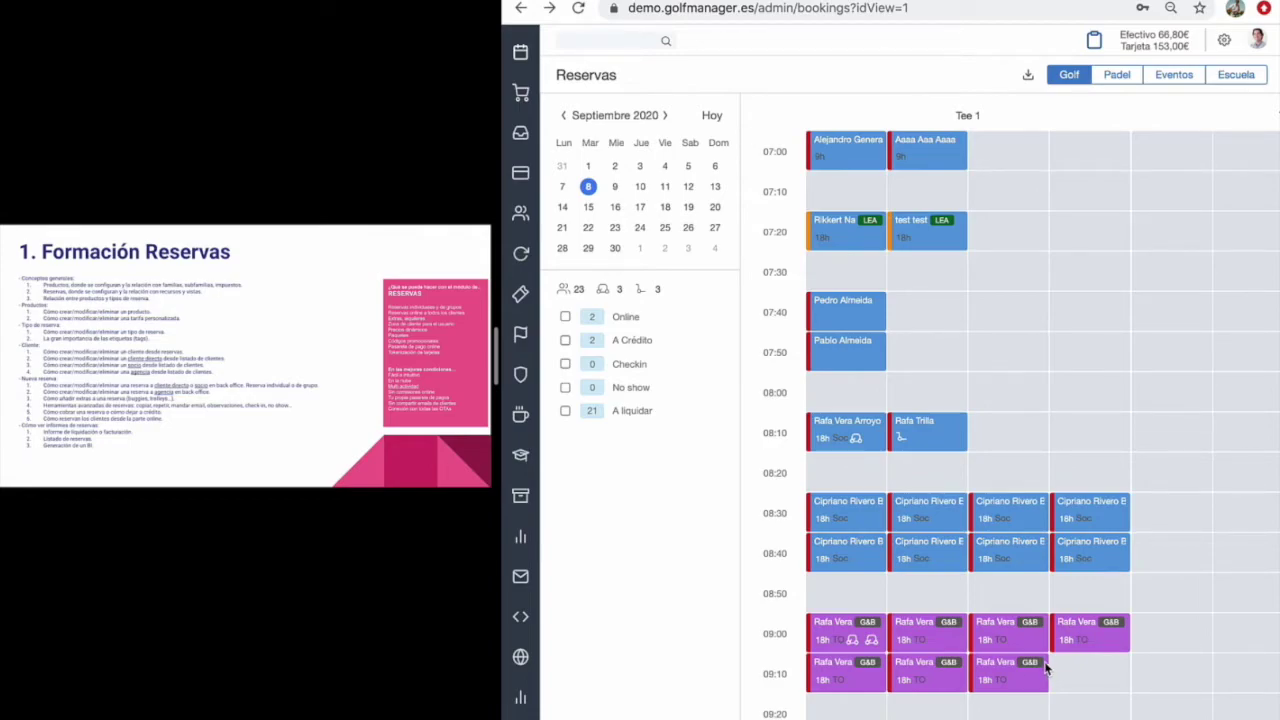
Add two electric trolleys to the 09:00 booking, charged as pending to another member.
left_click(933, 644)
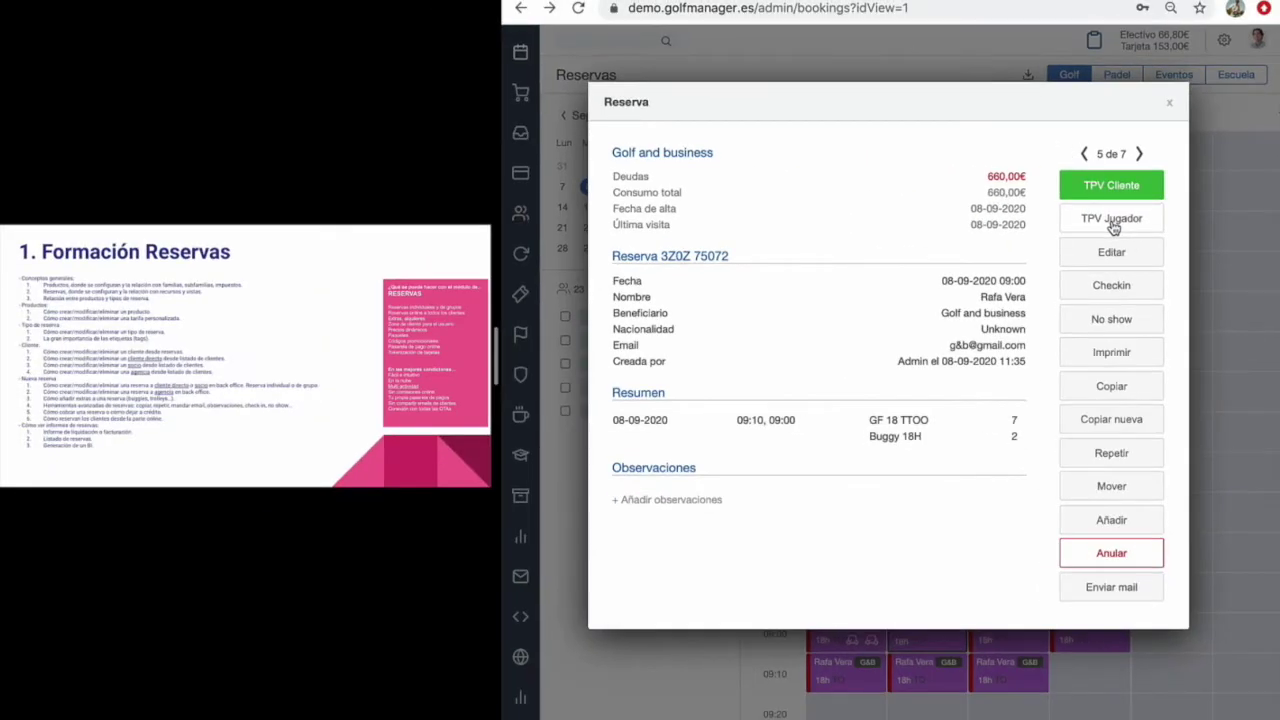
left_click(1111, 219)
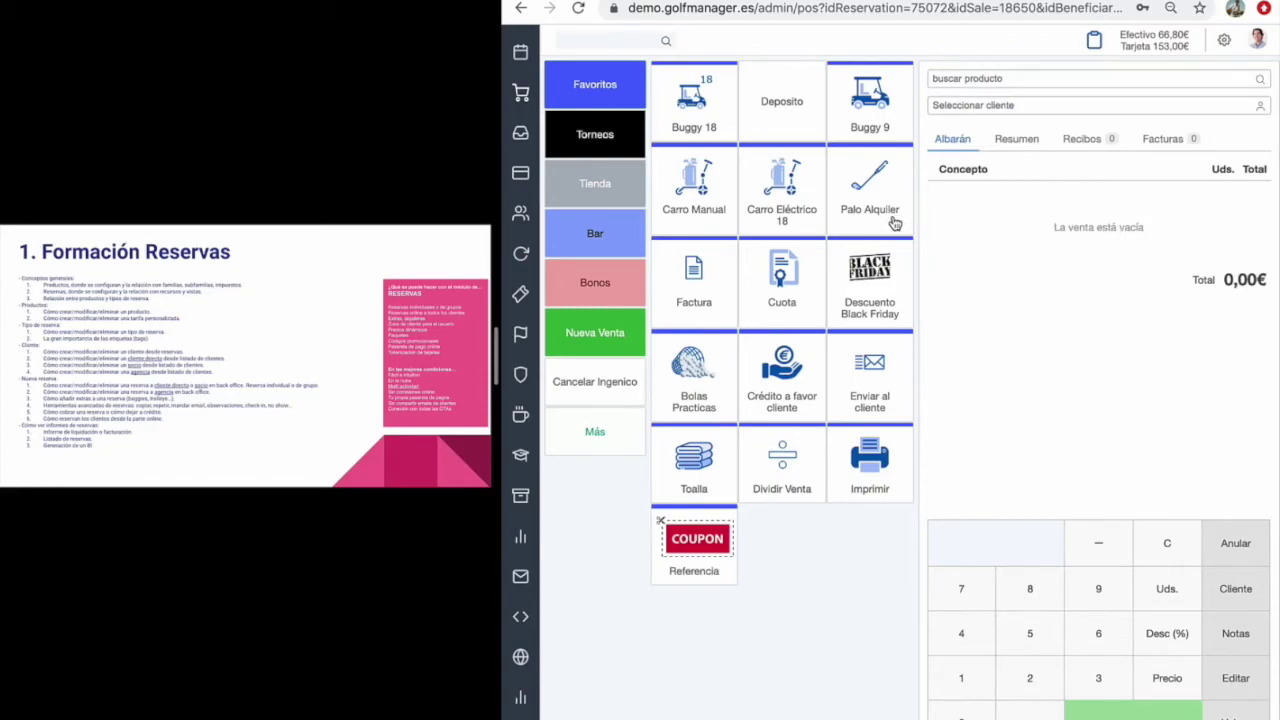
left_click(782, 195)
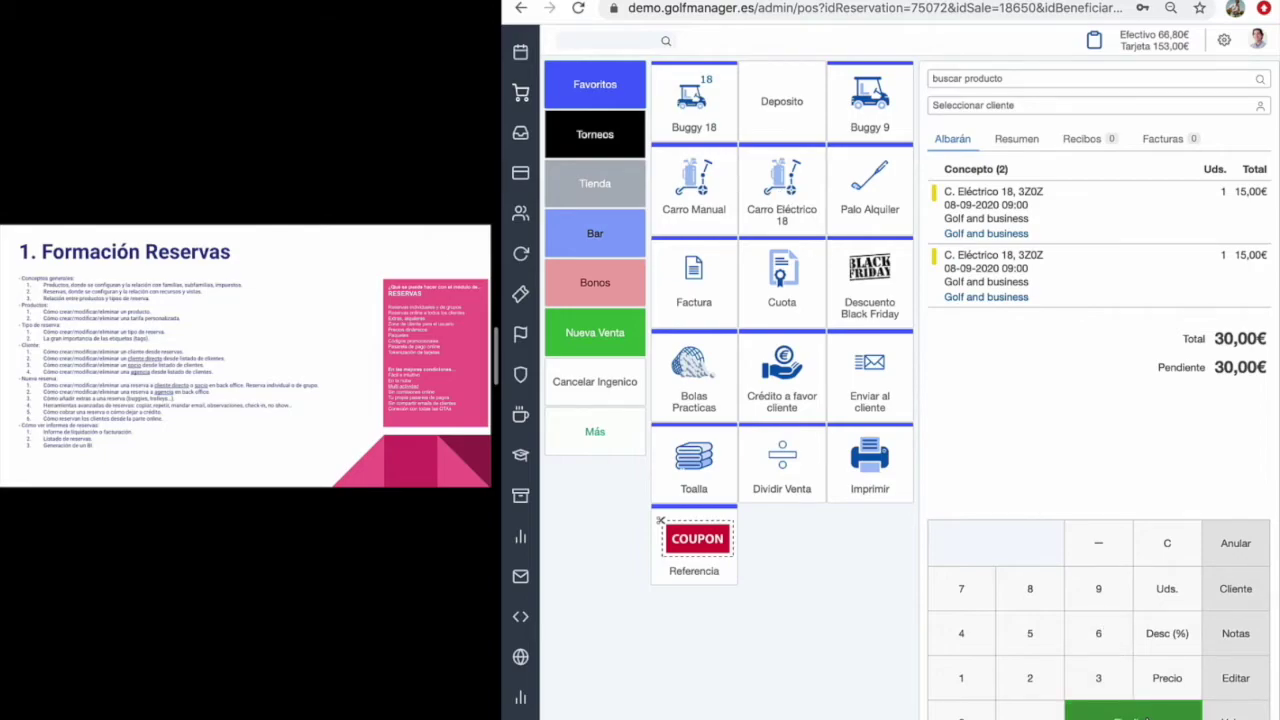
left_click(1133, 712)
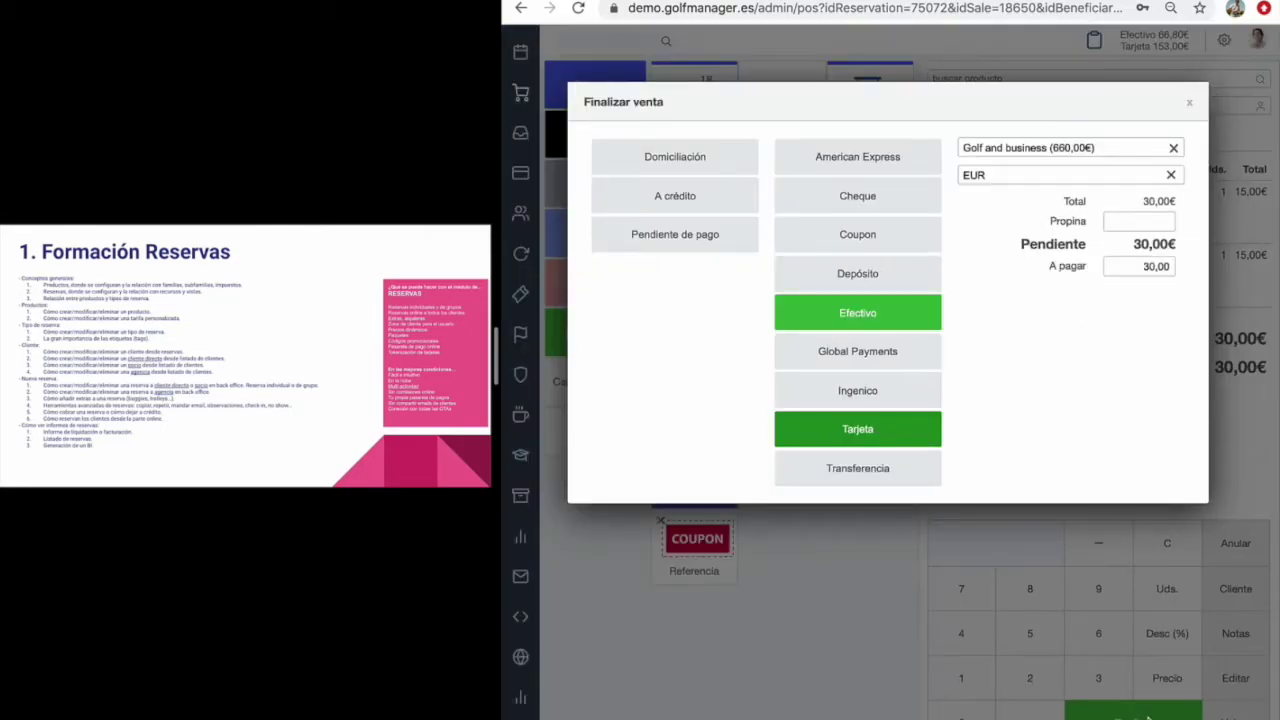
left_click(1173, 148)
left_click(1135, 148)
type("vera arro")
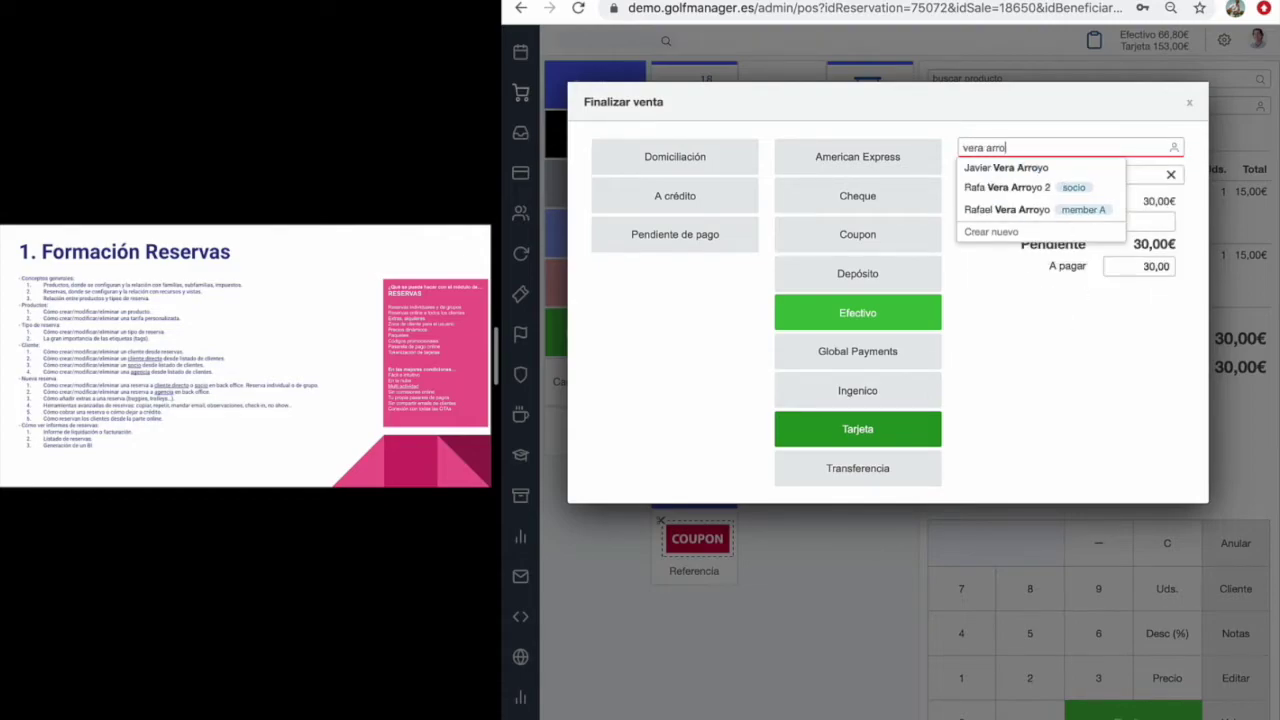
left_click(1030, 187)
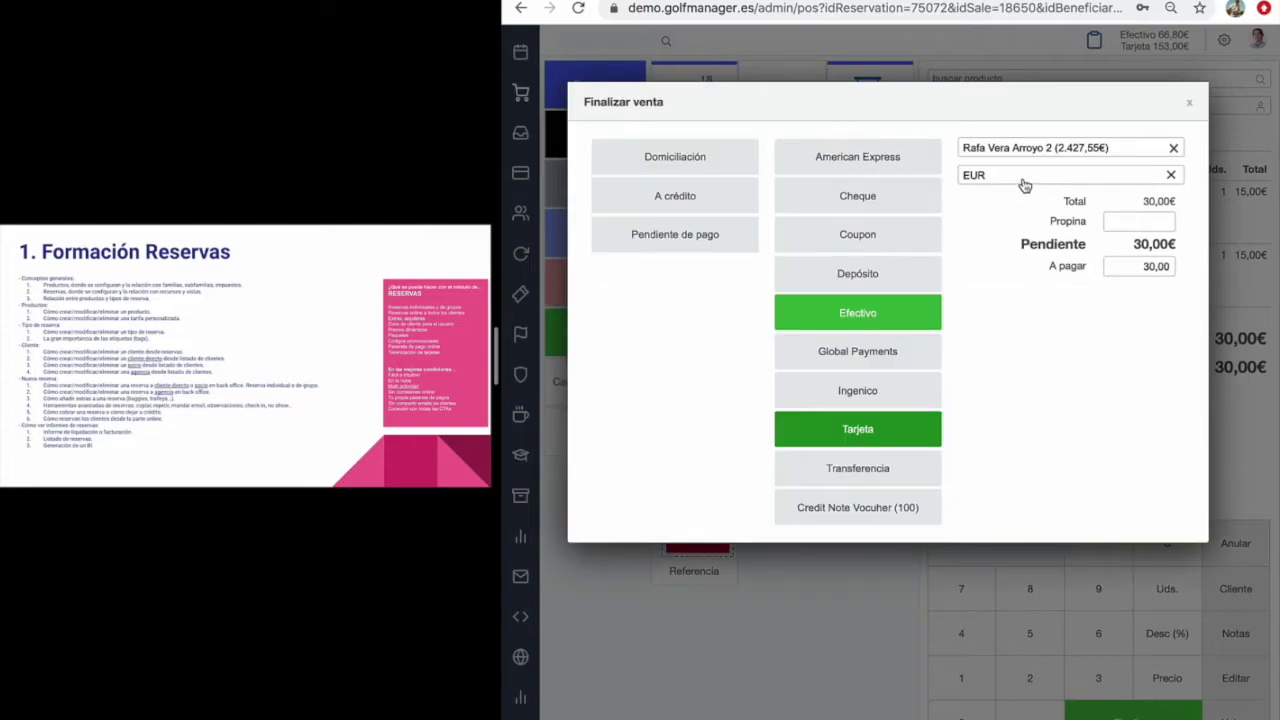
left_click(706, 240)
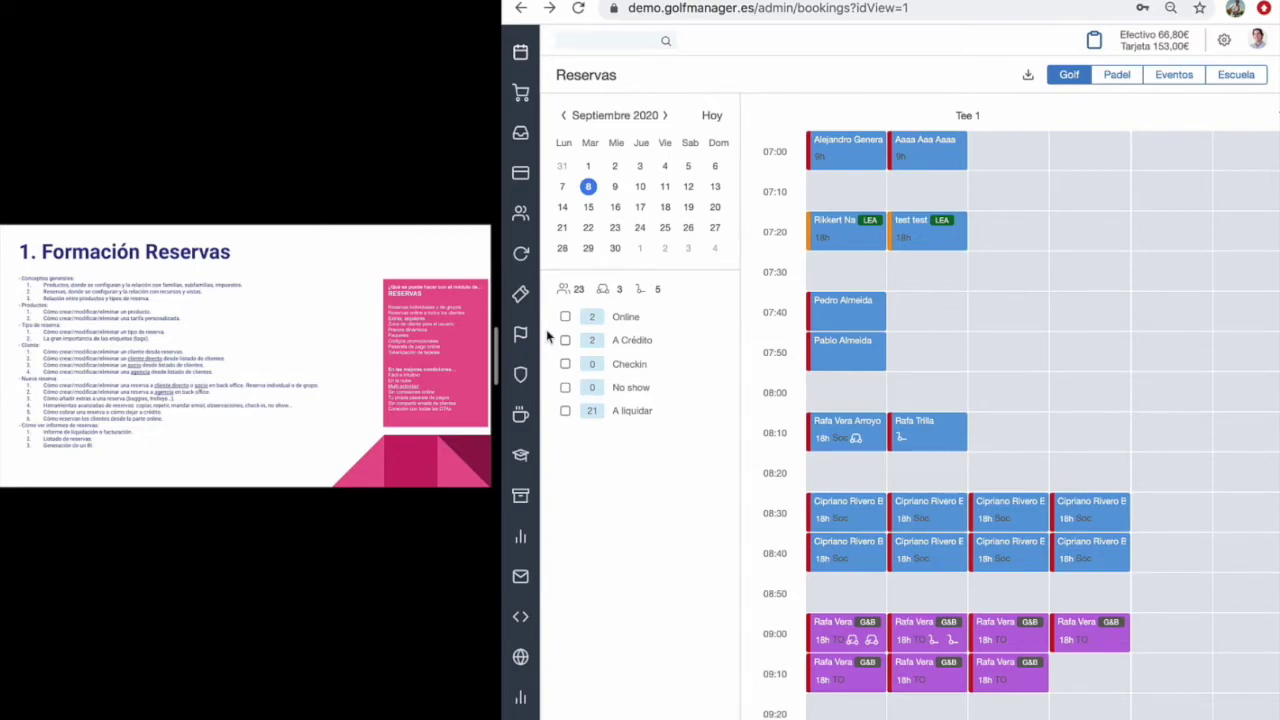
left_click_drag(496, 355, 767, 368)
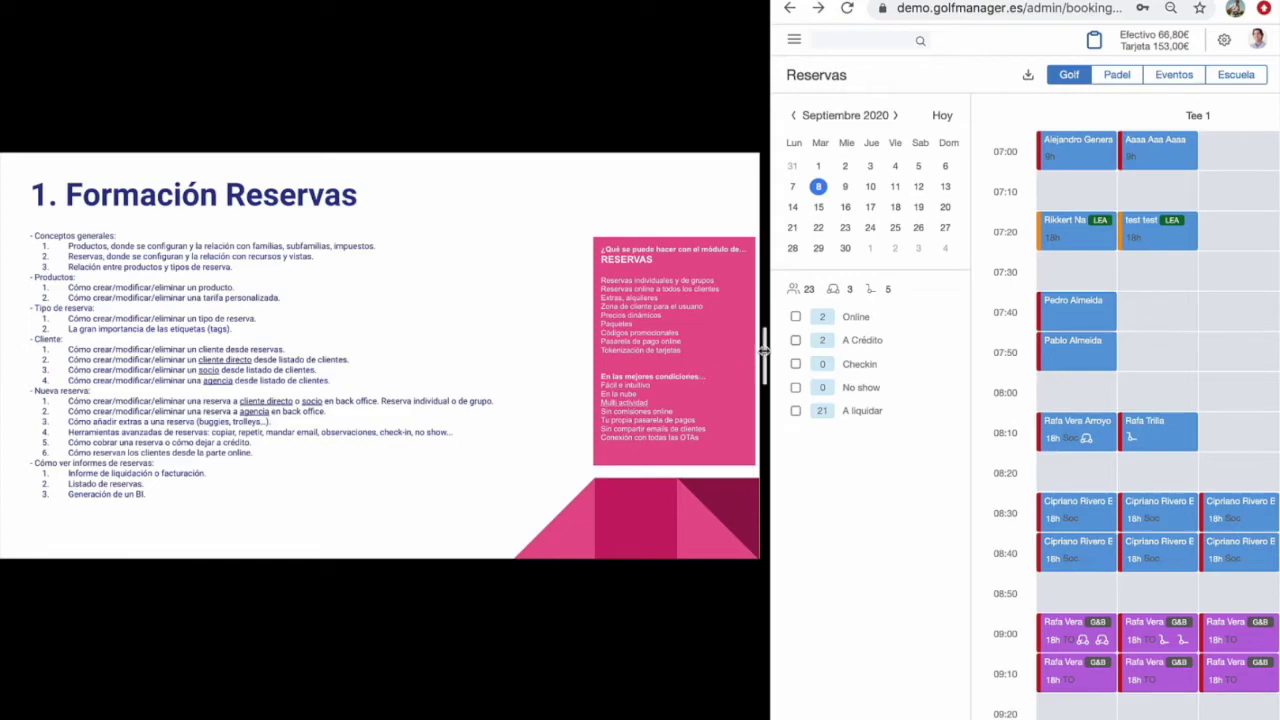
left_click_drag(764, 350, 421, 356)
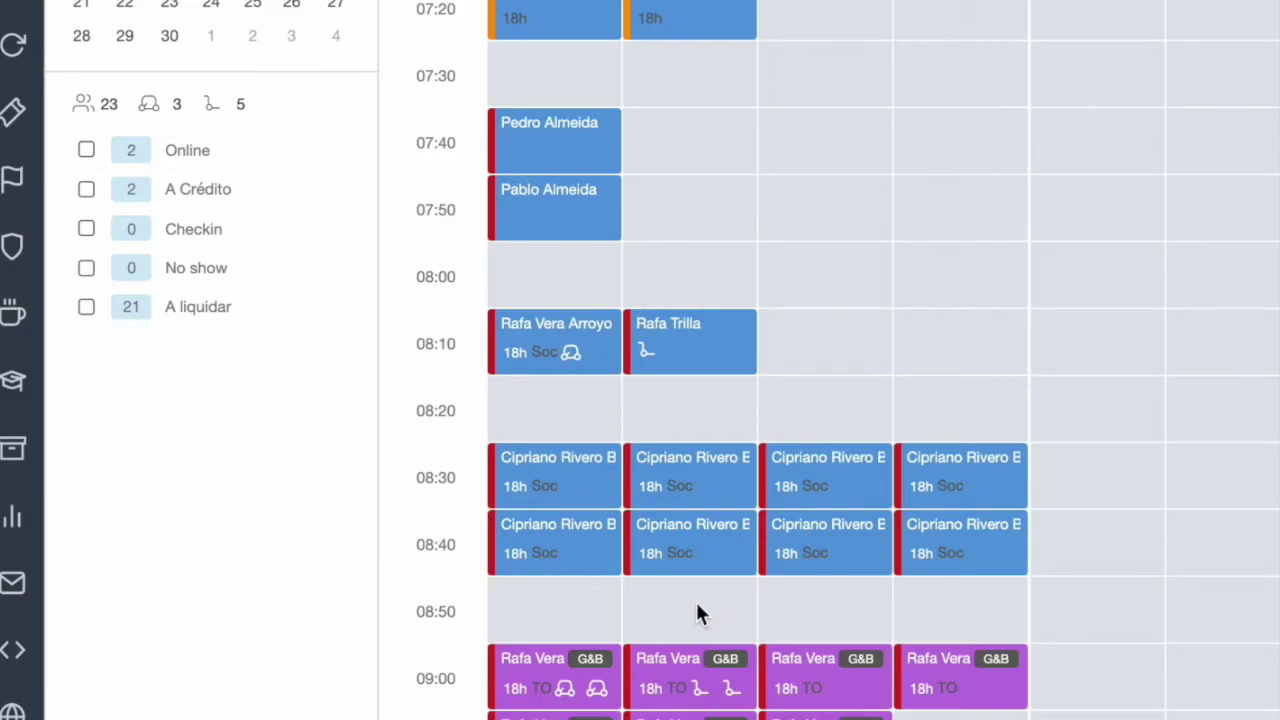
Select the four 08:30 and 08:40 member bookings across both columns.
left_click(681, 350)
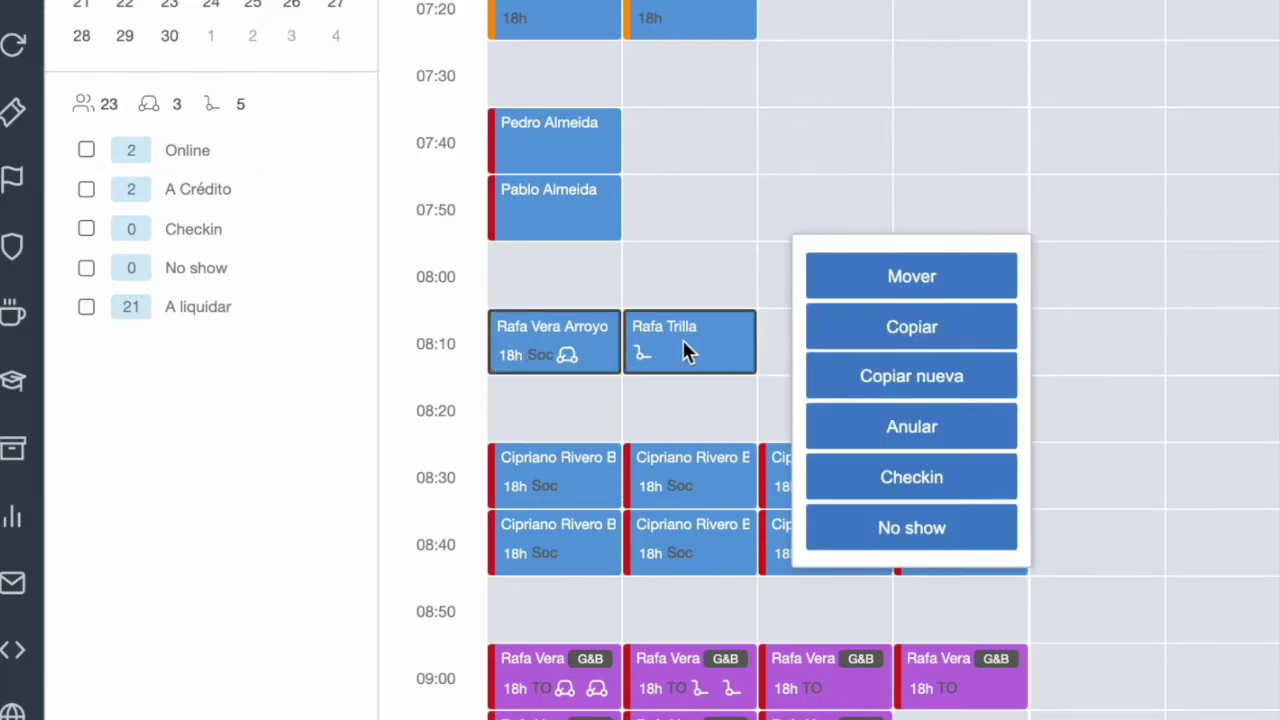
left_click(803, 210)
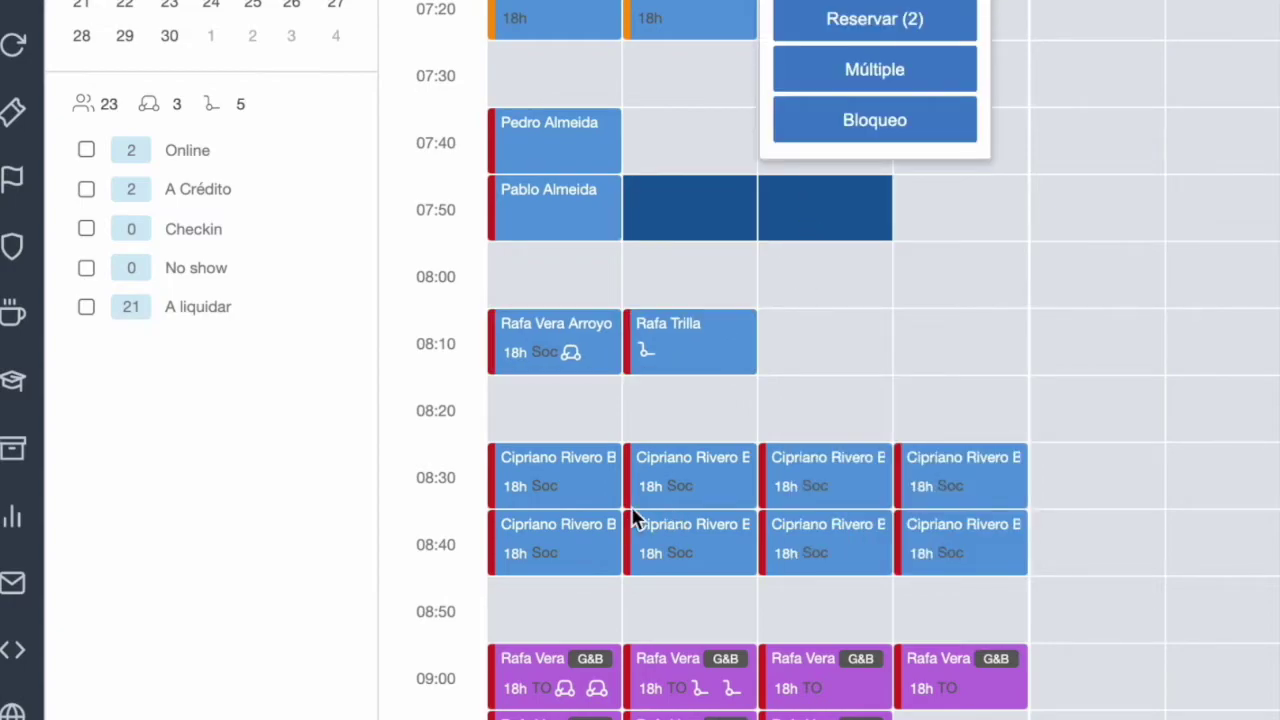
left_click(600, 476)
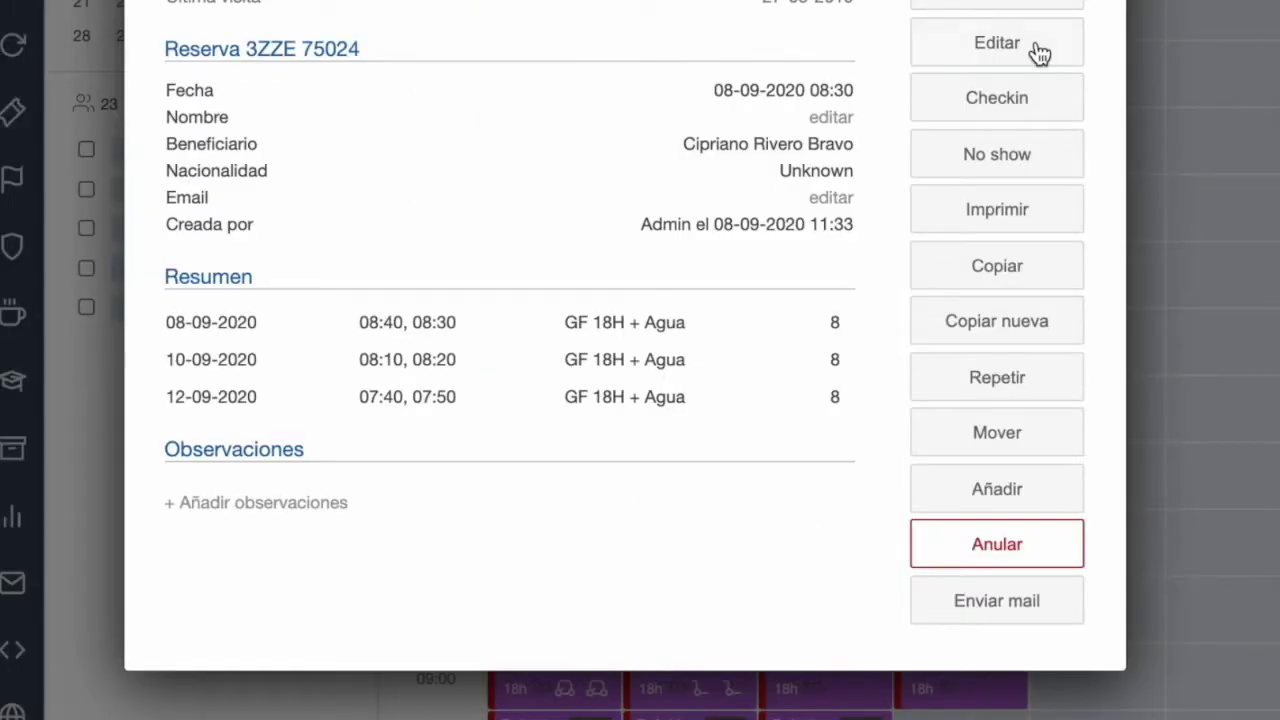
key("Escape")
left_click(571, 491)
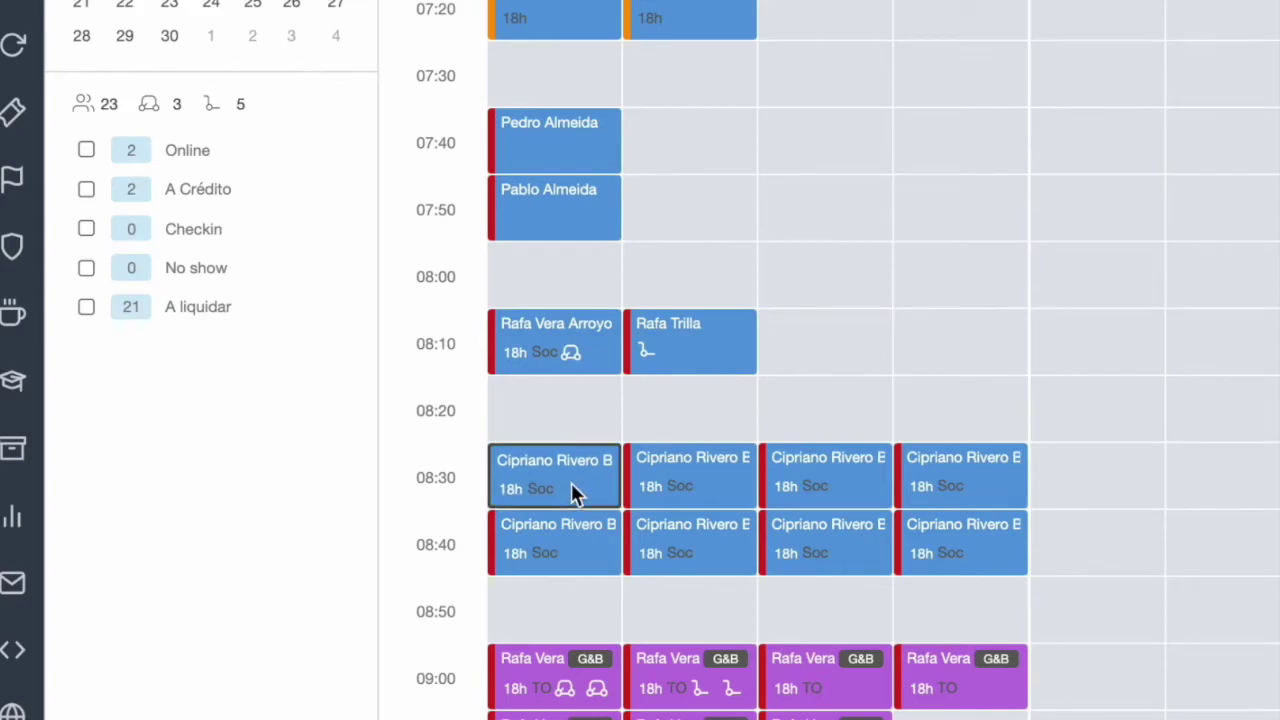
left_click(686, 480)
left_click(676, 552)
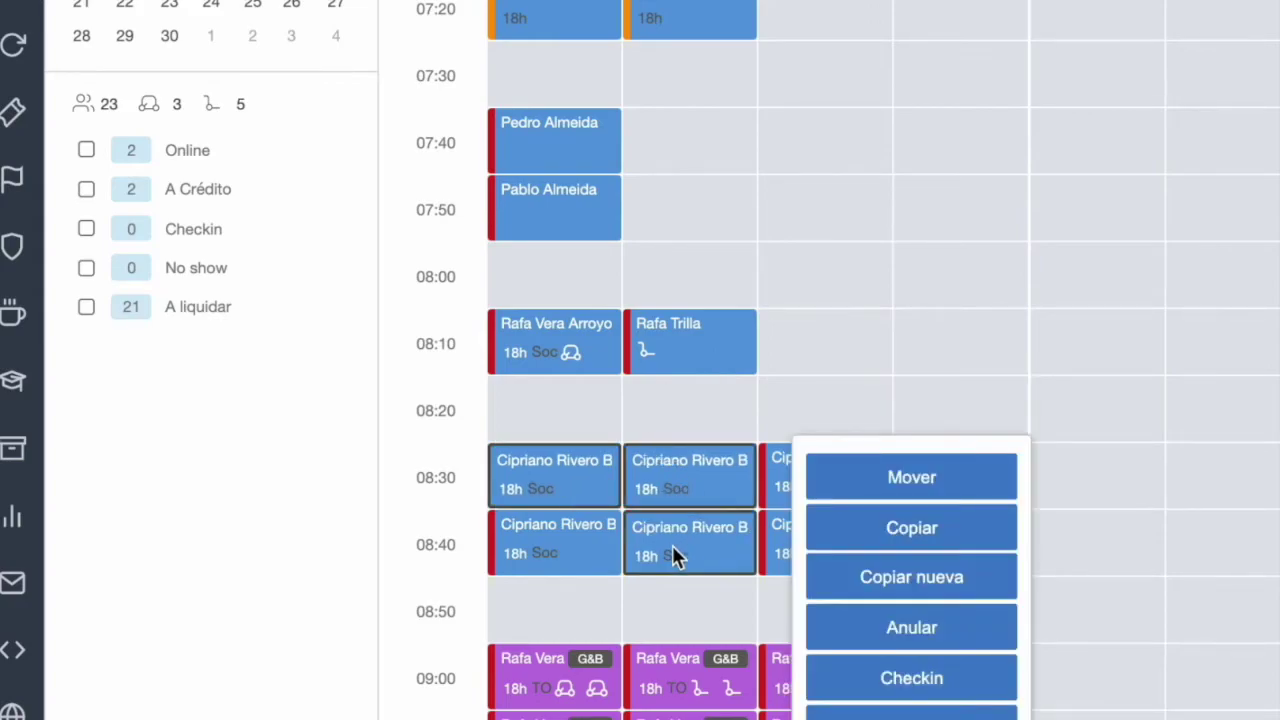
left_click(565, 560)
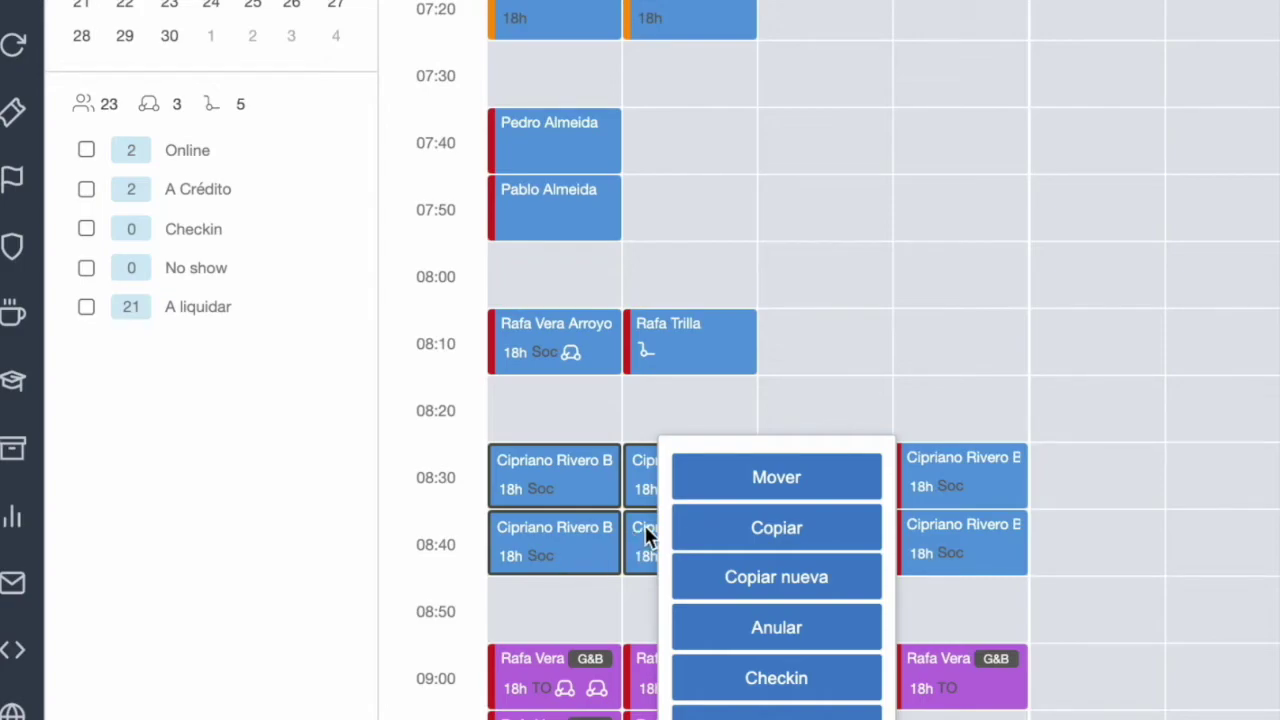
Copy the selected bookings to the 12:00 and 12:10 tee times.
left_click(776, 527)
scroll(771, 517, "down", 13)
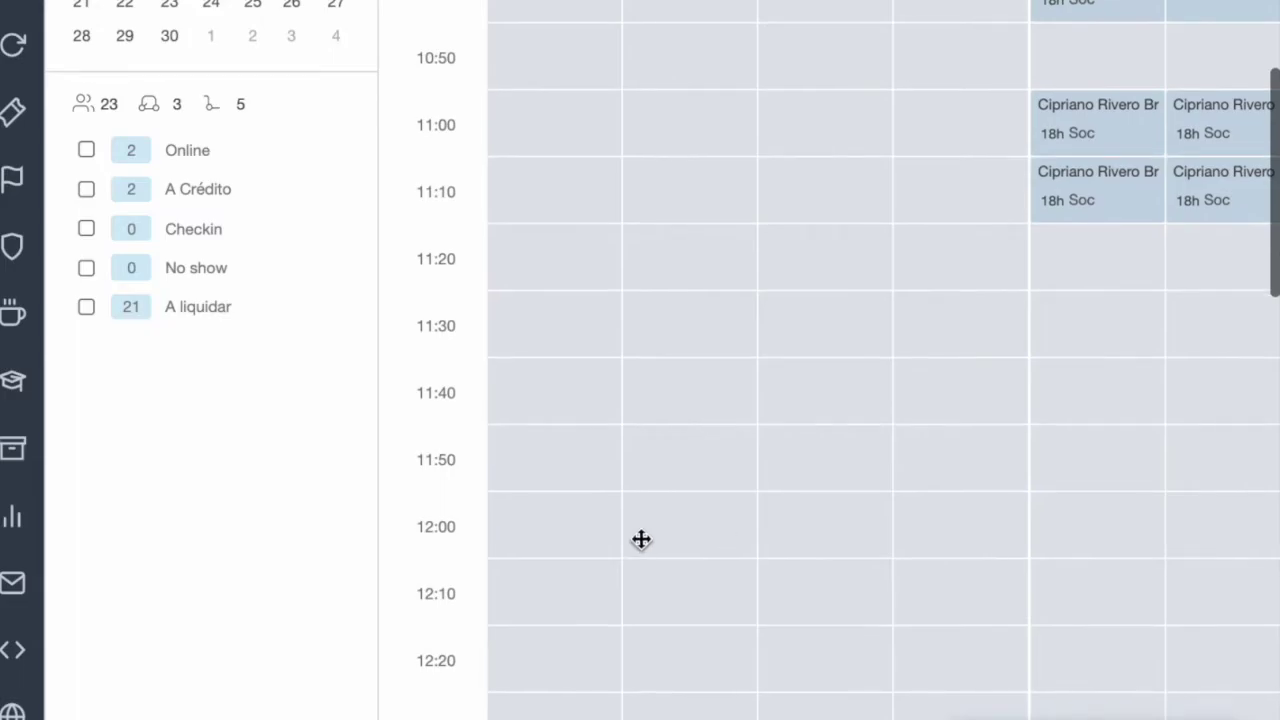
left_click(531, 531)
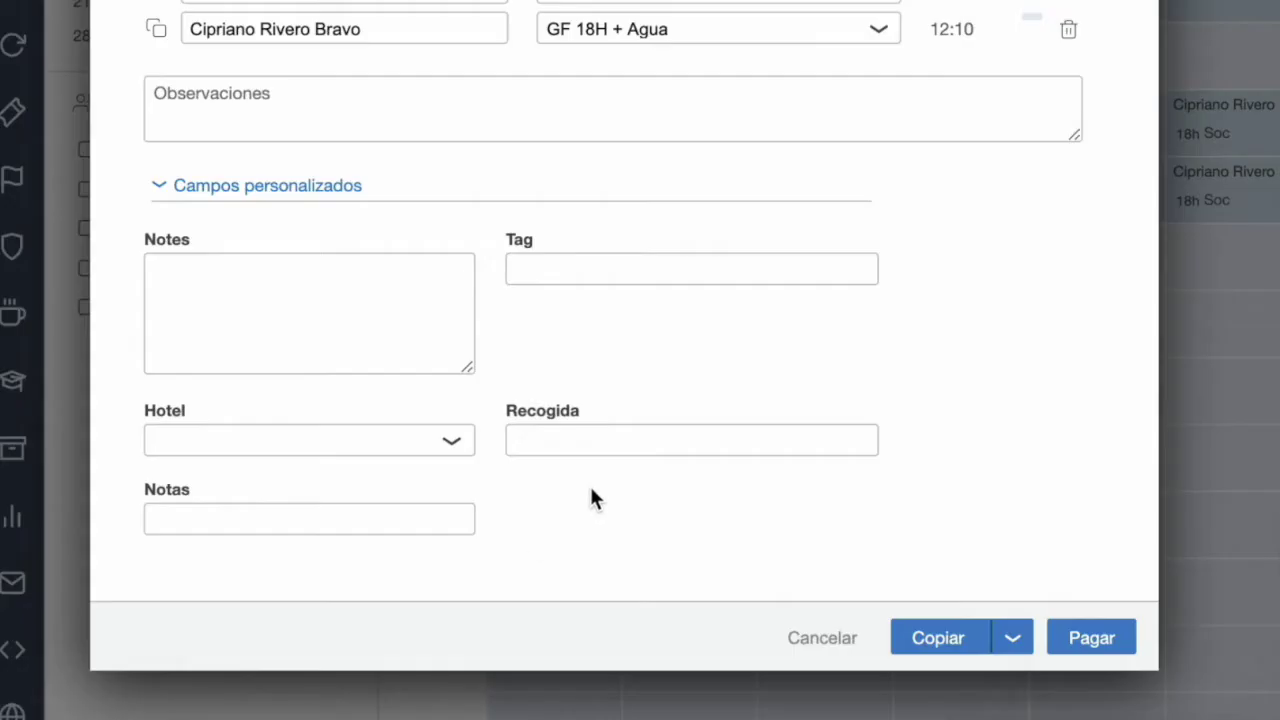
left_click(935, 643)
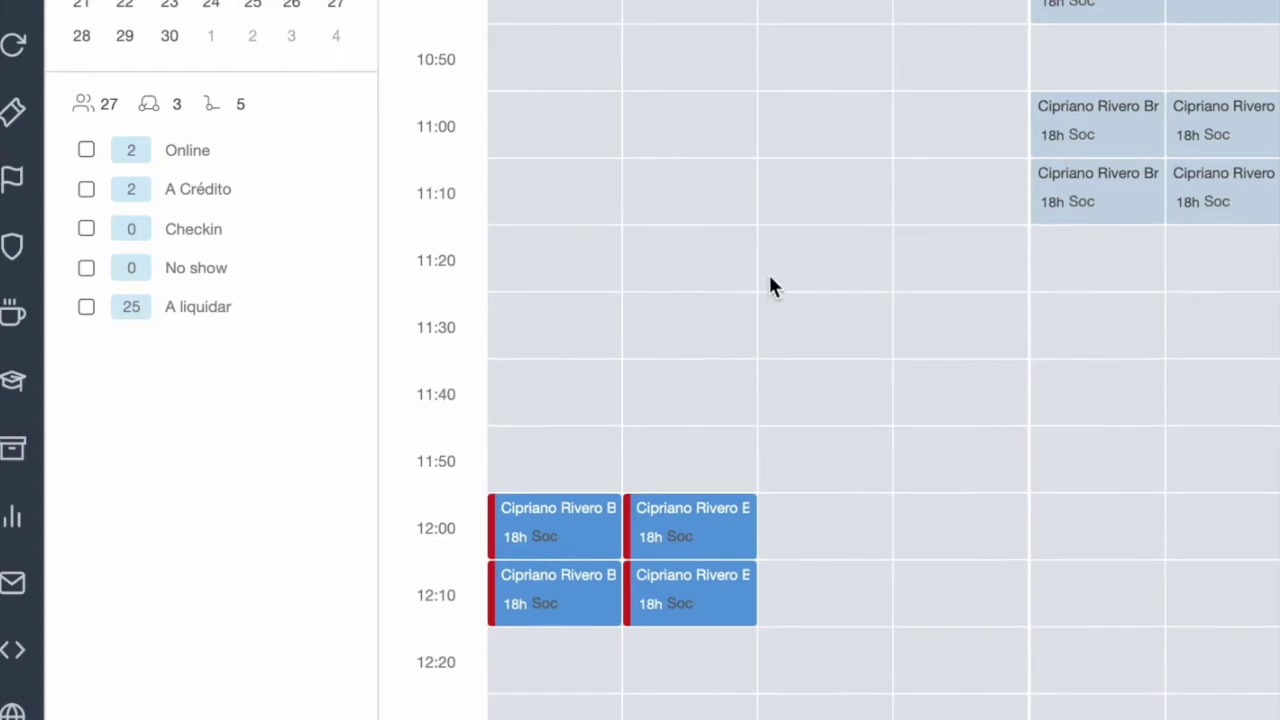
scroll(768, 283, "up", 12)
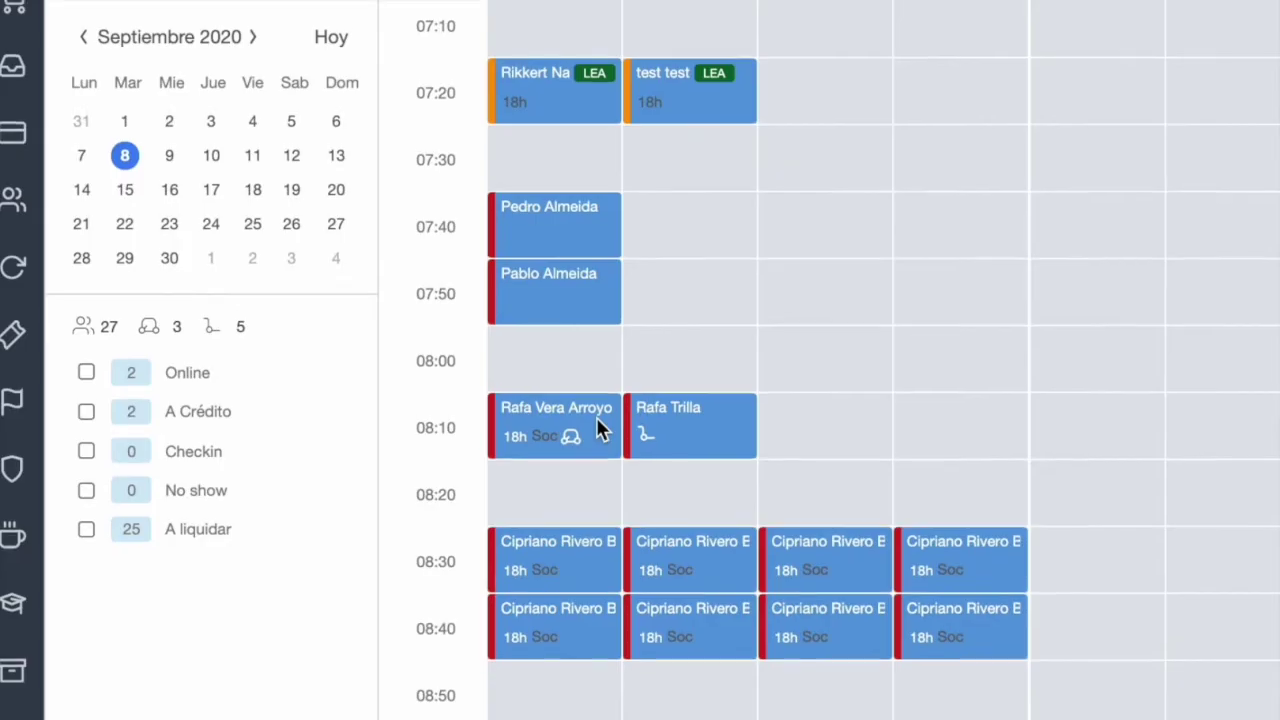
Set the first 08:10 booking to repeat on V, S and D (not Thursday) until 13-09-2020.
left_click(598, 205)
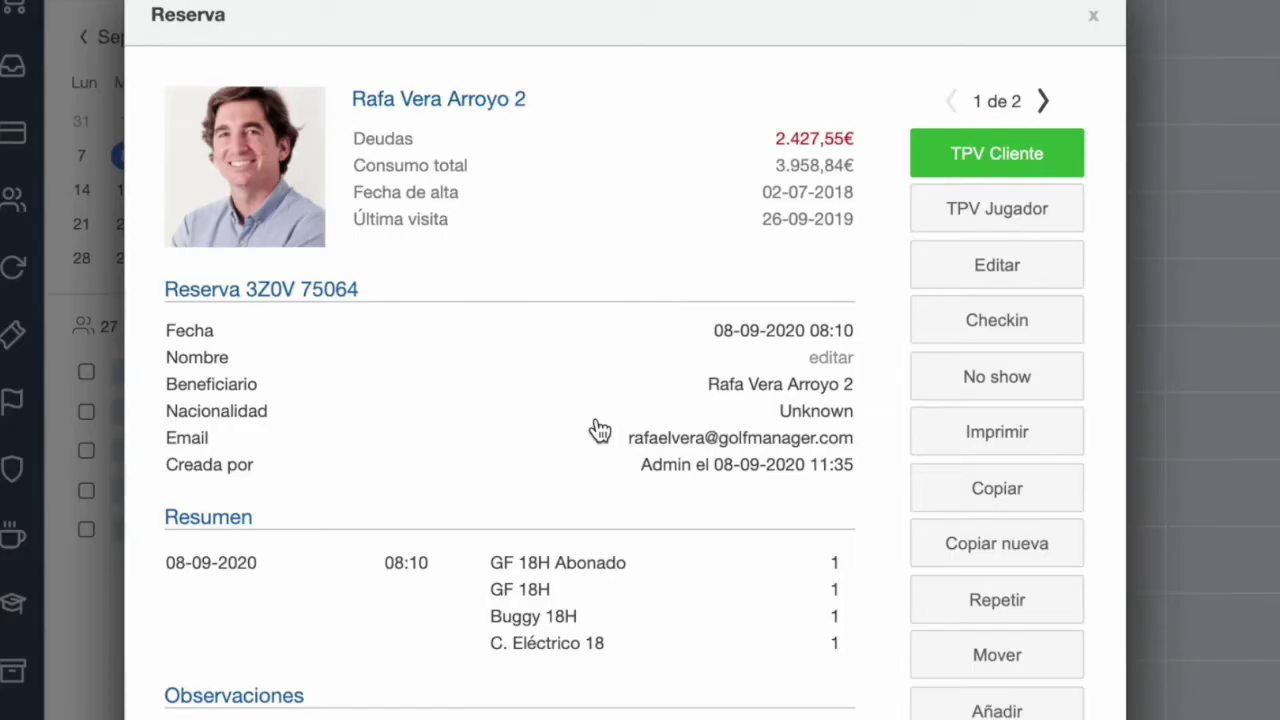
left_click(1018, 600)
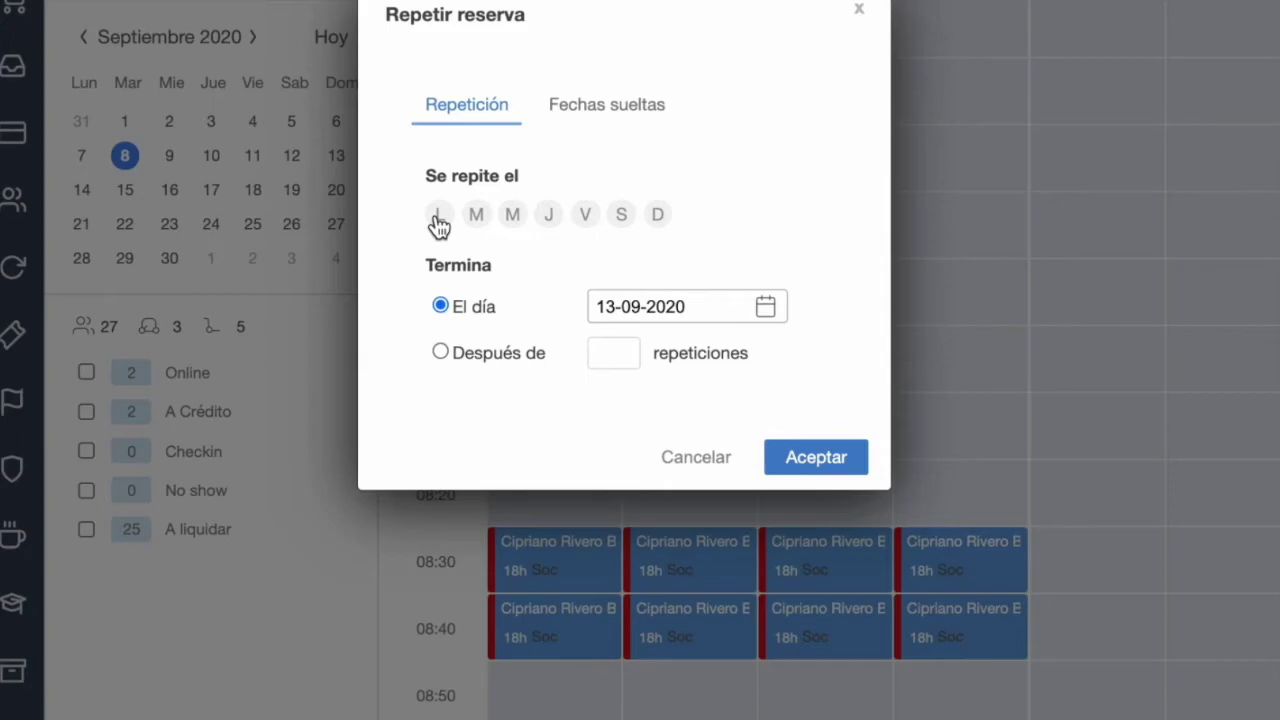
left_click(549, 215)
left_click(585, 215)
left_click(621, 215)
left_click(657, 215)
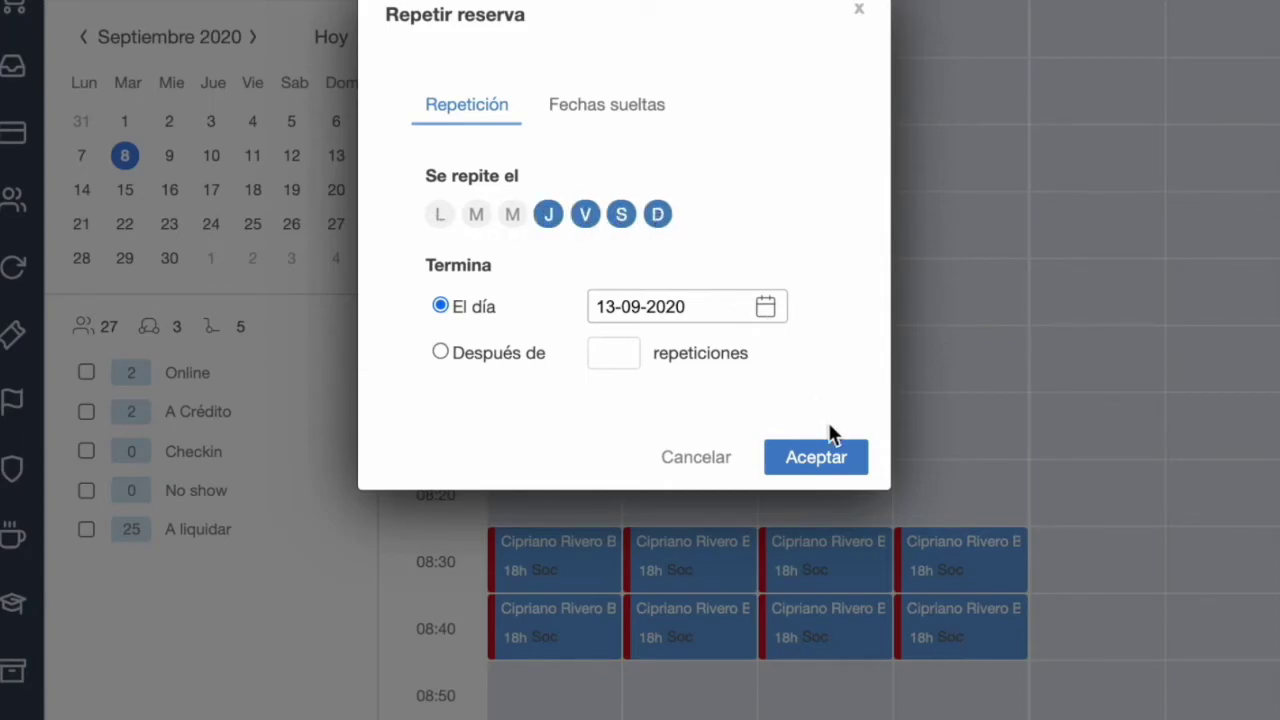
left_click(765, 308)
left_click(877, 478)
left_click(832, 466)
left_click(558, 212)
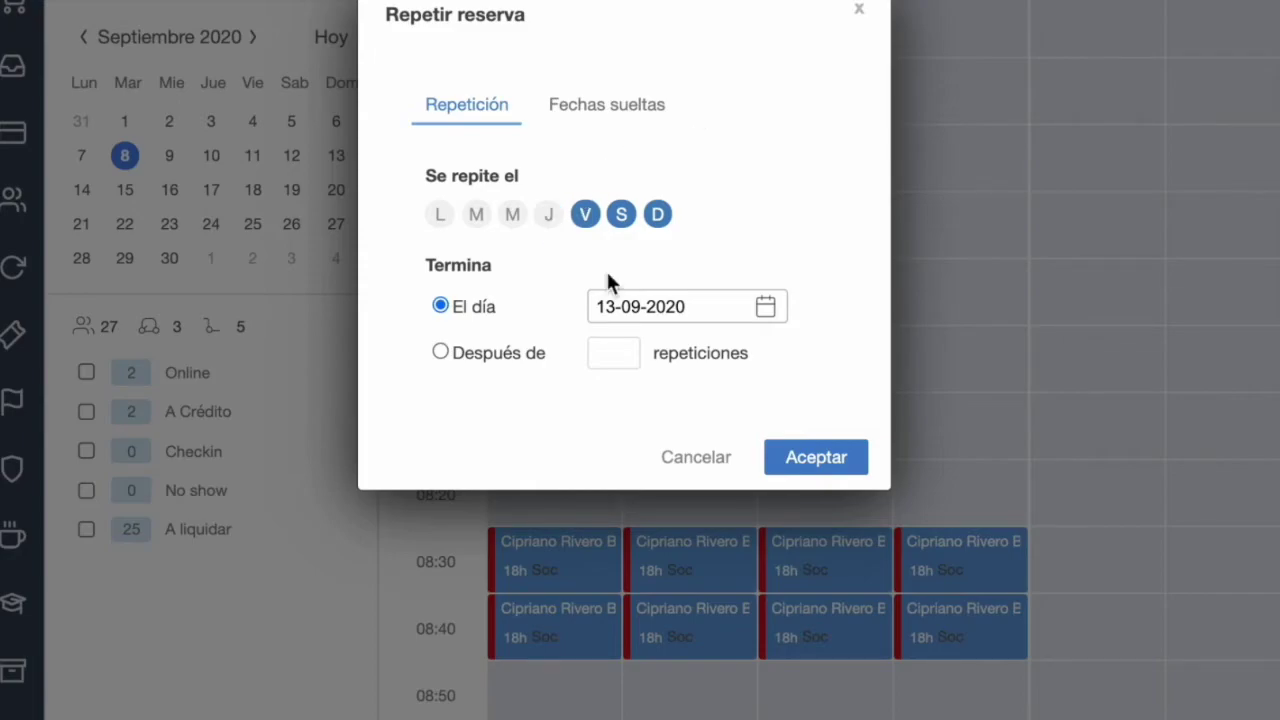
left_click(827, 455)
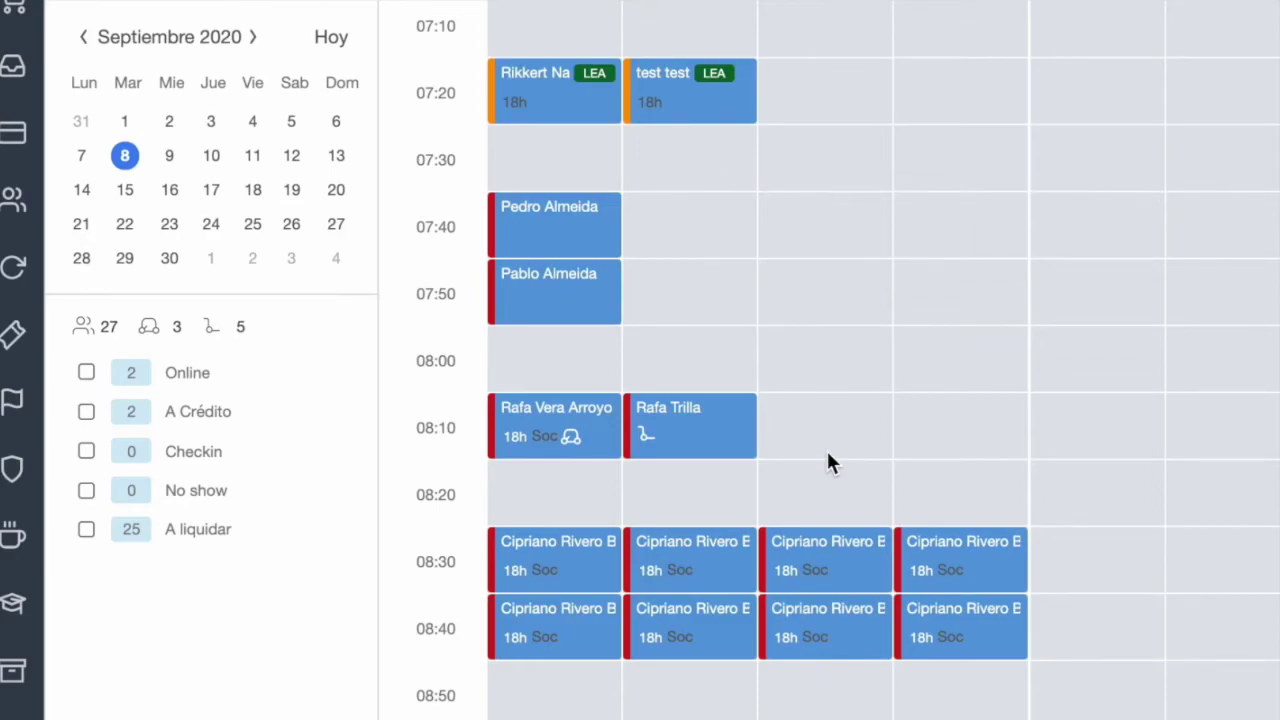
Open the second 08:10 booking's confirmation email and templates, then close it unsent.
left_click(676, 438)
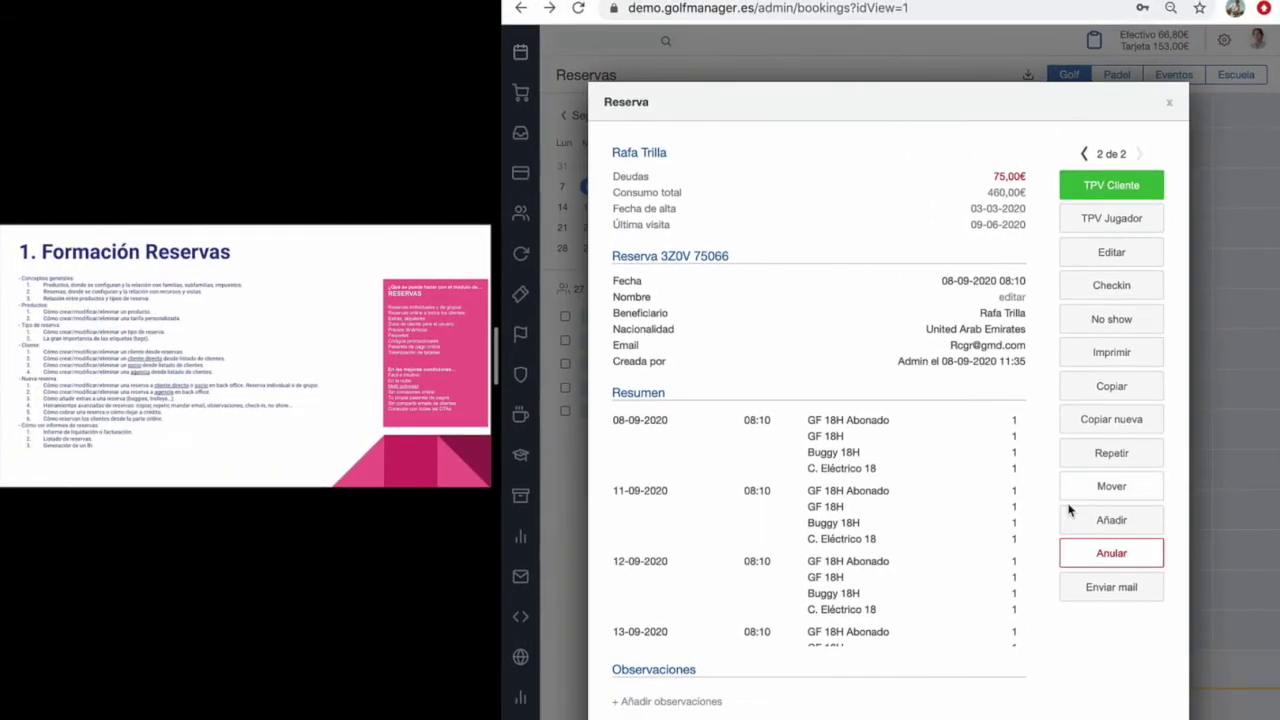
left_click(1111, 587)
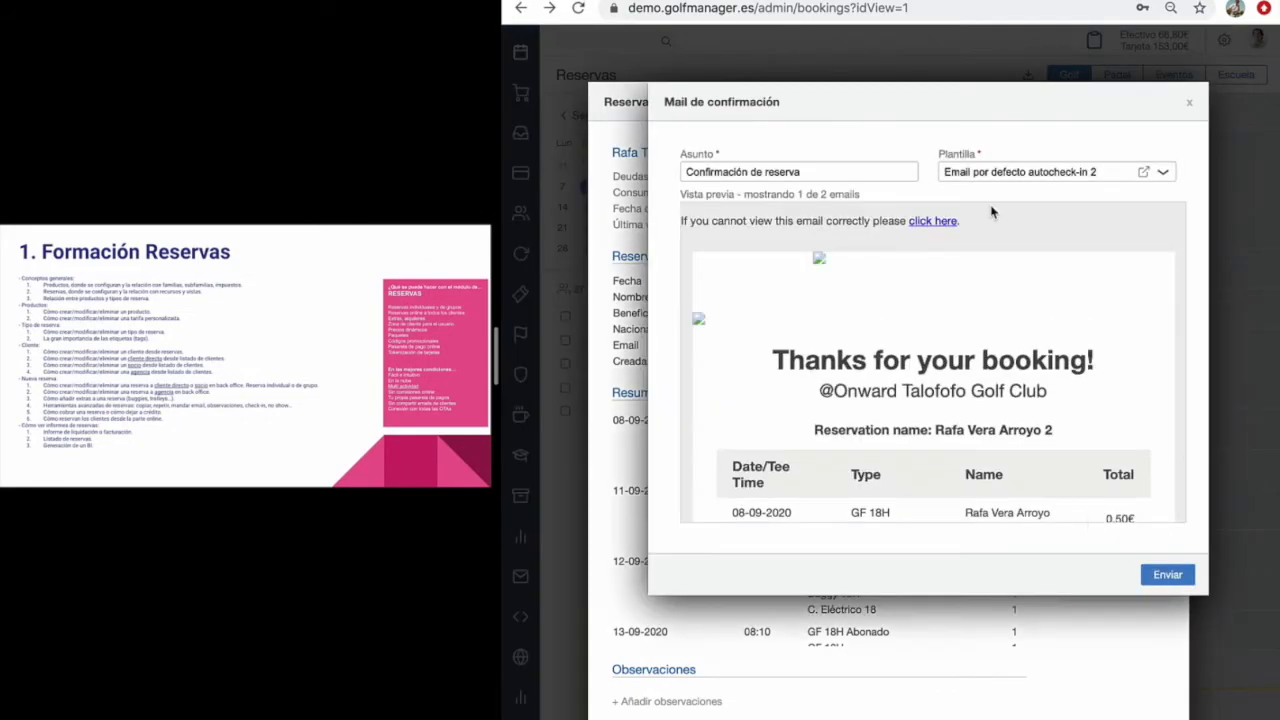
left_click(1161, 173)
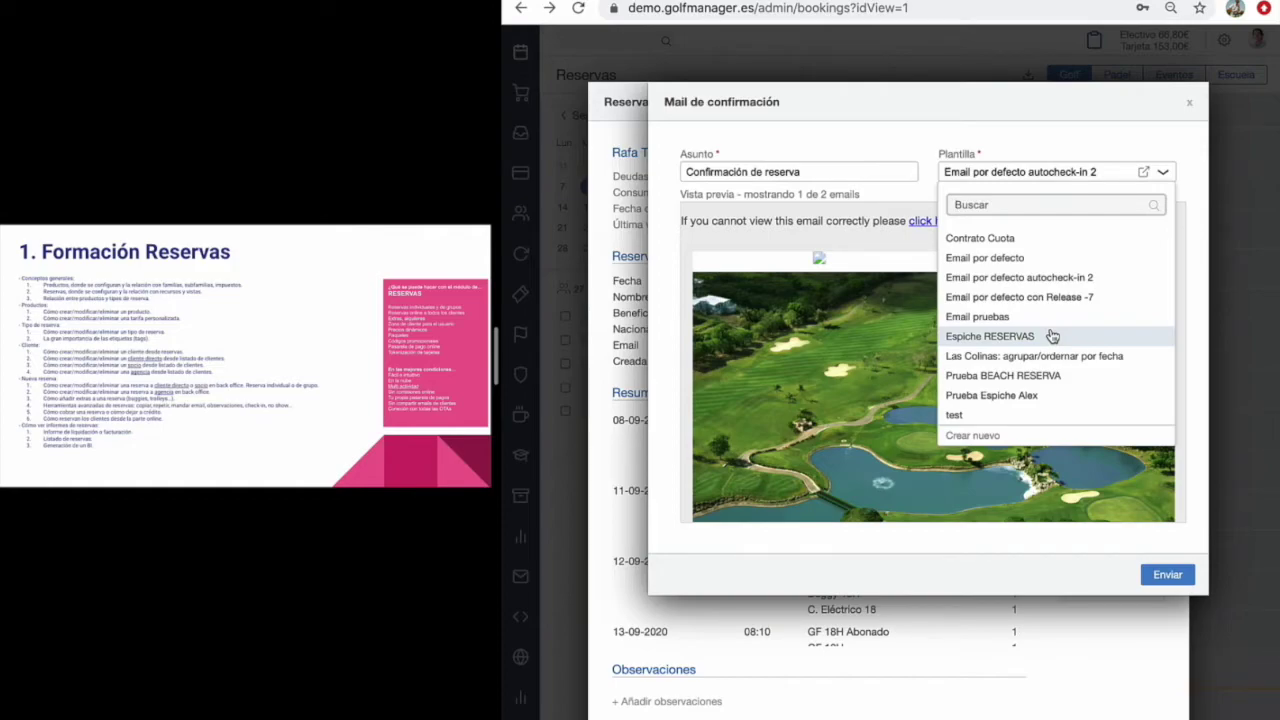
left_click(1189, 103)
left_click(1189, 103)
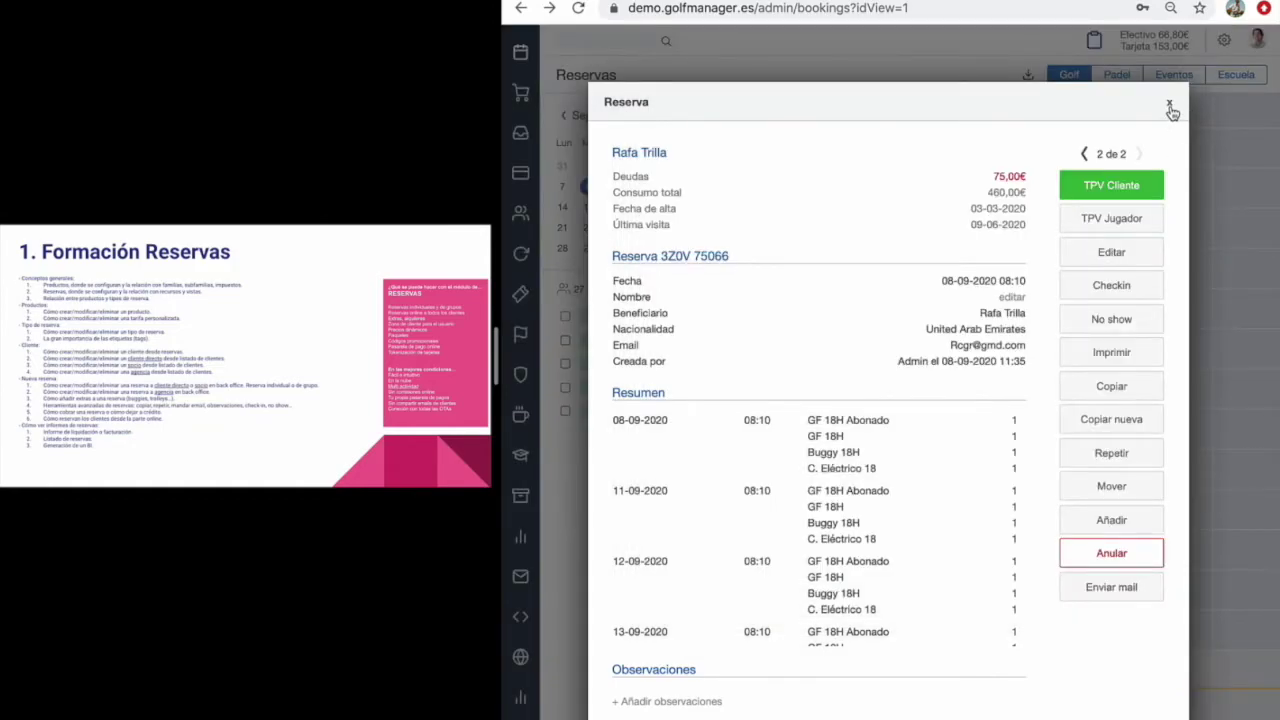
left_click(1169, 104)
Send the 09:10 group booking's confirmation email using the Espiche RESERVAS template.
left_click(866, 486)
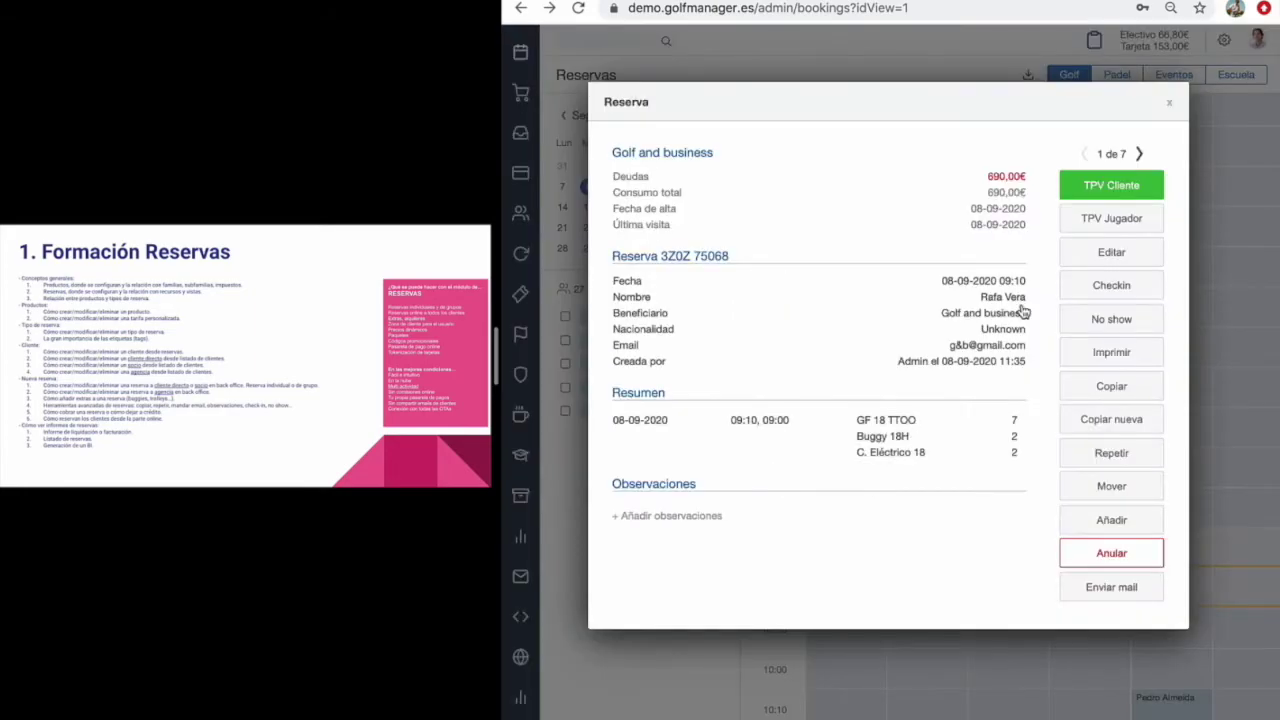
left_click(1109, 590)
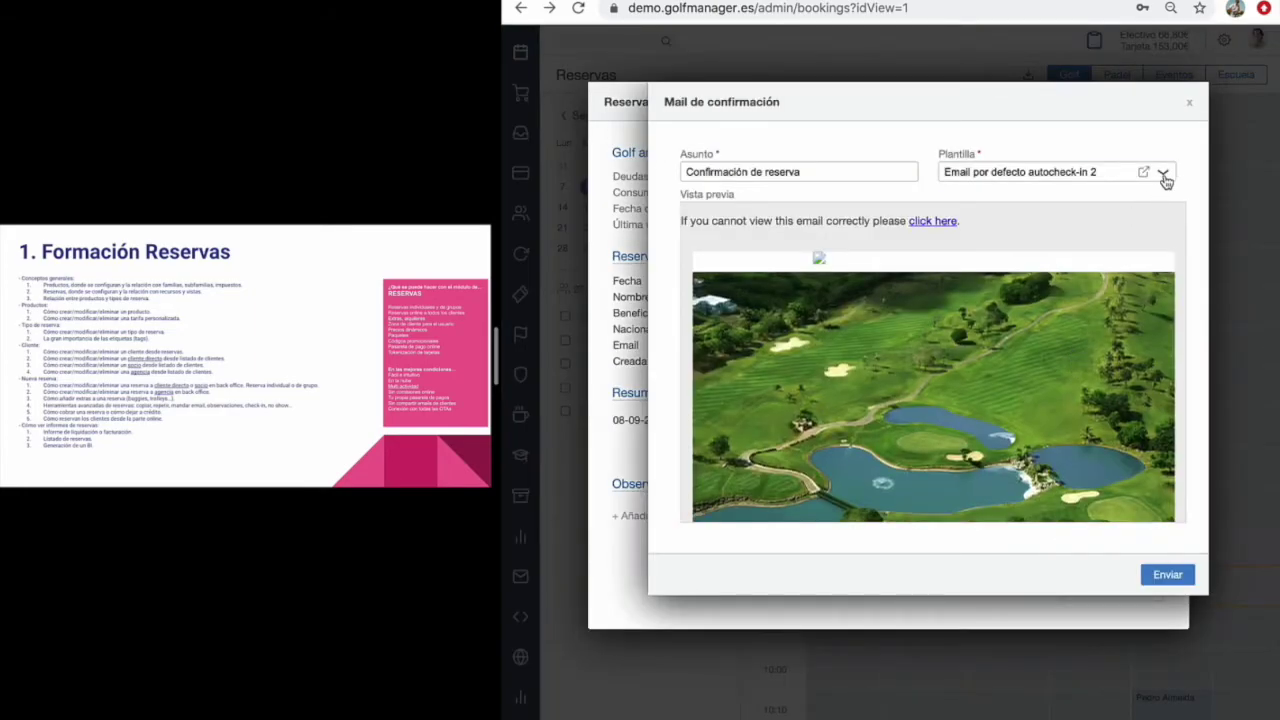
left_click(1164, 176)
left_click(1042, 332)
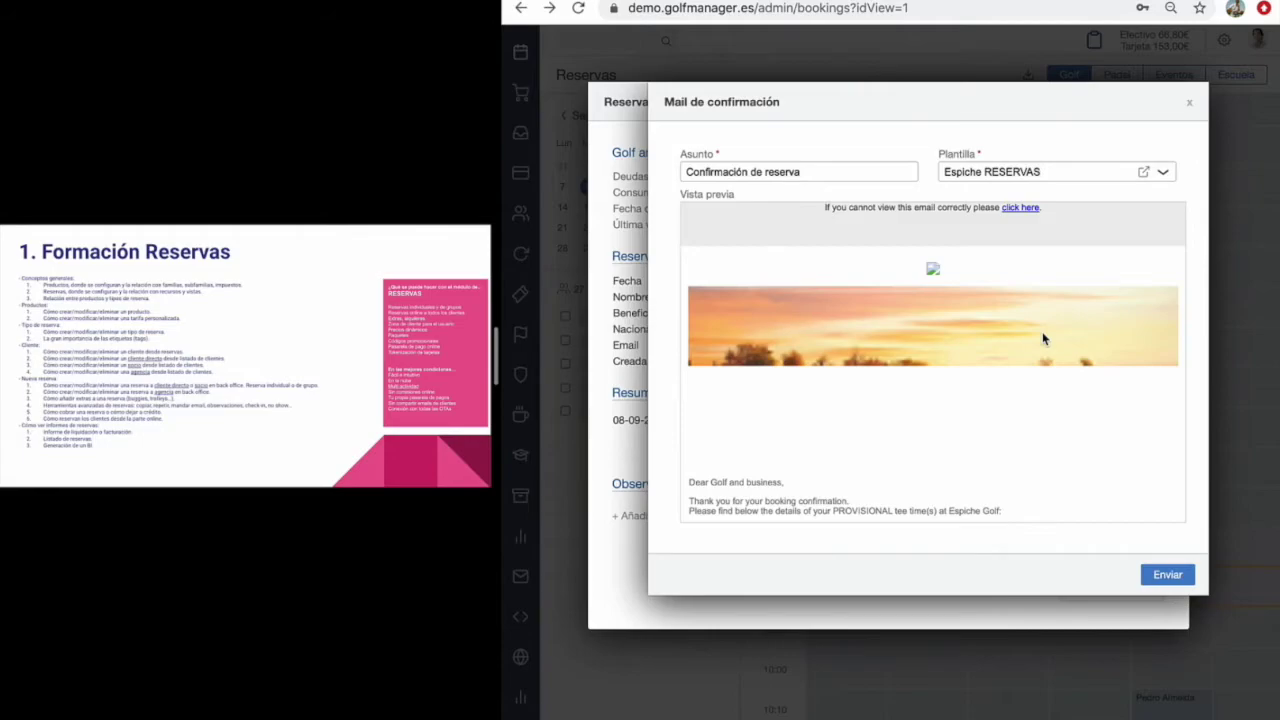
scroll(1043, 340, "down", 10)
scroll(1042, 339, "up", 10)
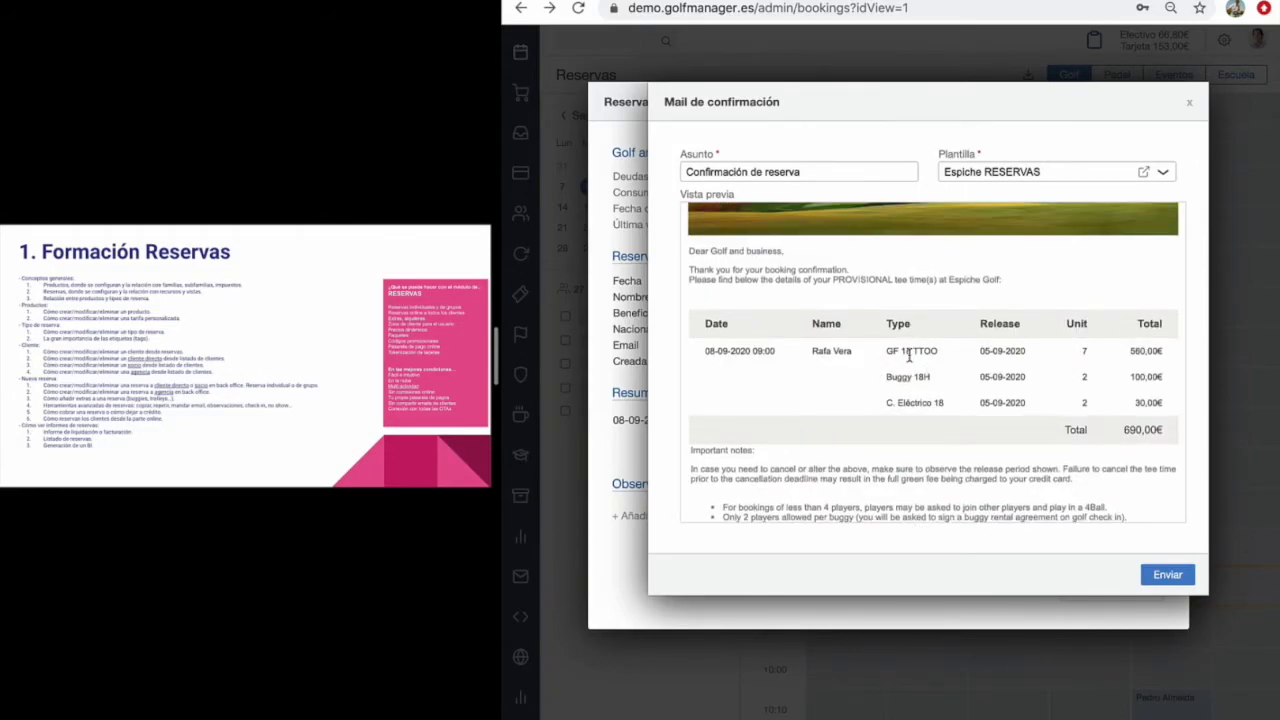
scroll(837, 337, "up", 3)
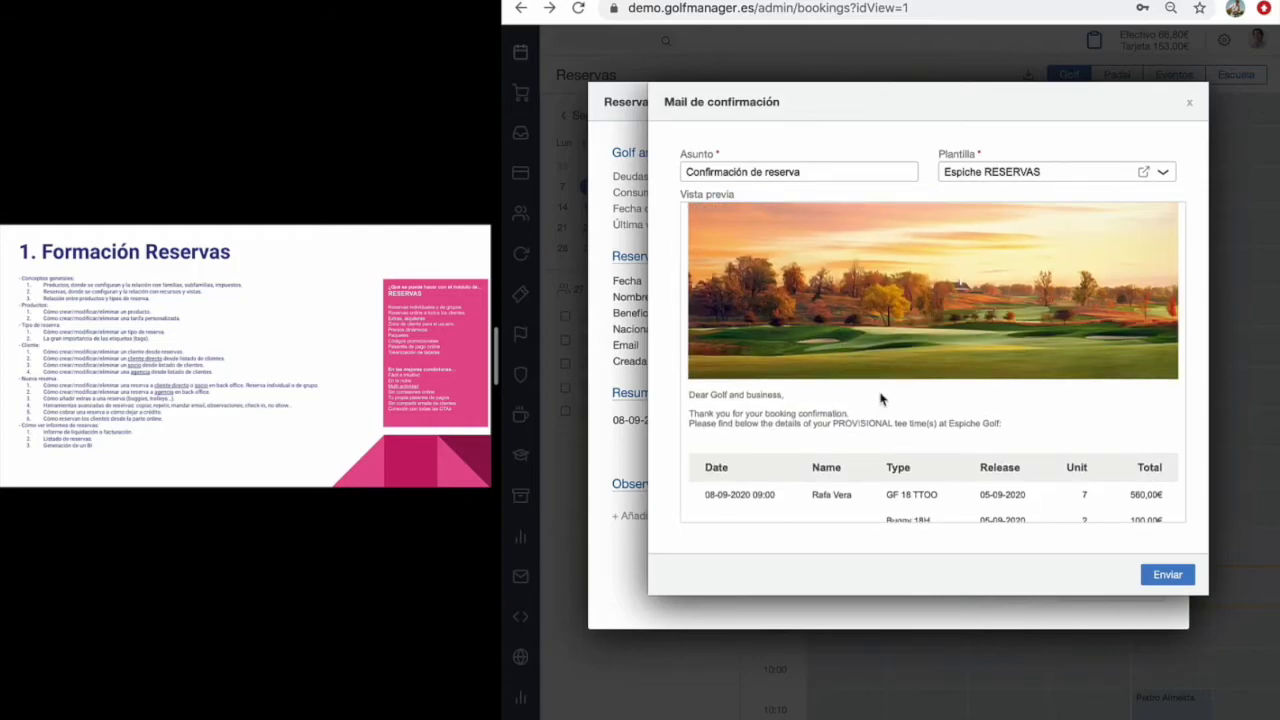
scroll(880, 399, "down", 5)
scroll(880, 399, "down", 5)
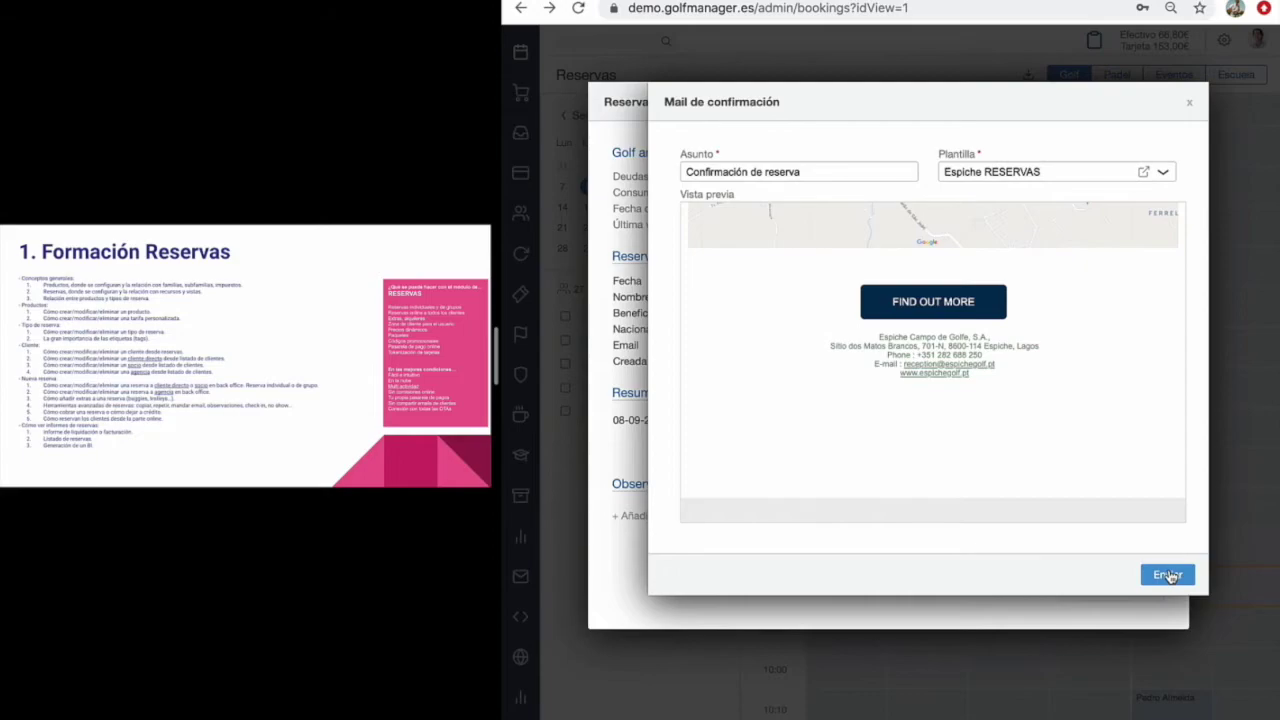
left_click(1190, 103)
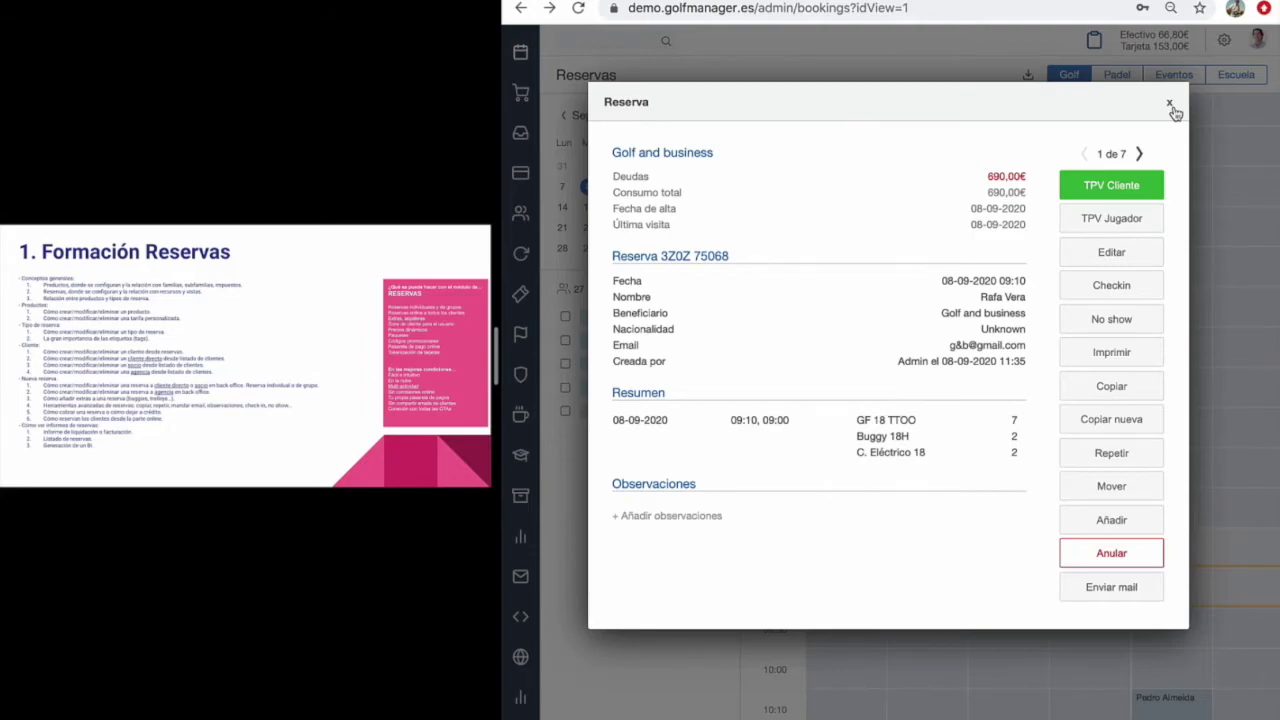
left_click(1175, 113)
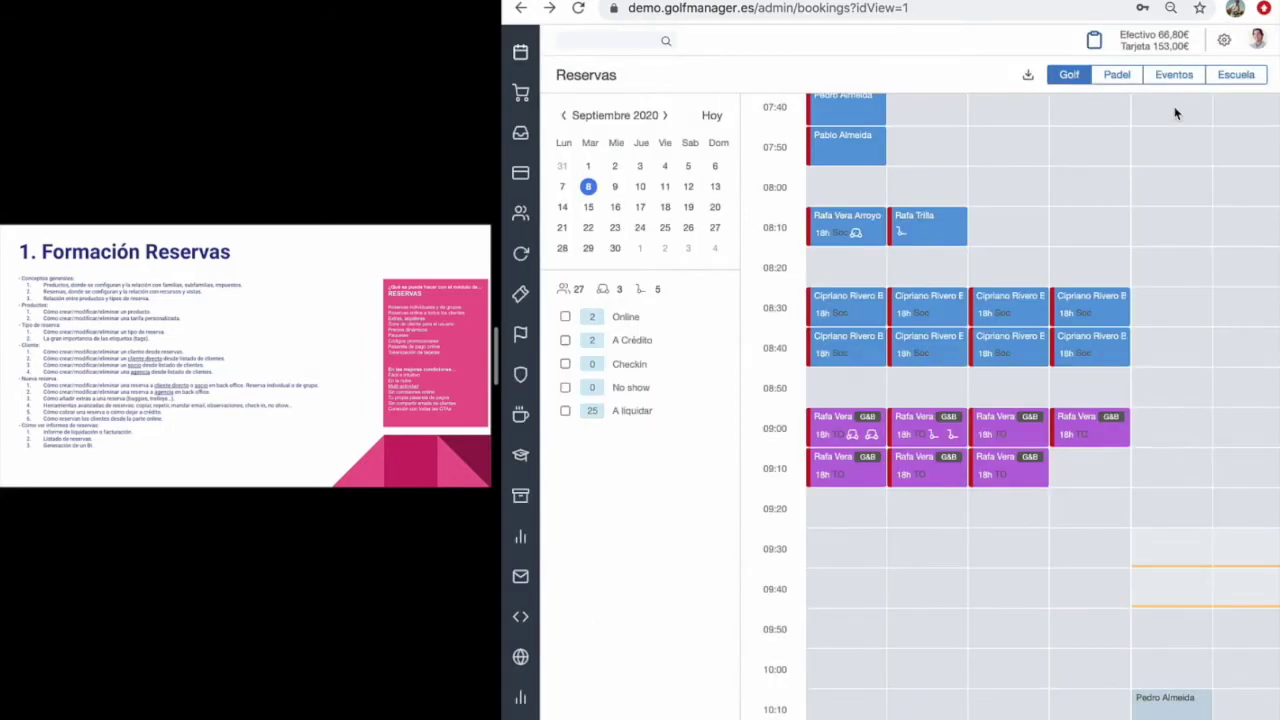
Save 'Tienen que entregar el papel' on all 09:10 group tee times and check it.
scroll(1077, 374, "up", 3)
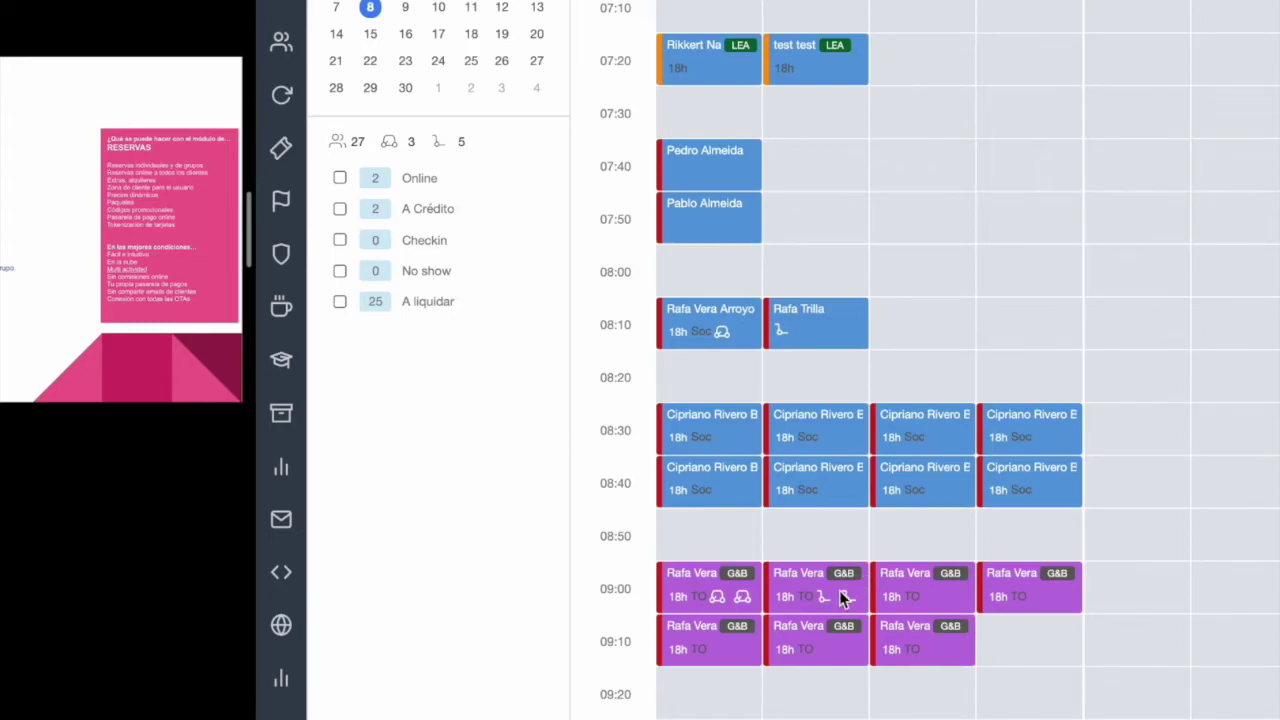
left_click(727, 652)
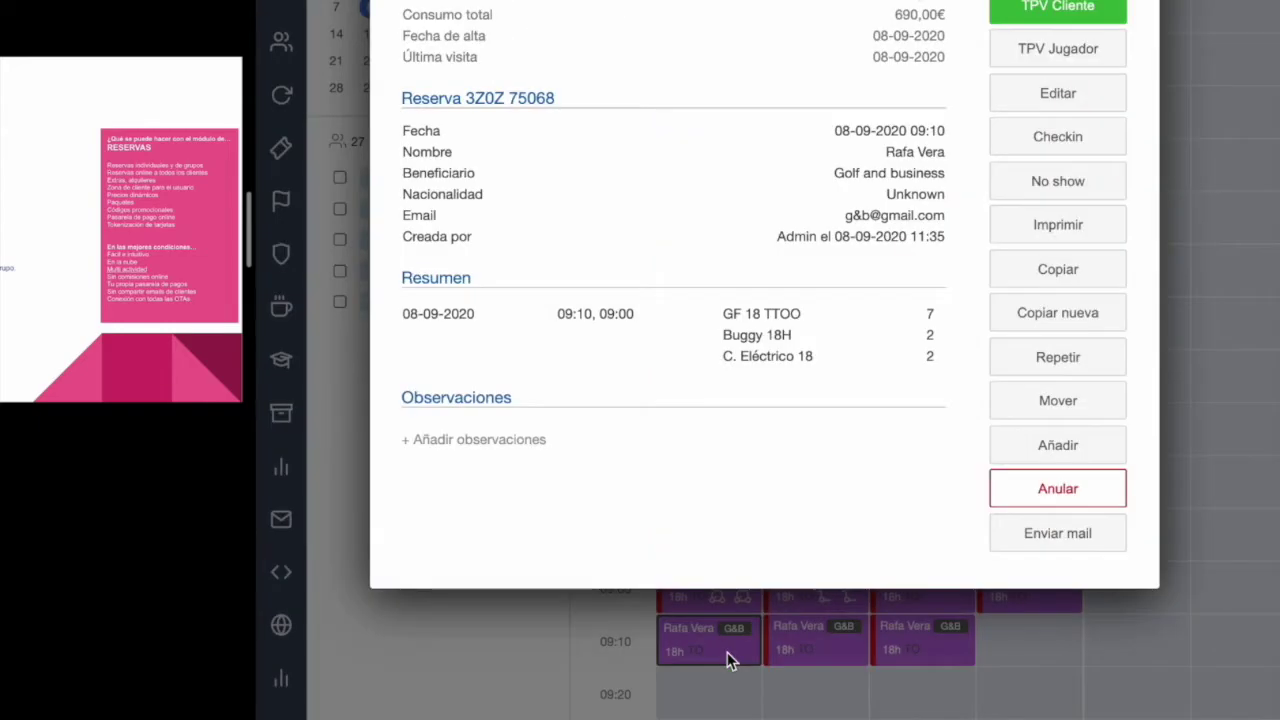
left_click(523, 444)
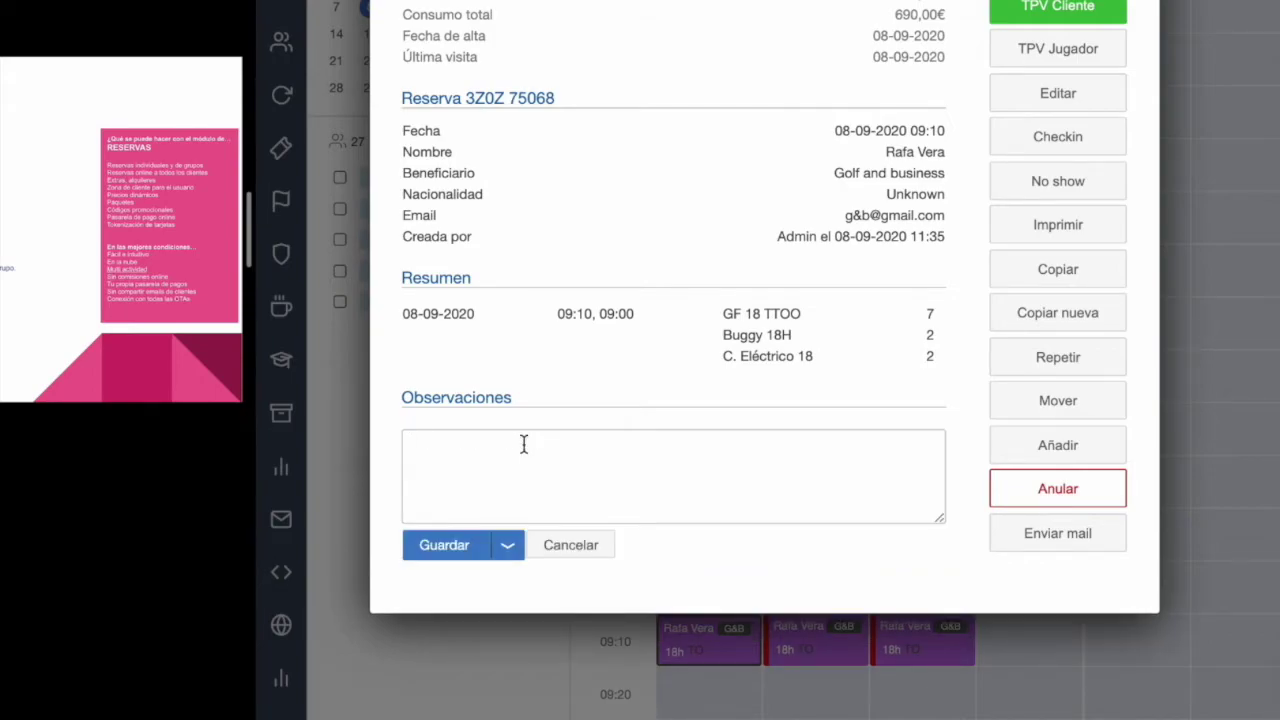
type("Tienen que entregar el papel")
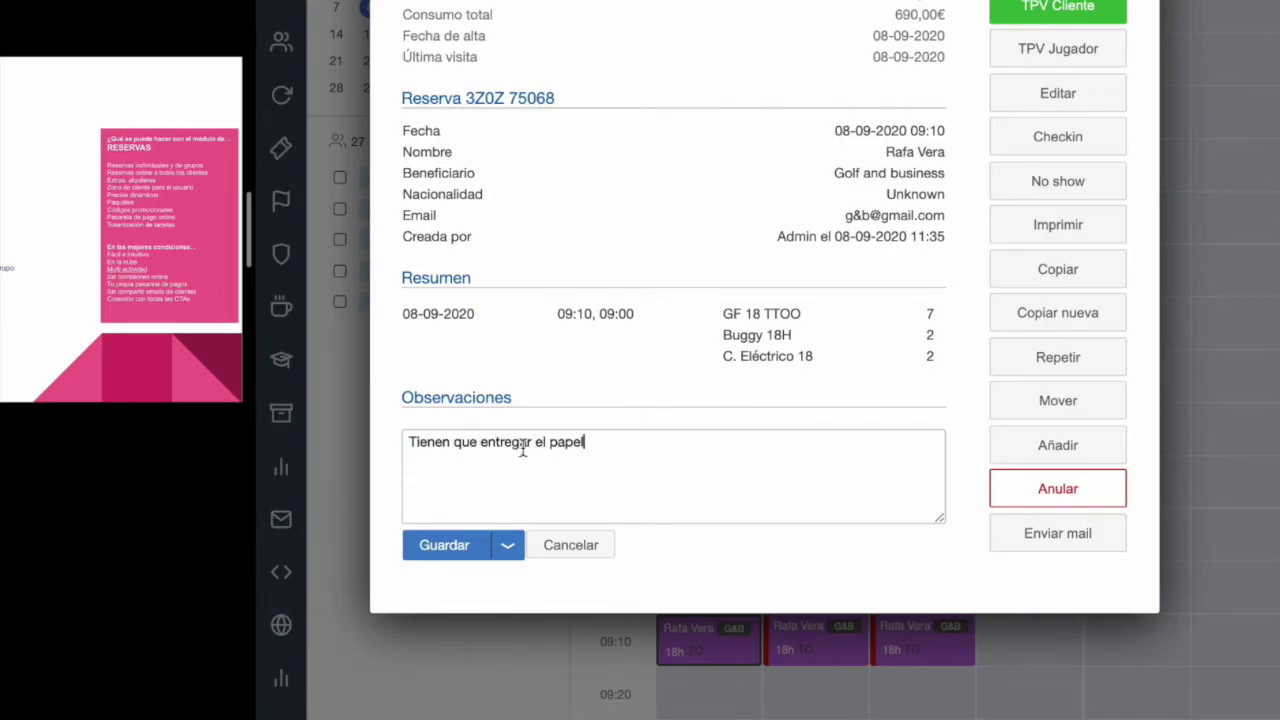
left_click(508, 548)
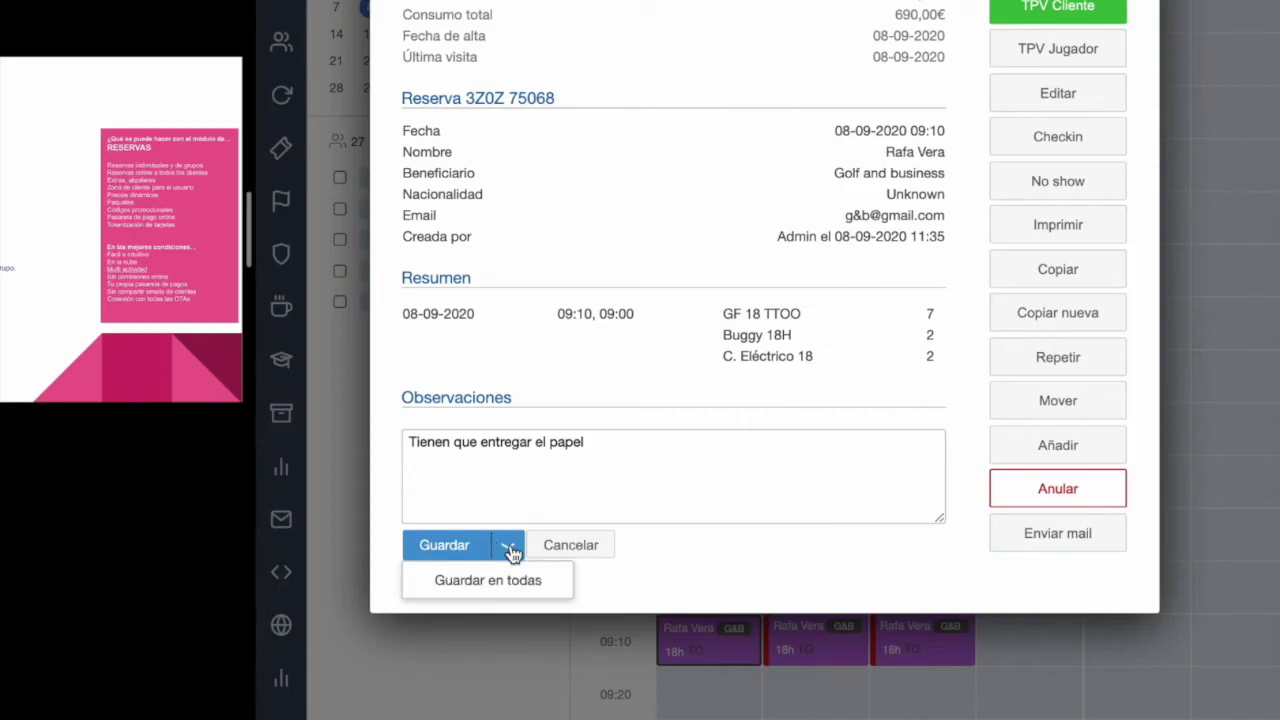
left_click(512, 587)
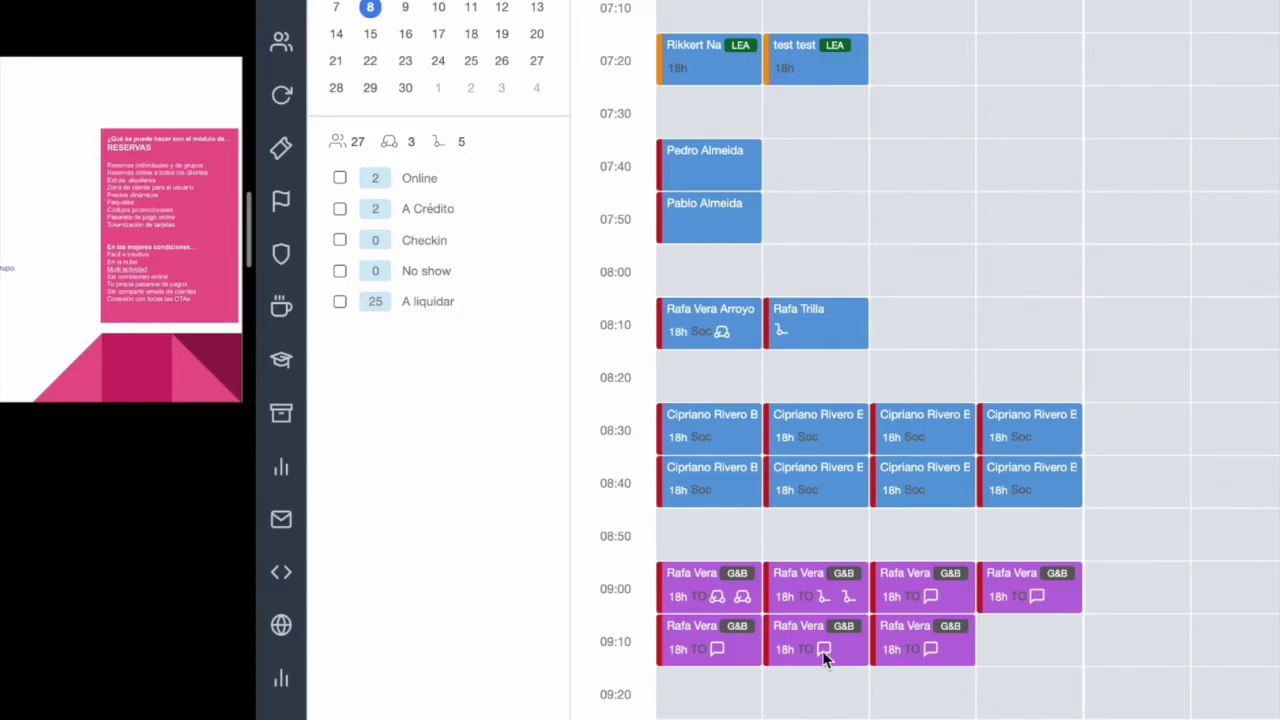
mouse_move(825, 655)
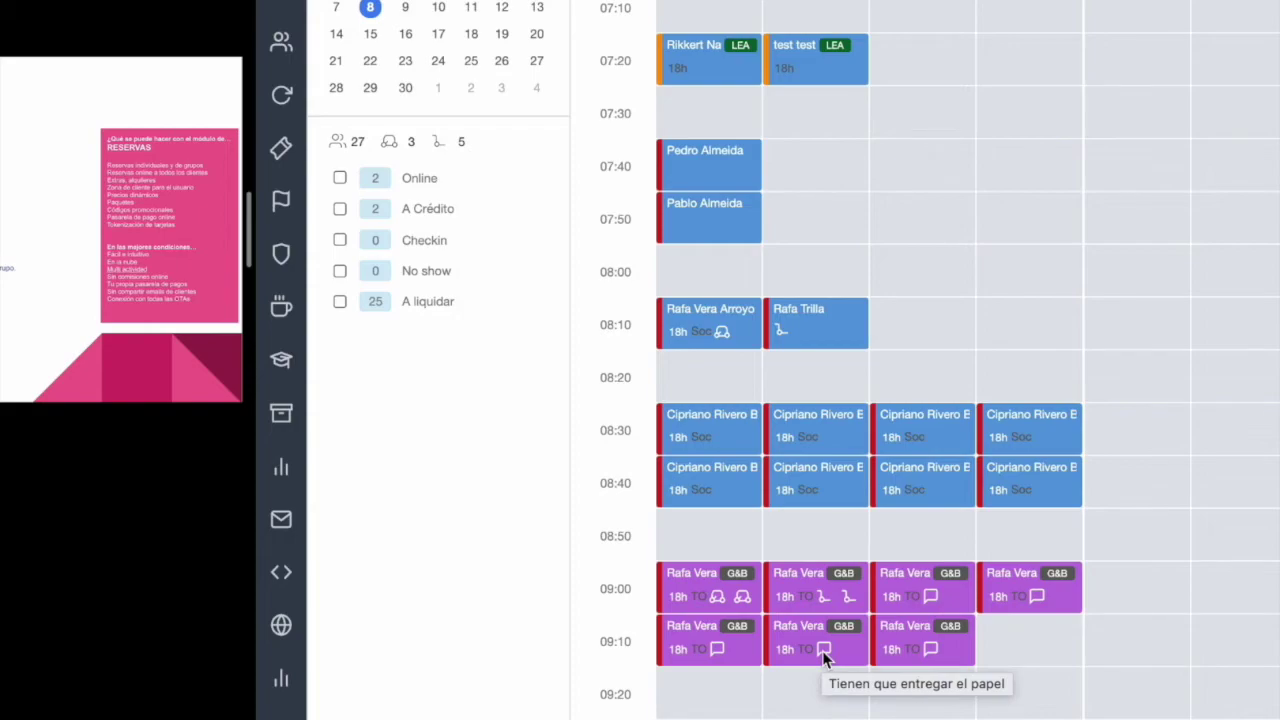
left_click(820, 651)
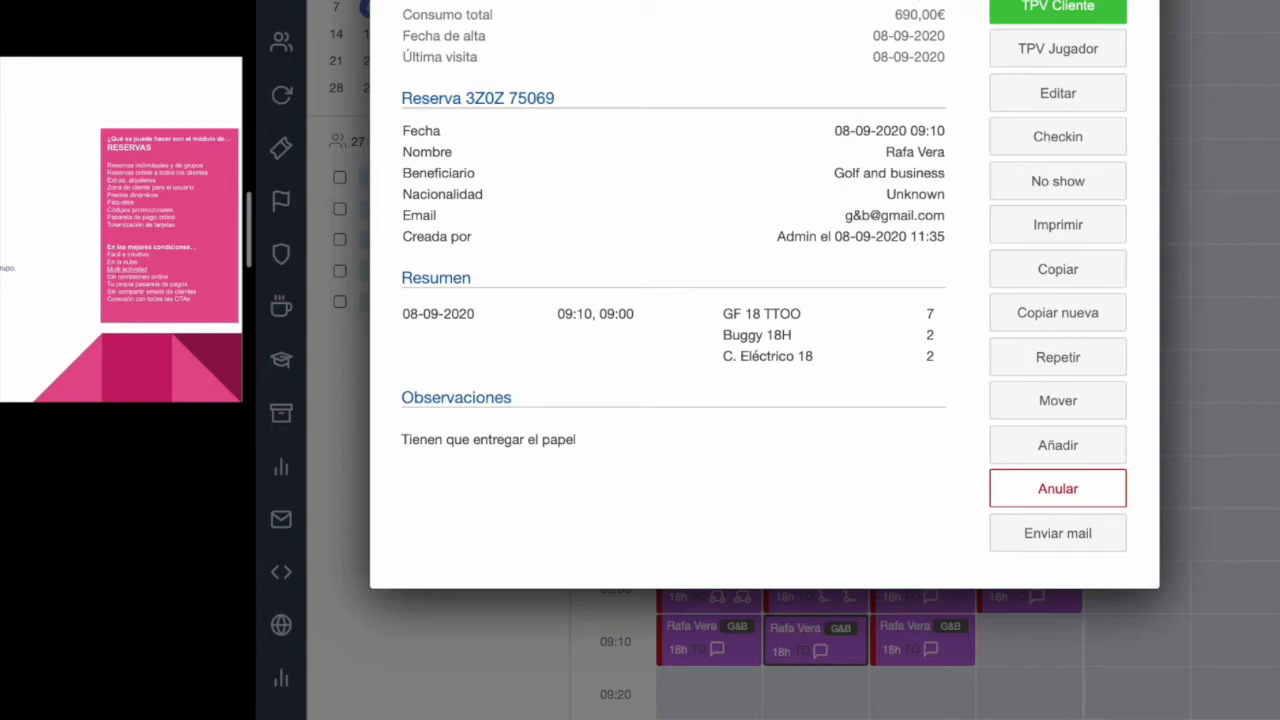
key("Escape")
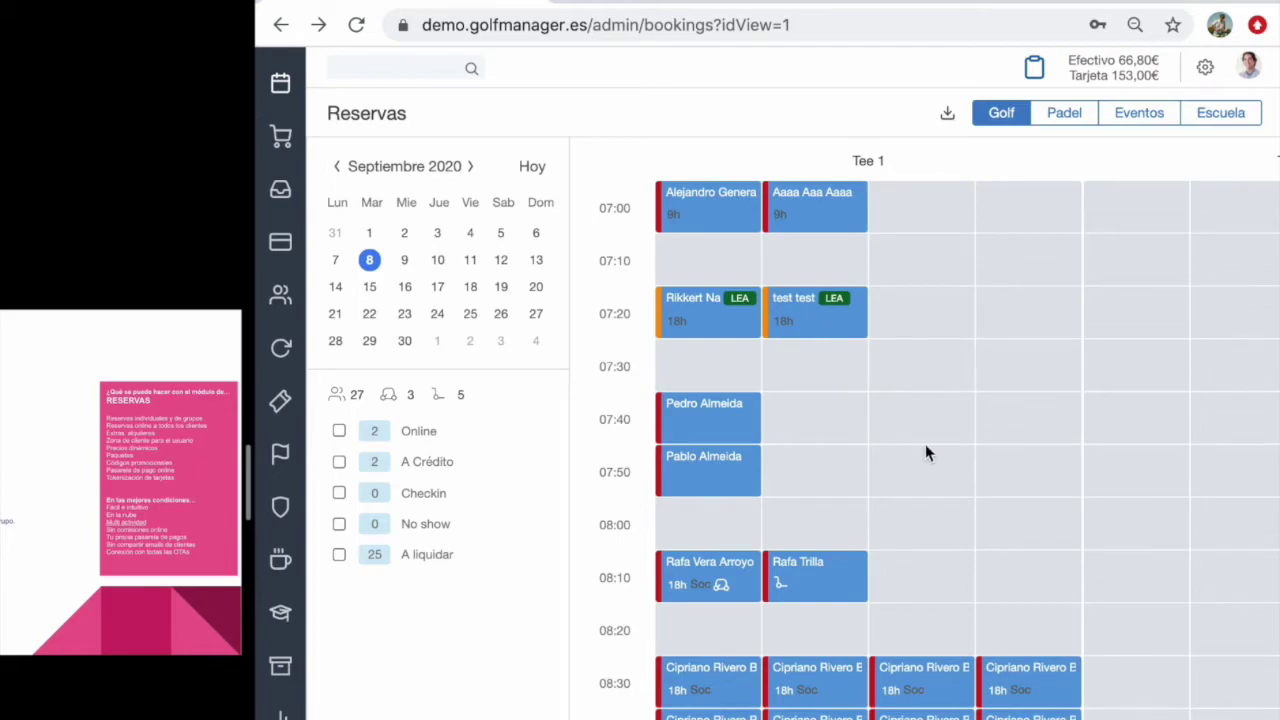
Add an 8 September day note 'Mantenimiento hasta las 10:30' at 09:00.
left_click(1034, 74)
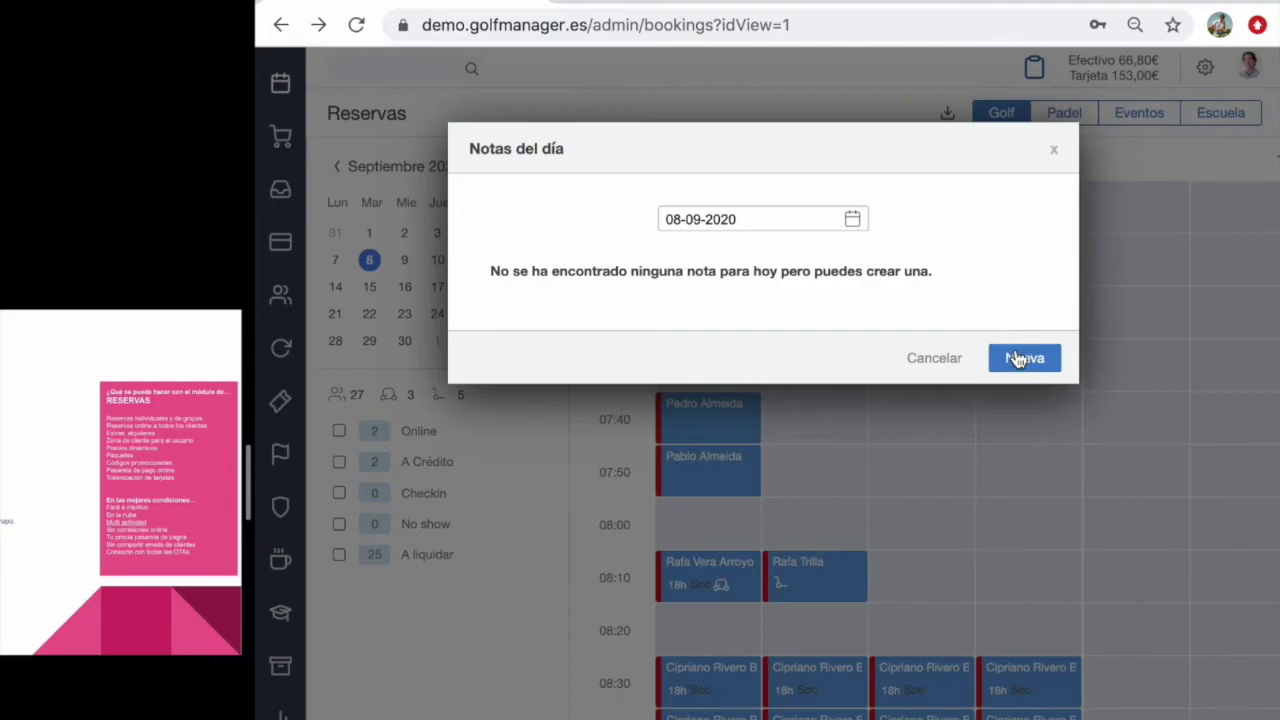
left_click(1021, 358)
left_click(756, 277)
type("Mantenimiento ")
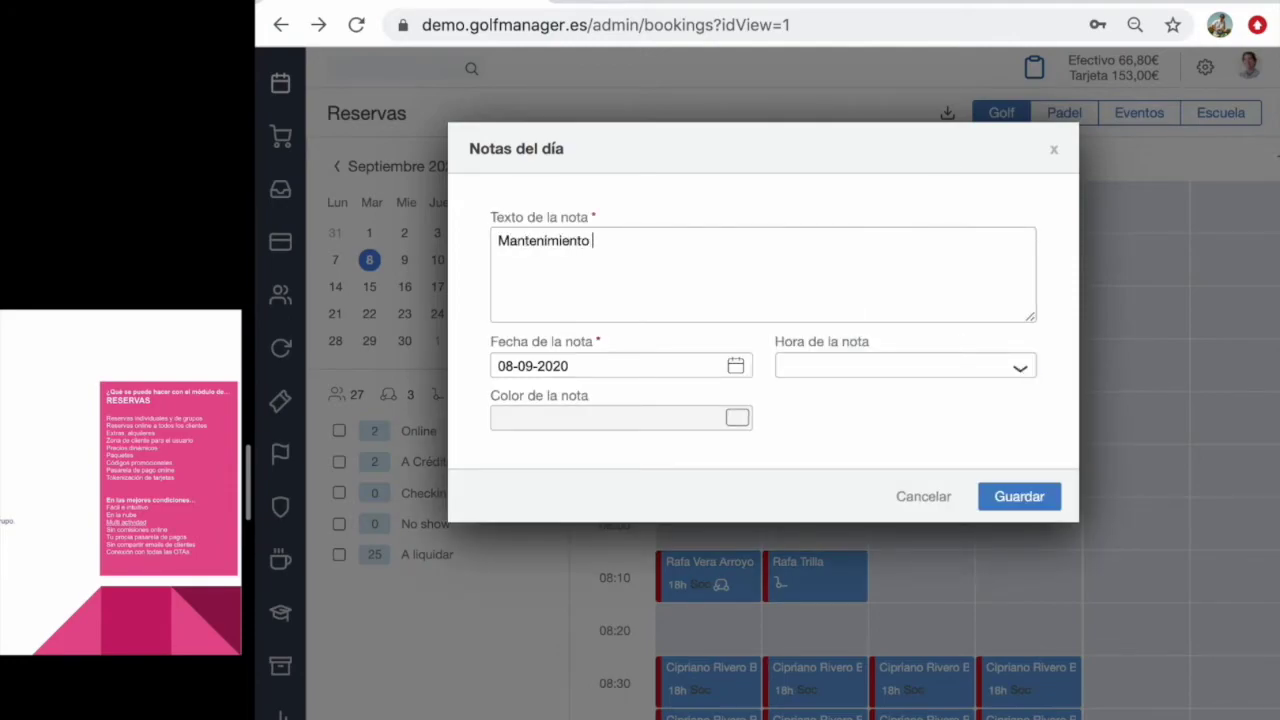
type("hasta las 10:30")
left_click(902, 366)
left_click(834, 392)
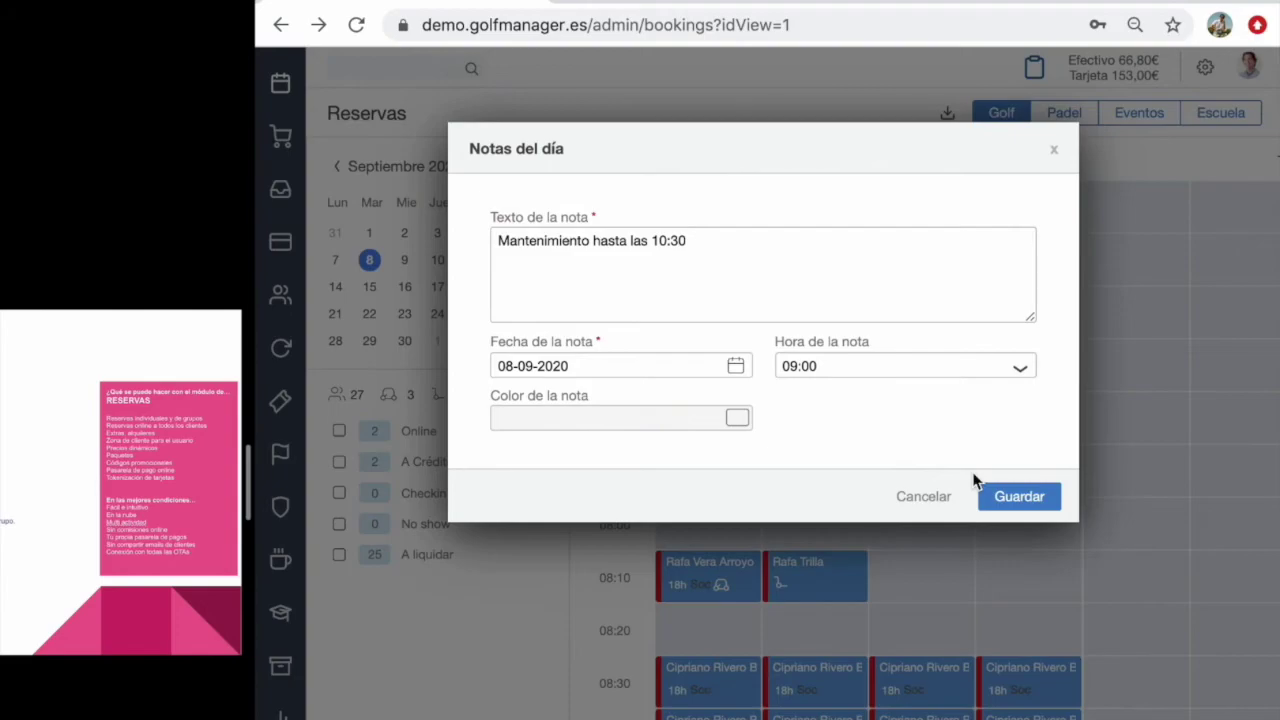
left_click(1003, 497)
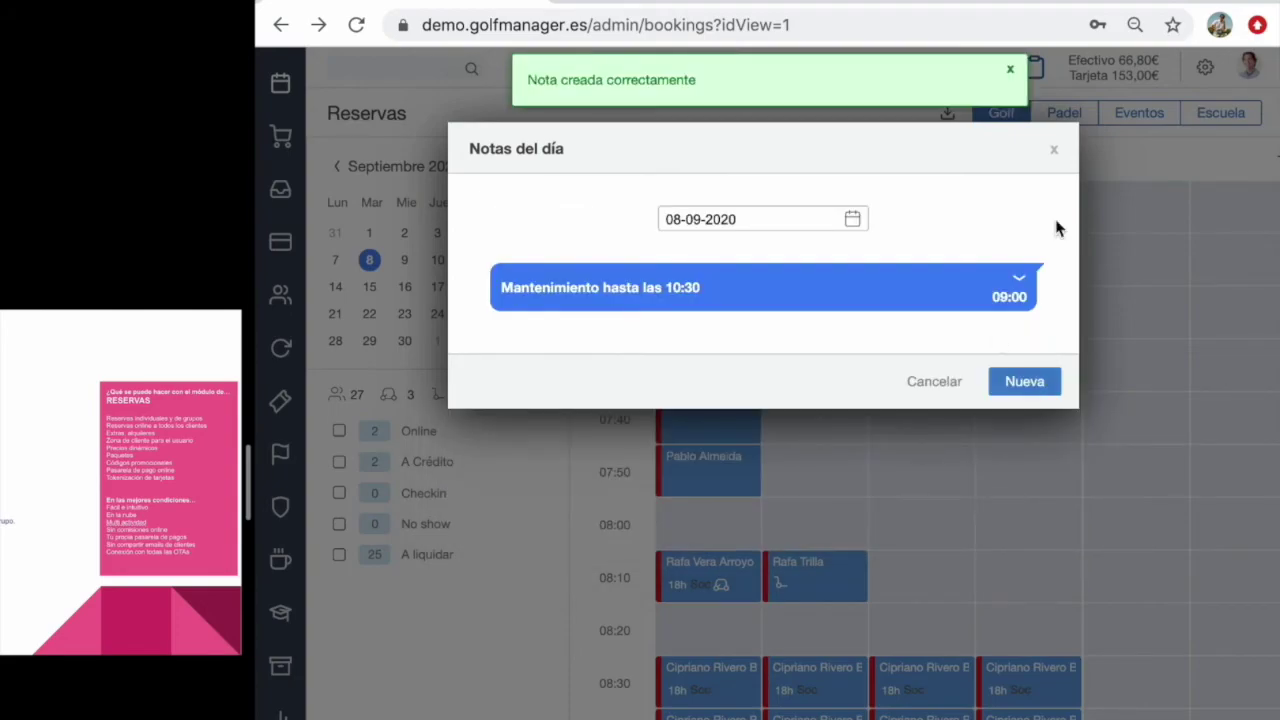
left_click(1055, 155)
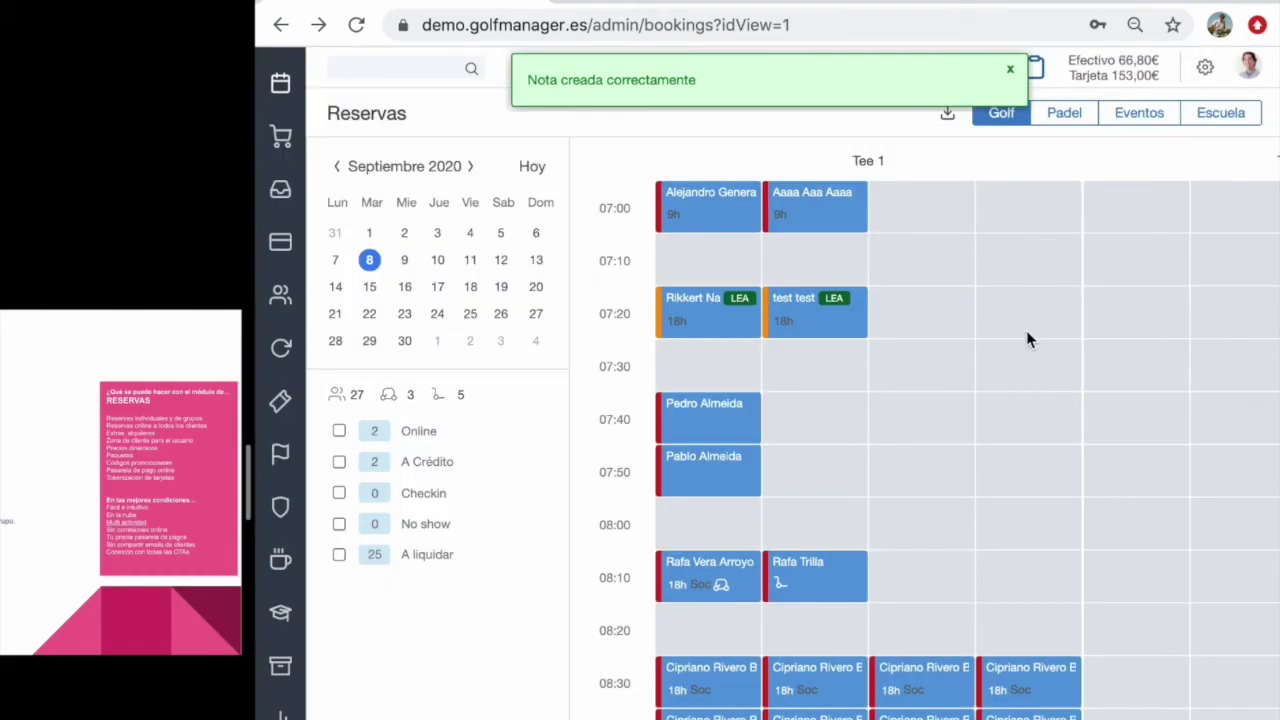
left_click(1011, 72)
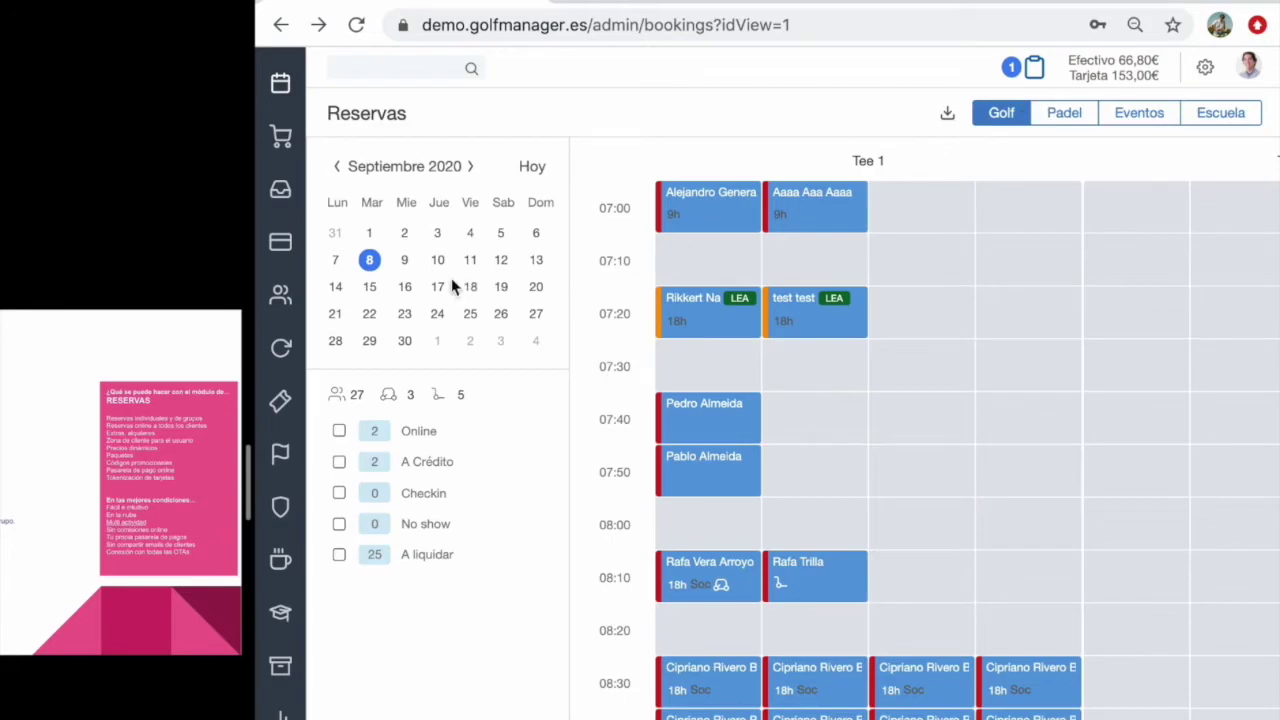
Browse 9 and 7 September, return to 8 September and review the day's notes.
left_click(403, 262)
left_click(338, 263)
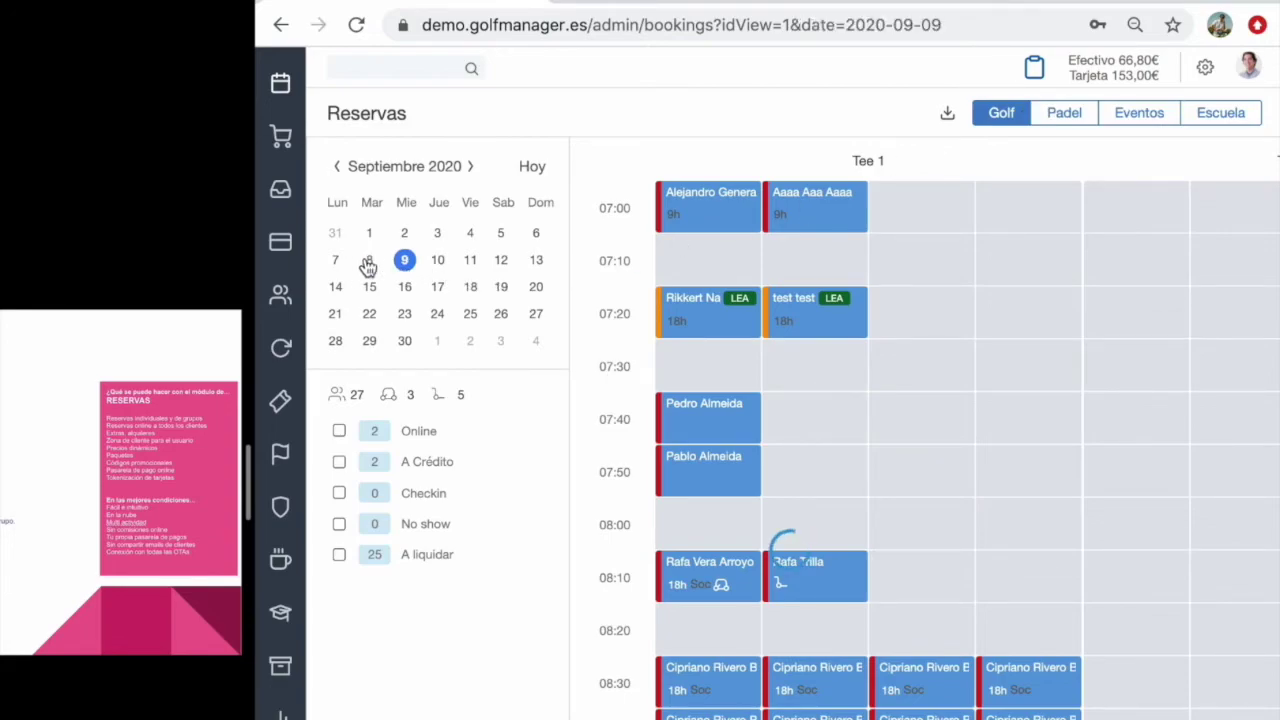
left_click(368, 261)
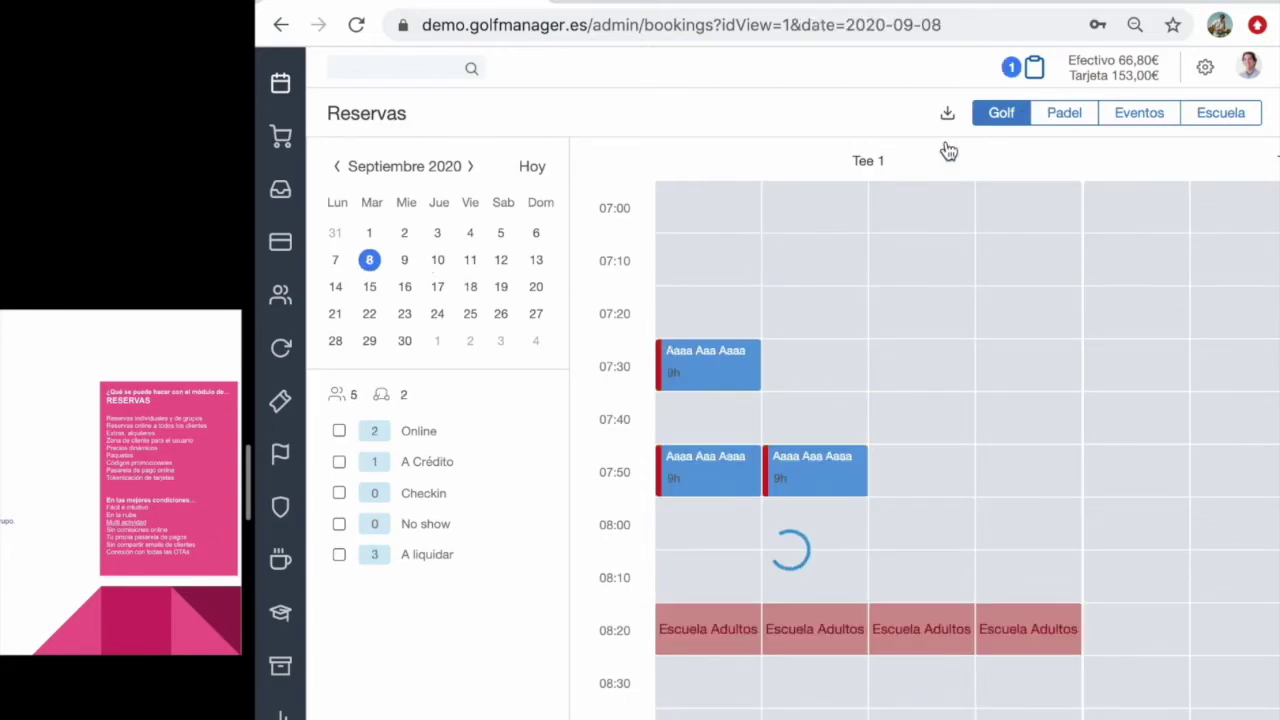
left_click(1015, 72)
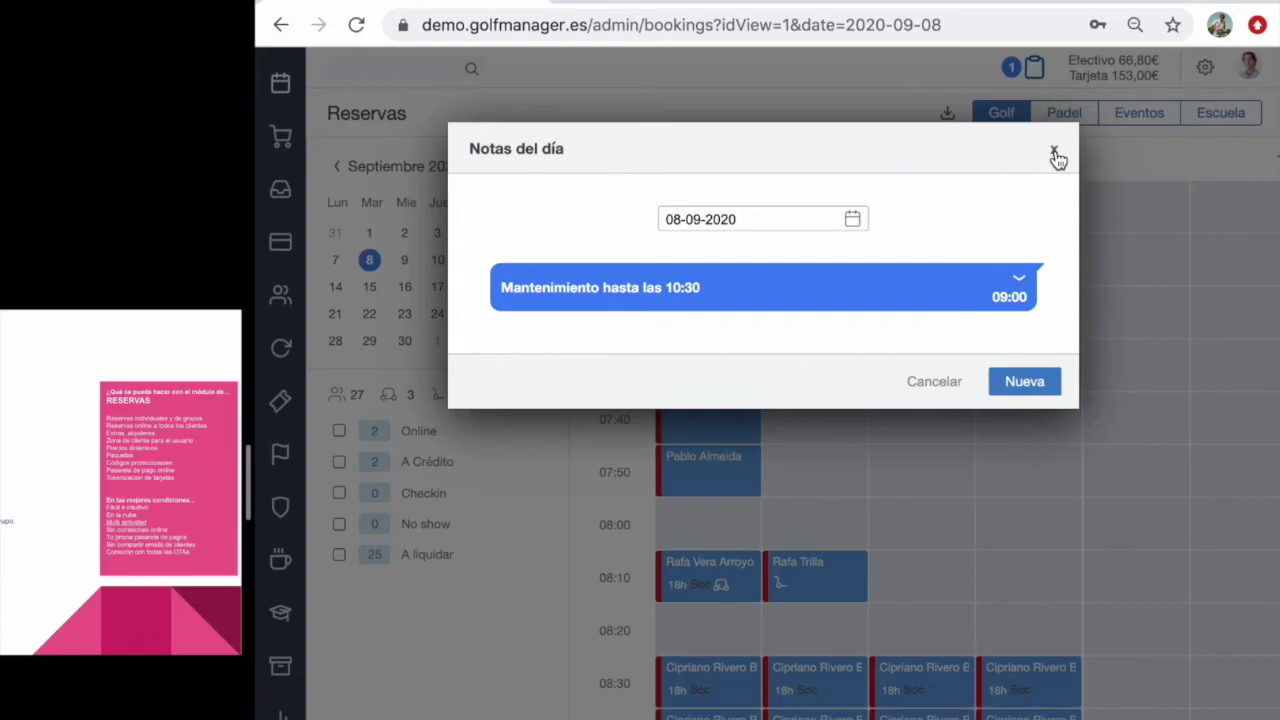
left_click(1055, 153)
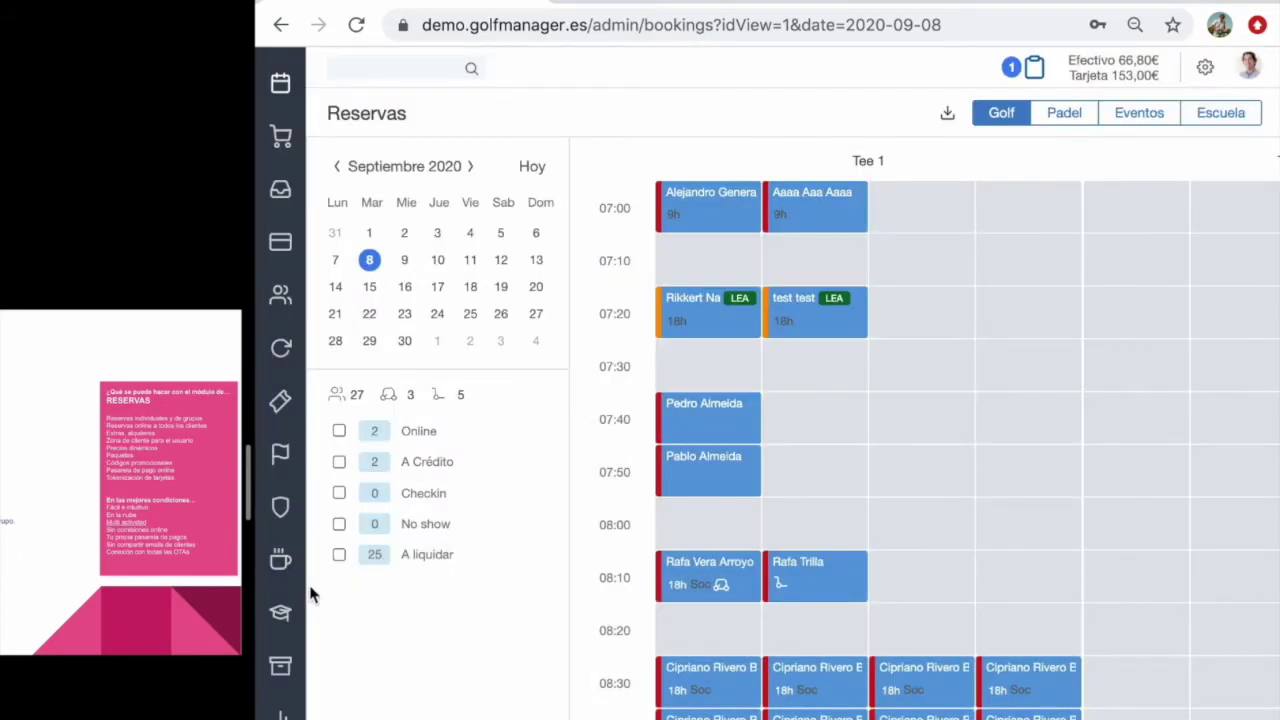
Check in both 08:10 bookings together.
left_click_drag(252, 500, 585, 393)
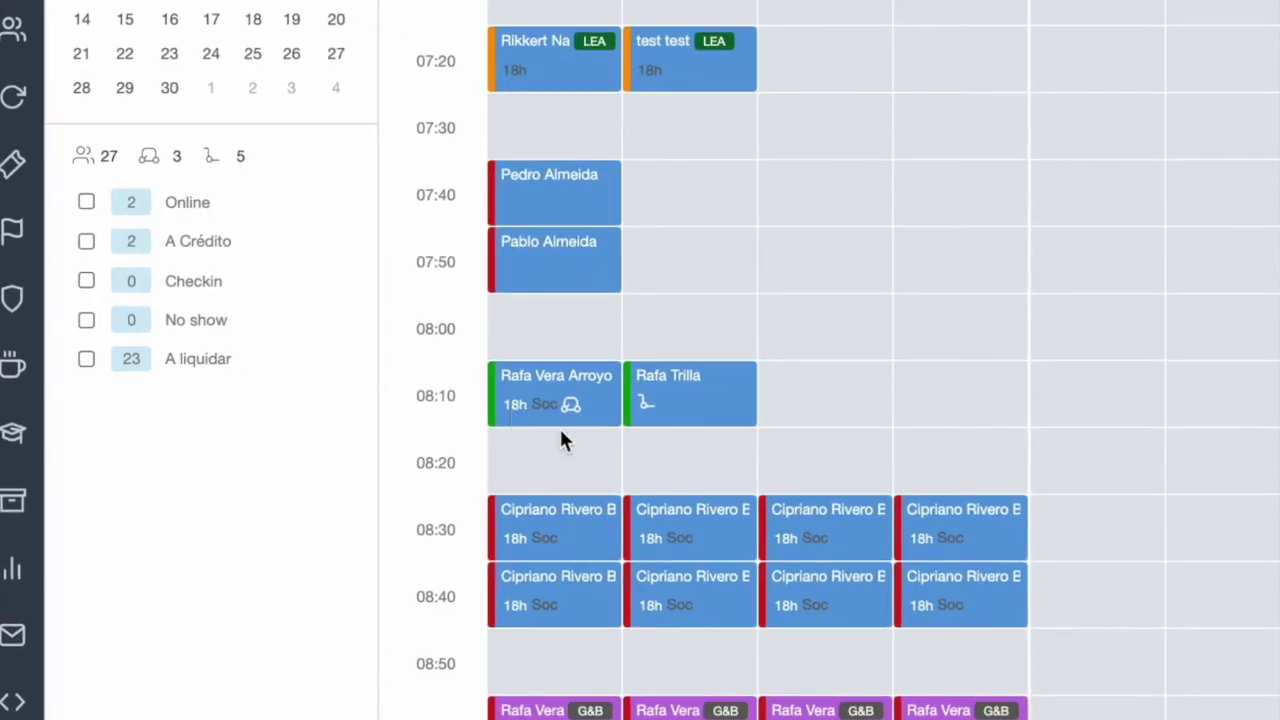
left_click(528, 407)
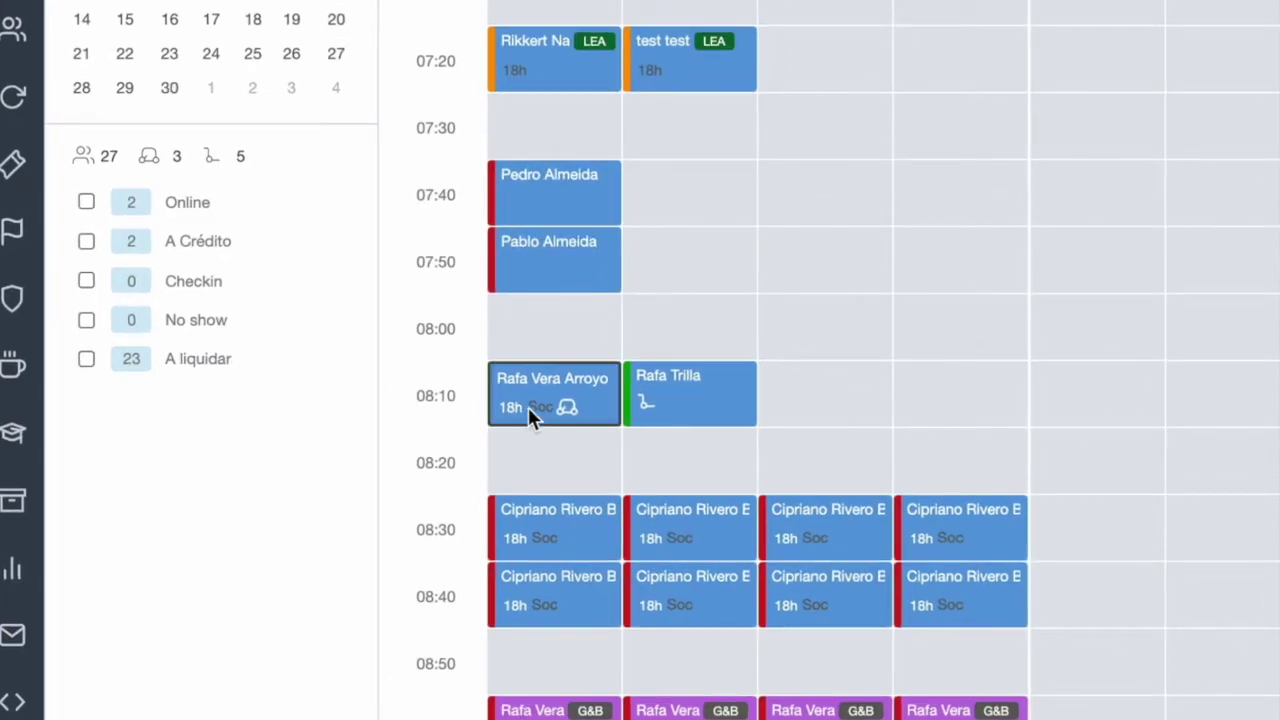
left_click(703, 404)
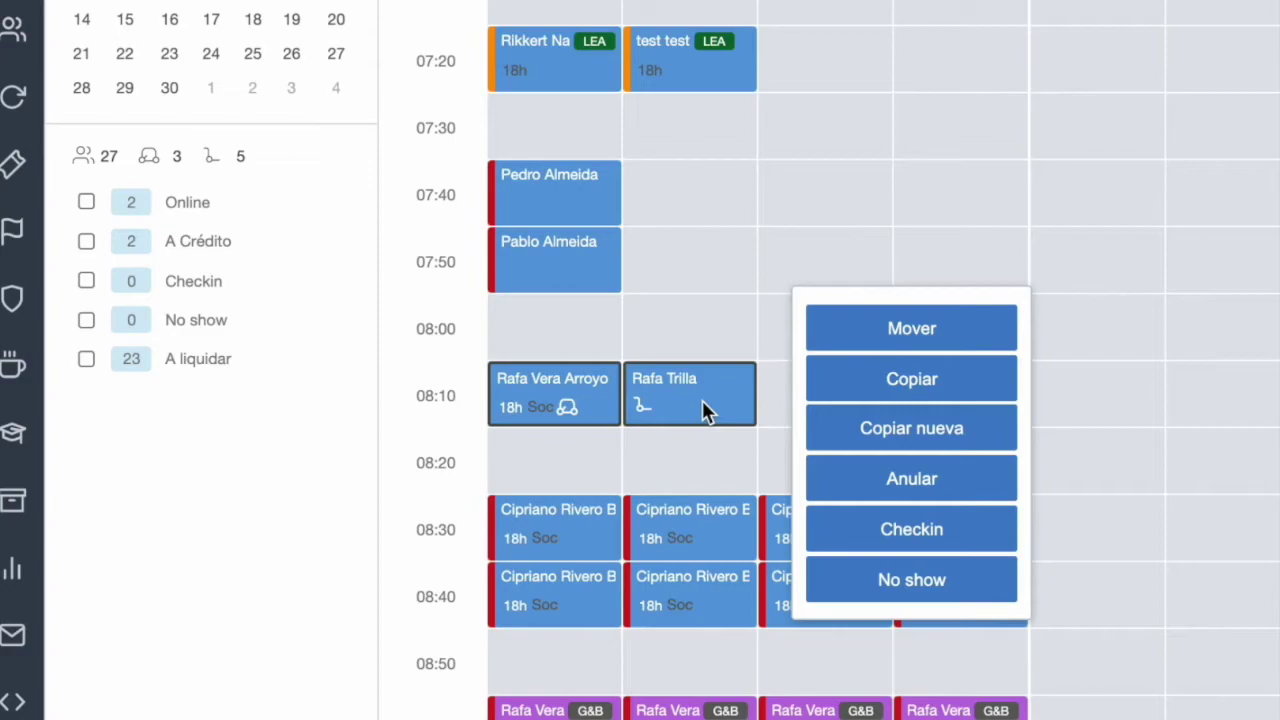
left_click(963, 543)
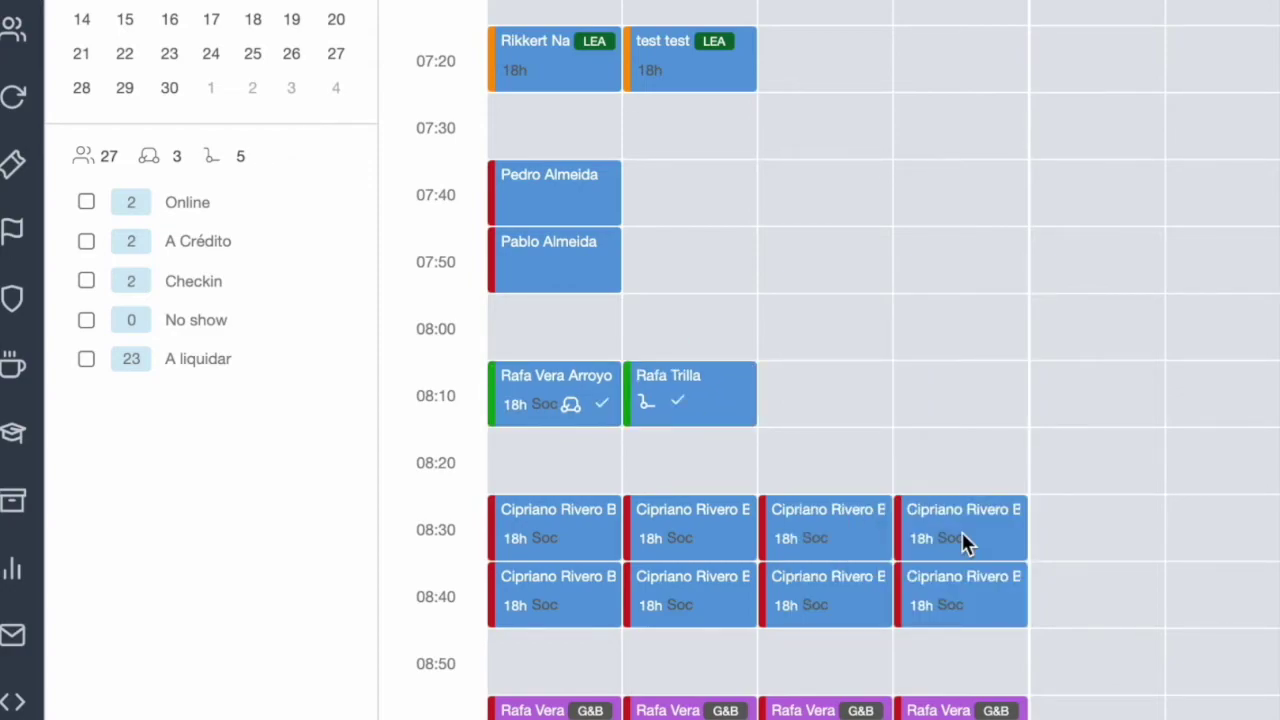
Check in the first 07:20 booking, then view the 07:50 booking's details.
left_click(554, 70)
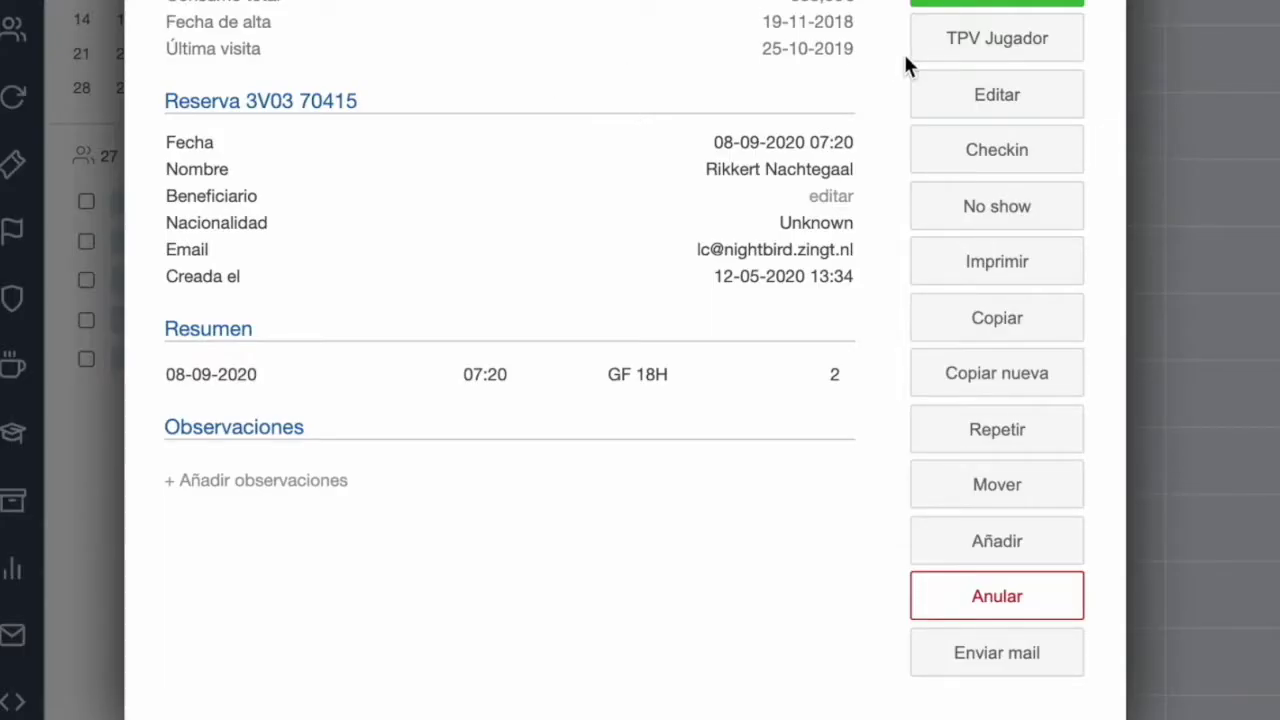
left_click(997, 151)
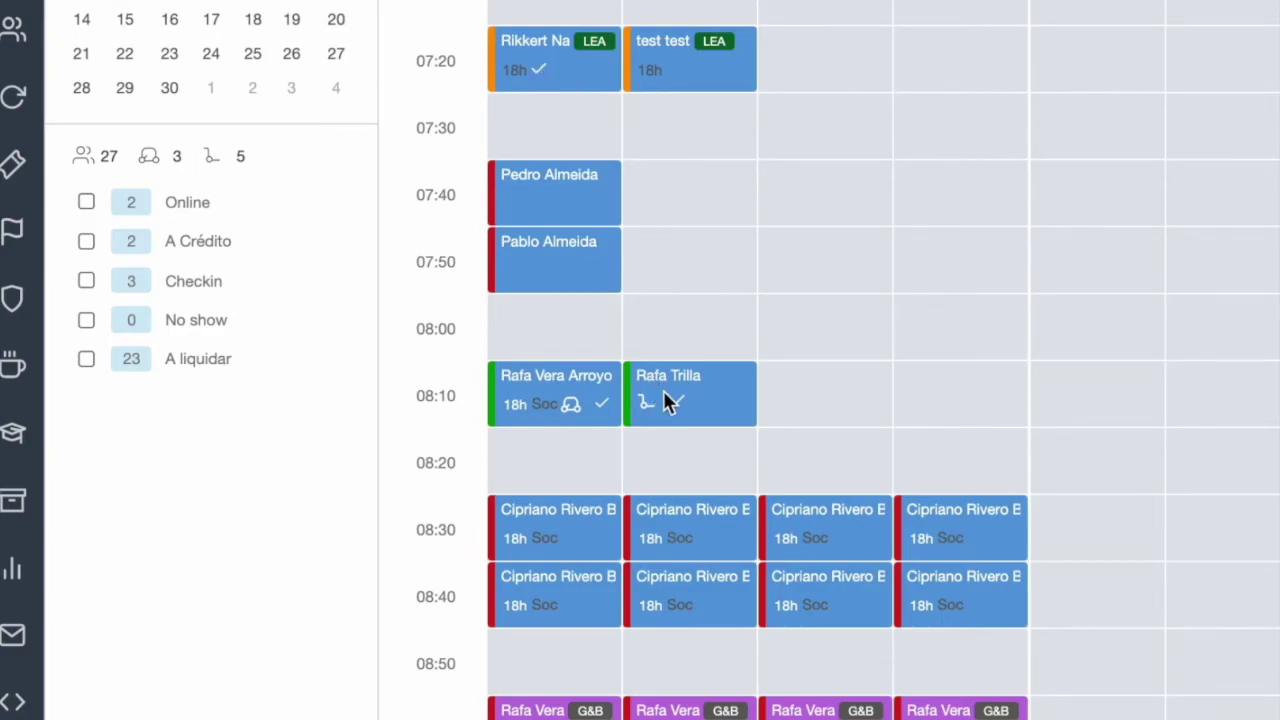
left_click(568, 271)
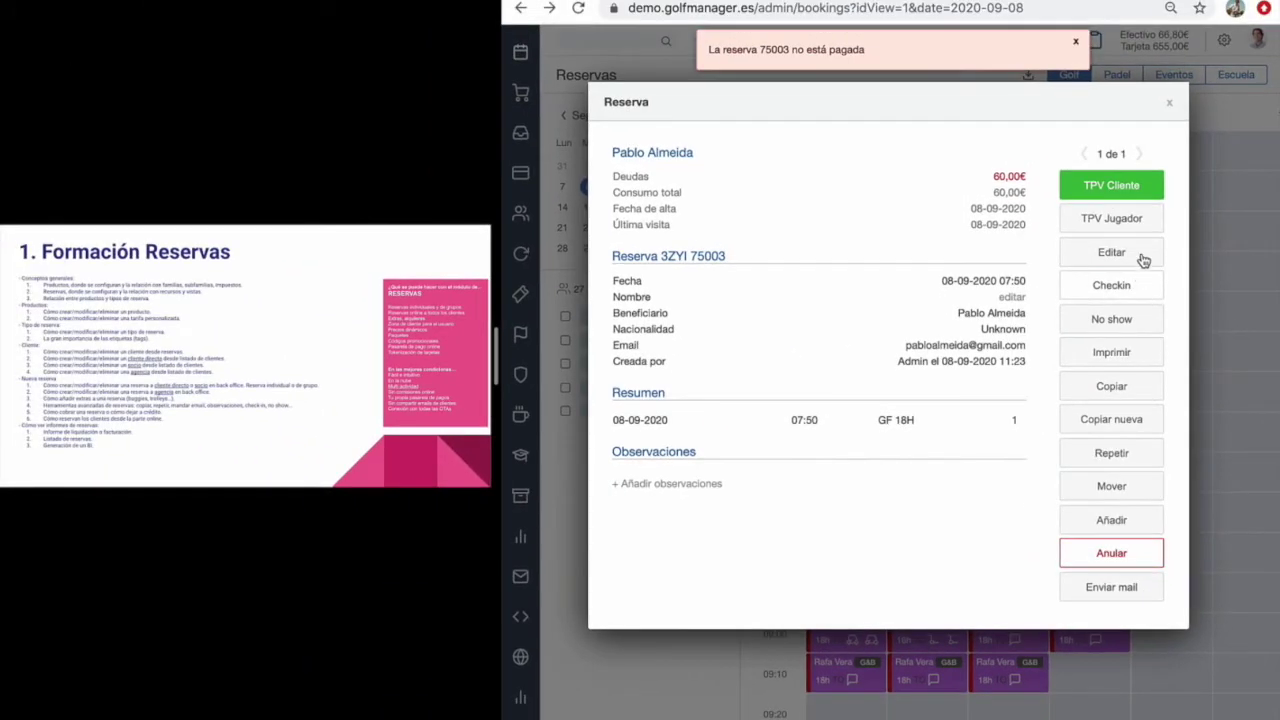
left_click(1169, 103)
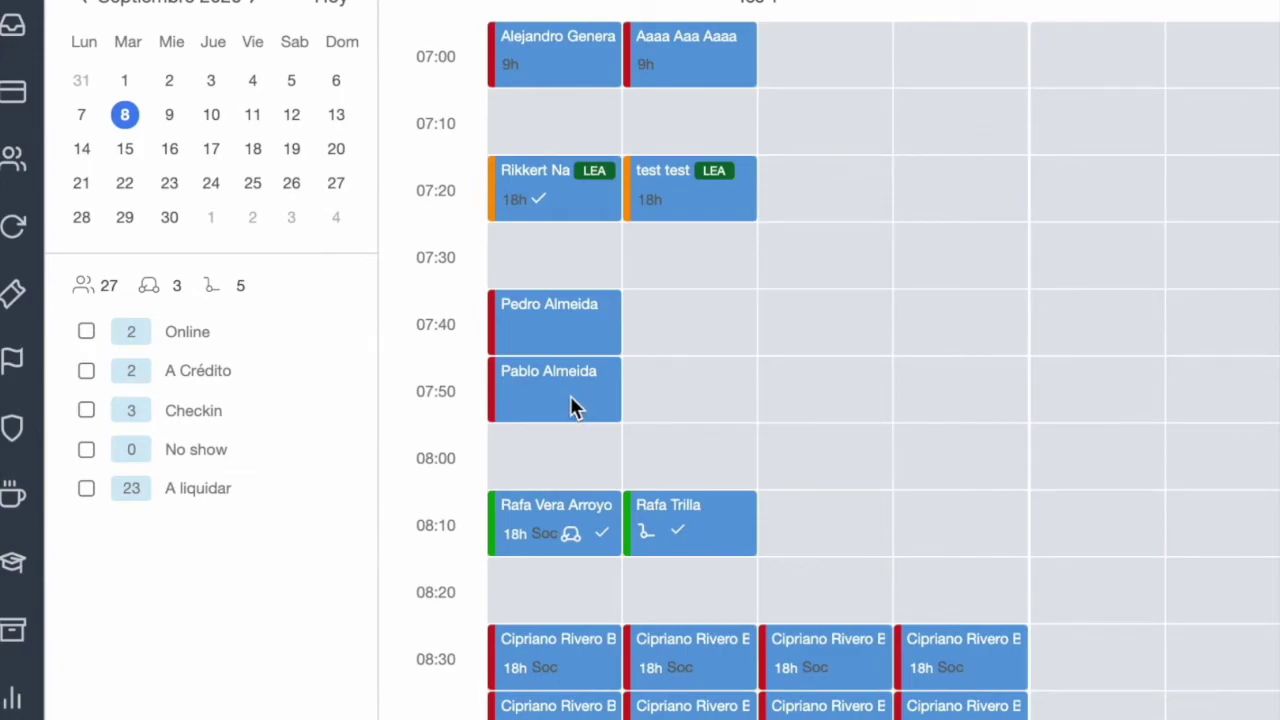
Mark the 07:50 booking as a no-show using 'Anular reserva y mantener venta'.
left_click(571, 397)
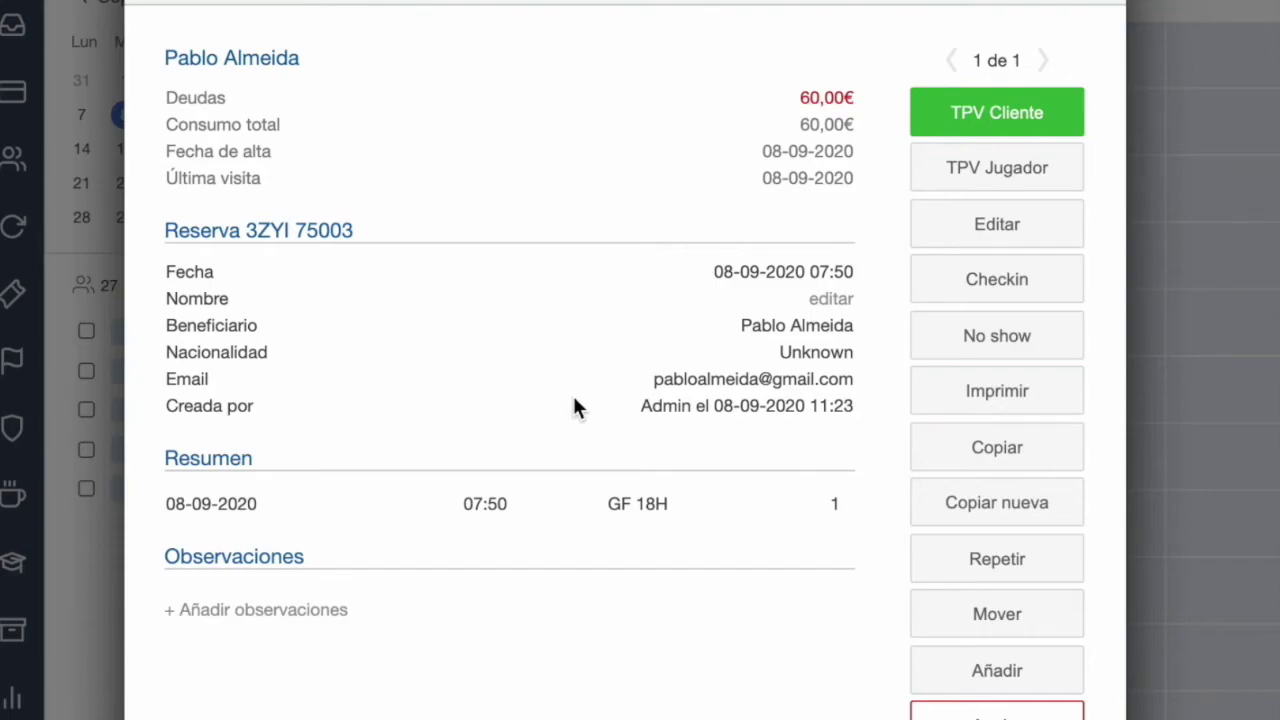
left_click(996, 340)
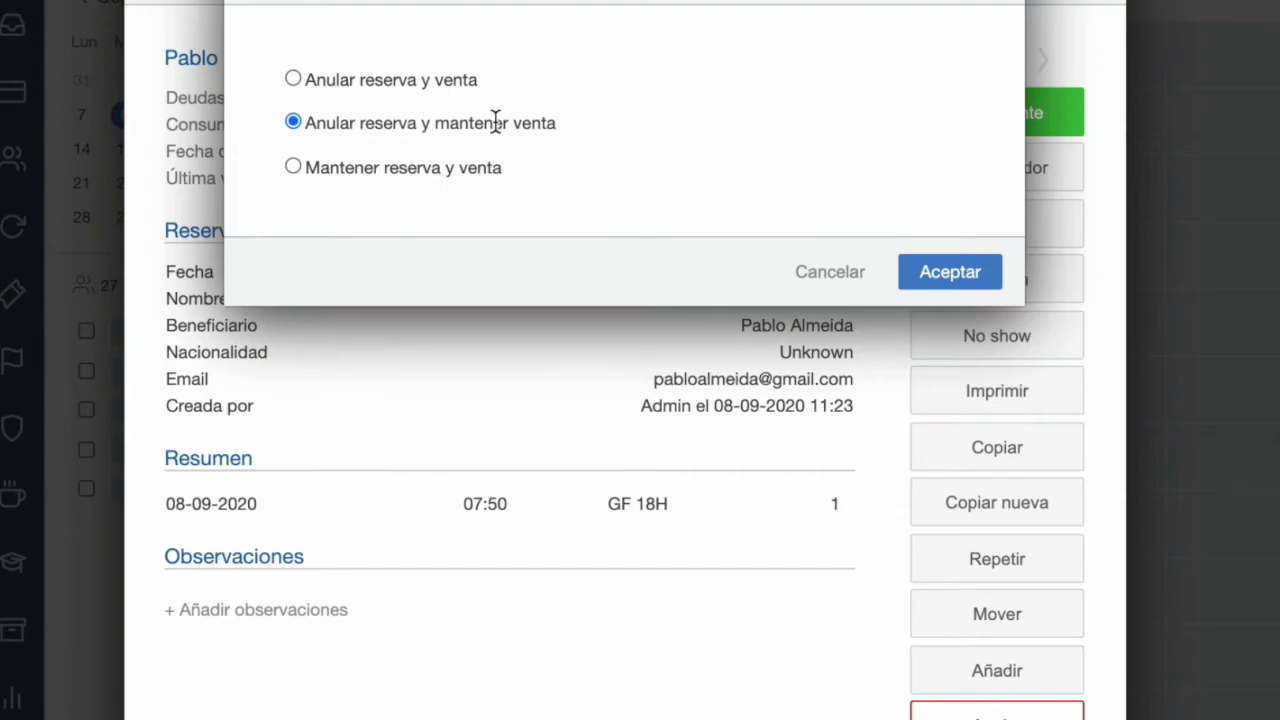
left_click(292, 168)
left_click(293, 123)
left_click(947, 273)
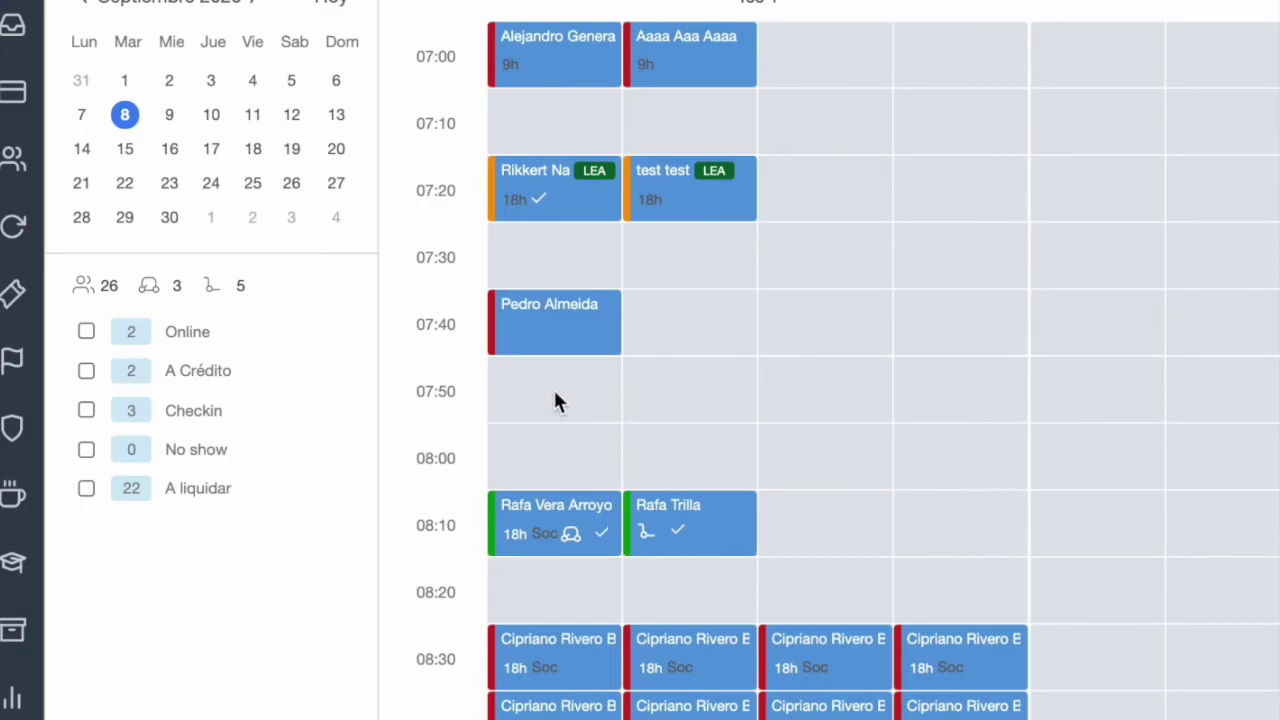
Mark the 07:40 booking as a no-show, keeping the booking and its sale.
left_click(565, 336)
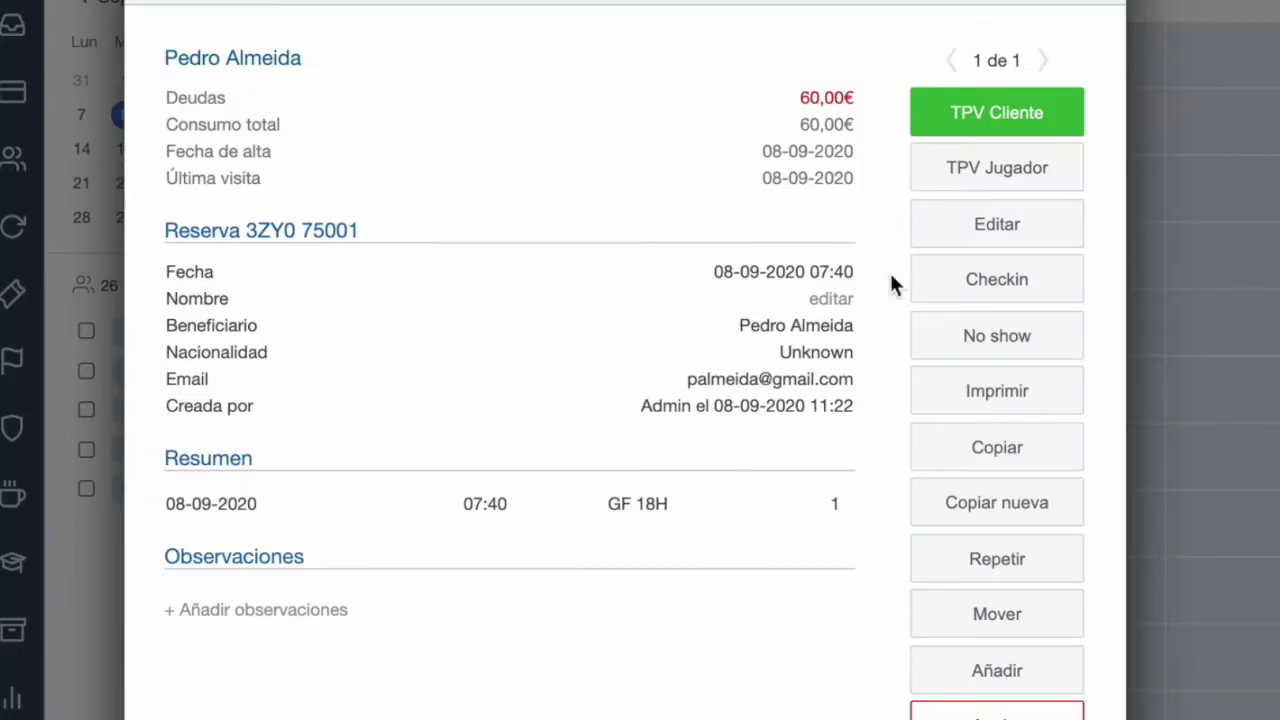
left_click(975, 336)
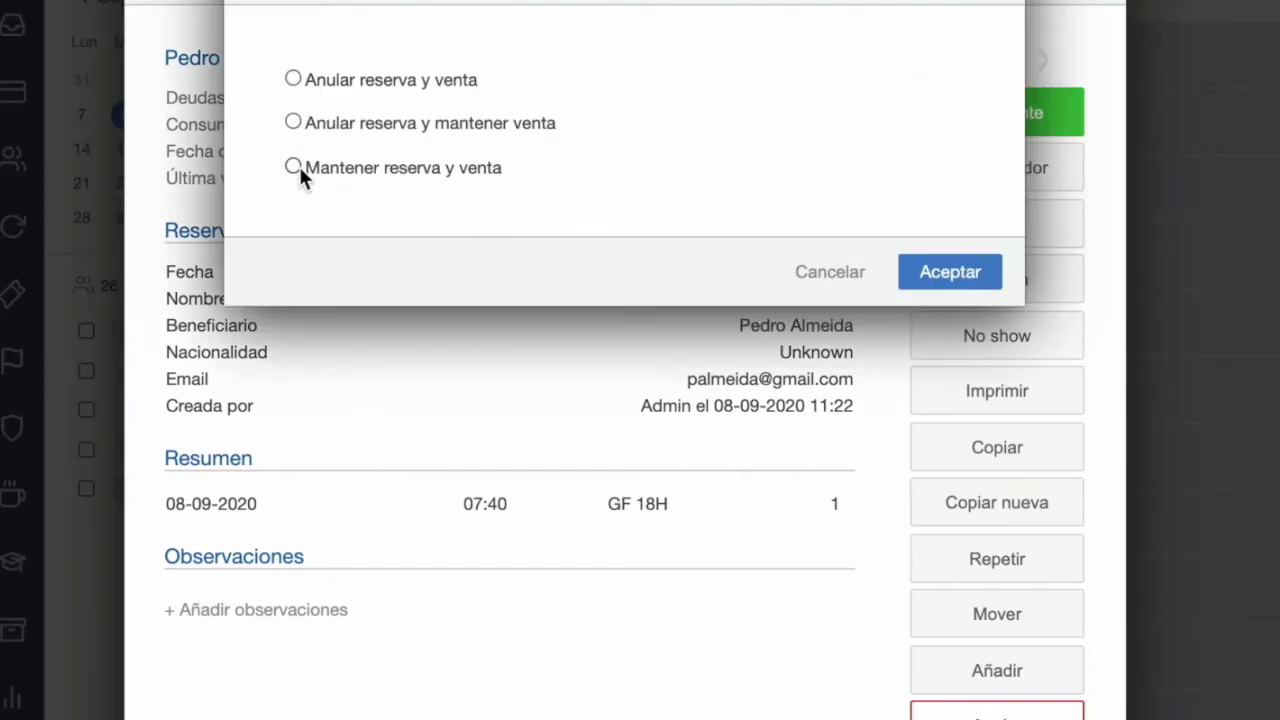
left_click(920, 271)
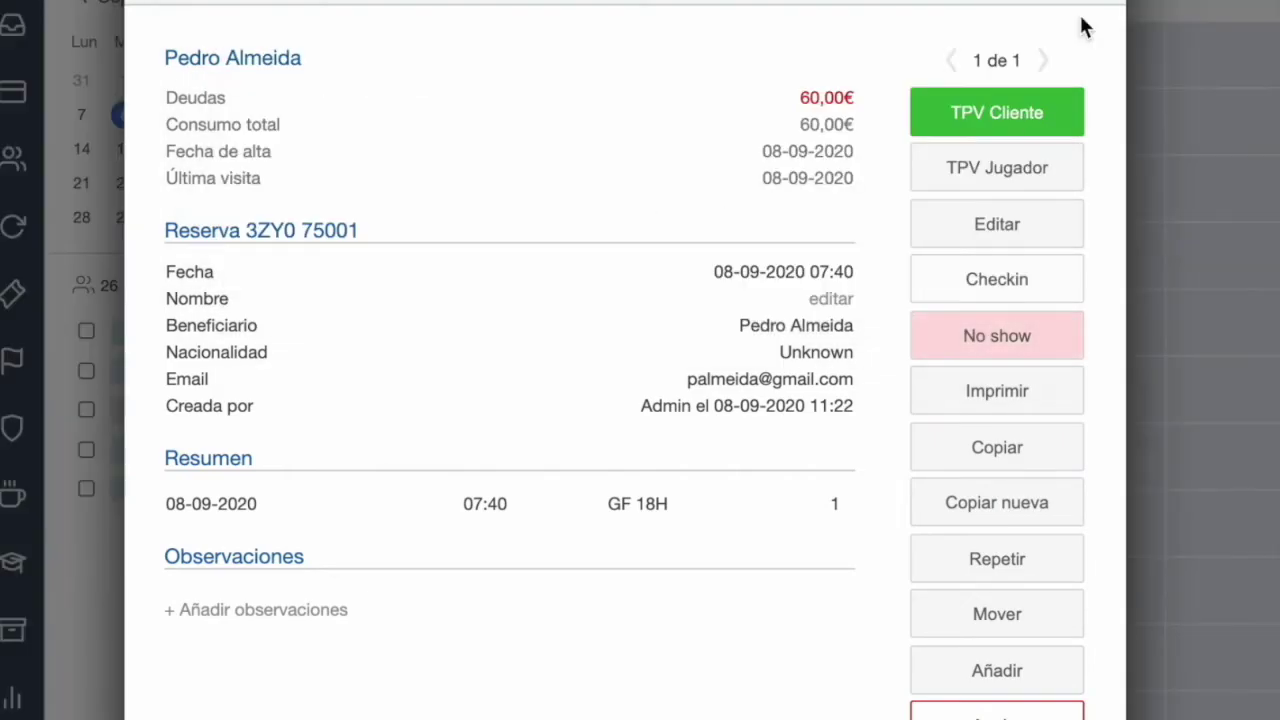
left_click(1104, 4)
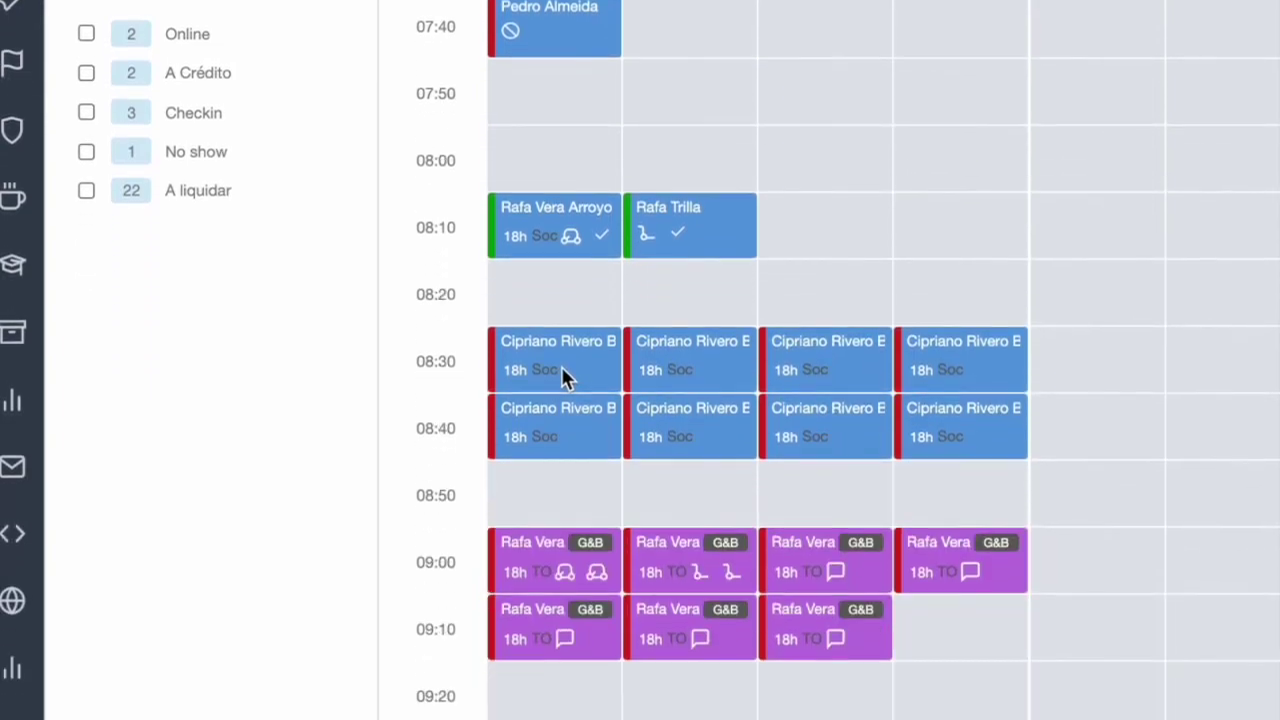
Mark all eight 08:30–08:40 bookings as no-shows with 'Mantener reserva y venta'.
left_click(562, 358)
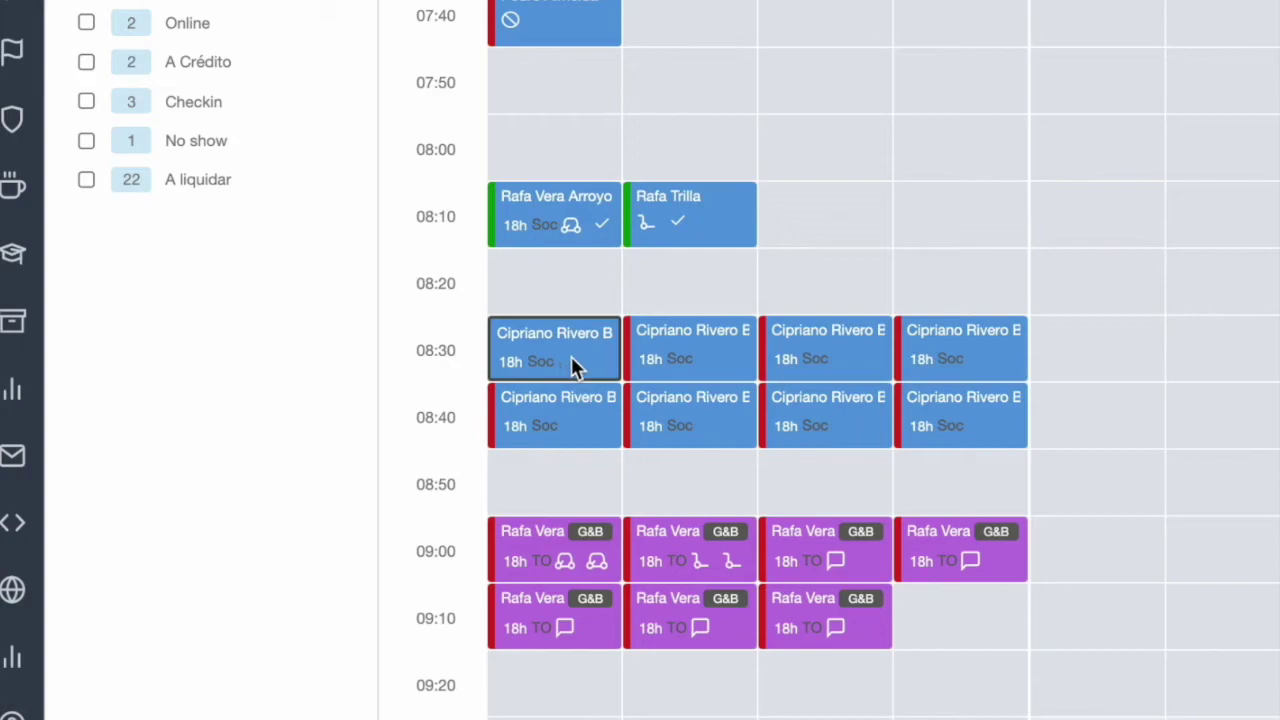
left_click(967, 418, "shift")
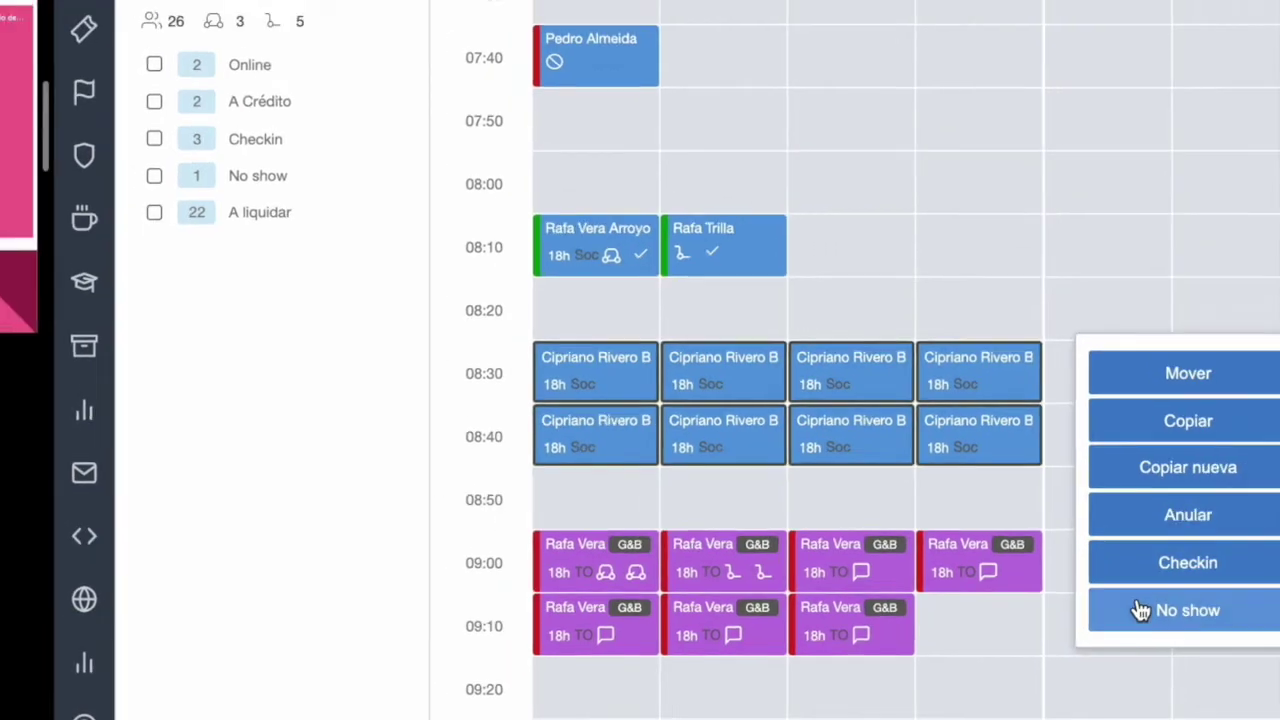
left_click(1140, 610)
left_click(689, 218)
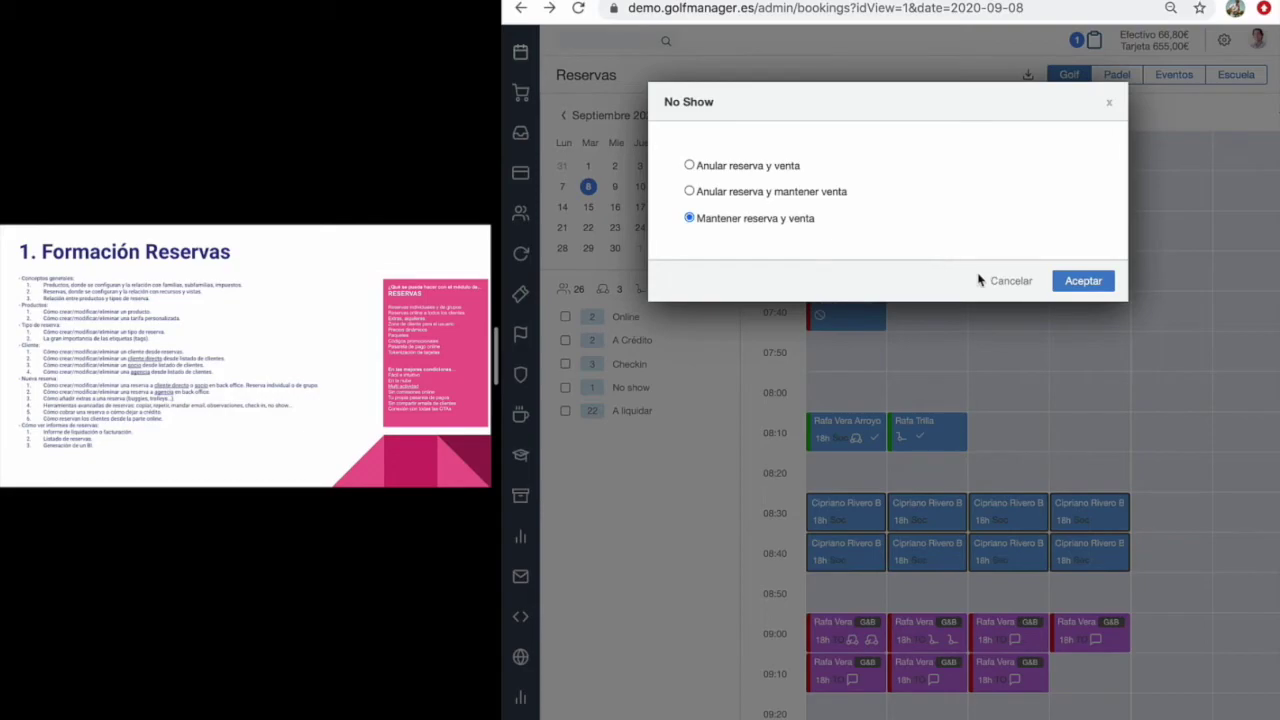
left_click(1062, 281)
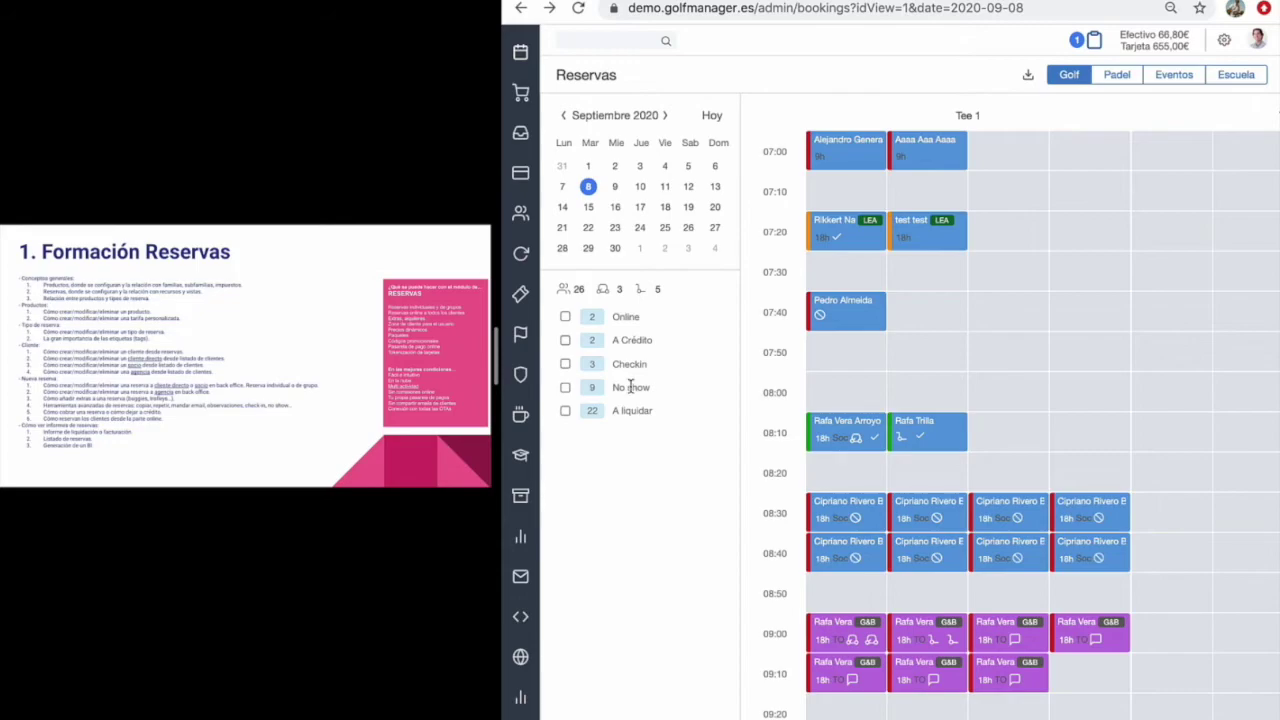
left_click_drag(497, 363, 828, 382)
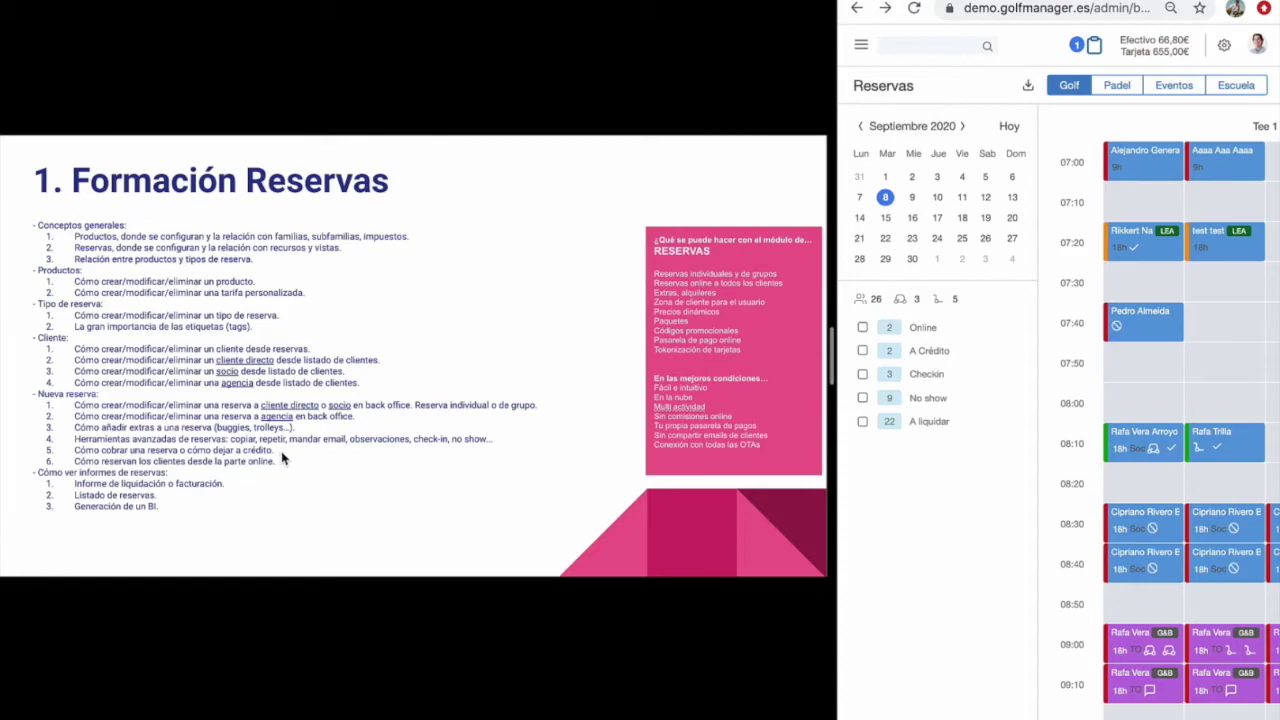
left_click_drag(831, 363, 223, 298)
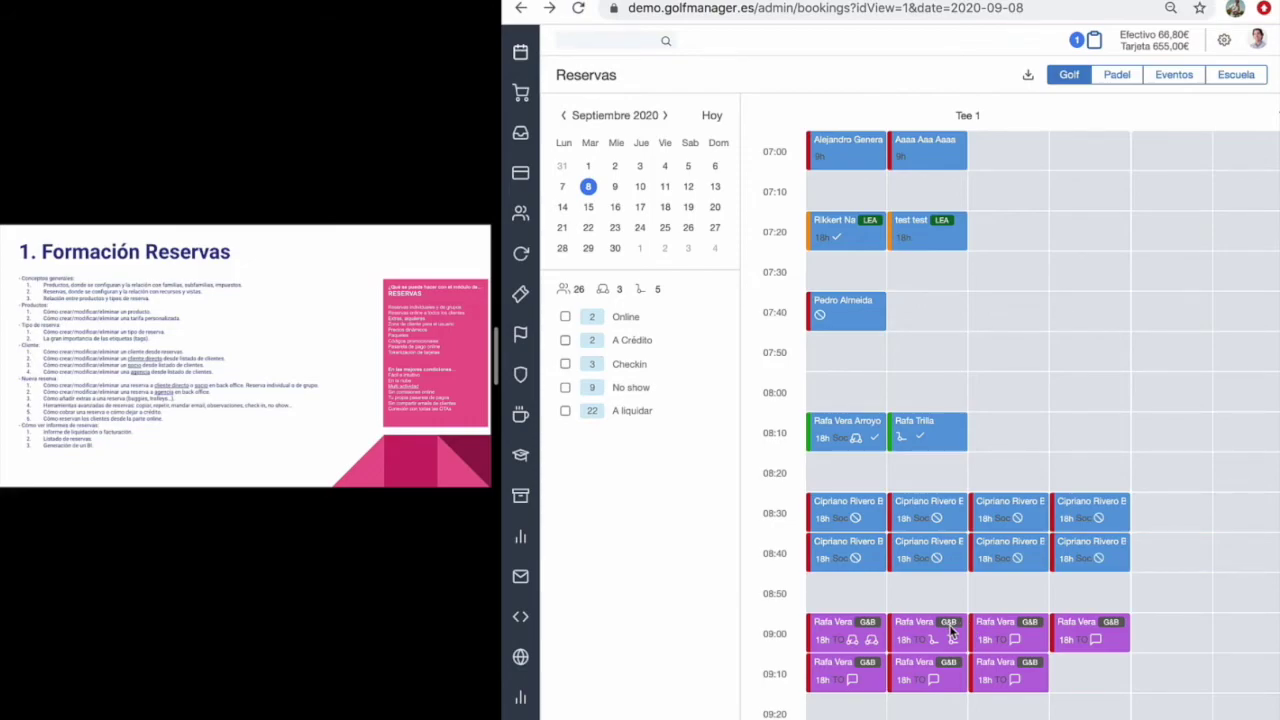
Sort clients by newest ID, save the Golf and business (G&B) record, and return to Reservas.
left_click(520, 213)
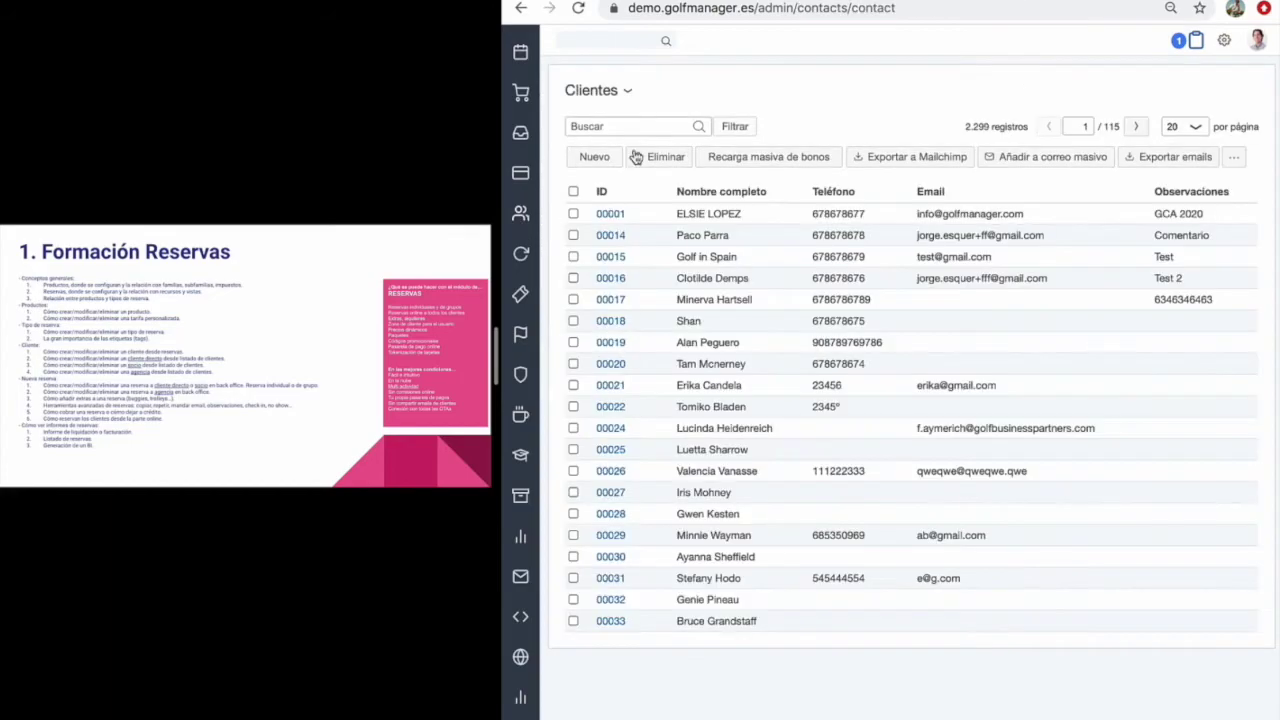
left_click(601, 191)
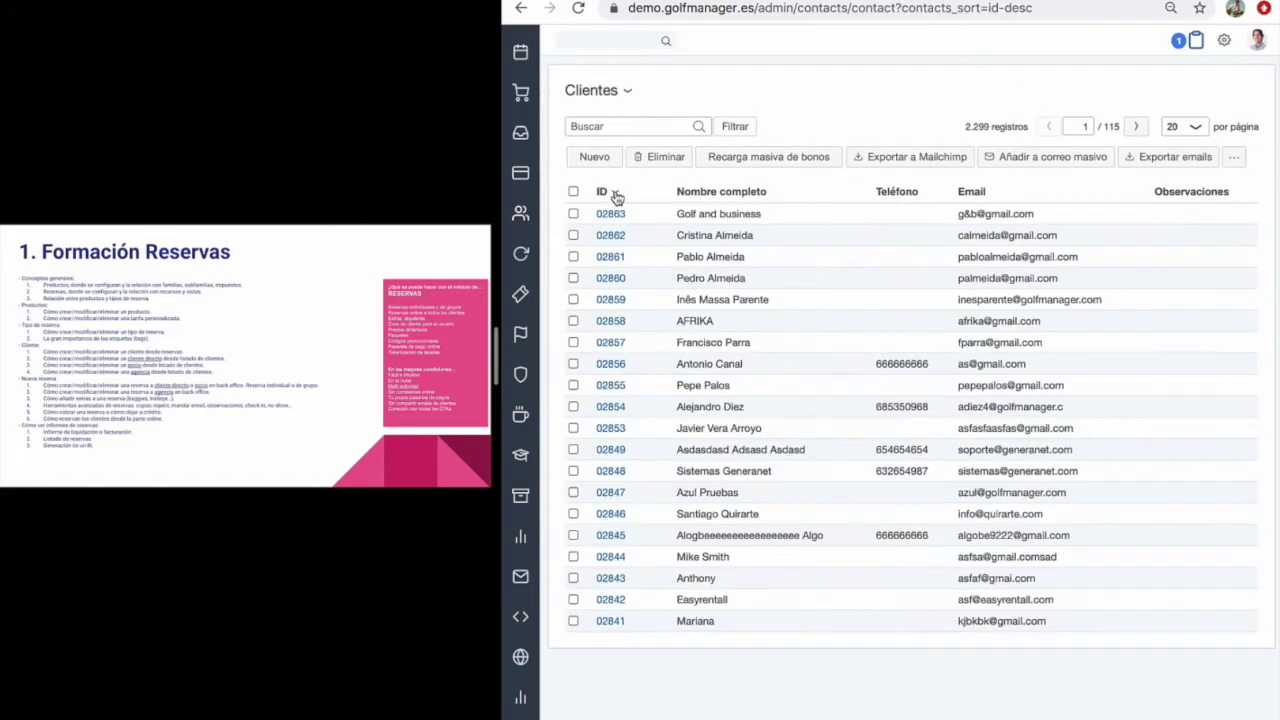
left_click(612, 214)
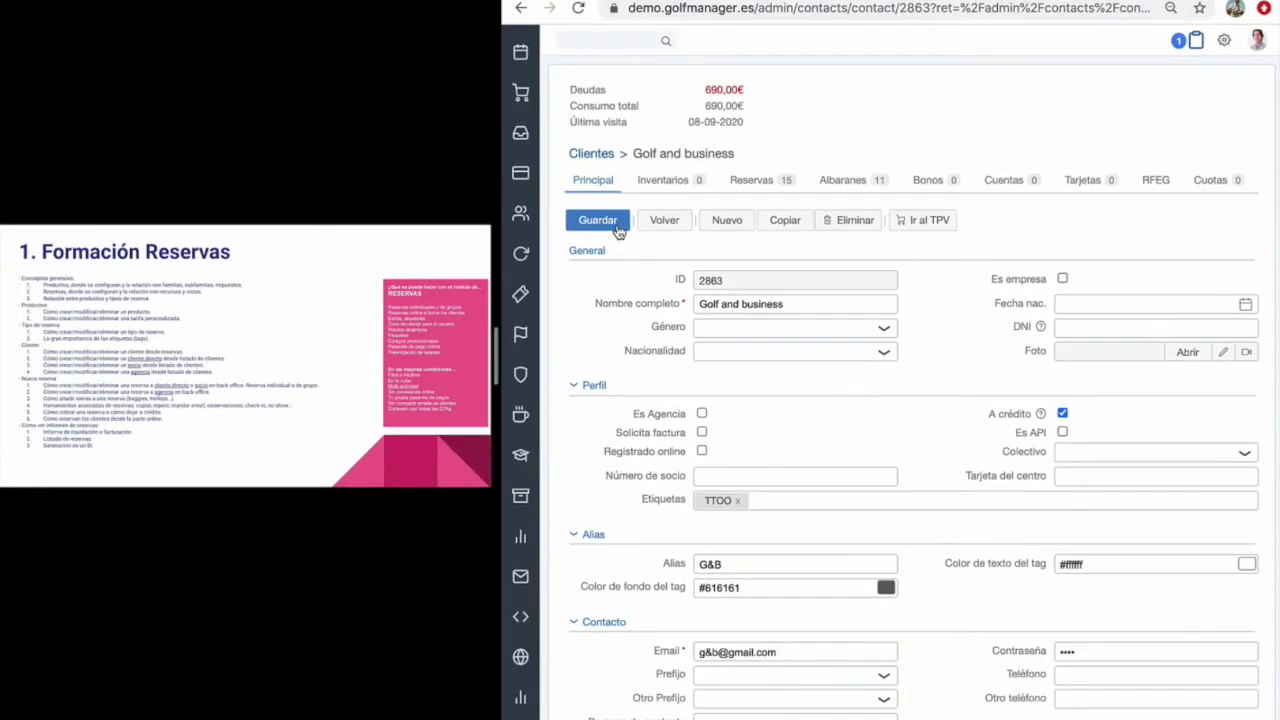
left_click(605, 220)
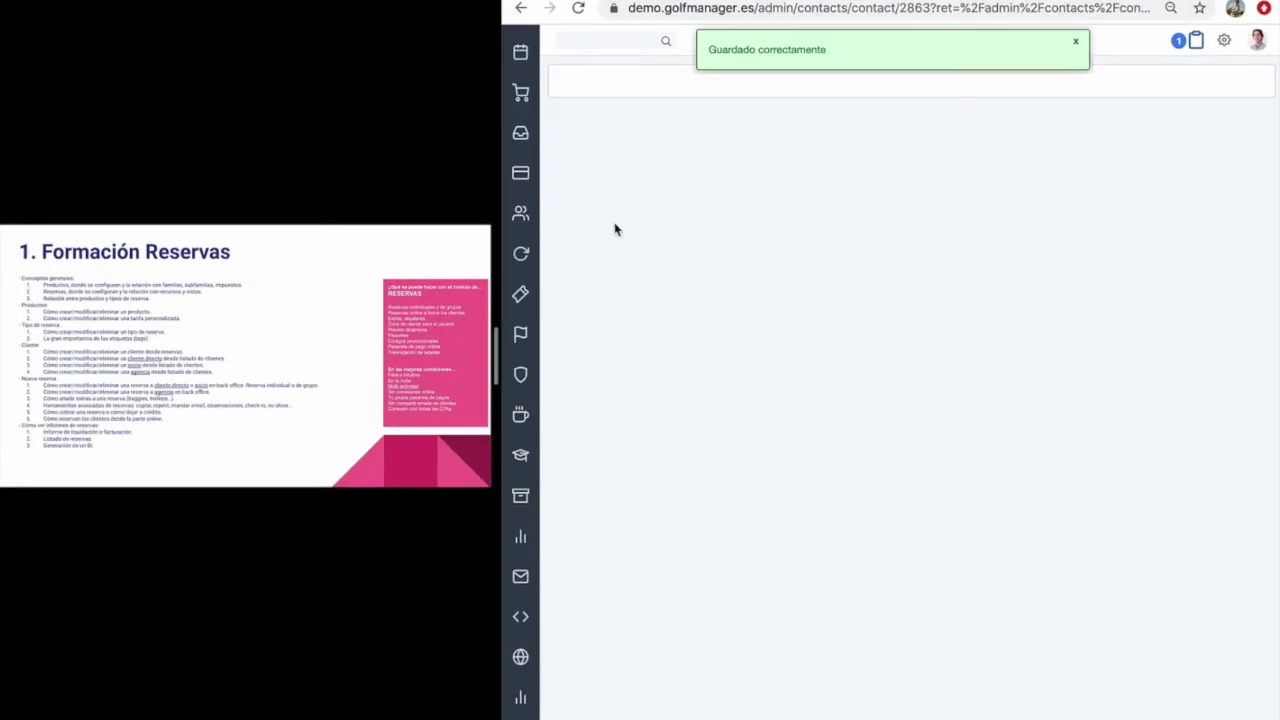
left_click(520, 55)
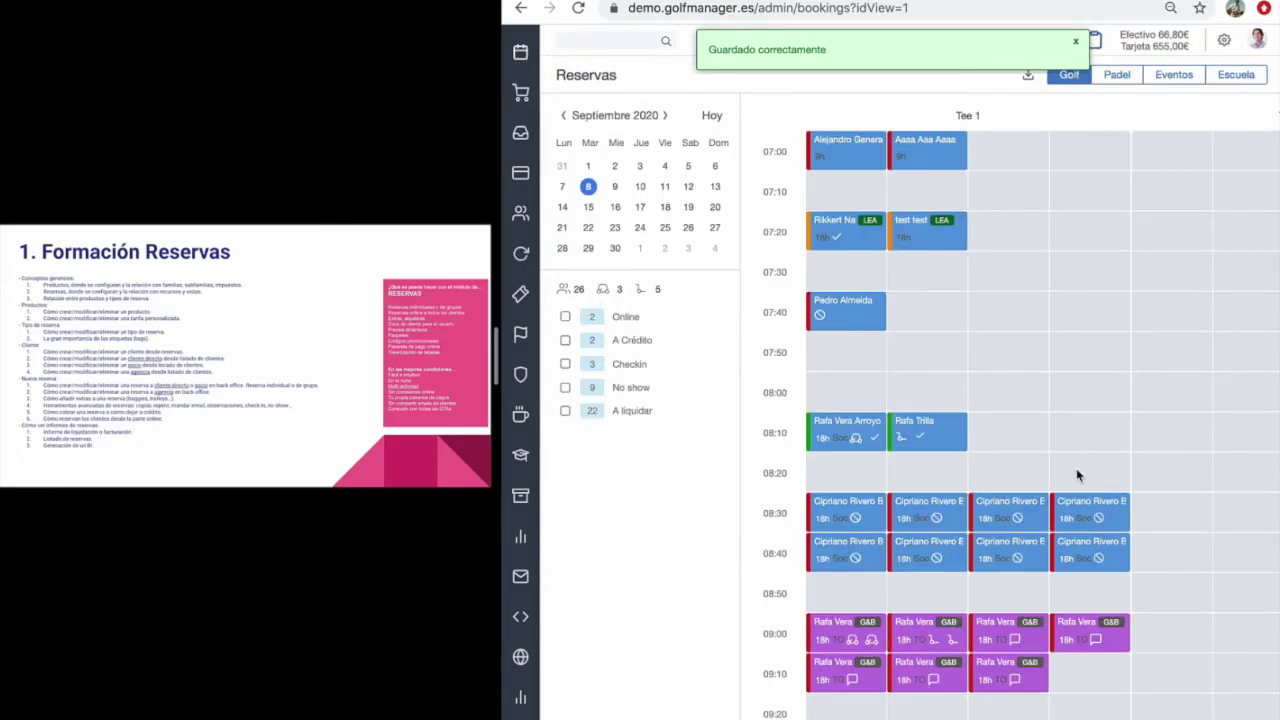
Book the four 08:20 slots for Golf and business at GF 18 TTOO, then check them in.
left_click(1077, 469)
left_click(1113, 363)
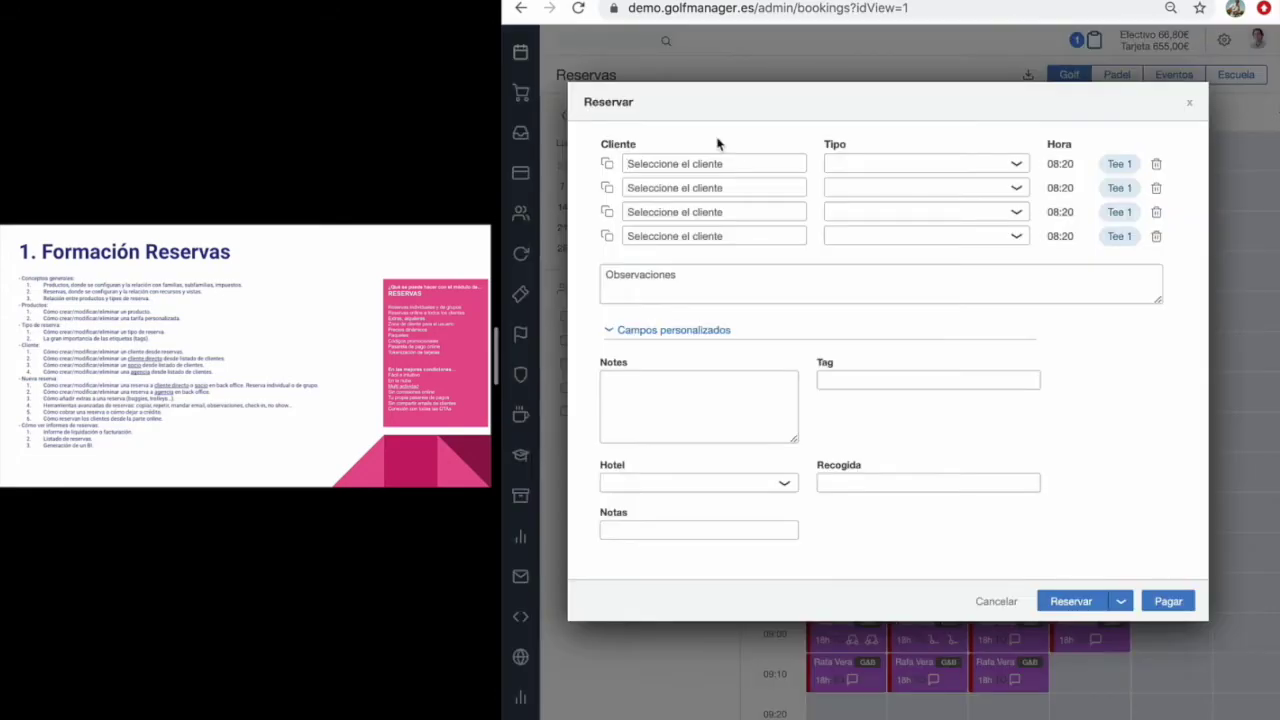
type("golf & bu")
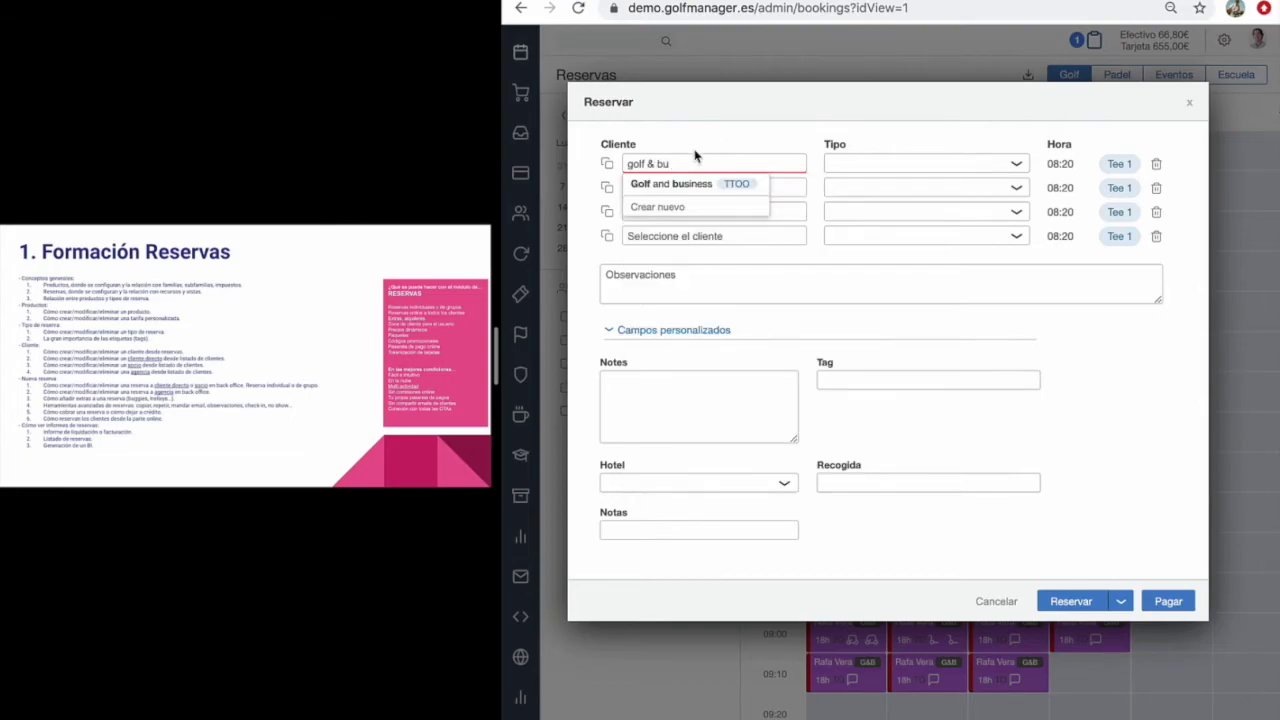
left_click(677, 183)
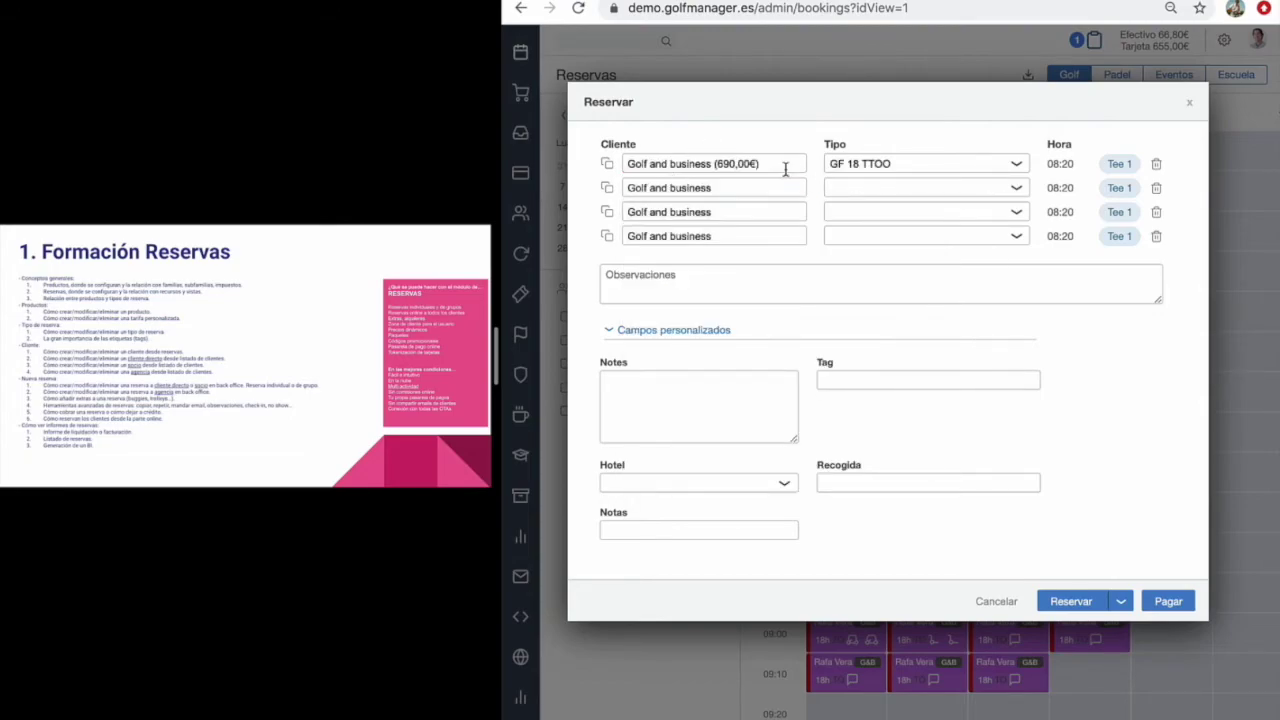
left_click(607, 167)
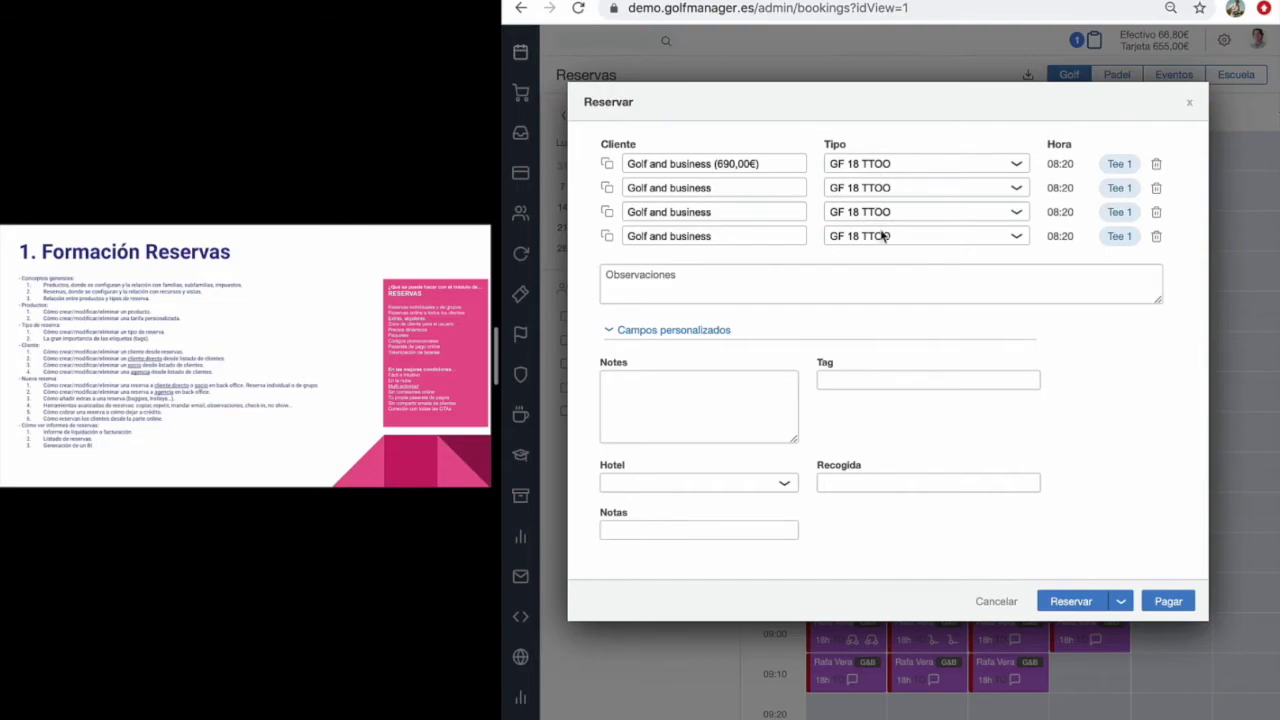
left_click(1071, 601)
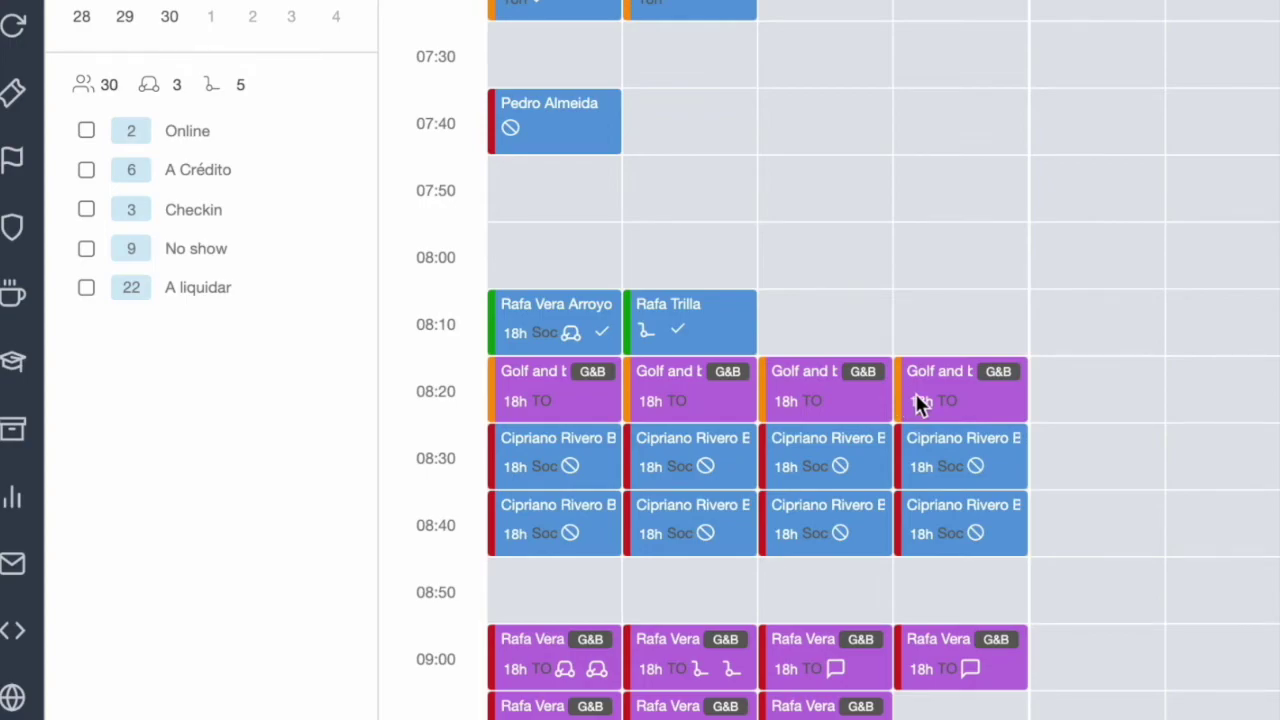
left_click_drag(590, 393, 928, 397)
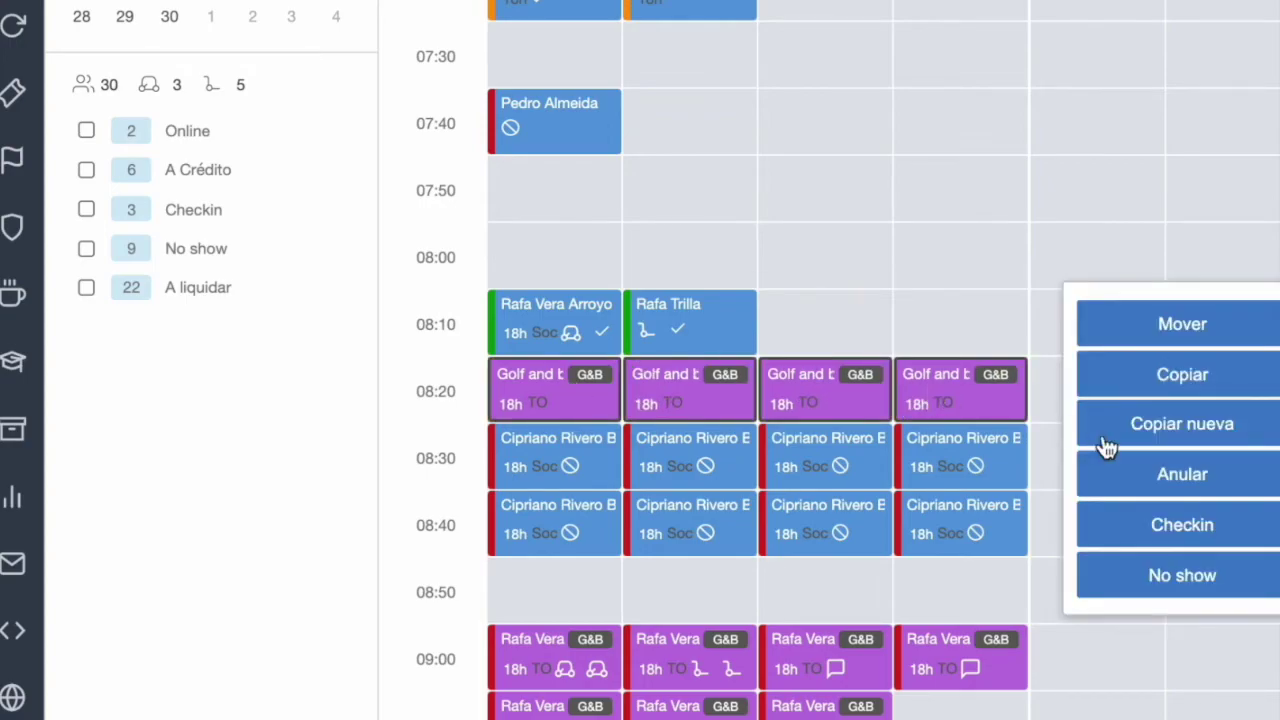
left_click(1182, 545)
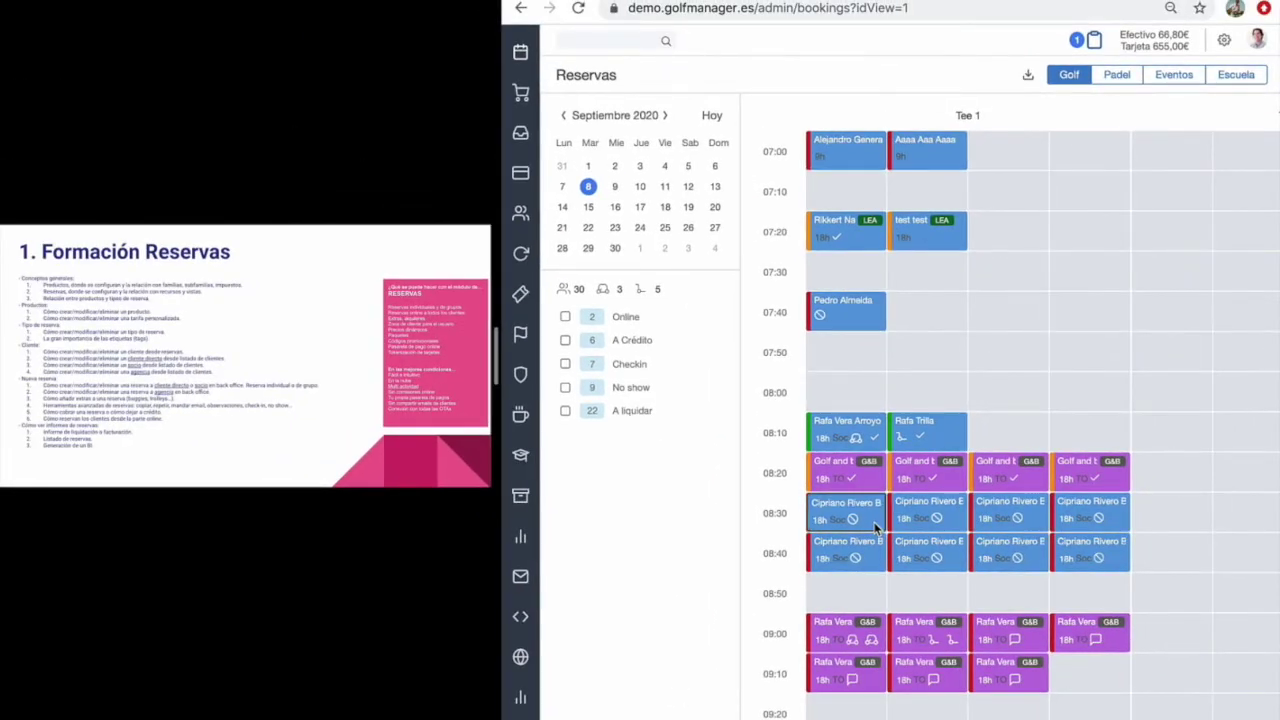
Open the 08:30 booking's till sale and make both 12:10 rounds free.
left_click(875, 527)
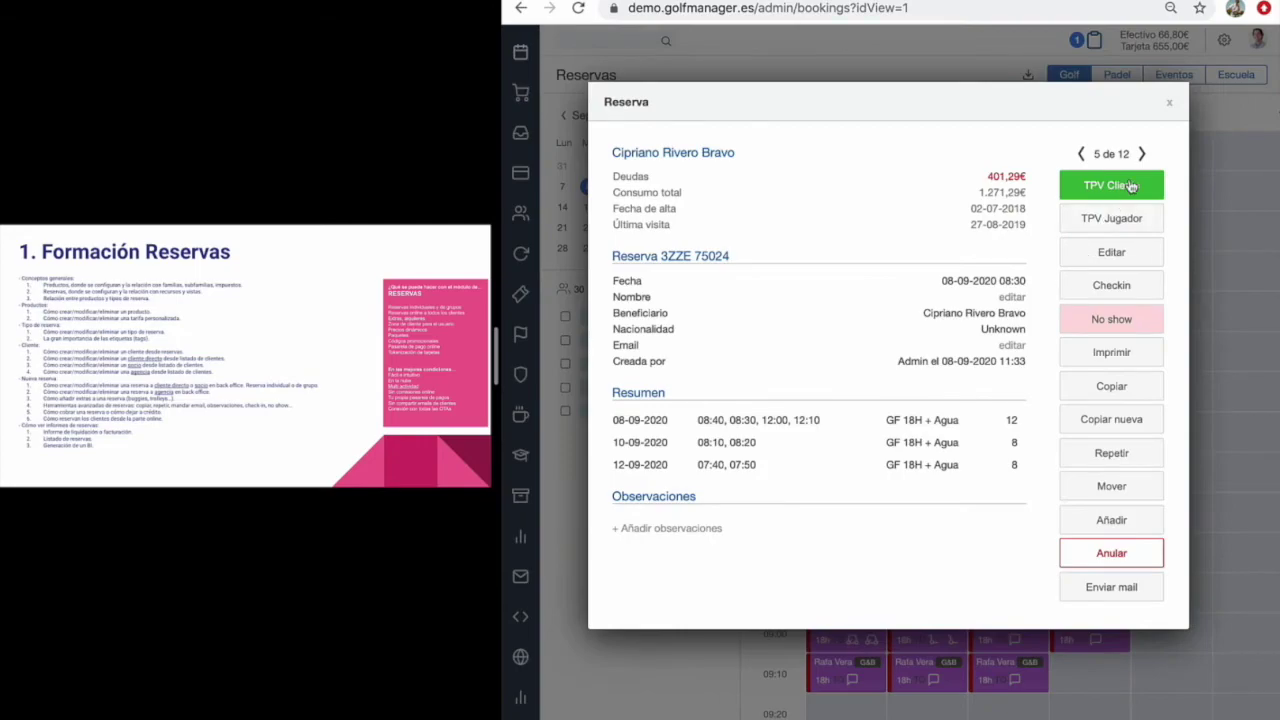
left_click(1131, 187)
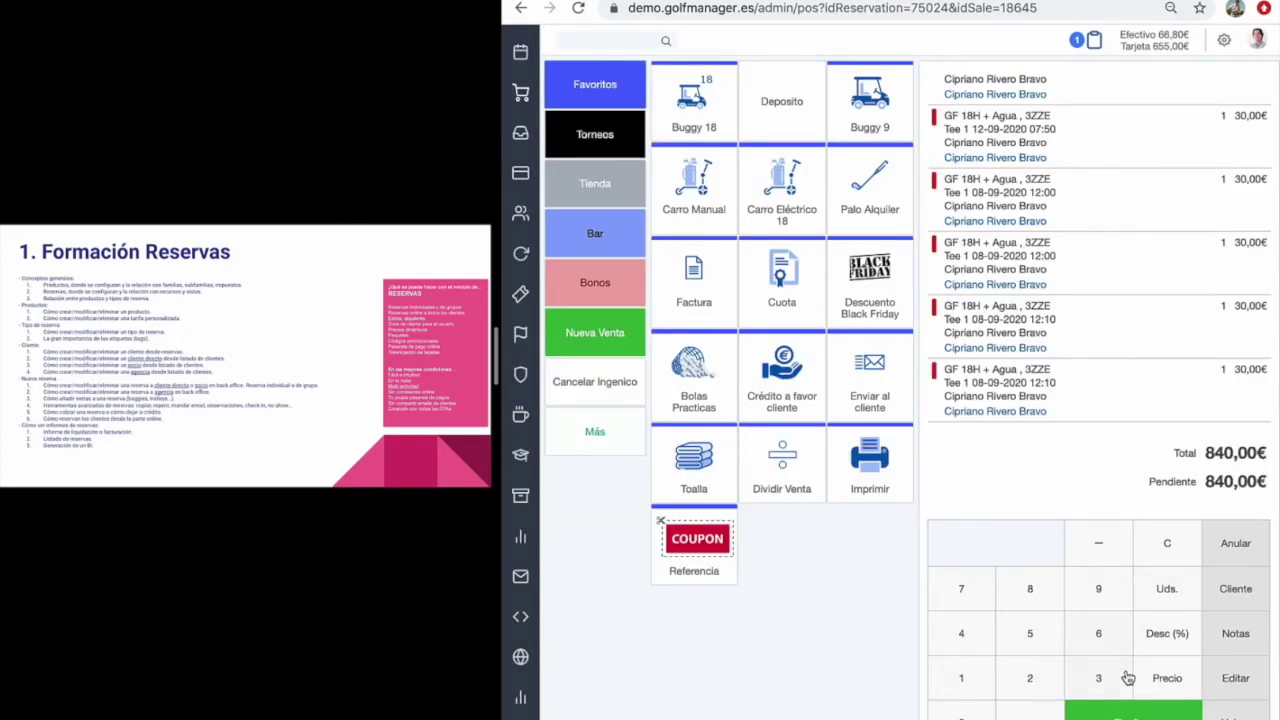
left_click(1131, 716)
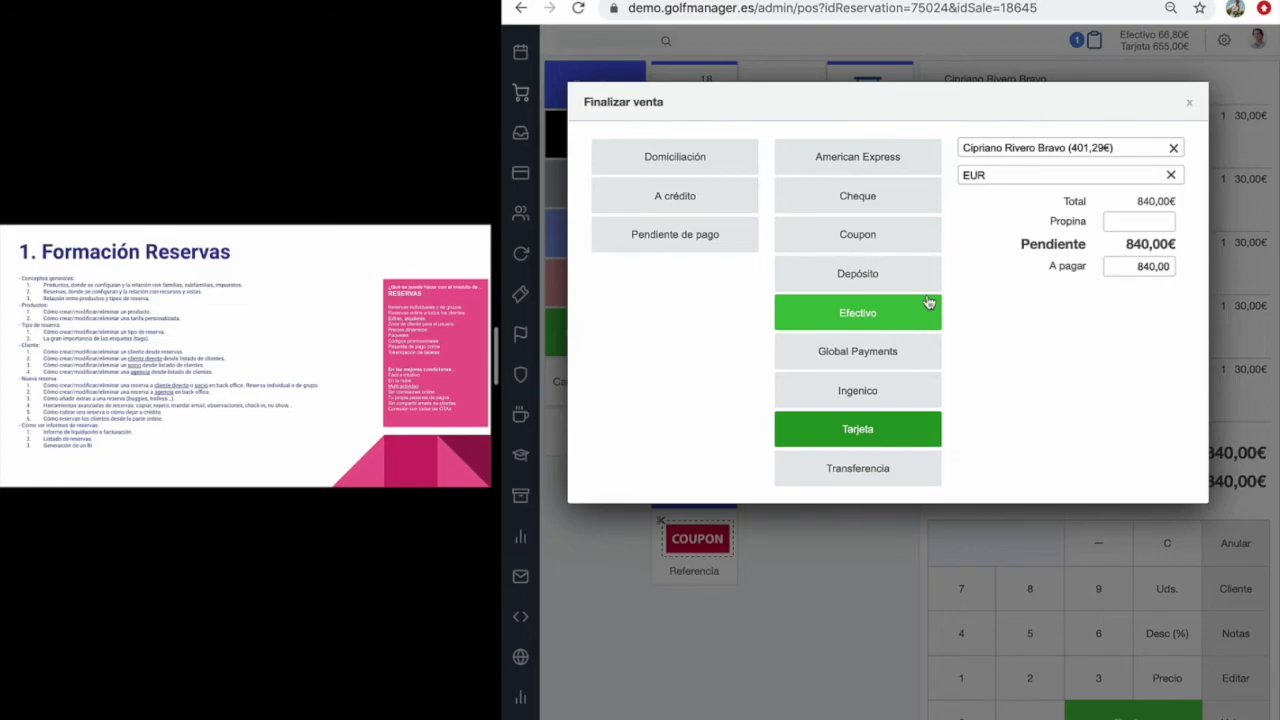
left_click(1190, 104)
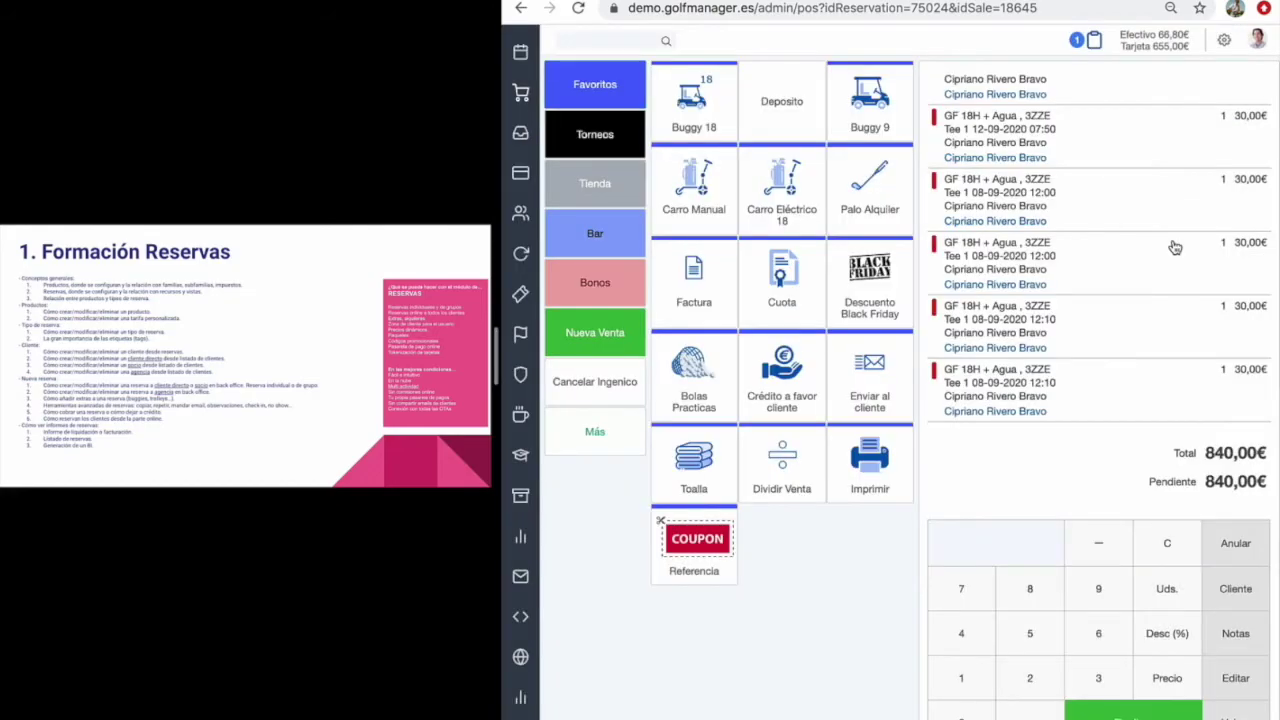
scroll(1180, 240, "up", 10)
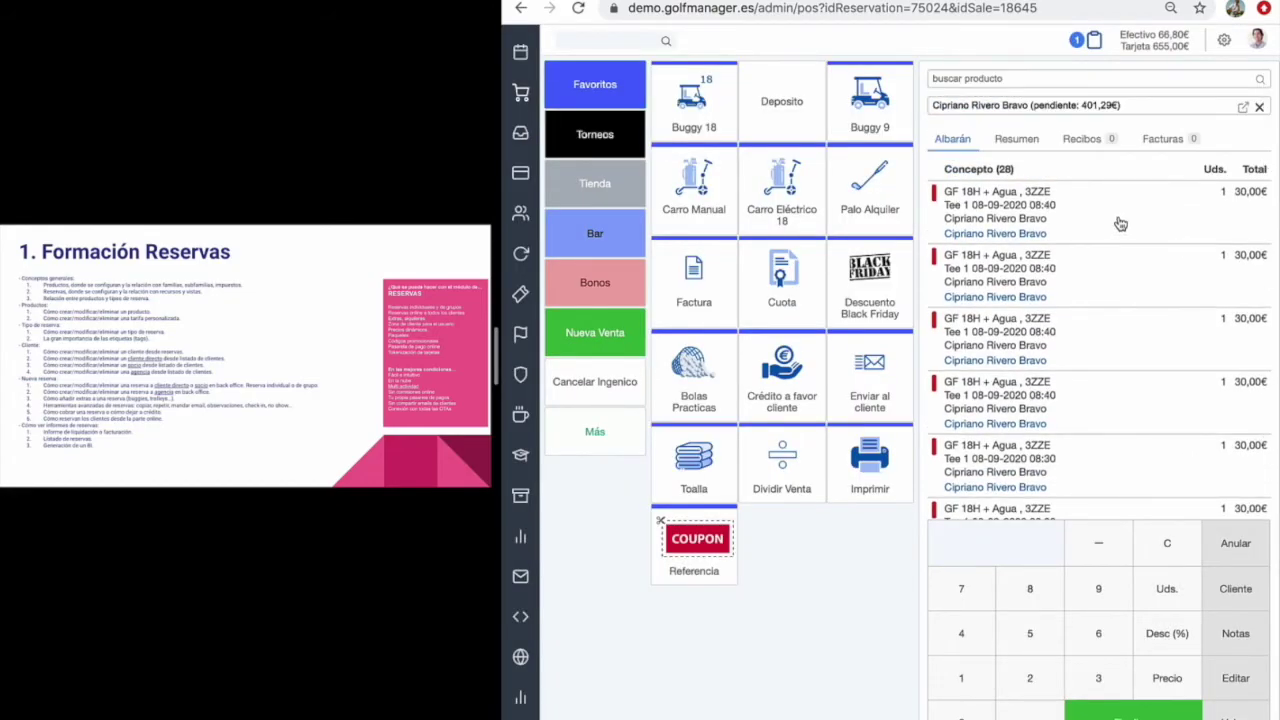
scroll(1111, 297, "down", 10)
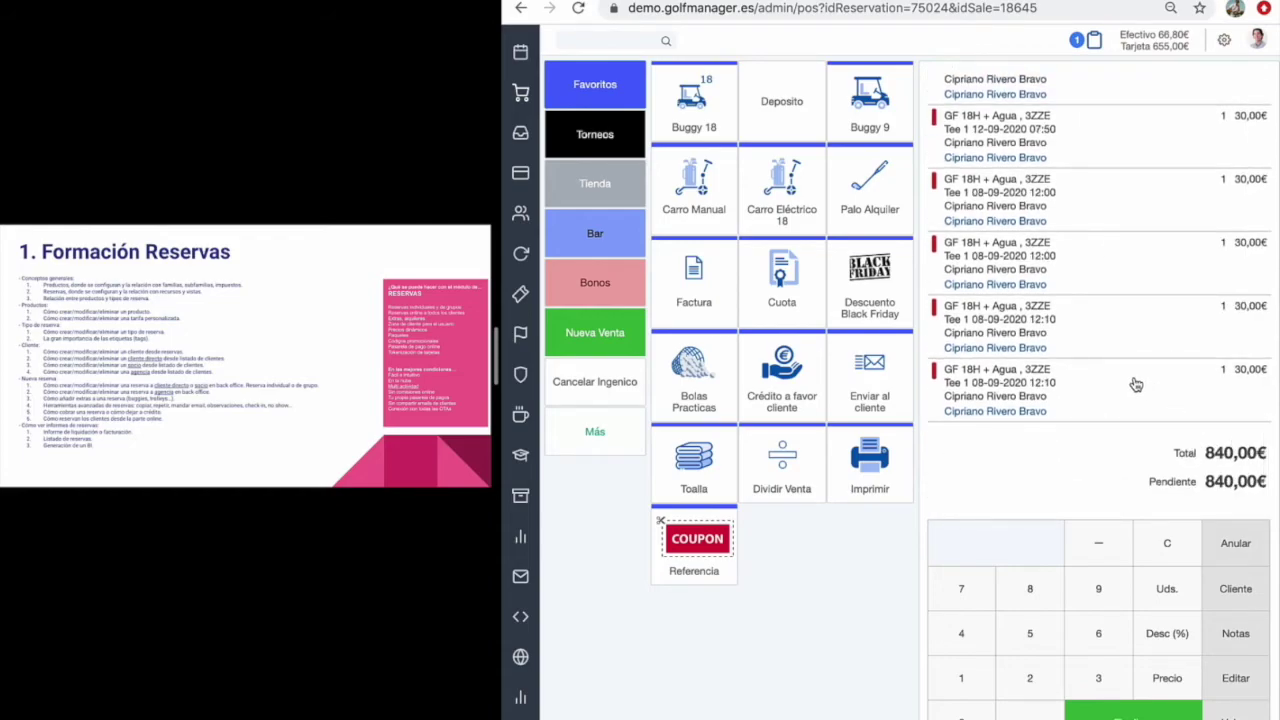
left_click(1136, 385)
left_click(1136, 332)
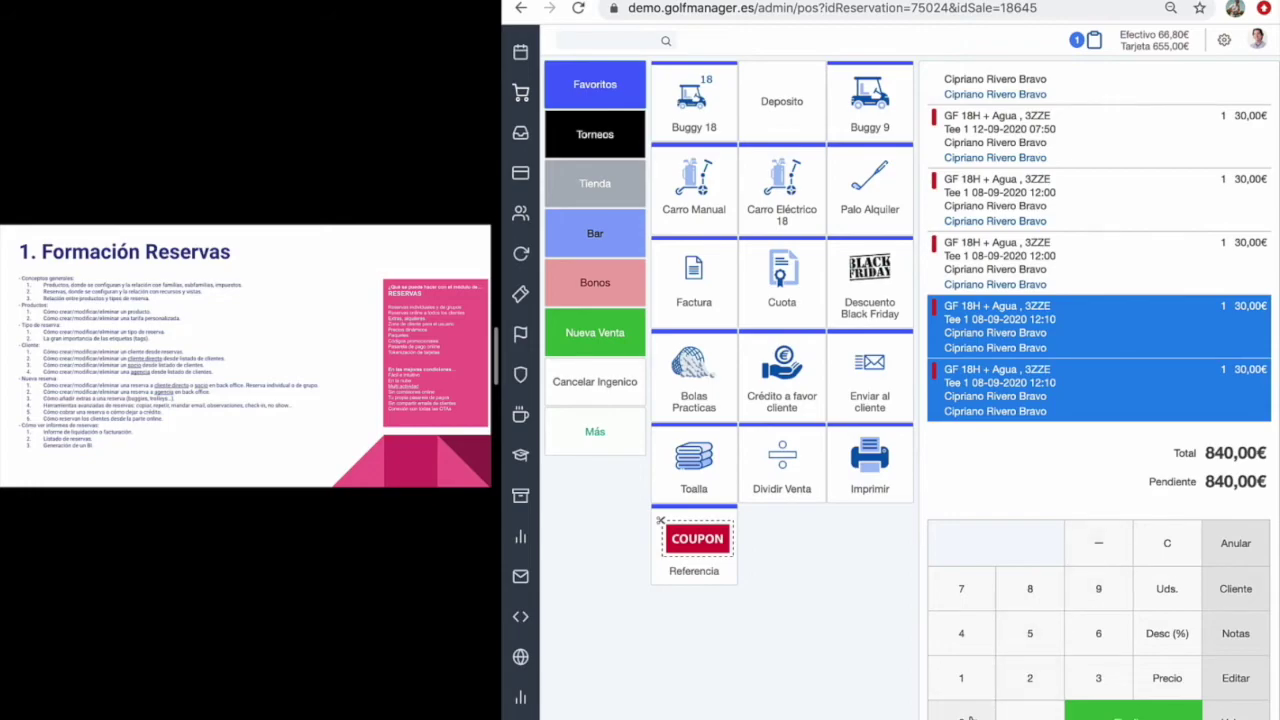
left_click(1167, 678)
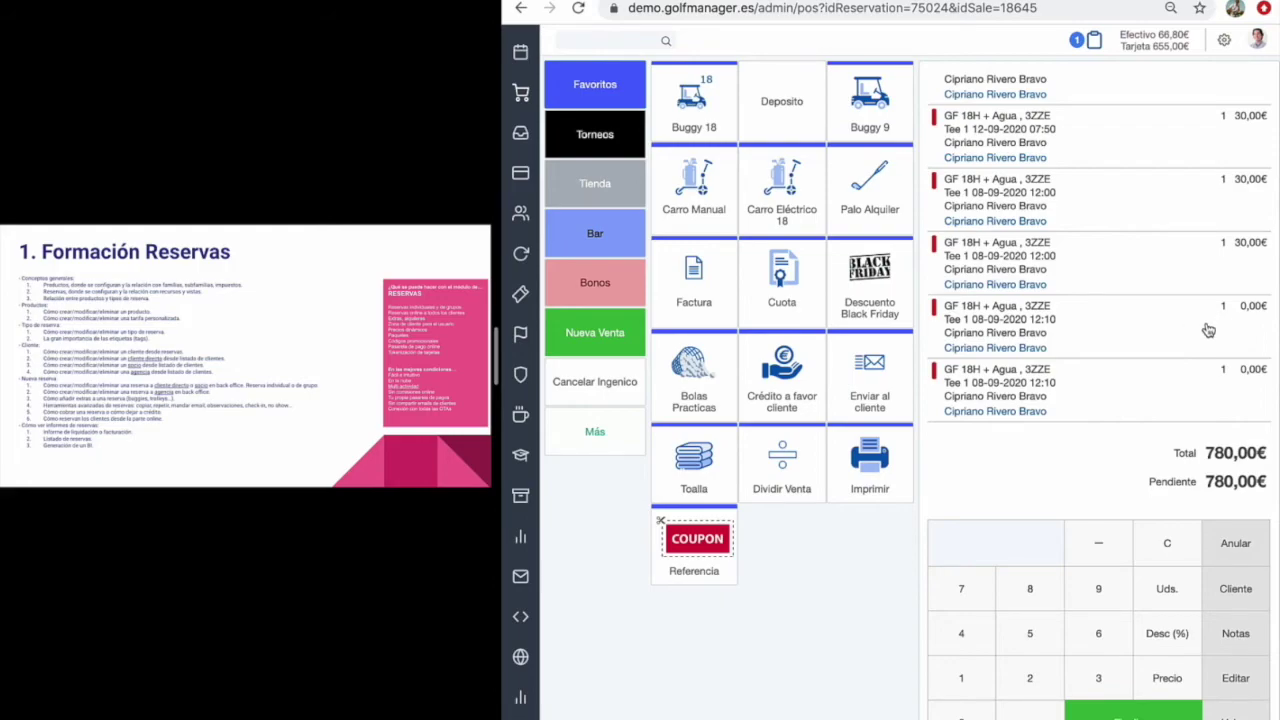
Pay the two 12:00 and two 12:10 lines, 60€ in total, by card.
left_click(1112, 210)
left_click(1108, 266)
left_click(1108, 335)
left_click(1108, 391)
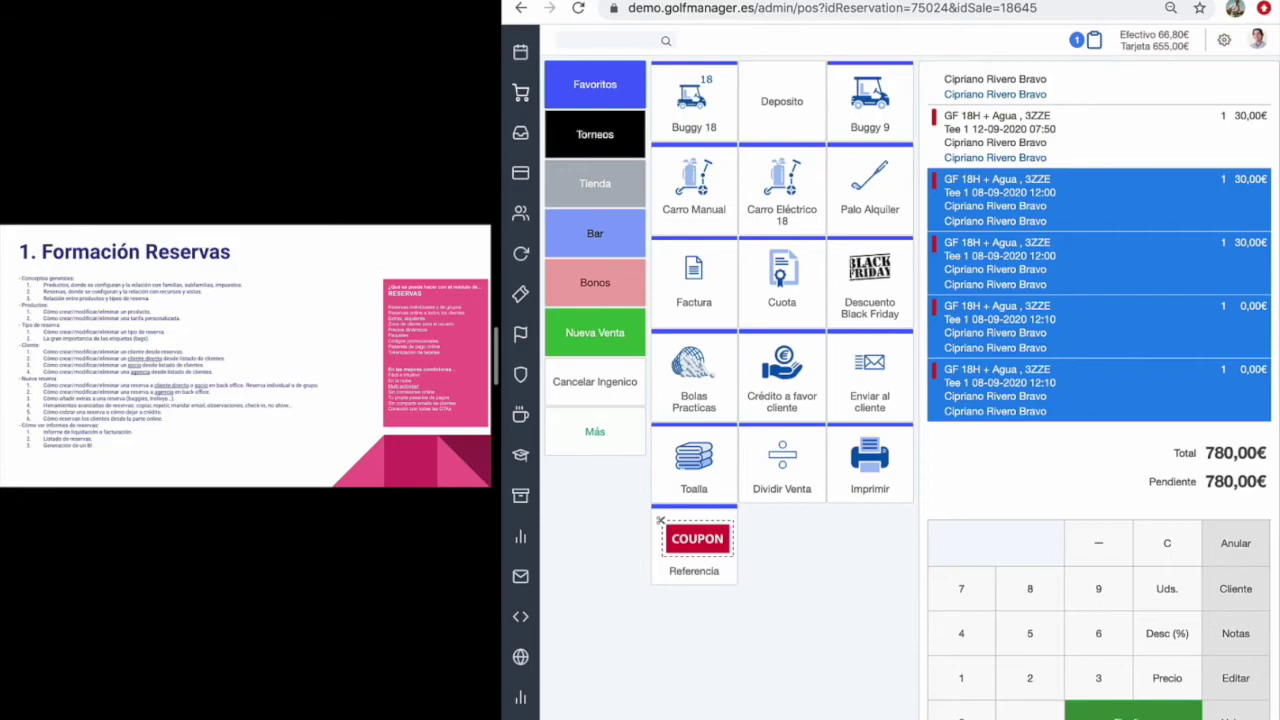
left_click(1133, 710)
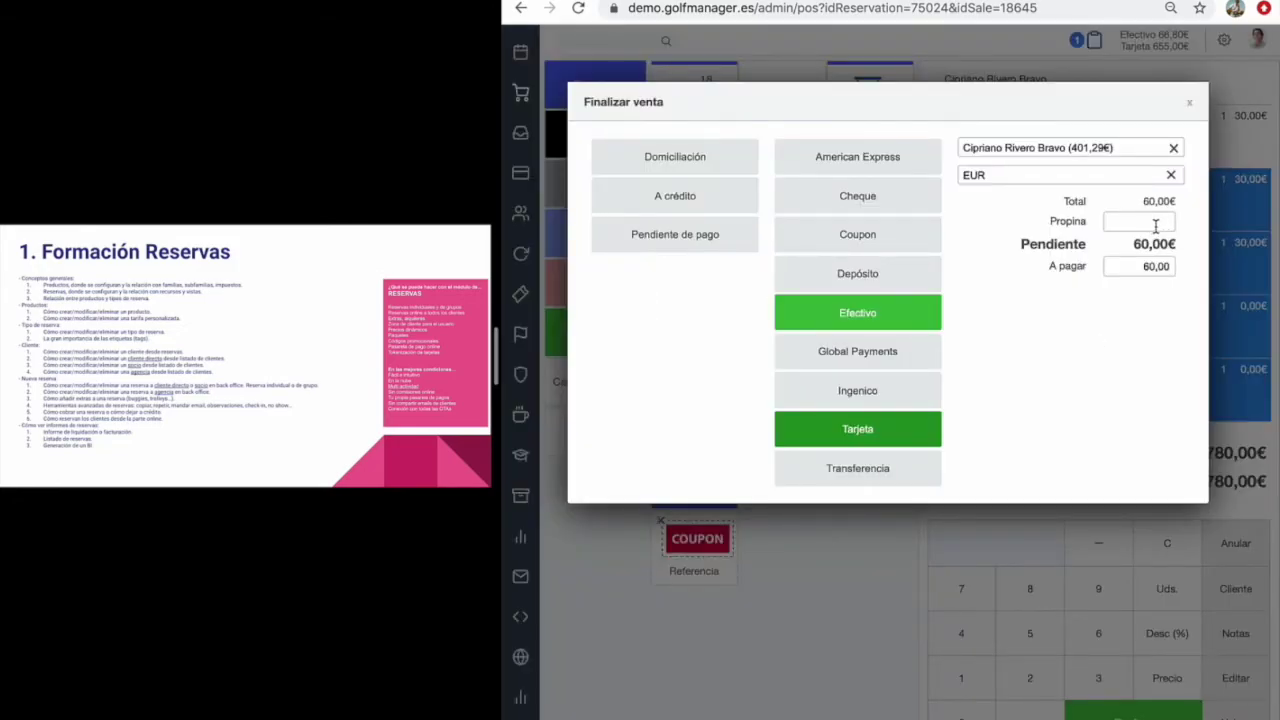
left_click(884, 431)
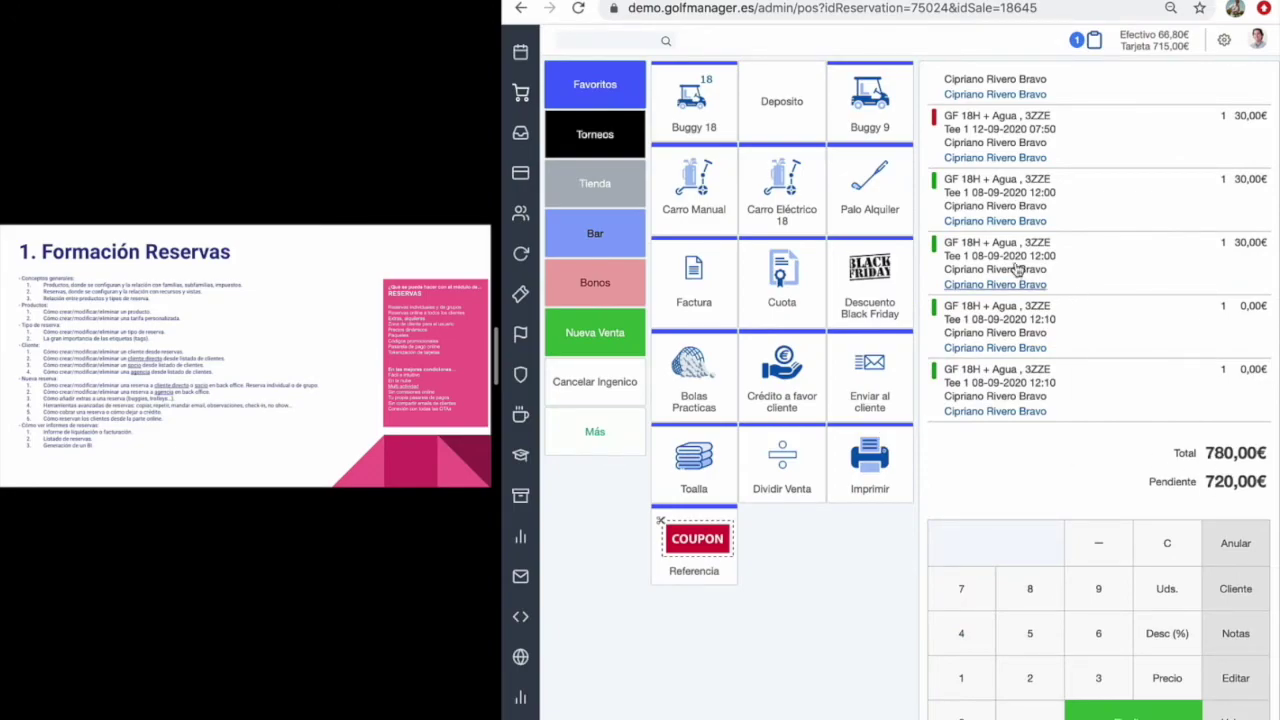
Pay the remaining 720€ in cash and return to the tee sheet.
scroll(944, 200, "up", 3)
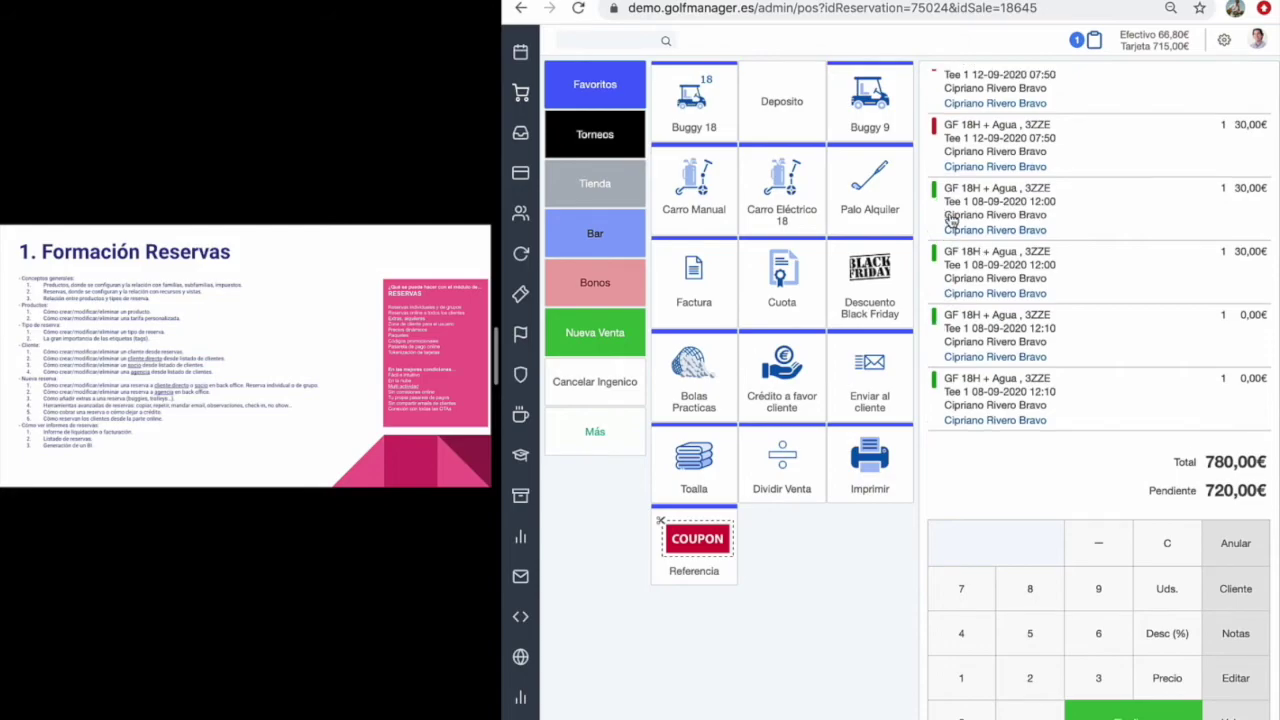
scroll(1117, 240, "down", 3)
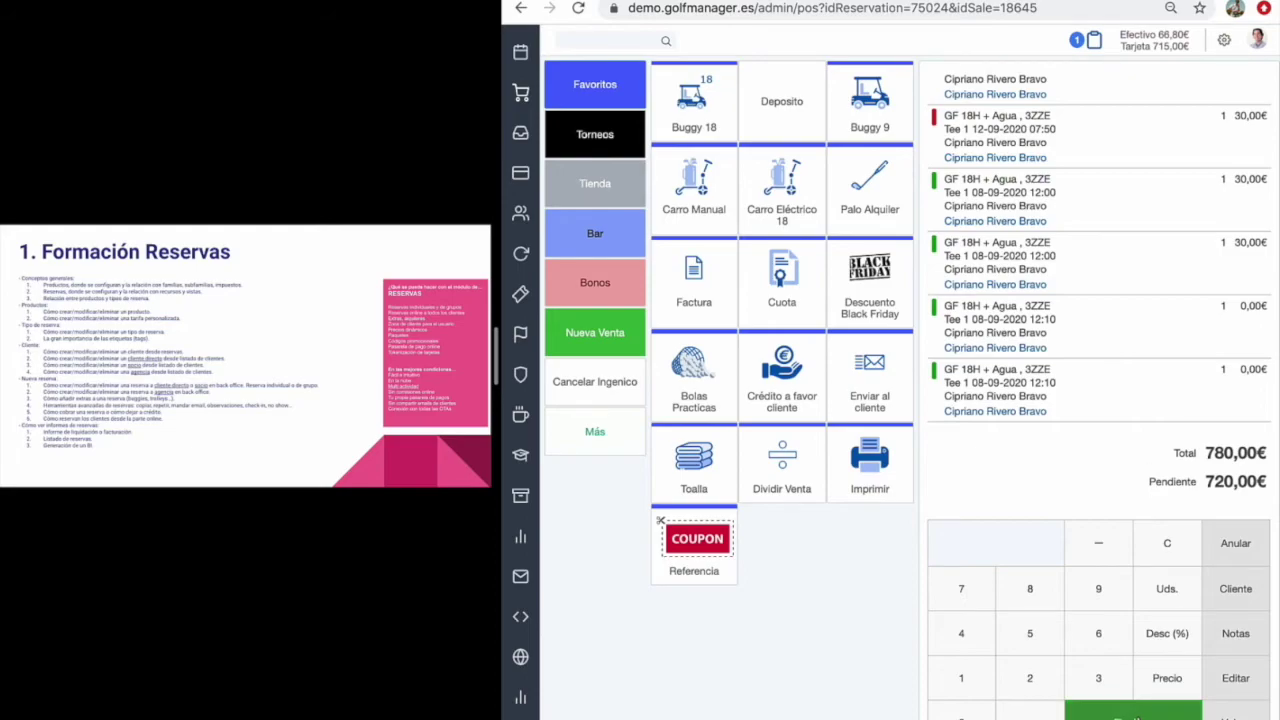
left_click(1133, 710)
left_click(903, 322)
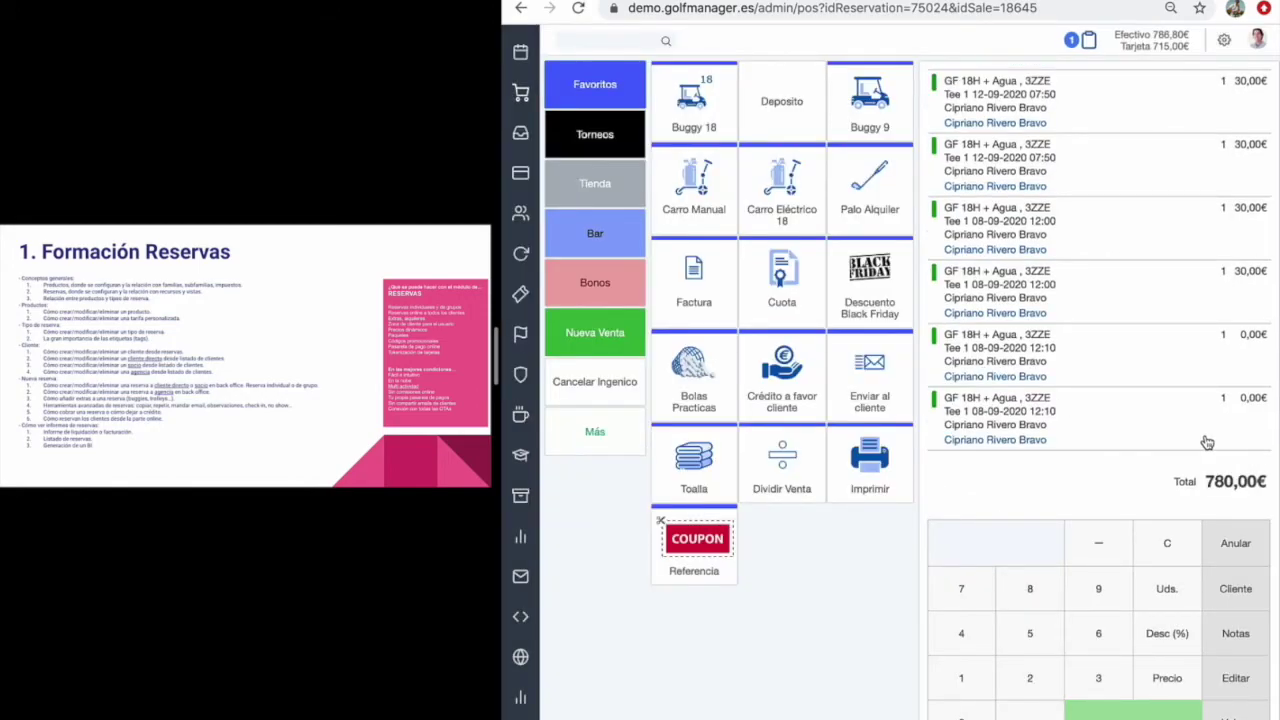
scroll(1180, 250, "up", 10)
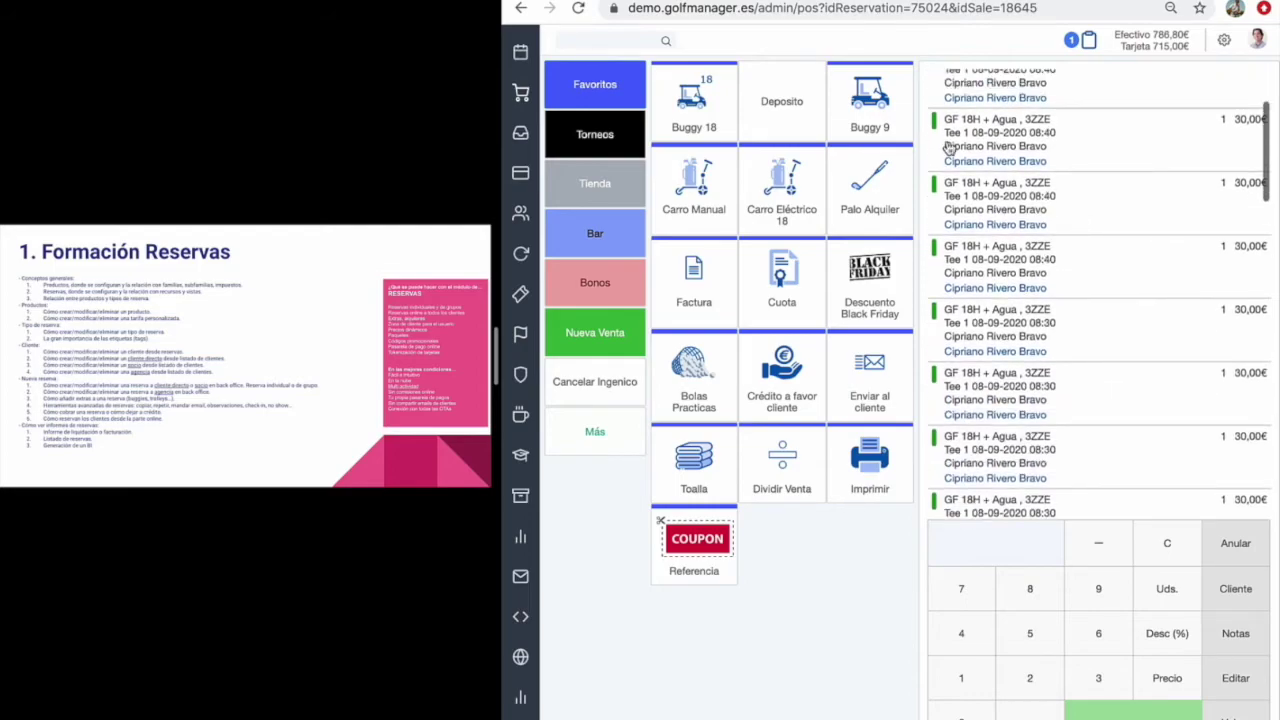
left_click(1210, 705)
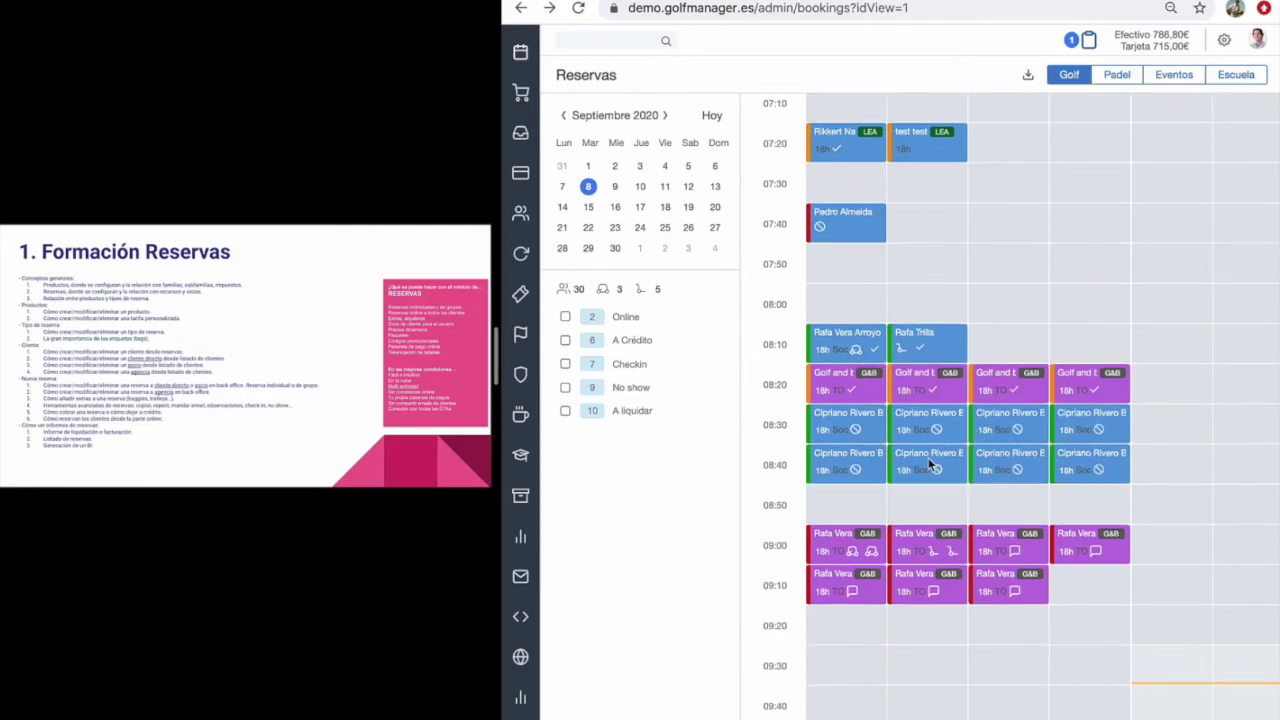
Book two 've…' clients into the free 08:00 slots on GF 18H + Agua.
scroll(922, 381, "up", 2)
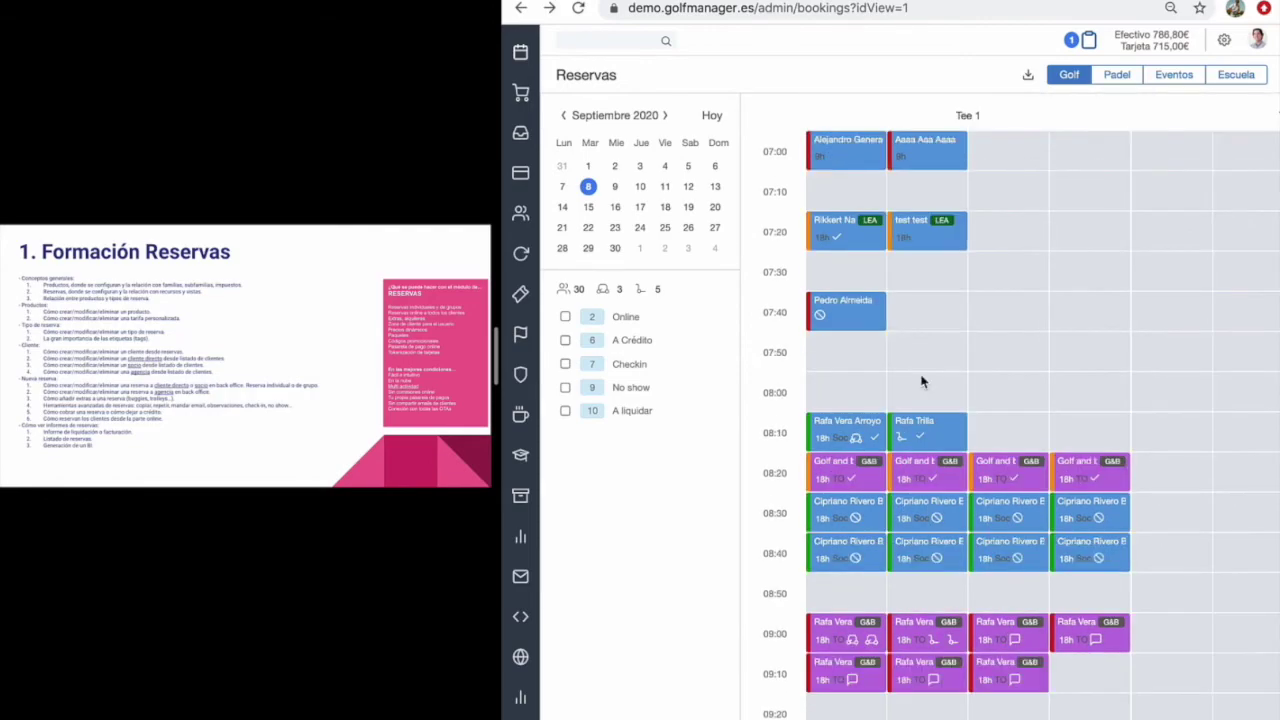
left_click(922, 381)
left_click(937, 277)
left_click(769, 166)
type("ve")
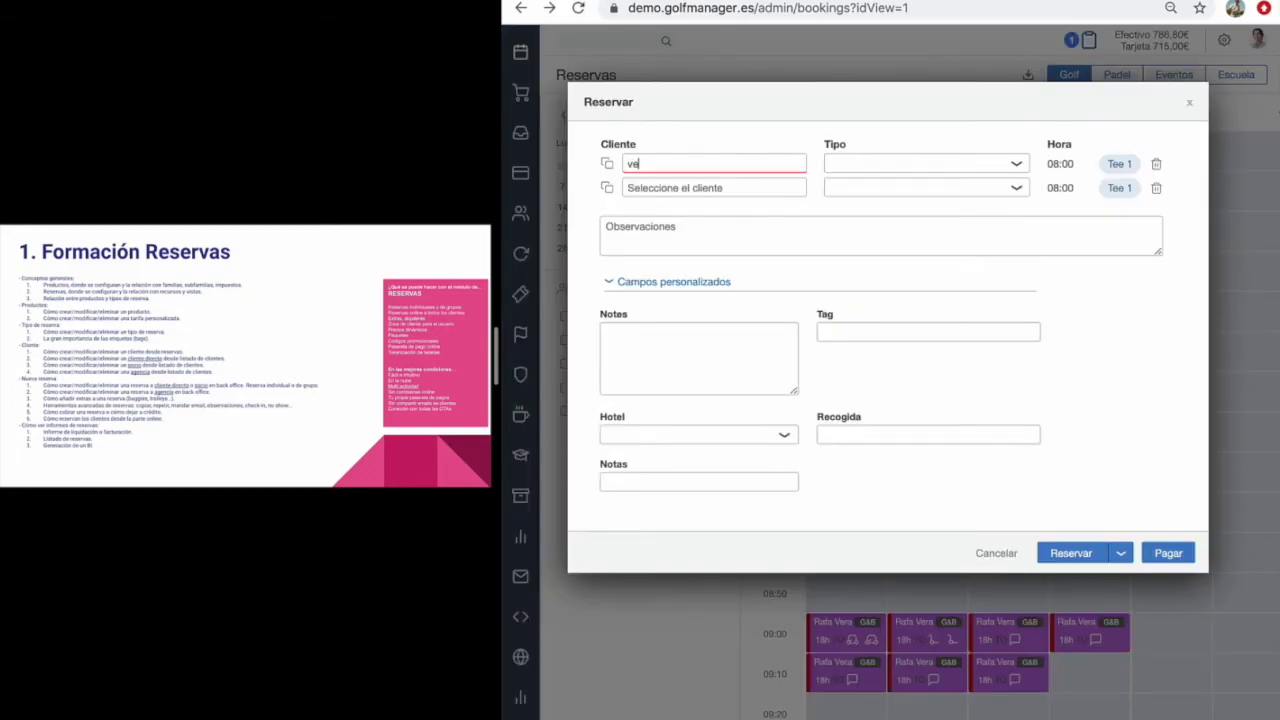
left_click(687, 268)
left_click(692, 188)
type("ve")
left_click(692, 413)
left_click(912, 177)
left_click(909, 235)
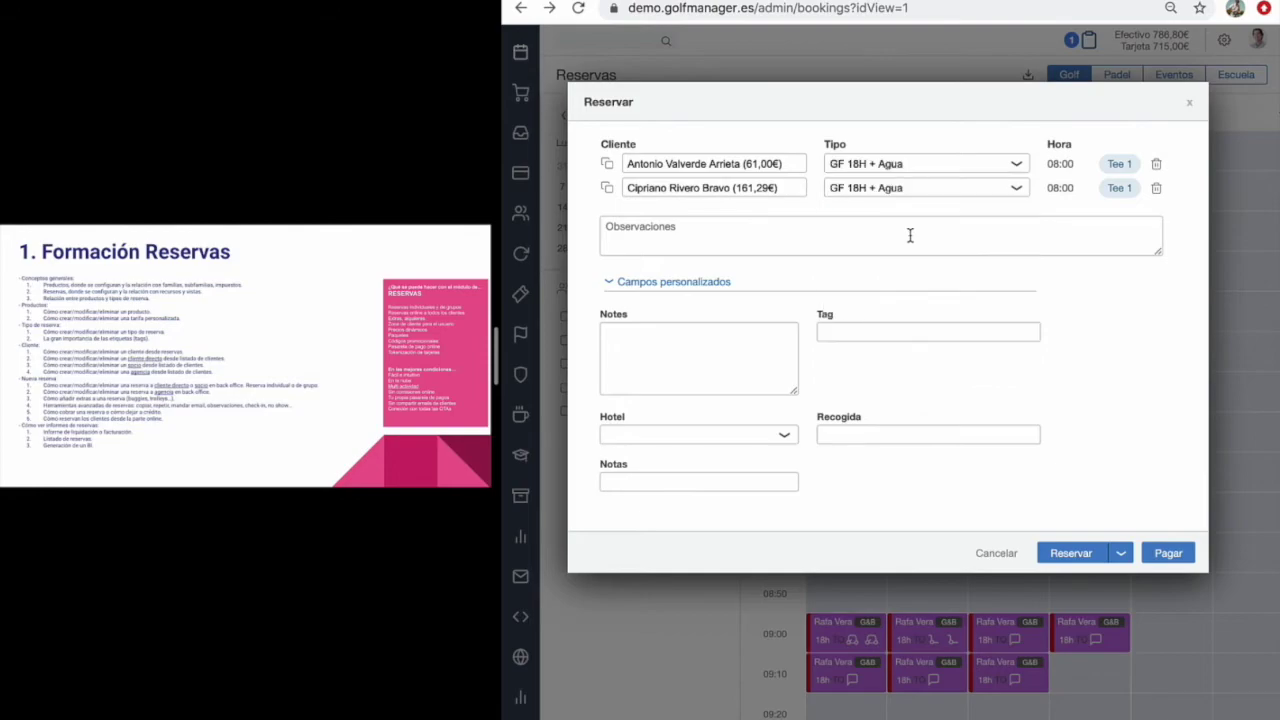
left_click(1166, 553)
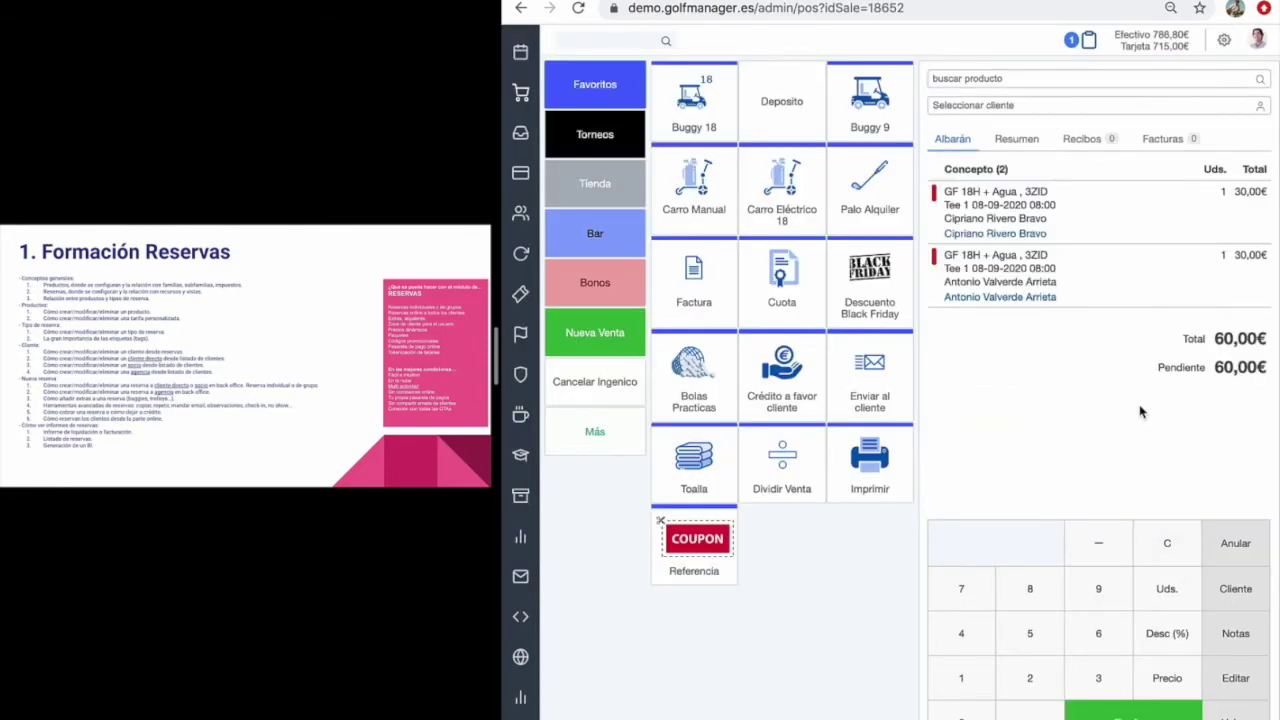
Pay the second player's 30€ line in cash and go back to the tee sheet.
left_click(1114, 290)
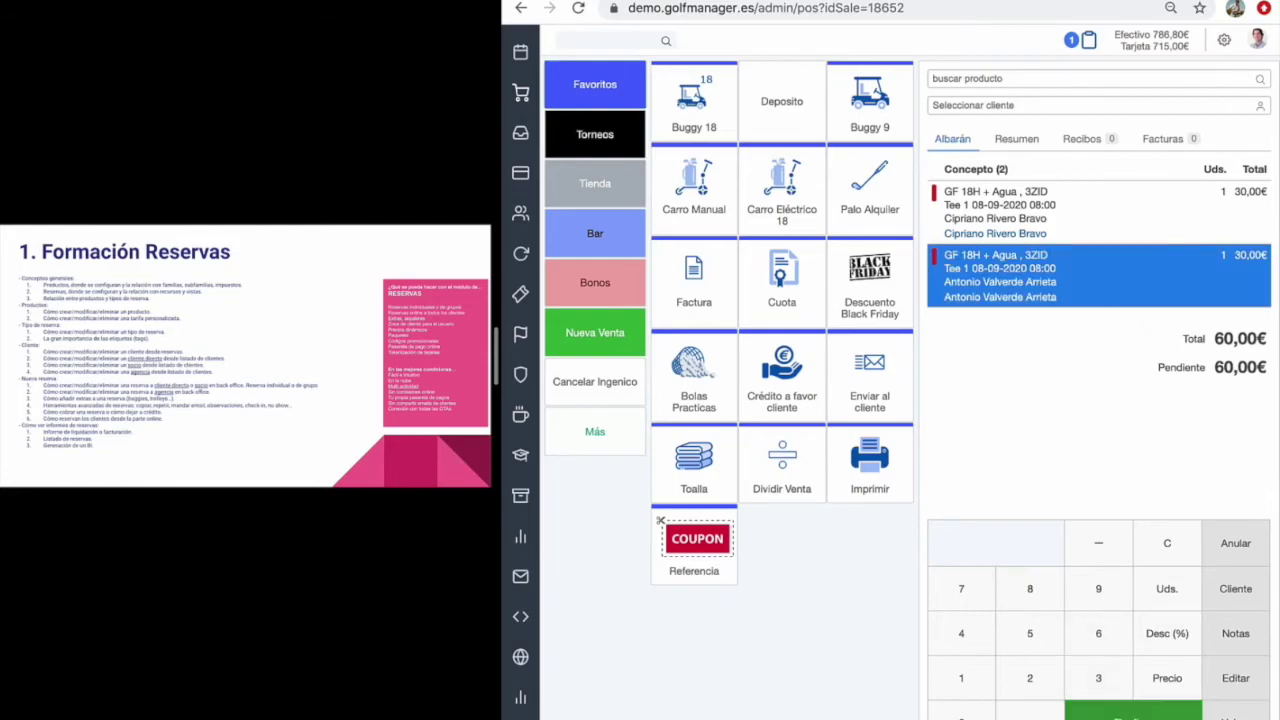
left_click(1120, 710)
left_click(866, 321)
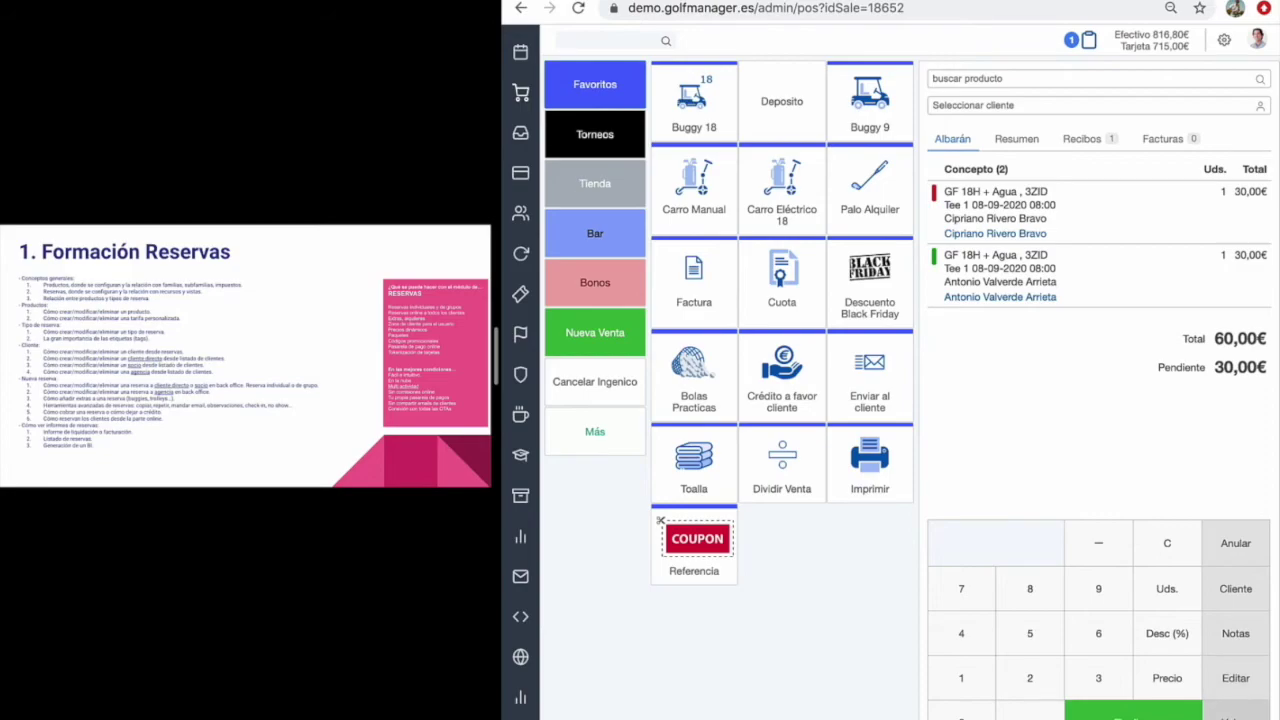
key("alt+Left")
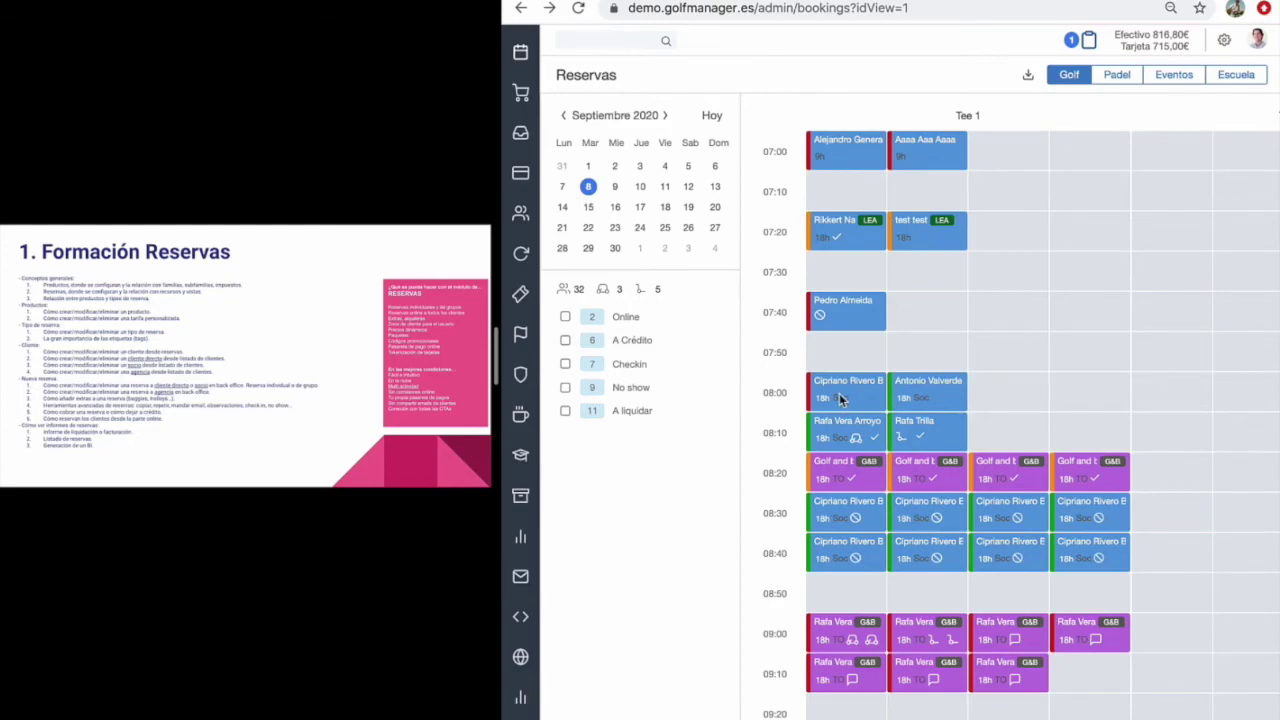
Book all four 07:50 slots for the 've…' client and pay the full 240€ by card.
left_click(1070, 351)
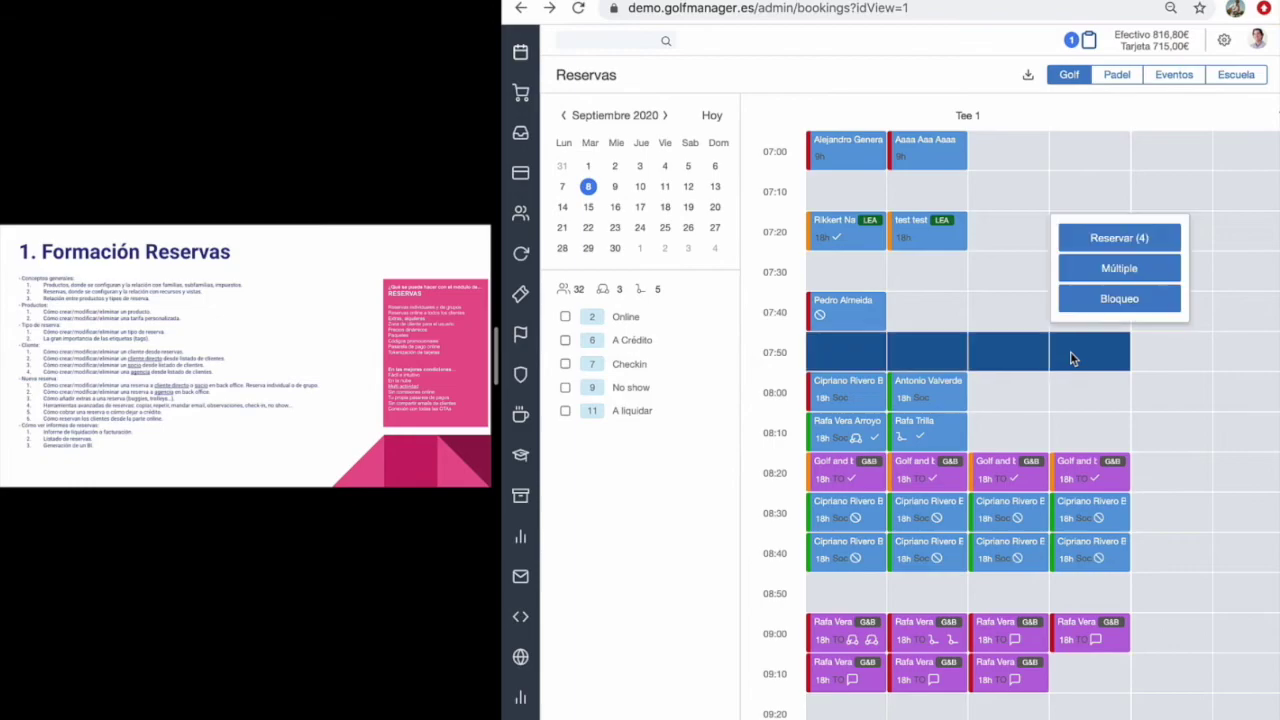
left_click(1119, 238)
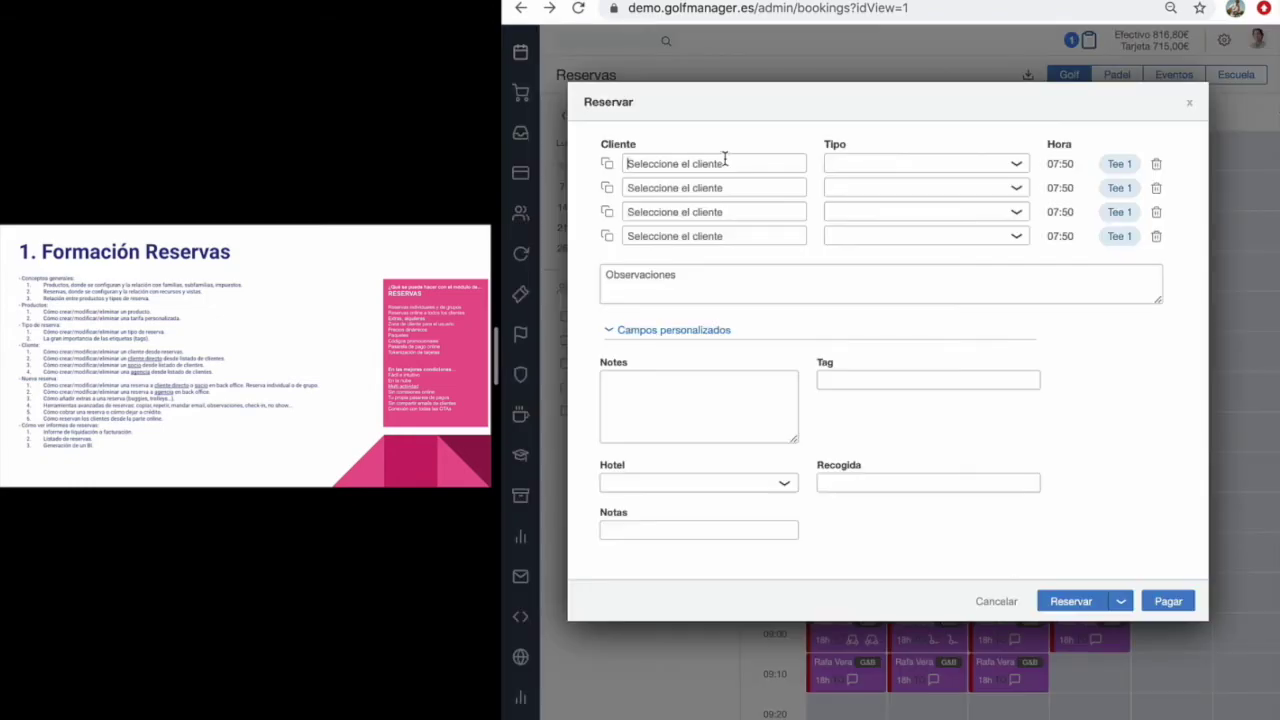
type("ve")
left_click(686, 225)
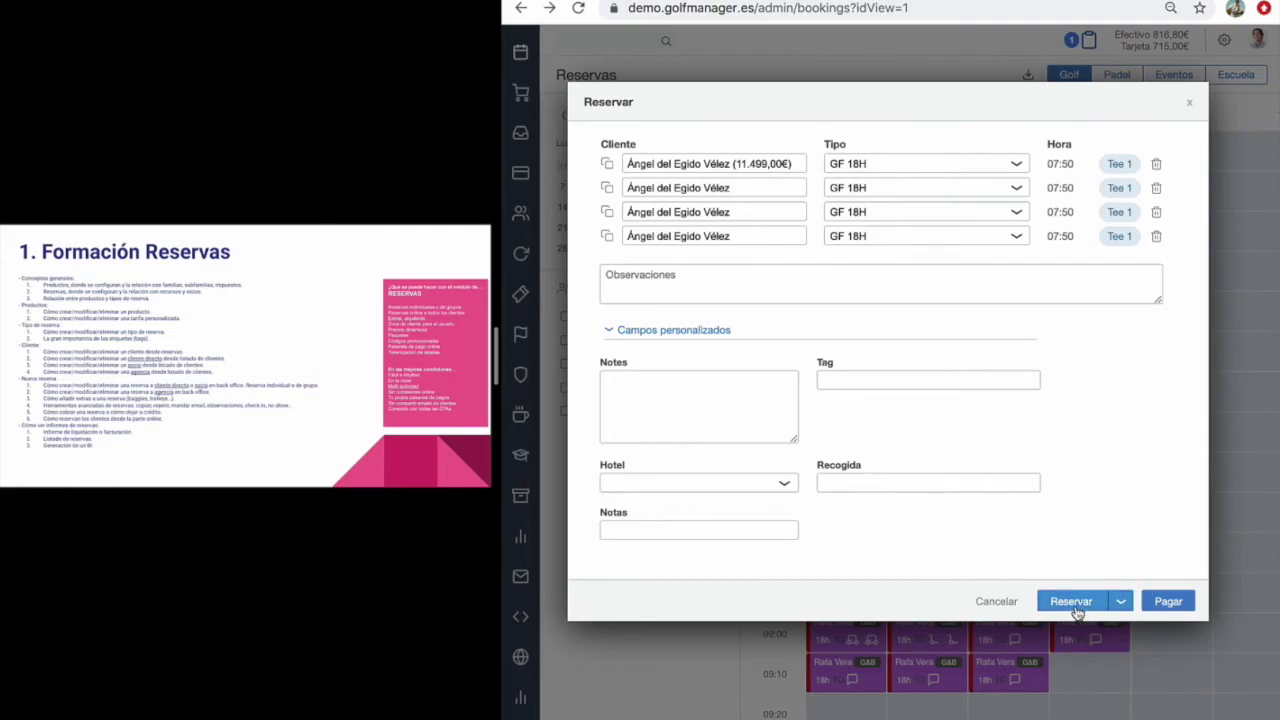
left_click(1170, 601)
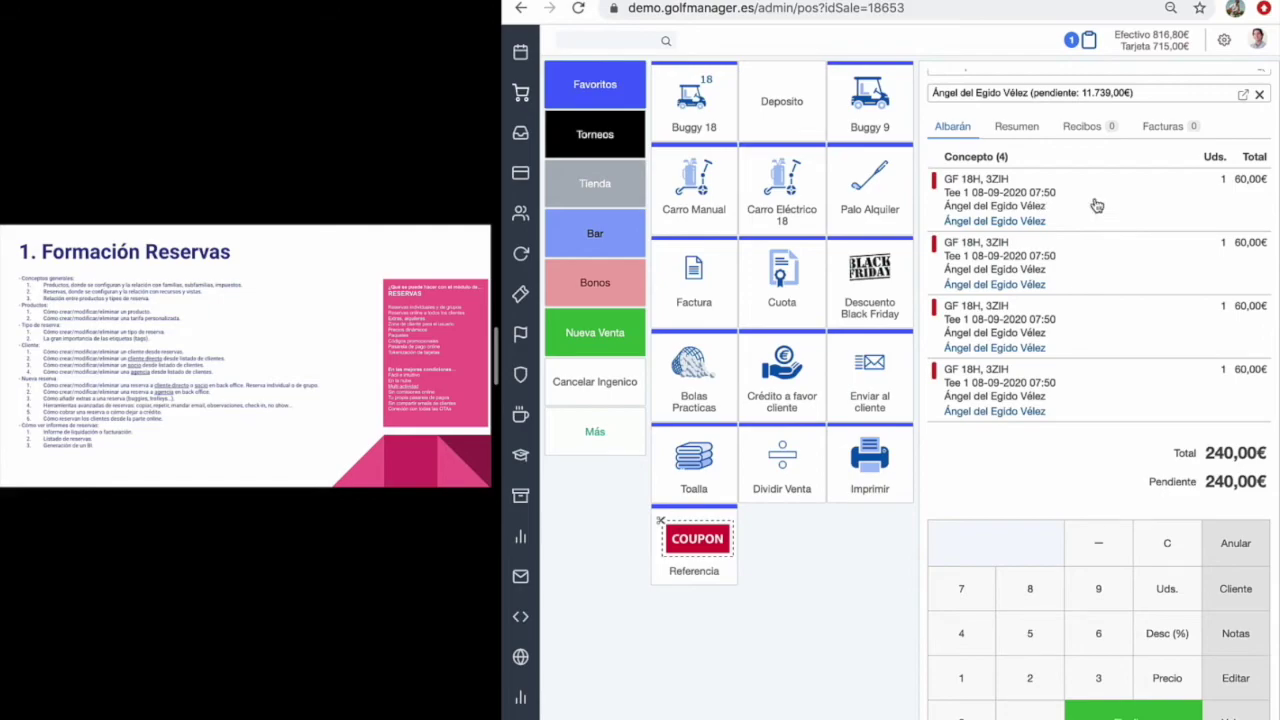
left_click(1130, 712)
left_click(879, 444)
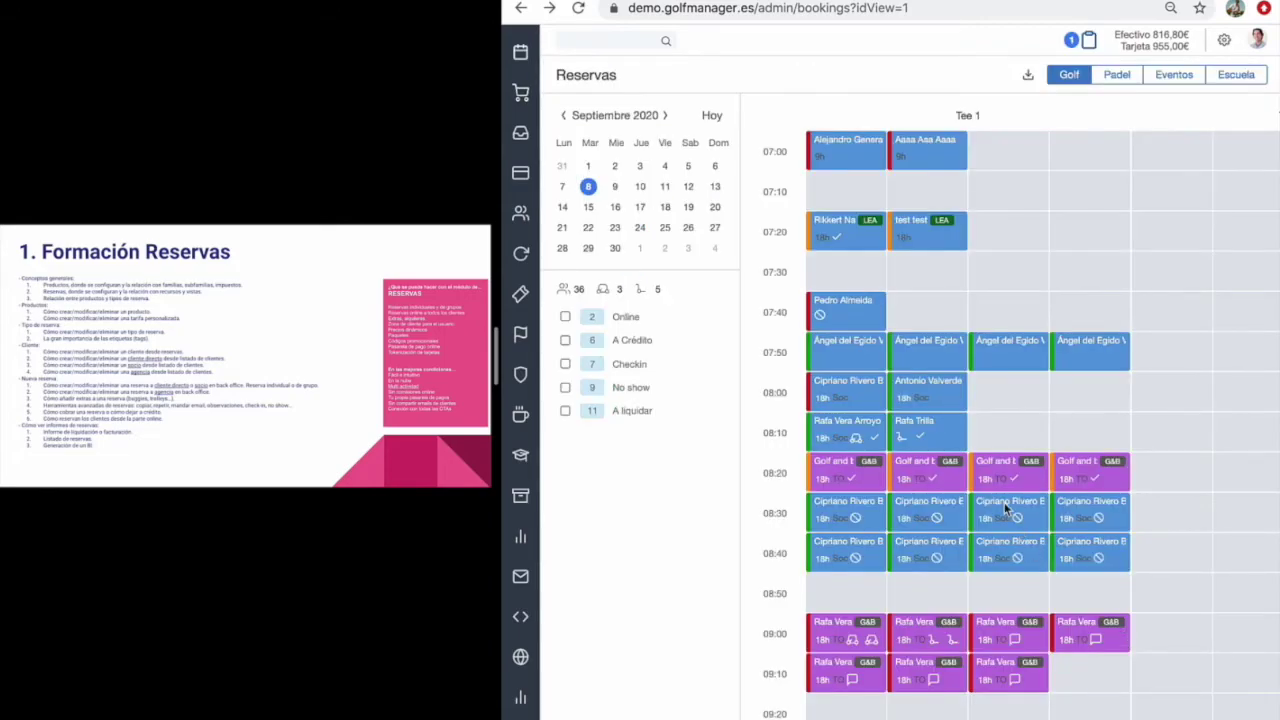
Refund all four paid green fees on the 07:50 group booking at the till.
left_click(908, 360)
left_click(1093, 187)
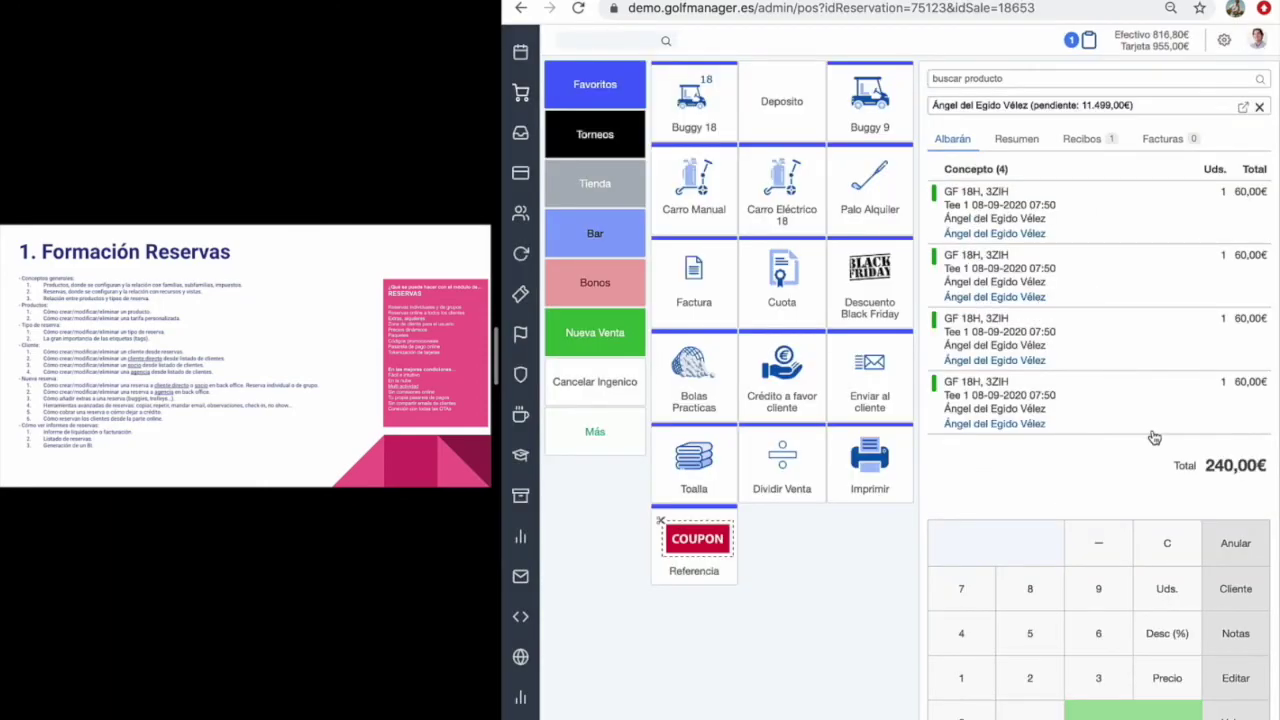
left_click(1236, 543)
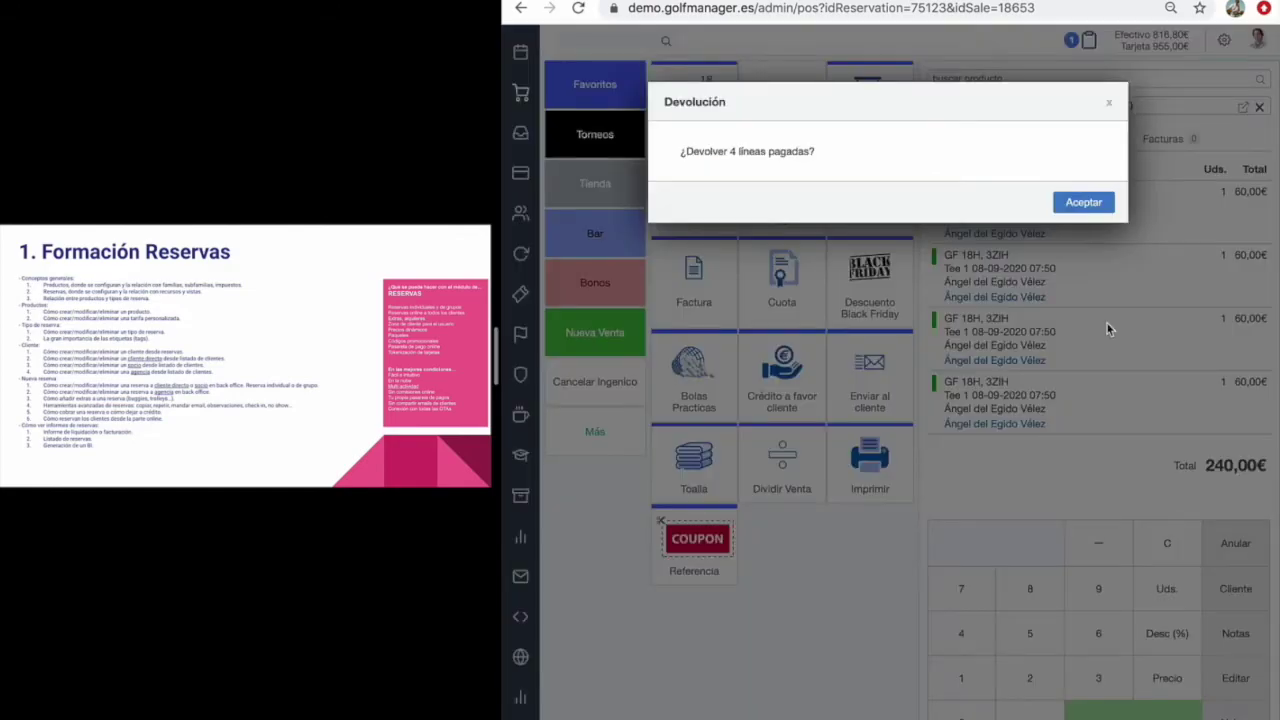
left_click(1085, 205)
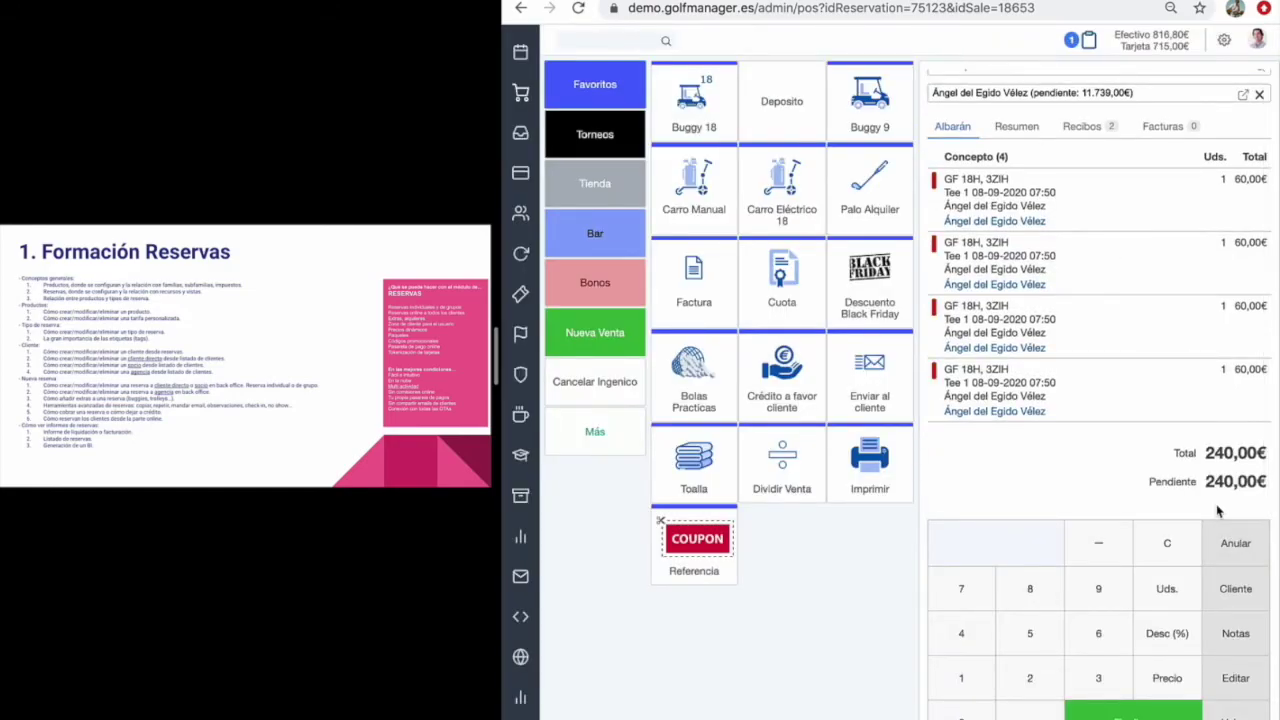
Pay the third and fourth green-fee lines by card.
left_click(1118, 323)
left_click(1118, 397)
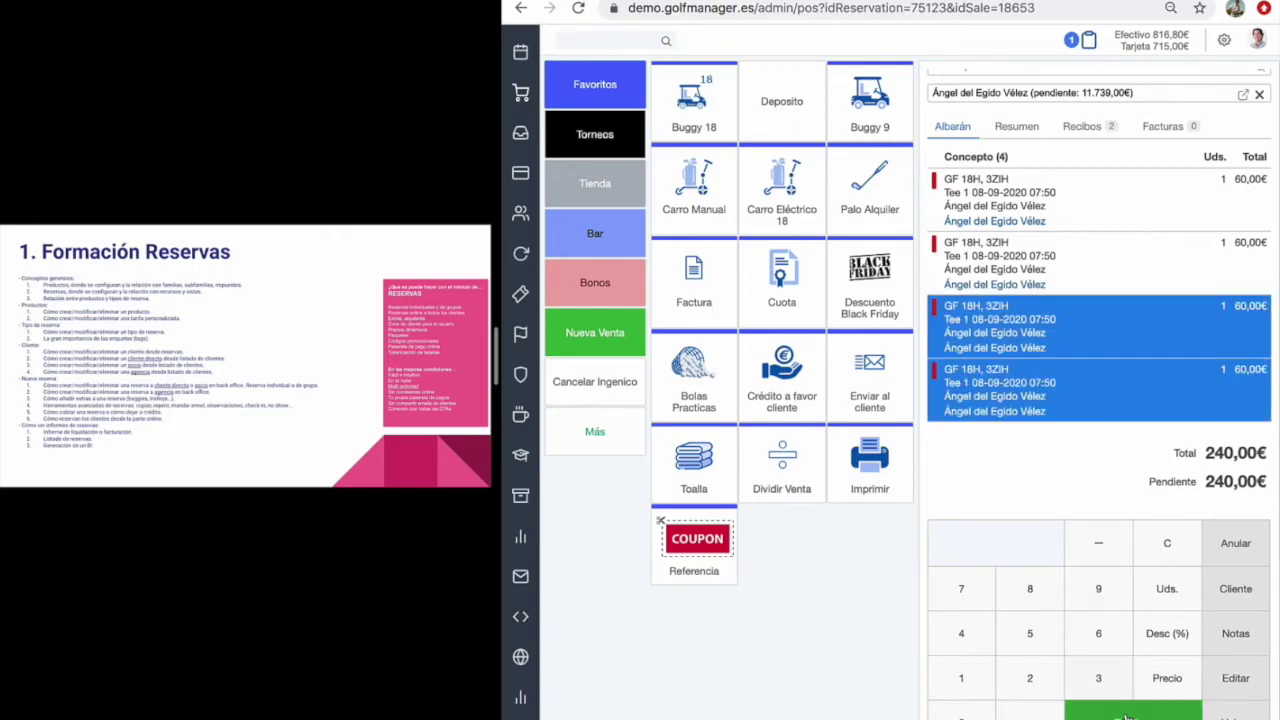
left_click(1133, 712)
left_click(868, 440)
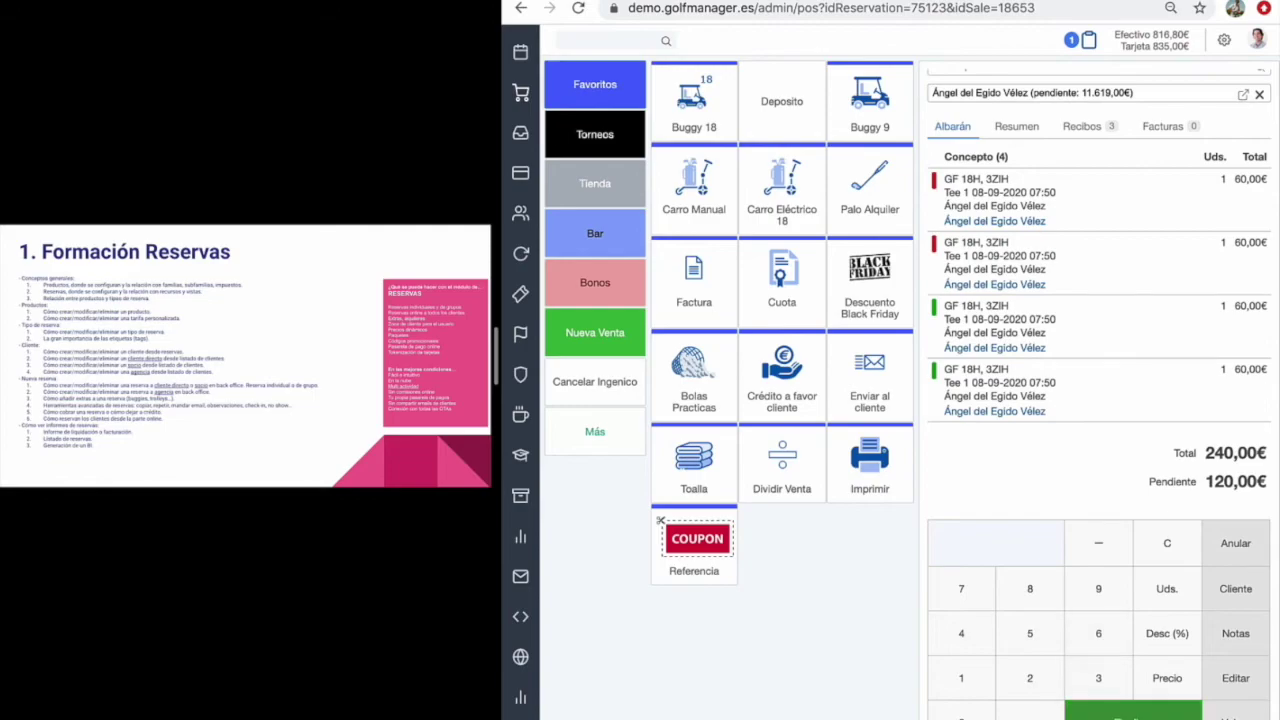
Pay the remaining 120,00€ for the first two green-fee lines in cash.
left_click(1113, 202)
left_click(1110, 276)
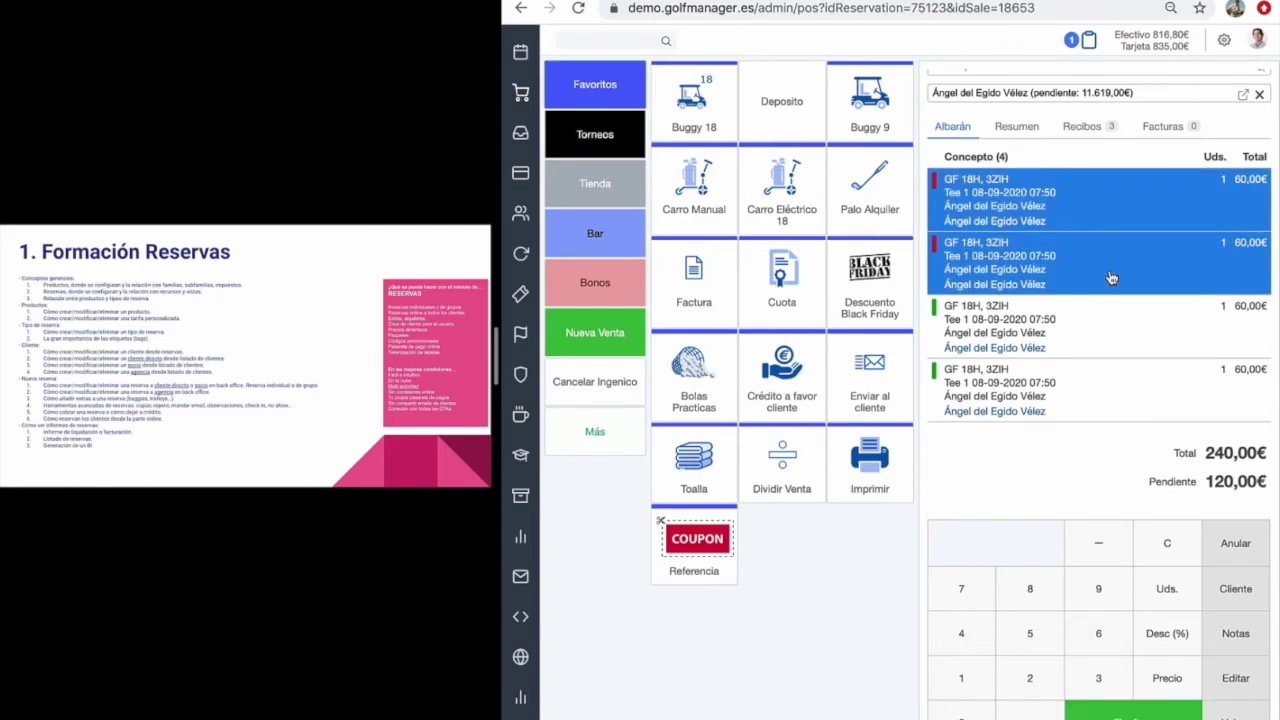
left_click(1130, 706)
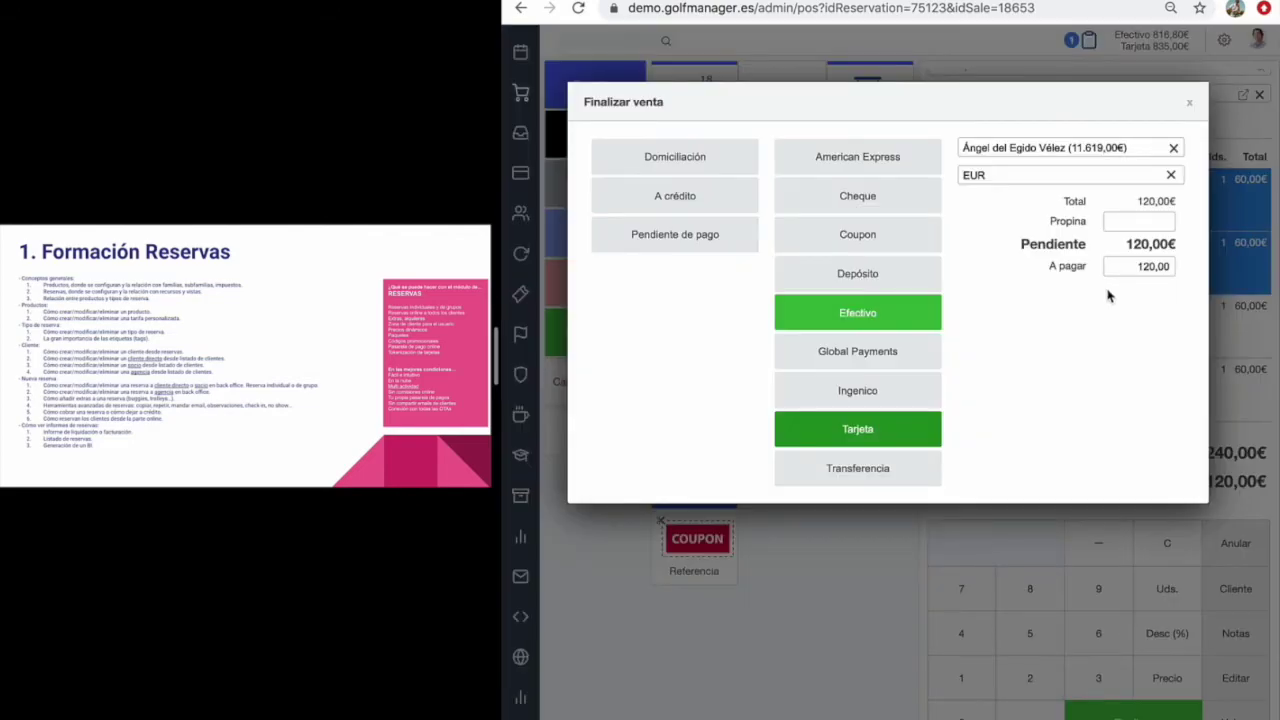
left_click(1191, 104)
left_click(1144, 197)
left_click(1132, 259)
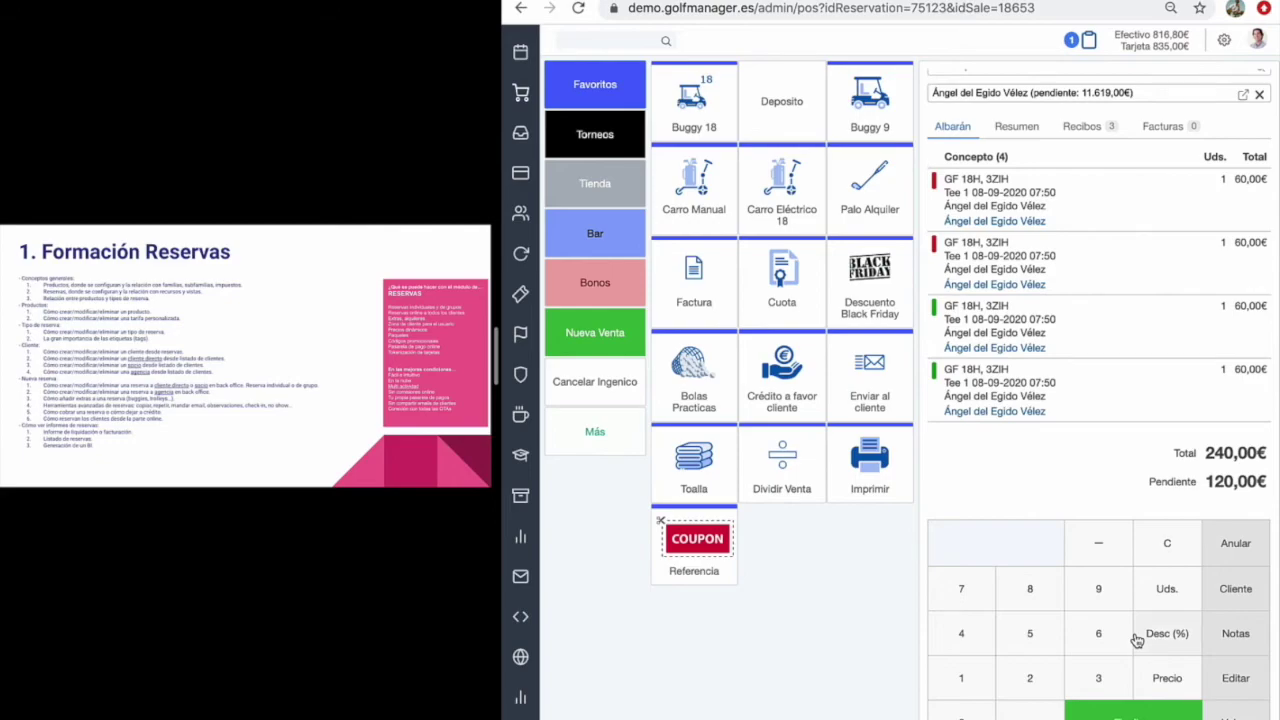
left_click(1138, 713)
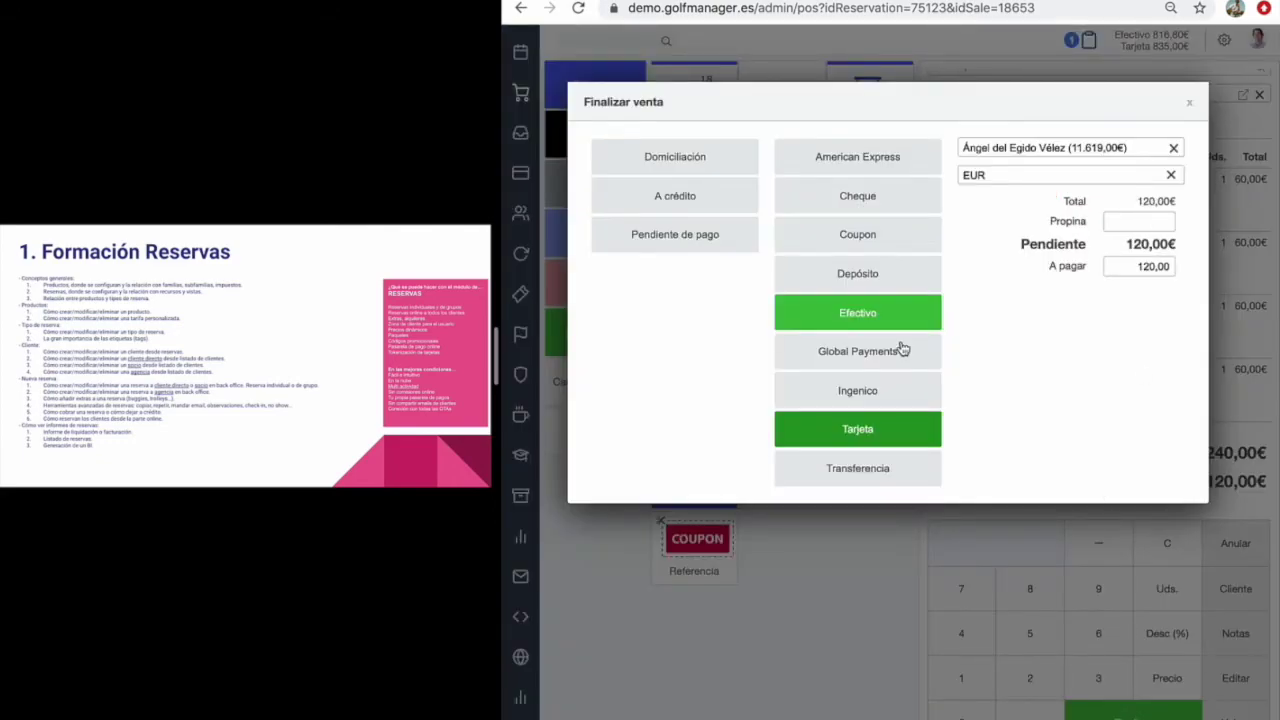
left_click(866, 318)
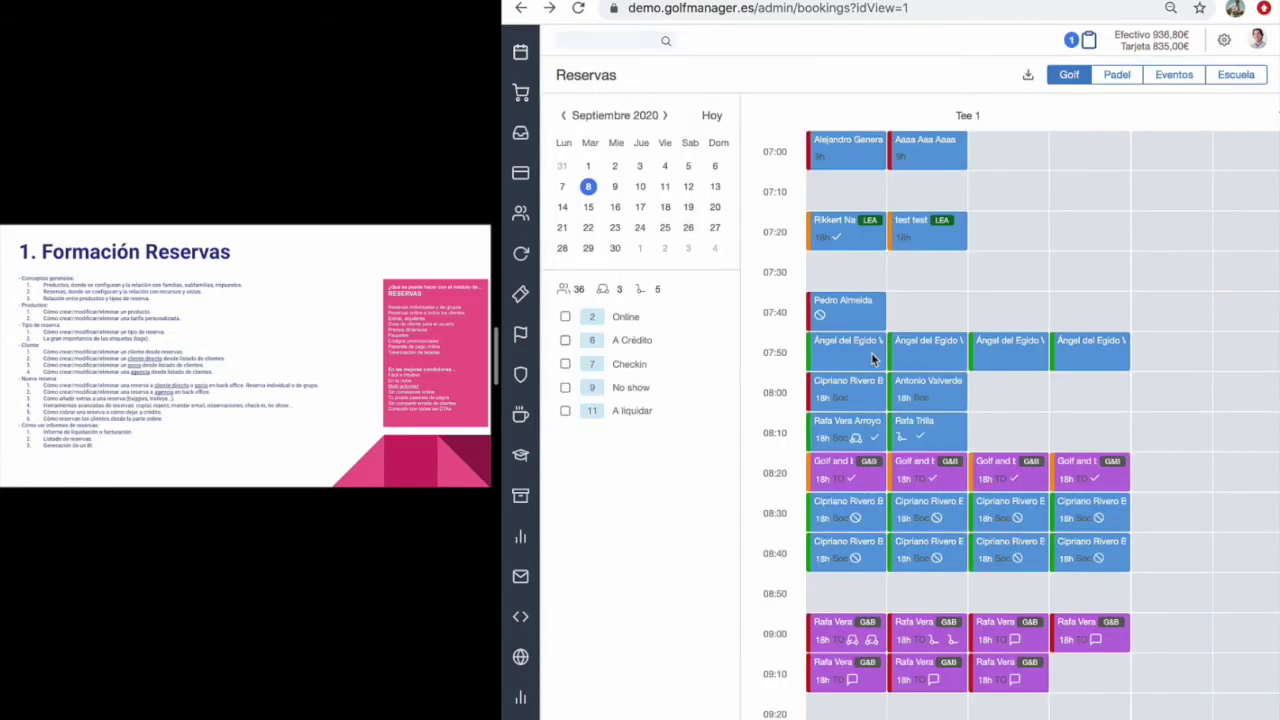
Cancel the single-player 07:40 booking.
left_click(848, 313)
left_click(1117, 555)
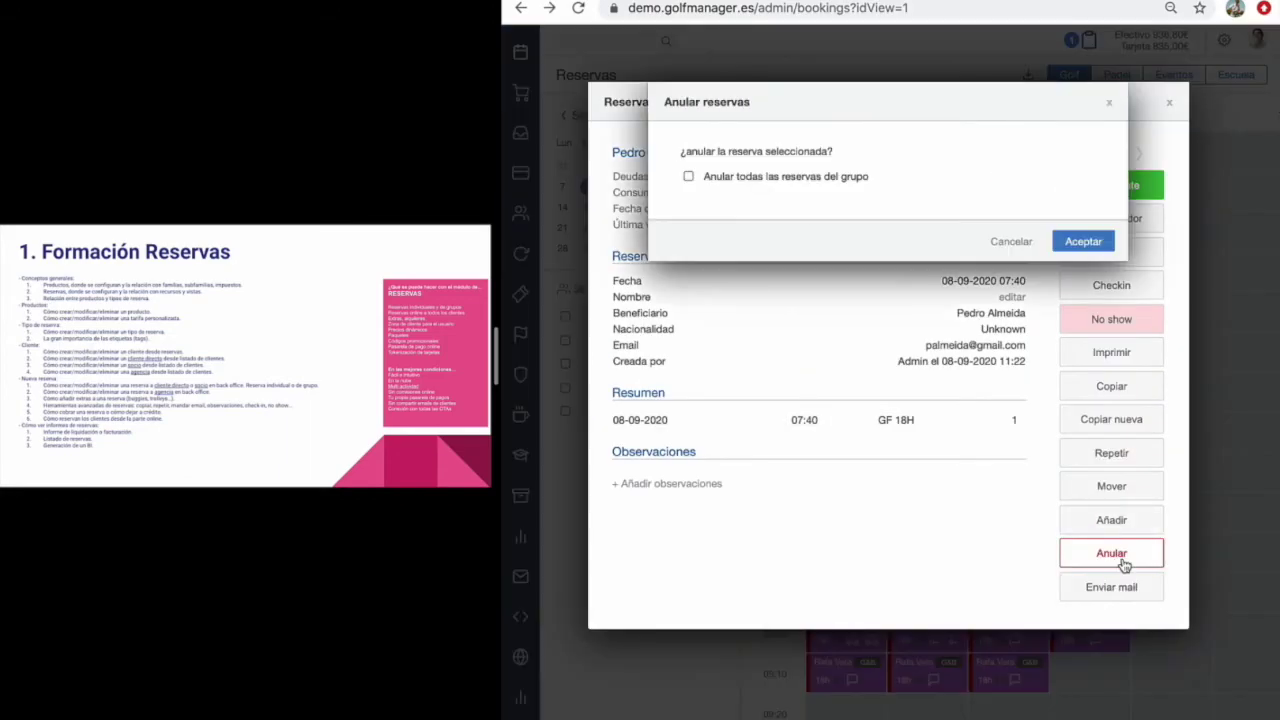
left_click(1083, 241)
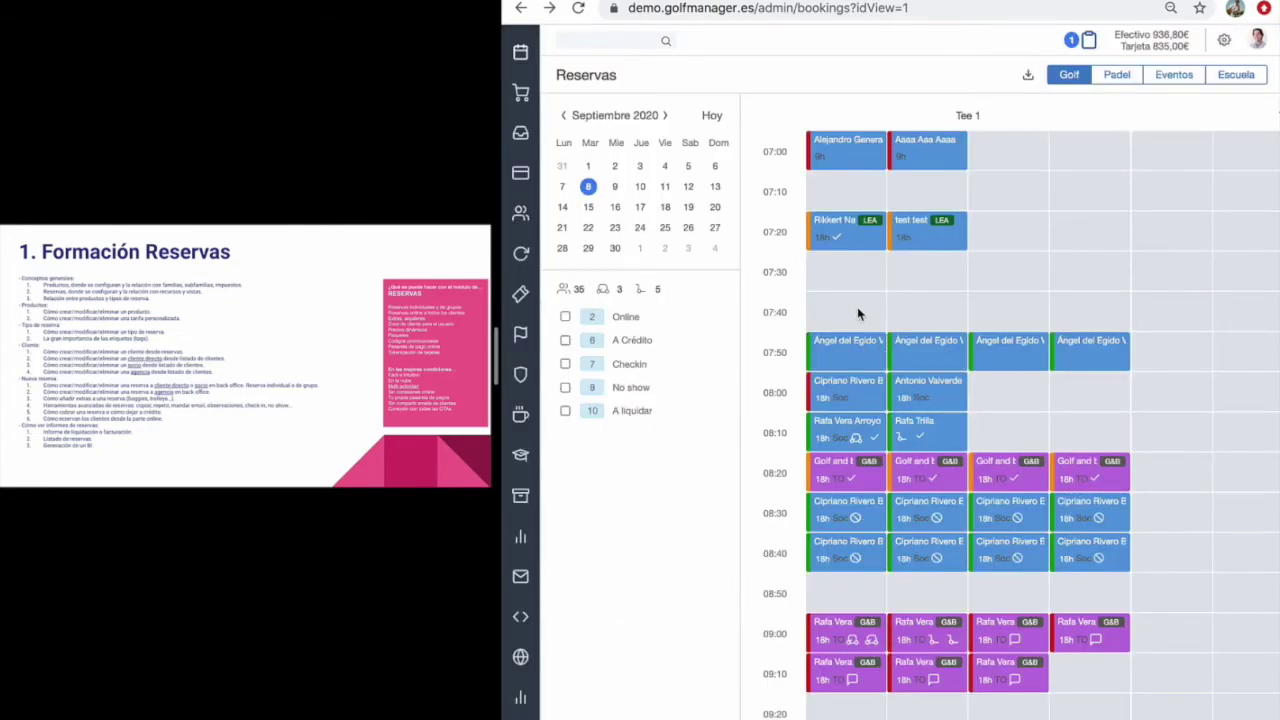
Attempt to cancel the paid 07:50 booking, dismiss the refusal, and open its till sale.
left_click(855, 355)
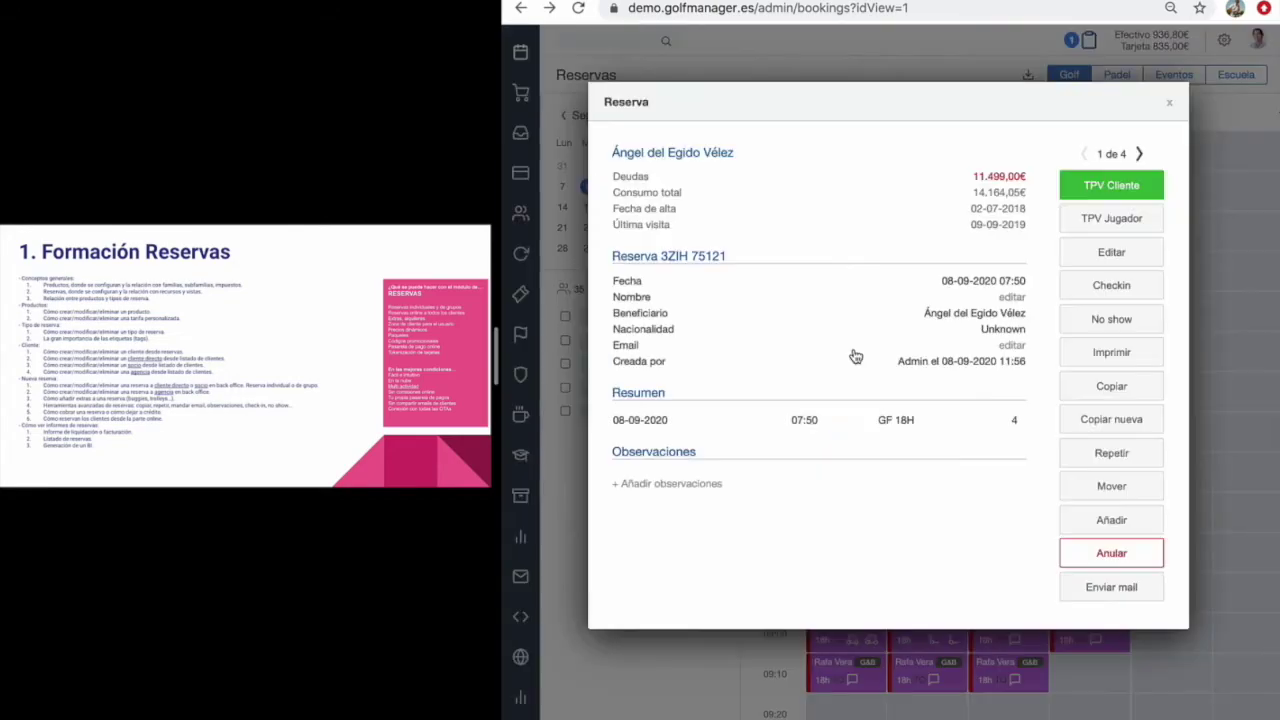
left_click(1112, 553)
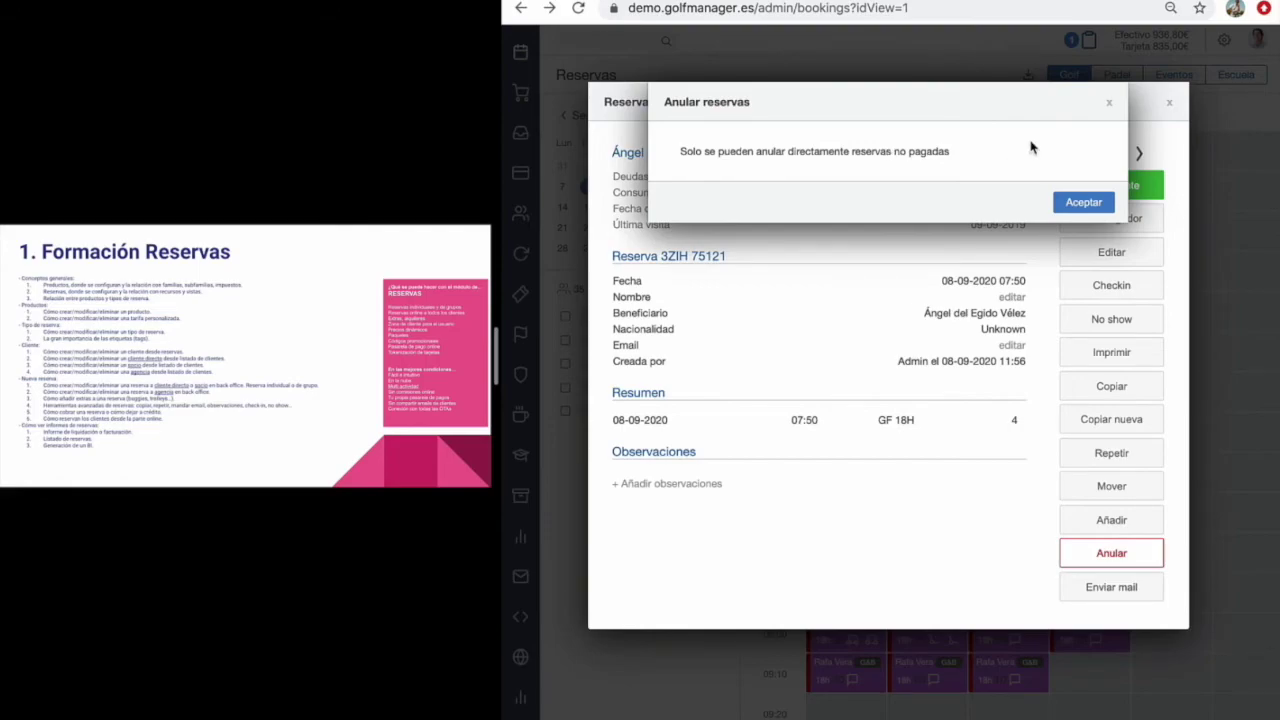
left_click(1109, 104)
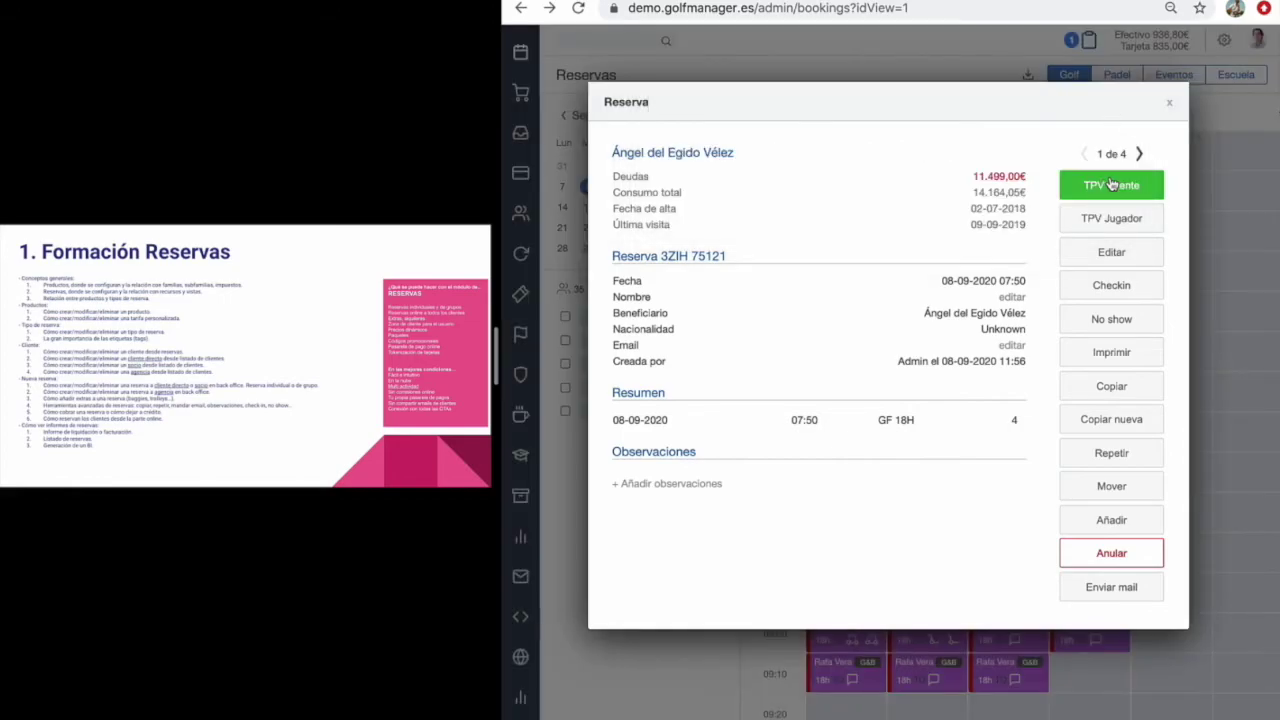
left_click(1112, 184)
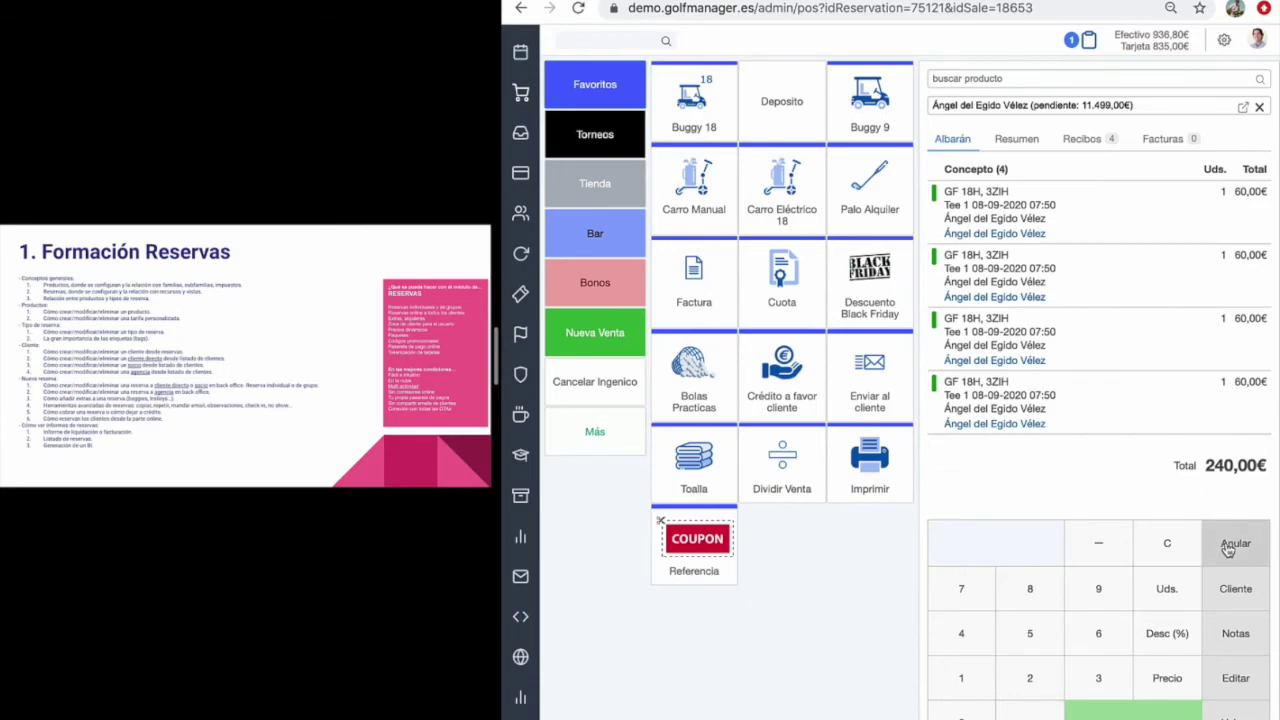
Refund the fourth player's green fee on the 07:50 sale and check the receipts.
left_click(1122, 420)
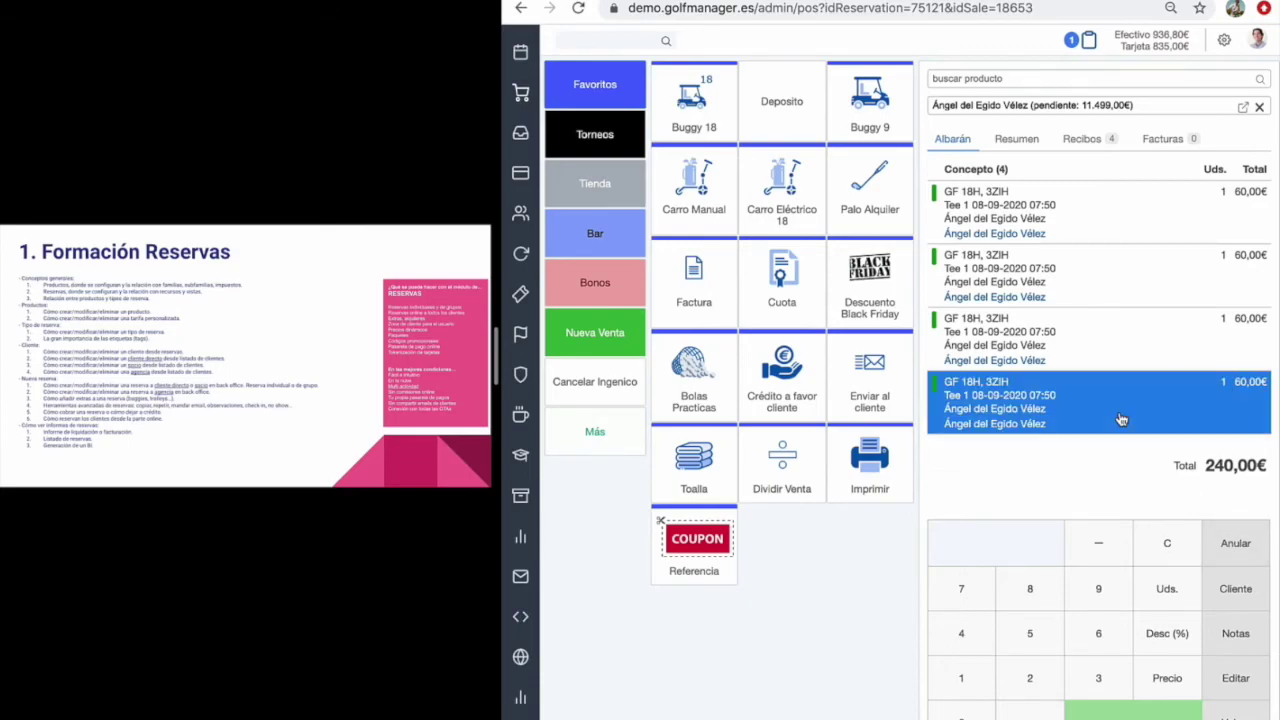
left_click(1231, 545)
left_click(1083, 208)
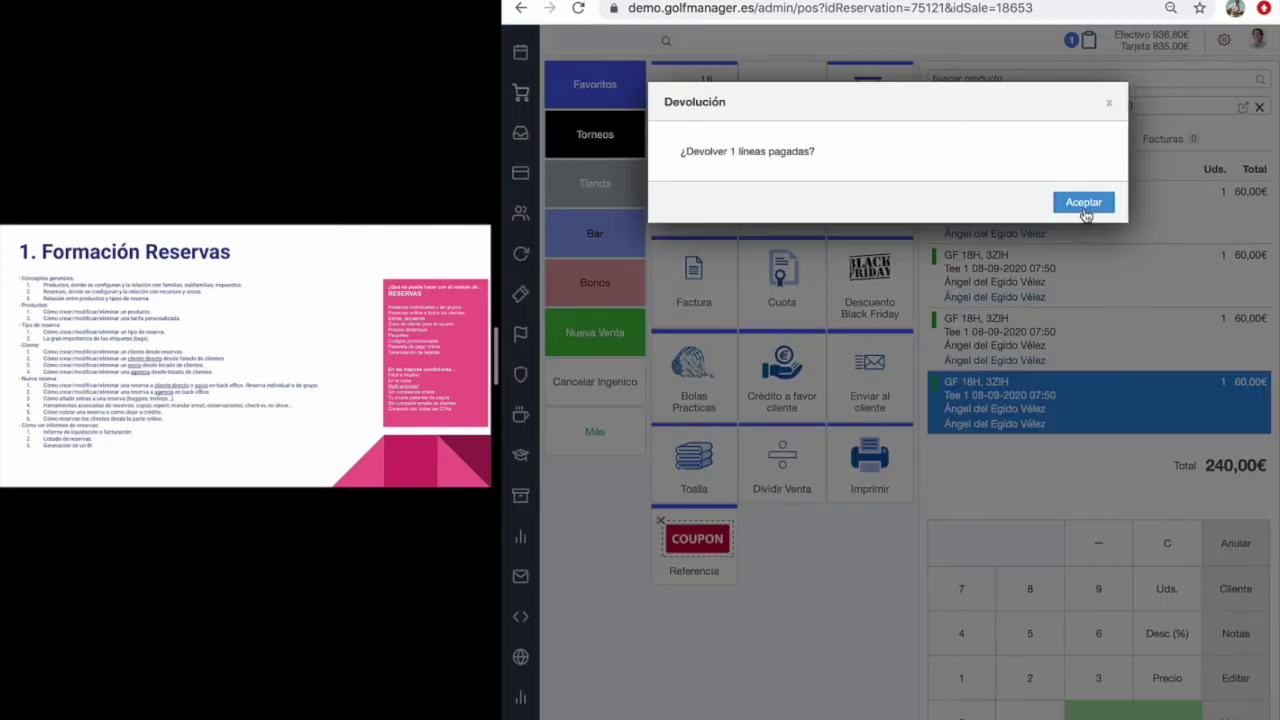
left_click(1099, 128)
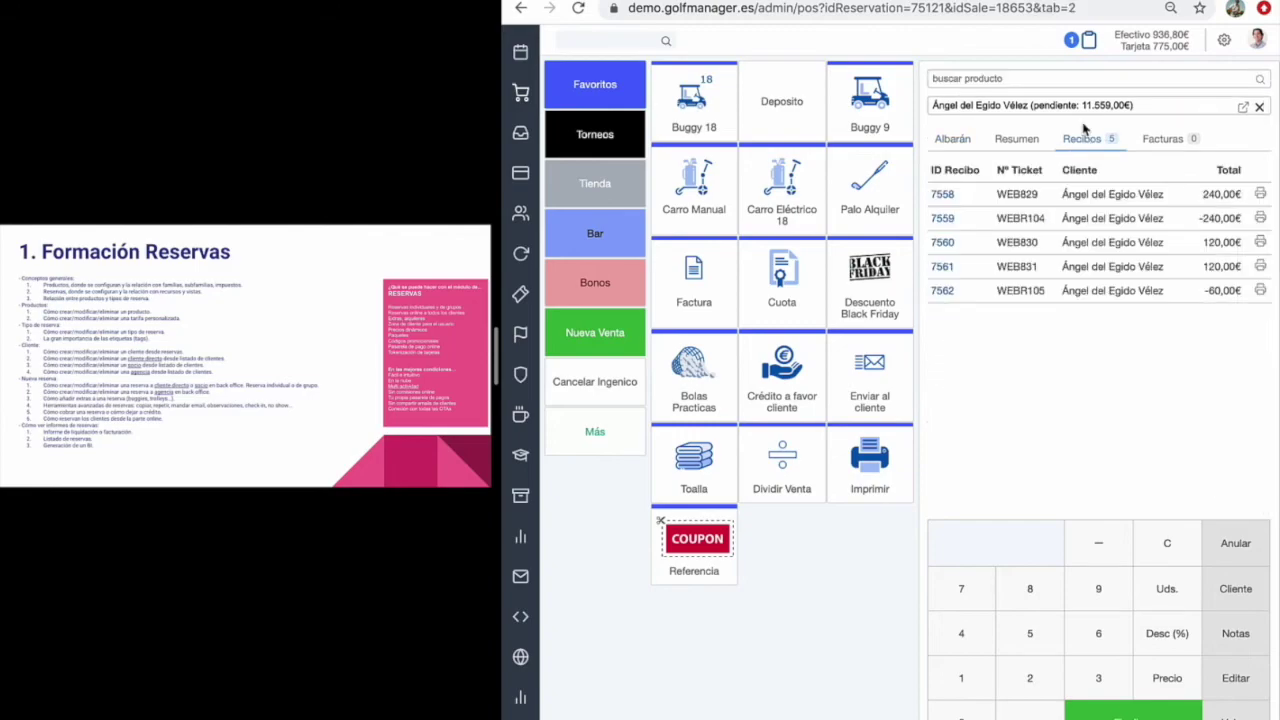
left_click(952, 140)
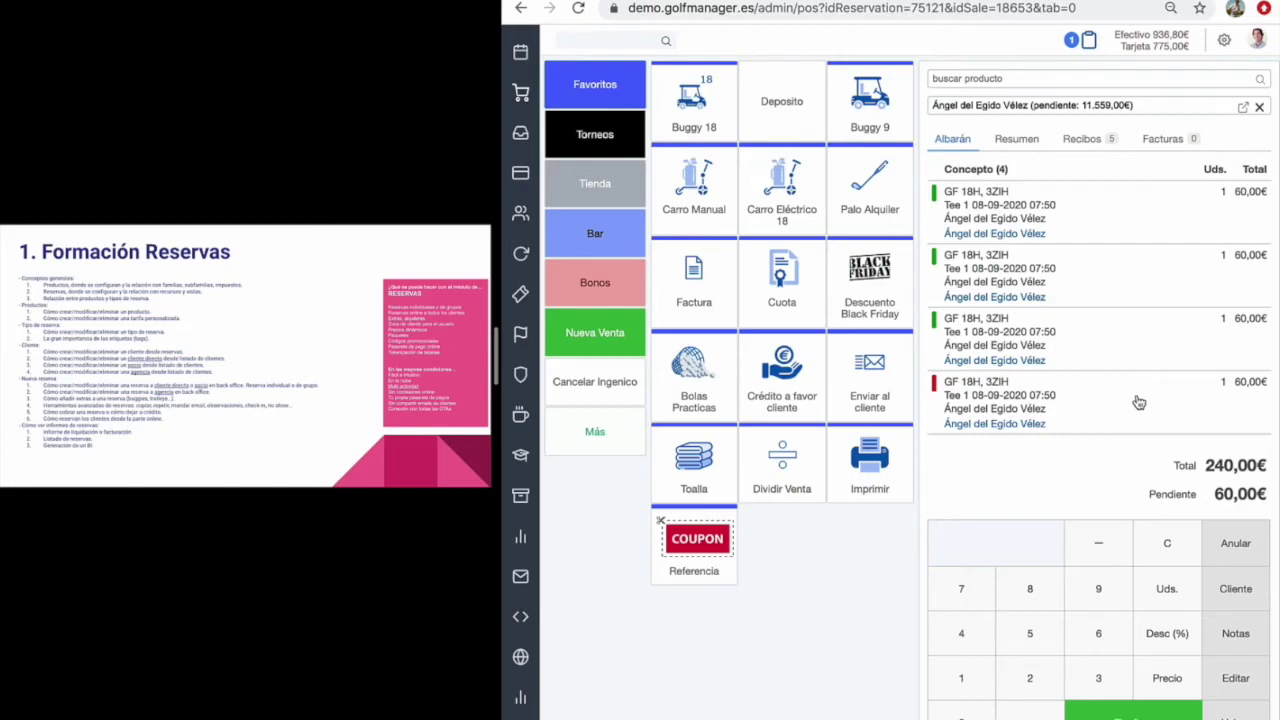
Remove the refunded fourth line, cutting the sale to 180,00€.
left_click(1138, 402)
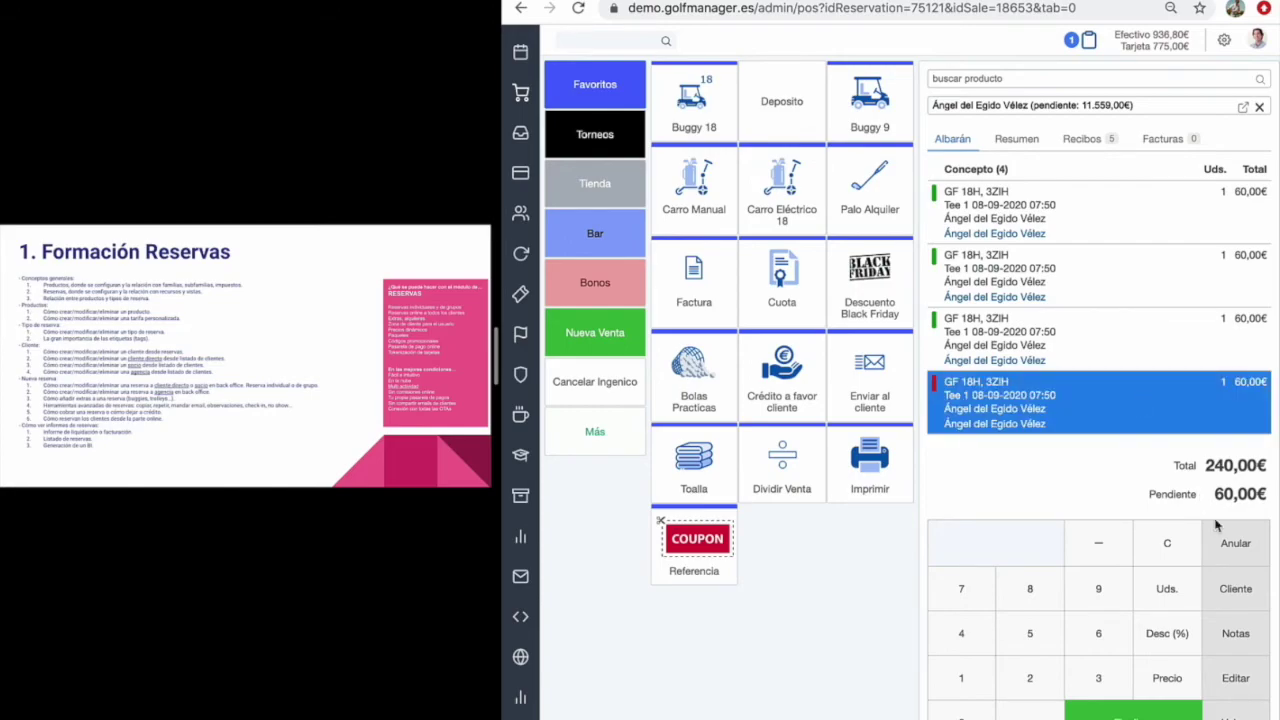
left_click(1228, 540)
left_click(1083, 205)
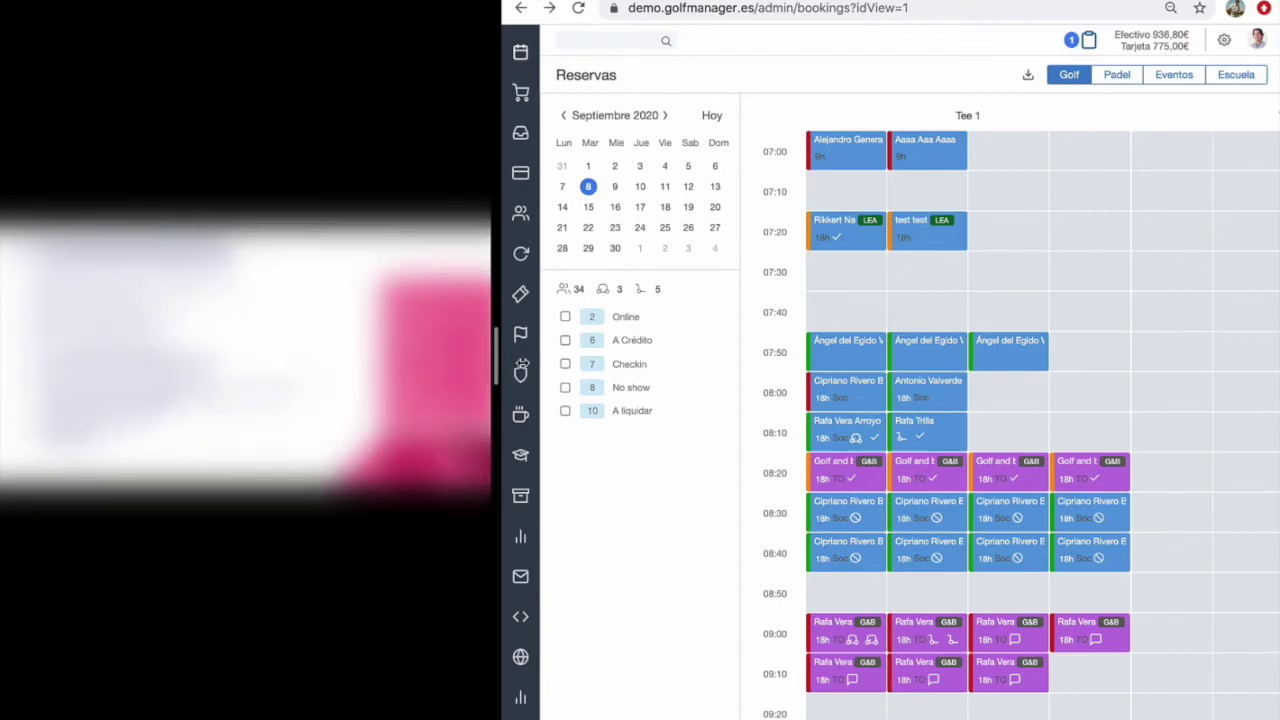
Resize the split view back to its earlier width and expand the Club Demo navigation menu.
left_click_drag(496, 408, 862, 408)
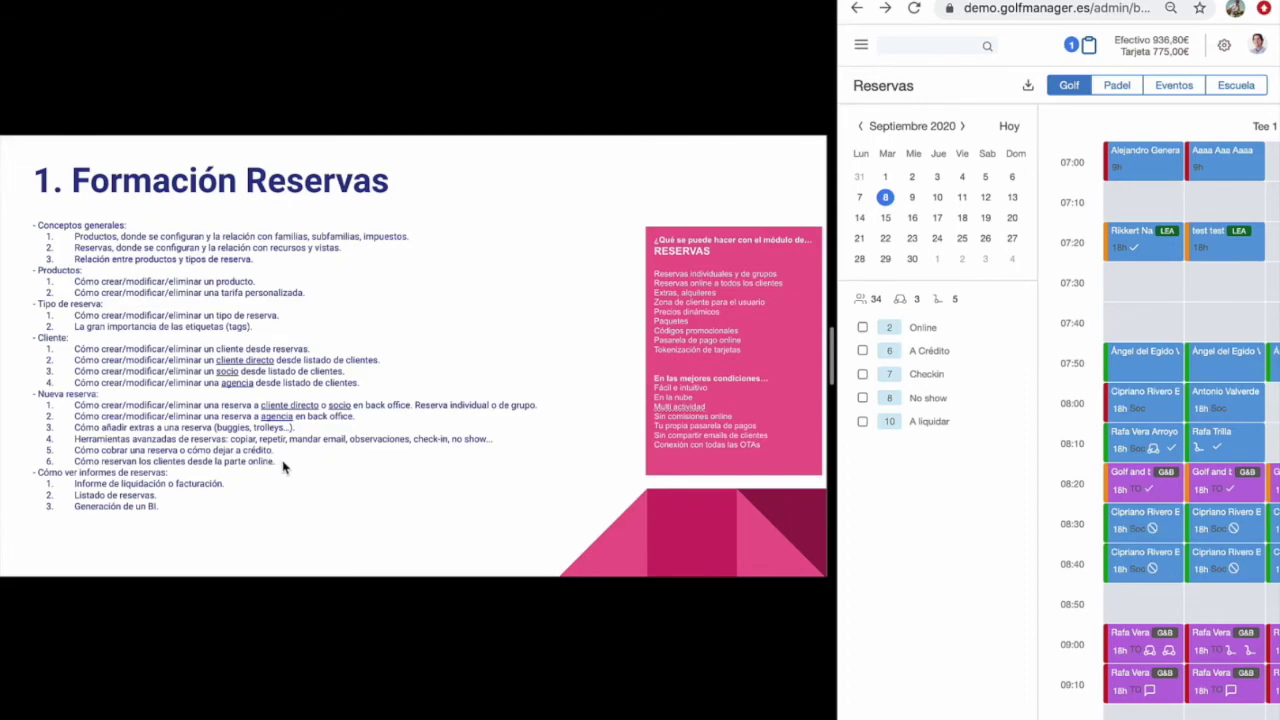
left_click_drag(832, 352, 309, 337)
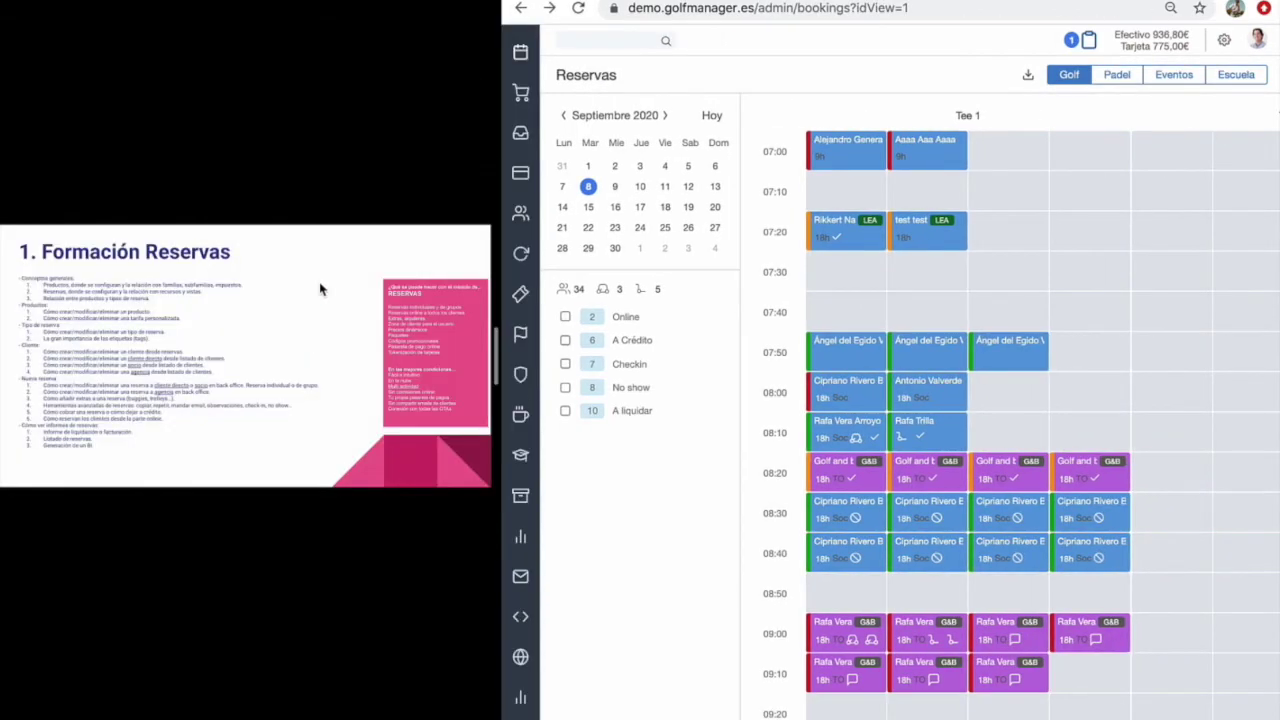
left_click(512, 37)
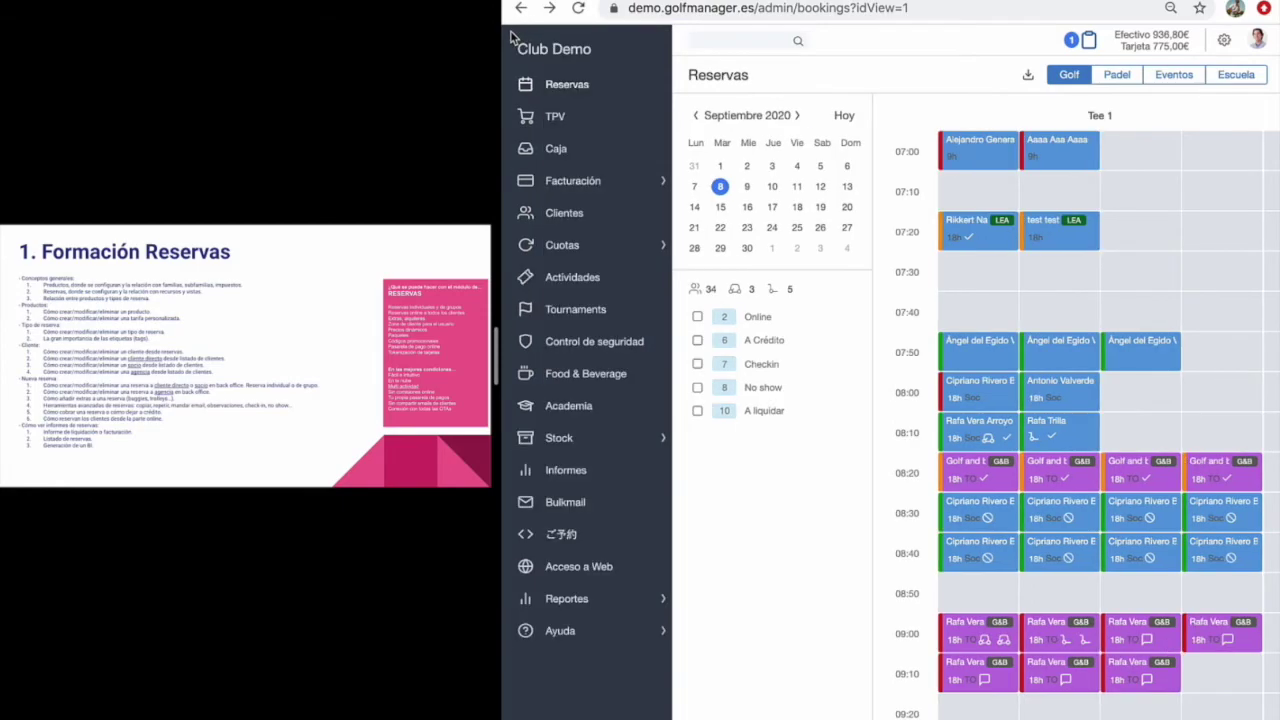
Visit the Acceso a Web online booking site, the academy teachers' schedule, and the bookings calendar.
left_click(593, 574)
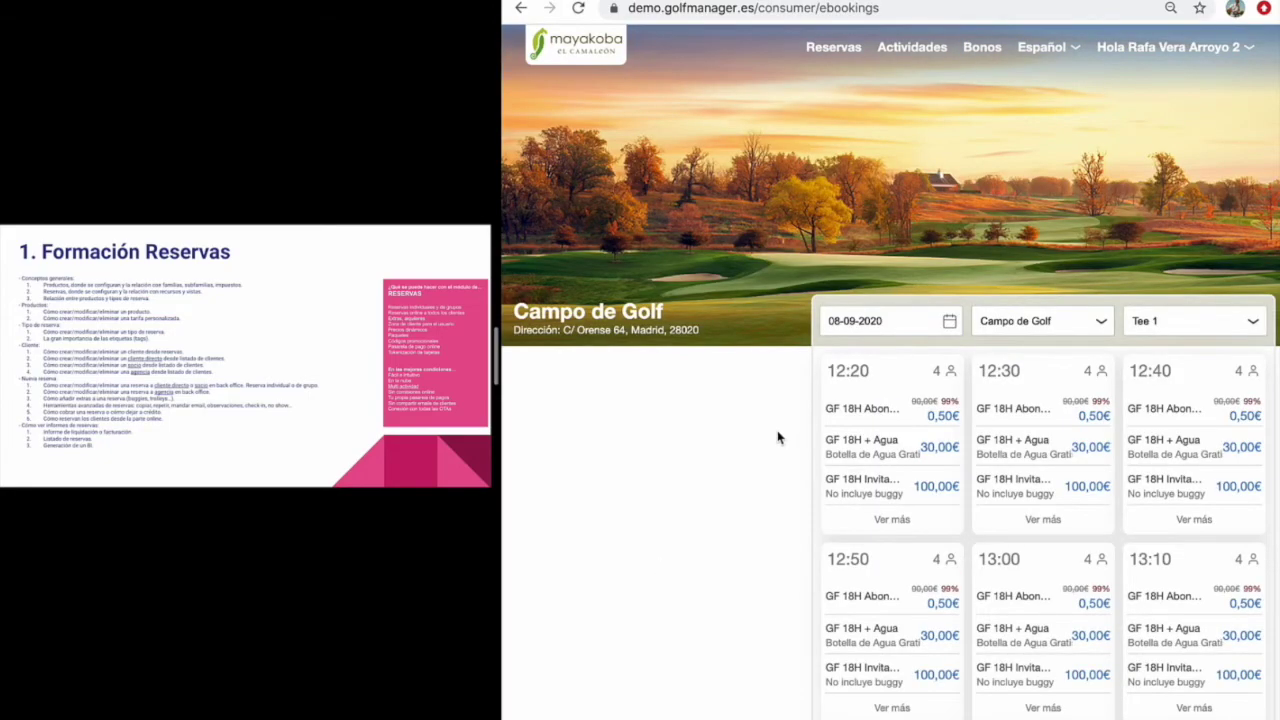
left_click(520, 8)
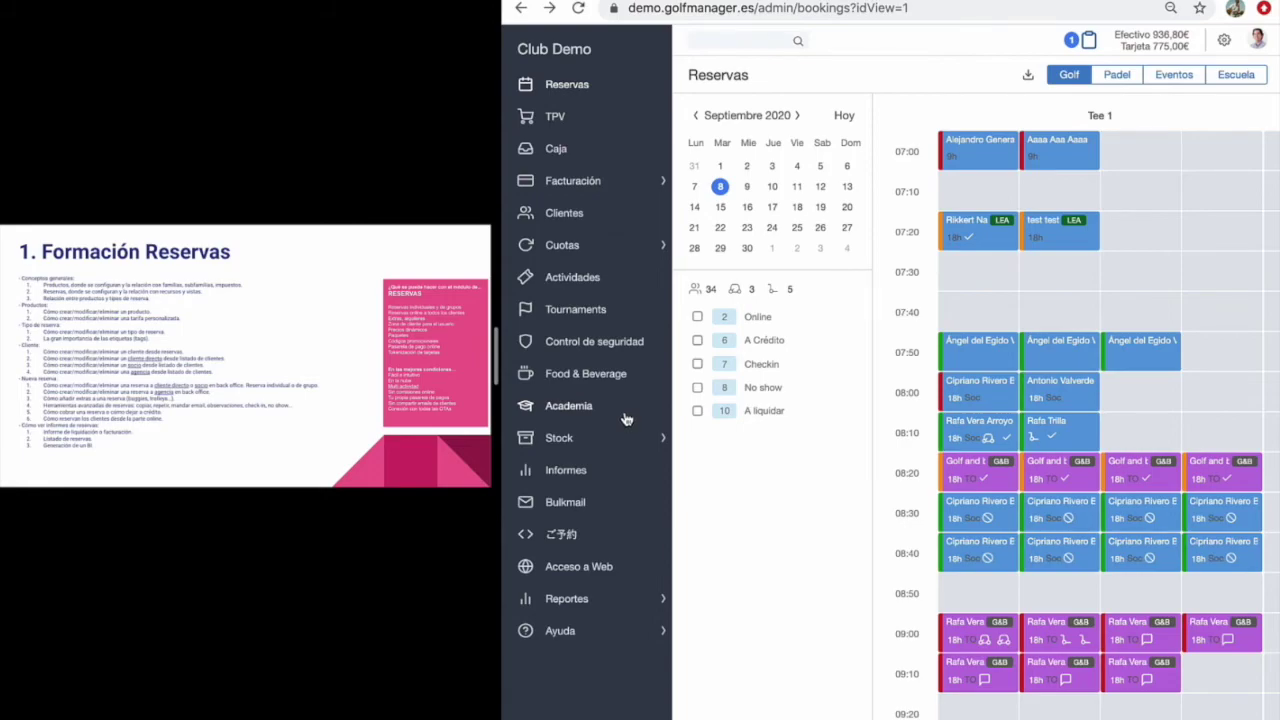
left_click(578, 418)
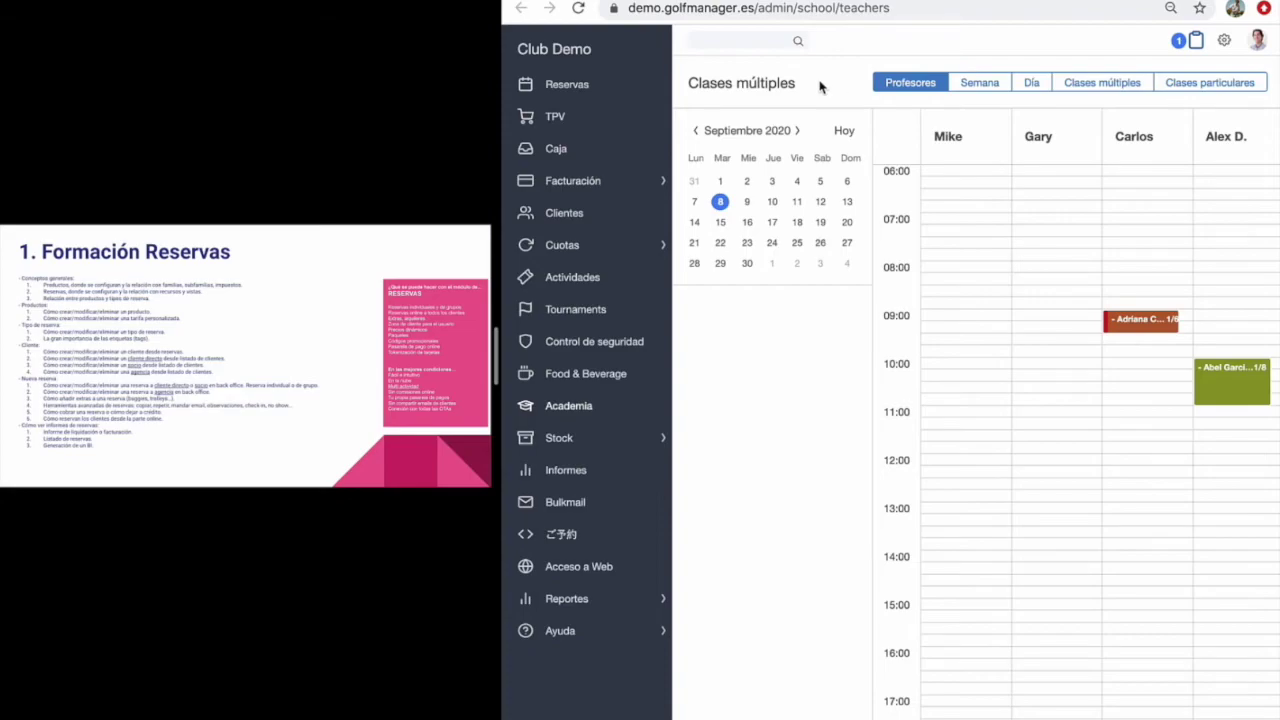
left_click(797, 2)
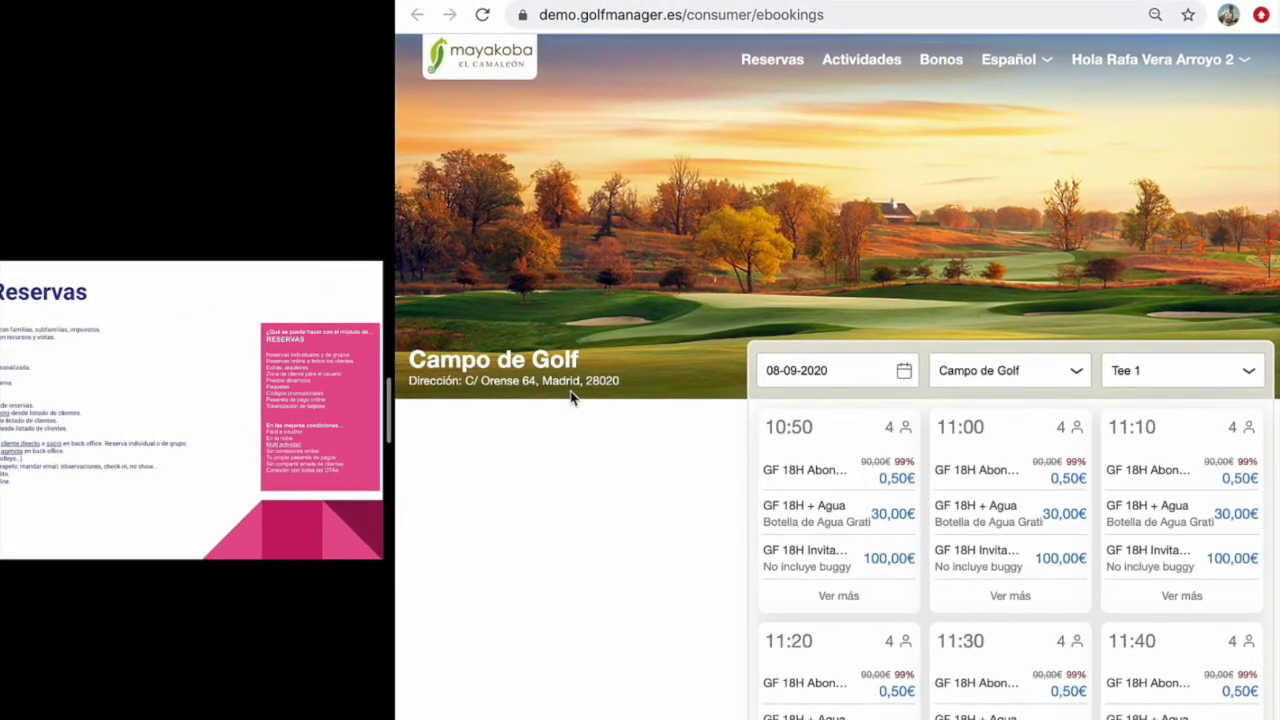
Zoom the portal out two levels so the tee-time cards fit, then sign the customer out via Salir.
key("ctrl+minus")
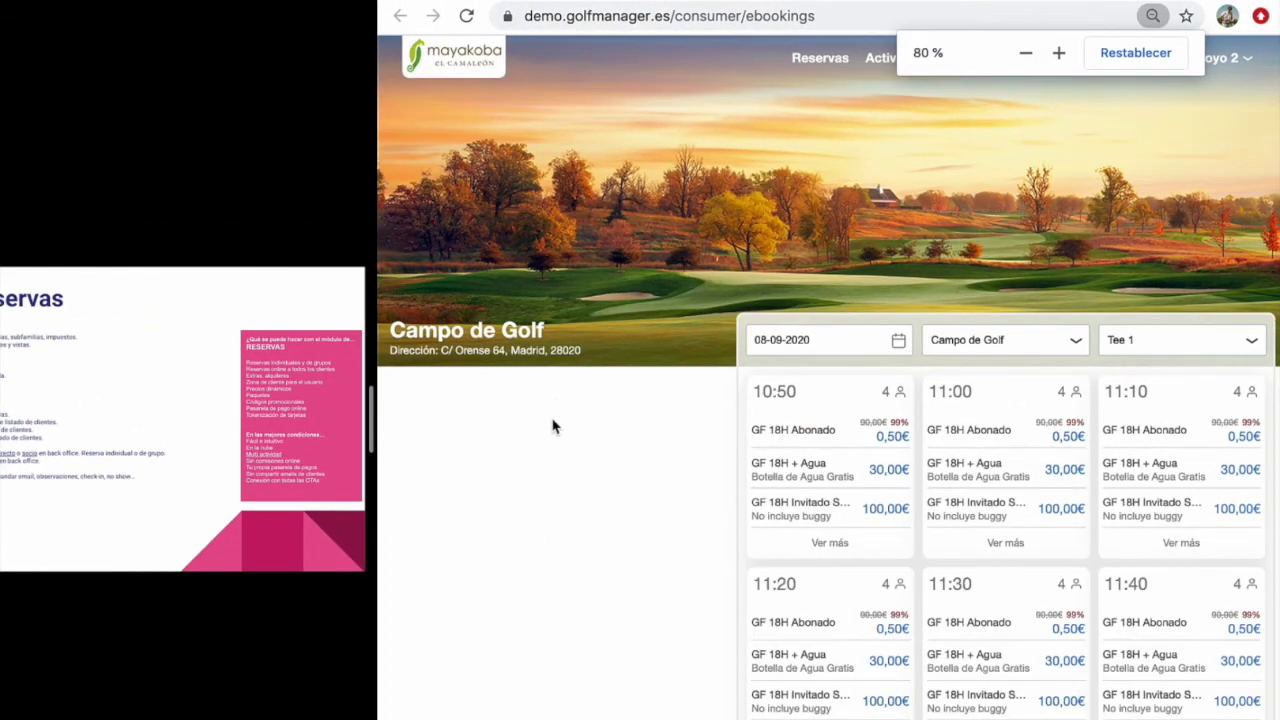
key("ctrl+minus")
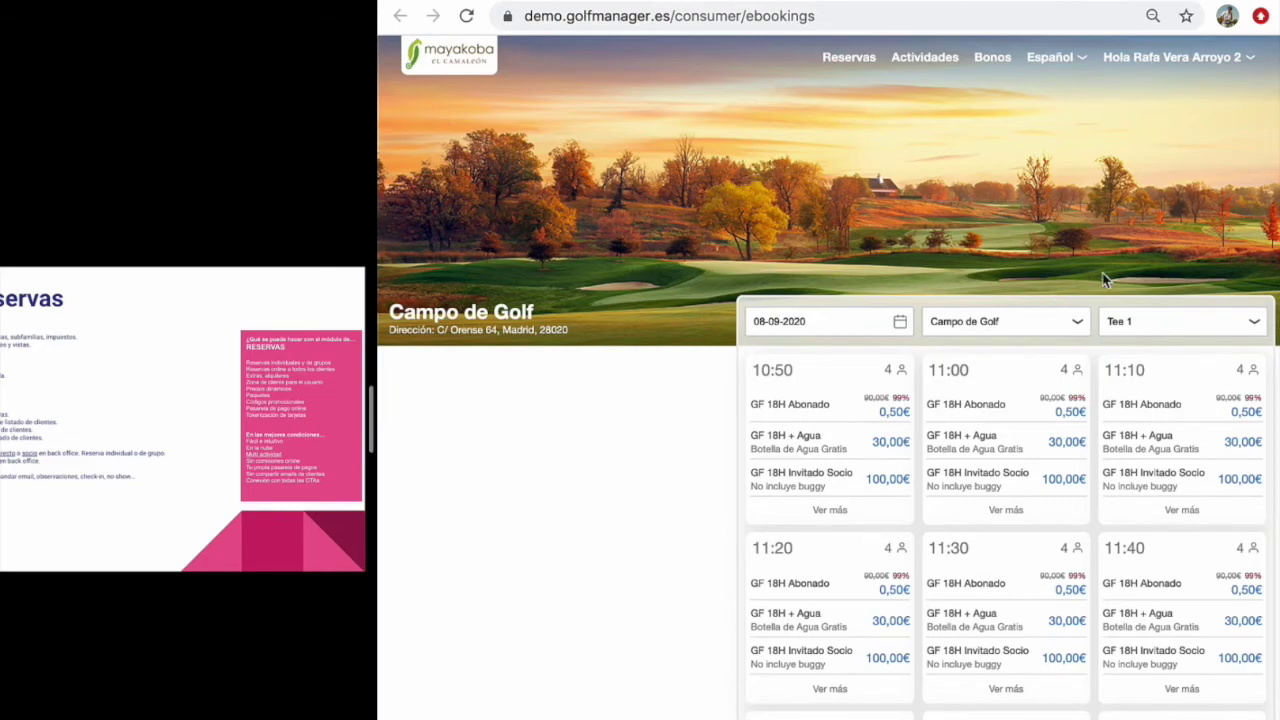
left_click(1251, 63)
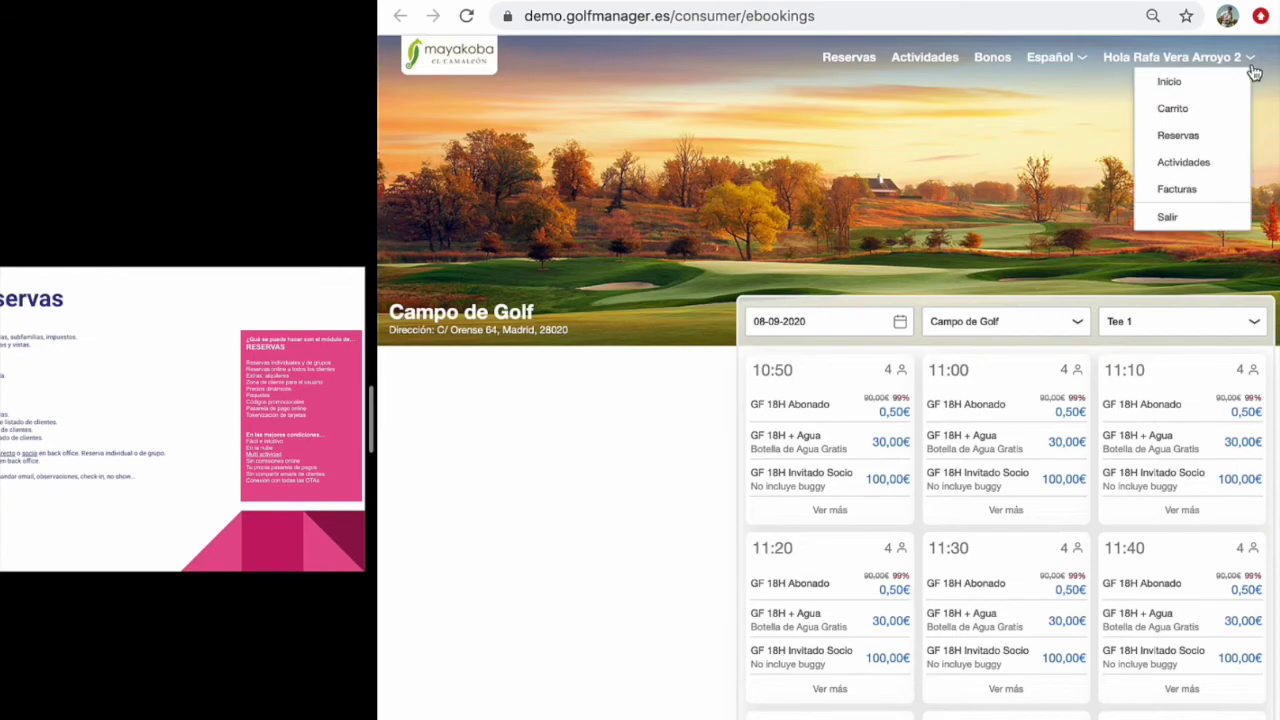
left_click(1190, 214)
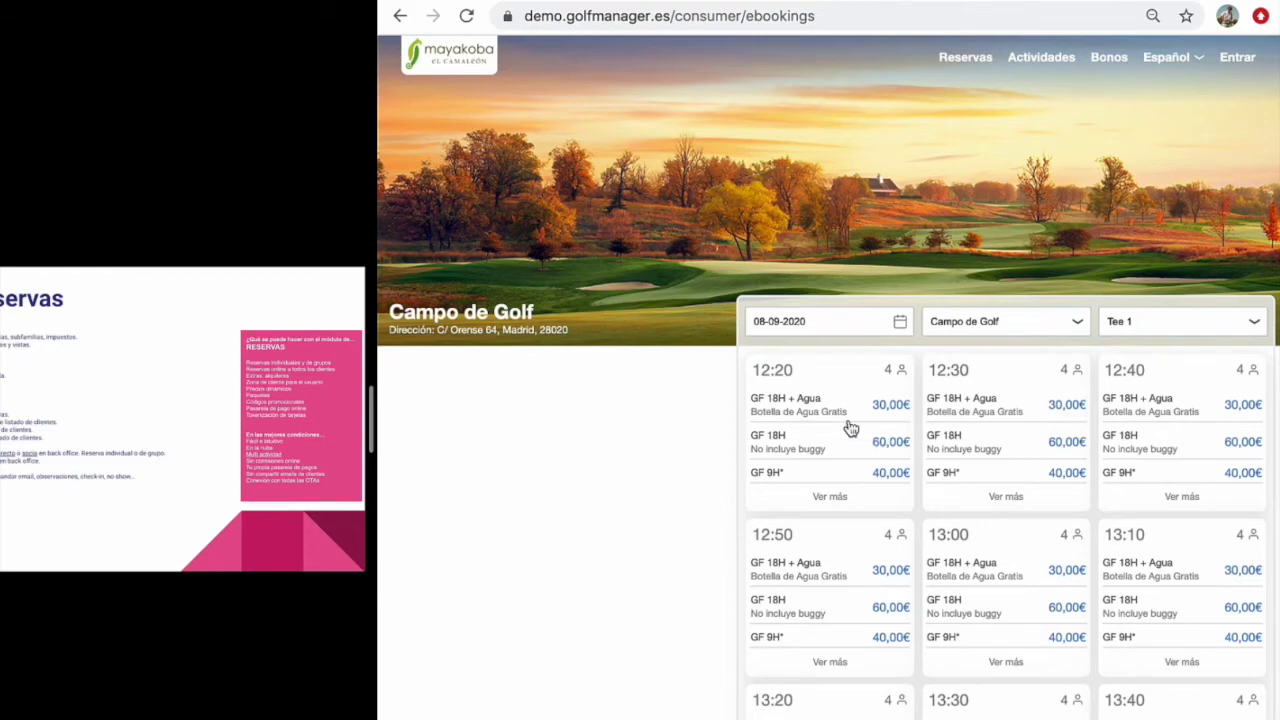
left_click(1237, 57)
double_click(874, 333)
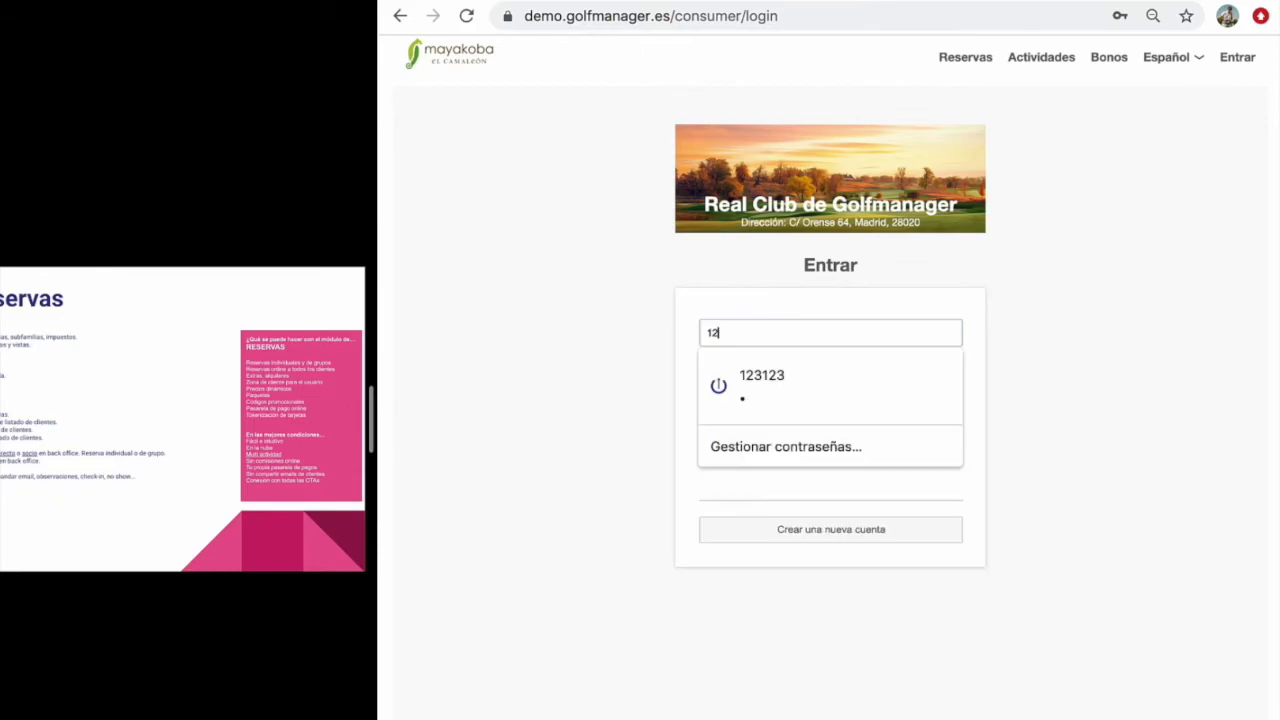
key("Tab")
left_click(853, 418)
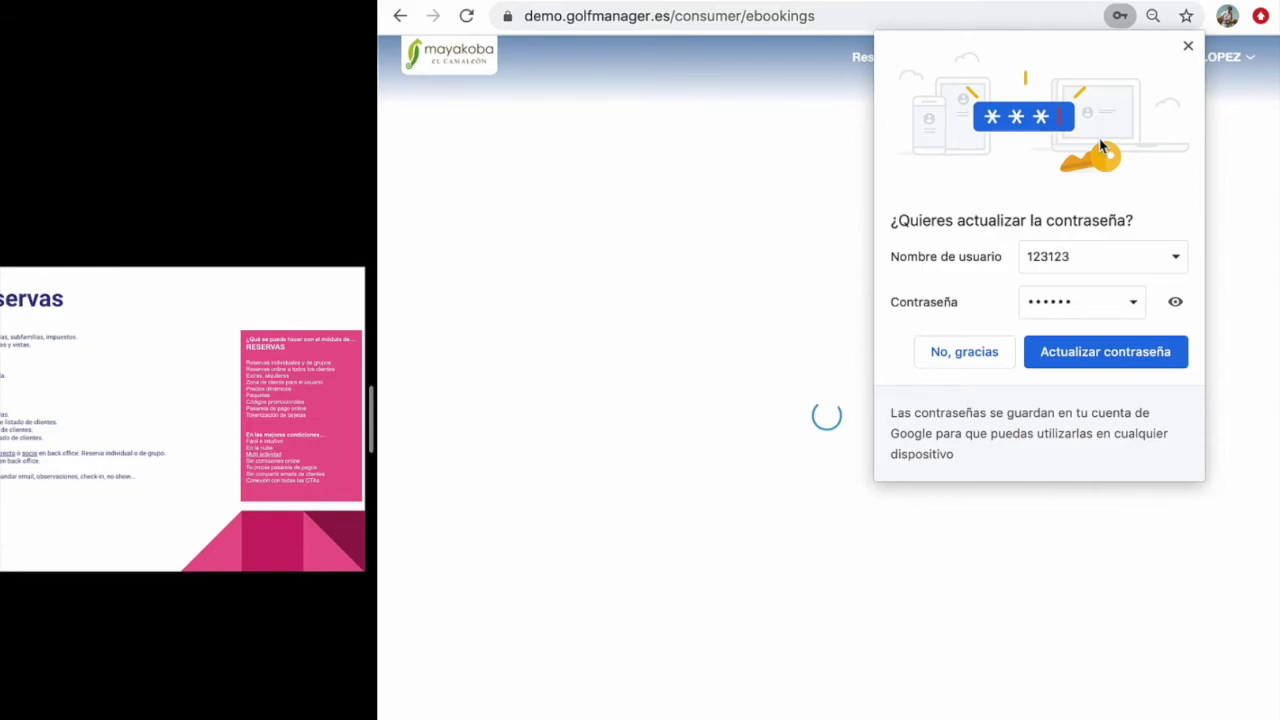
left_click(1184, 49)
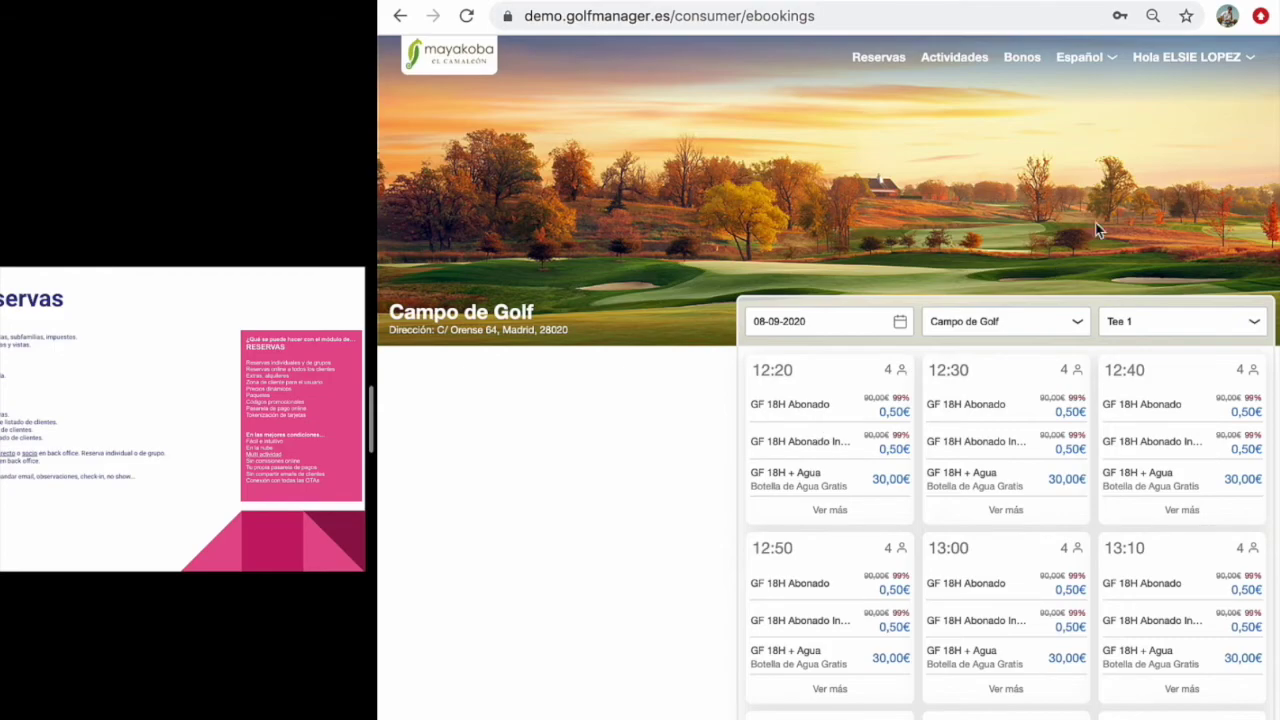
left_click(1251, 62)
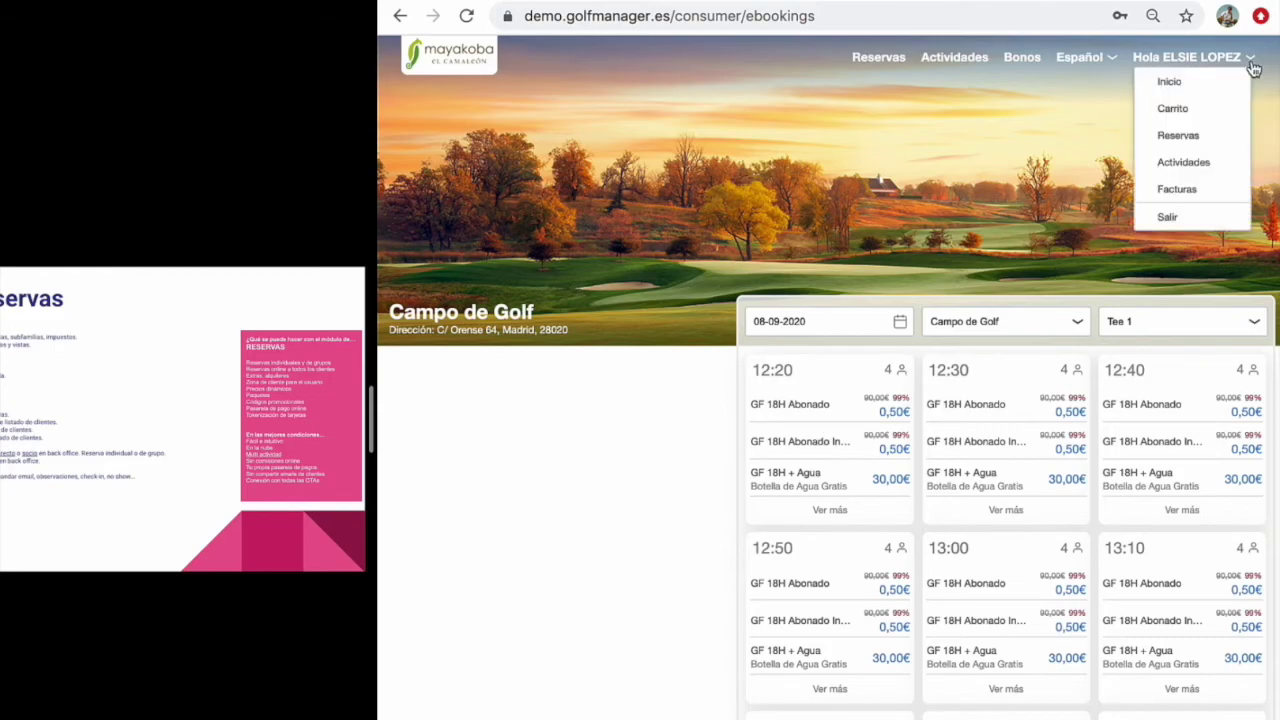
left_click(1170, 217)
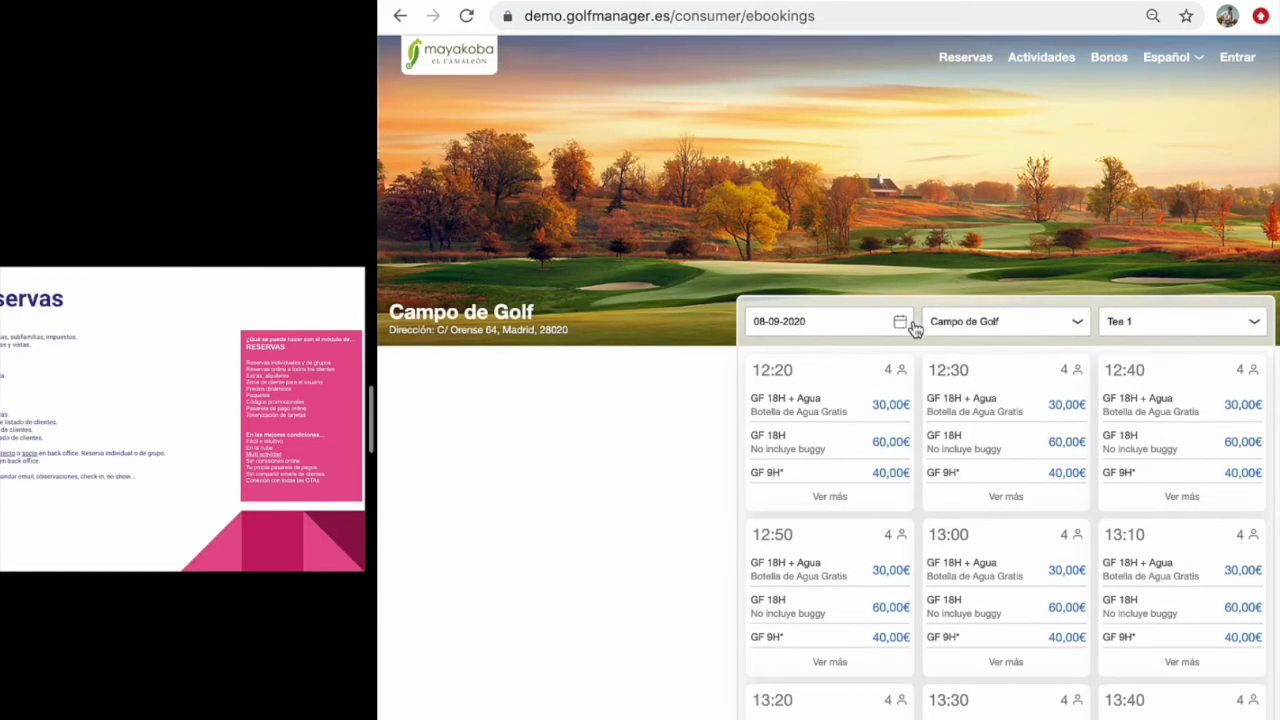
Keep the facility as Campo de Golf and the tee as Tee 1.
left_click(993, 324)
left_click(993, 324)
left_click(1142, 328)
left_click(1142, 328)
Book the 12:50 slot for two GF 18H players and enter both player names.
left_click(836, 578)
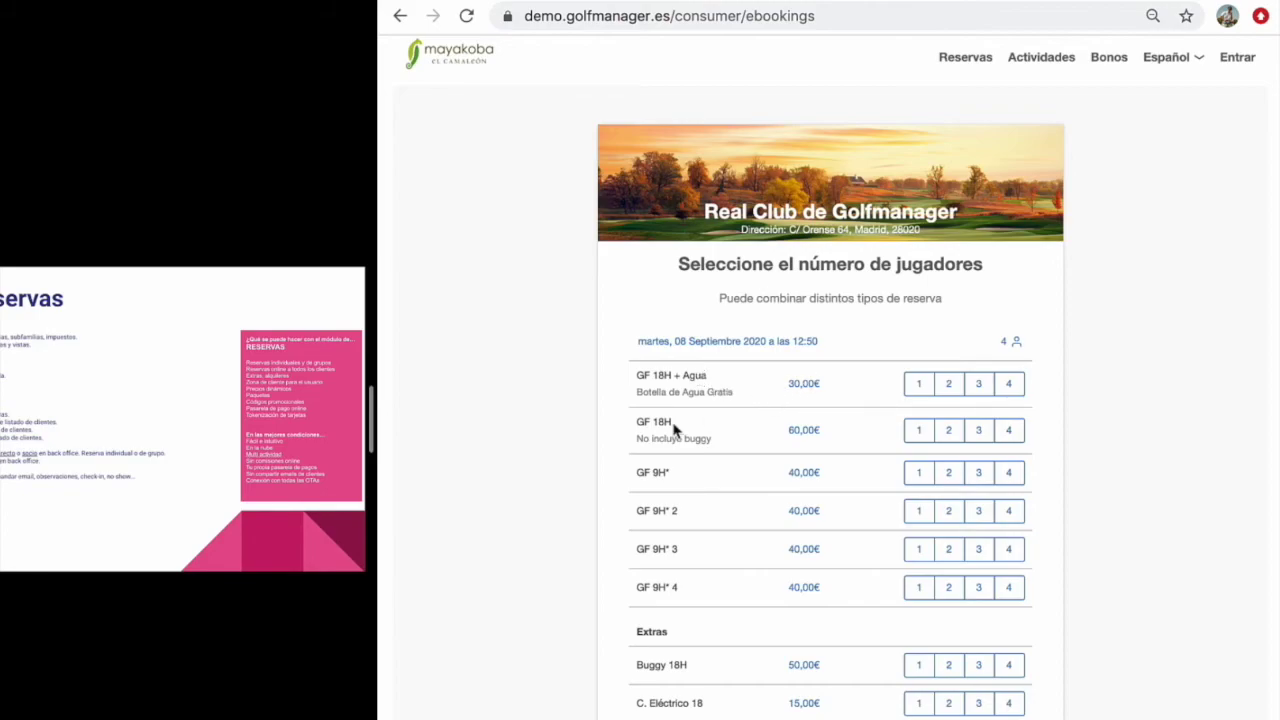
left_click(949, 431)
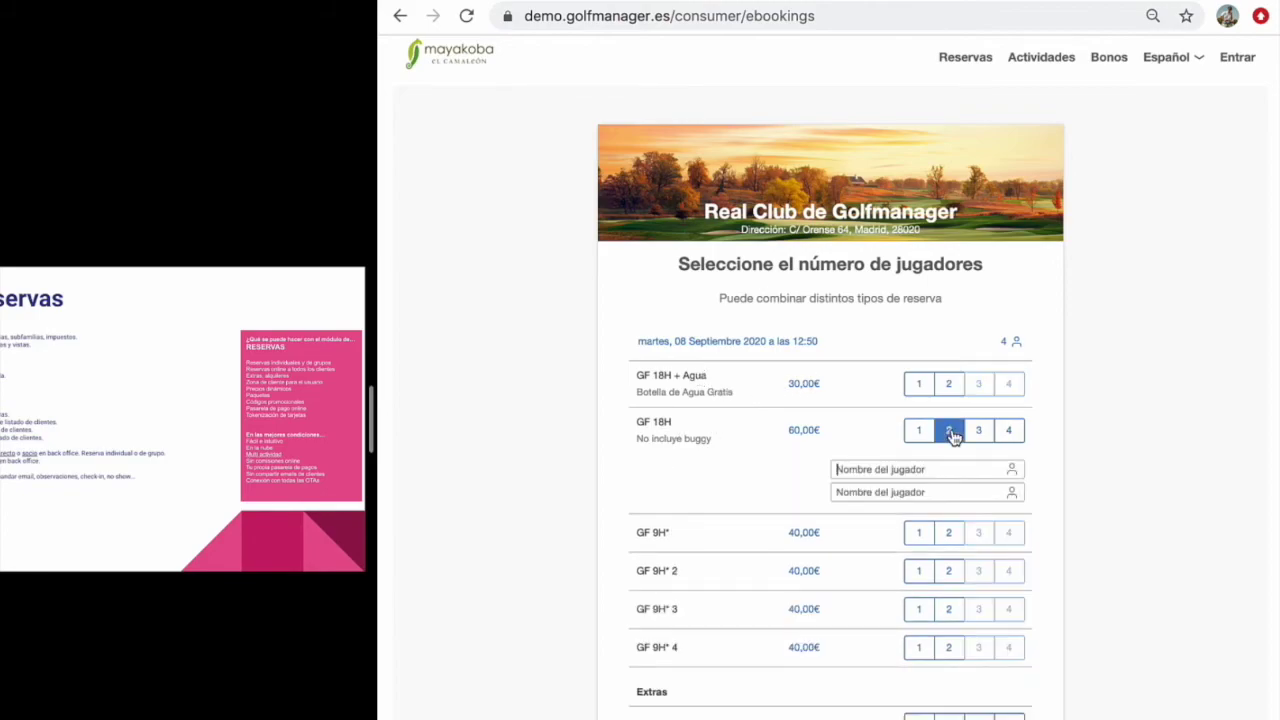
left_click(888, 468)
type("rafa")
left_click(864, 494)
type("luis")
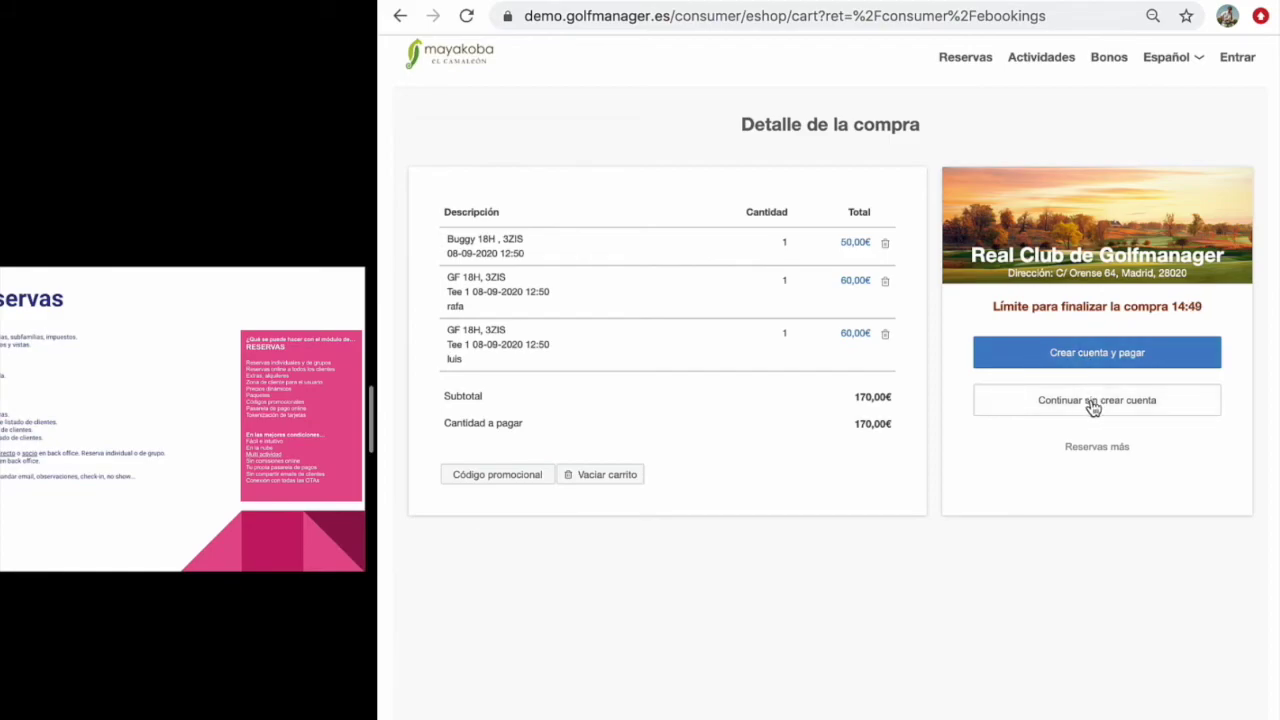
Check out as a guest with the buyer's e-mail address and accept the legal terms.
left_click(1097, 400)
left_click(1037, 246)
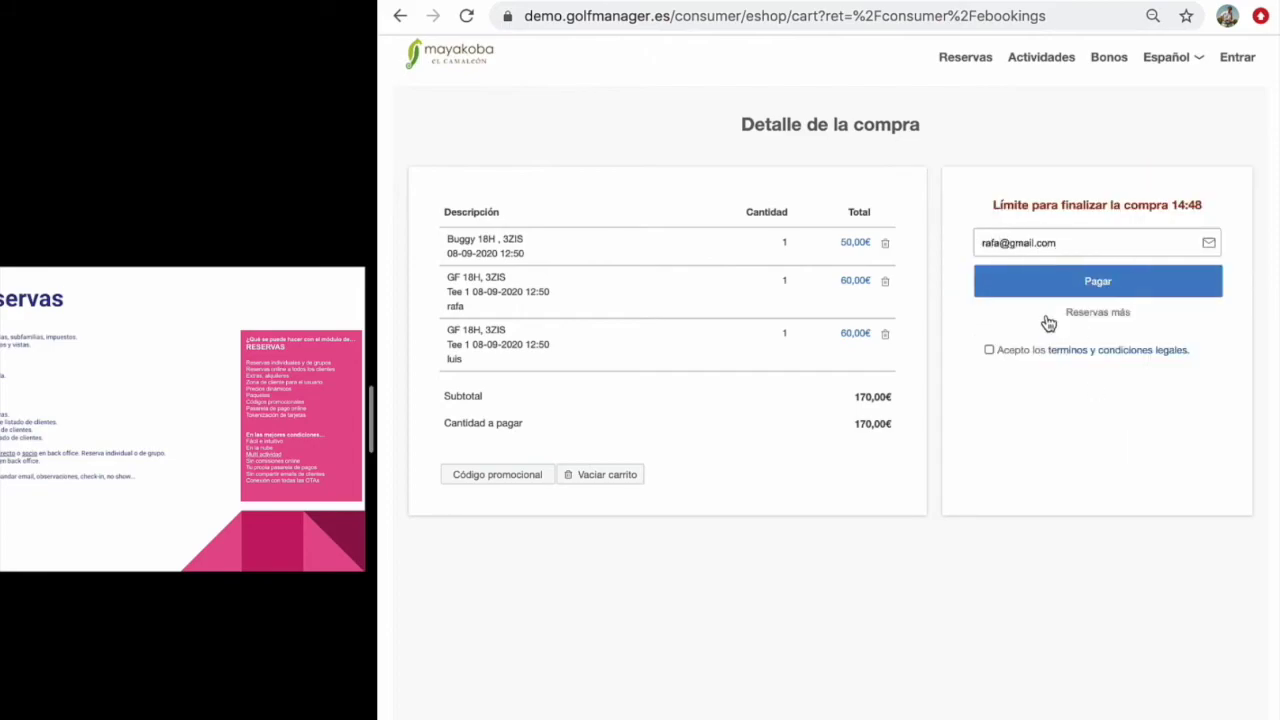
left_click(989, 350)
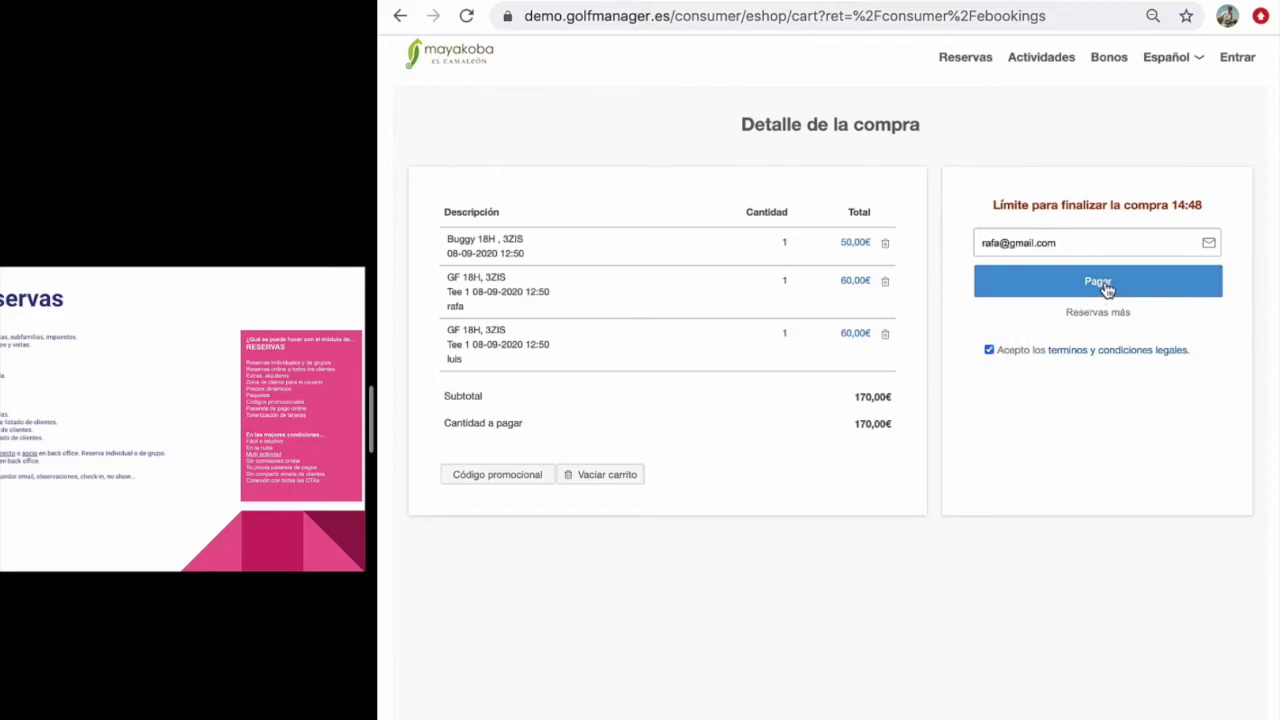
Enter the test card details and pay the 170,00€ total by card.
left_click(1098, 283)
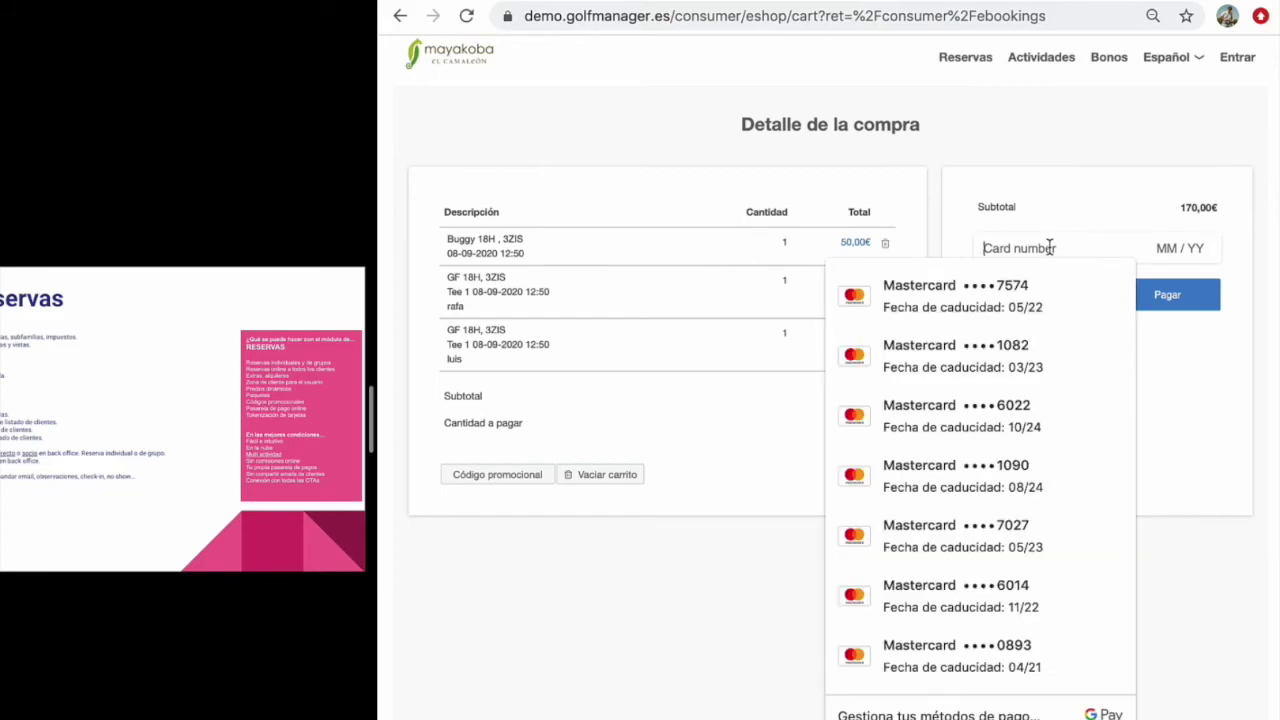
type("42424242424242420424242")
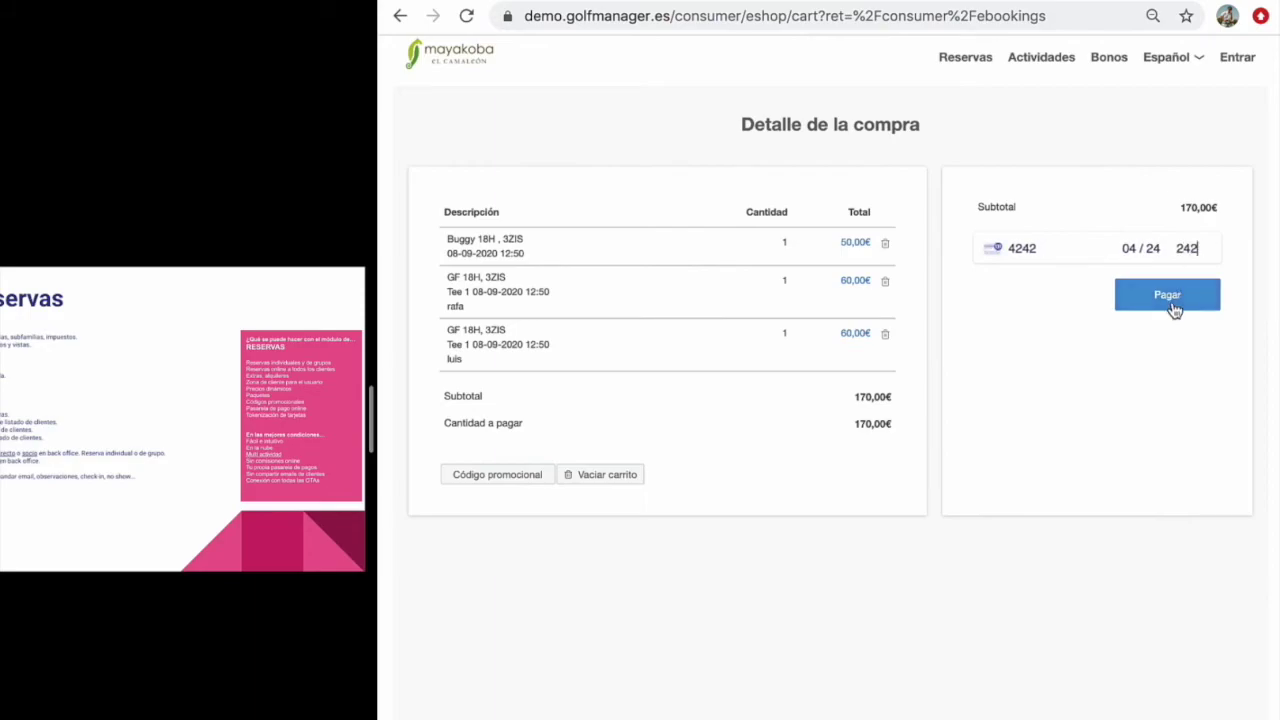
left_click(1175, 300)
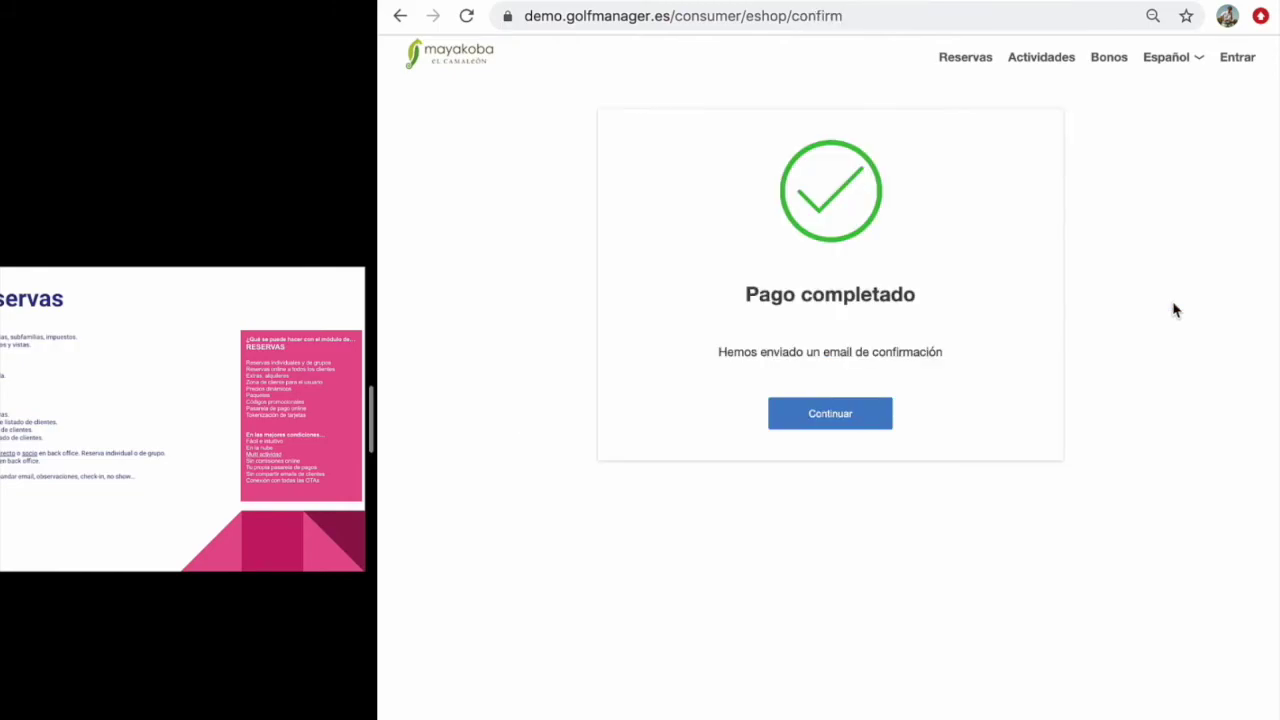
Sign back in to the customer account using the saved login details.
left_click(1247, 63)
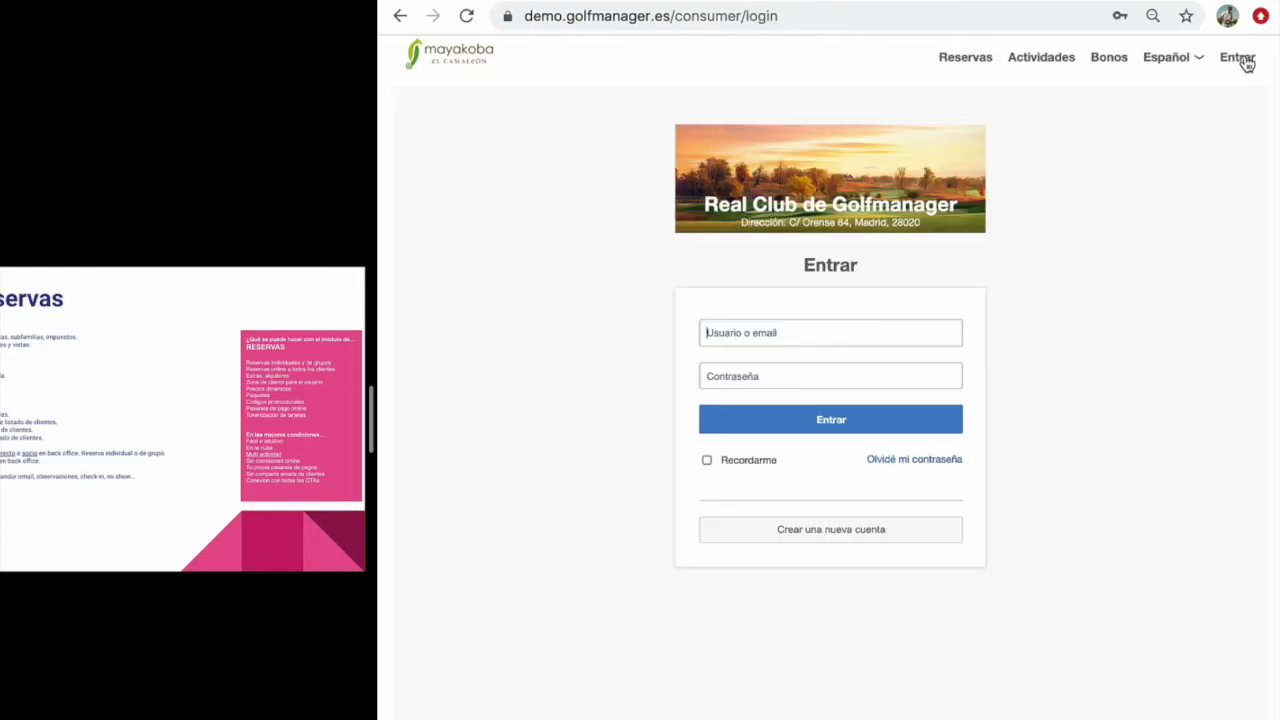
left_click(894, 334)
key("Down")
key("Return")
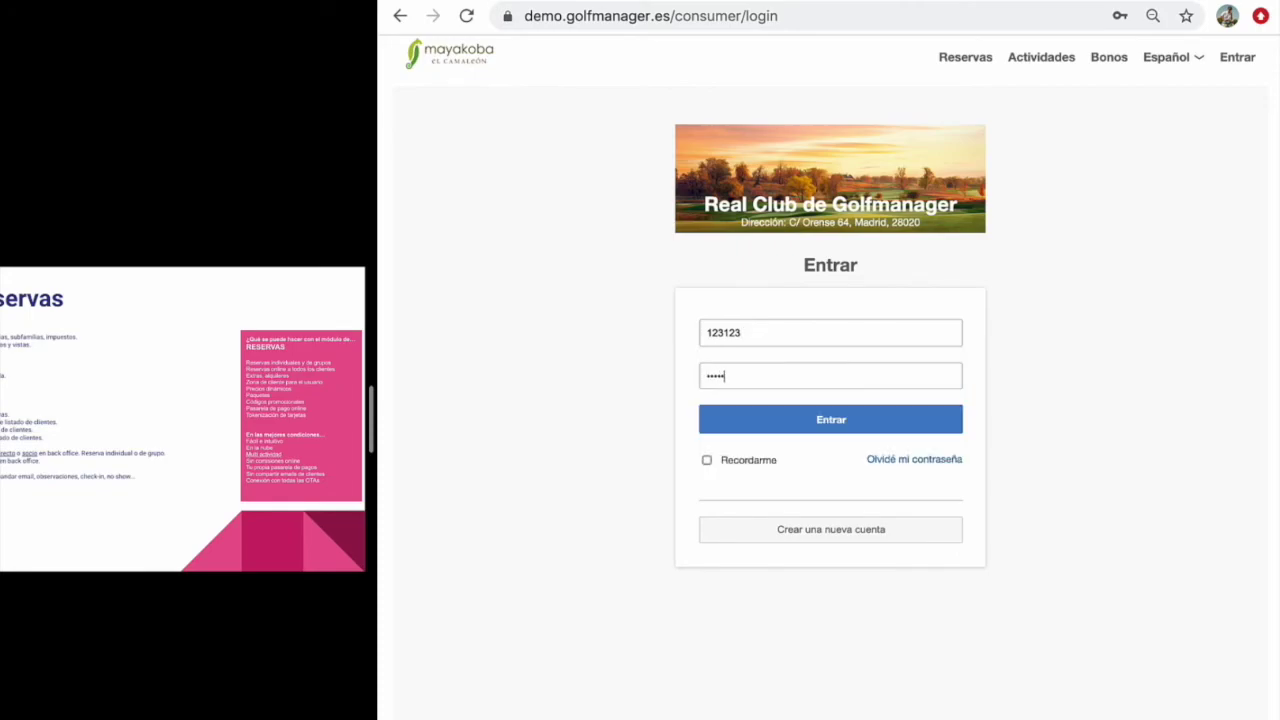
left_click(862, 418)
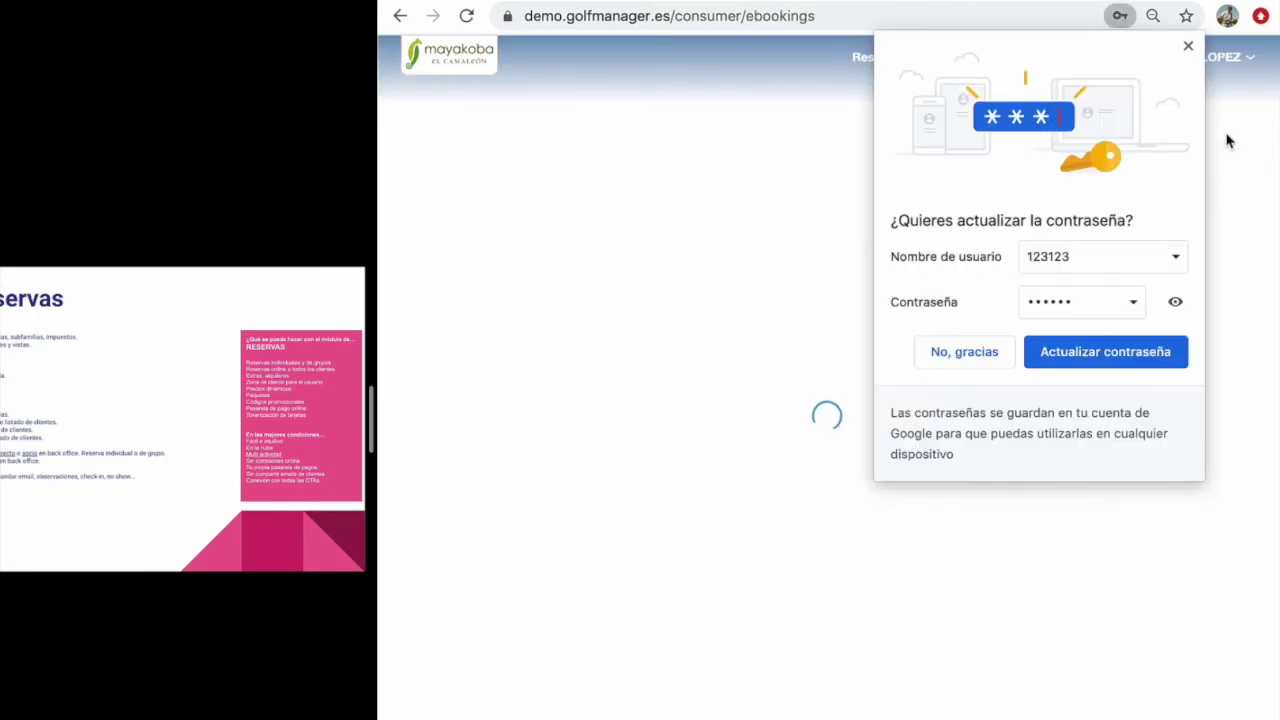
Filter the customer's reservations to este mes, then bring up their Facturas list.
left_click(1245, 60)
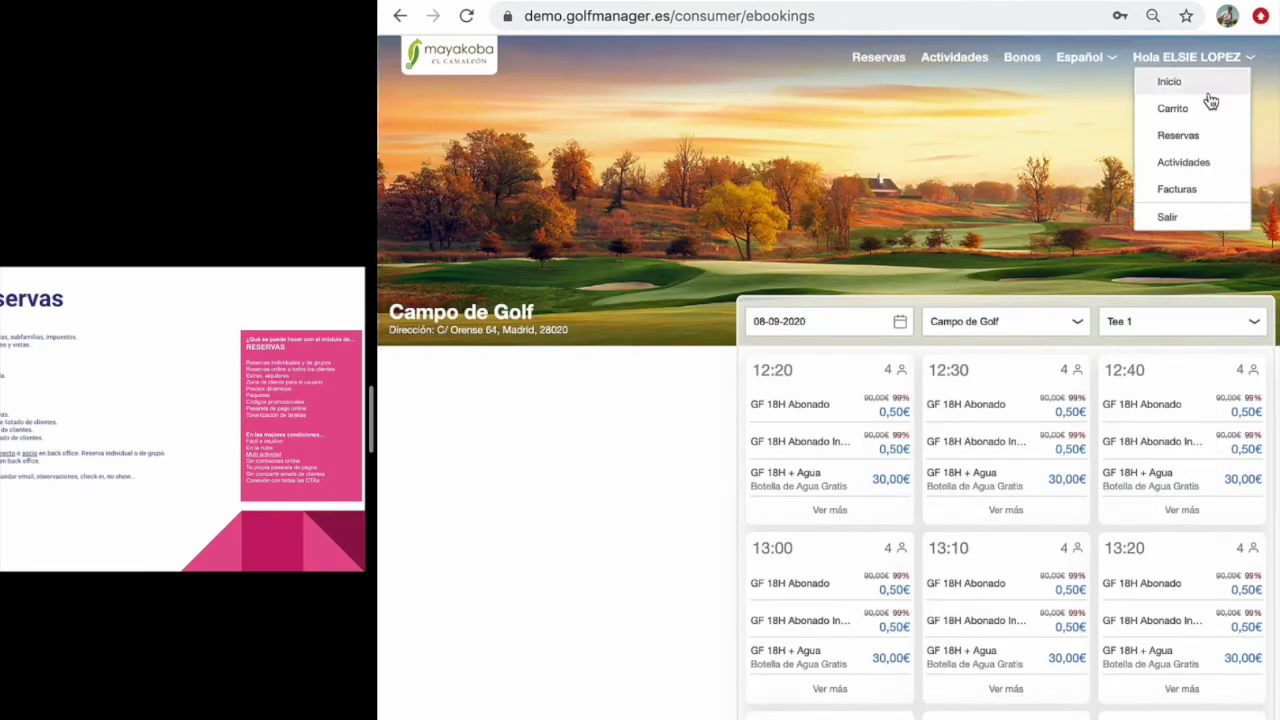
left_click(1202, 191)
left_click(1240, 58)
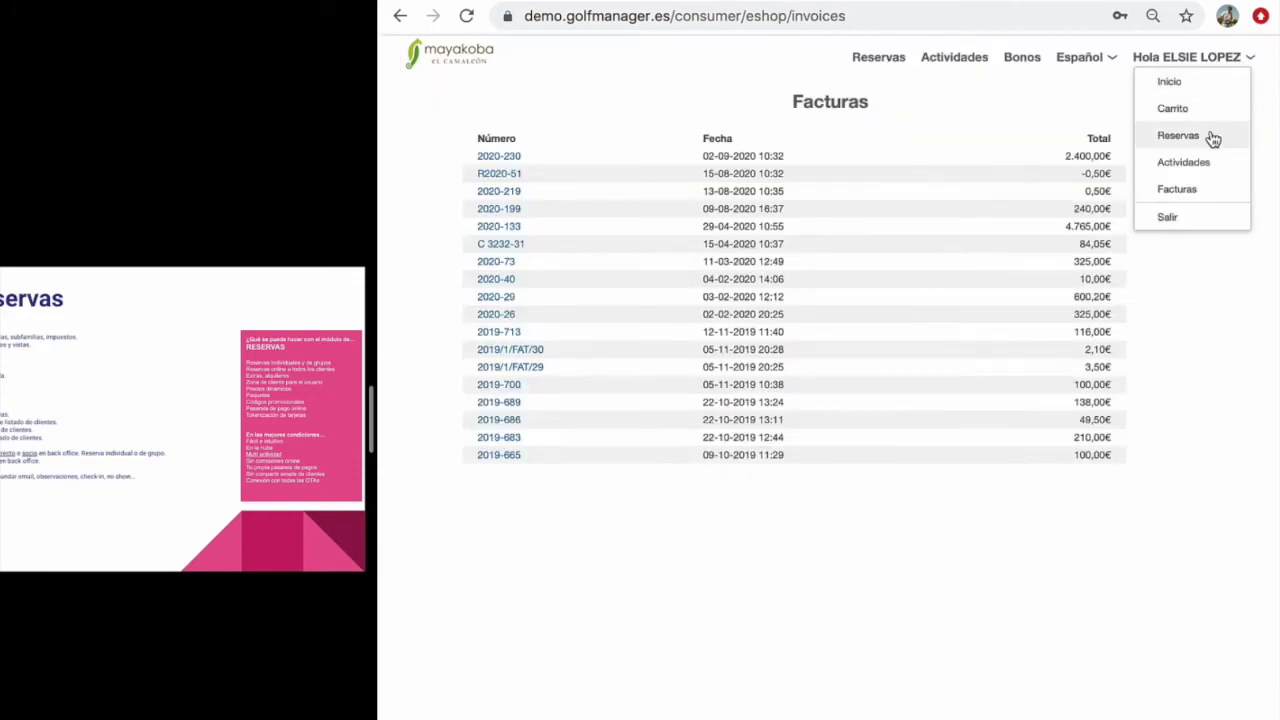
left_click(1211, 137)
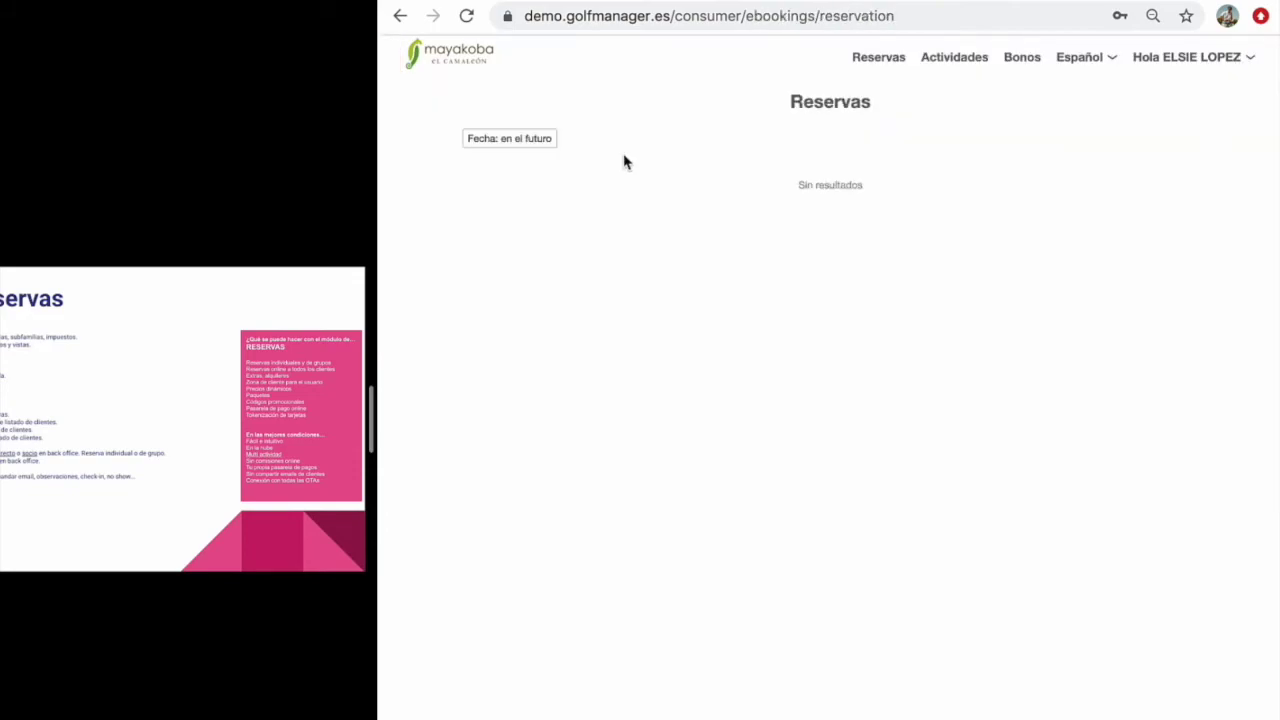
left_click(540, 142)
left_click(553, 208)
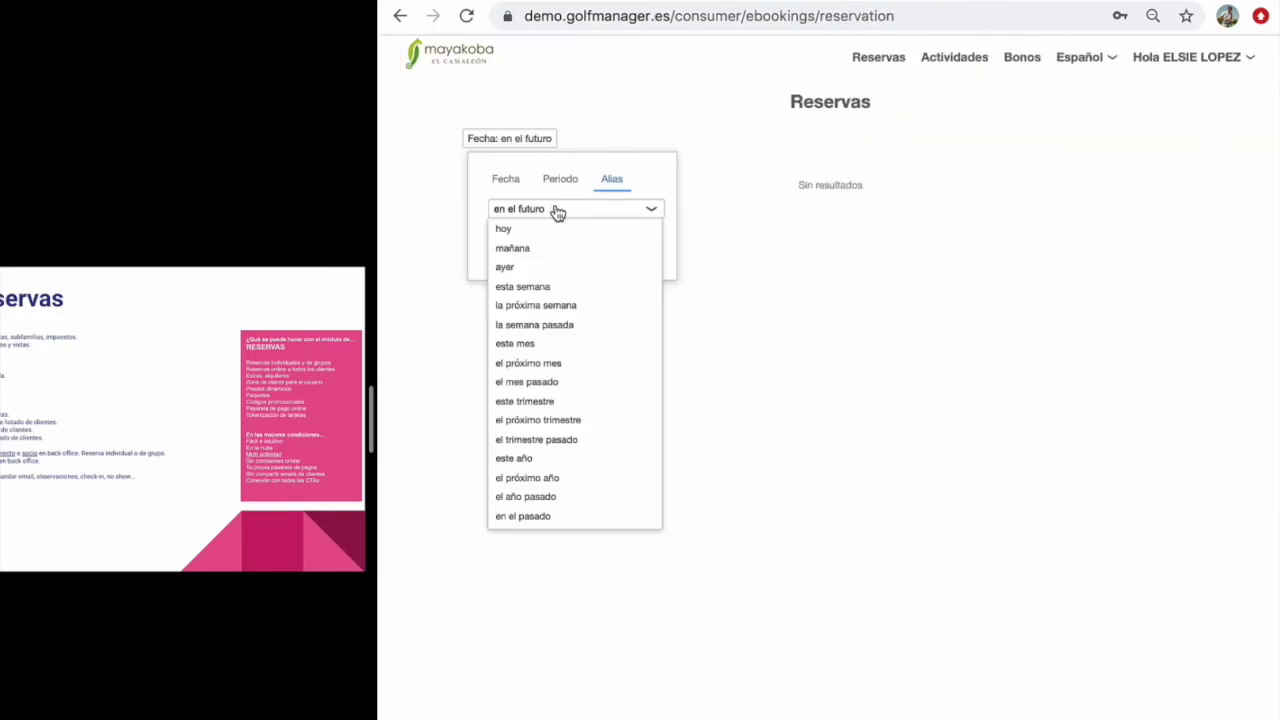
left_click(554, 345)
left_click(629, 252)
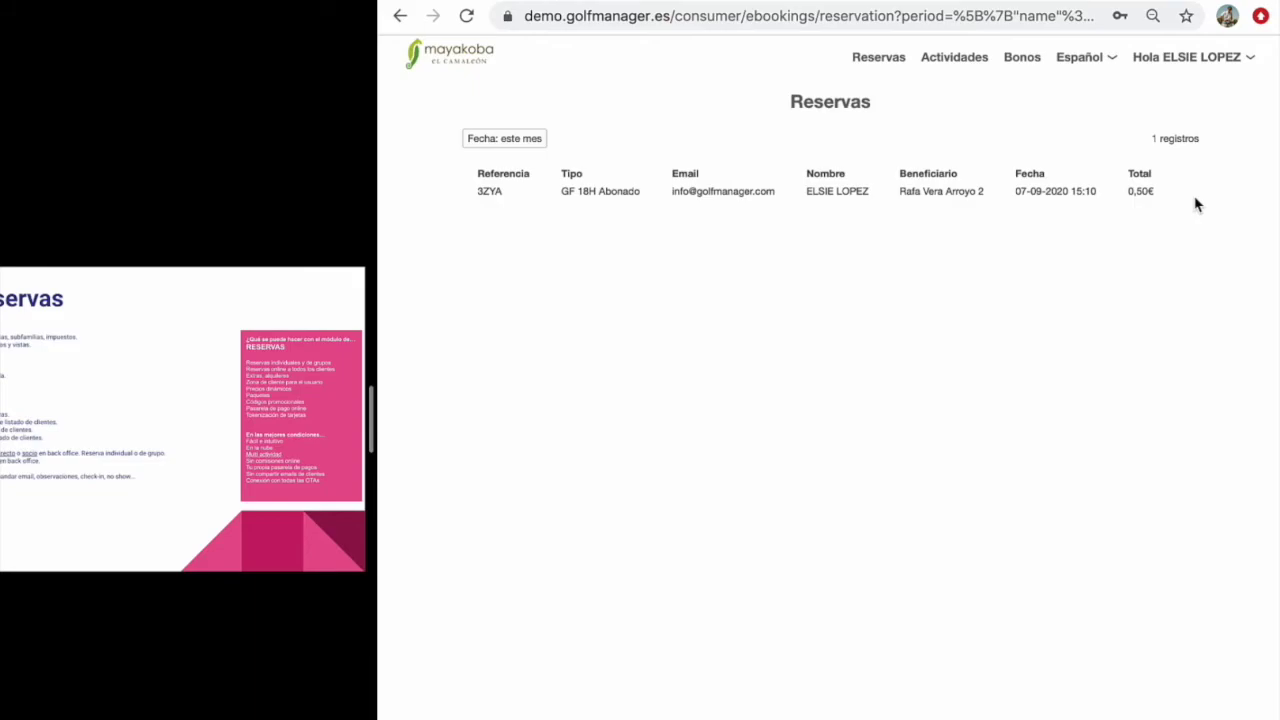
left_click(1224, 60)
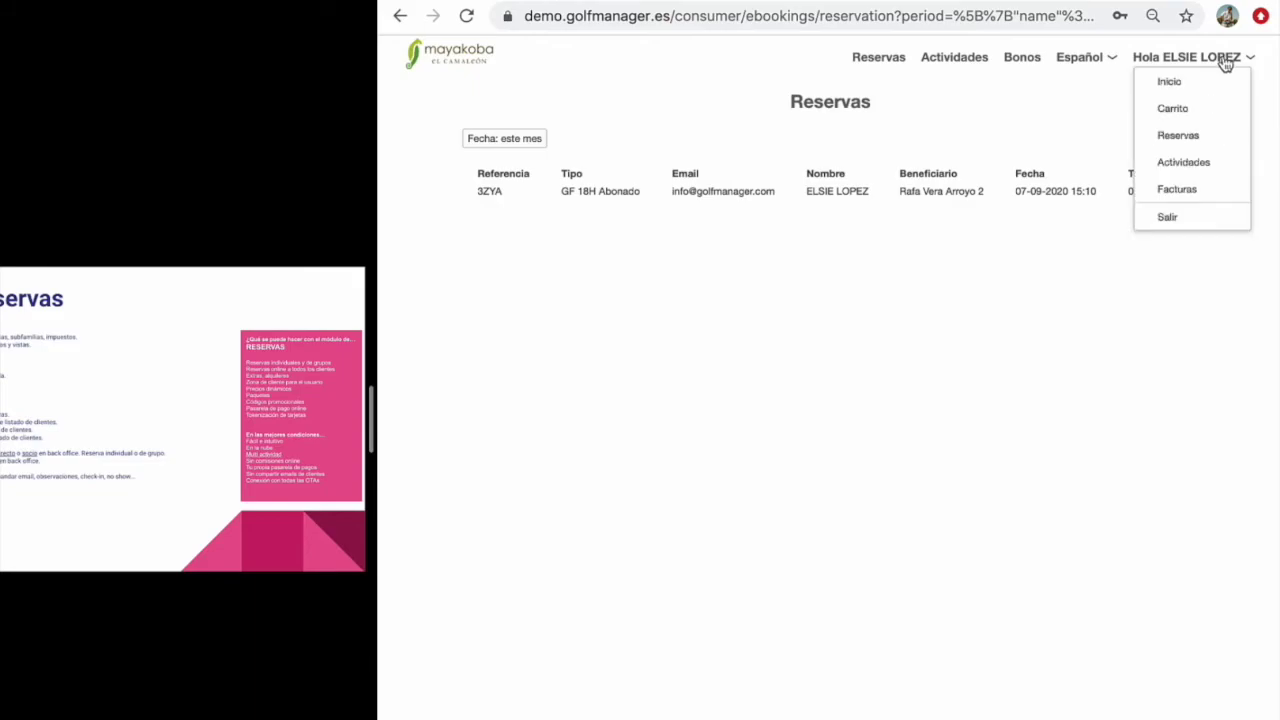
left_click(1199, 189)
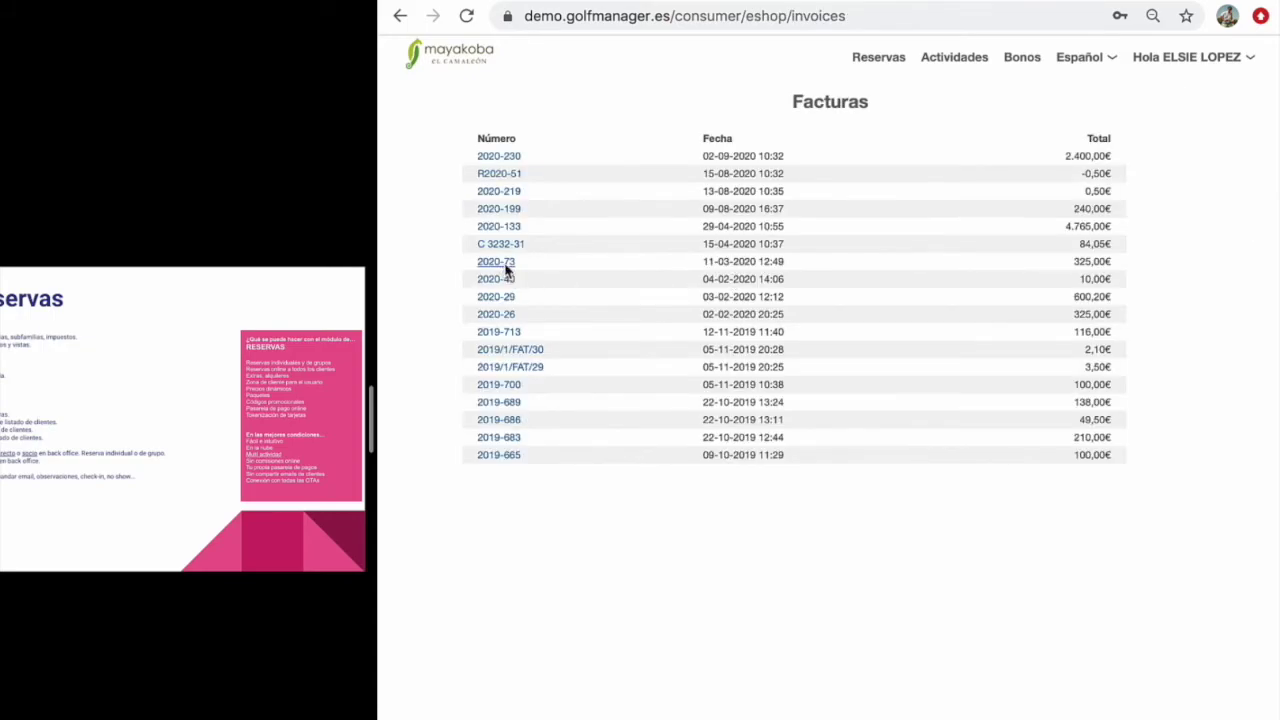
Open invoice 2020-73, return to the Reservas tee-time page, and narrow the portal beside the slides.
left_click(503, 263)
left_click(863, 60)
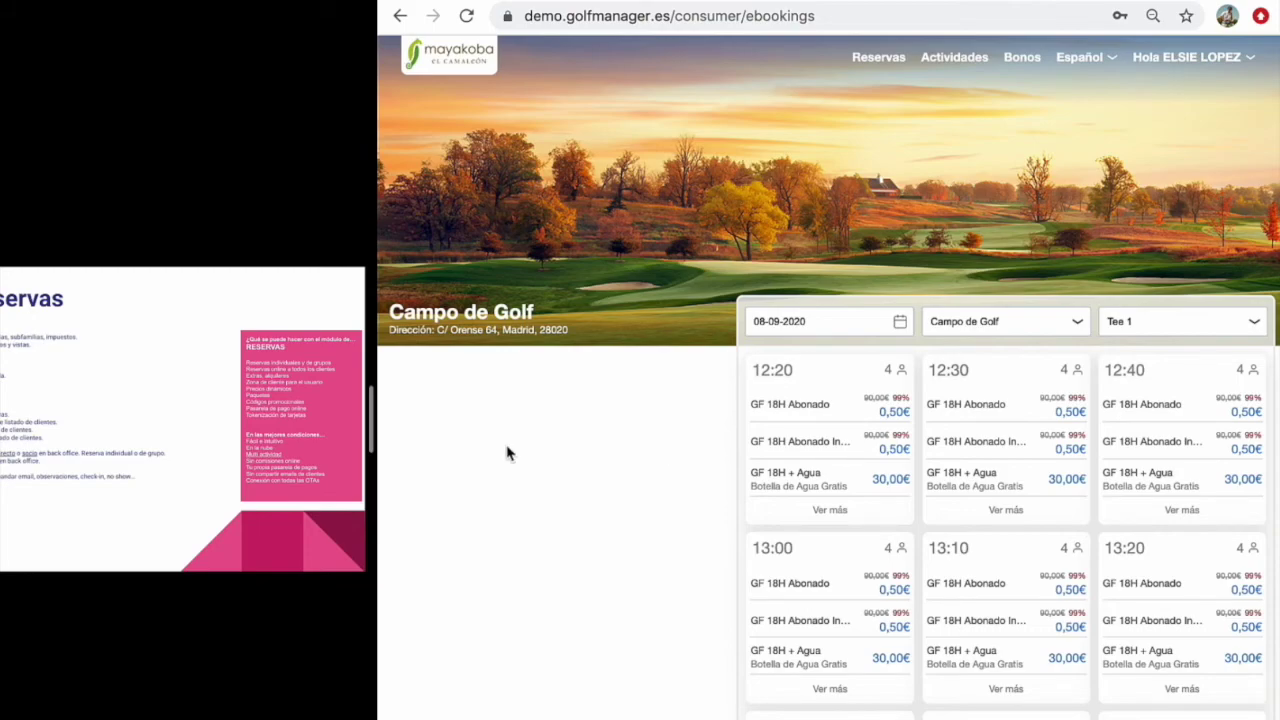
left_click_drag(371, 418, 790, 452)
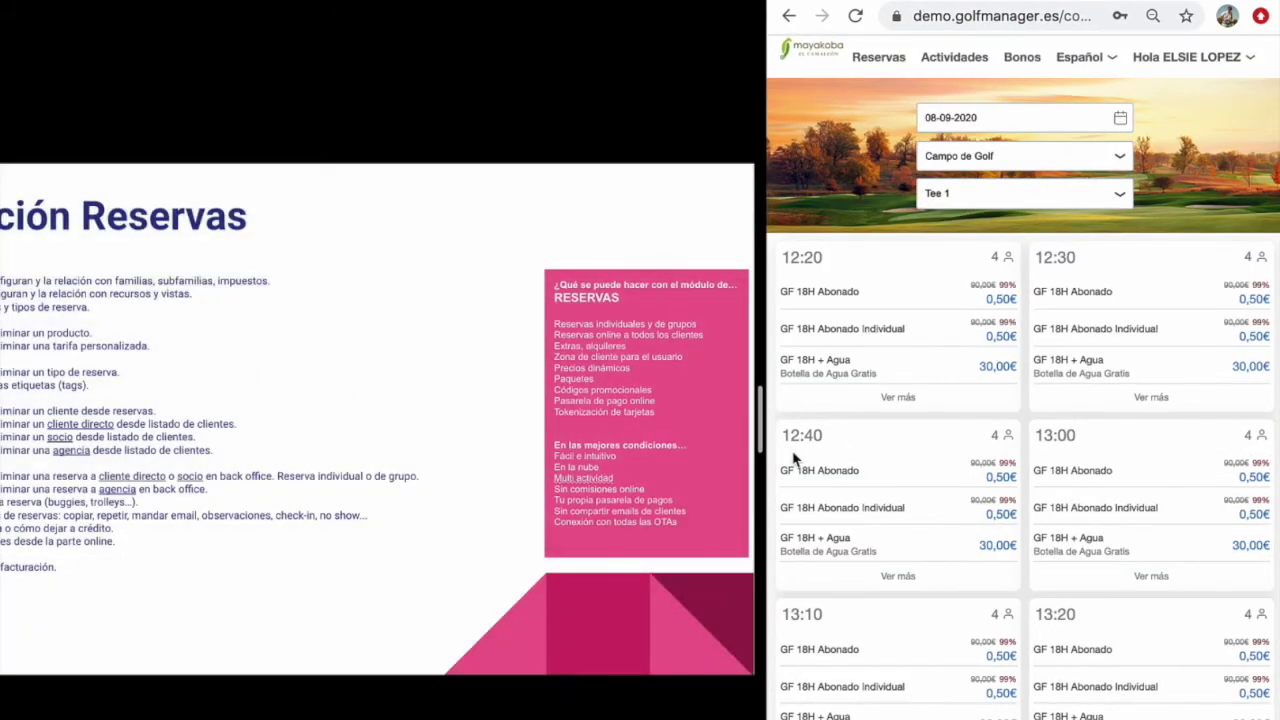
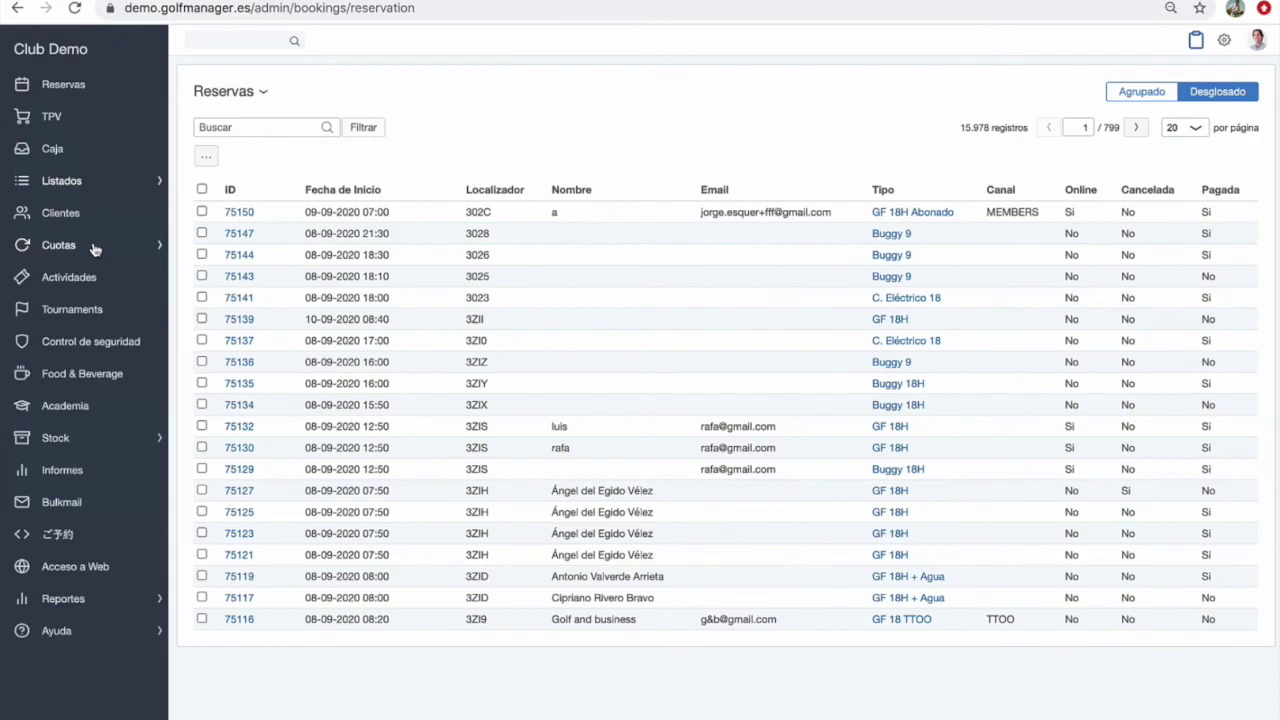
Reload the bookings list, drop its Pagada column and add an Es agencia column.
mouse_move(95, 190)
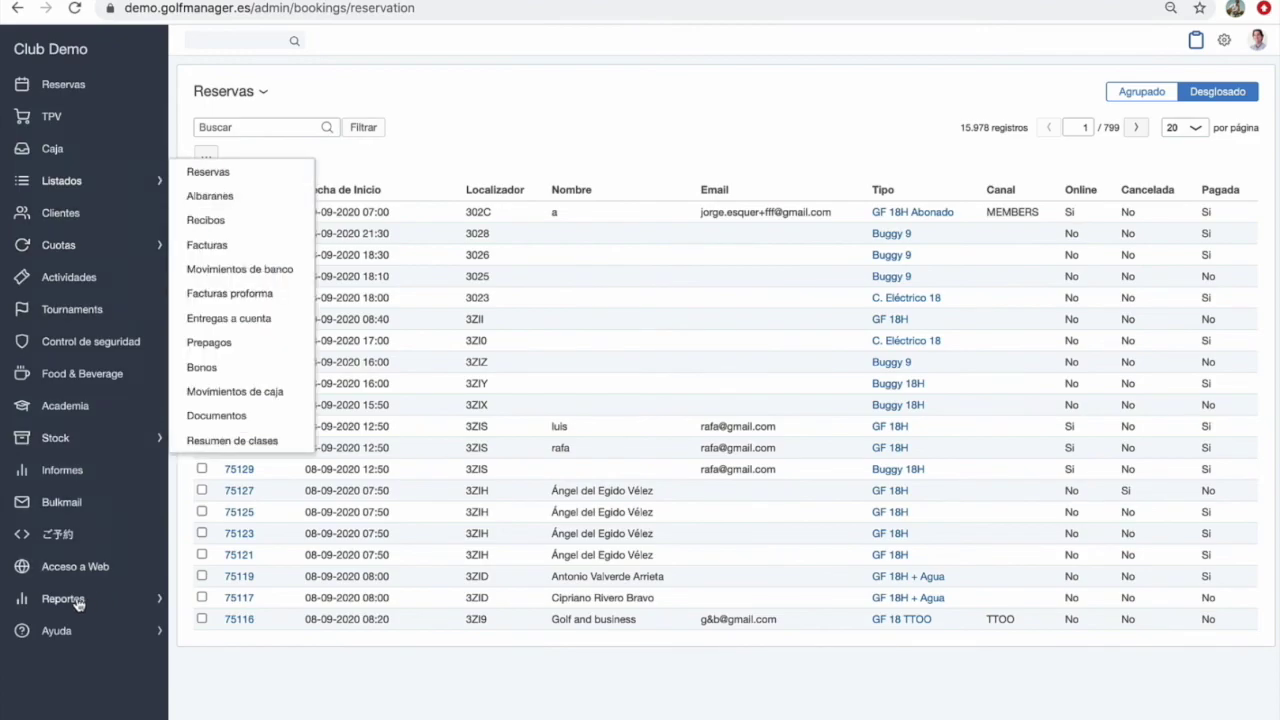
mouse_move(83, 602)
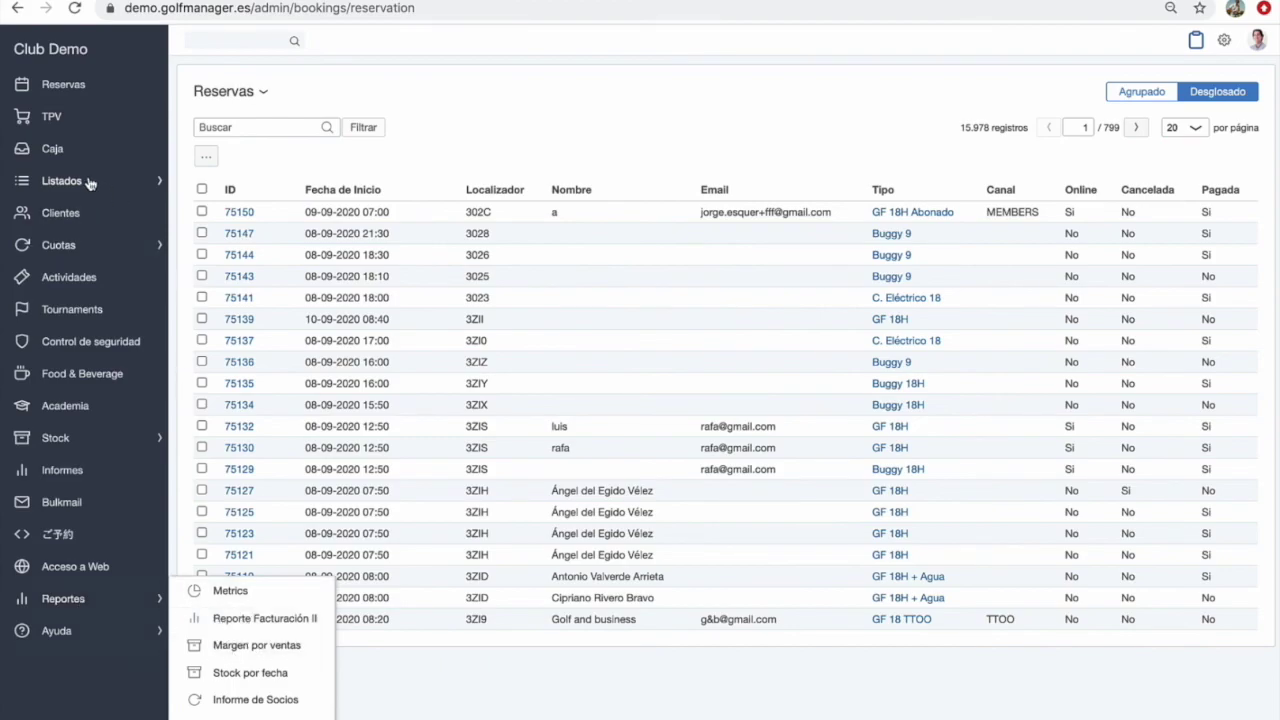
left_click(212, 174)
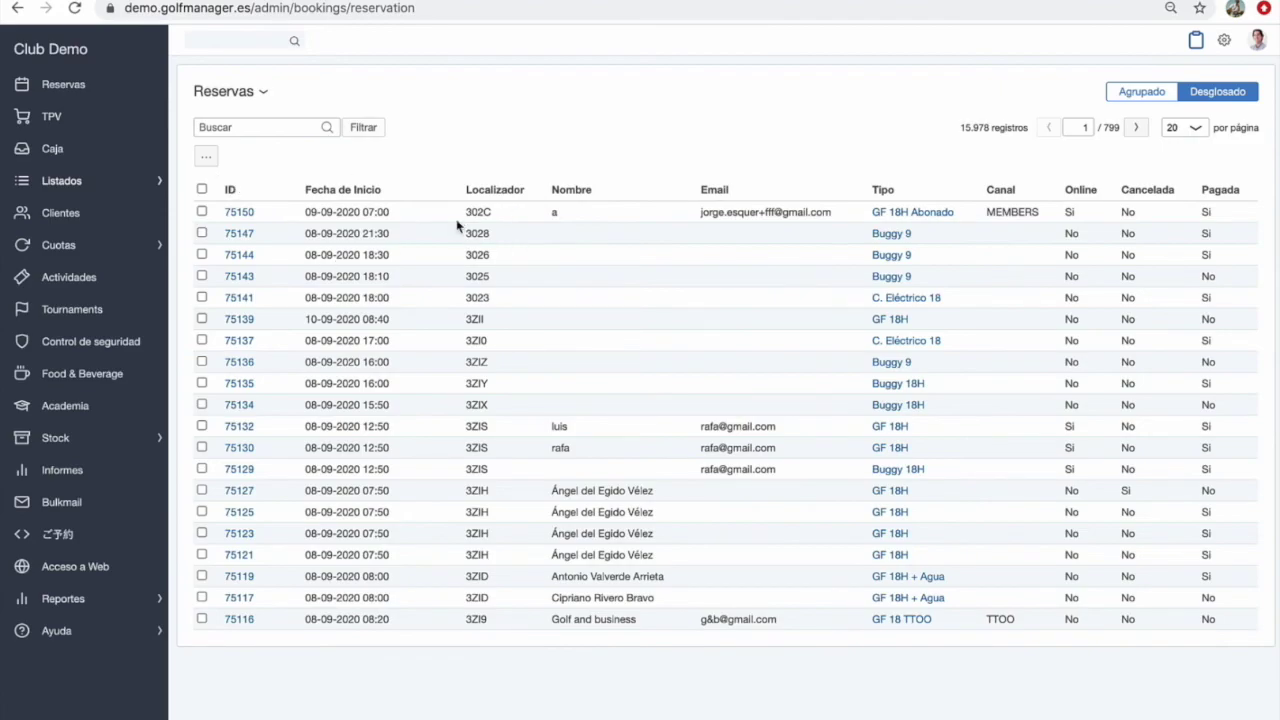
left_click(206, 157)
left_click(285, 295)
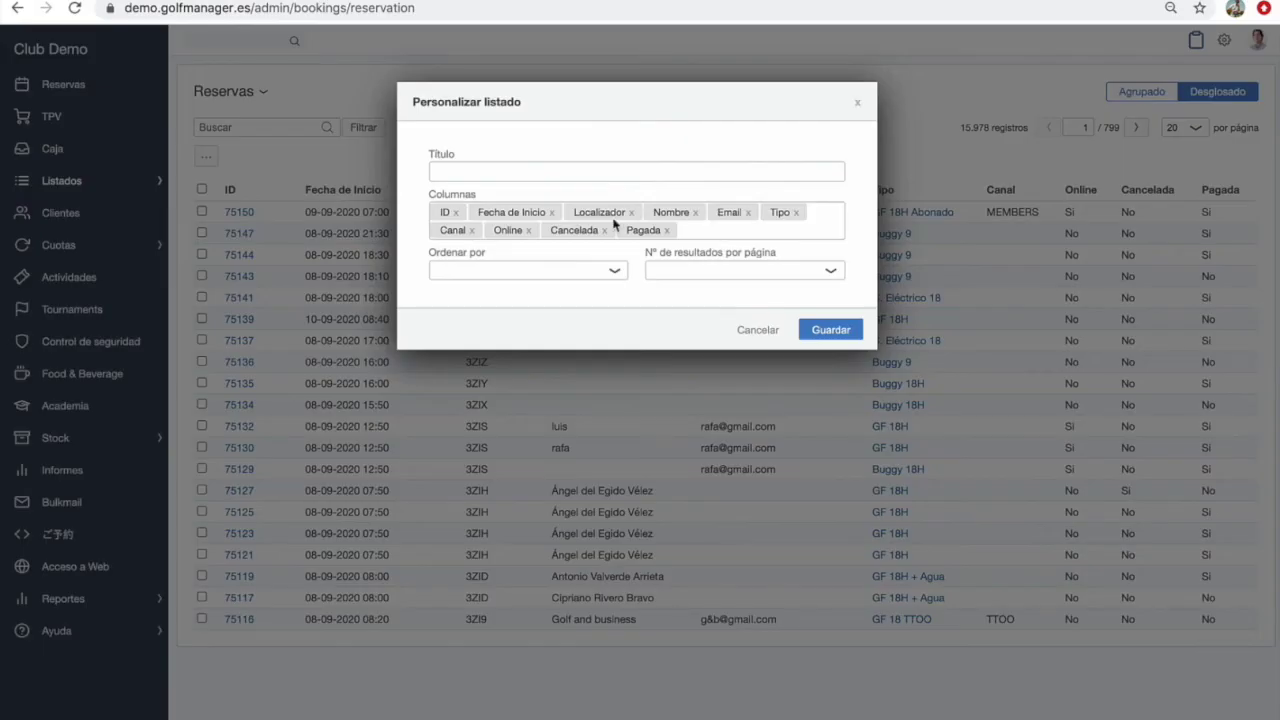
key("BackSpace")
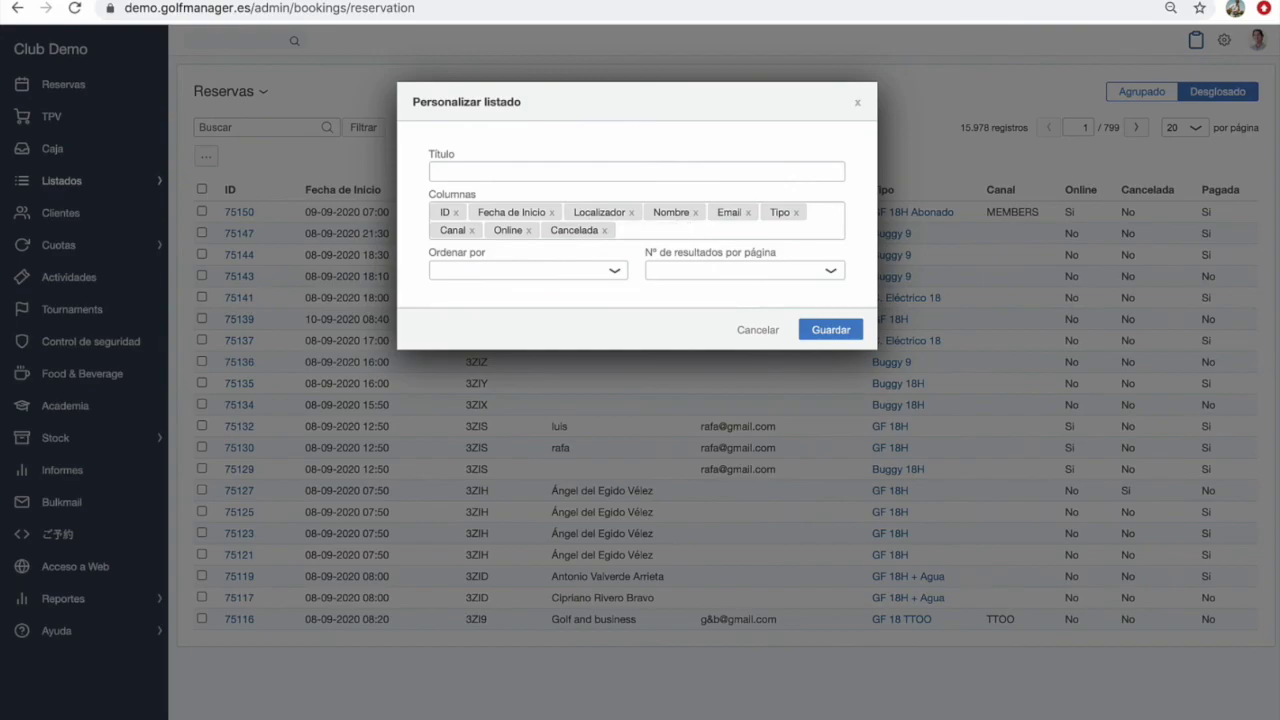
key("Down")
key("Down")
key("Down")
key("Down")
key("Down")
key("Down")
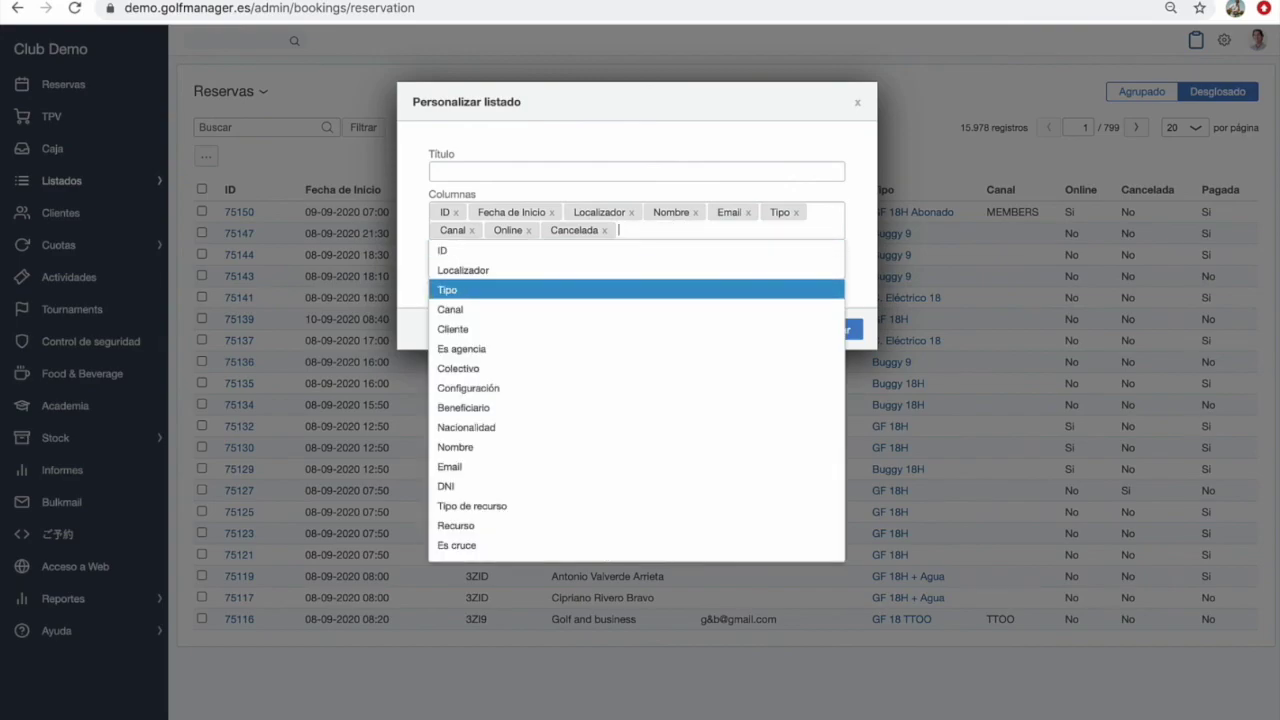
key("Return")
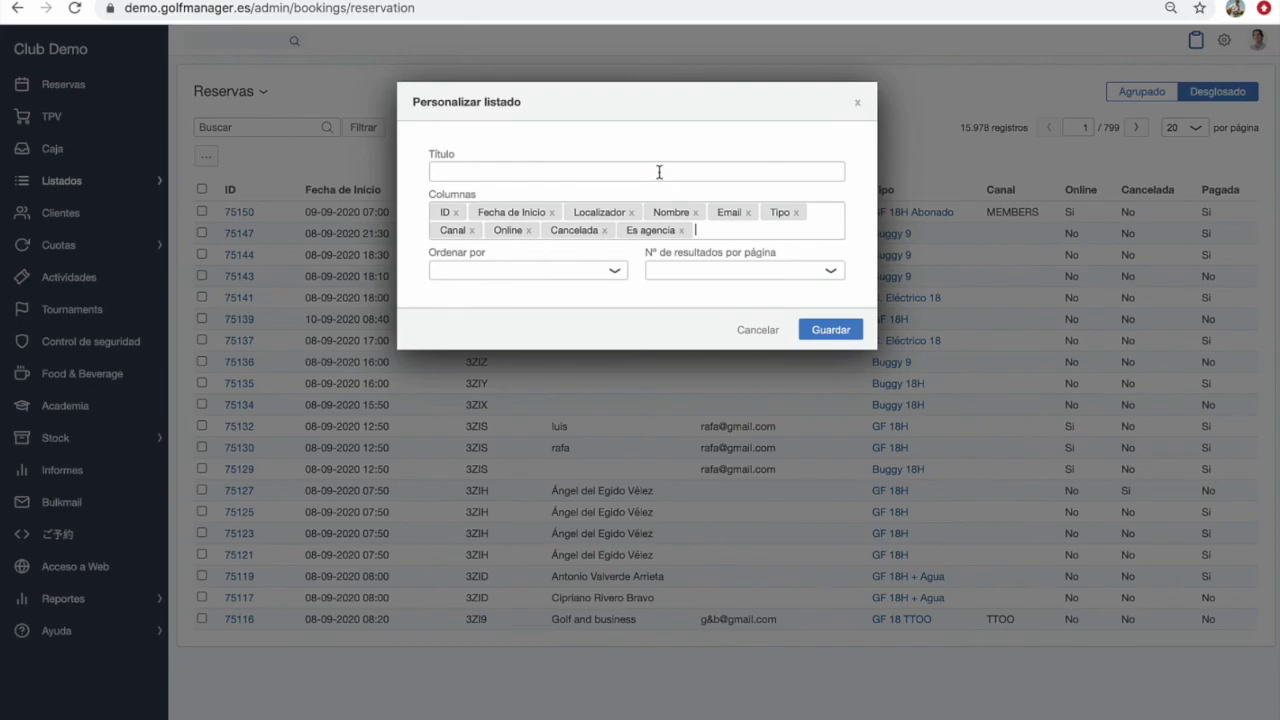
left_click(826, 328)
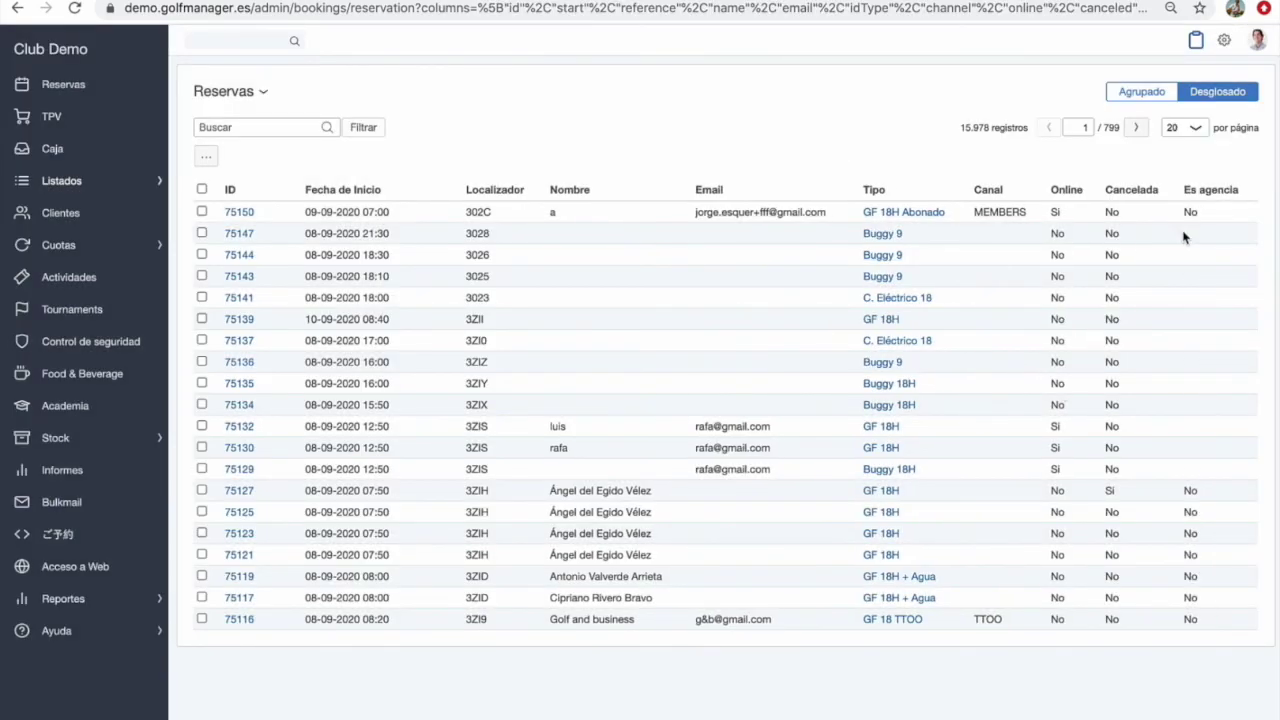
Filter the bookings to Online = Sí.
left_click(367, 132)
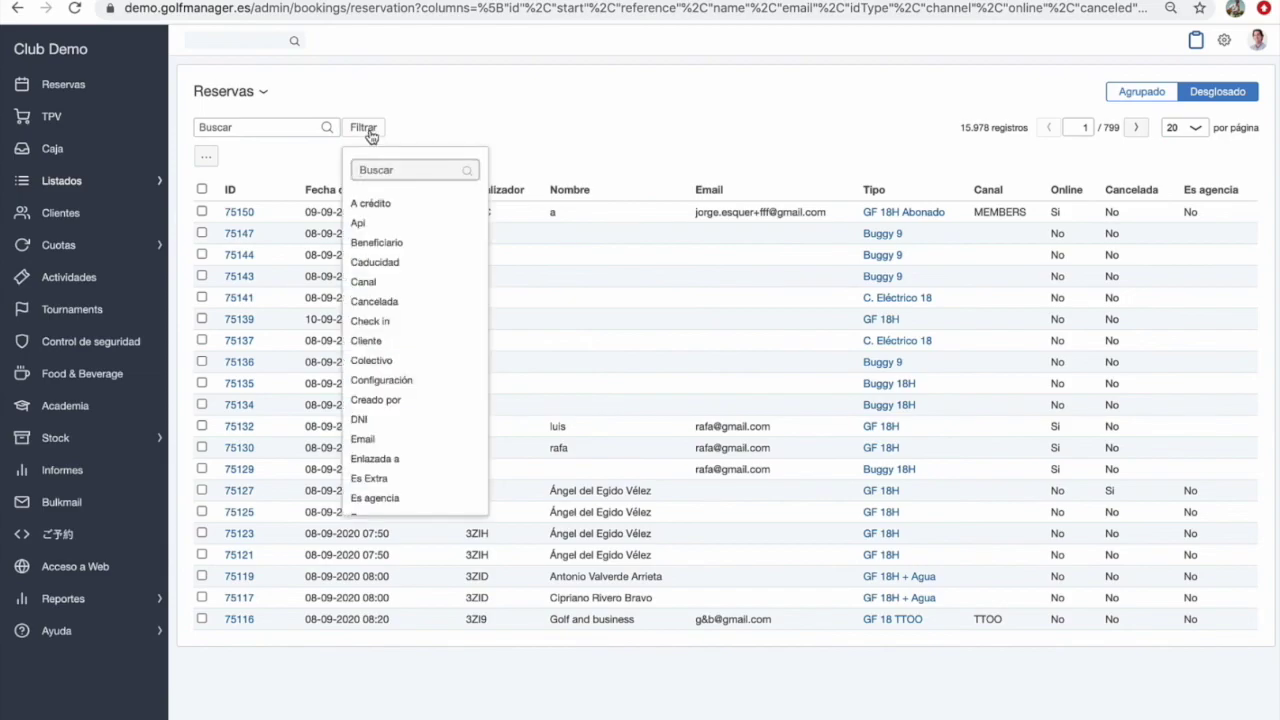
type("onli")
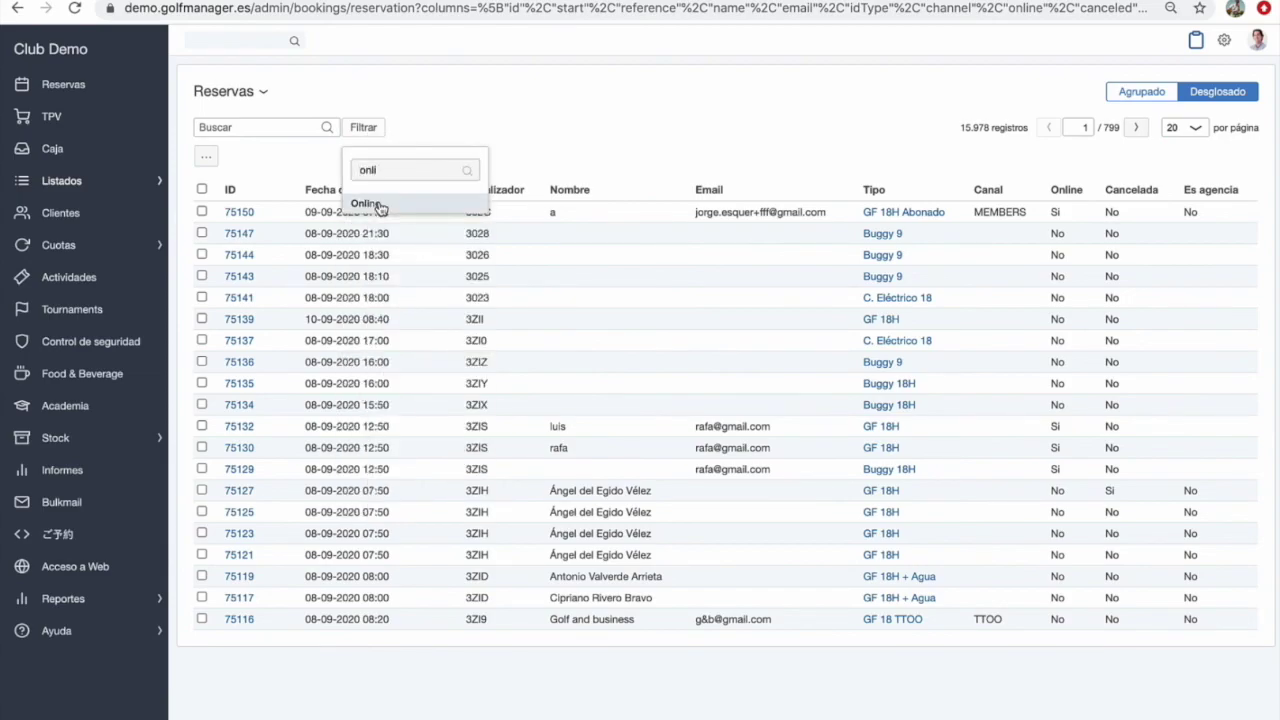
left_click(372, 203)
left_click(362, 301)
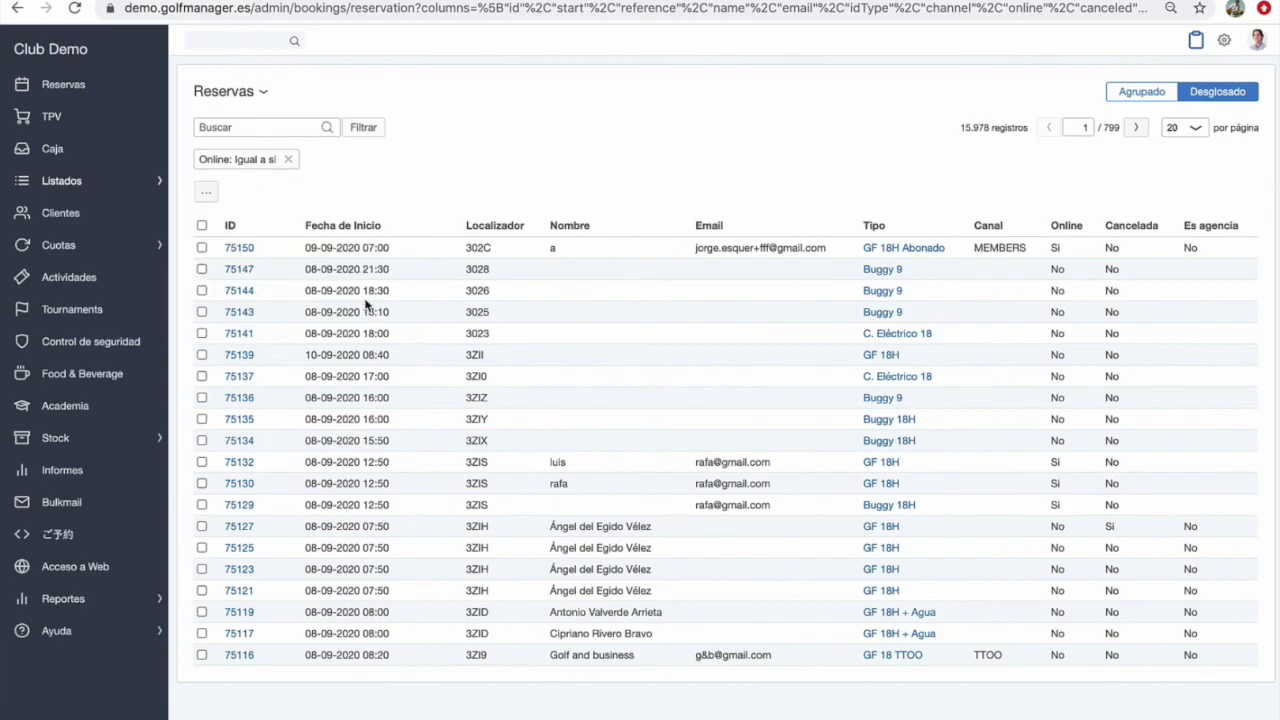
Add a Fecha de Inicio filter using the preset range 'esta semana'.
left_click(358, 131)
type("inic")
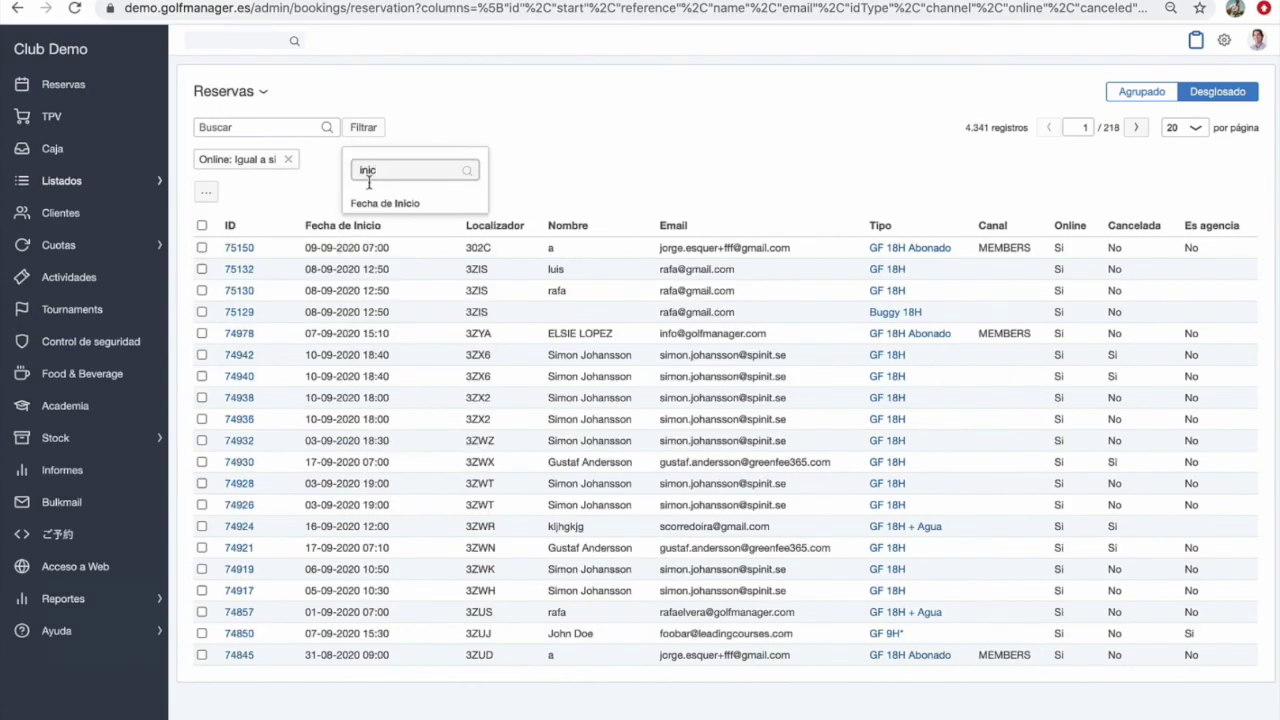
left_click(380, 203)
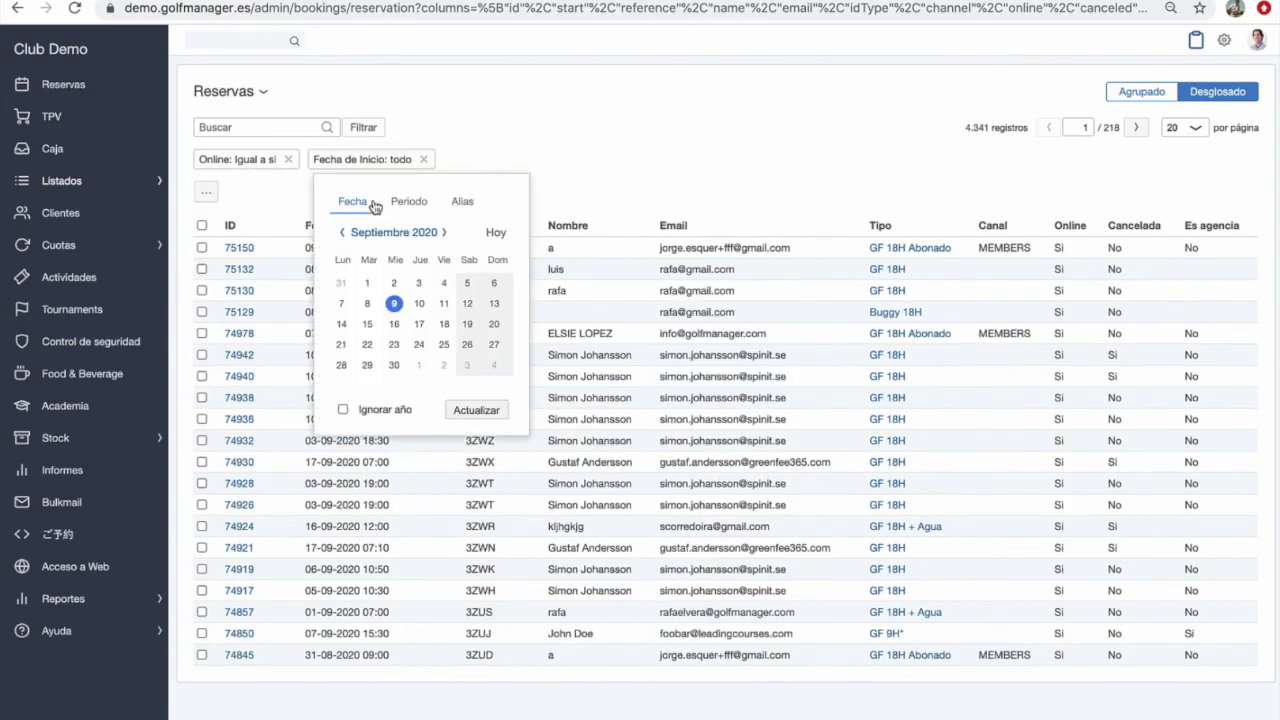
left_click(460, 204)
left_click(422, 248)
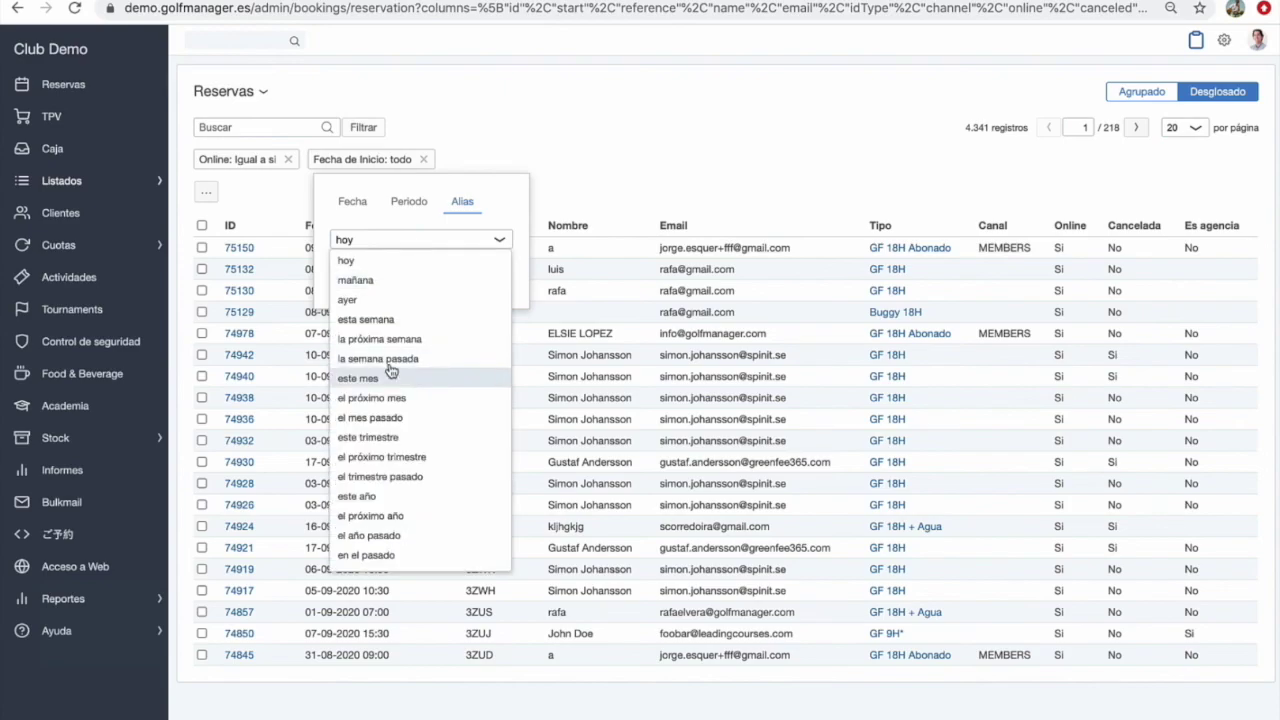
left_click(396, 322)
left_click(481, 282)
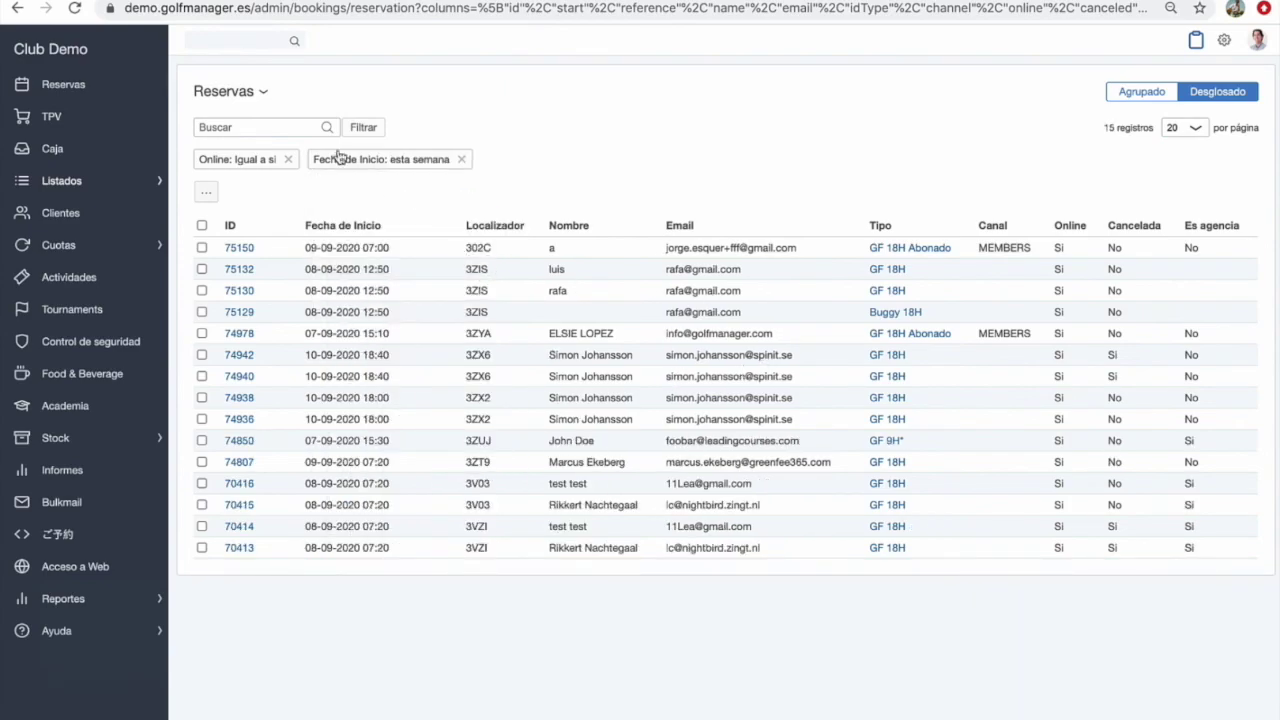
Save the filtered list with the title 'Reservas online esta semana'.
left_click(209, 189)
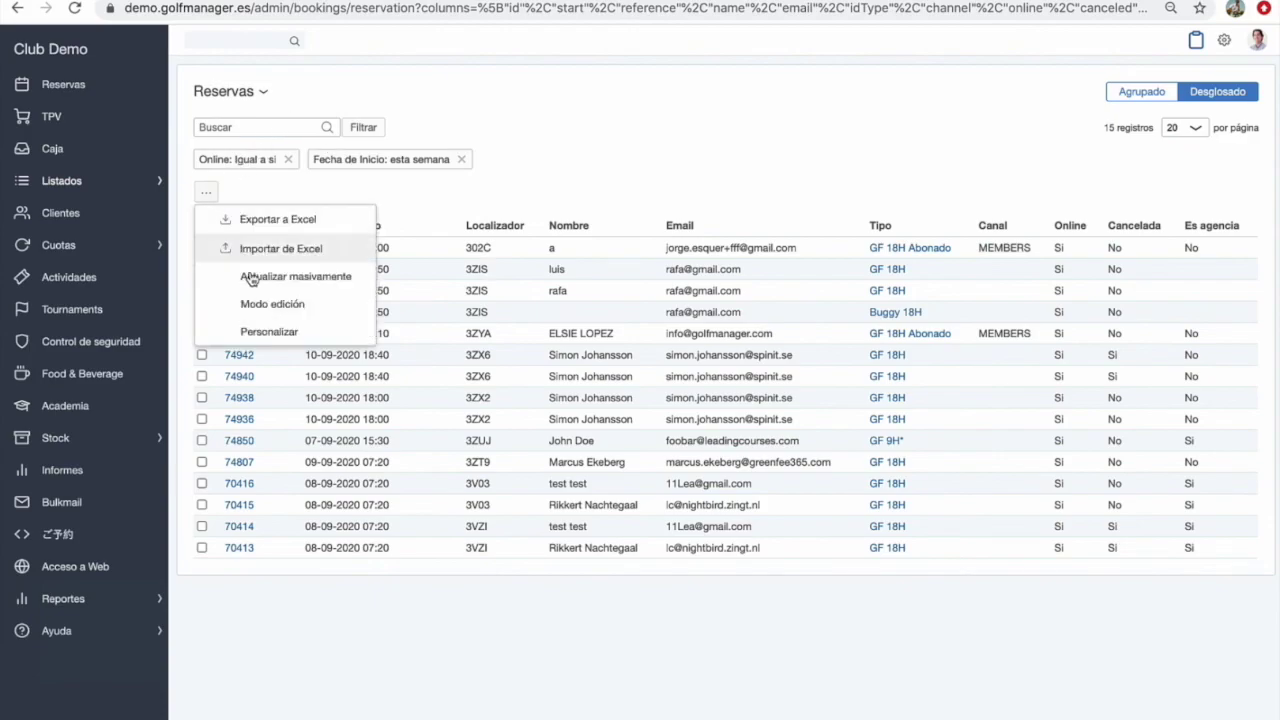
left_click(266, 331)
type("Reservas online esta semana")
left_click(830, 330)
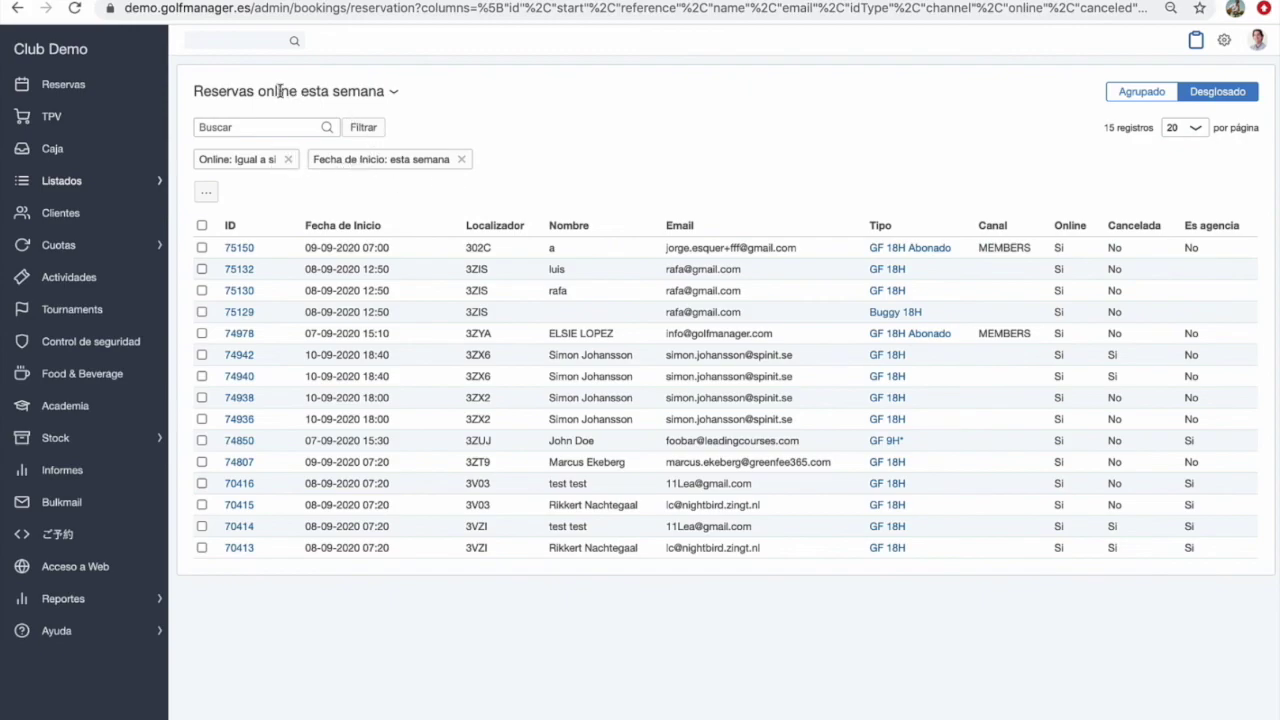
Browse the saved listings and load the Nacionalidad list.
left_click(394, 92)
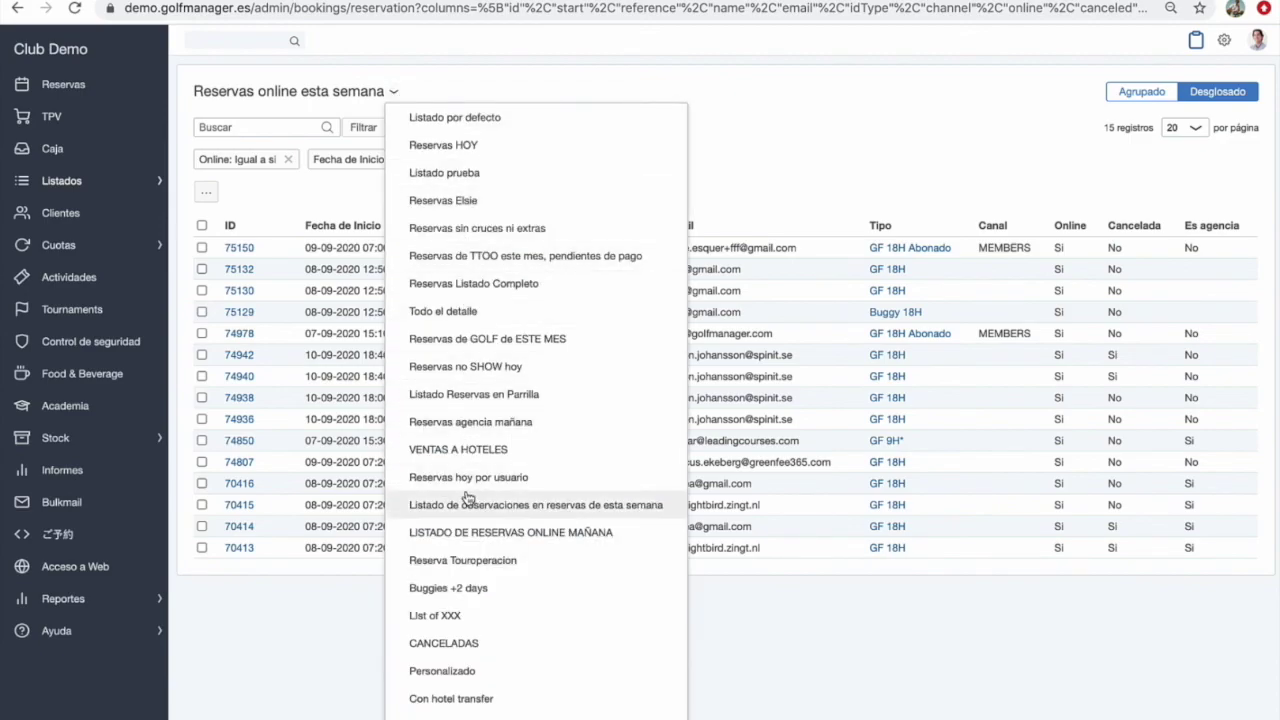
scroll(512, 515, "down", 1)
scroll(515, 512, "up", 1)
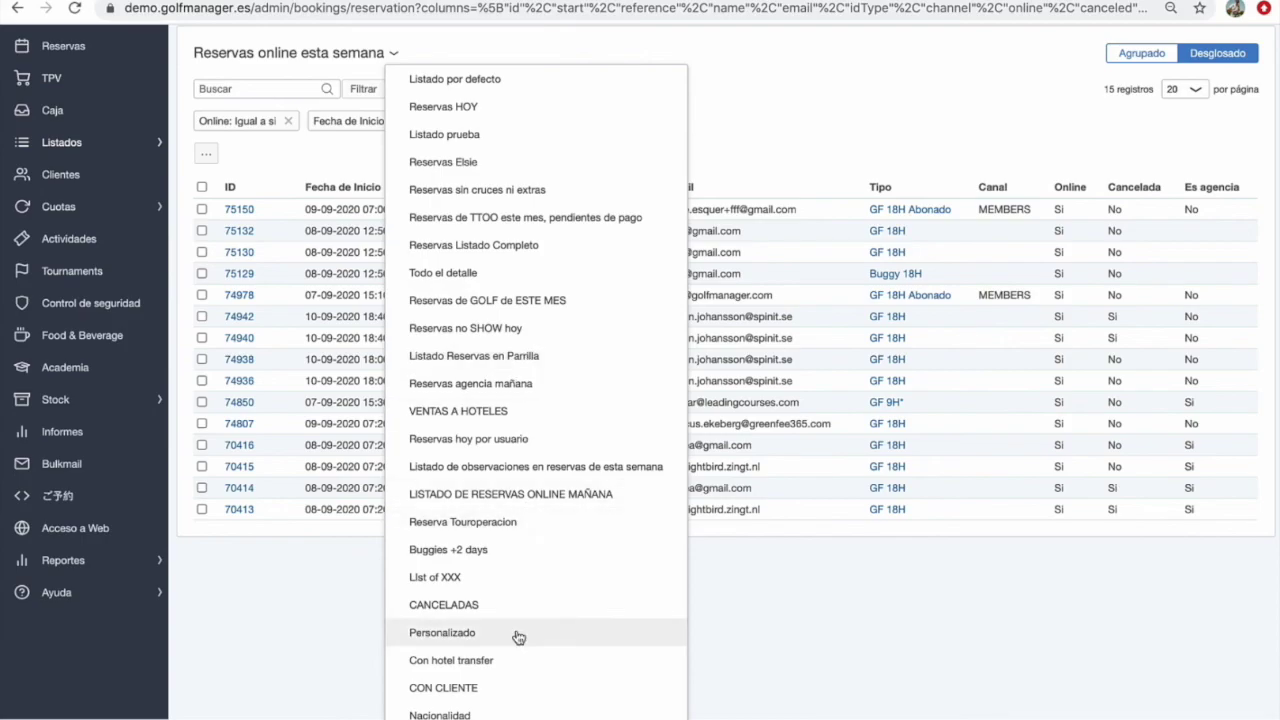
left_click(510, 714)
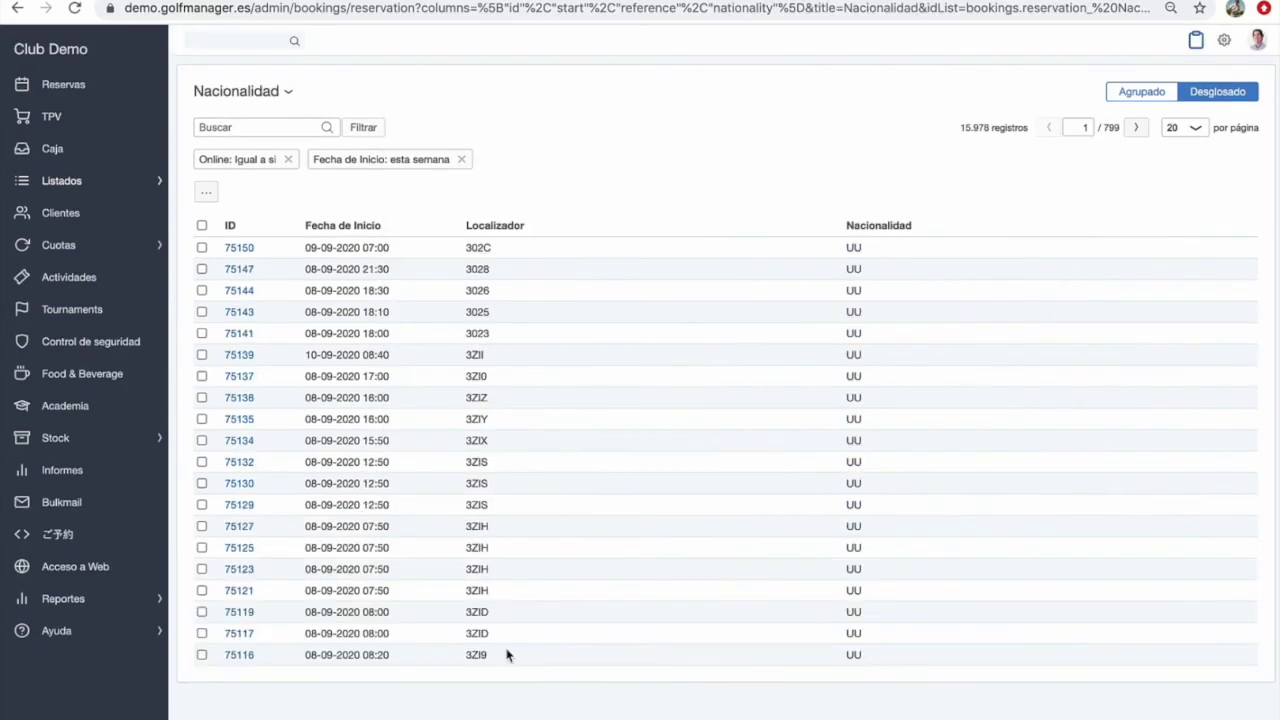
Load 'Reservas online esta semana', then view the Informes Facturación billing report.
left_click(290, 93)
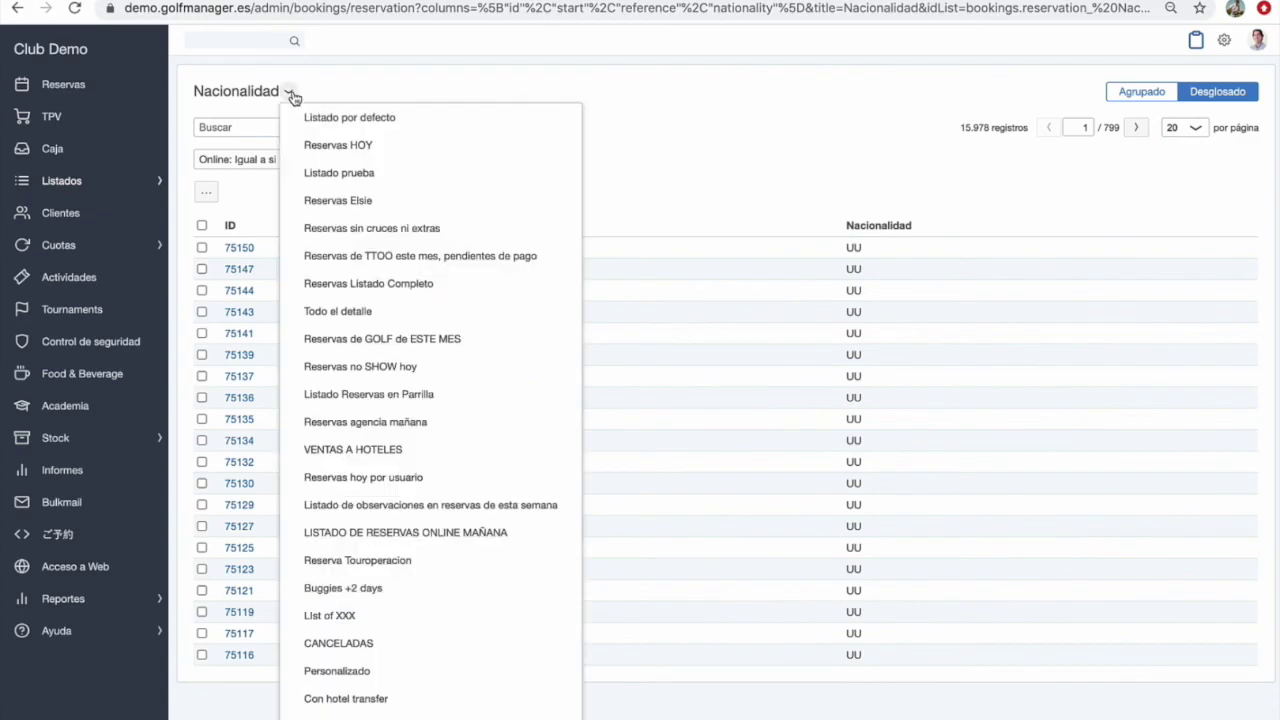
scroll(423, 674, "down", 2)
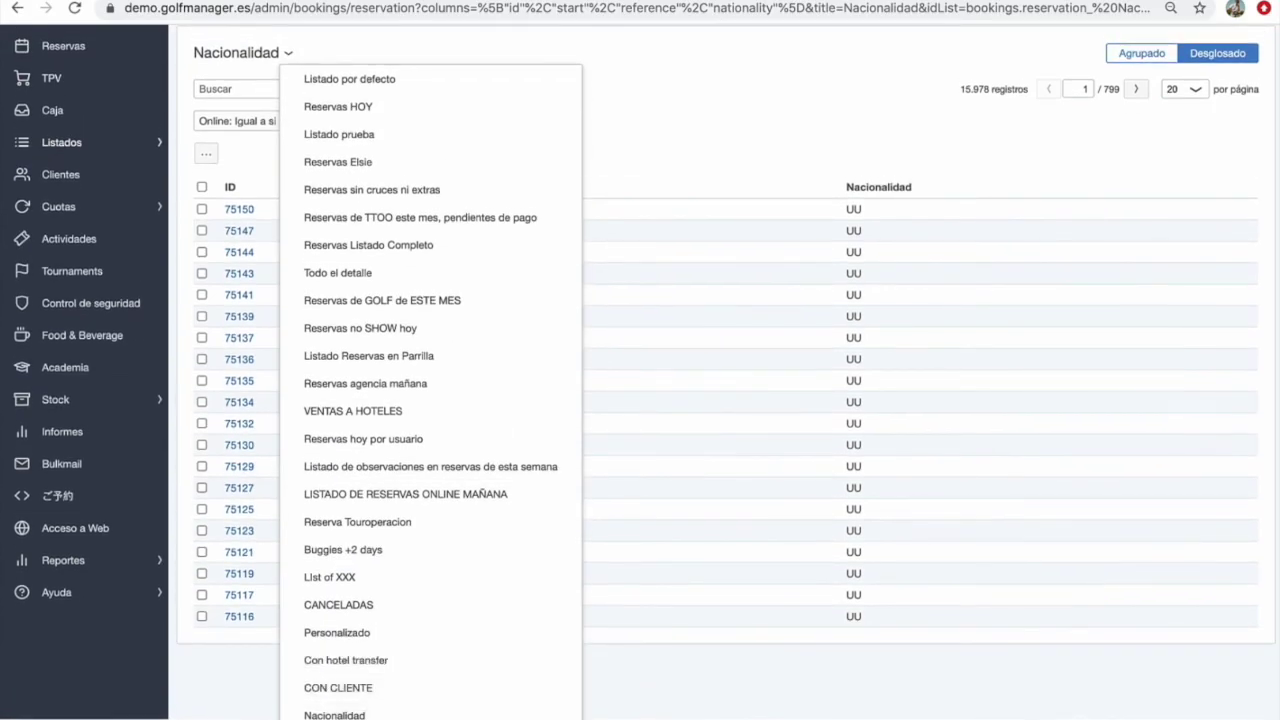
left_click(430, 466)
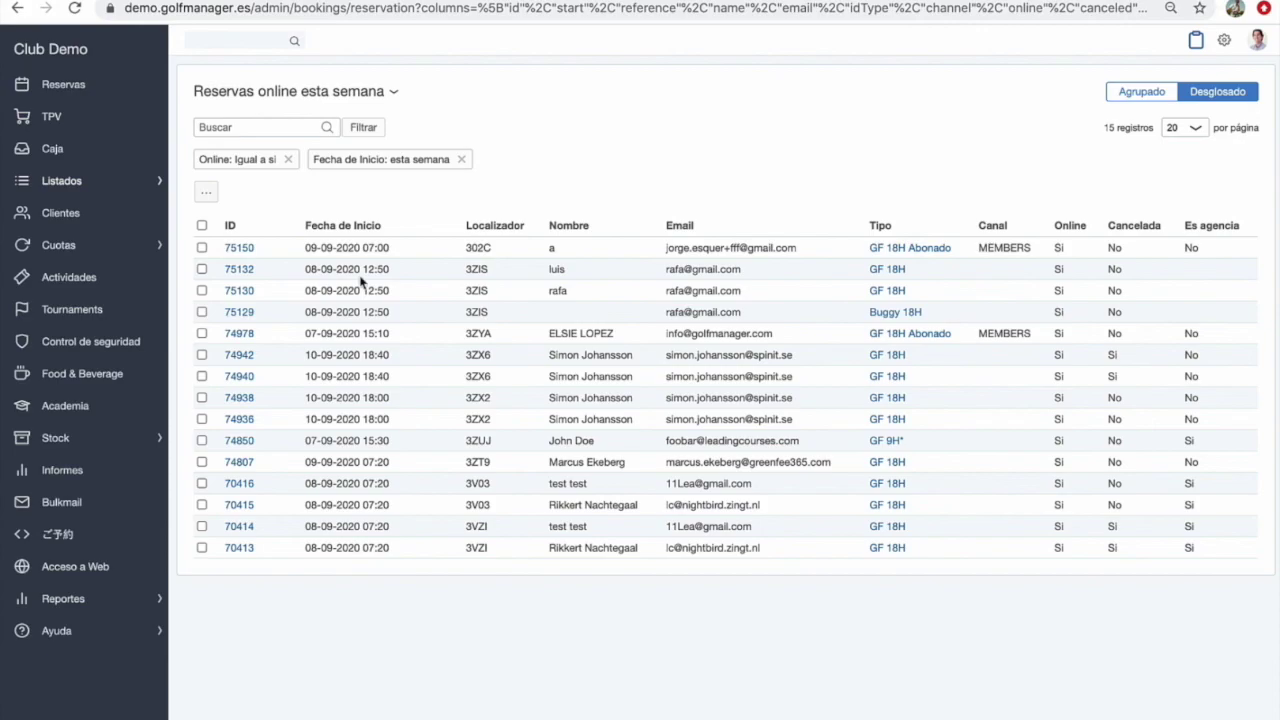
left_click(114, 475)
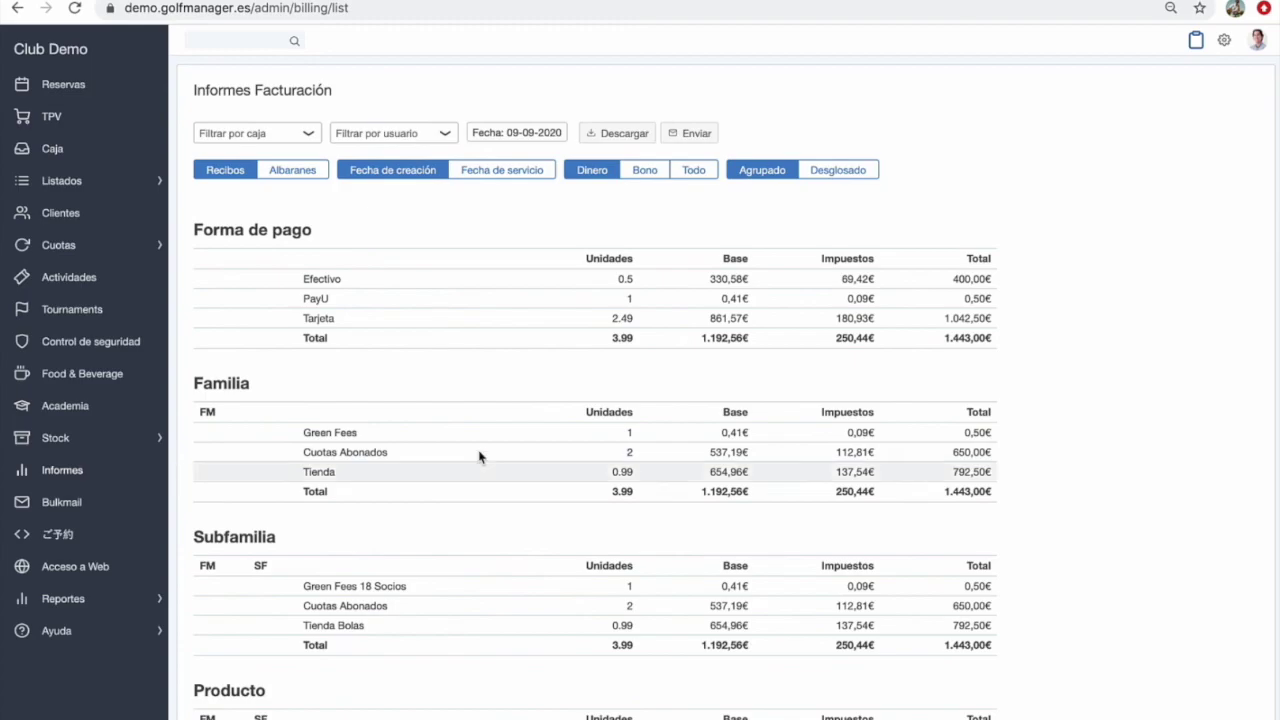
Review Reporte Facturación II's Liquidación totals: Caja 1.443,00€ and Prepaid 325,00€.
left_click(95, 600)
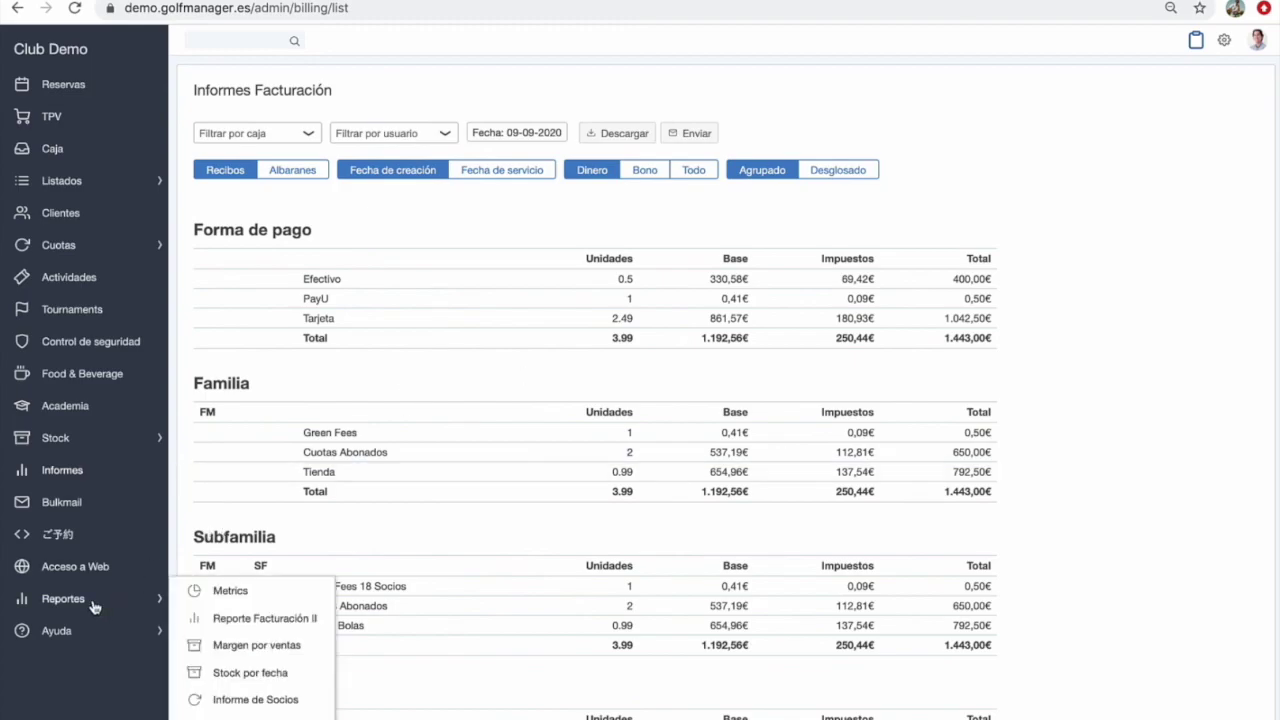
left_click(257, 620)
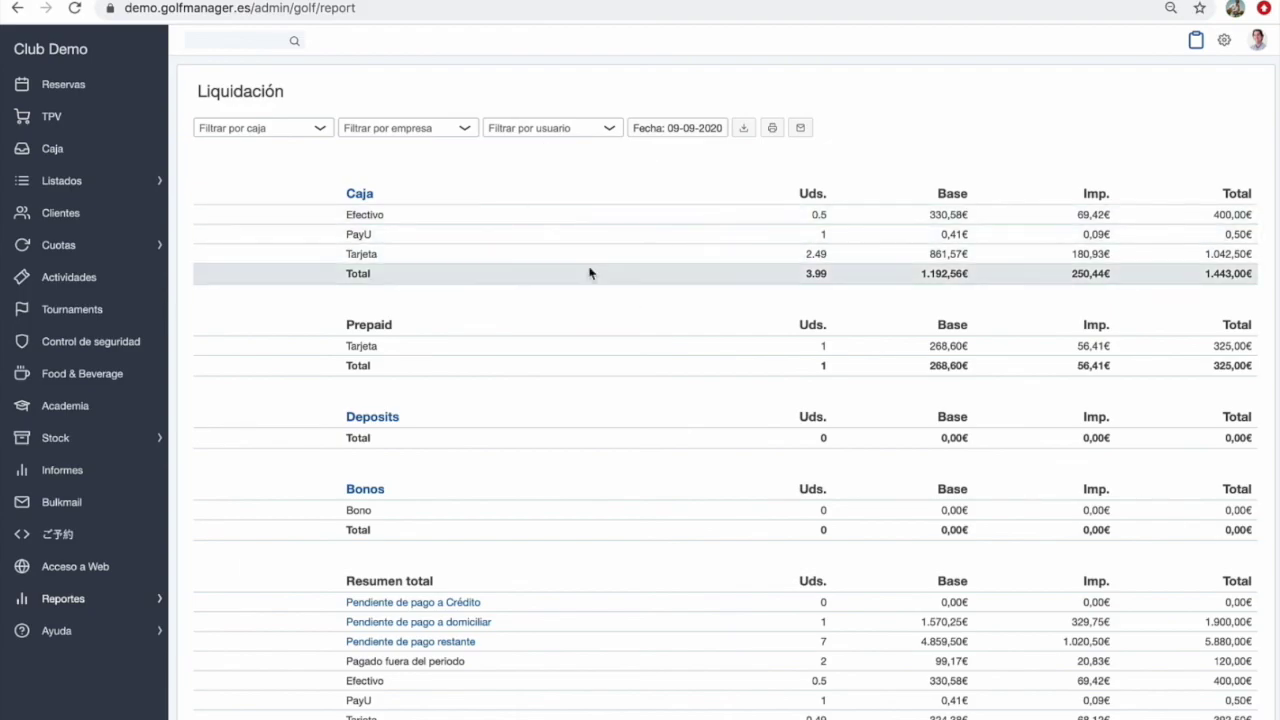
scroll(620, 330, "down", 2)
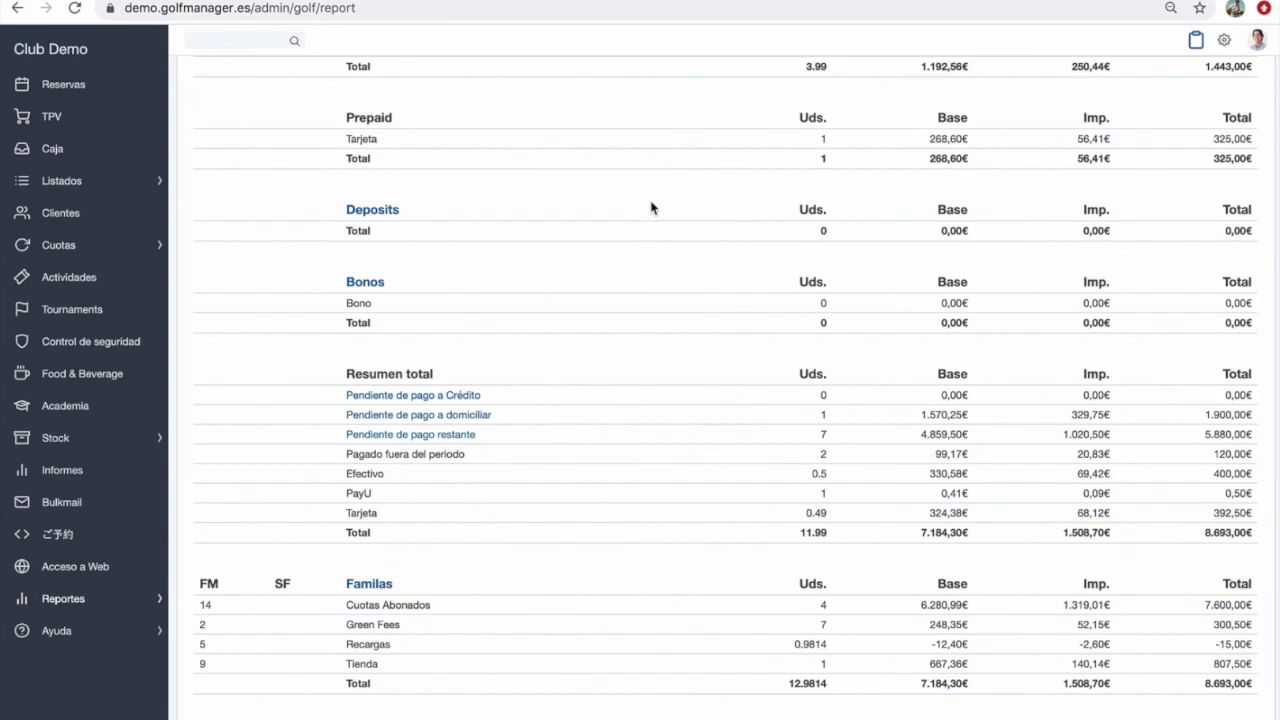
scroll(679, 342, "down", 2)
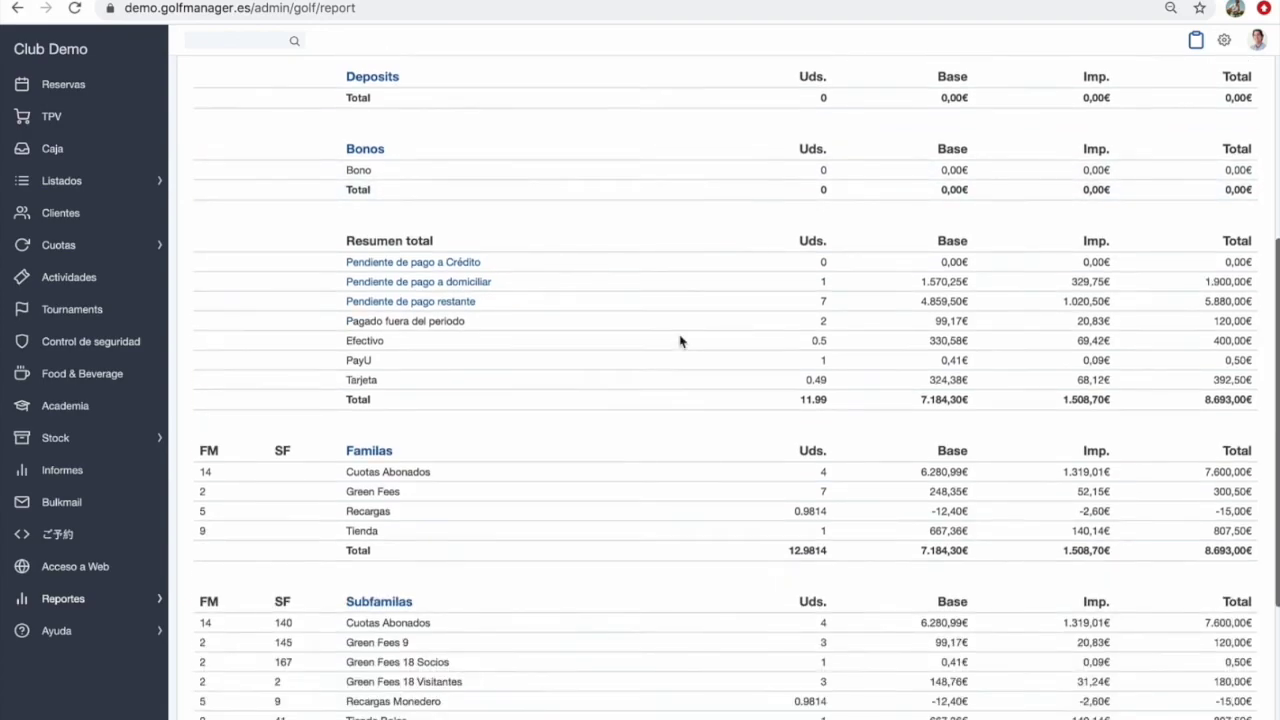
scroll(661, 290, "down", 2)
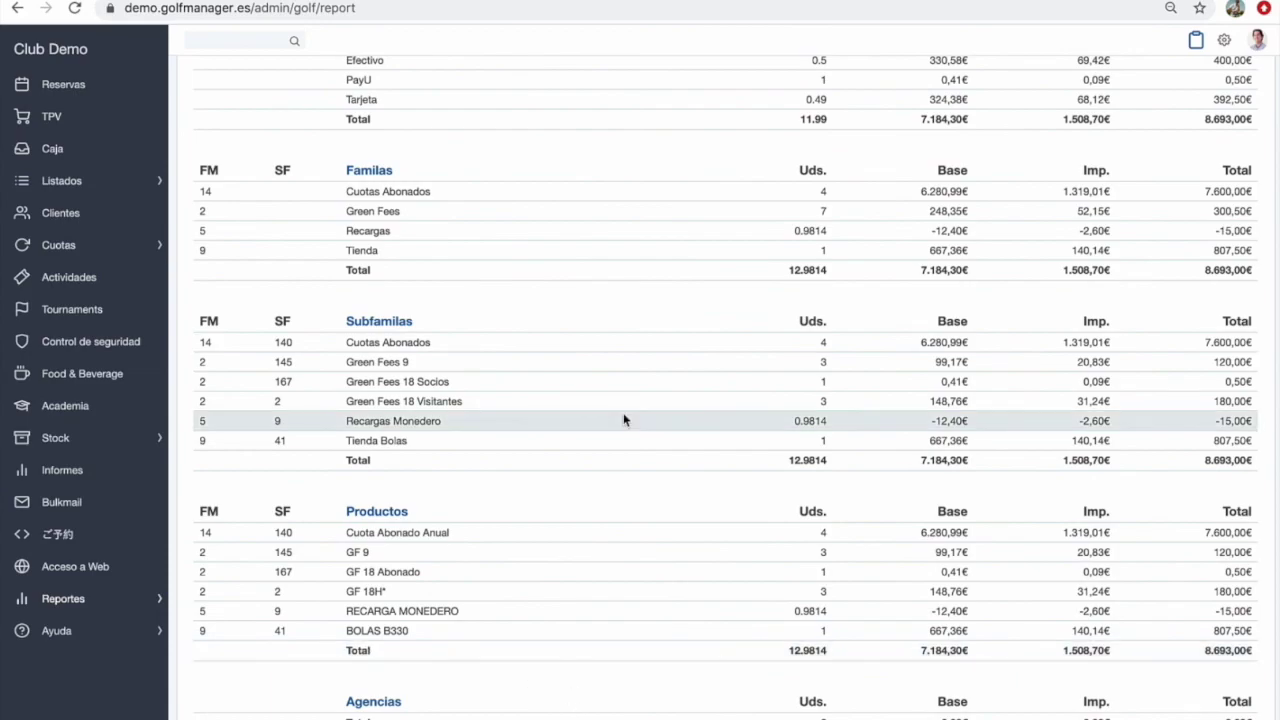
scroll(623, 420, "up", 5)
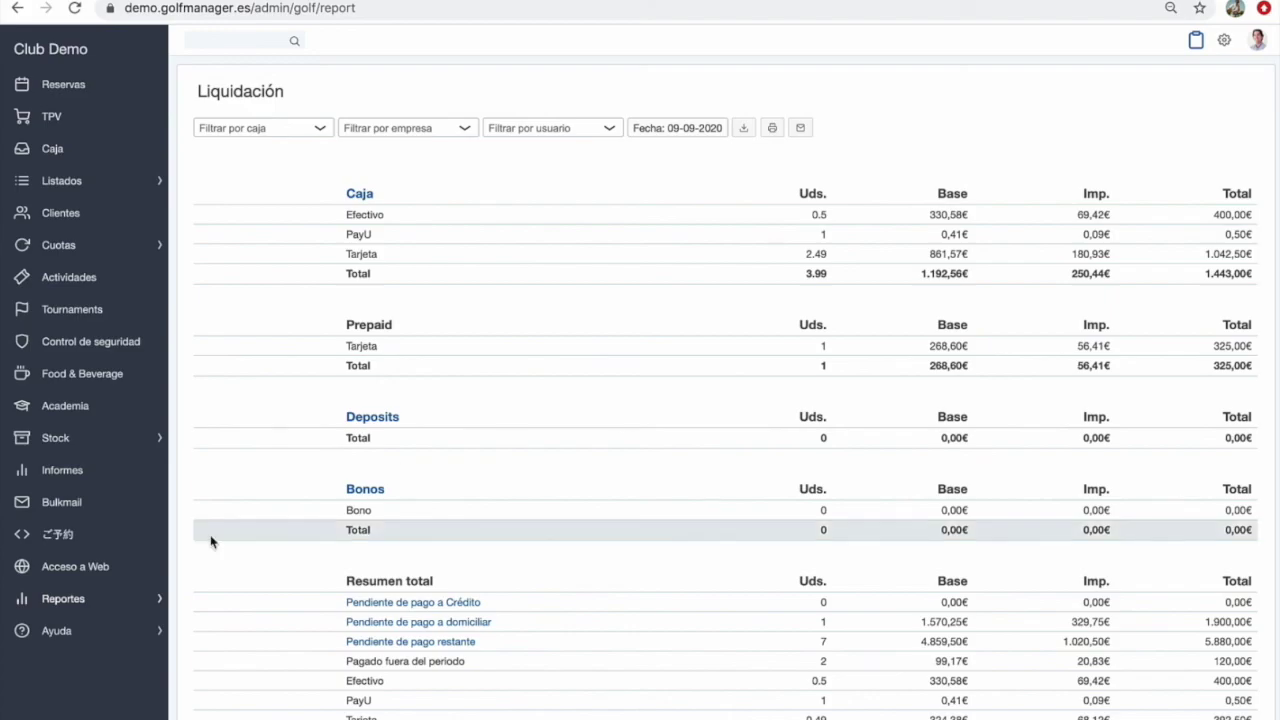
left_click(108, 606)
scroll(230, 622, "down", 1)
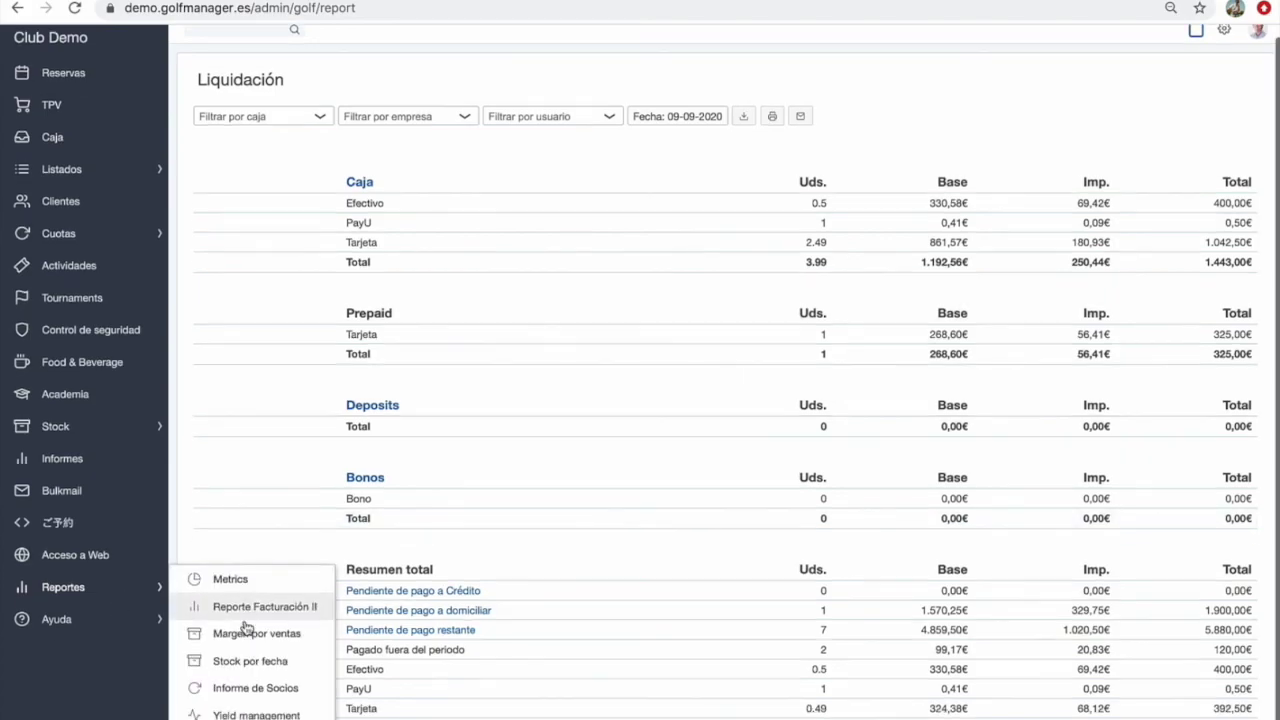
View report 00022 'Reservas agrupadas por Canal' from the Informes list.
left_click(230, 634)
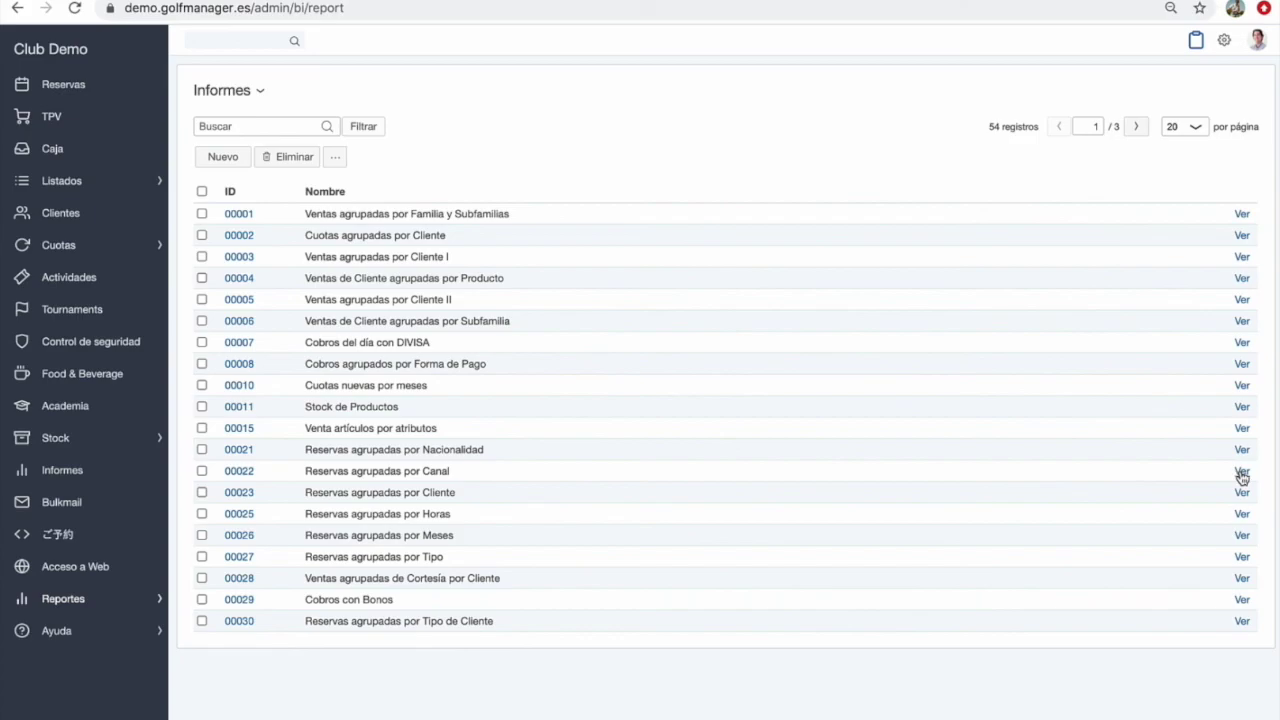
left_click(1242, 473)
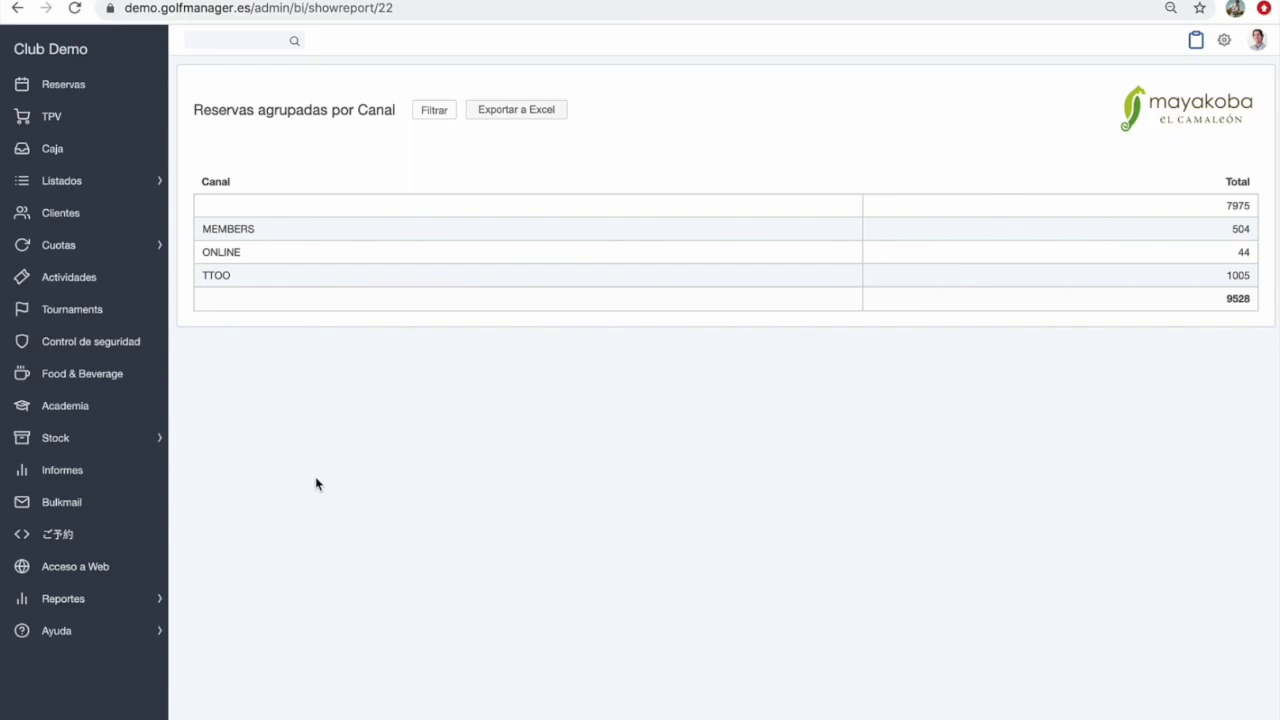
mouse_move(126, 609)
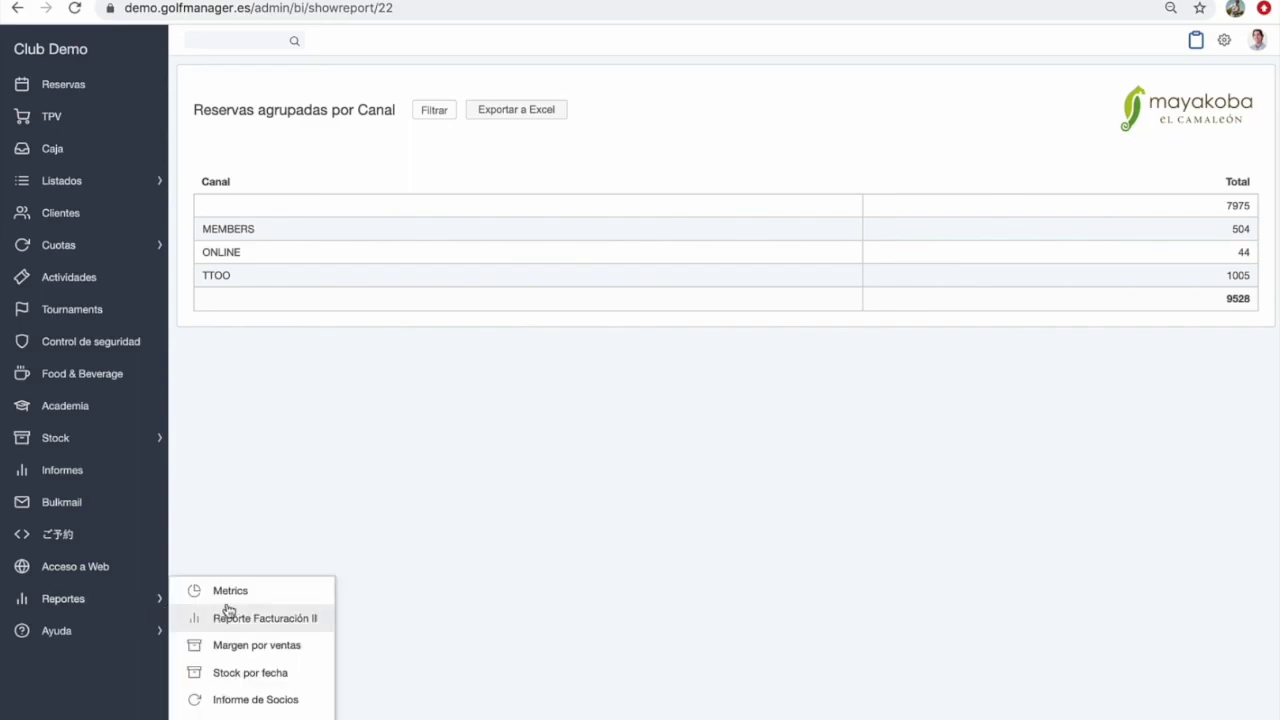
left_click(263, 598)
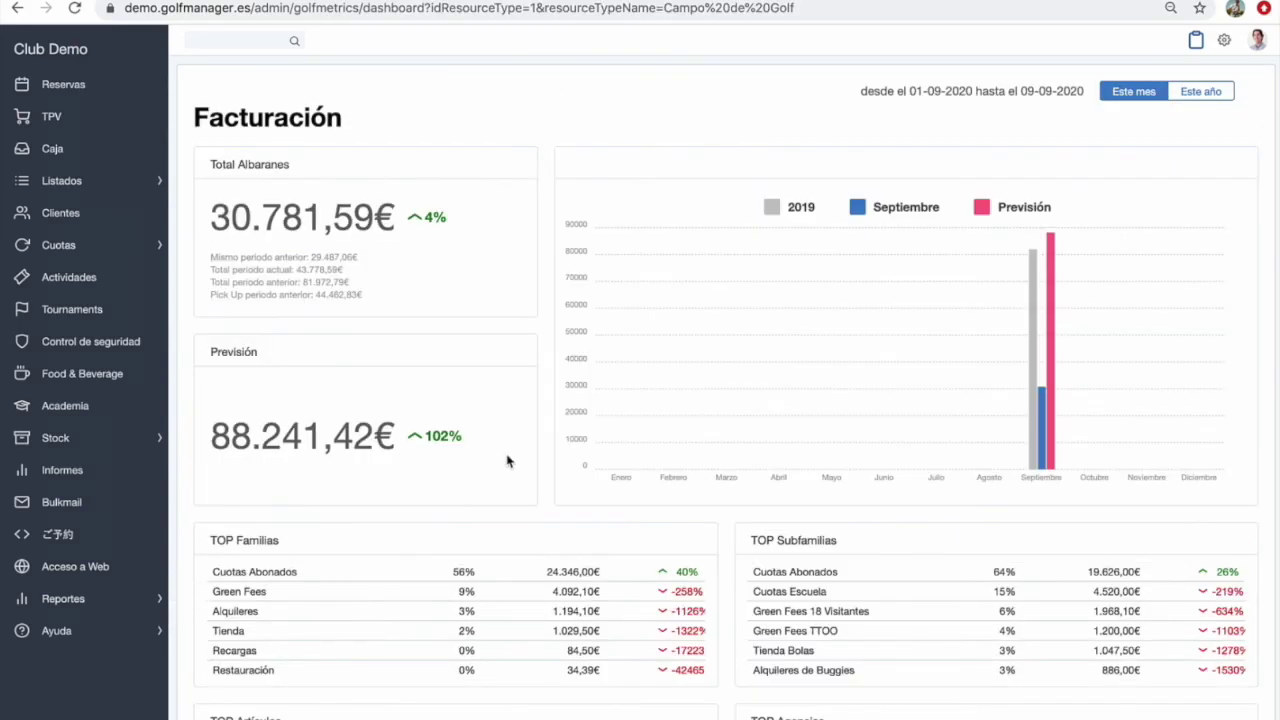
Set the metrics dashboard to Este año and review its panels: 5.070 bookings, 7.773 forecast.
left_click(1200, 91)
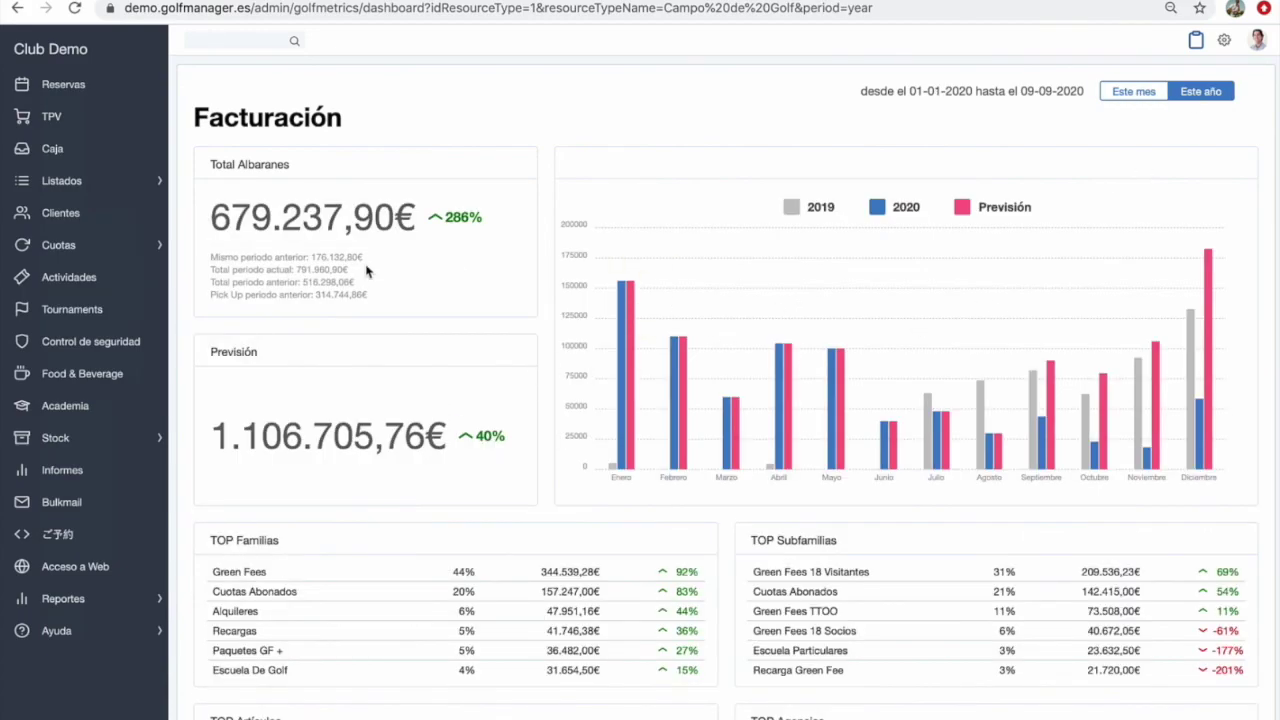
scroll(544, 439, "down", 3)
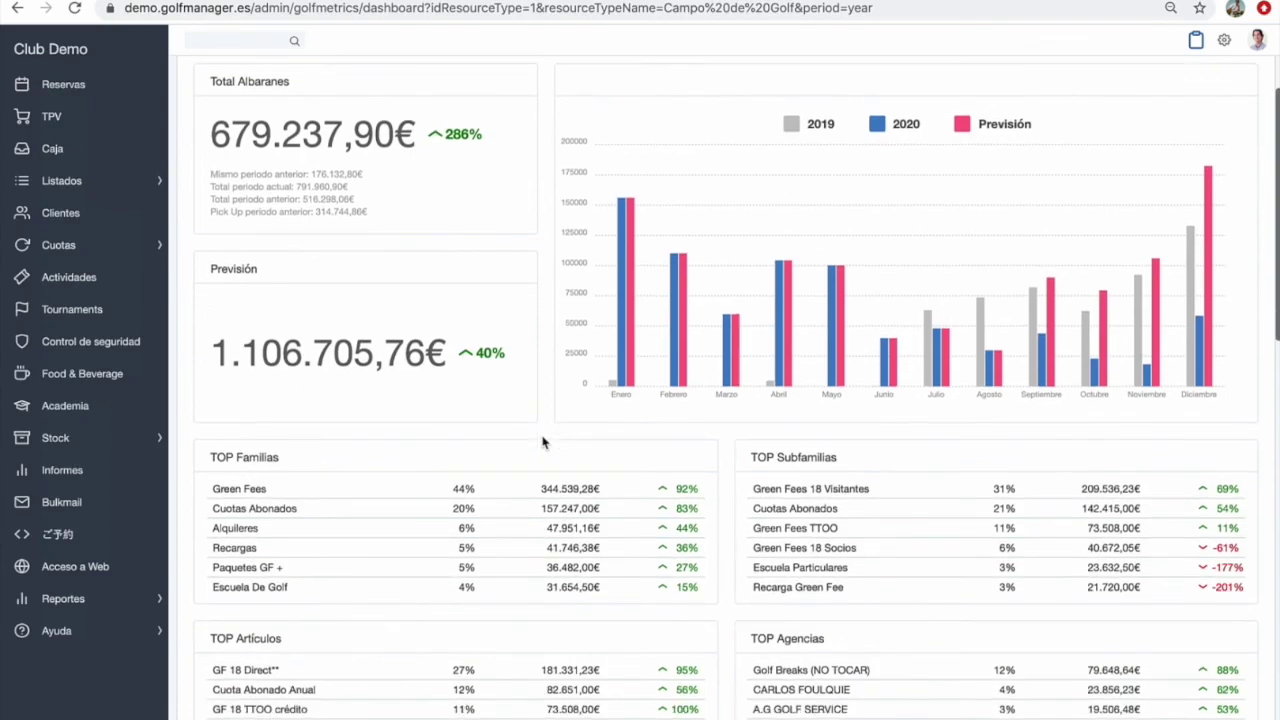
scroll(544, 440, "down", 8)
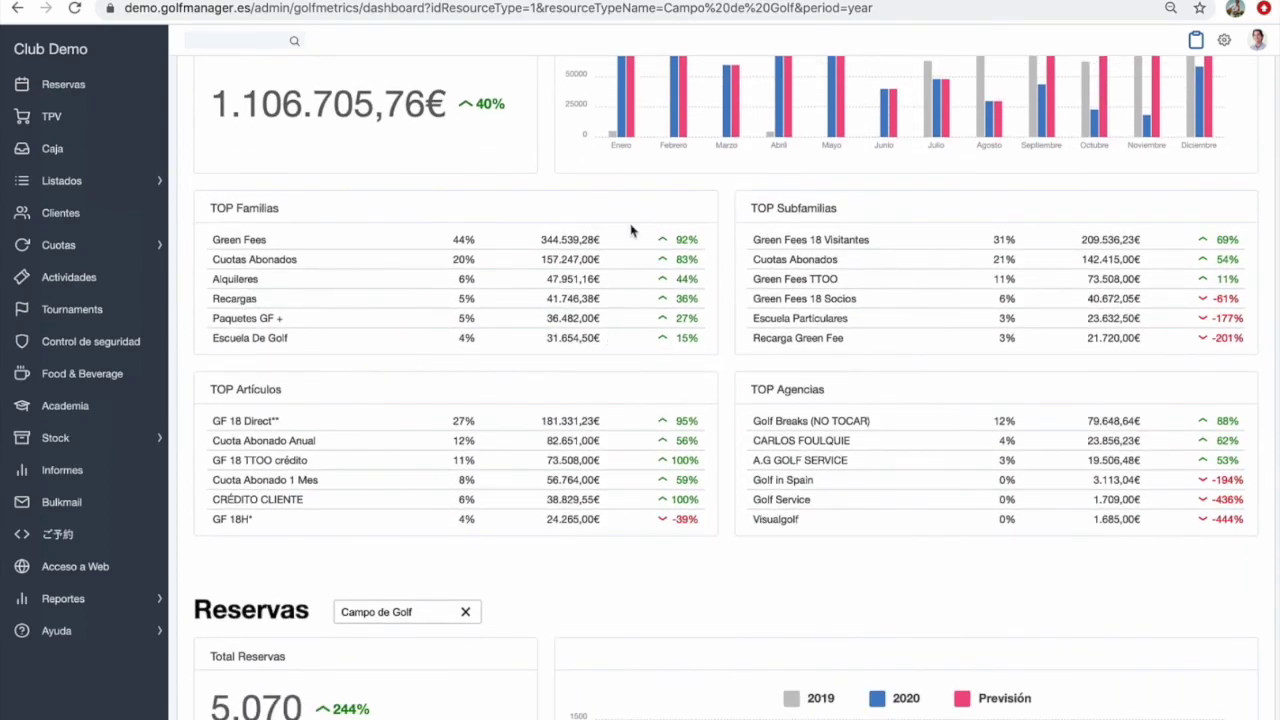
scroll(631, 231, "down", 4)
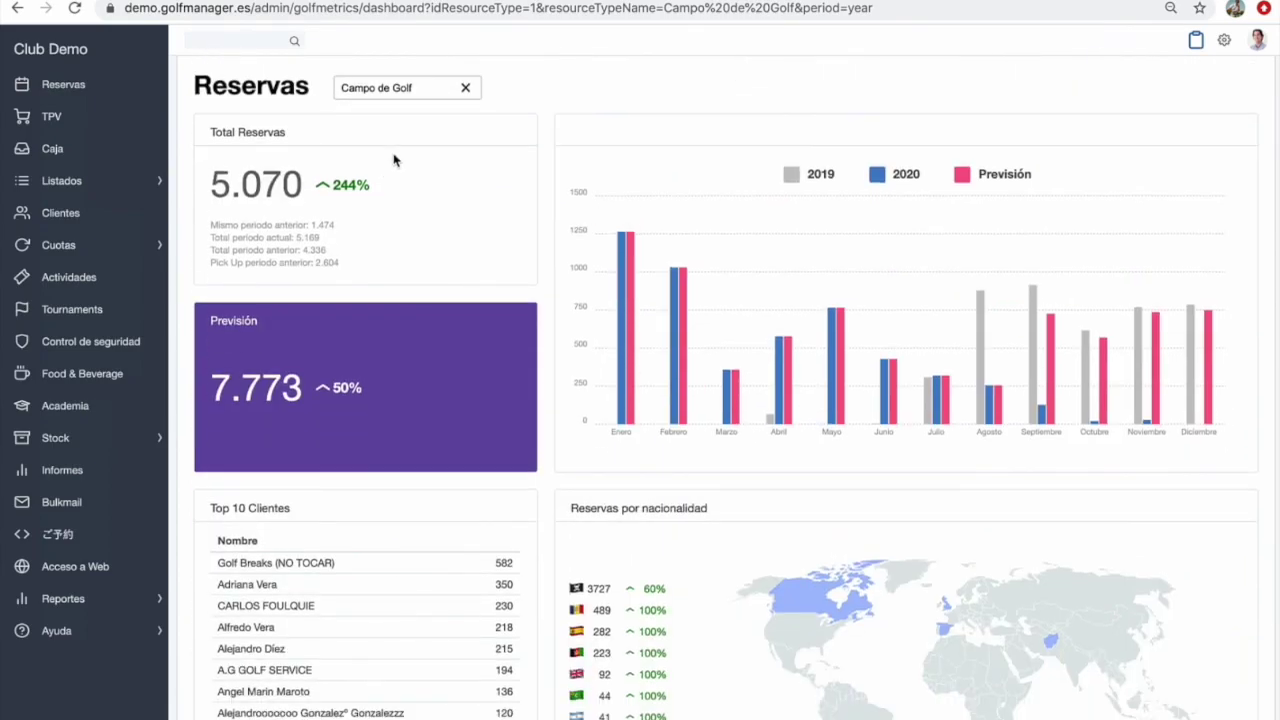
scroll(542, 278, "down", 3)
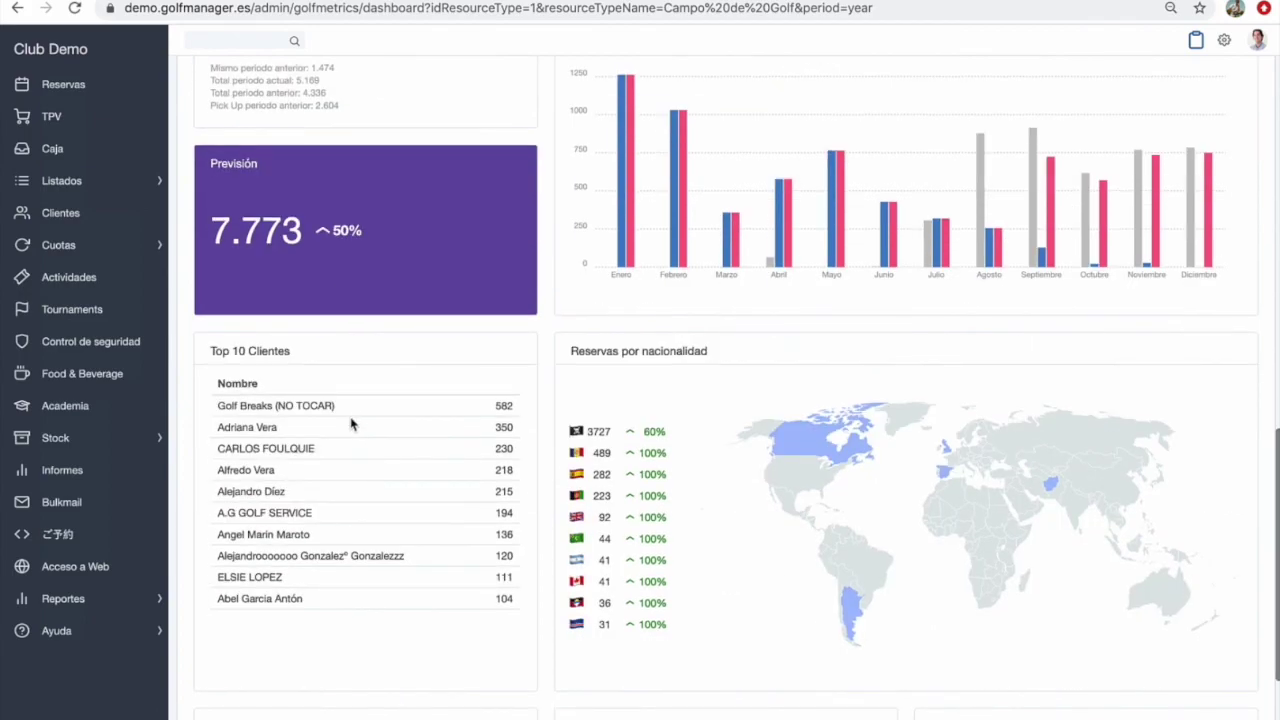
scroll(745, 430, "down", 4)
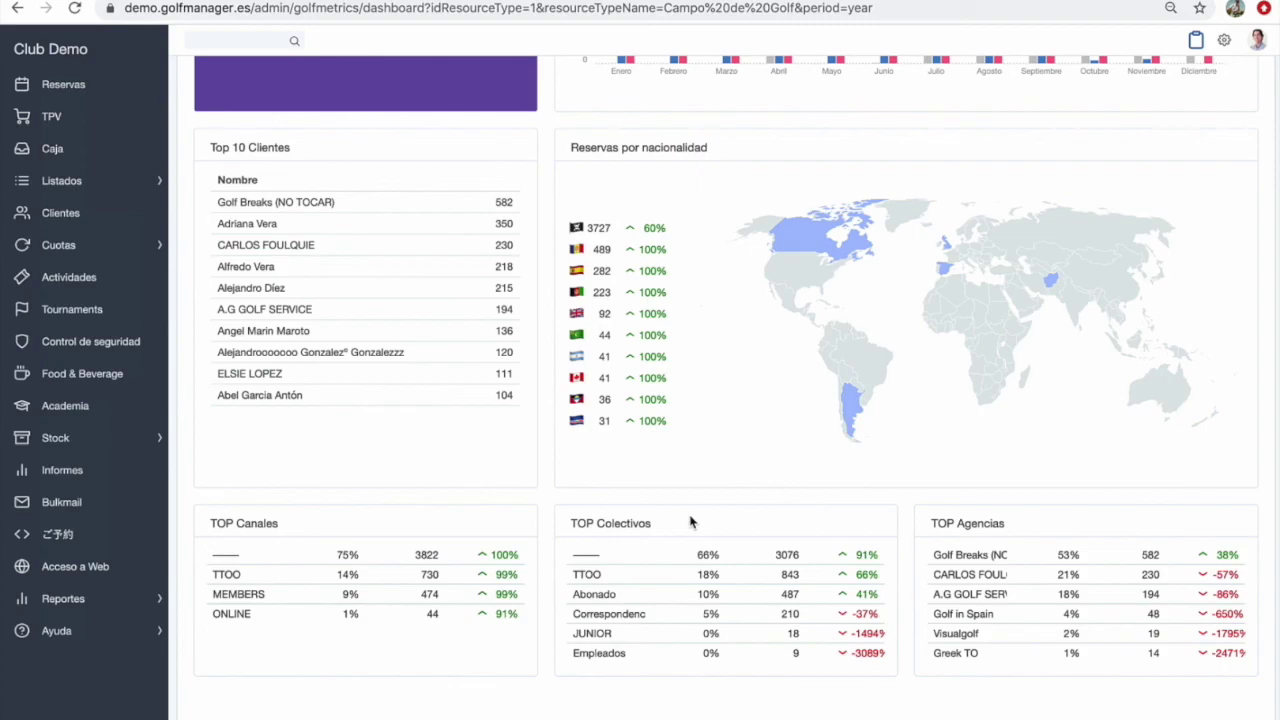
scroll(890, 327, "up", 6)
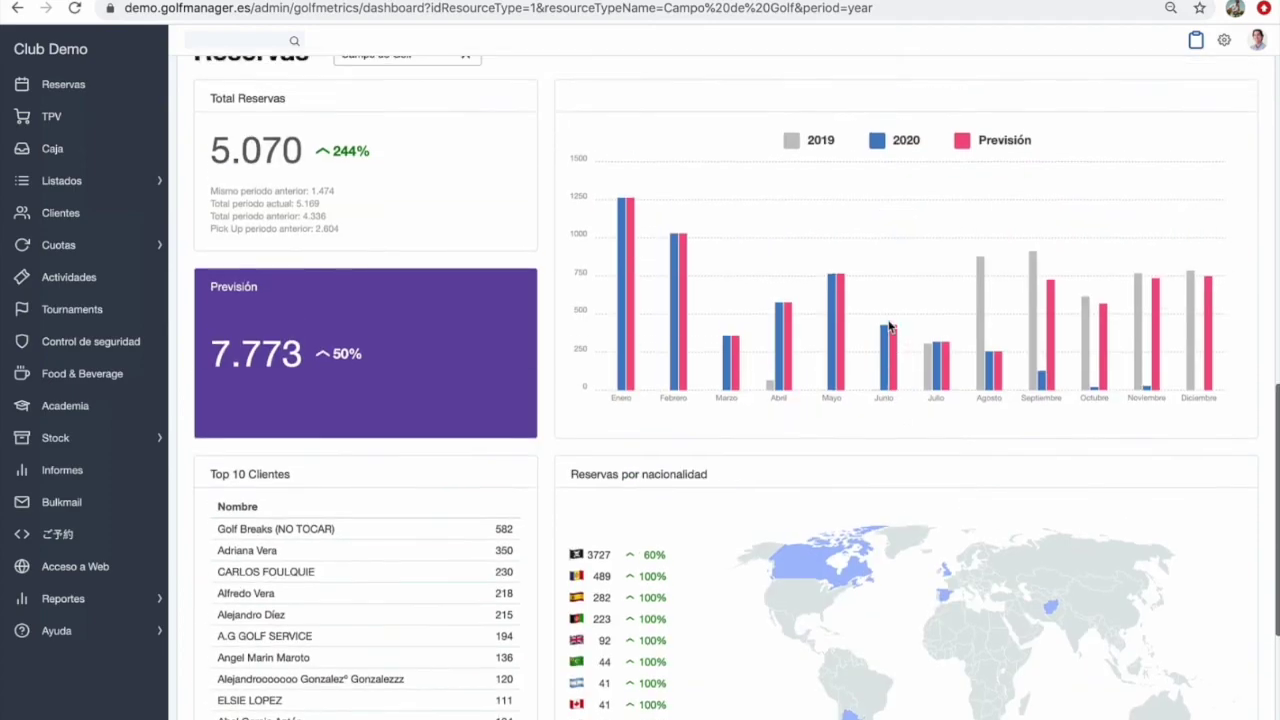
scroll(890, 327, "up", 1)
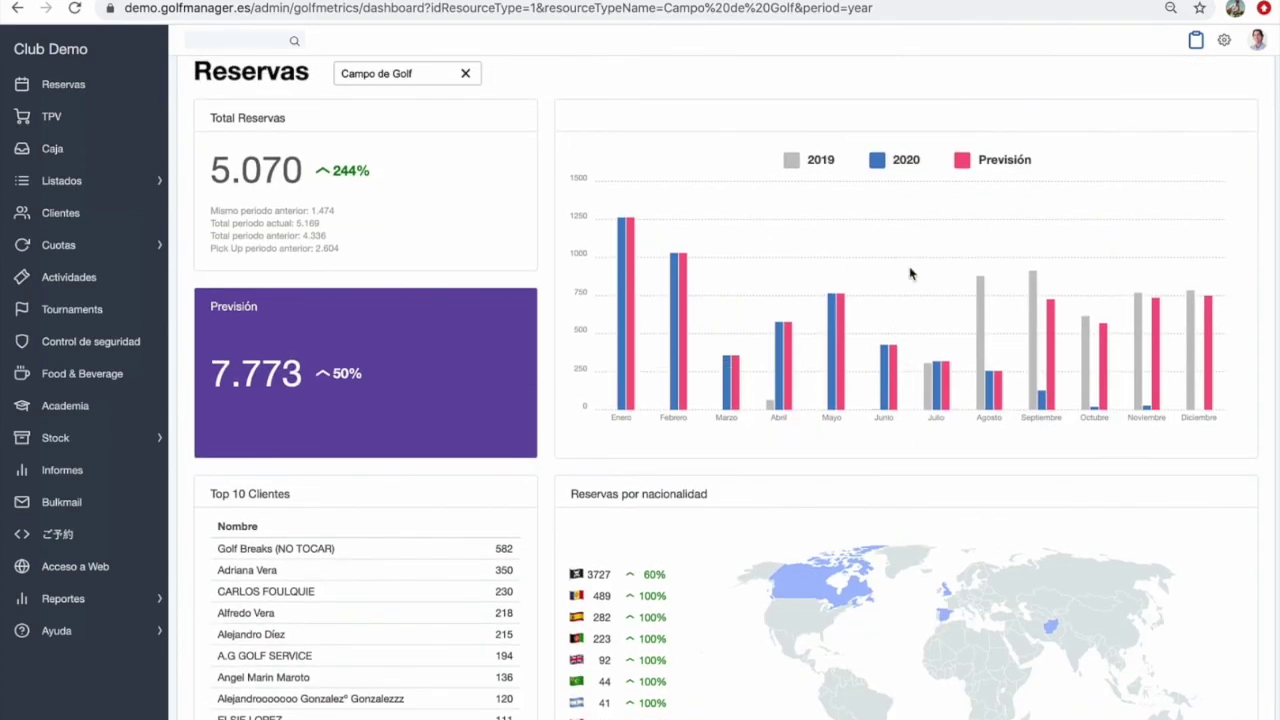